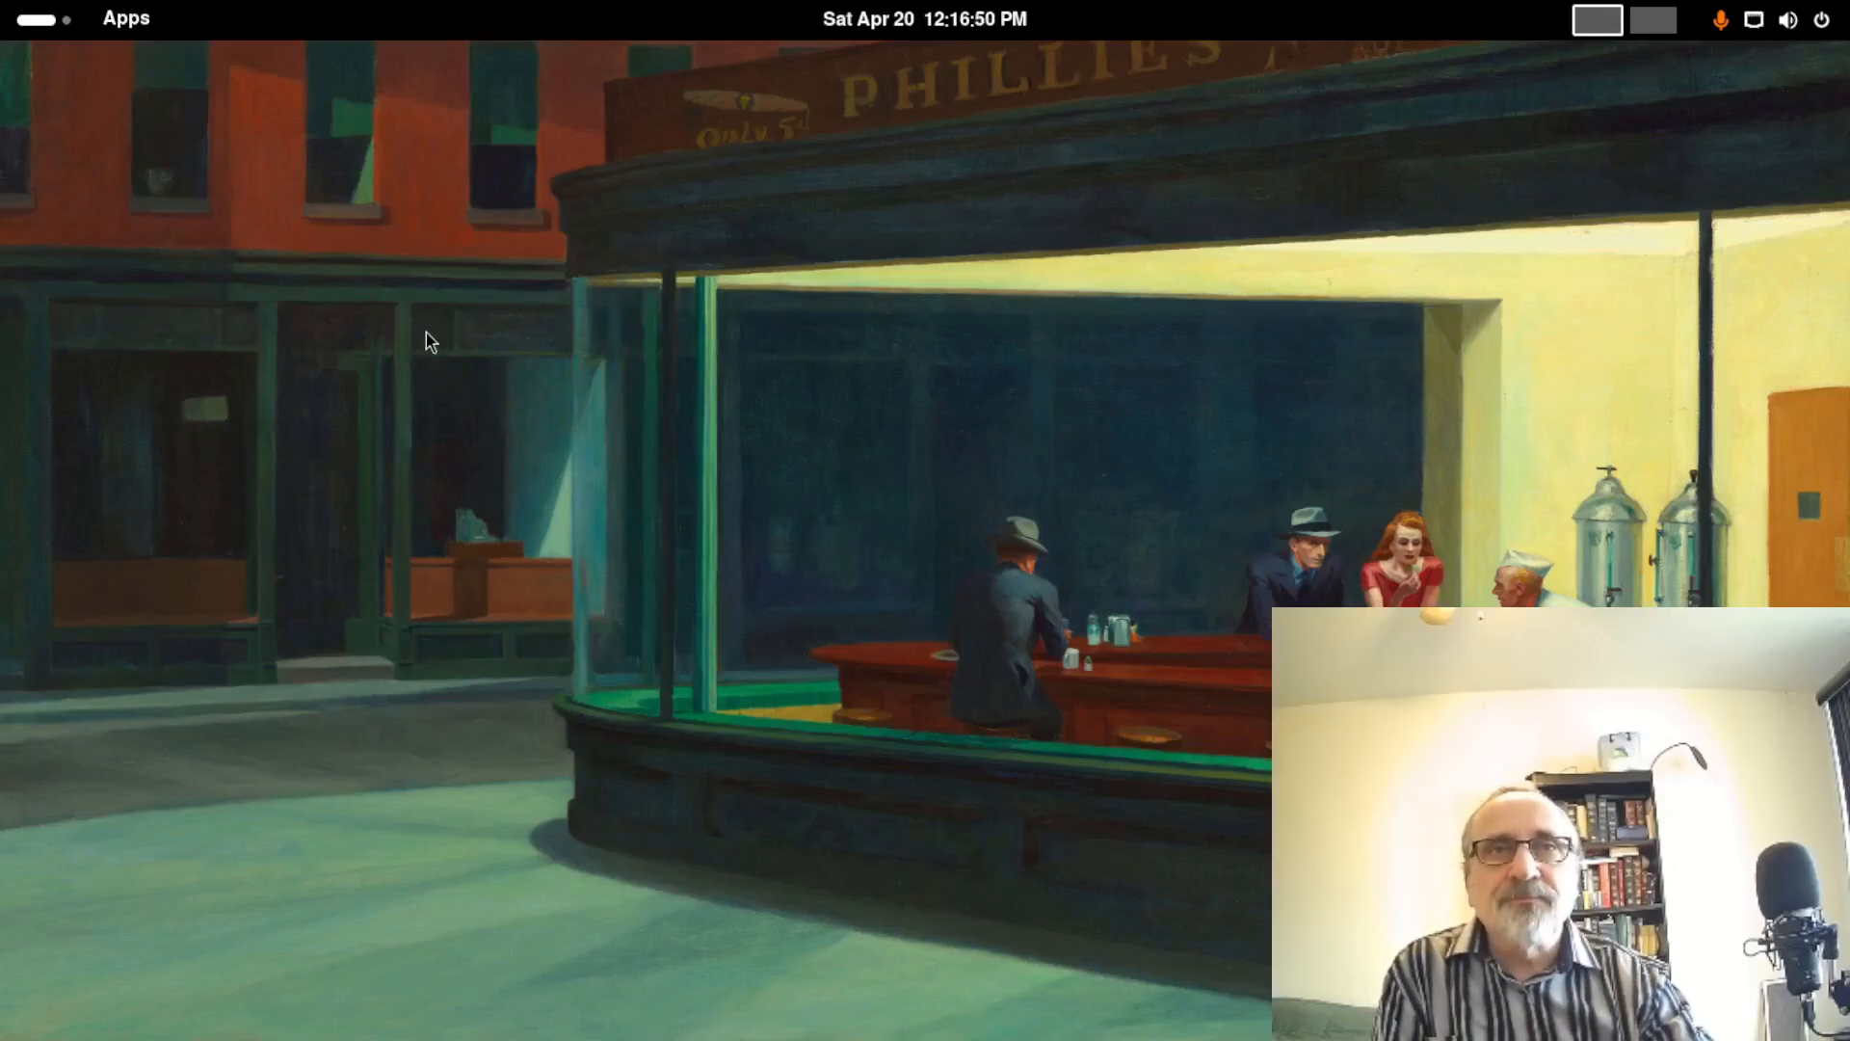
pyautogui.rightClick(377, 328)
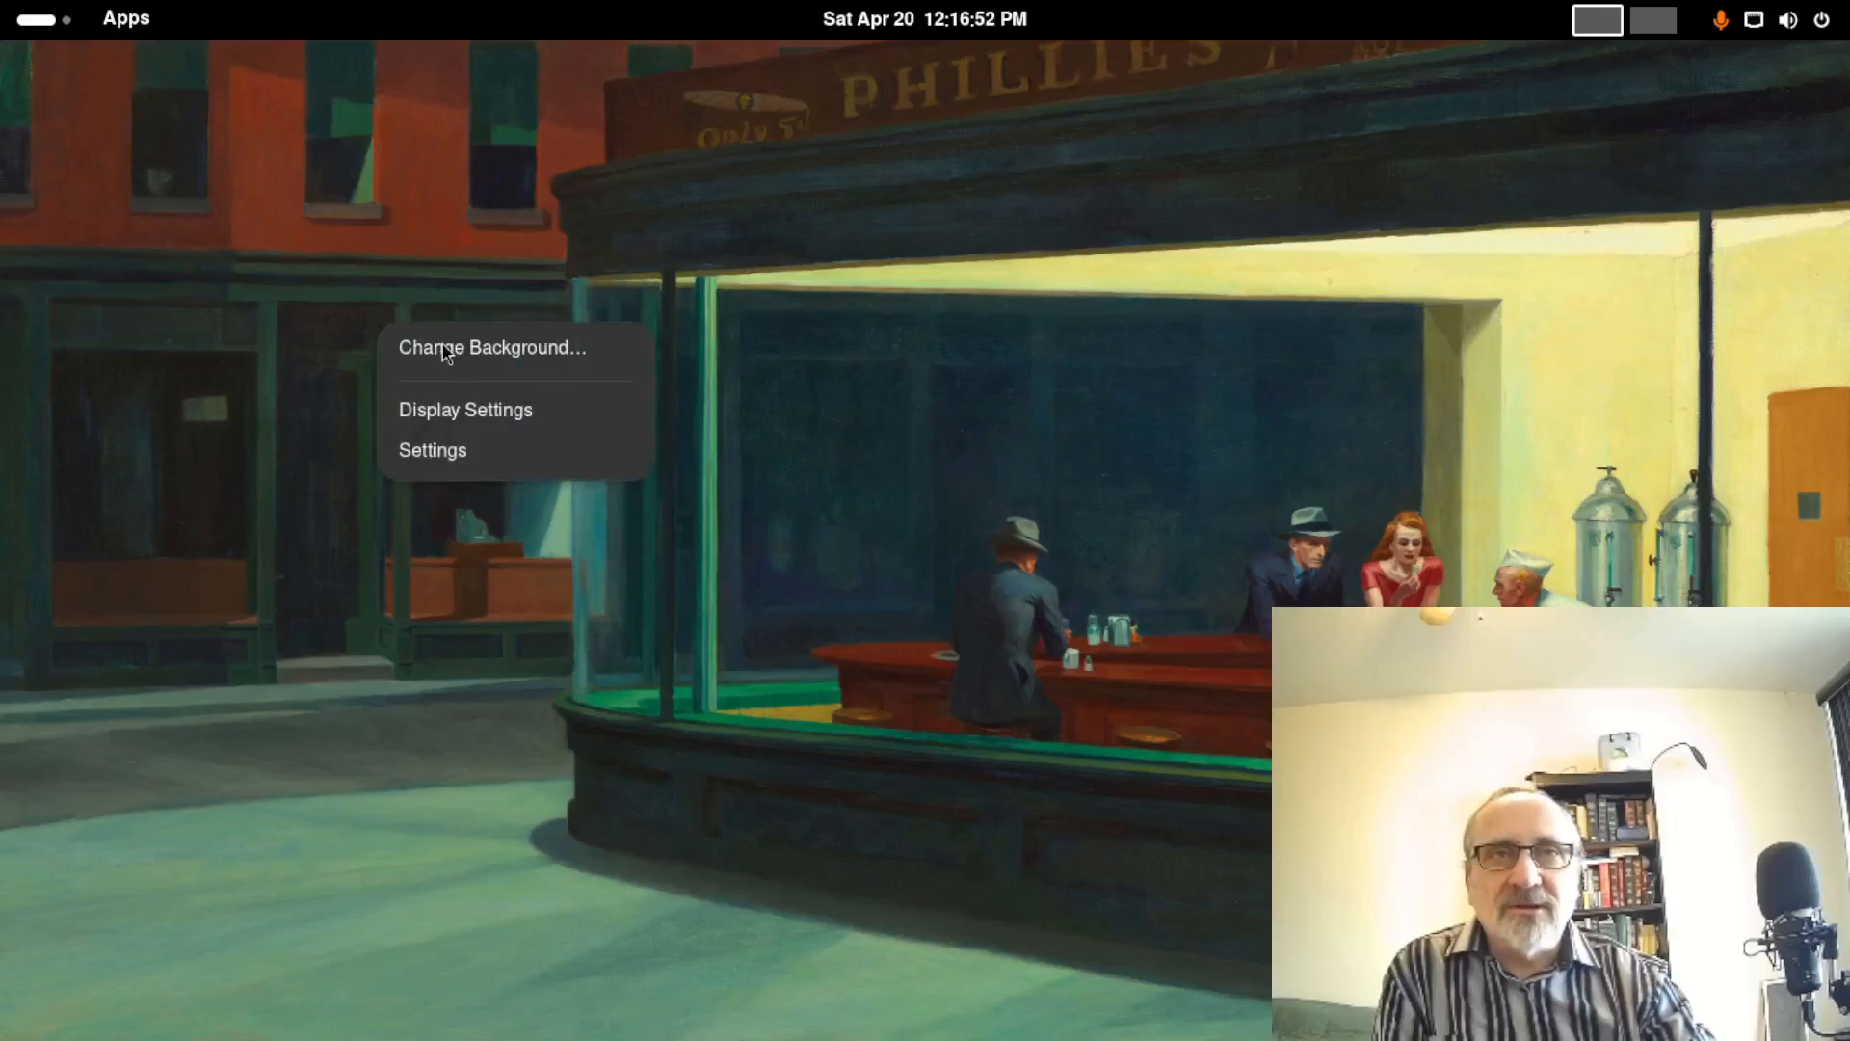
pyautogui.click(490, 247)
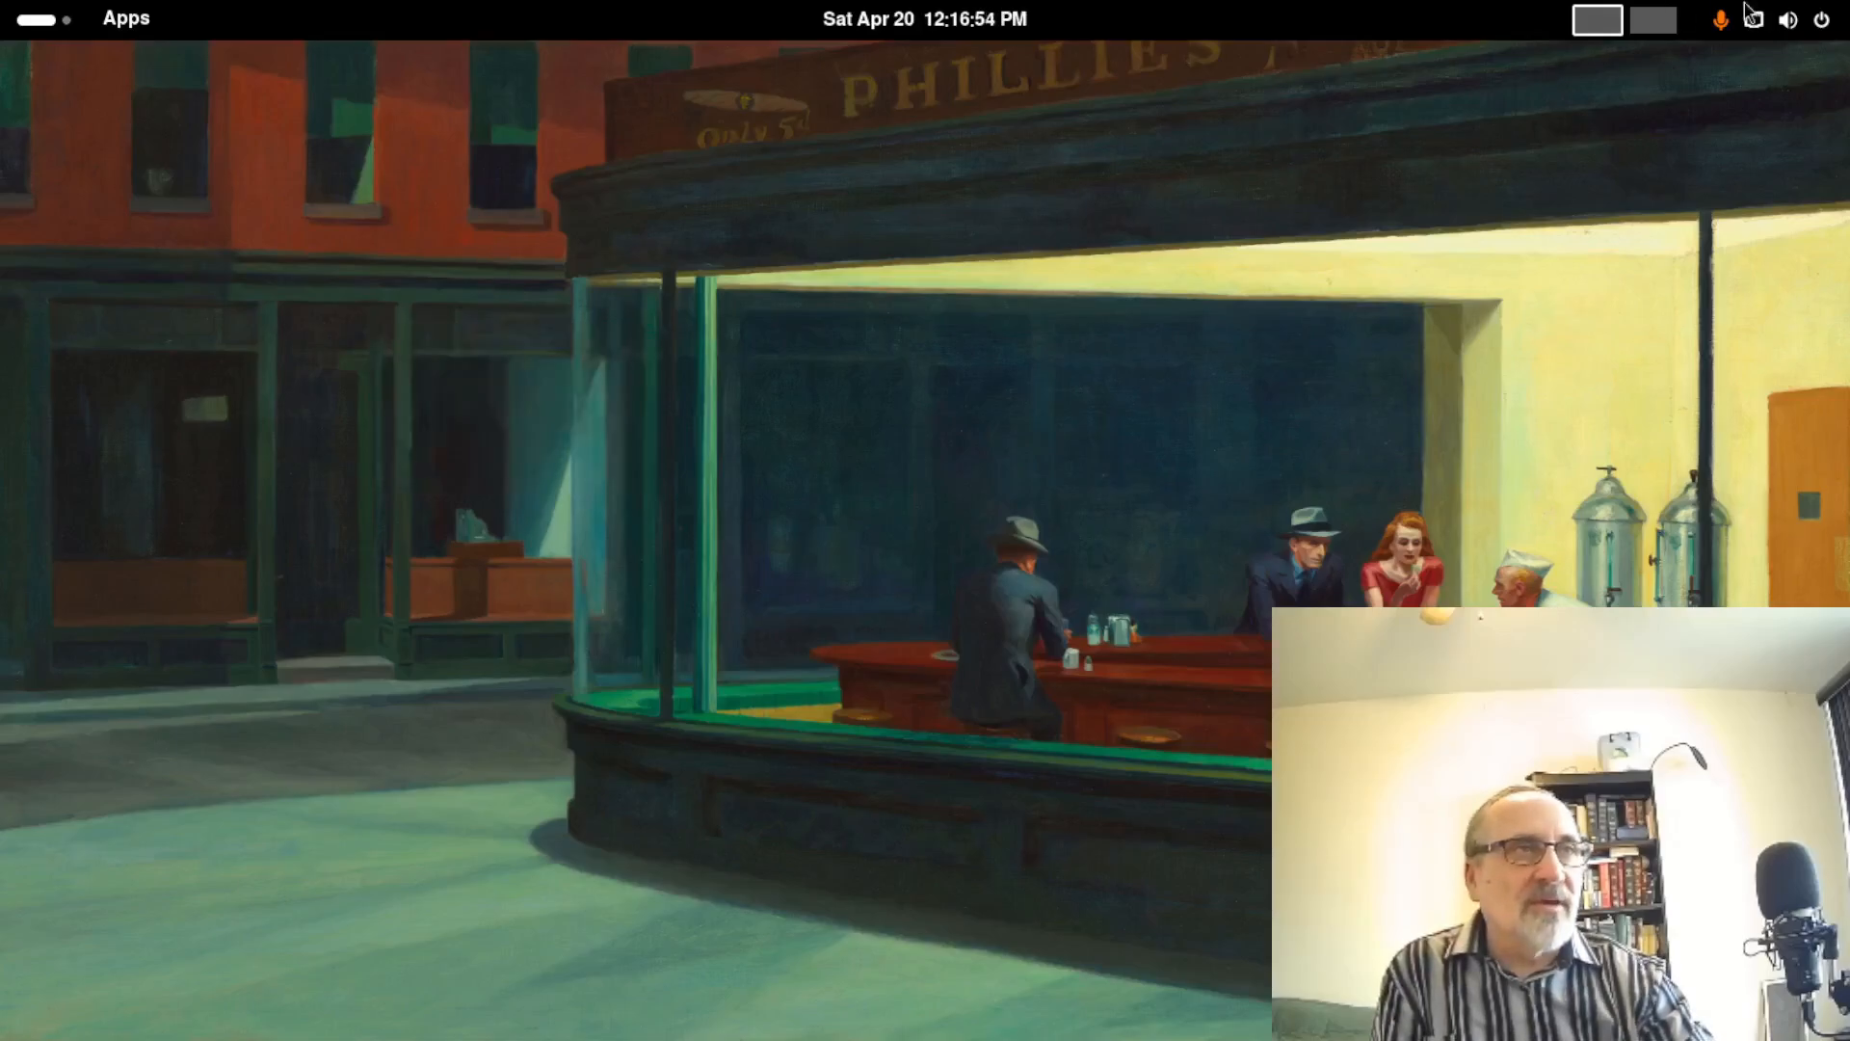
pyautogui.click(1823, 29)
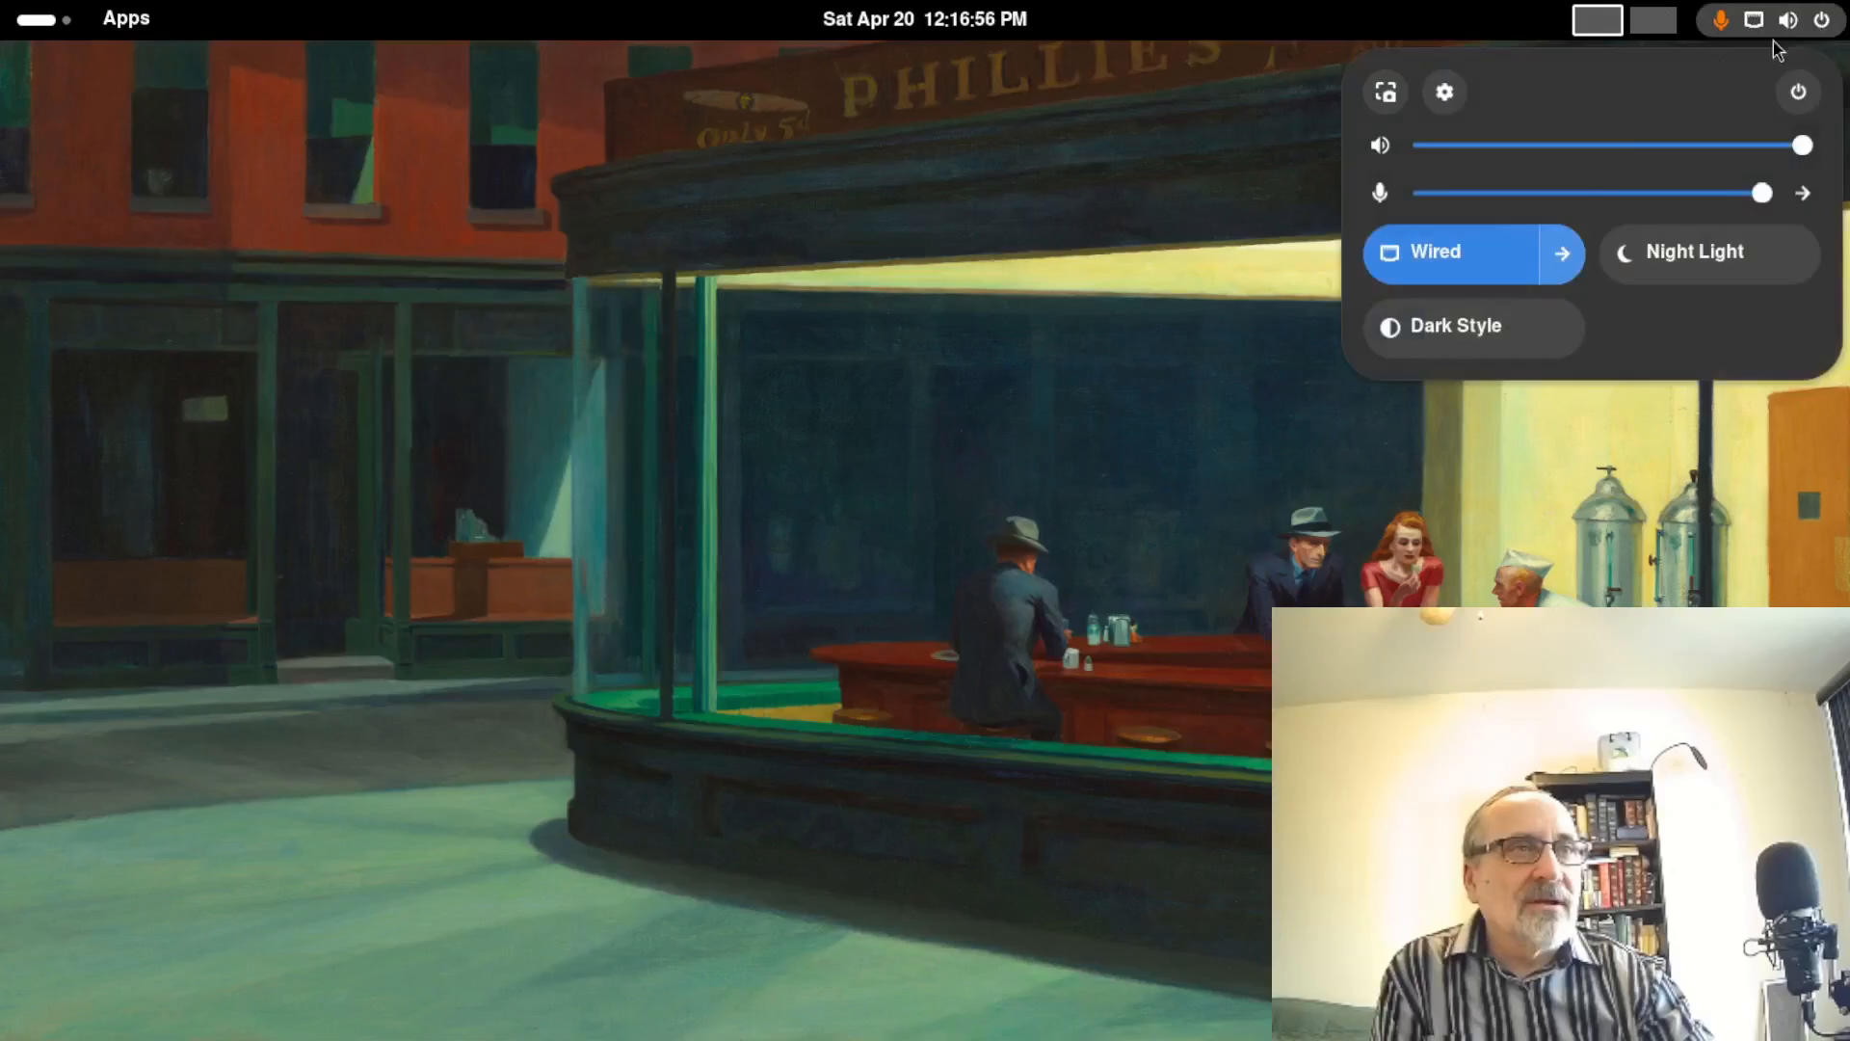
pyautogui.click(1251, 582)
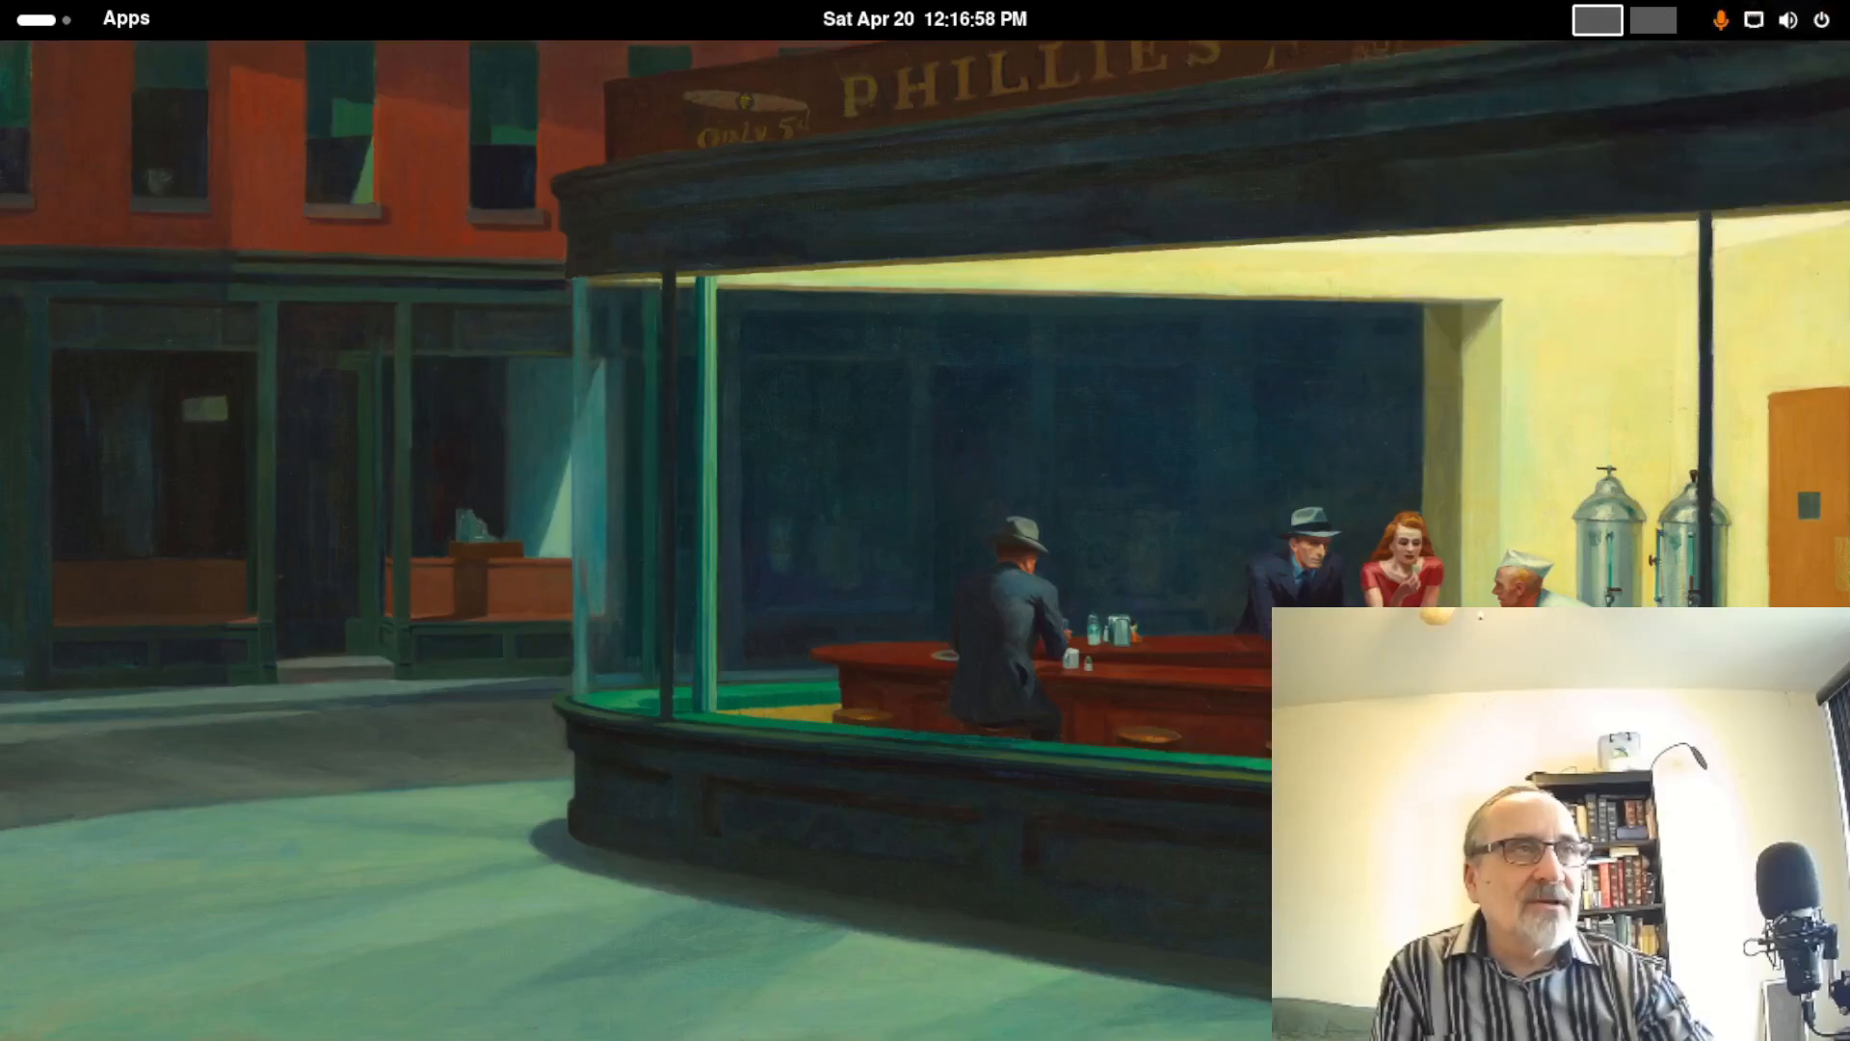
# Switch the desktop to Dark Style through the quick settings and return to the desktop
pyautogui.click(1825, 24)
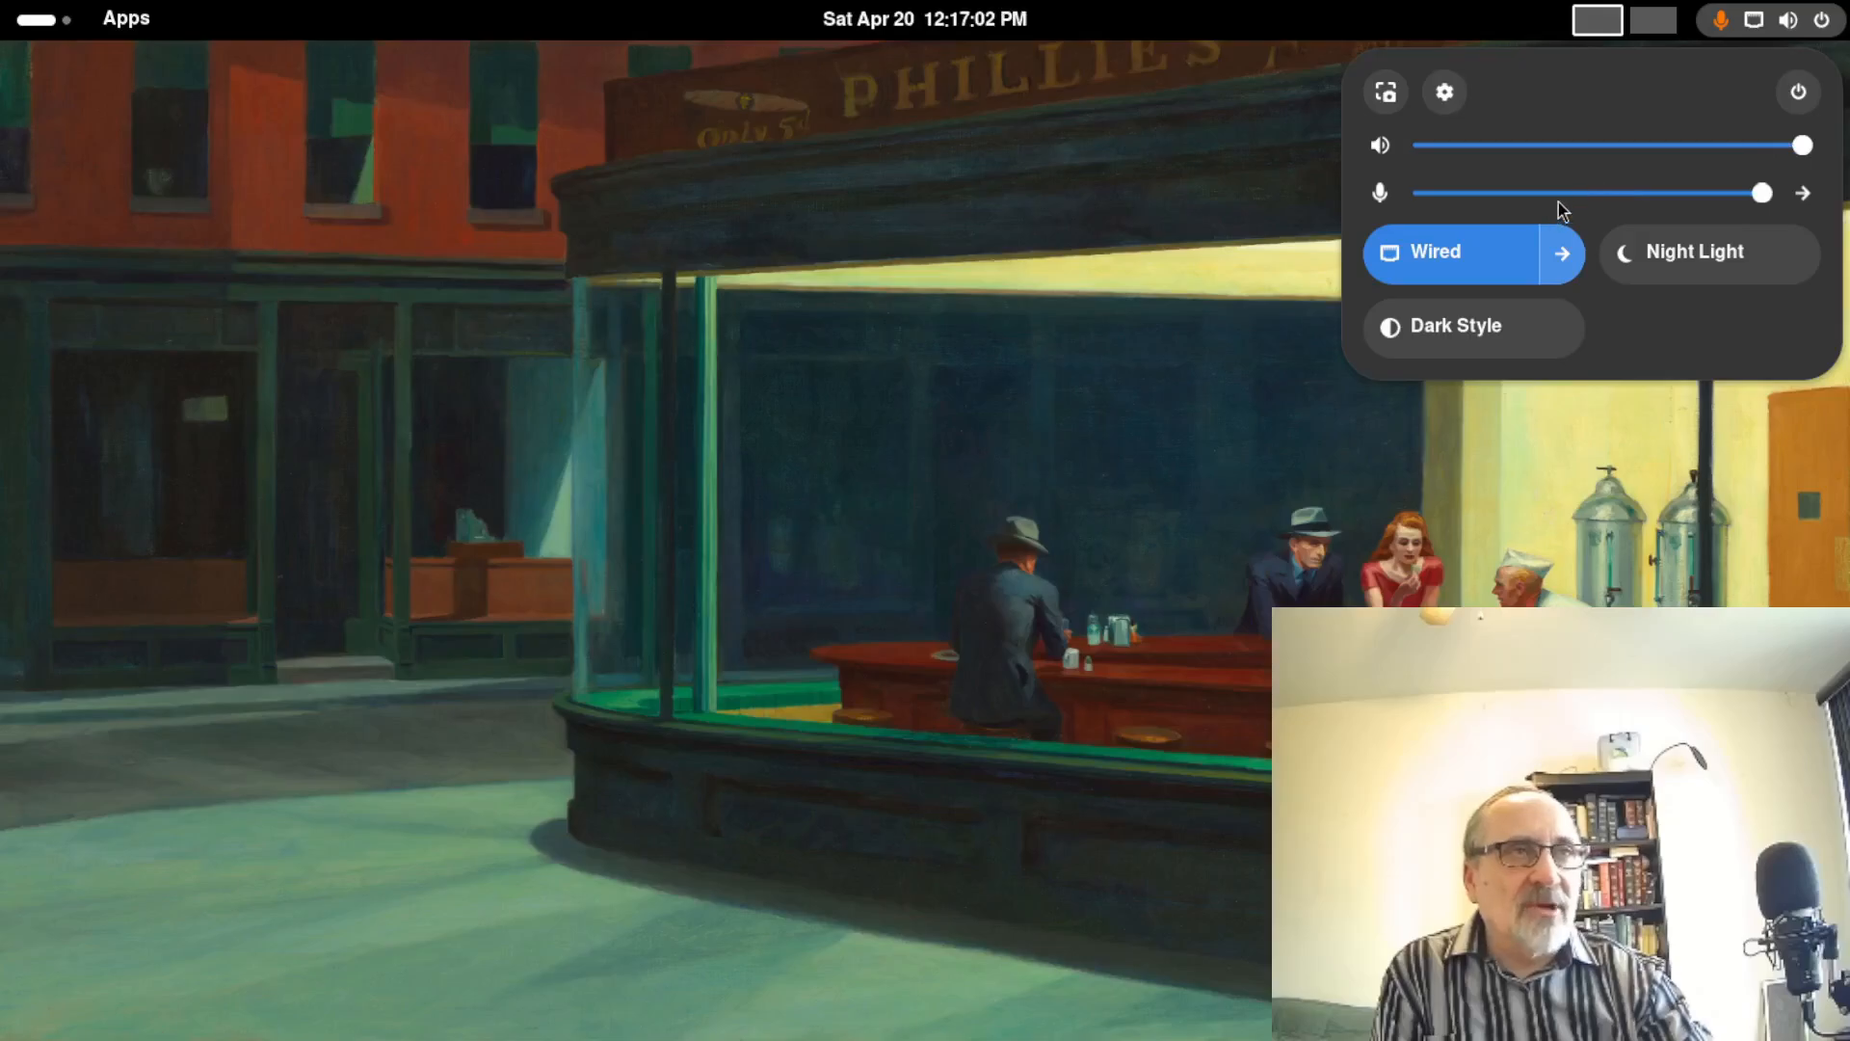
pyautogui.click(1445, 93)
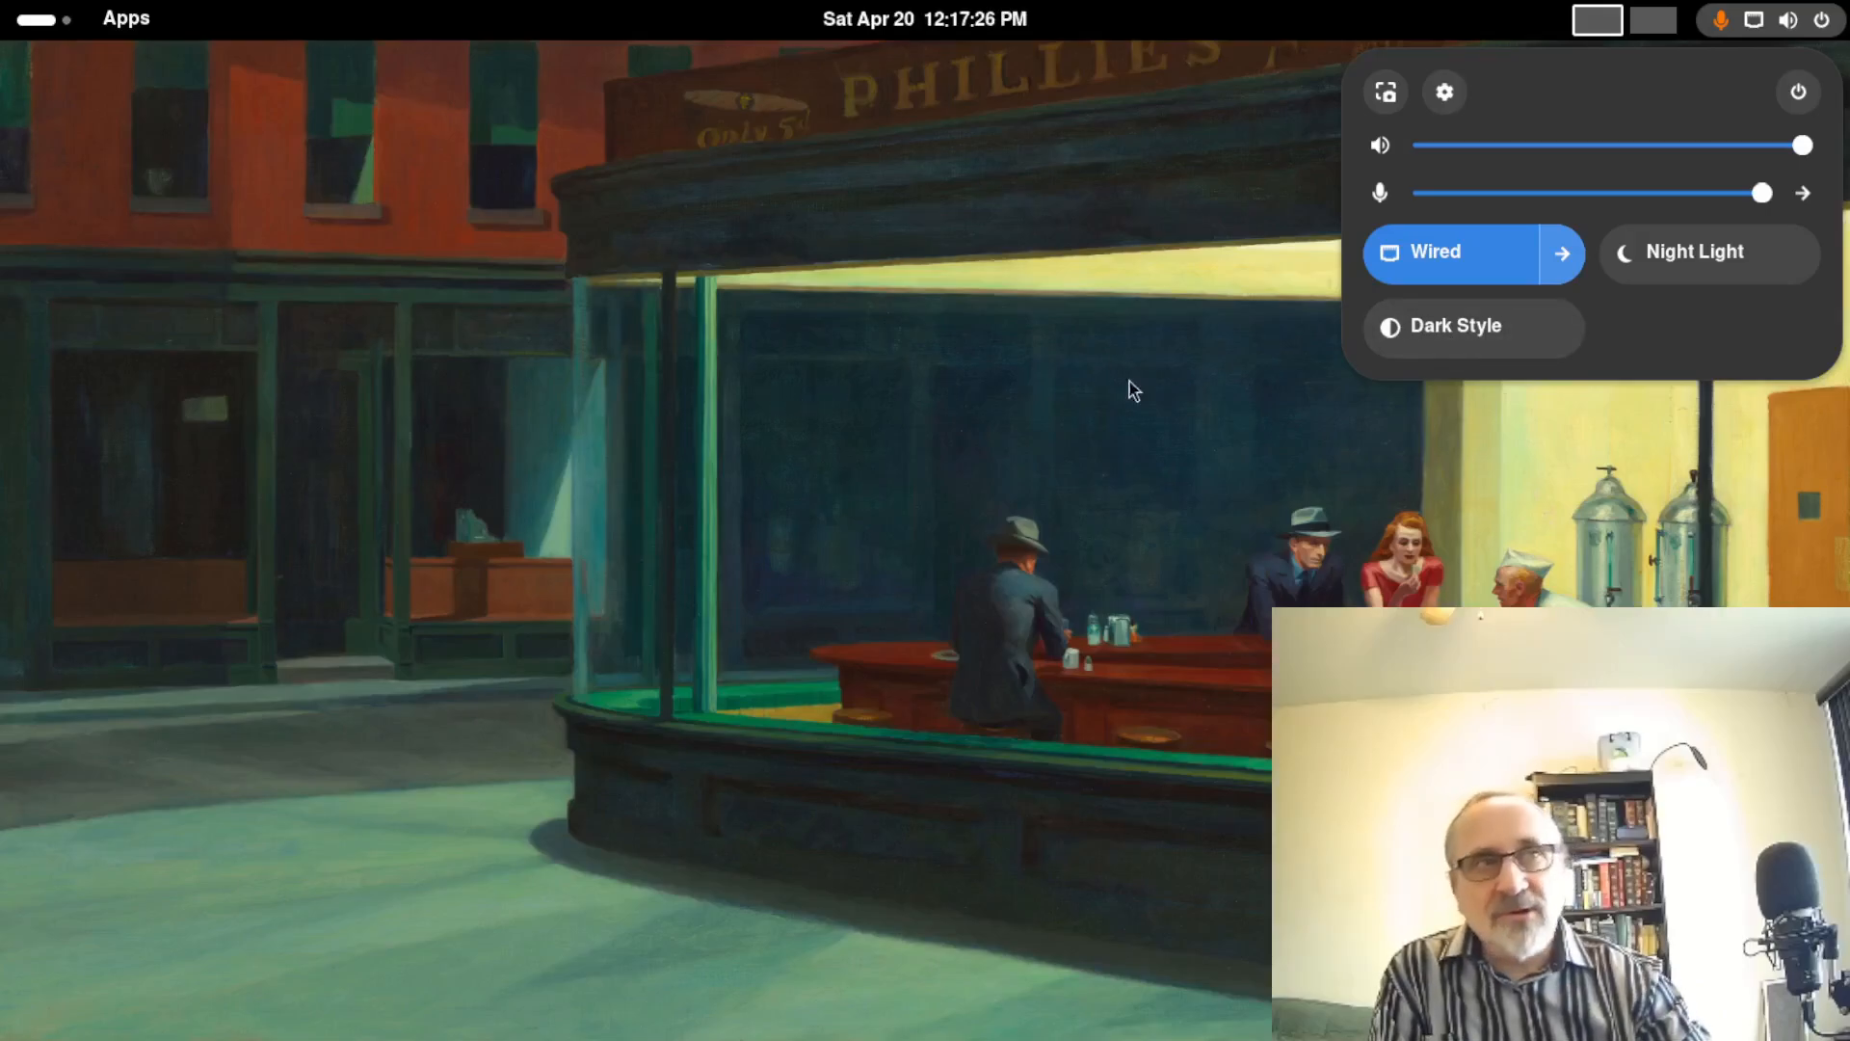
pyautogui.click(1419, 331)
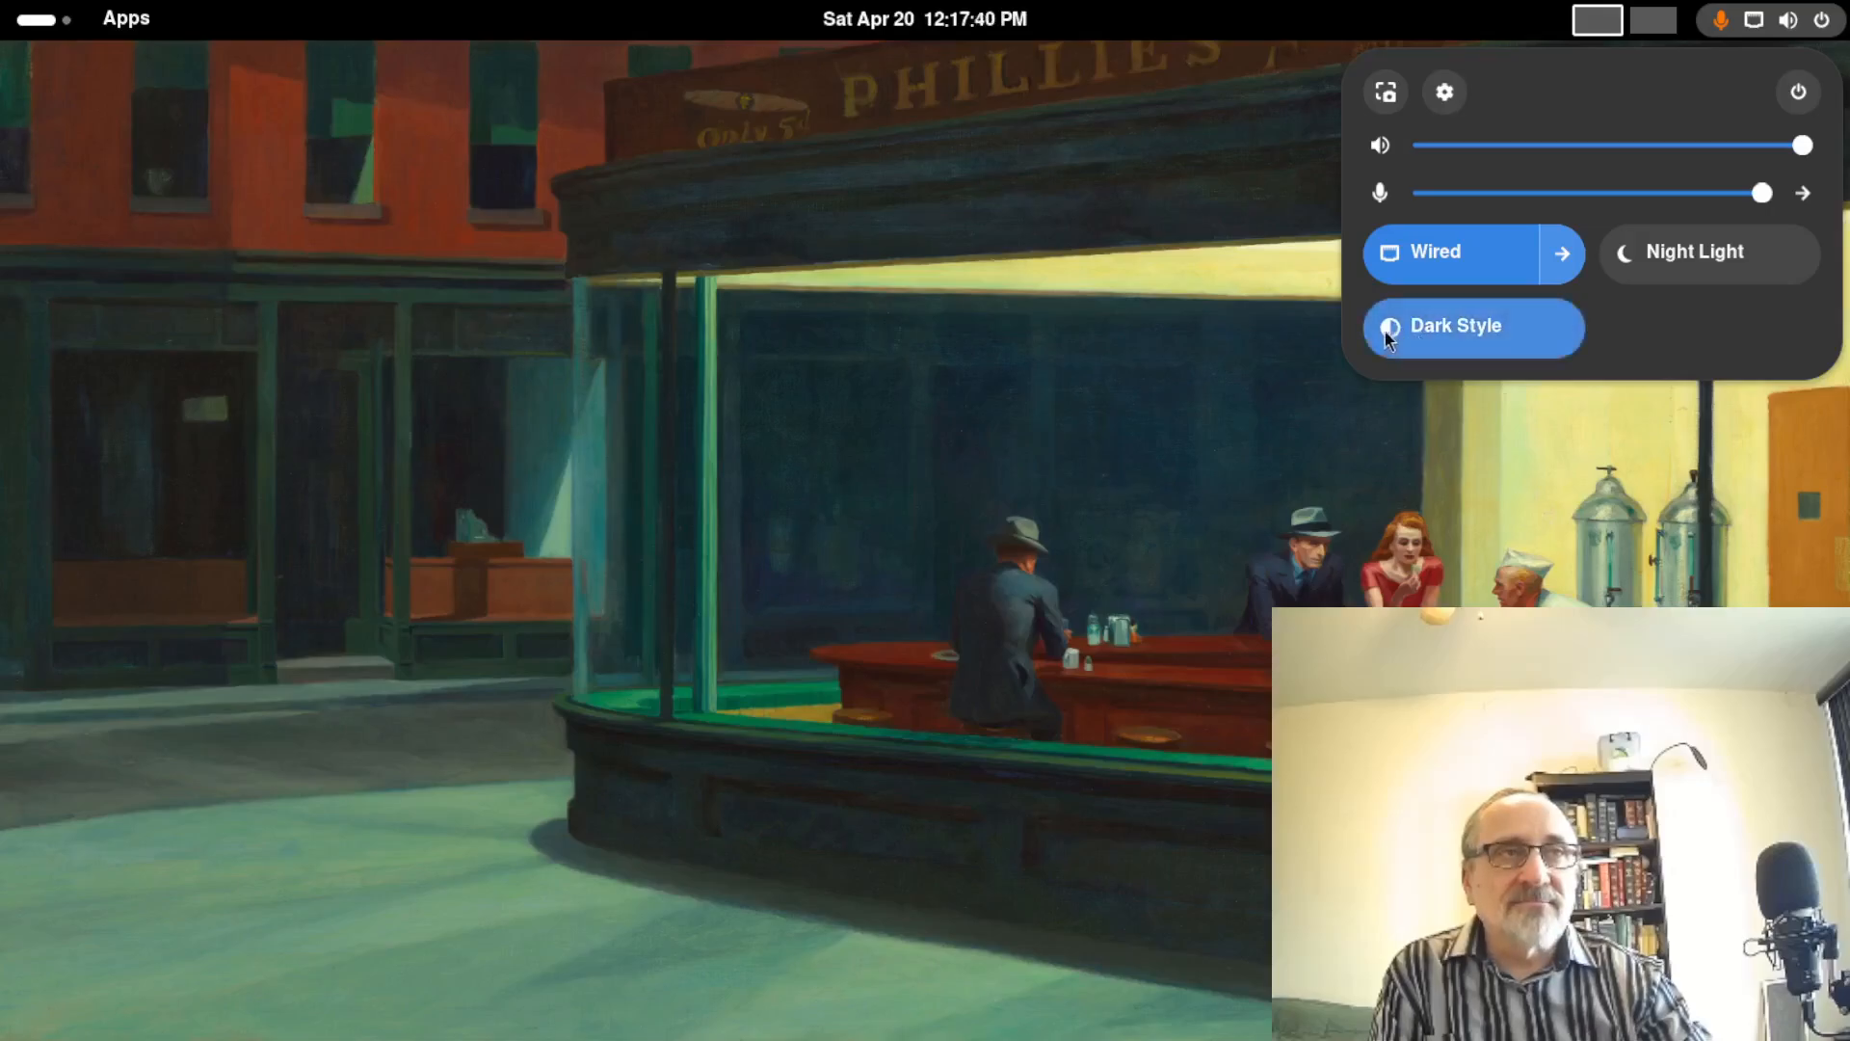
pyautogui.click(747, 328)
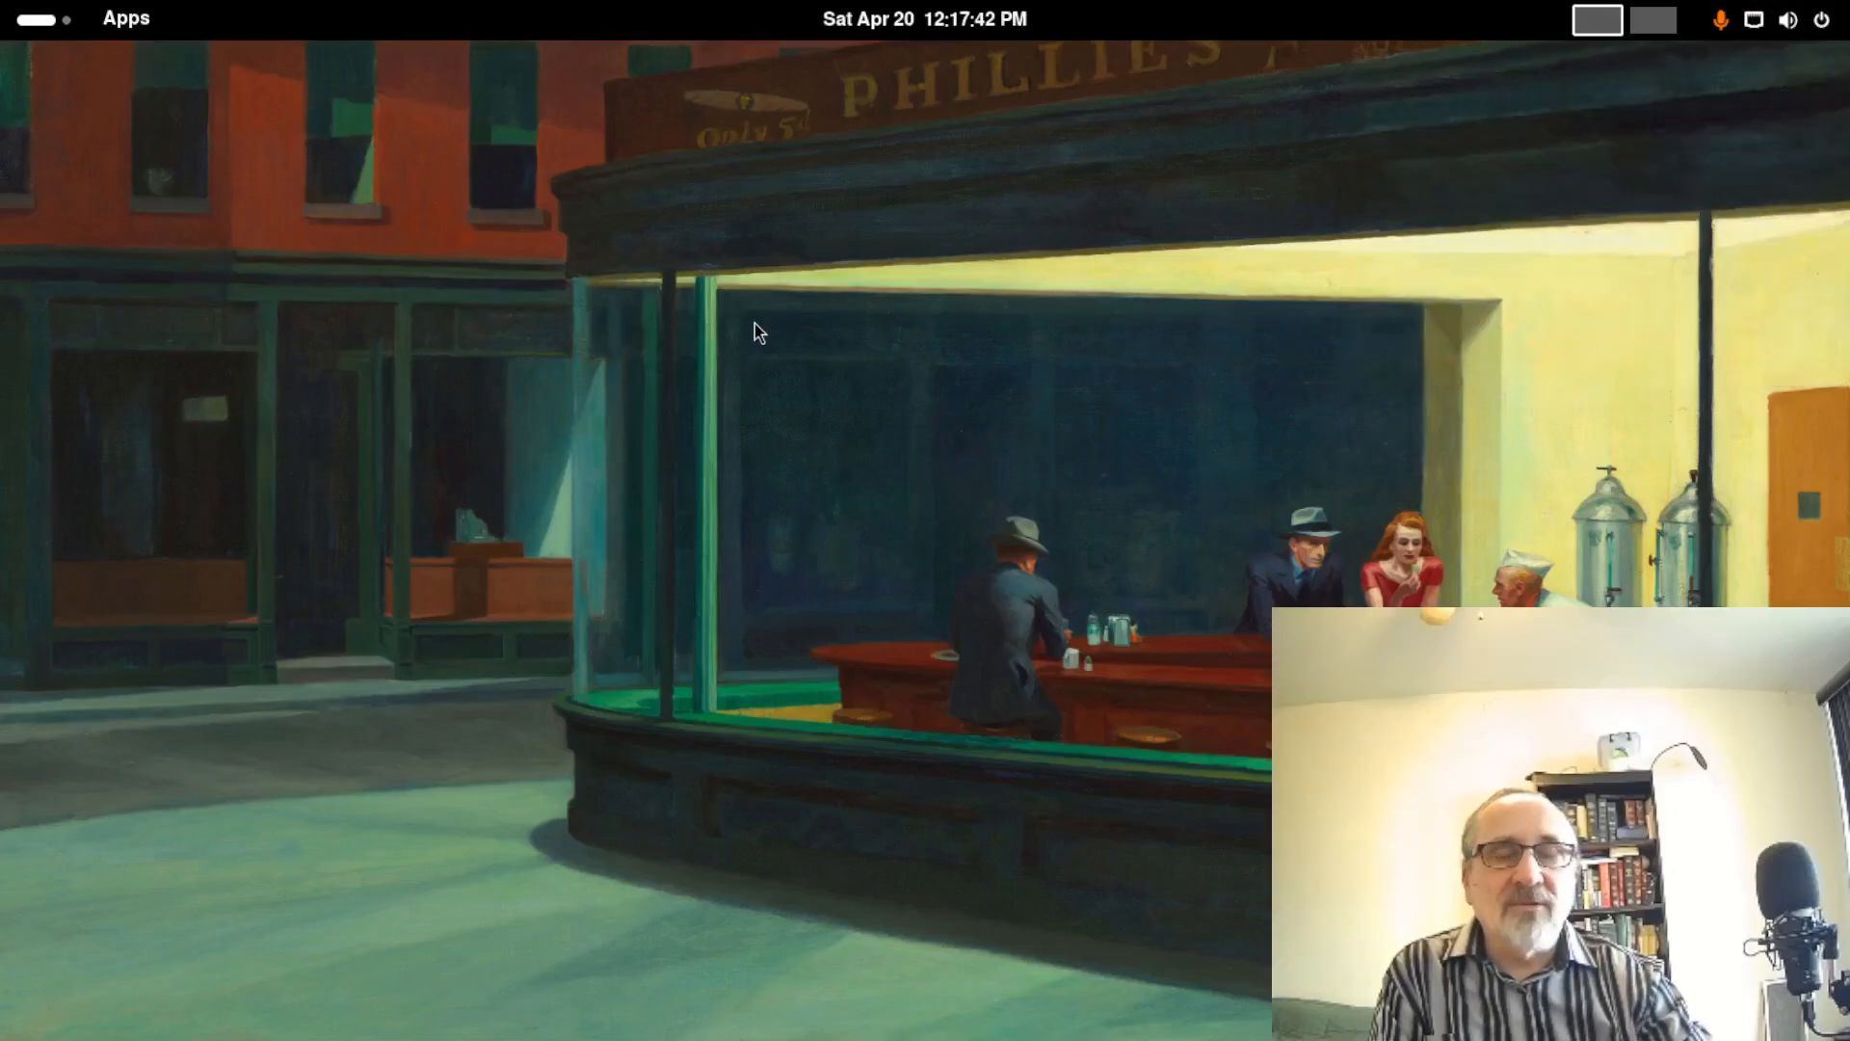
# In the Appearance settings, set the multicoloured ring wallpaper as the desktop background and view it on the second workspace
pyautogui.rightClick(697, 297)
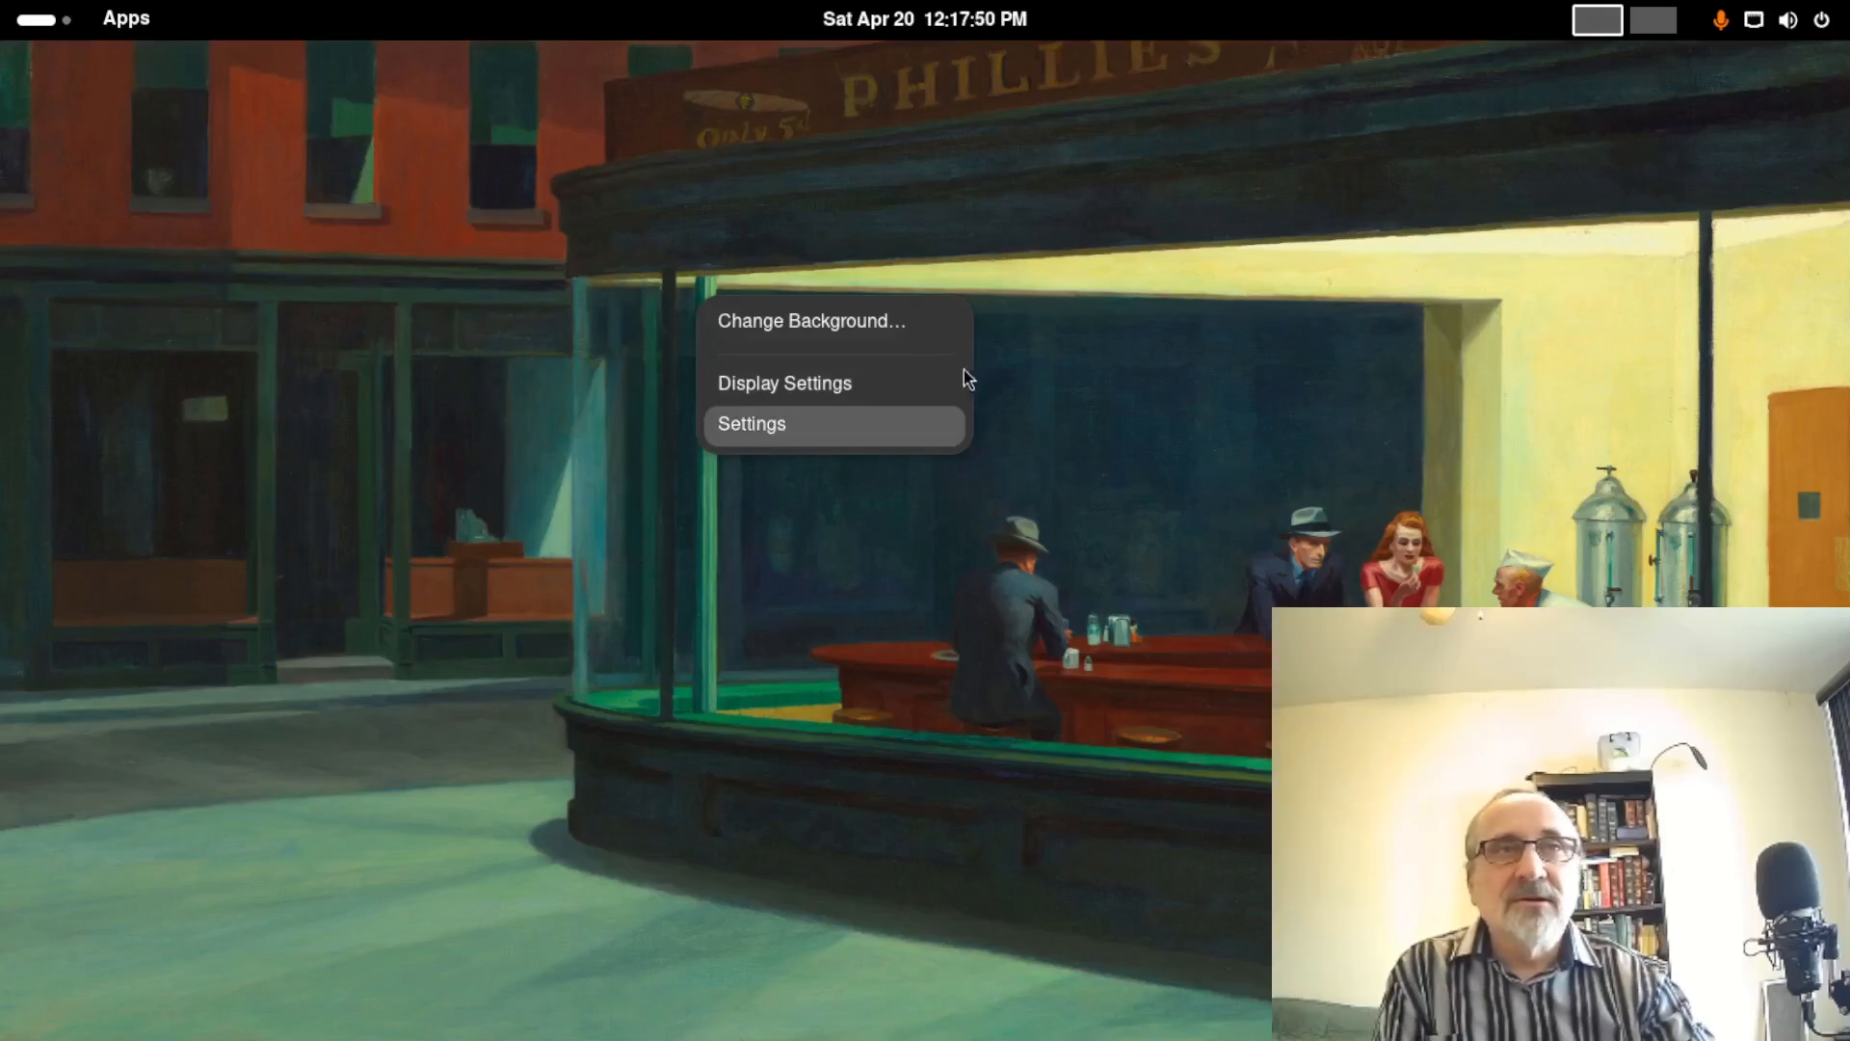
pyautogui.click(894, 322)
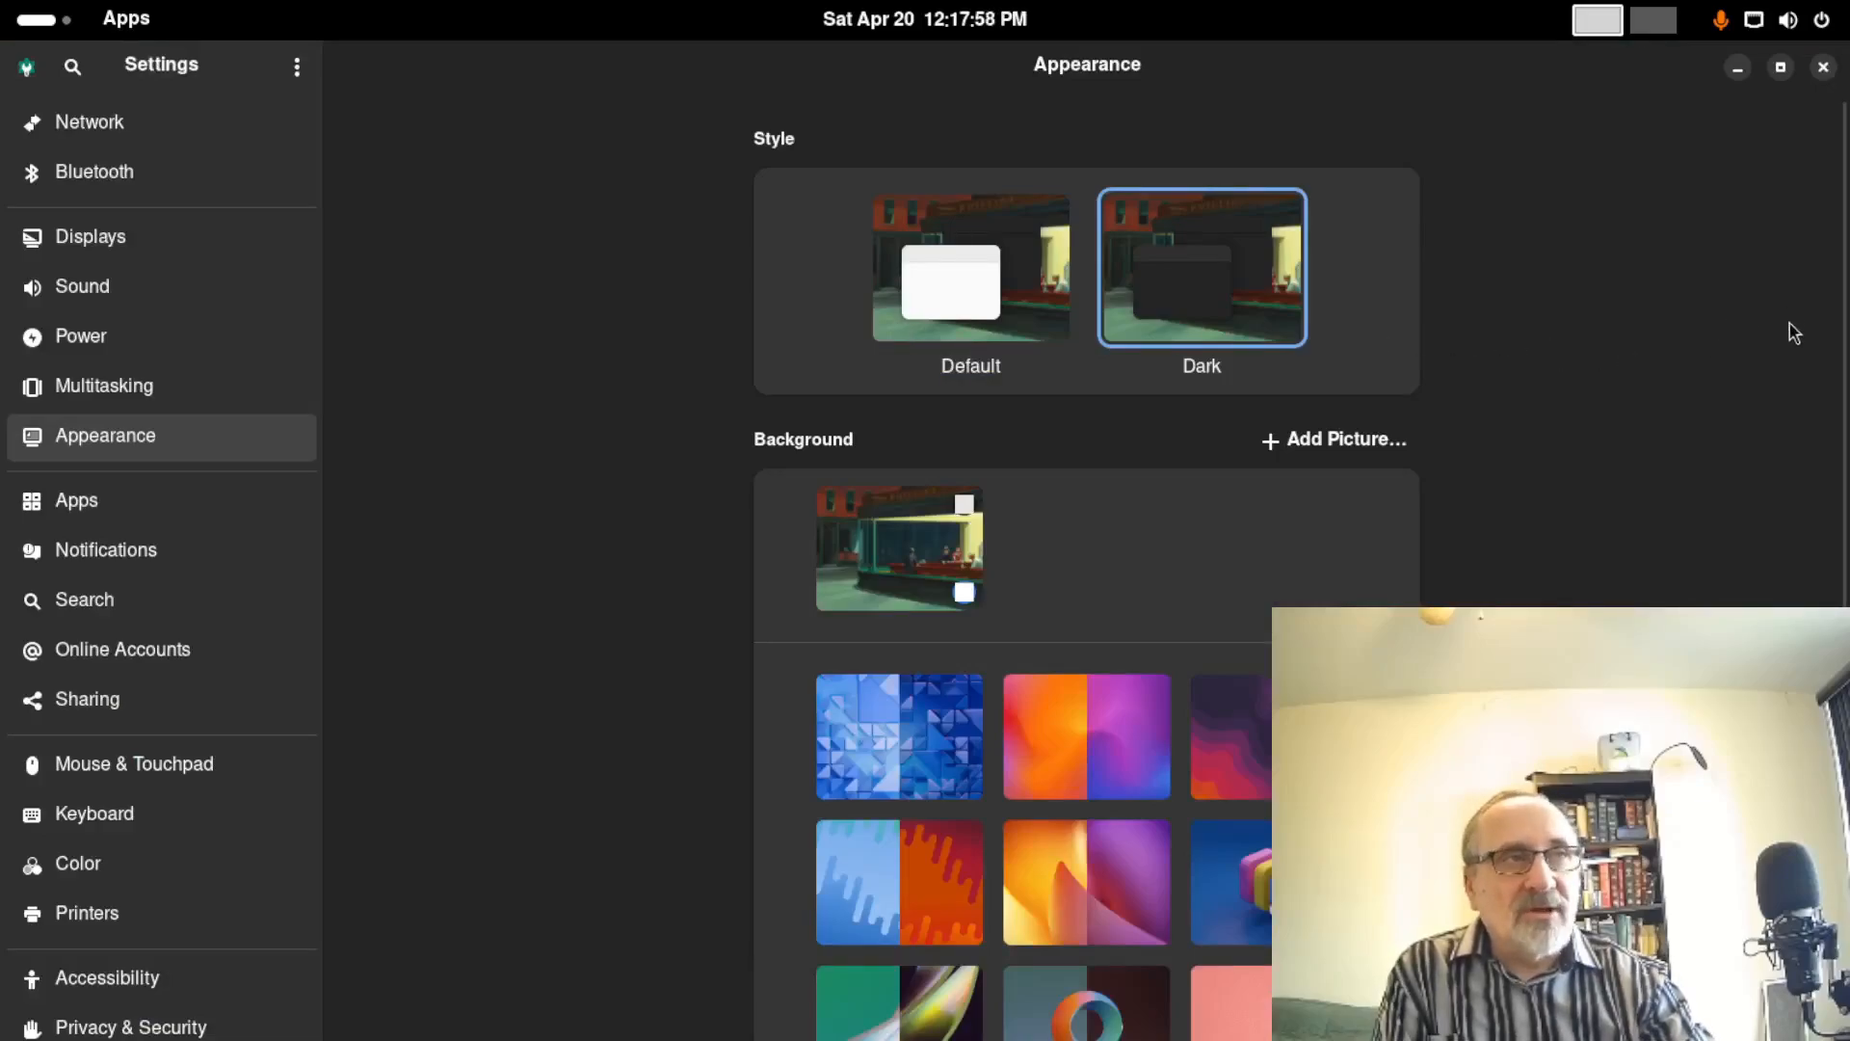
pyautogui.moveTo(1836, 473); pyautogui.dragTo(1838, 746)
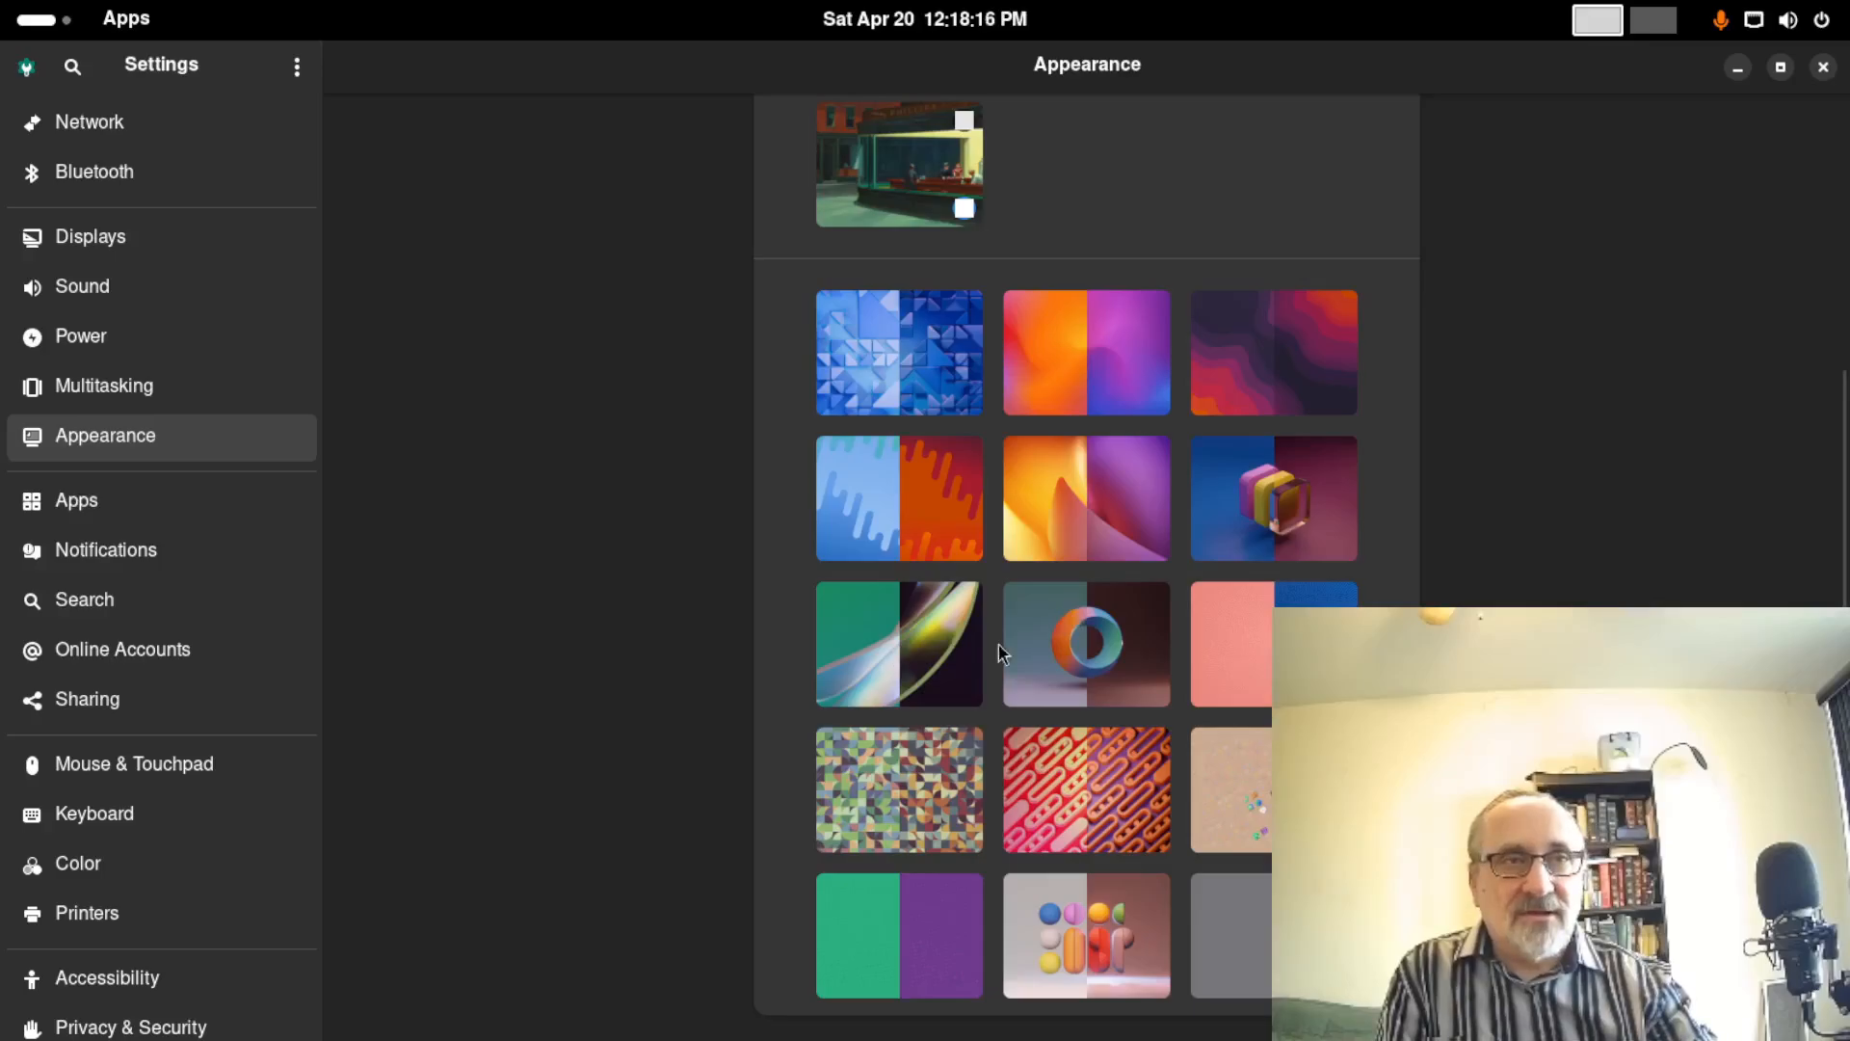
pyautogui.click(1068, 641)
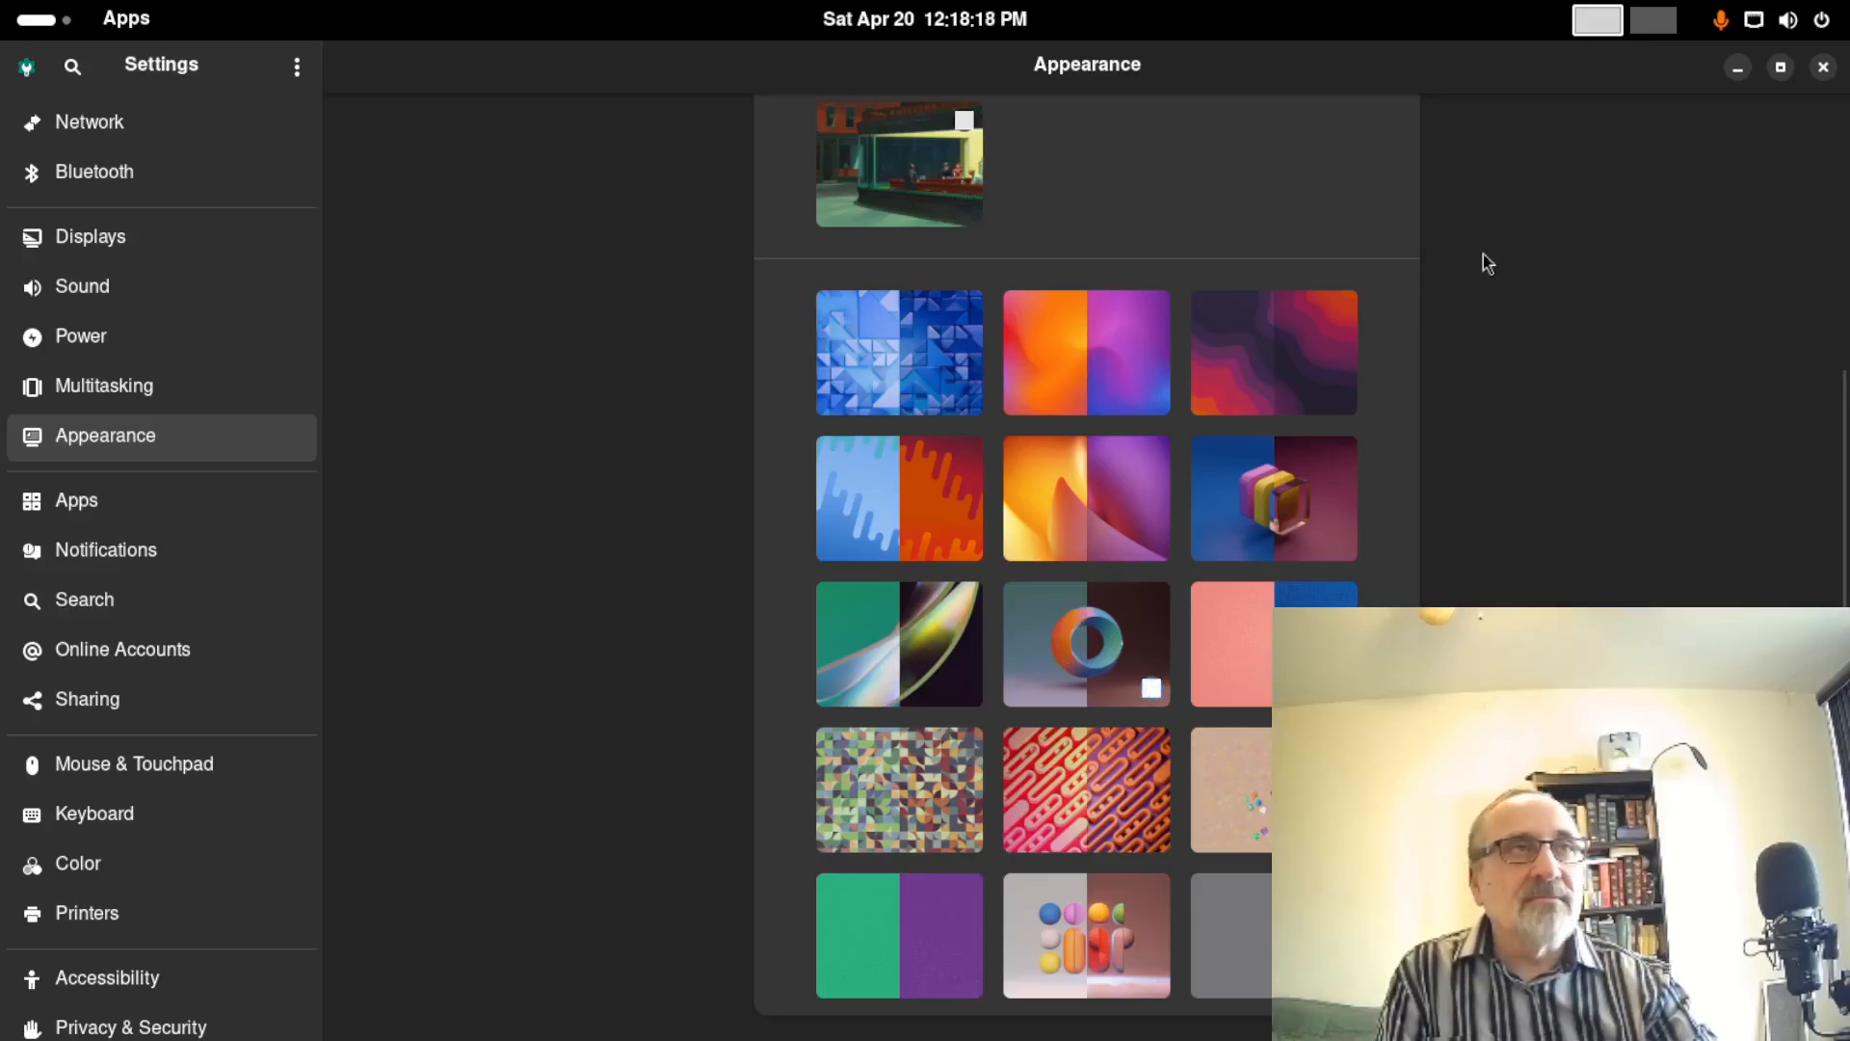
pyautogui.click(1652, 22)
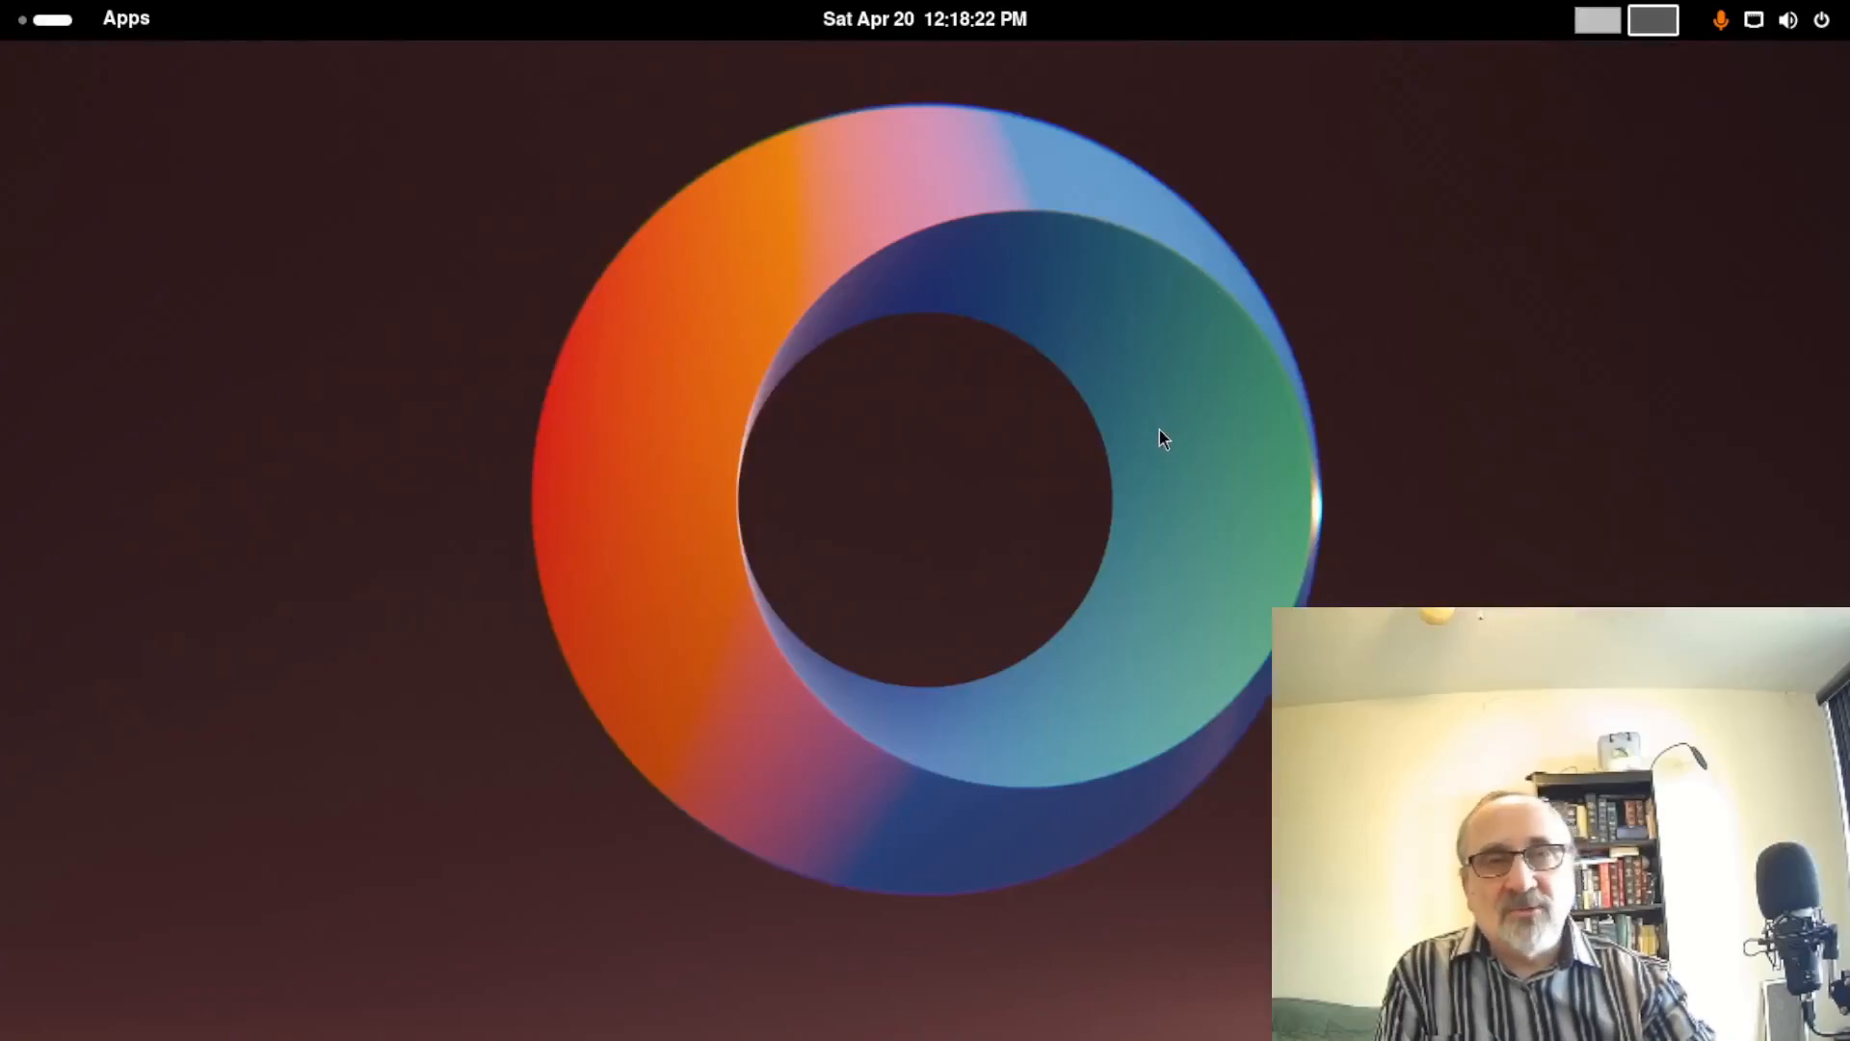
# Turn Dark Style off through the quick settings to see the light variant of the ring wallpaper
pyautogui.click(1787, 20)
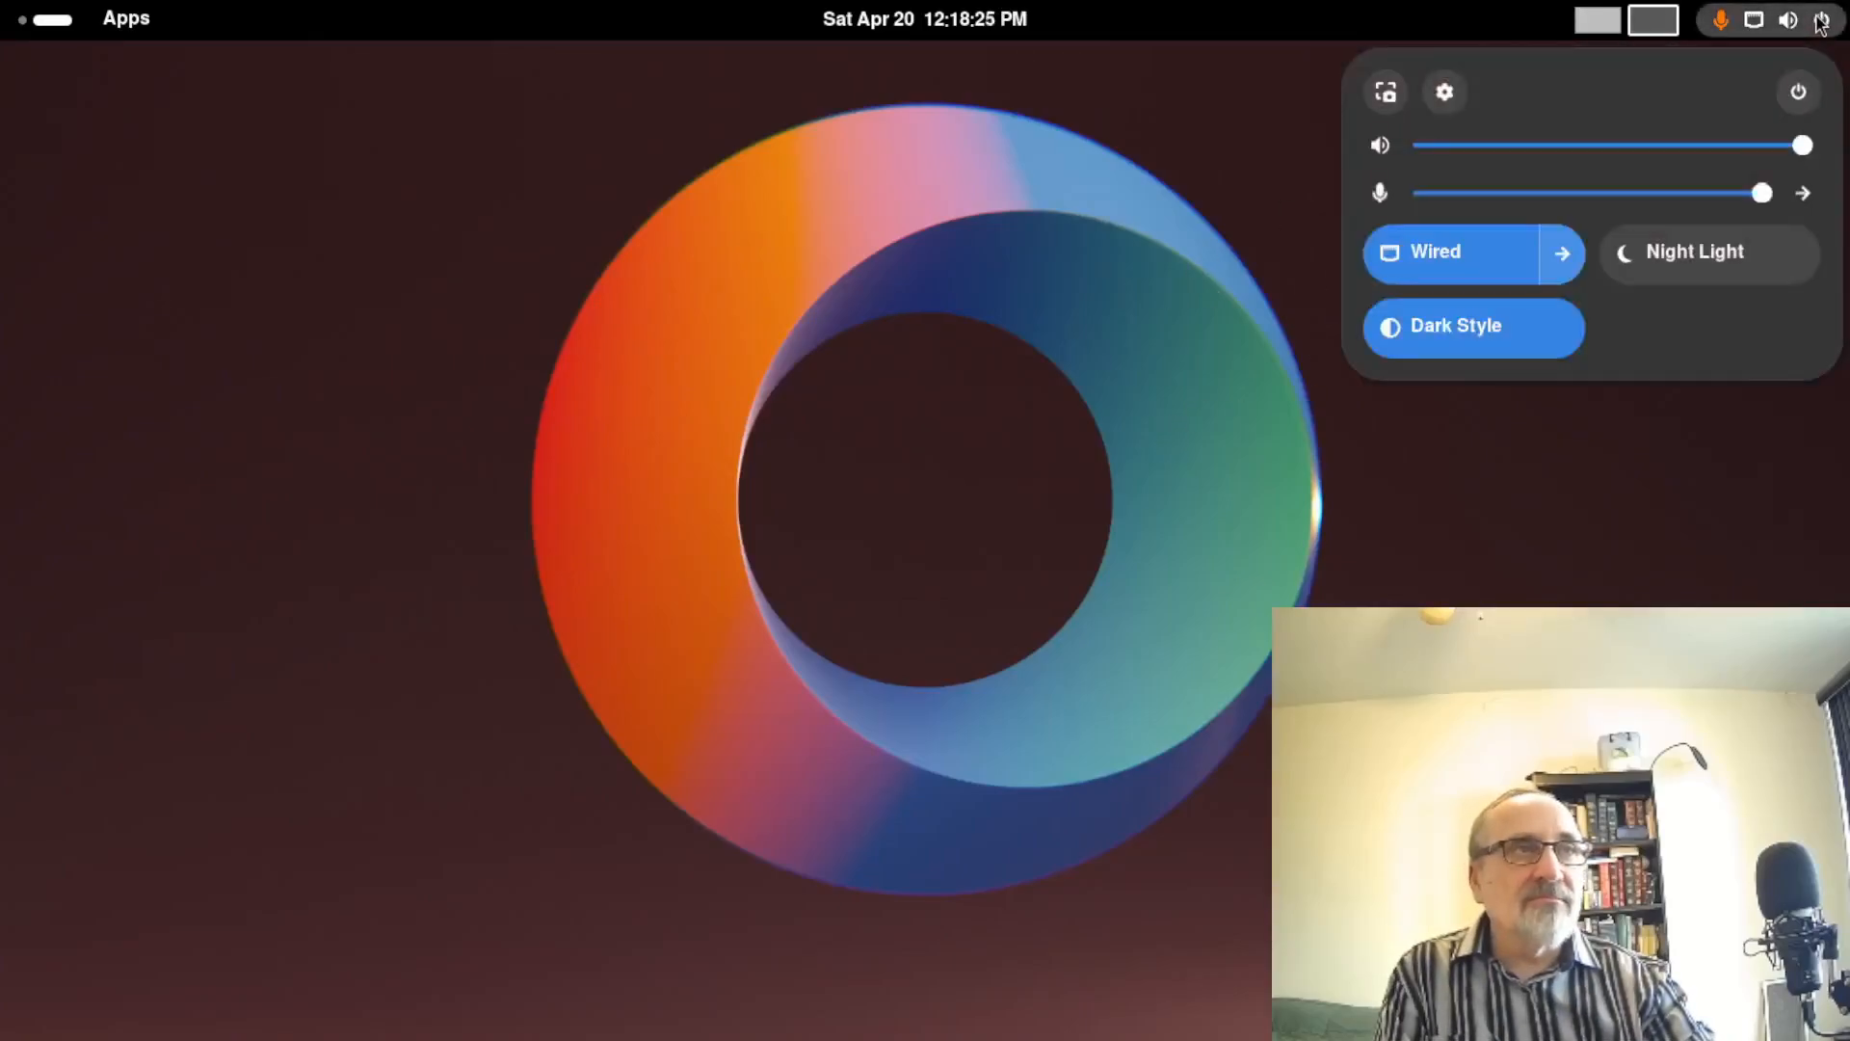
pyautogui.click(1420, 332)
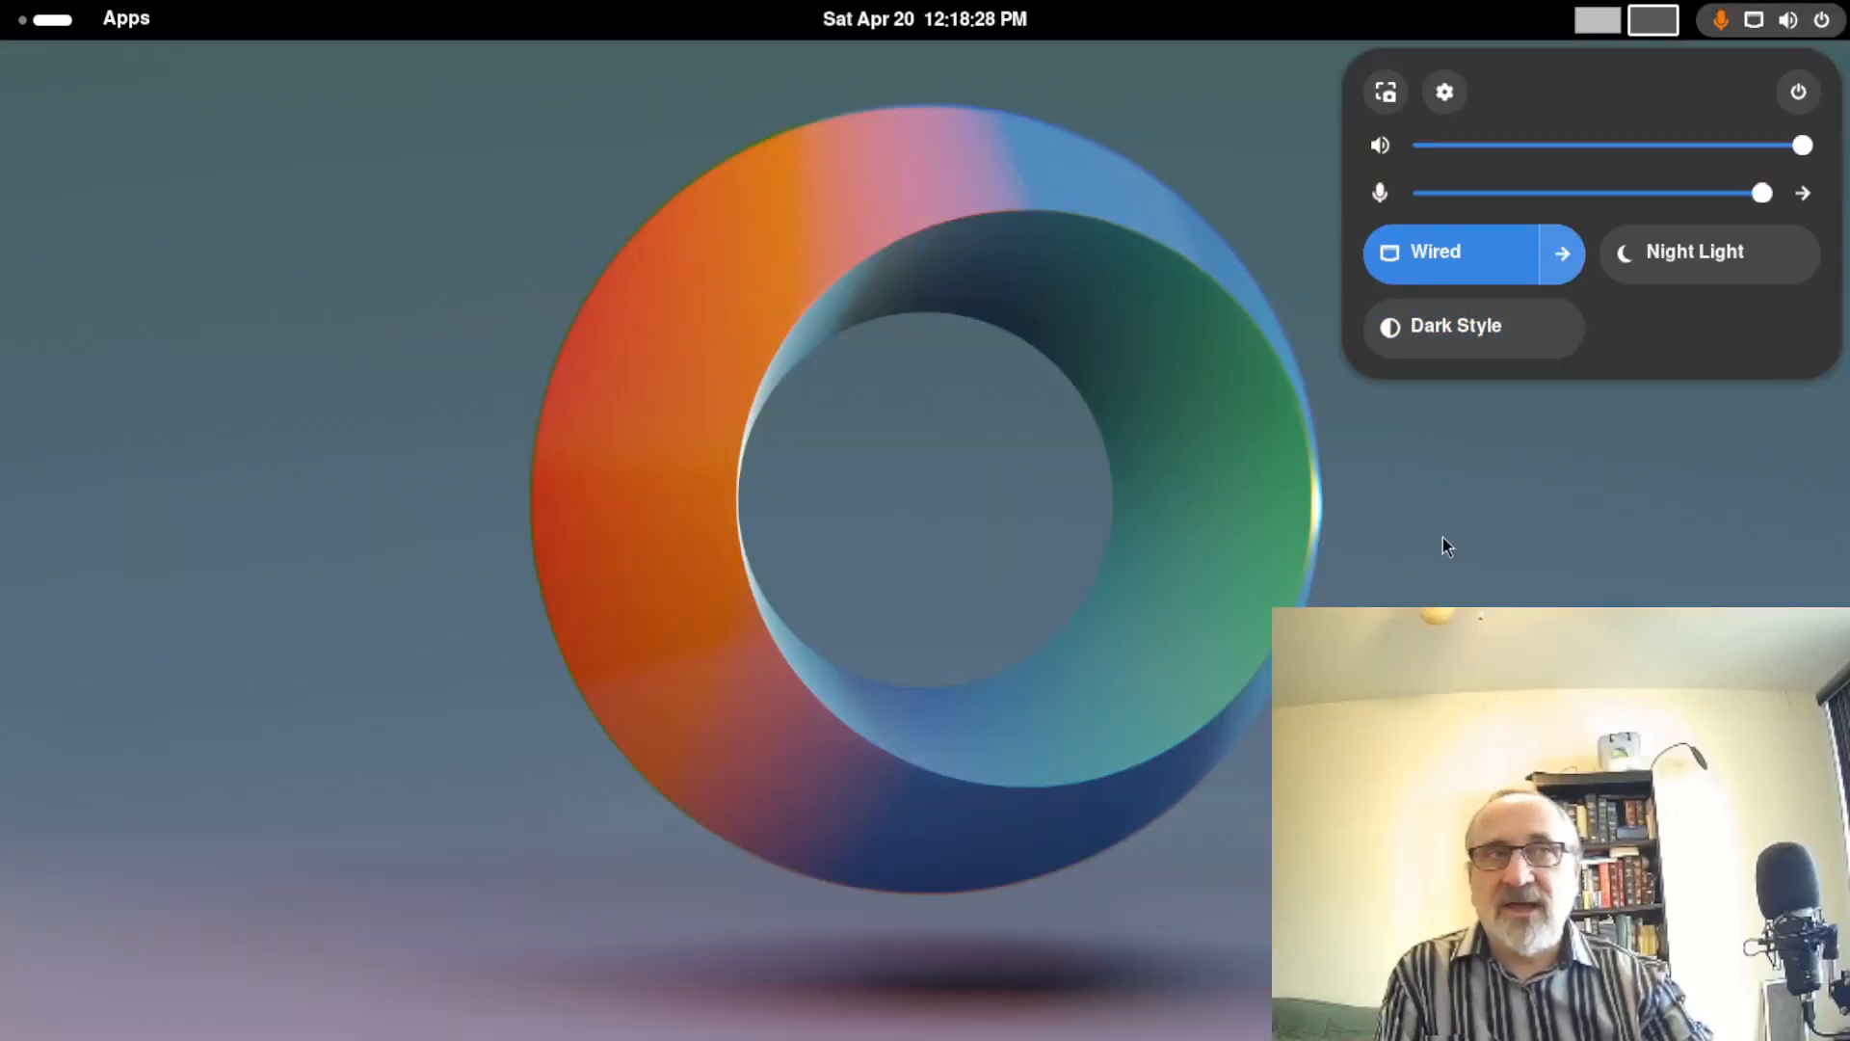
pyautogui.click(906, 349)
# Go back to the Appearance settings on the first workspace, choose the green and black iridescent ribbon wallpaper, and view it on the second workspace
pyautogui.click(1592, 23)
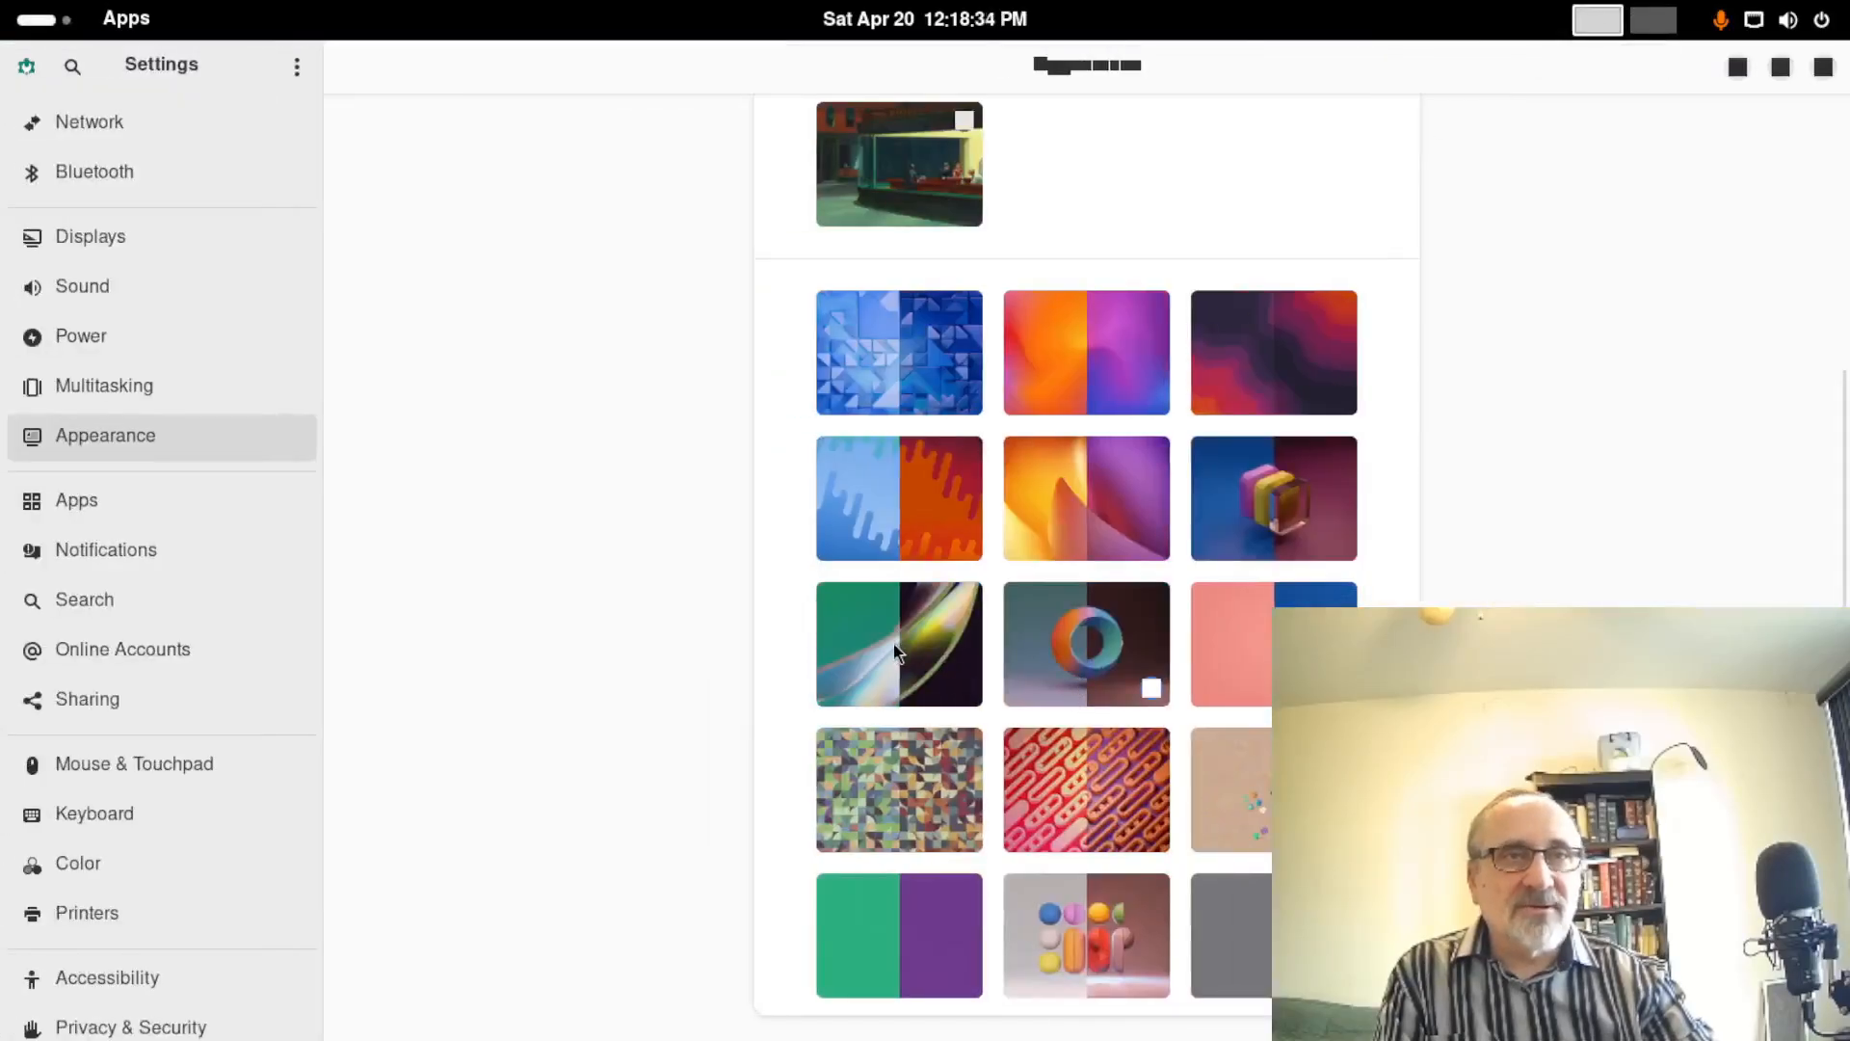
pyautogui.click(894, 648)
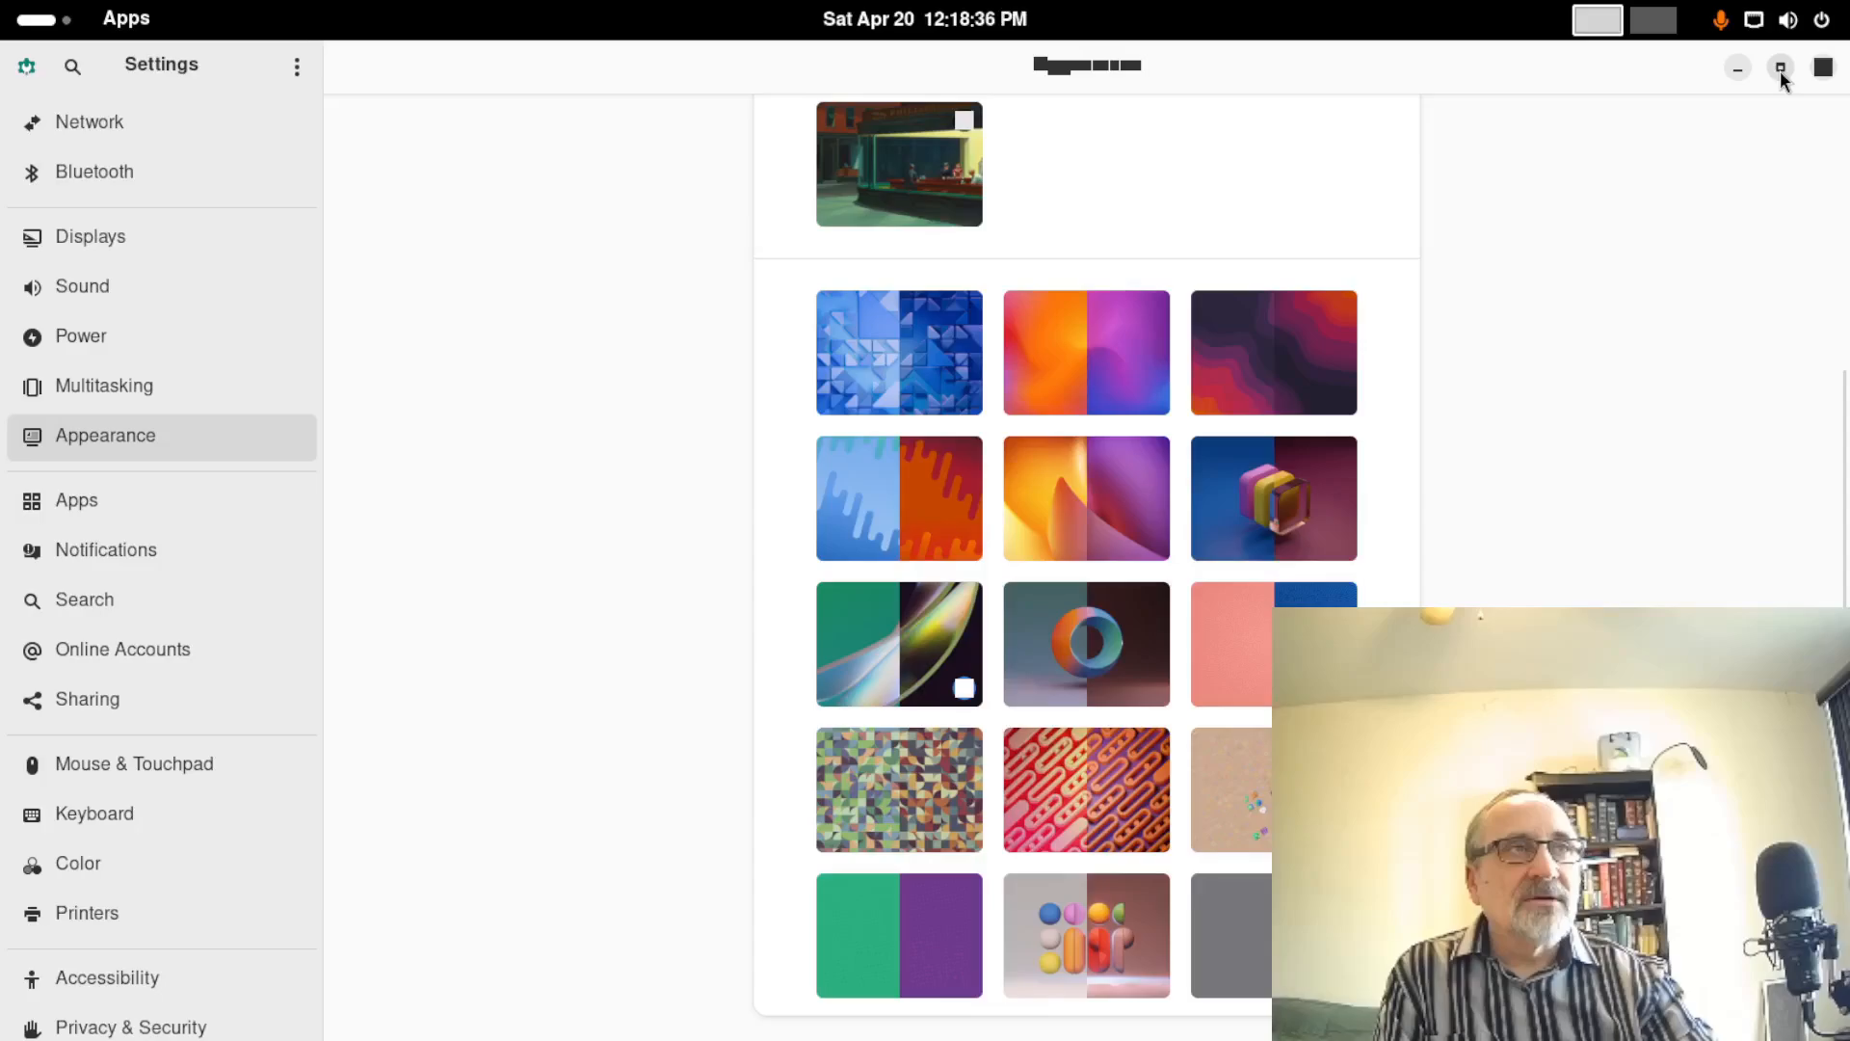
pyautogui.click(1664, 23)
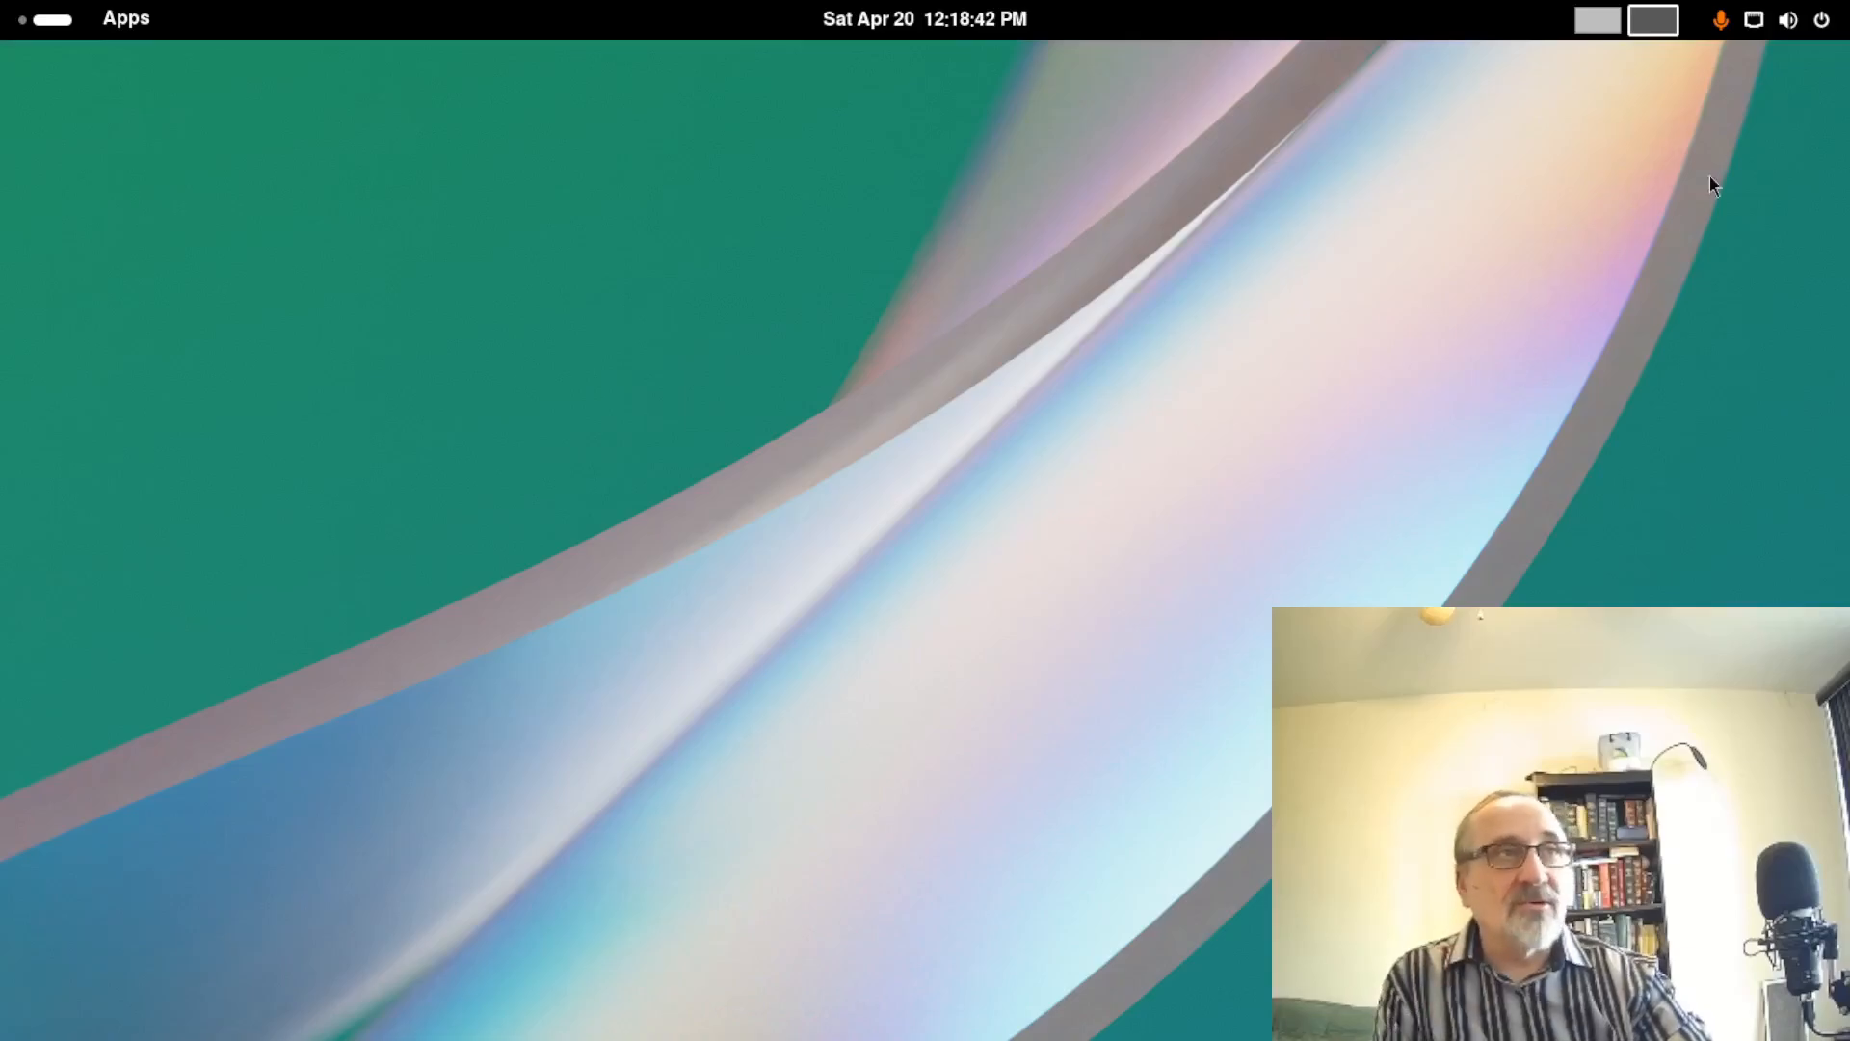
# Turn on Dark Style through the quick settings to use the dark variant of the ribbon wallpaper
pyautogui.click(1816, 24)
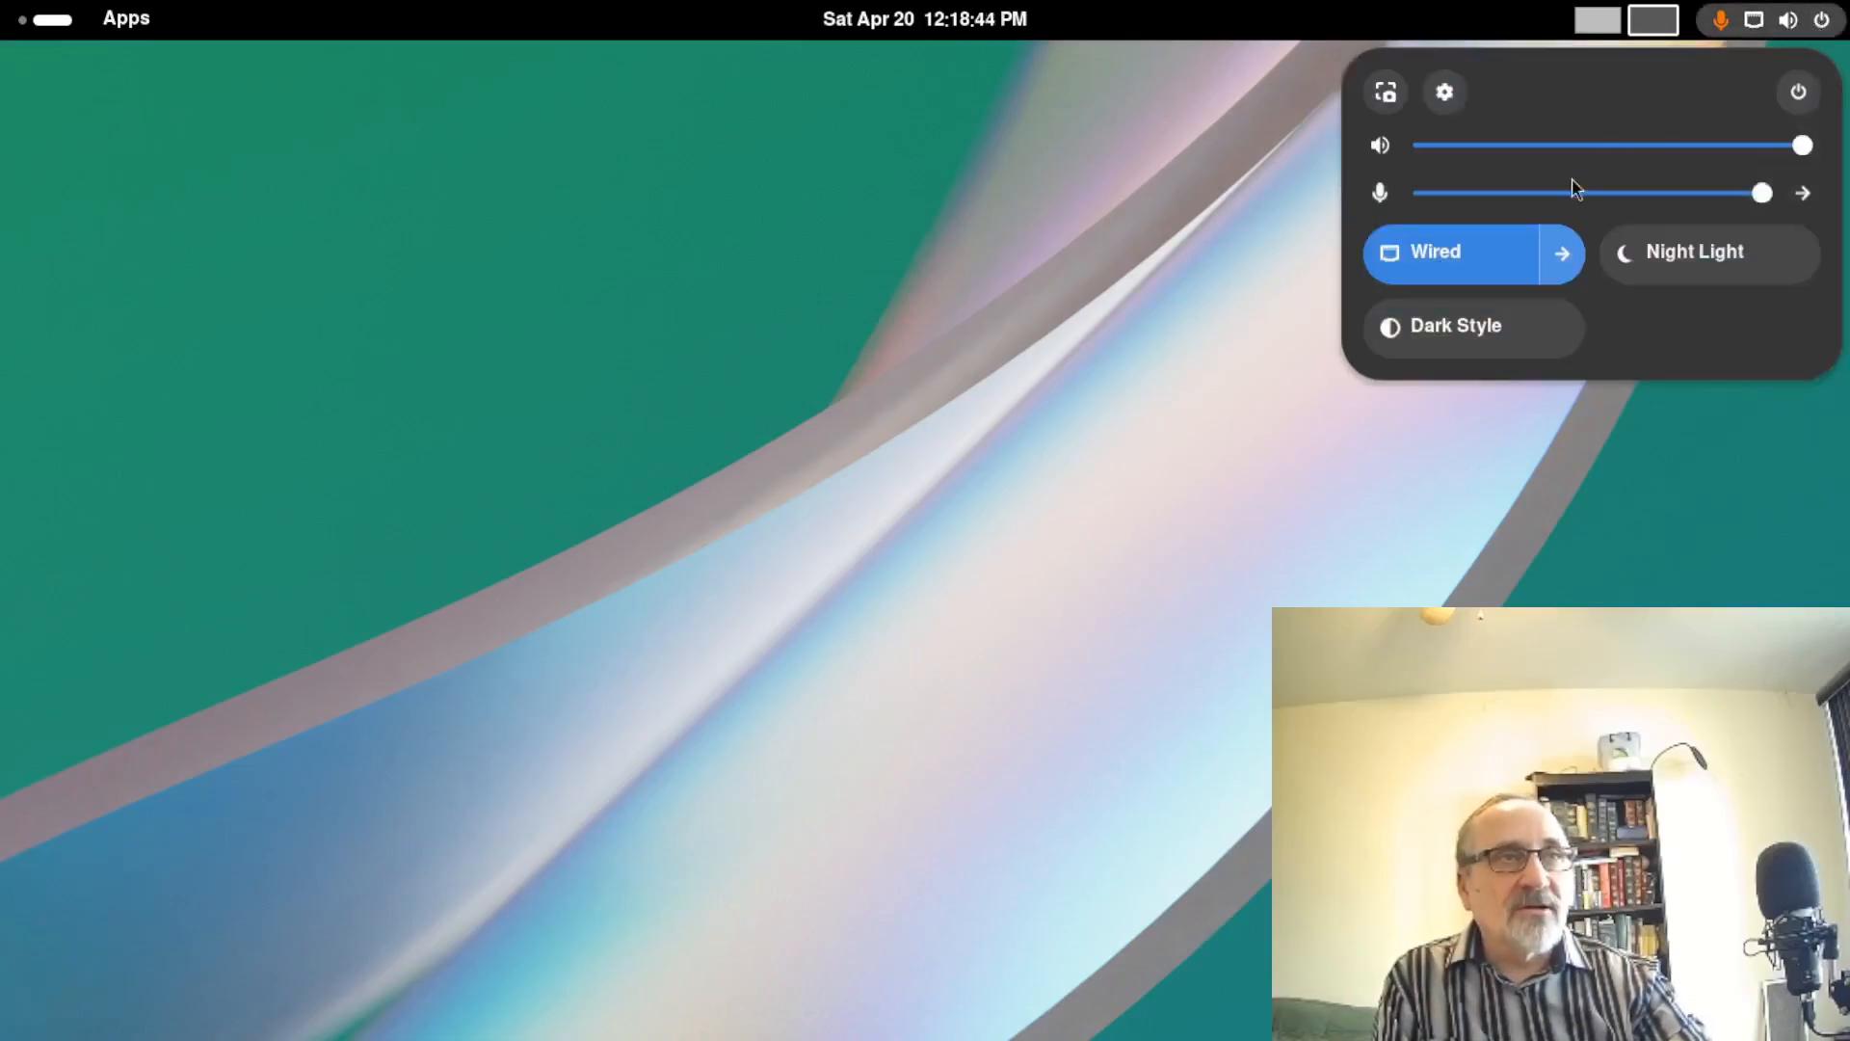
pyautogui.click(1415, 334)
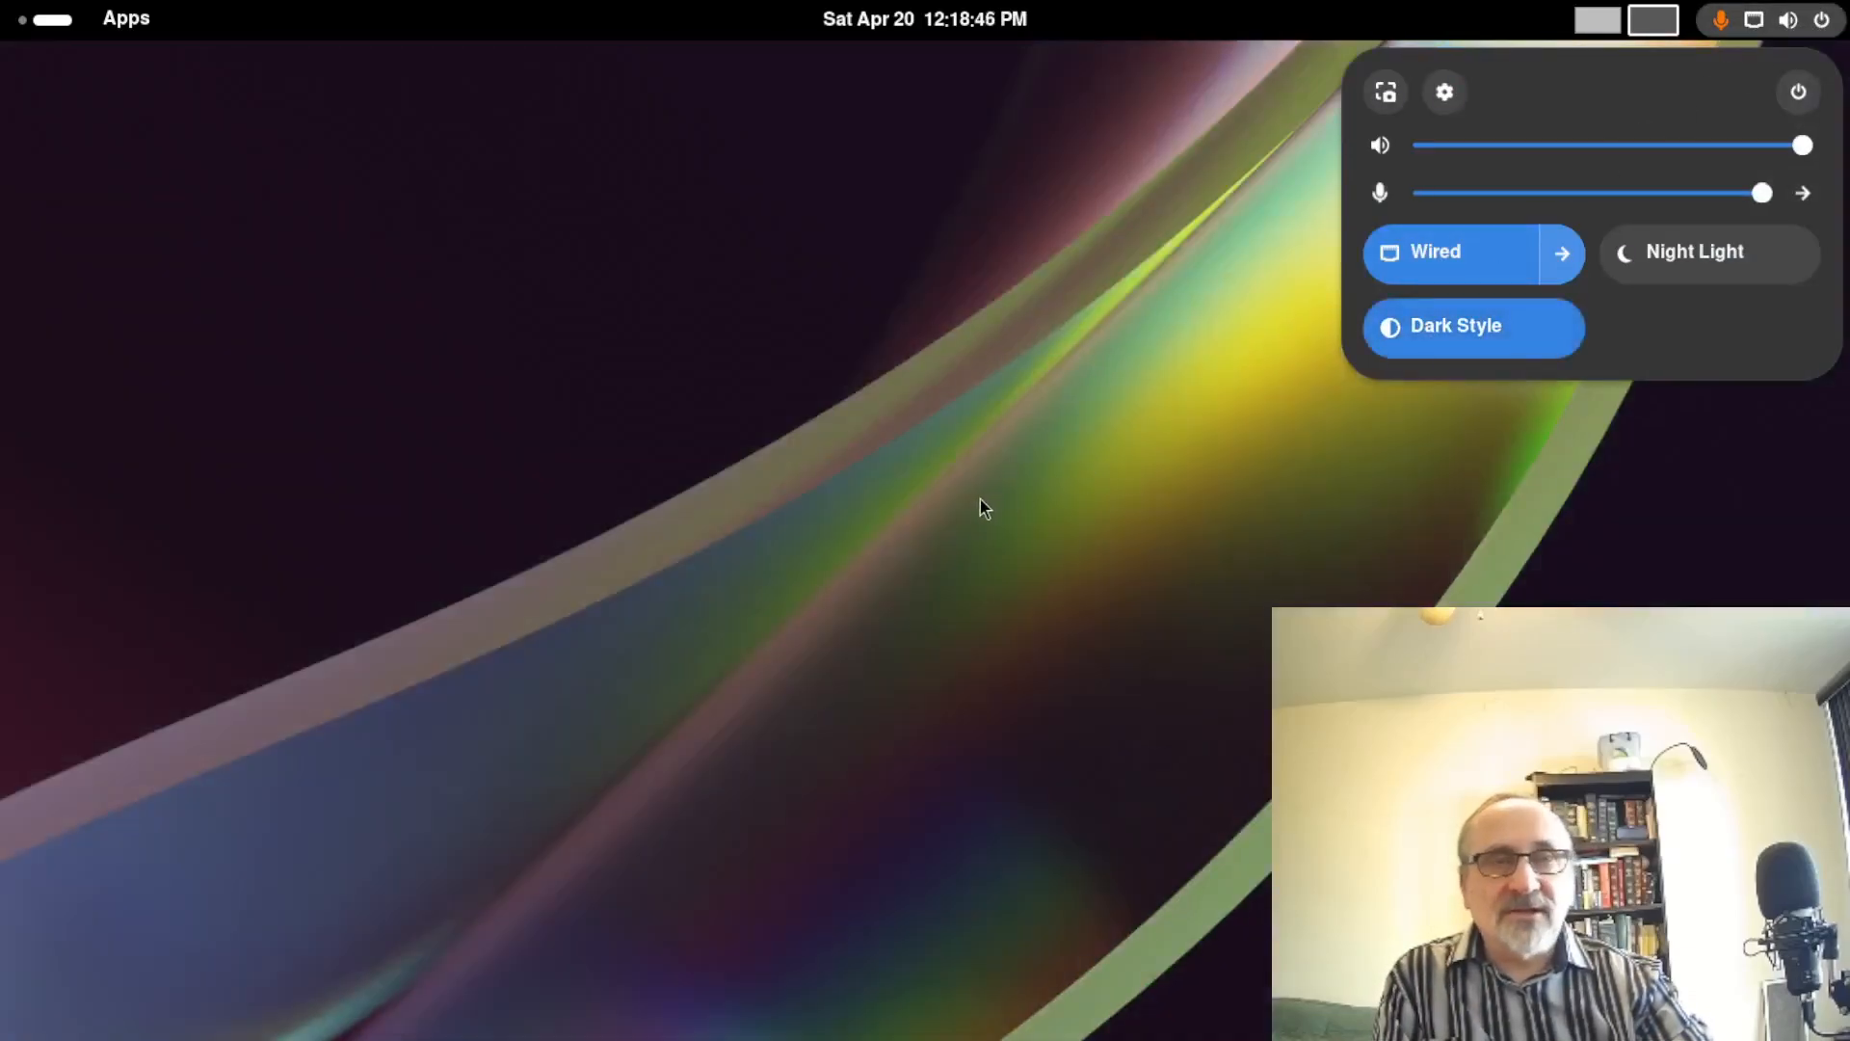
pyautogui.click(976, 502)
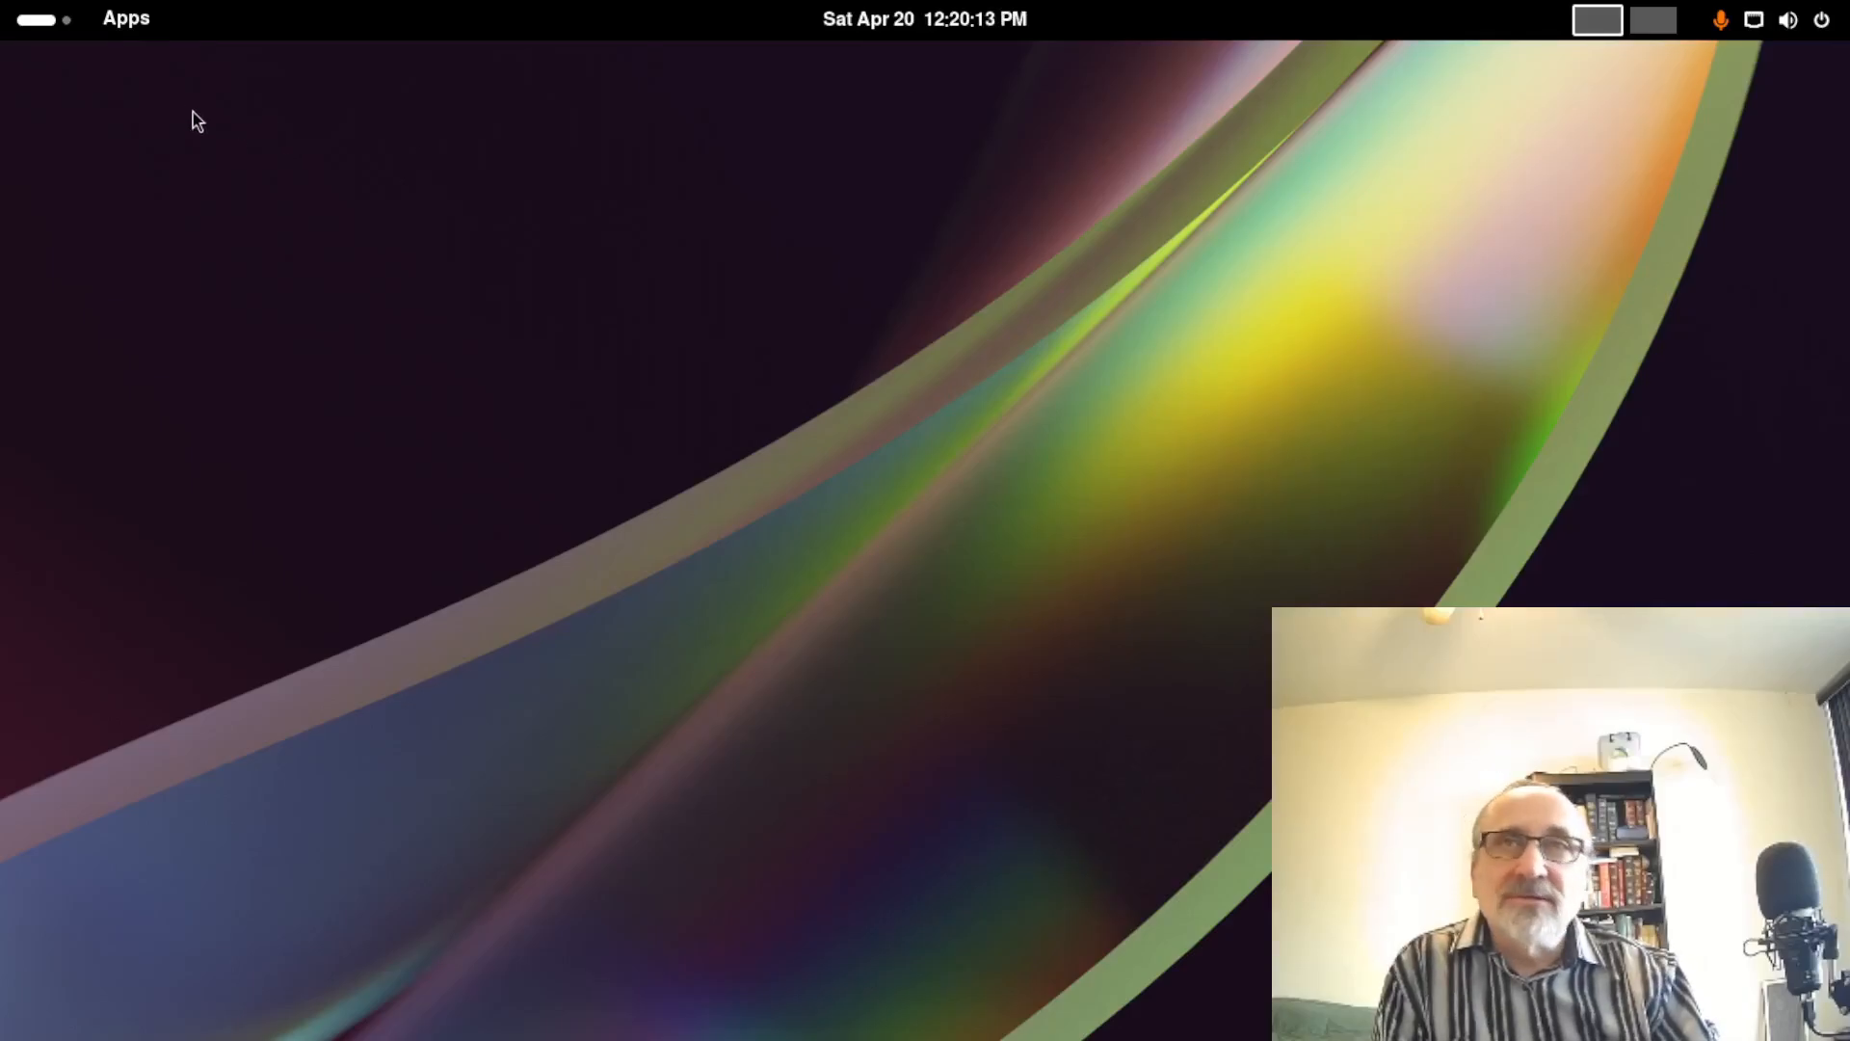
# Open the activities overview, show the full grid of installed applications and look through its pages
pyautogui.click(35, 21)
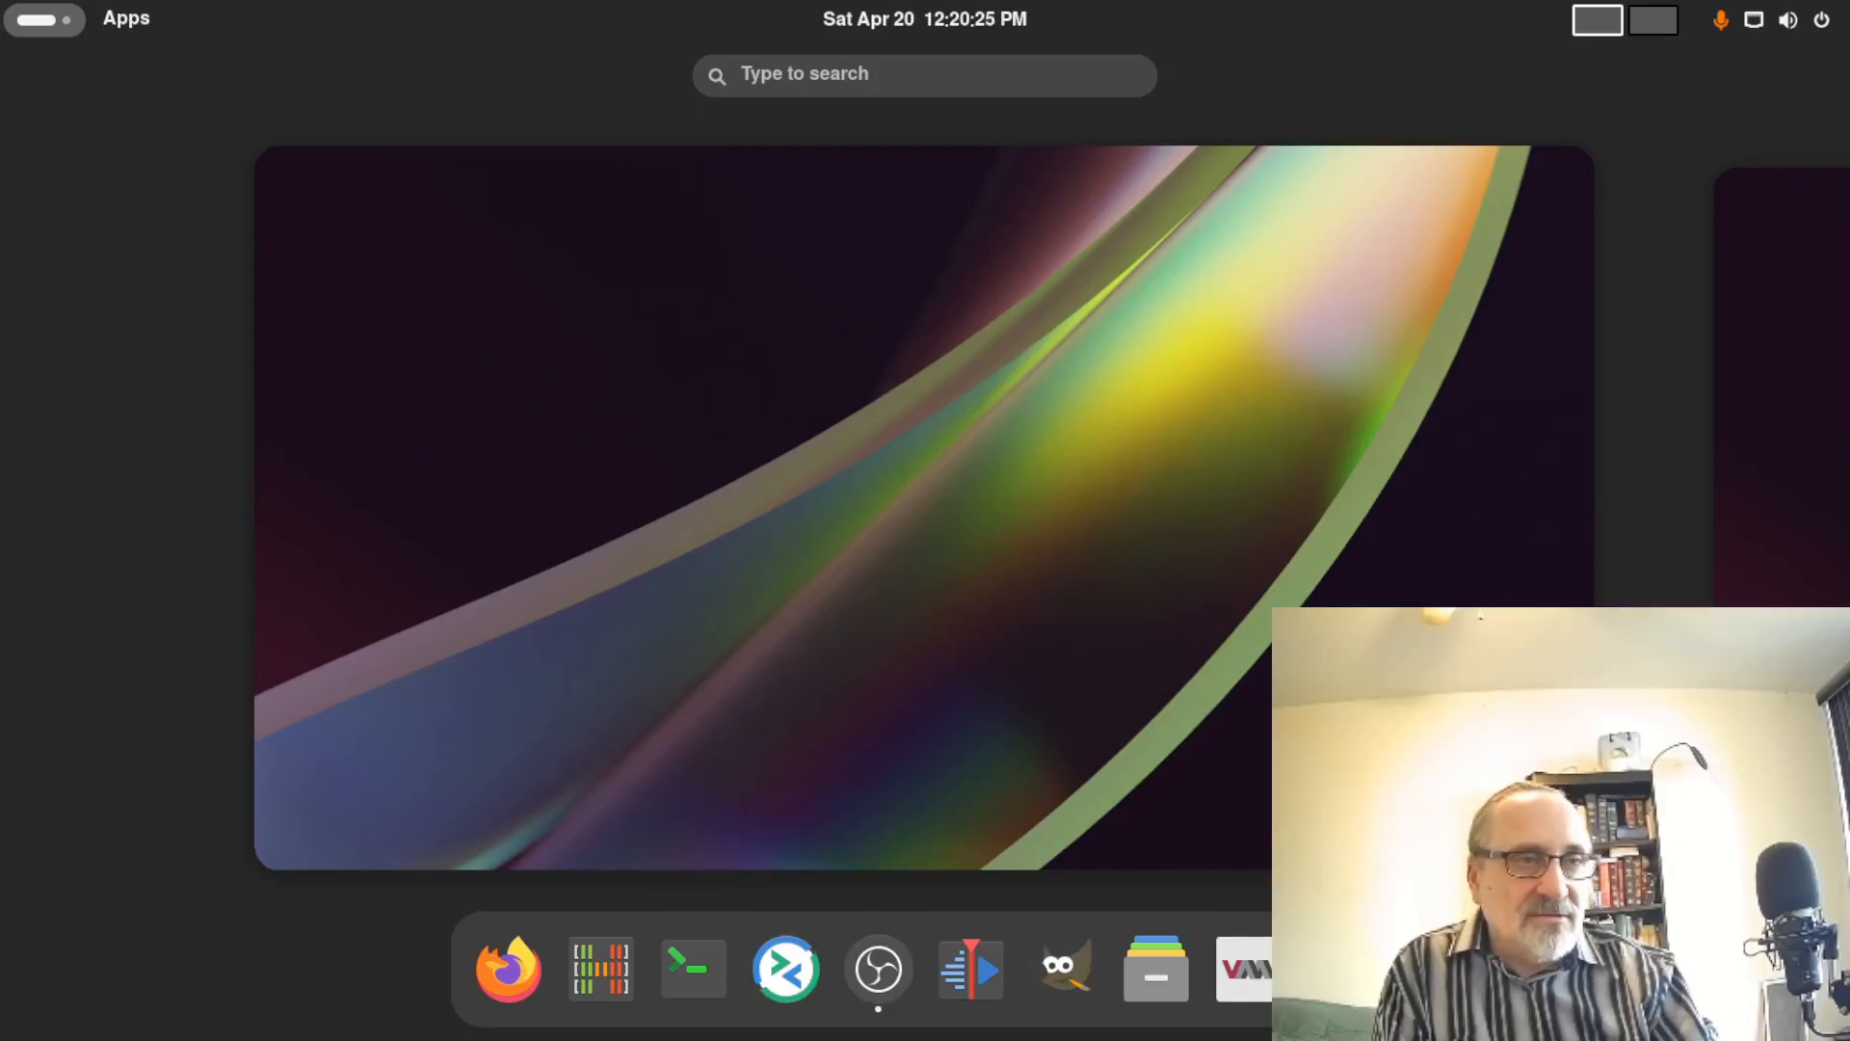
pyautogui.press('super')
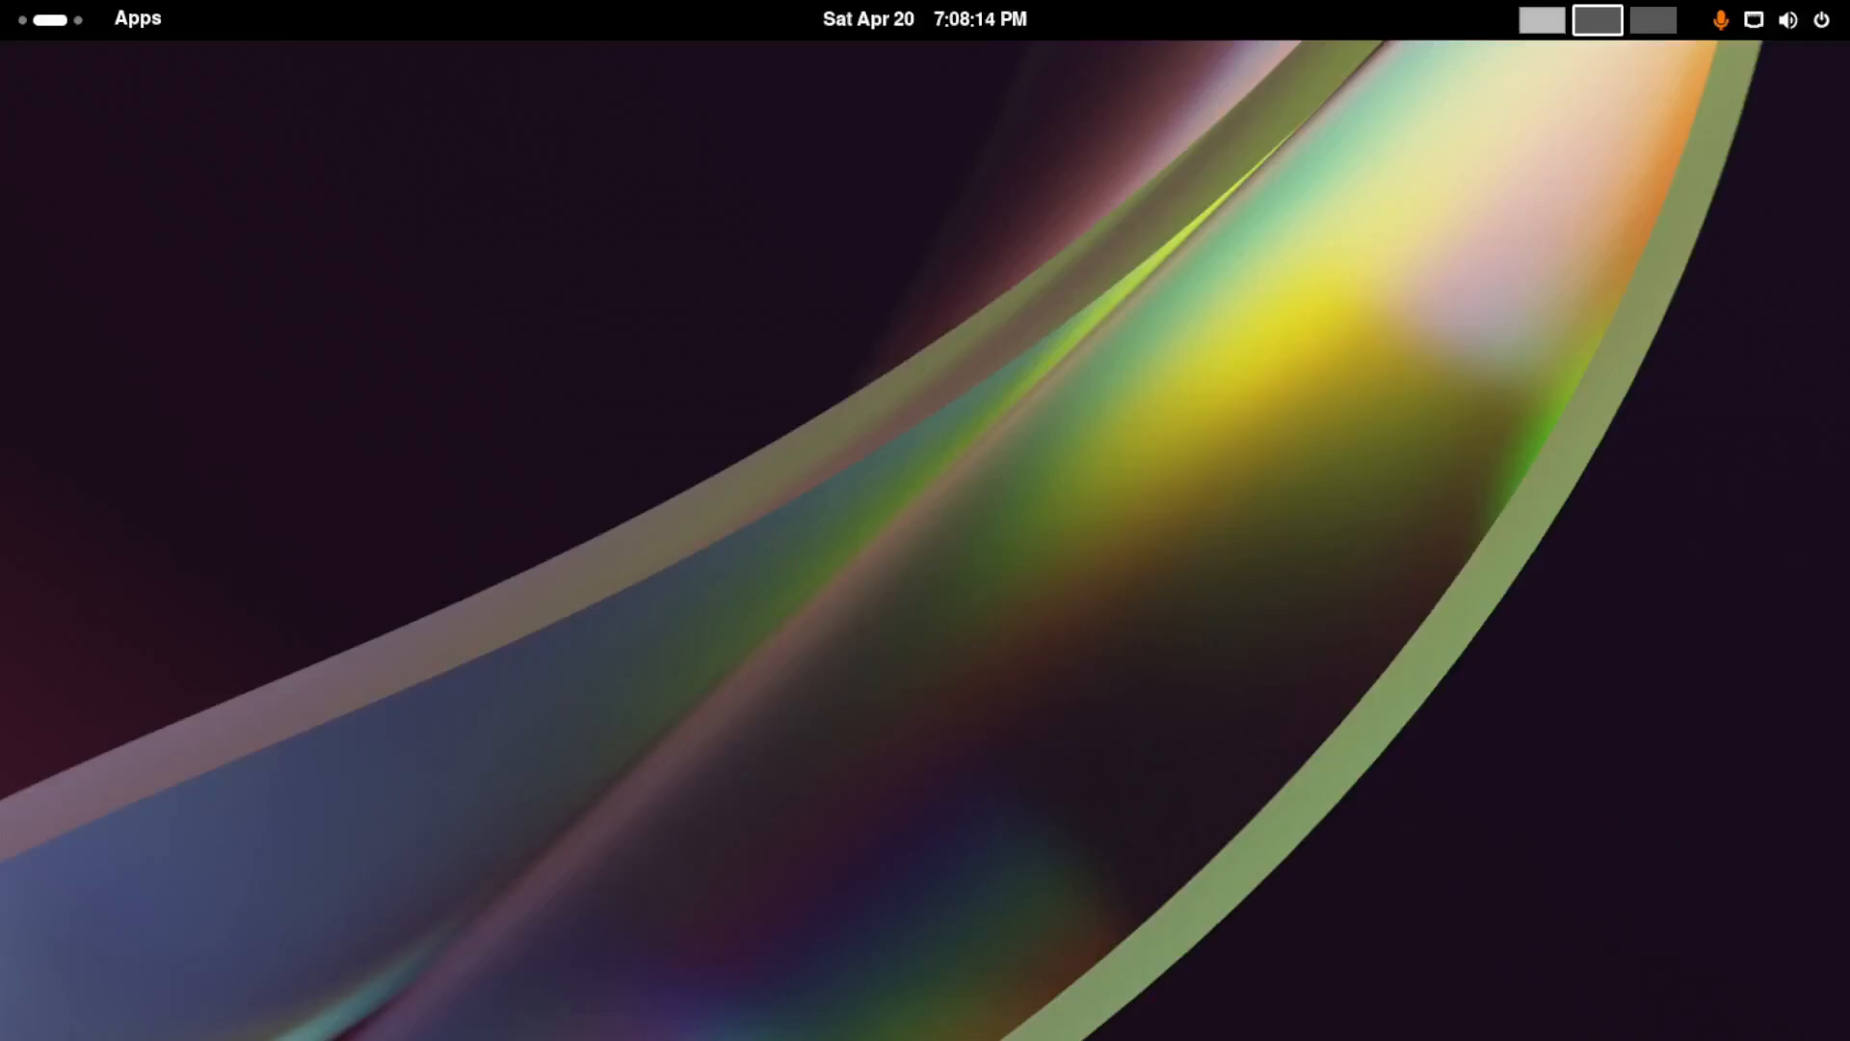
pyautogui.click(50, 26)
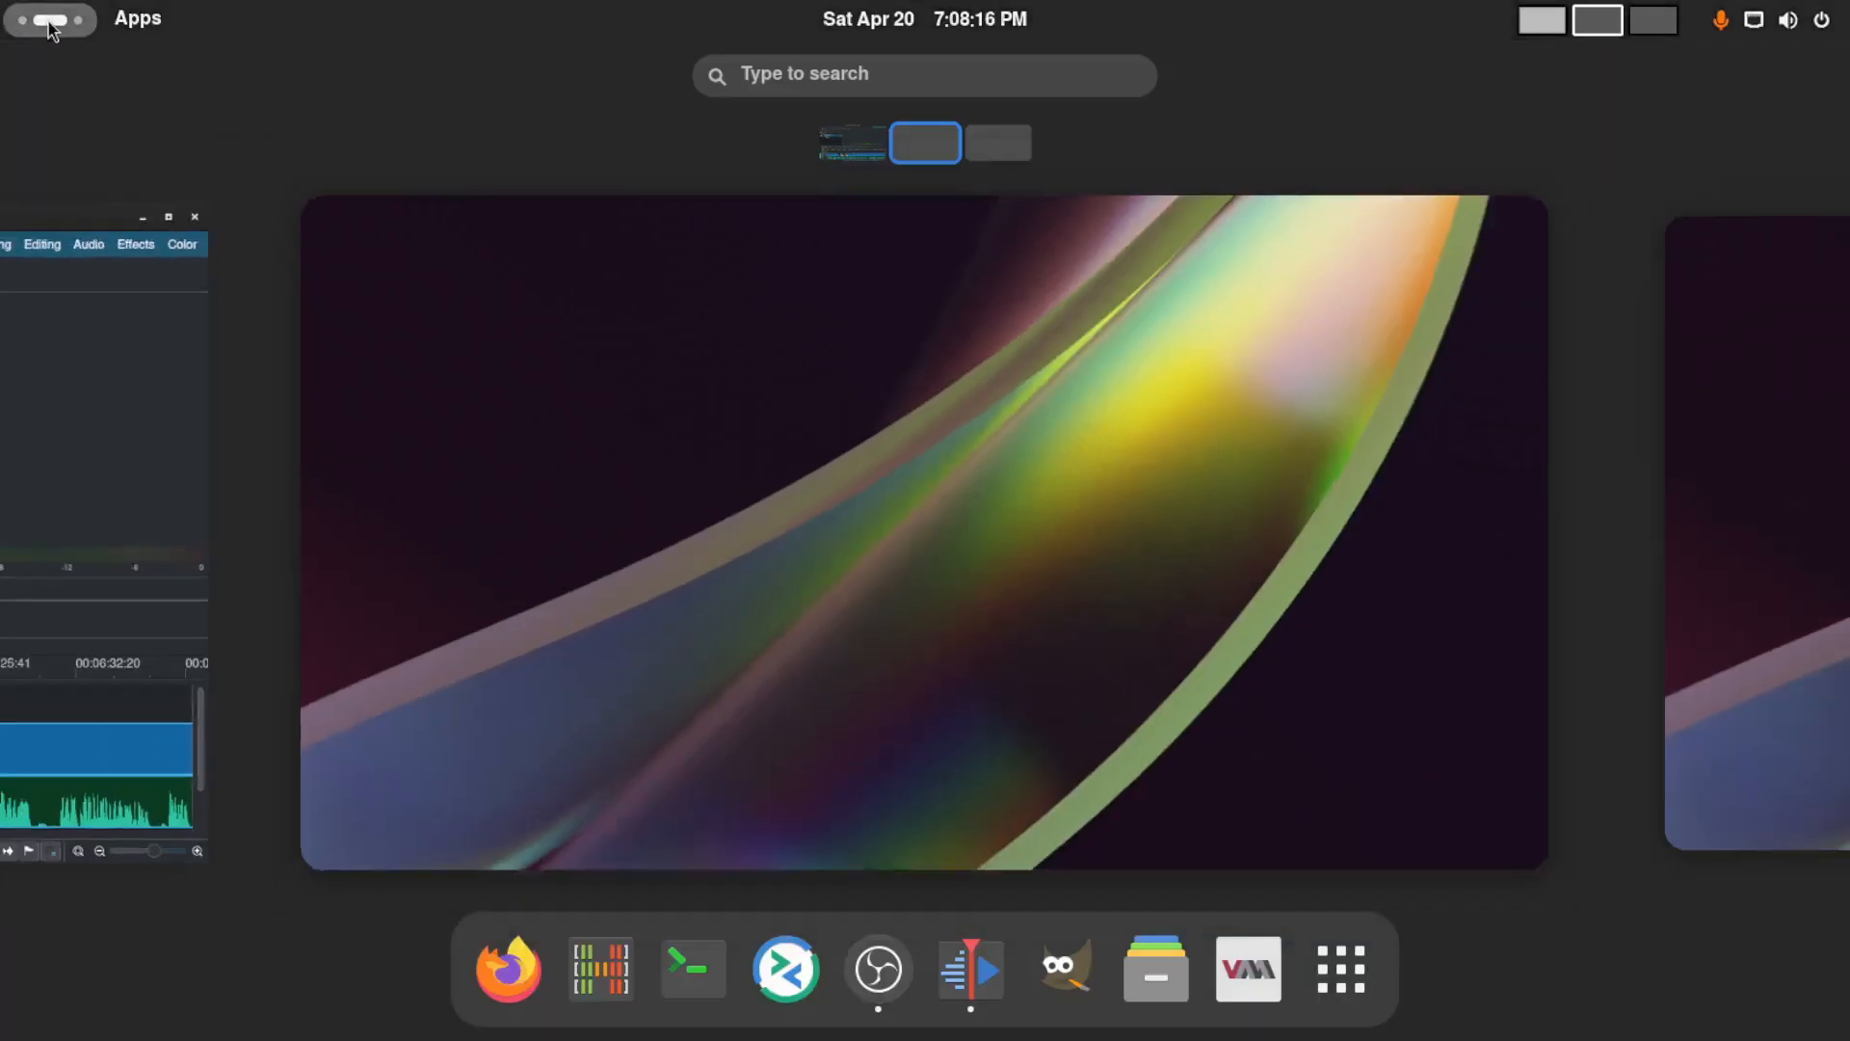
pyautogui.click(1356, 975)
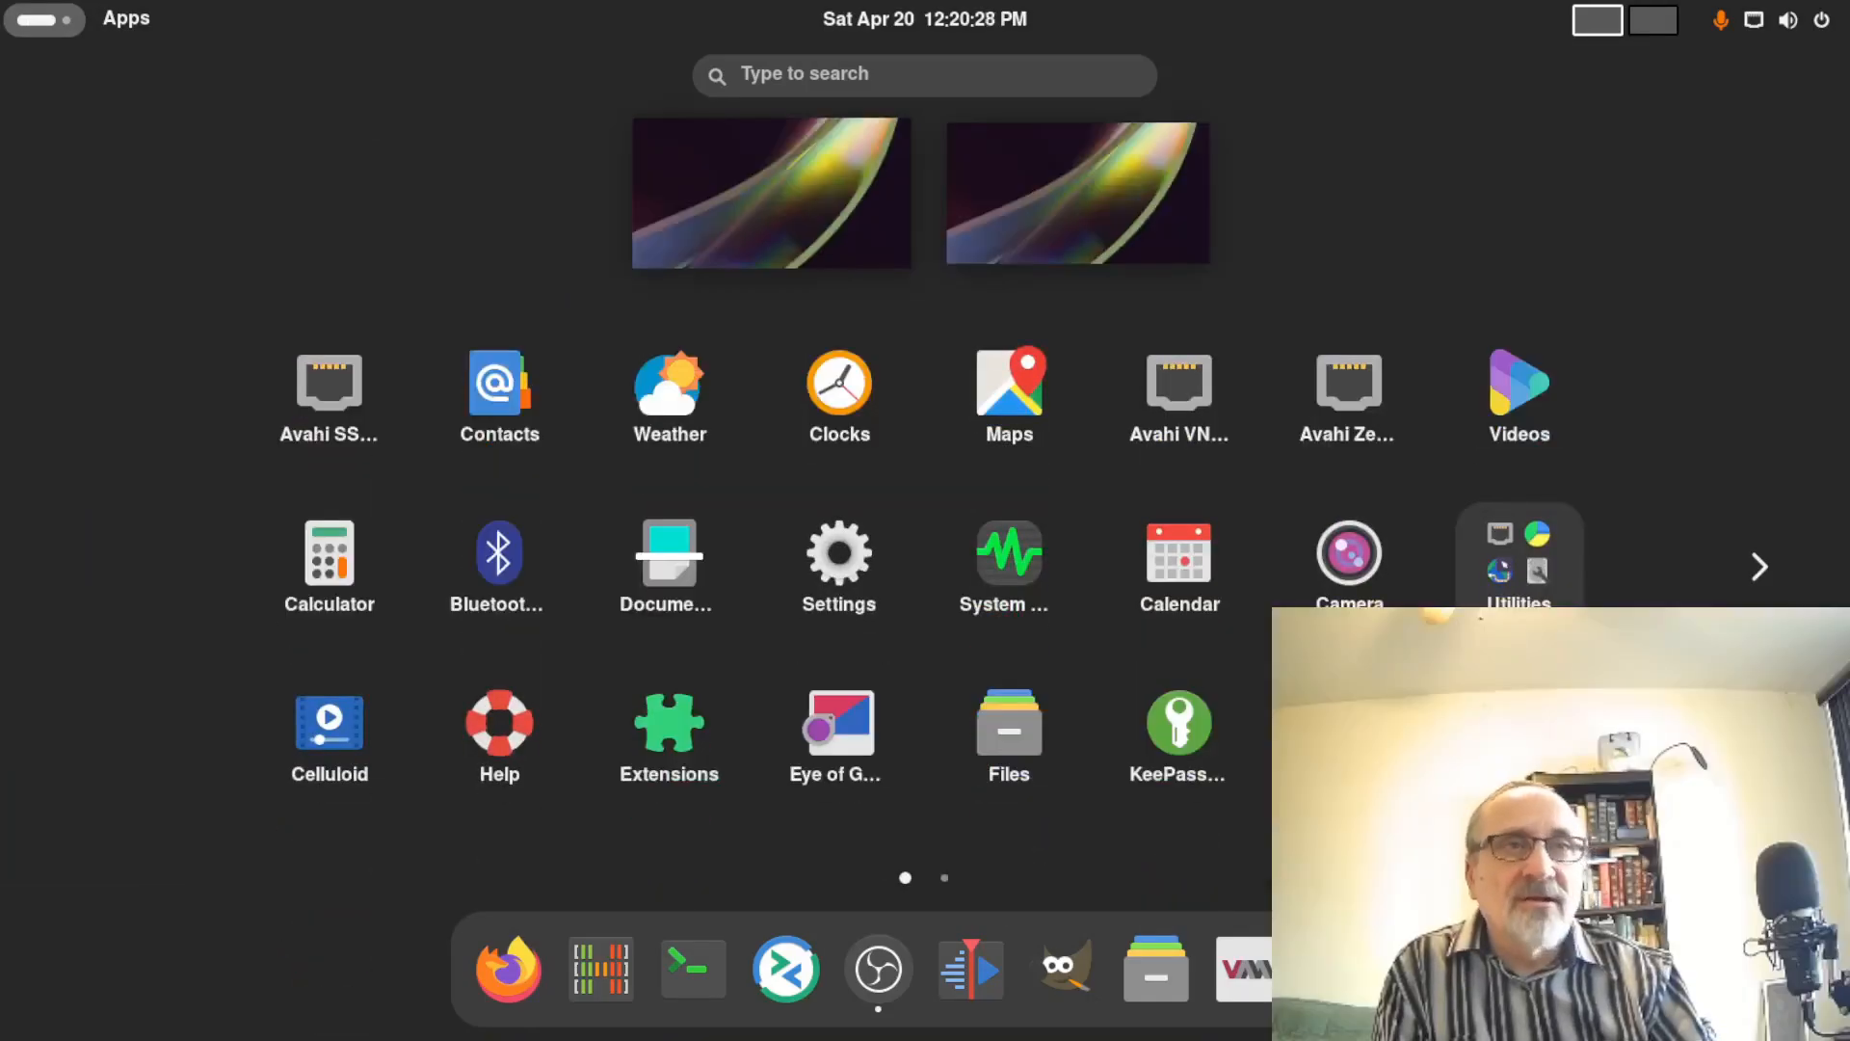
pyautogui.click(1761, 564)
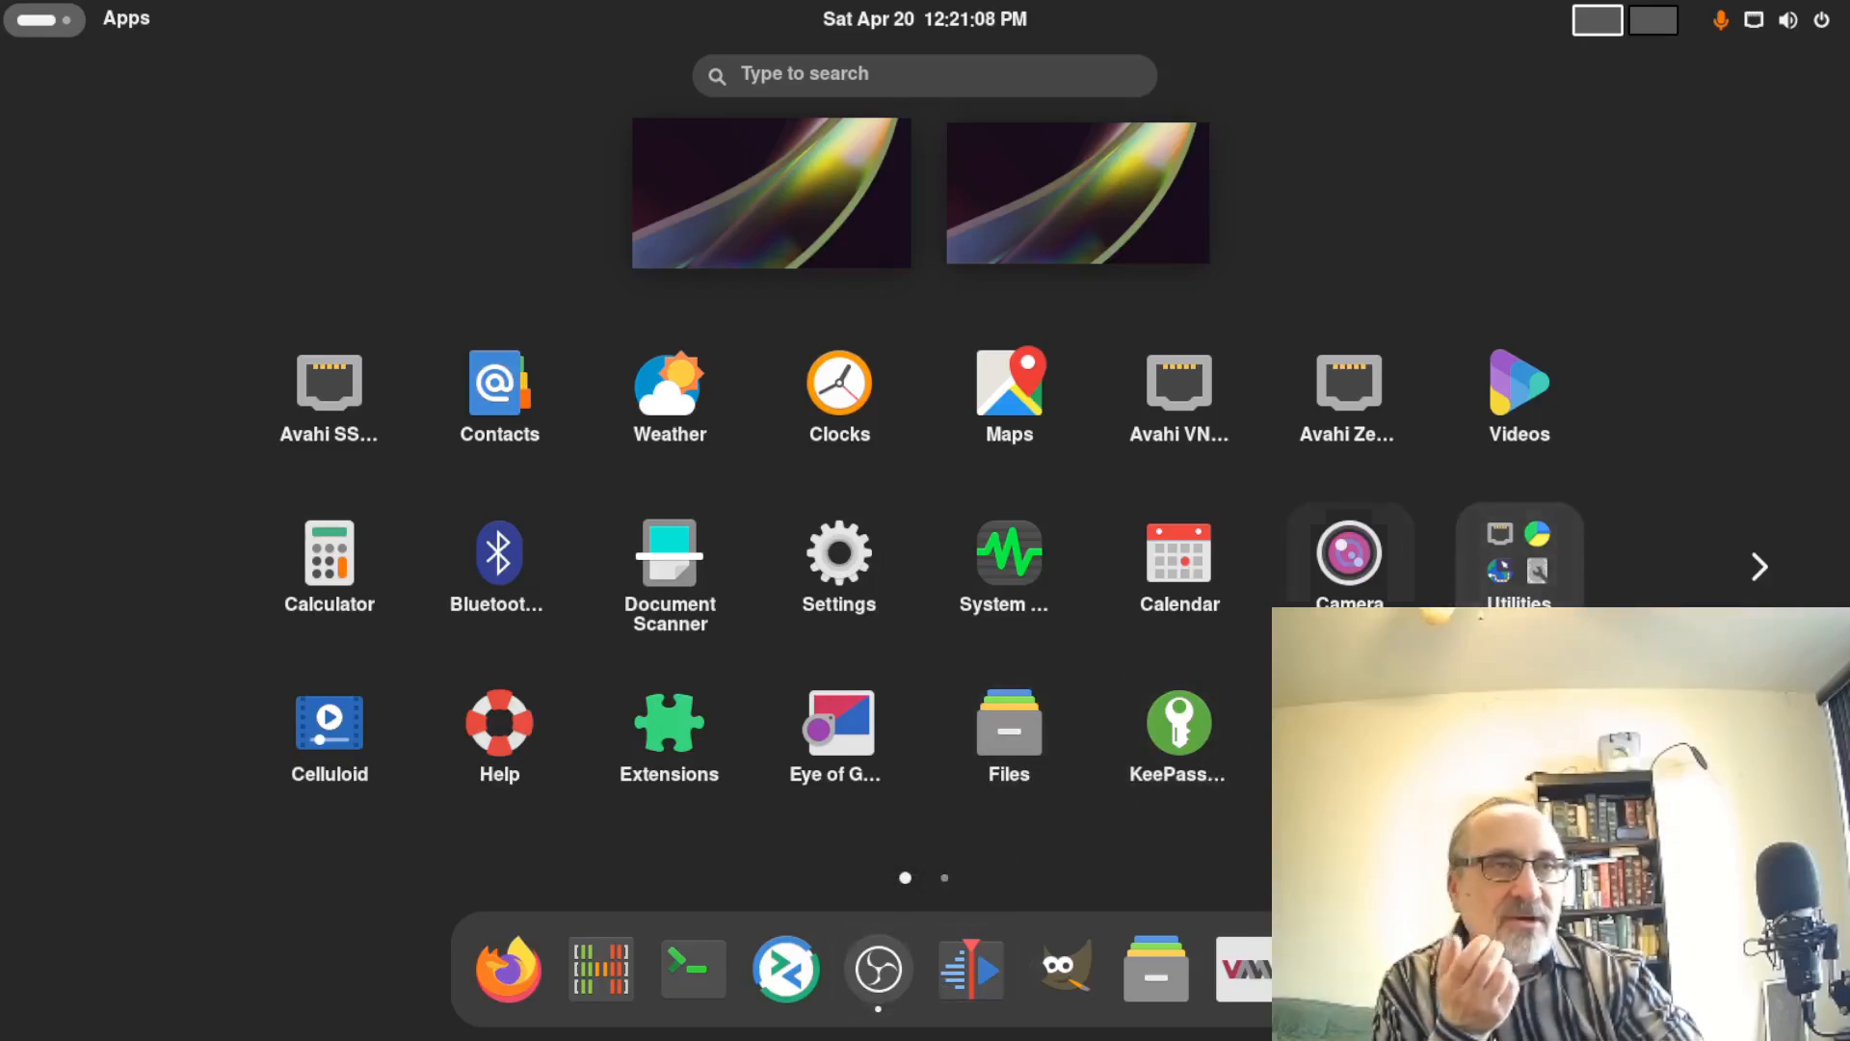
# Pin Calculator from the application grid to the dash, and unpin it again
pyautogui.rightClick(340, 573)
pyautogui.click(482, 594)
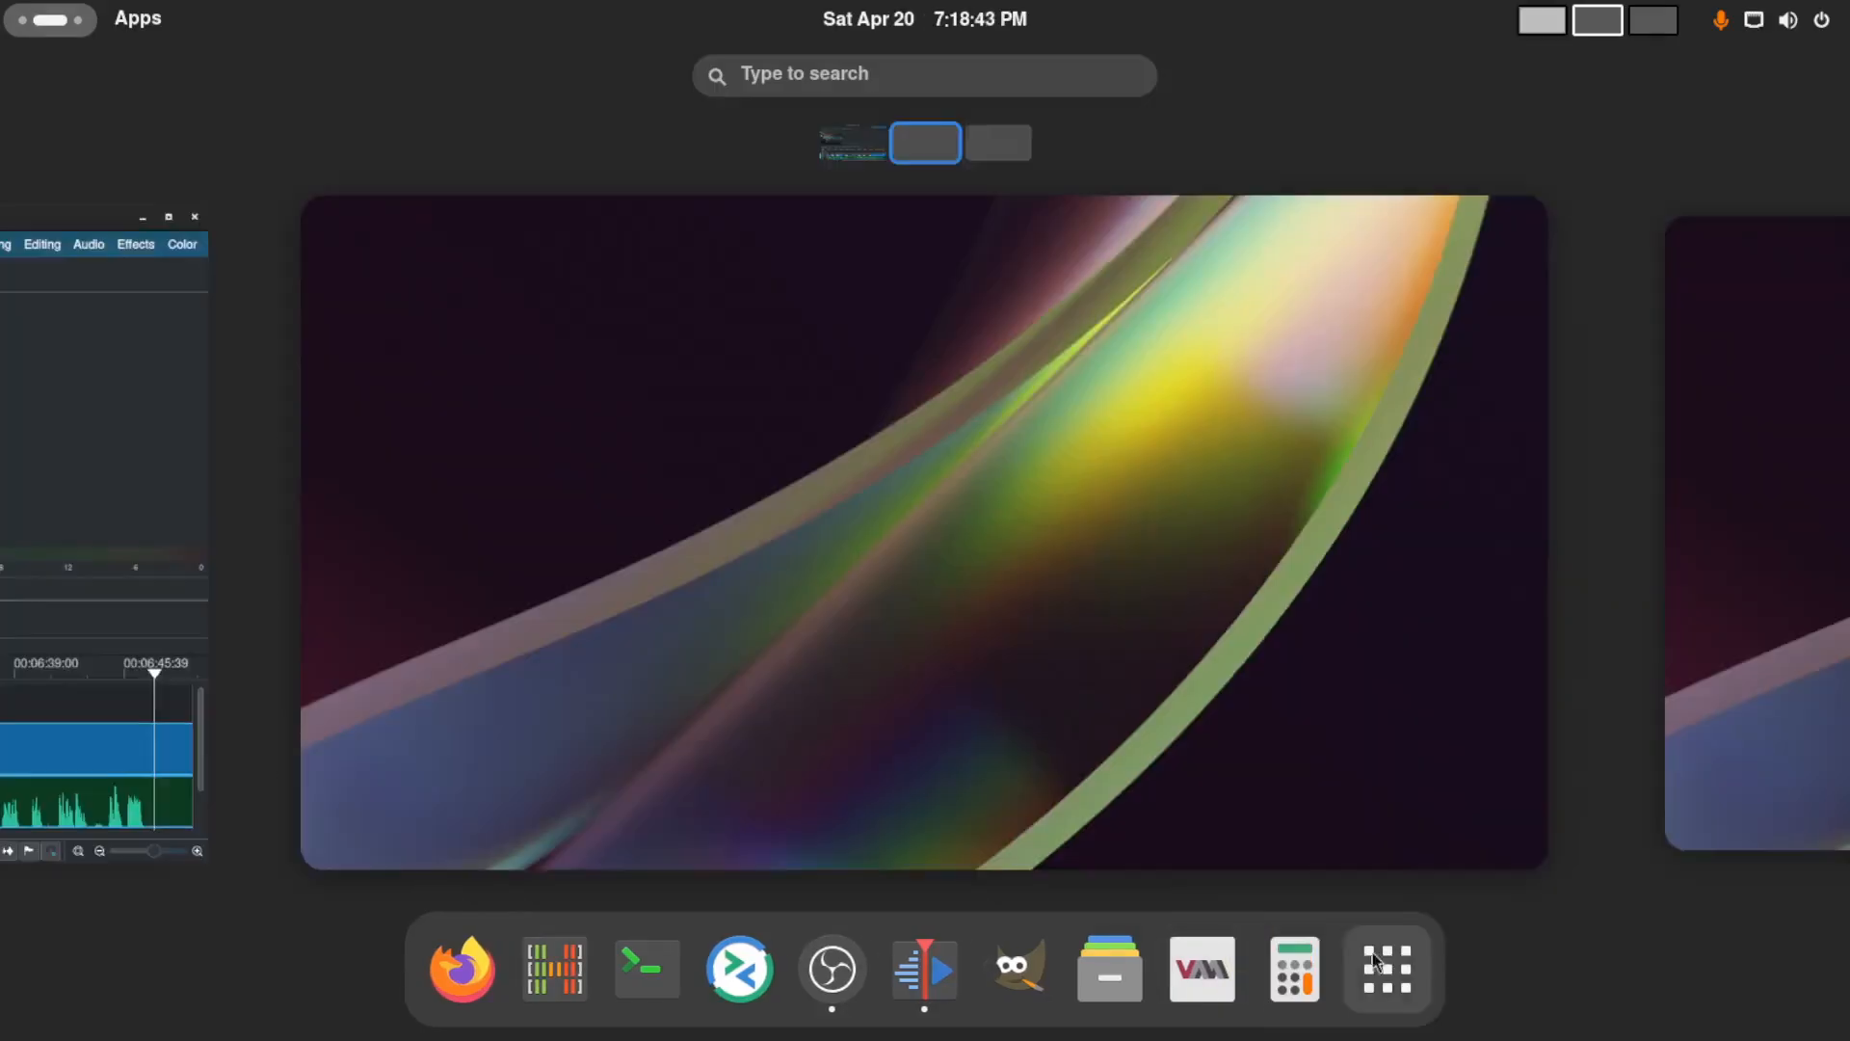
pyautogui.rightClick(1293, 971)
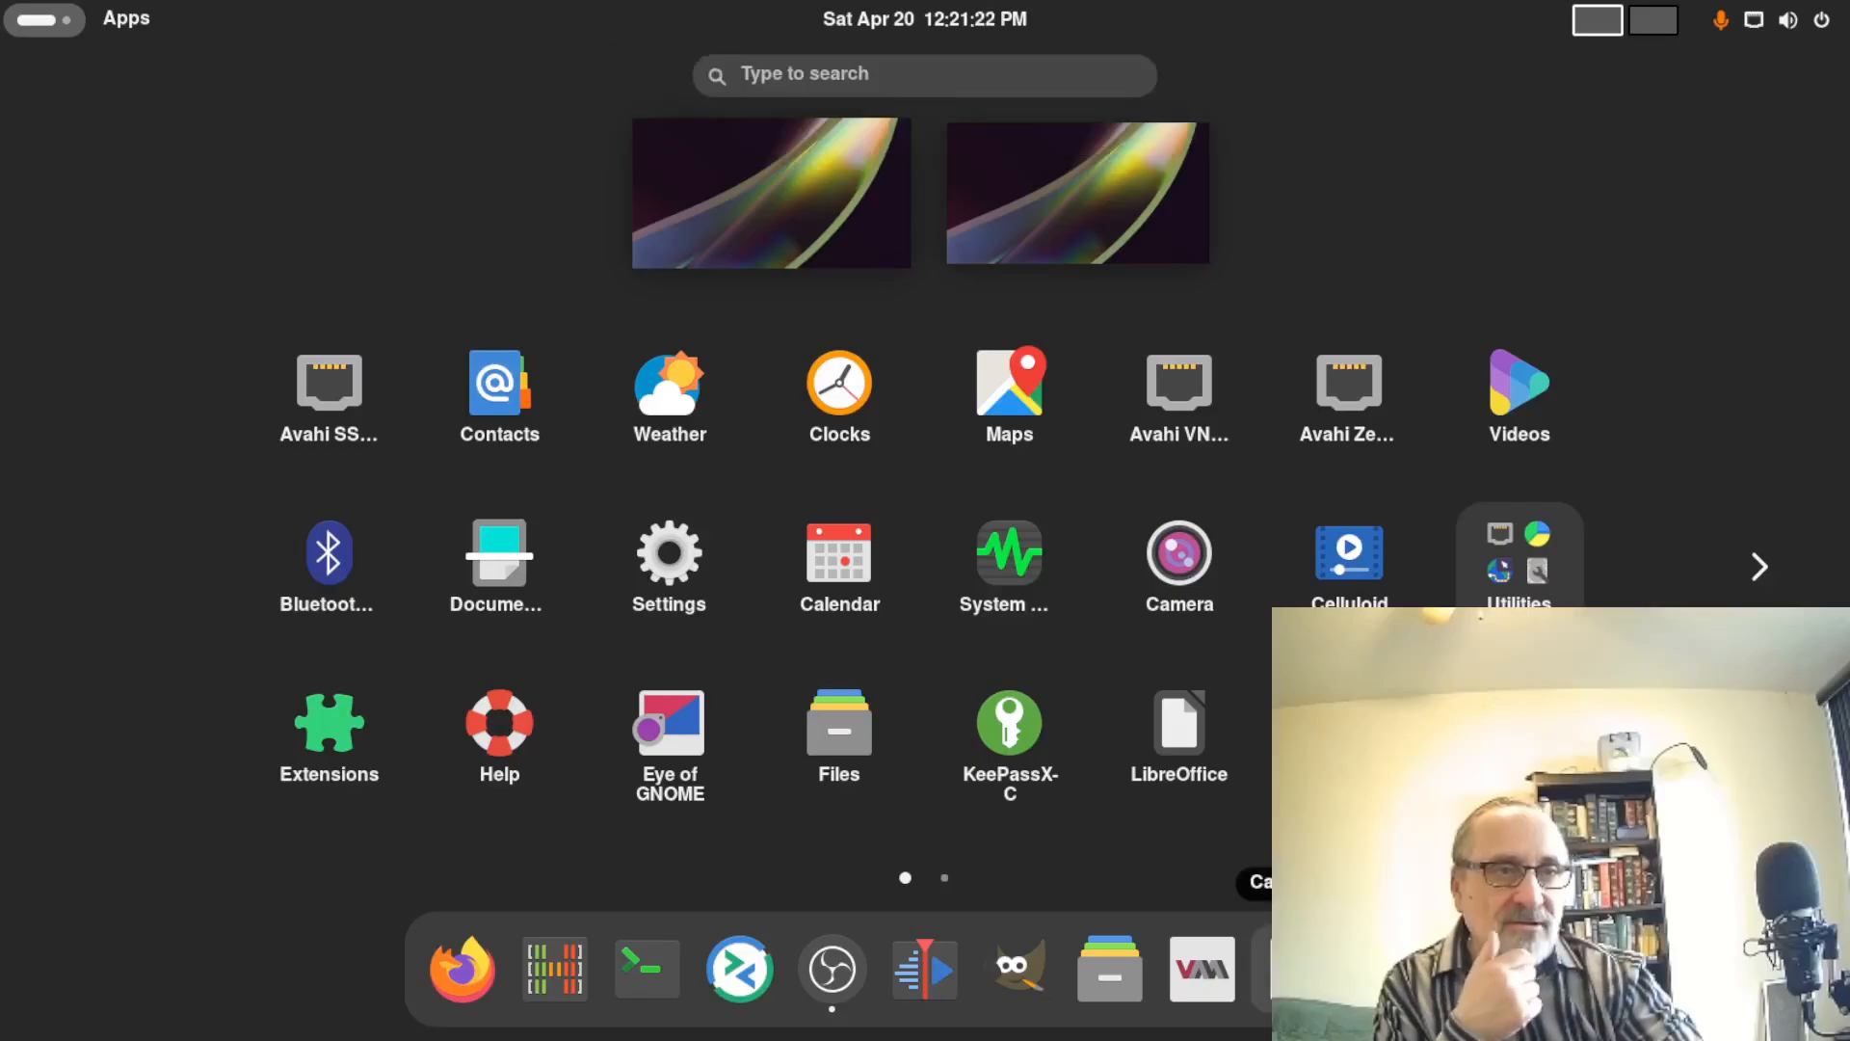
pyautogui.rightClick(1292, 971)
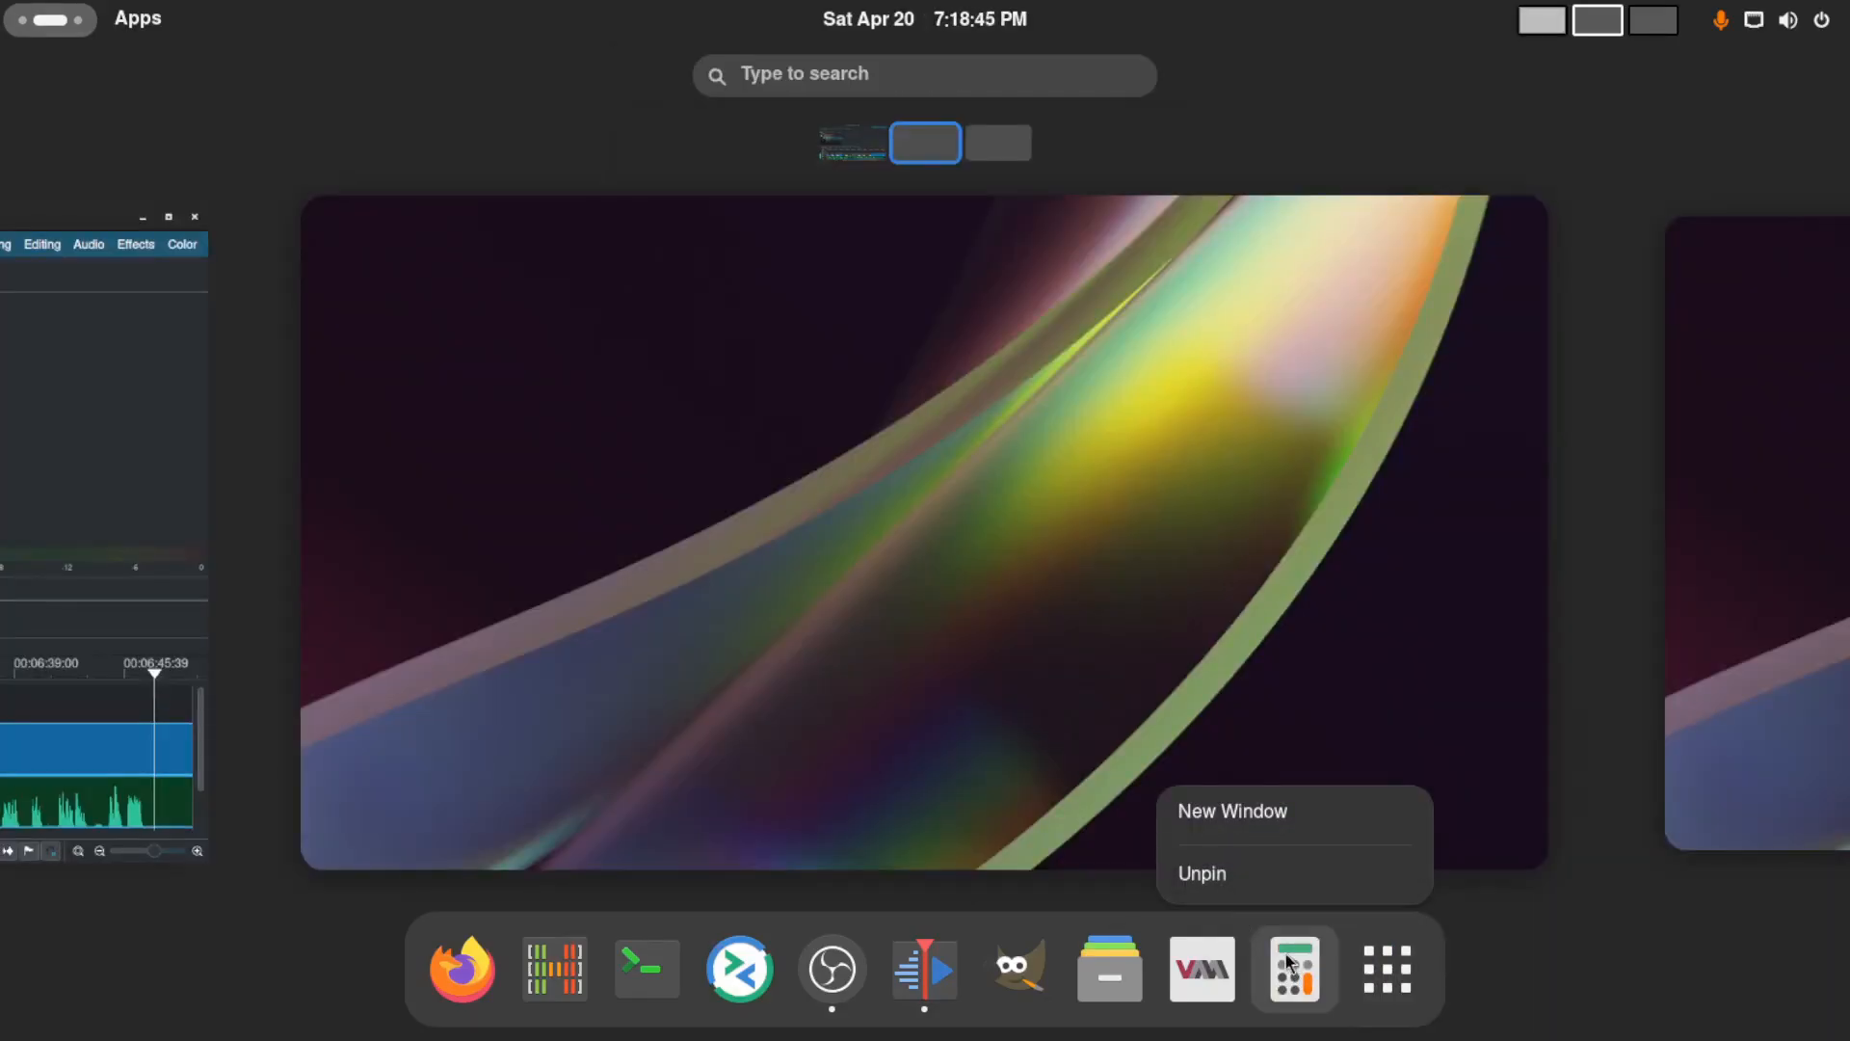
pyautogui.click(1249, 881)
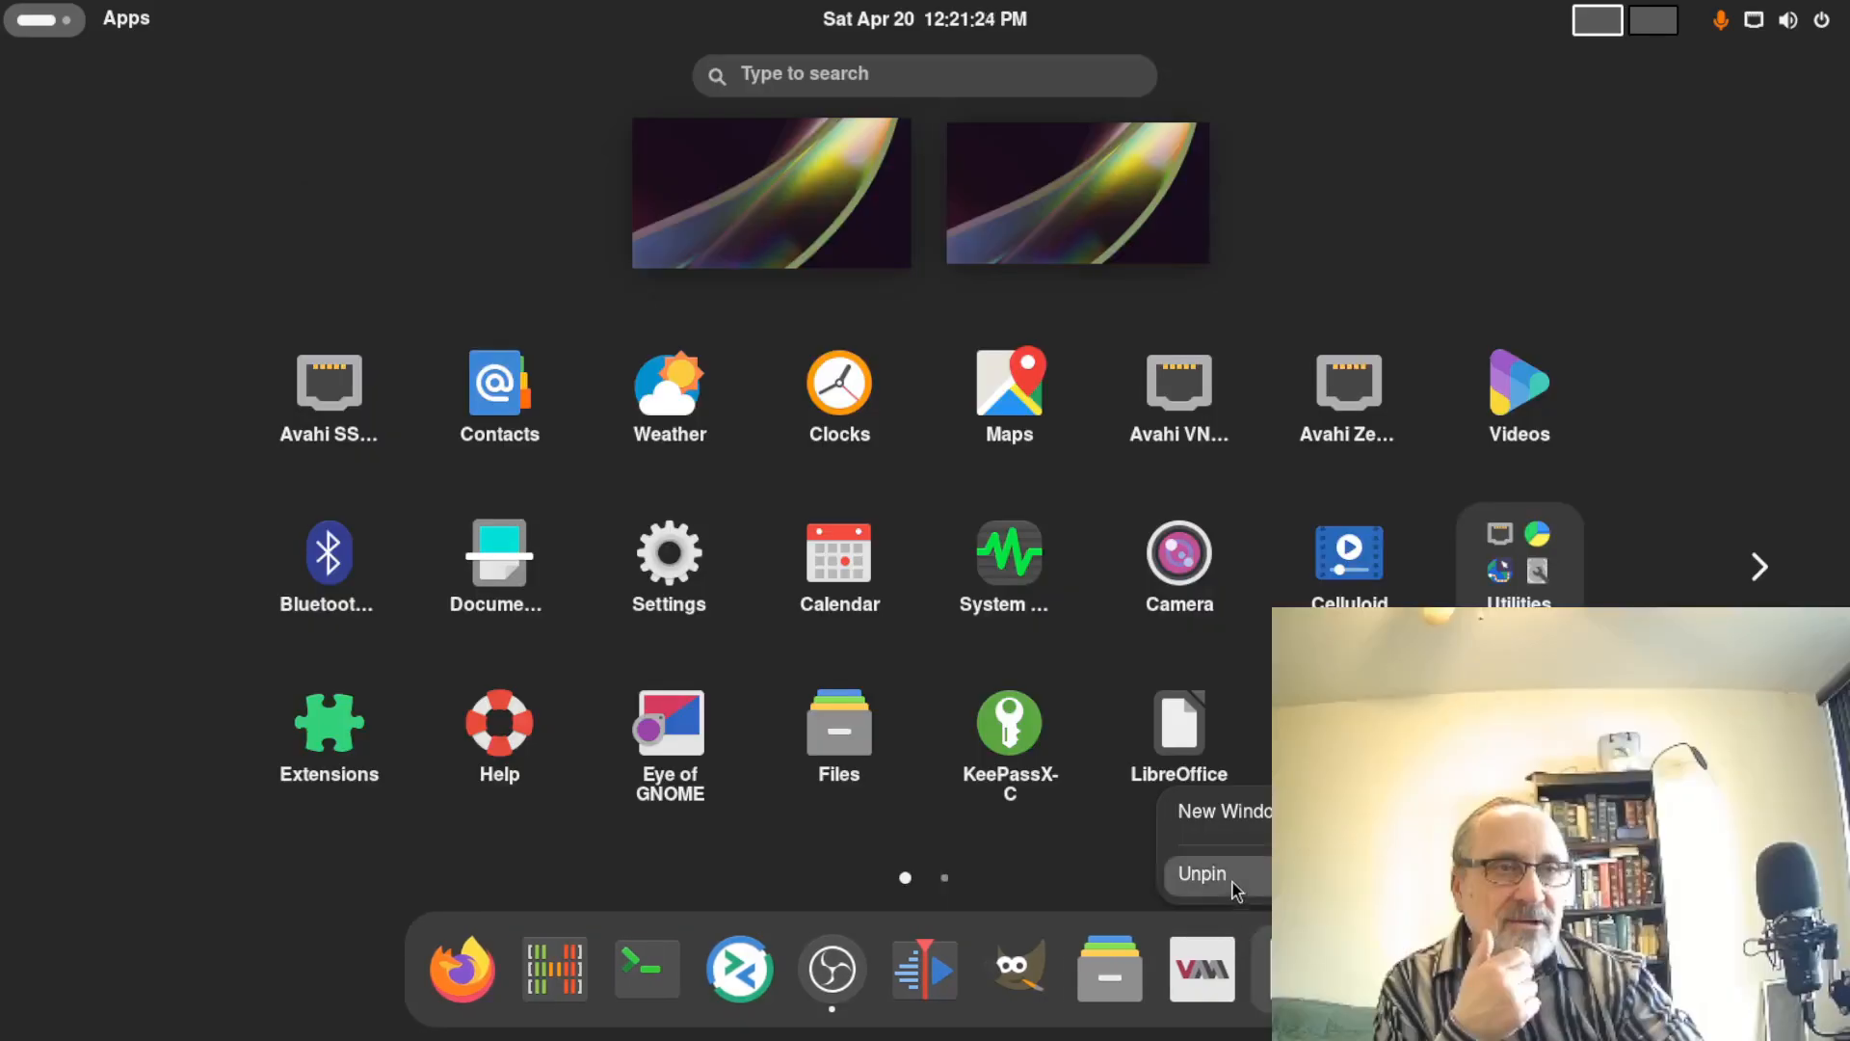
pyautogui.click(1234, 883)
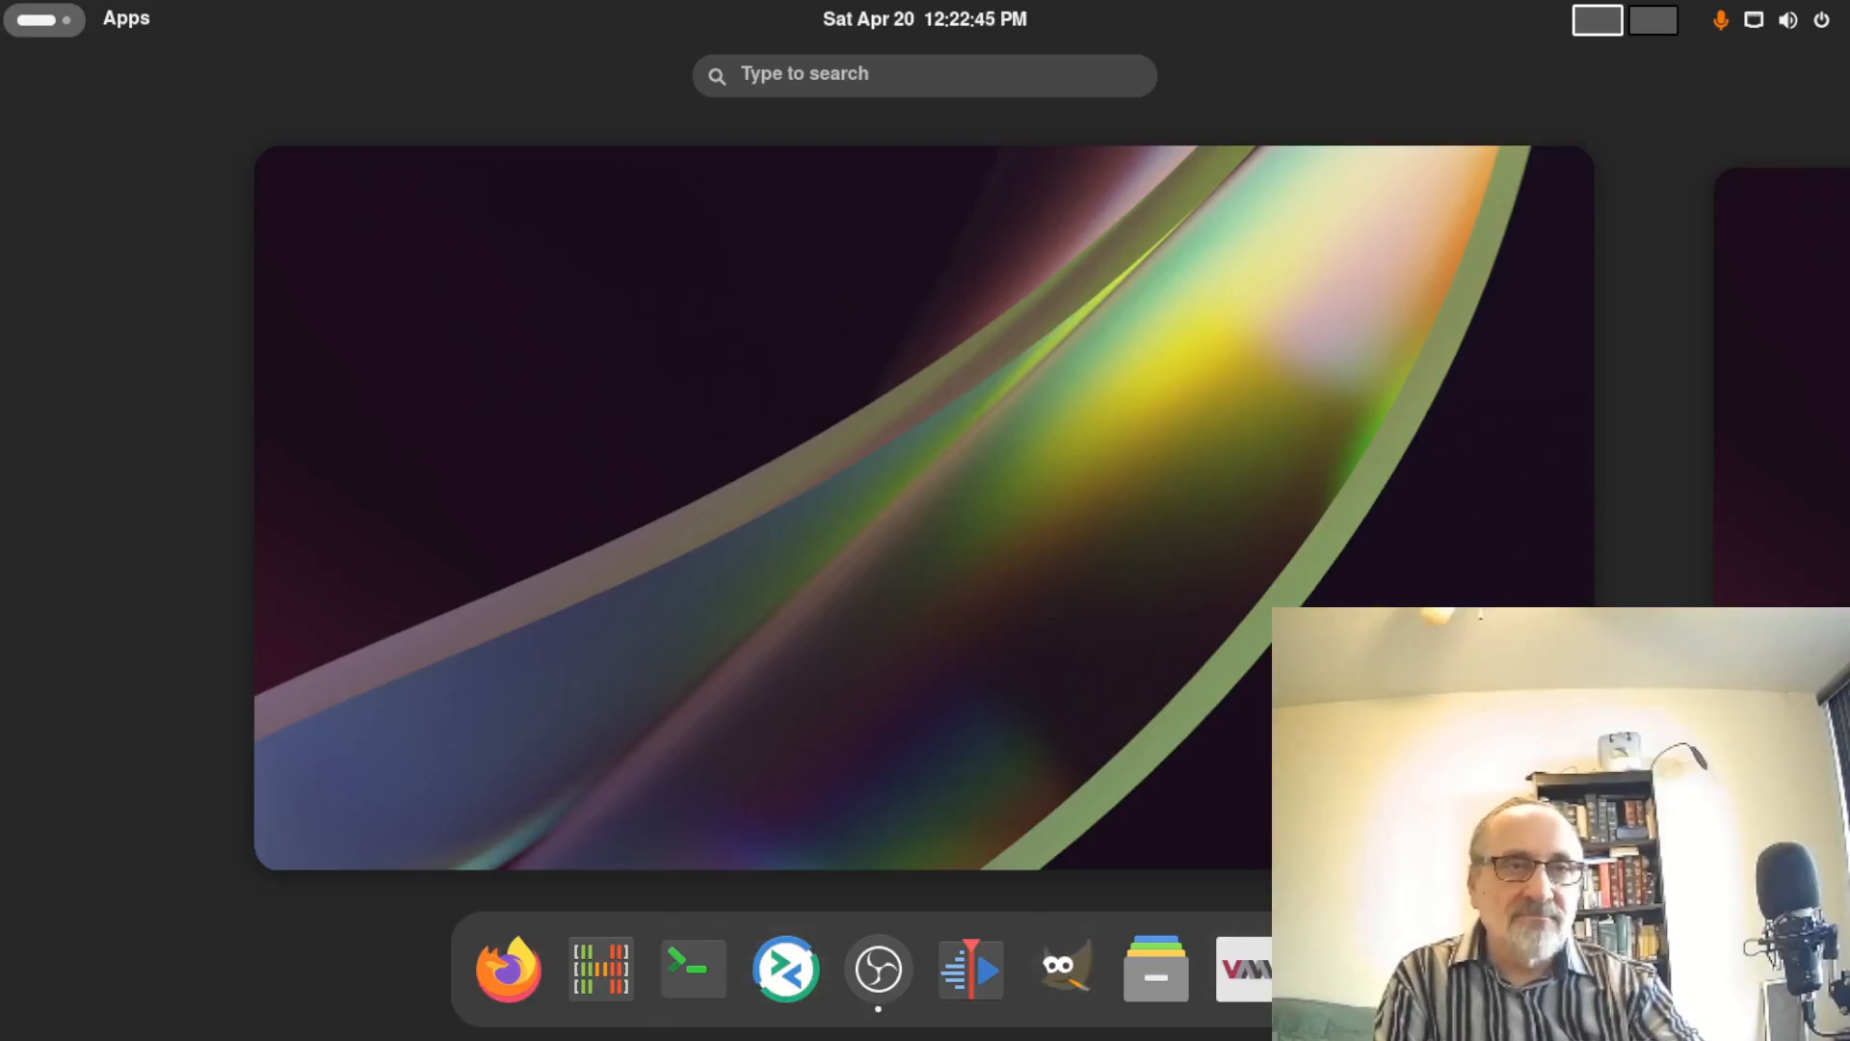
# Leave the activities overview and browse the categories of the applications menu, including Favorites, Accessories, Office and Sound & Video
pyautogui.click(664, 346)
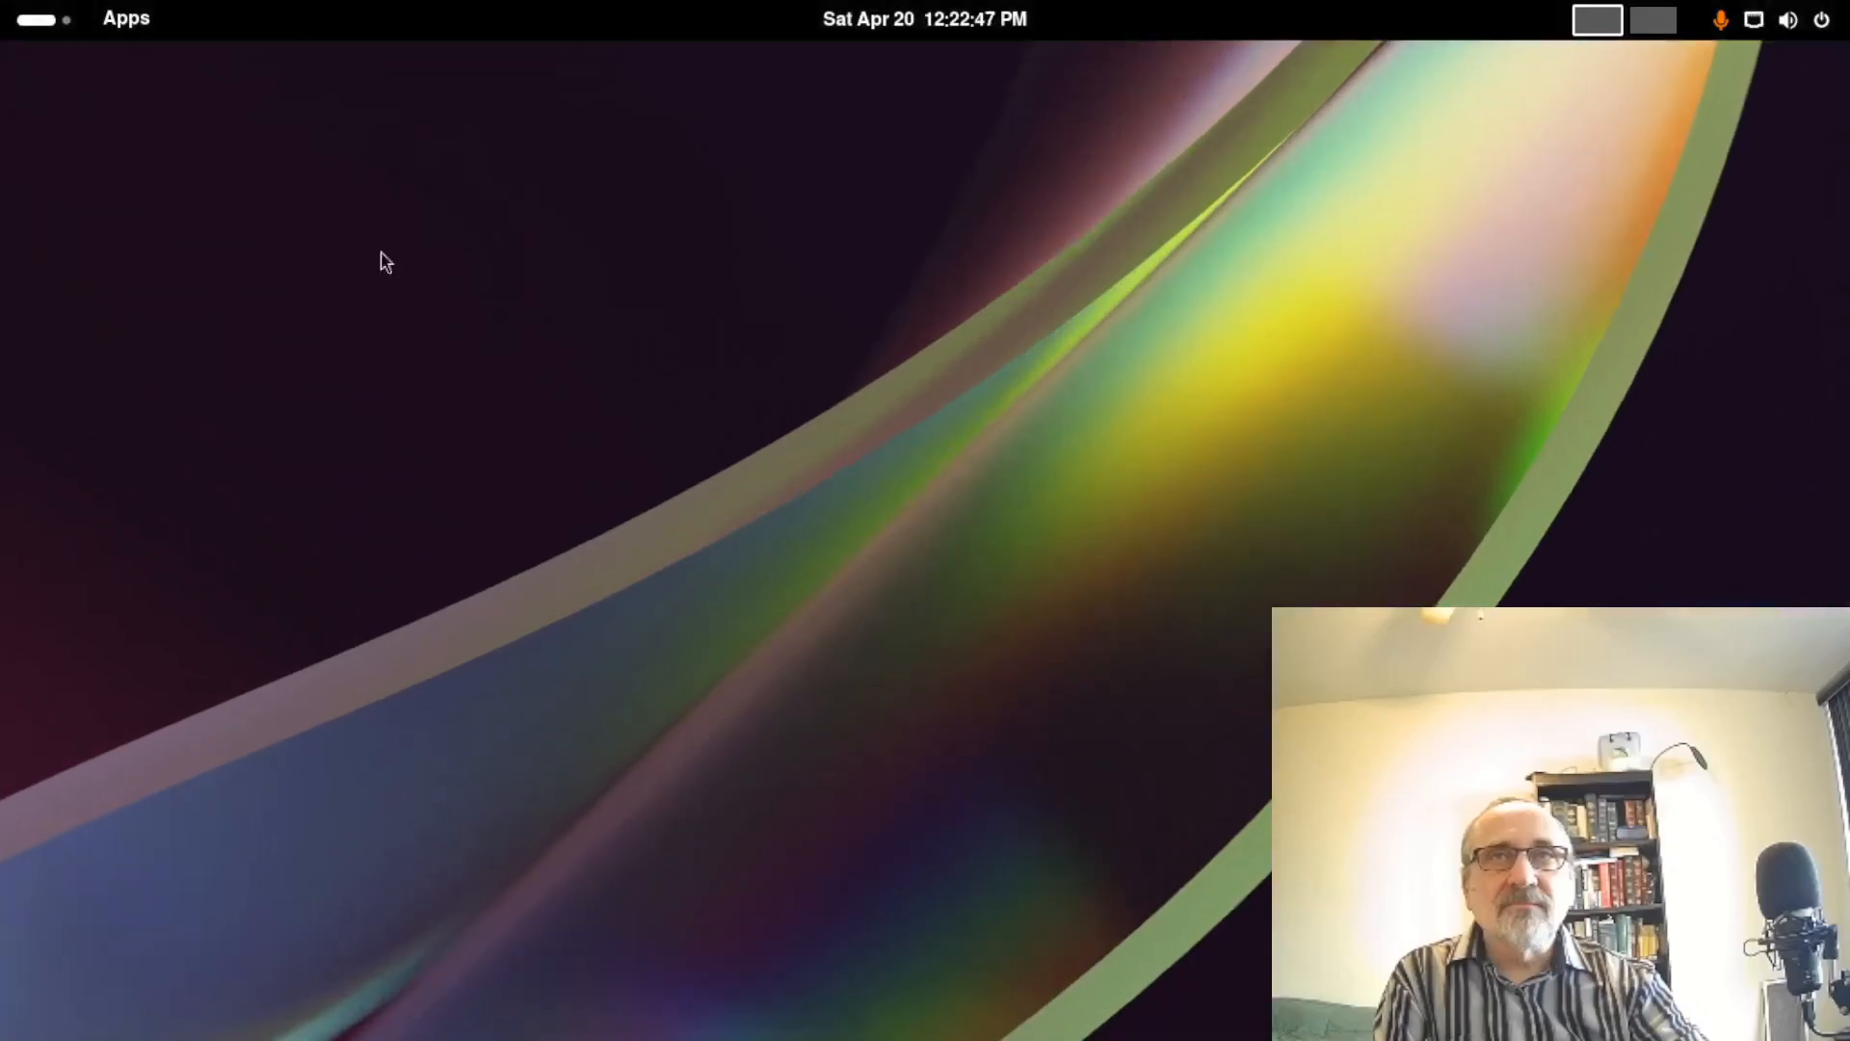
pyautogui.click(135, 21)
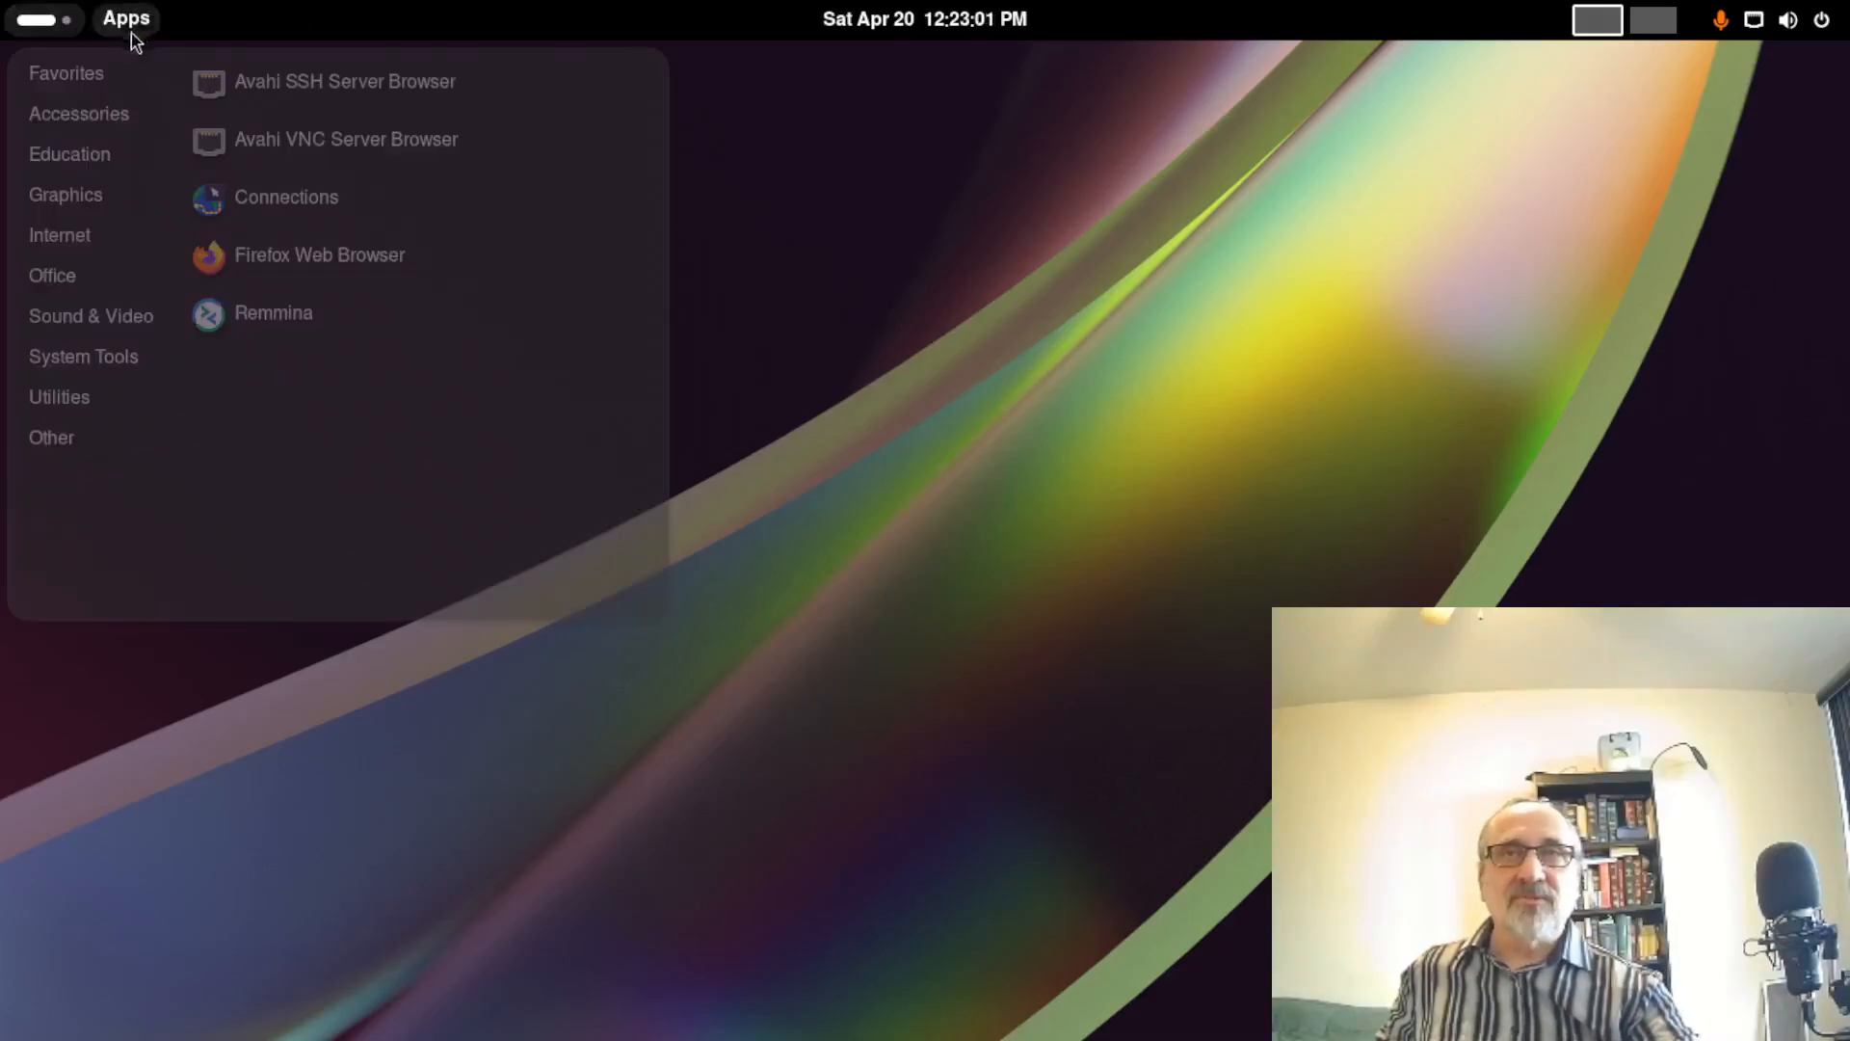
pyautogui.click(137, 23)
pyautogui.click(134, 23)
pyautogui.moveTo(116, 66)
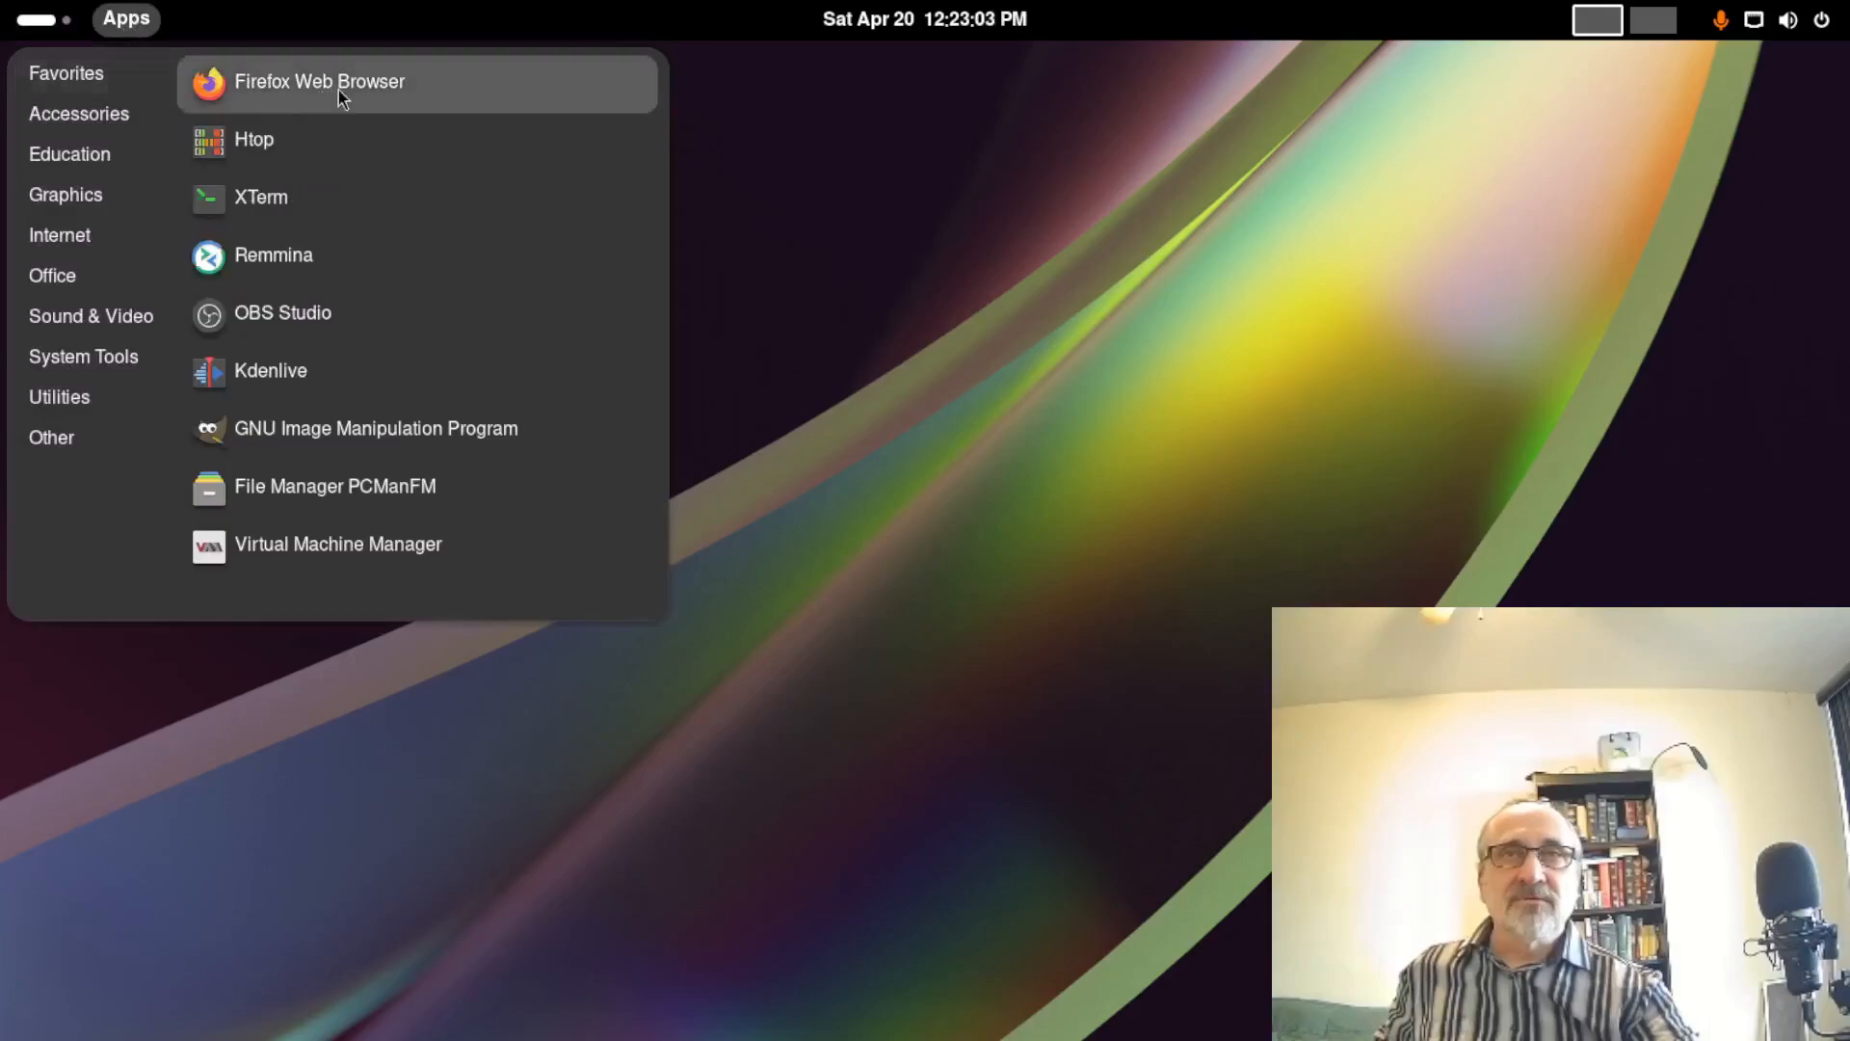
pyautogui.moveTo(131, 108)
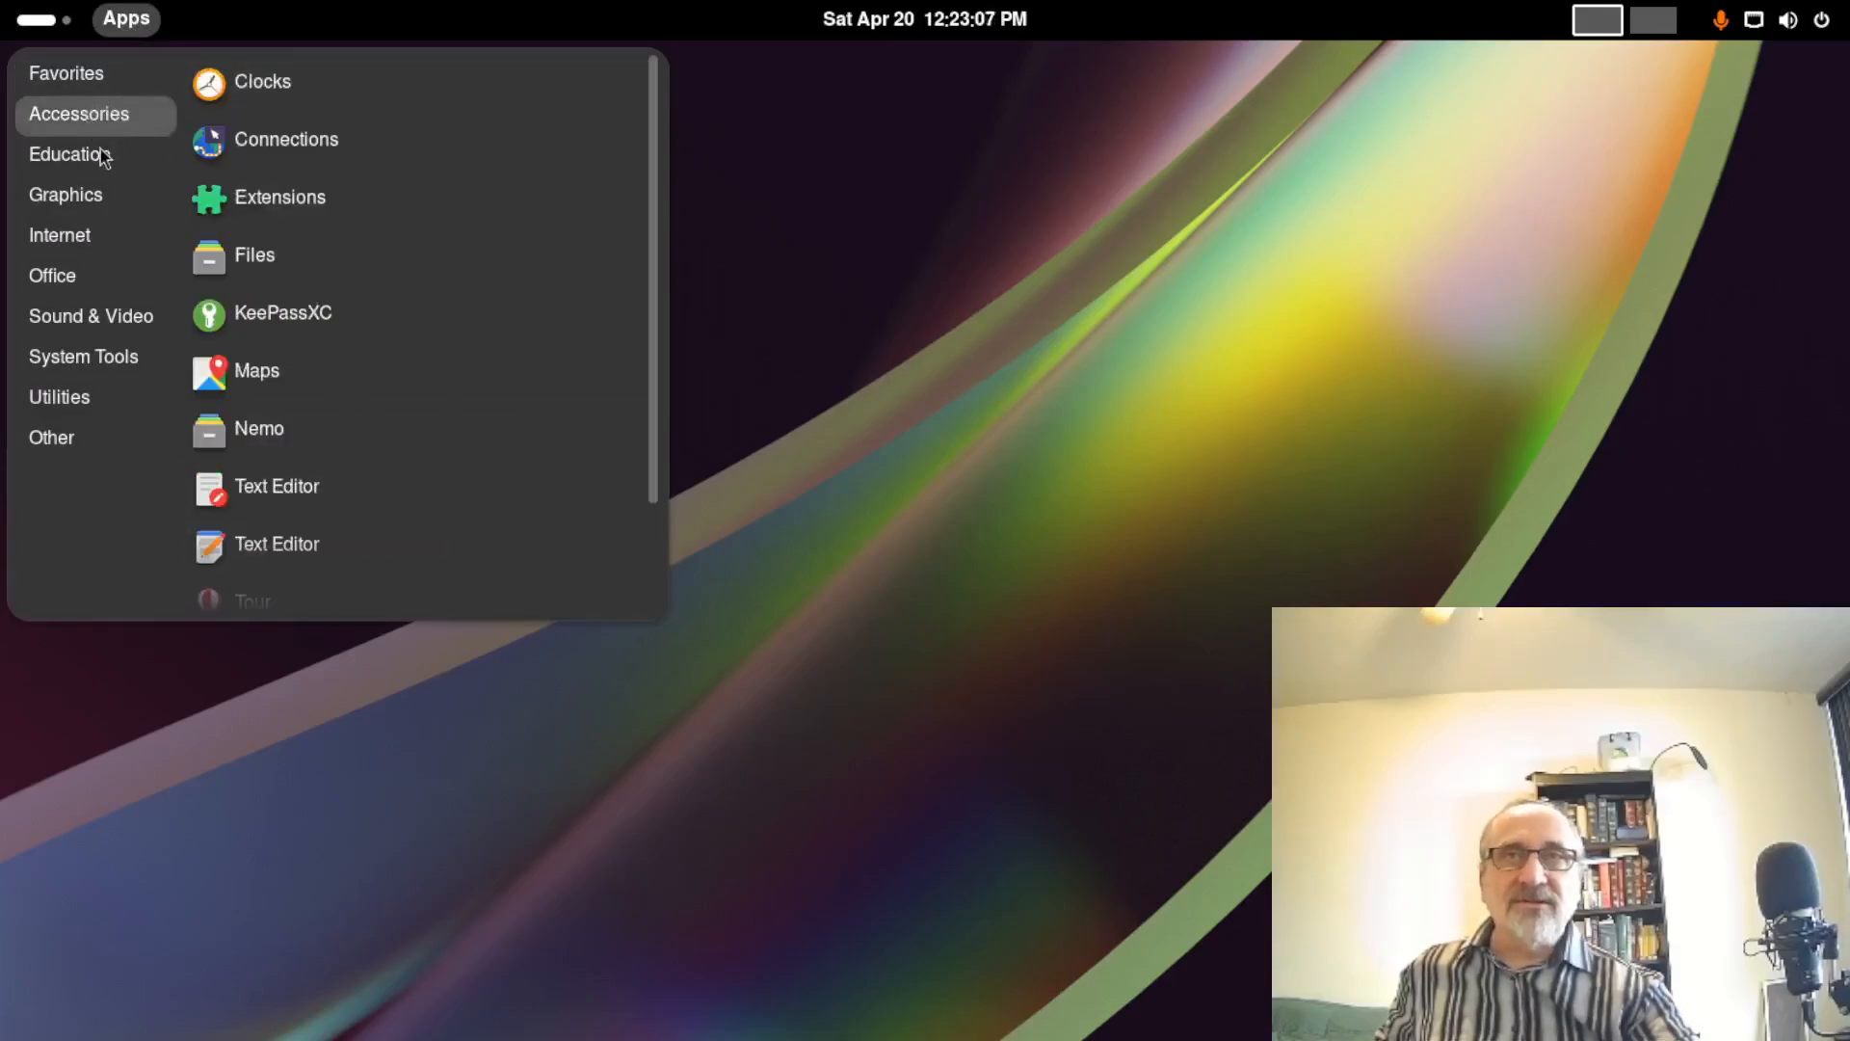
pyautogui.moveTo(89, 208)
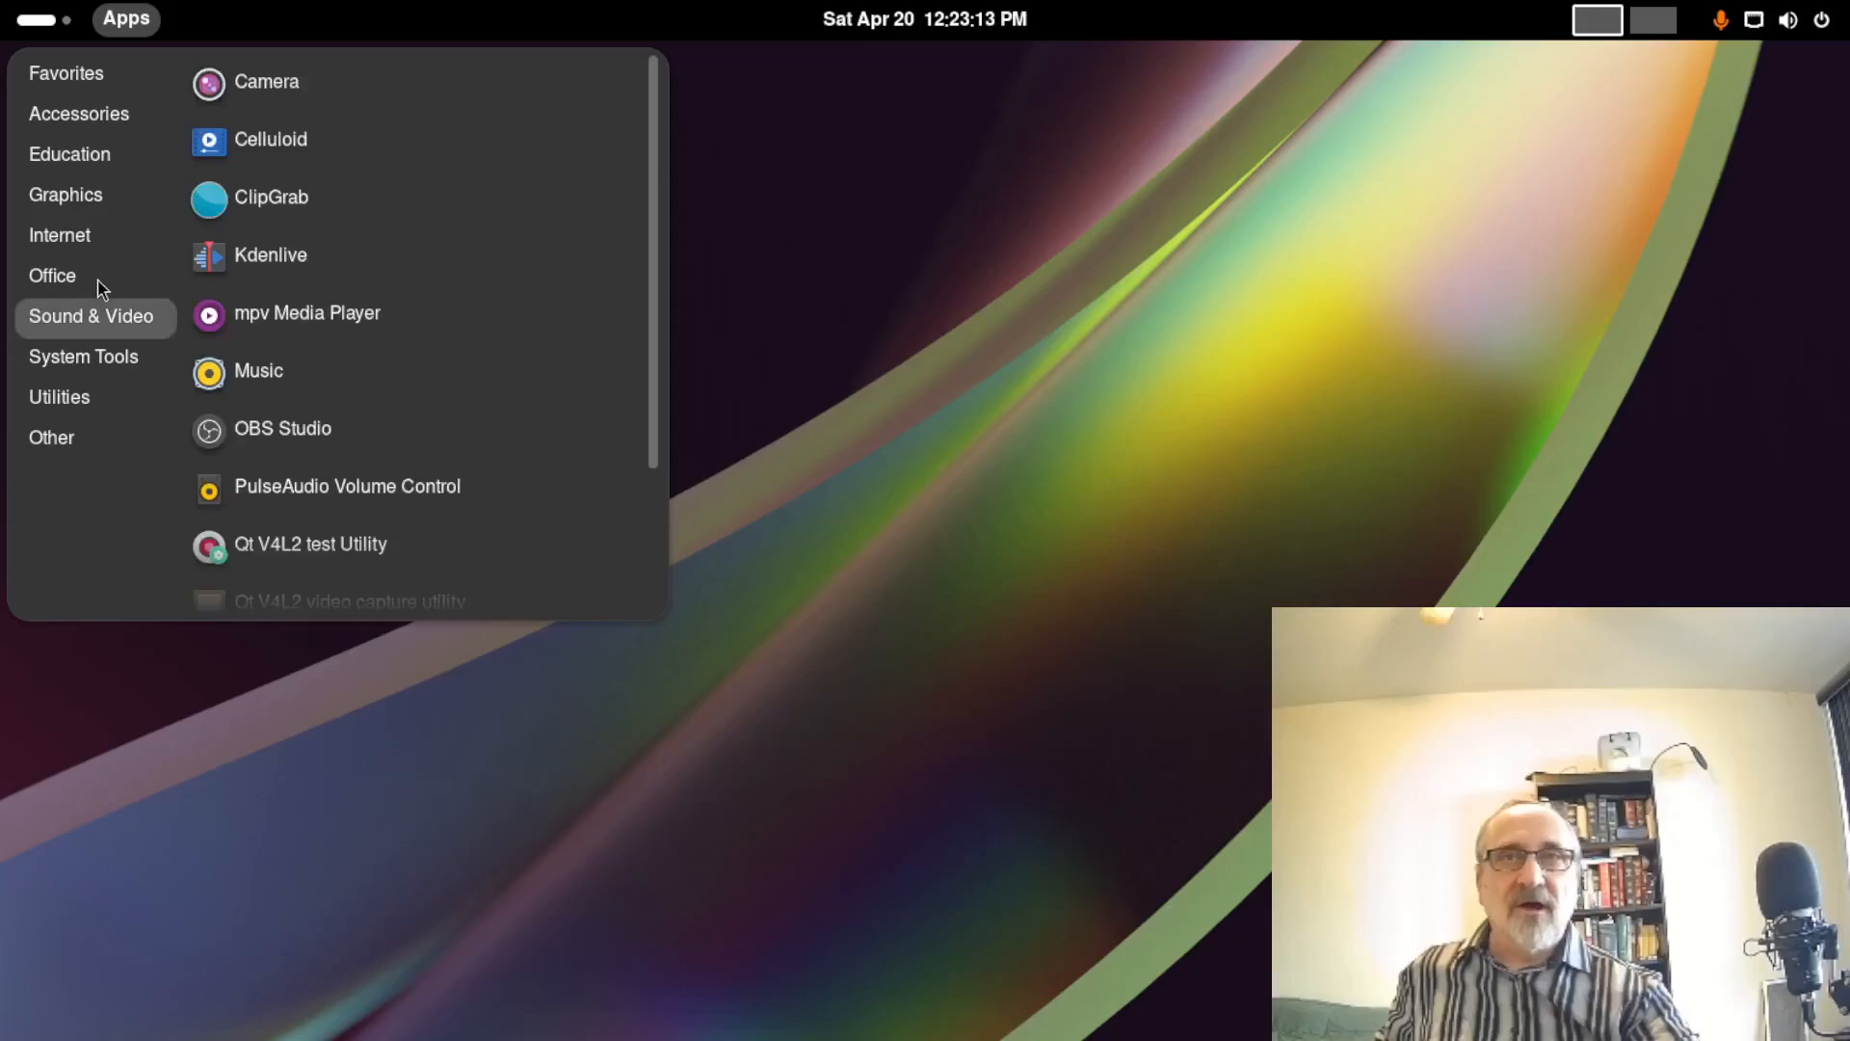
pyautogui.moveTo(99, 285)
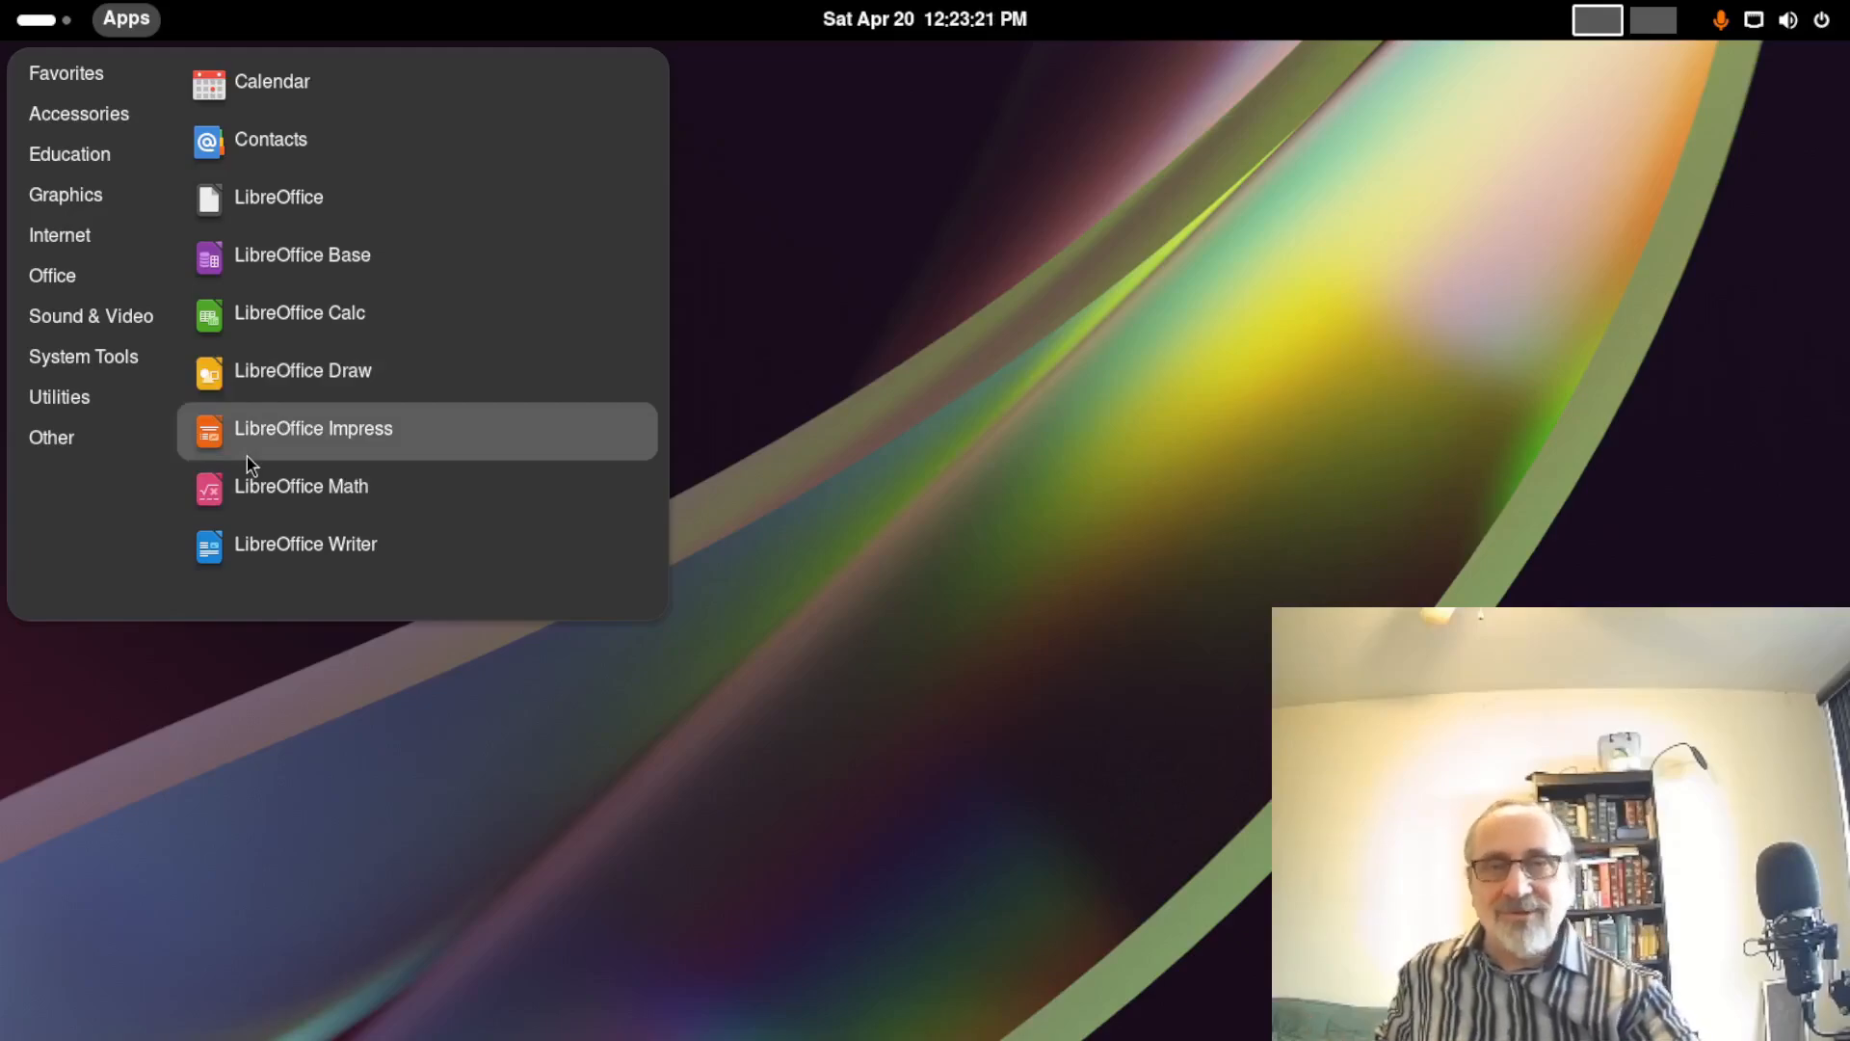
pyautogui.moveTo(85, 318)
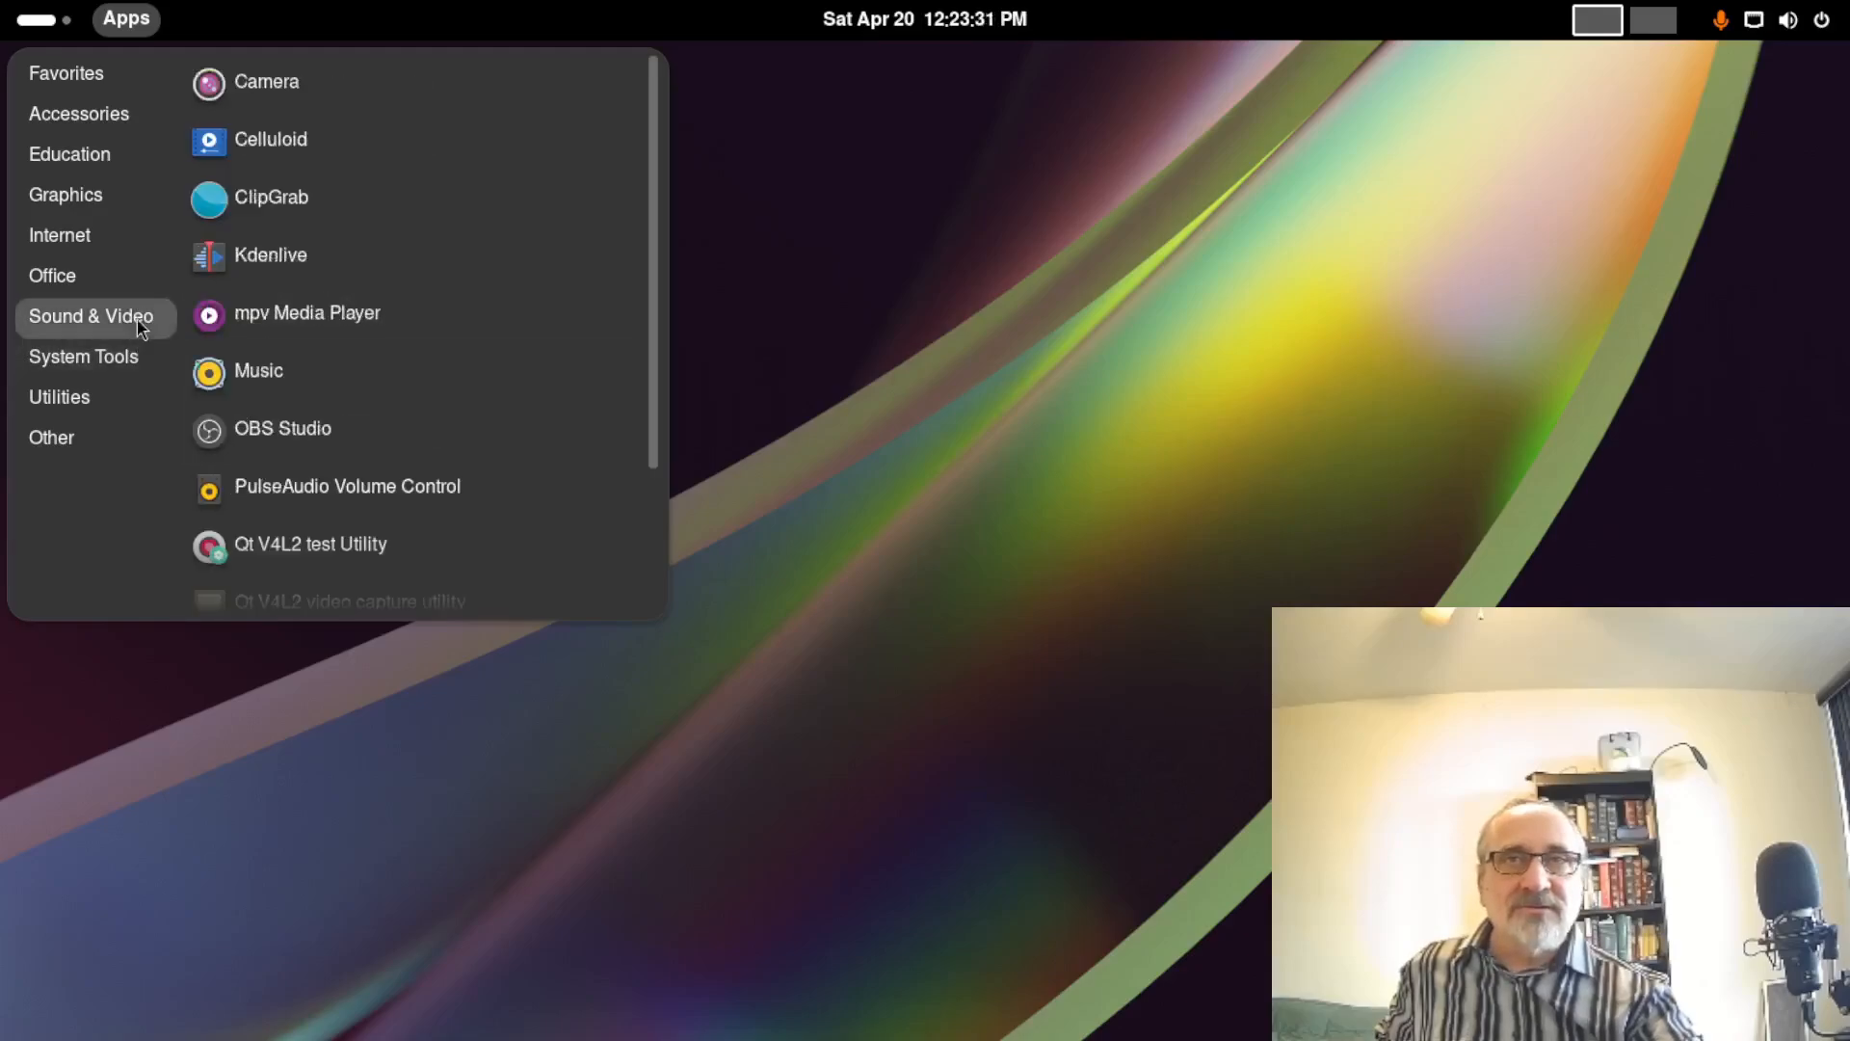
pyautogui.scroll(-1, 214, 409)
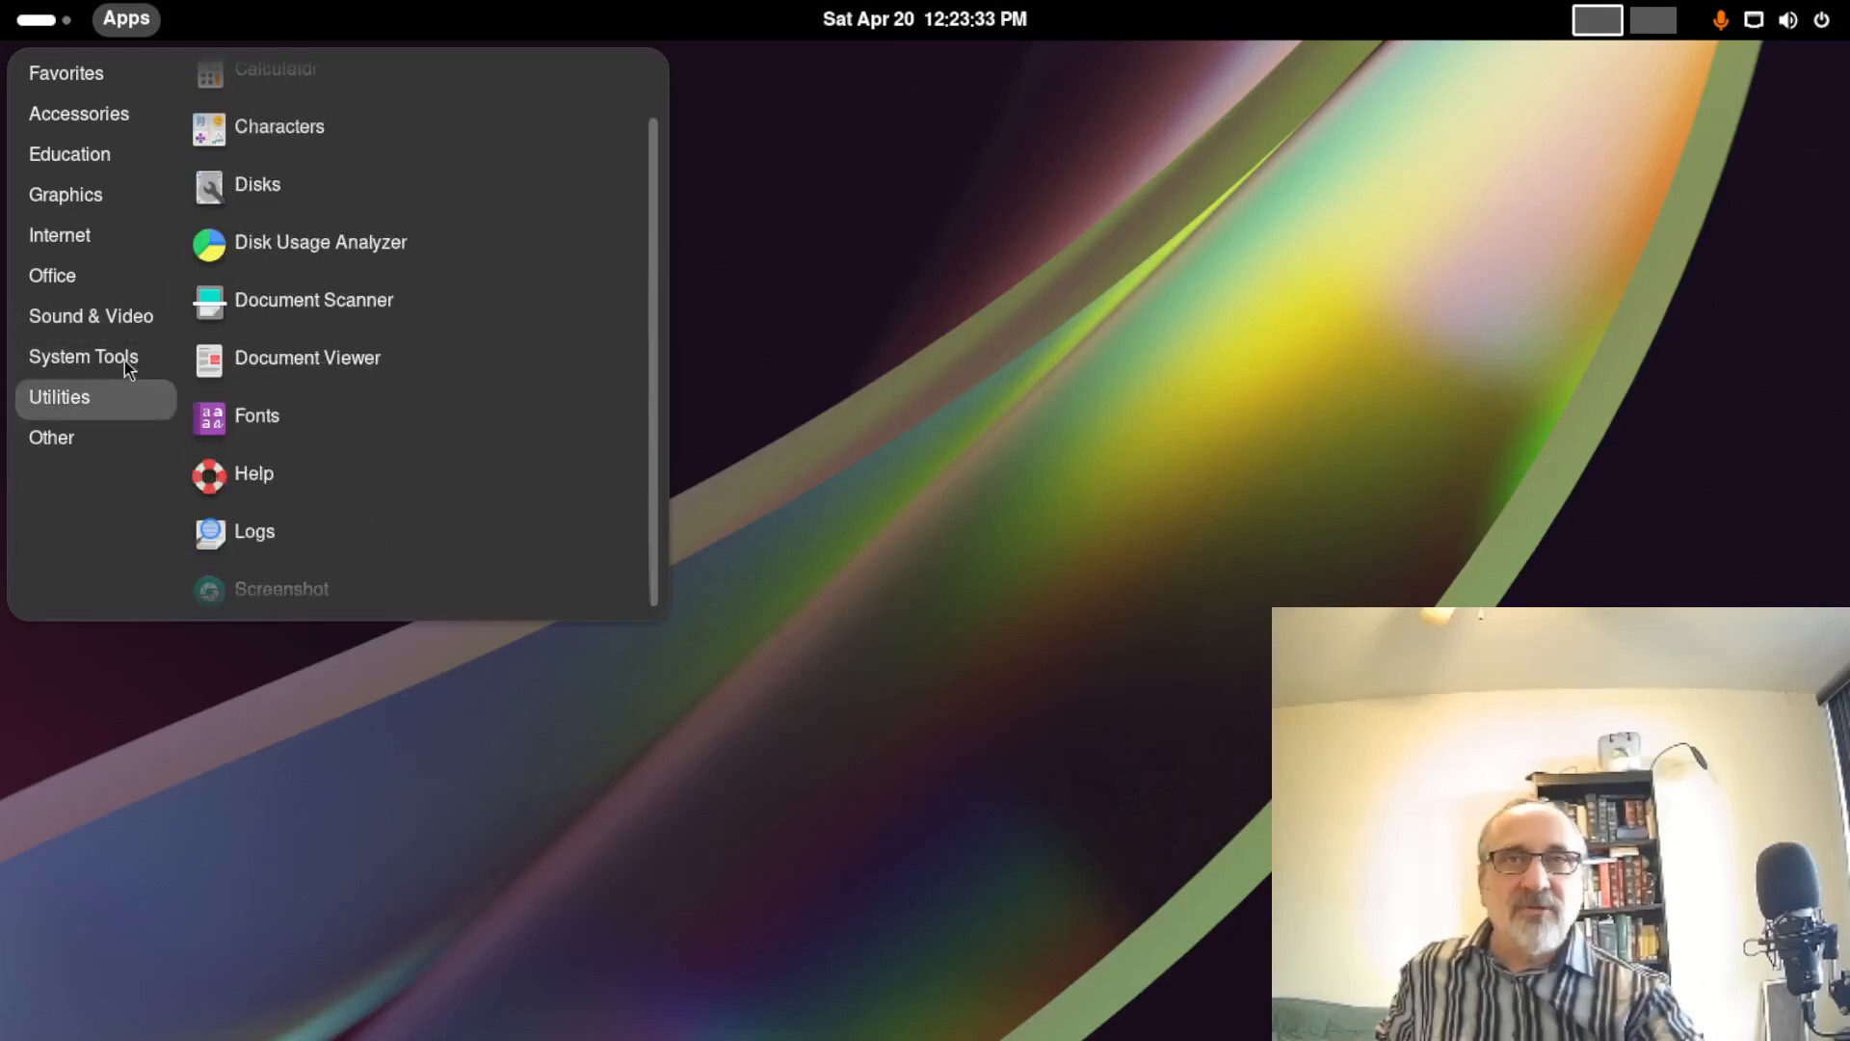
# Launch Htop from the System Tools category, view its process list in a maximized window, and close it
pyautogui.moveTo(106, 364)
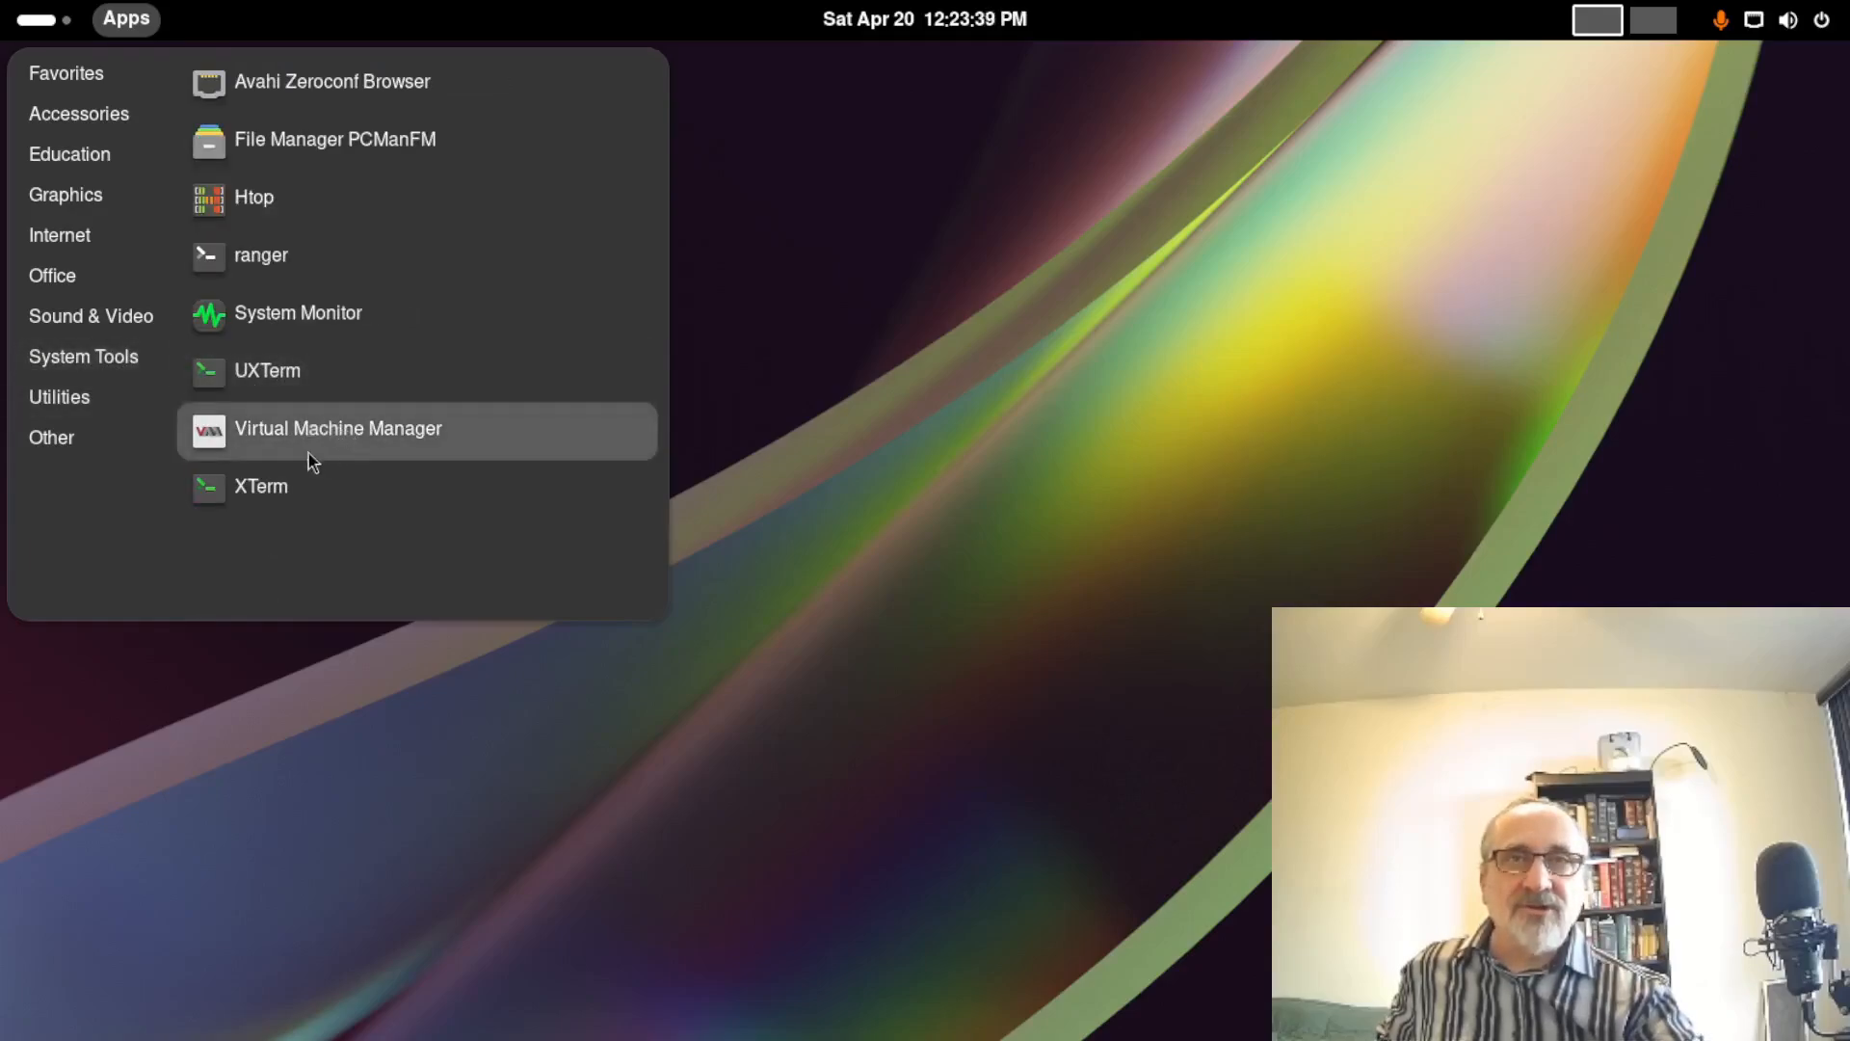
pyautogui.click(286, 200)
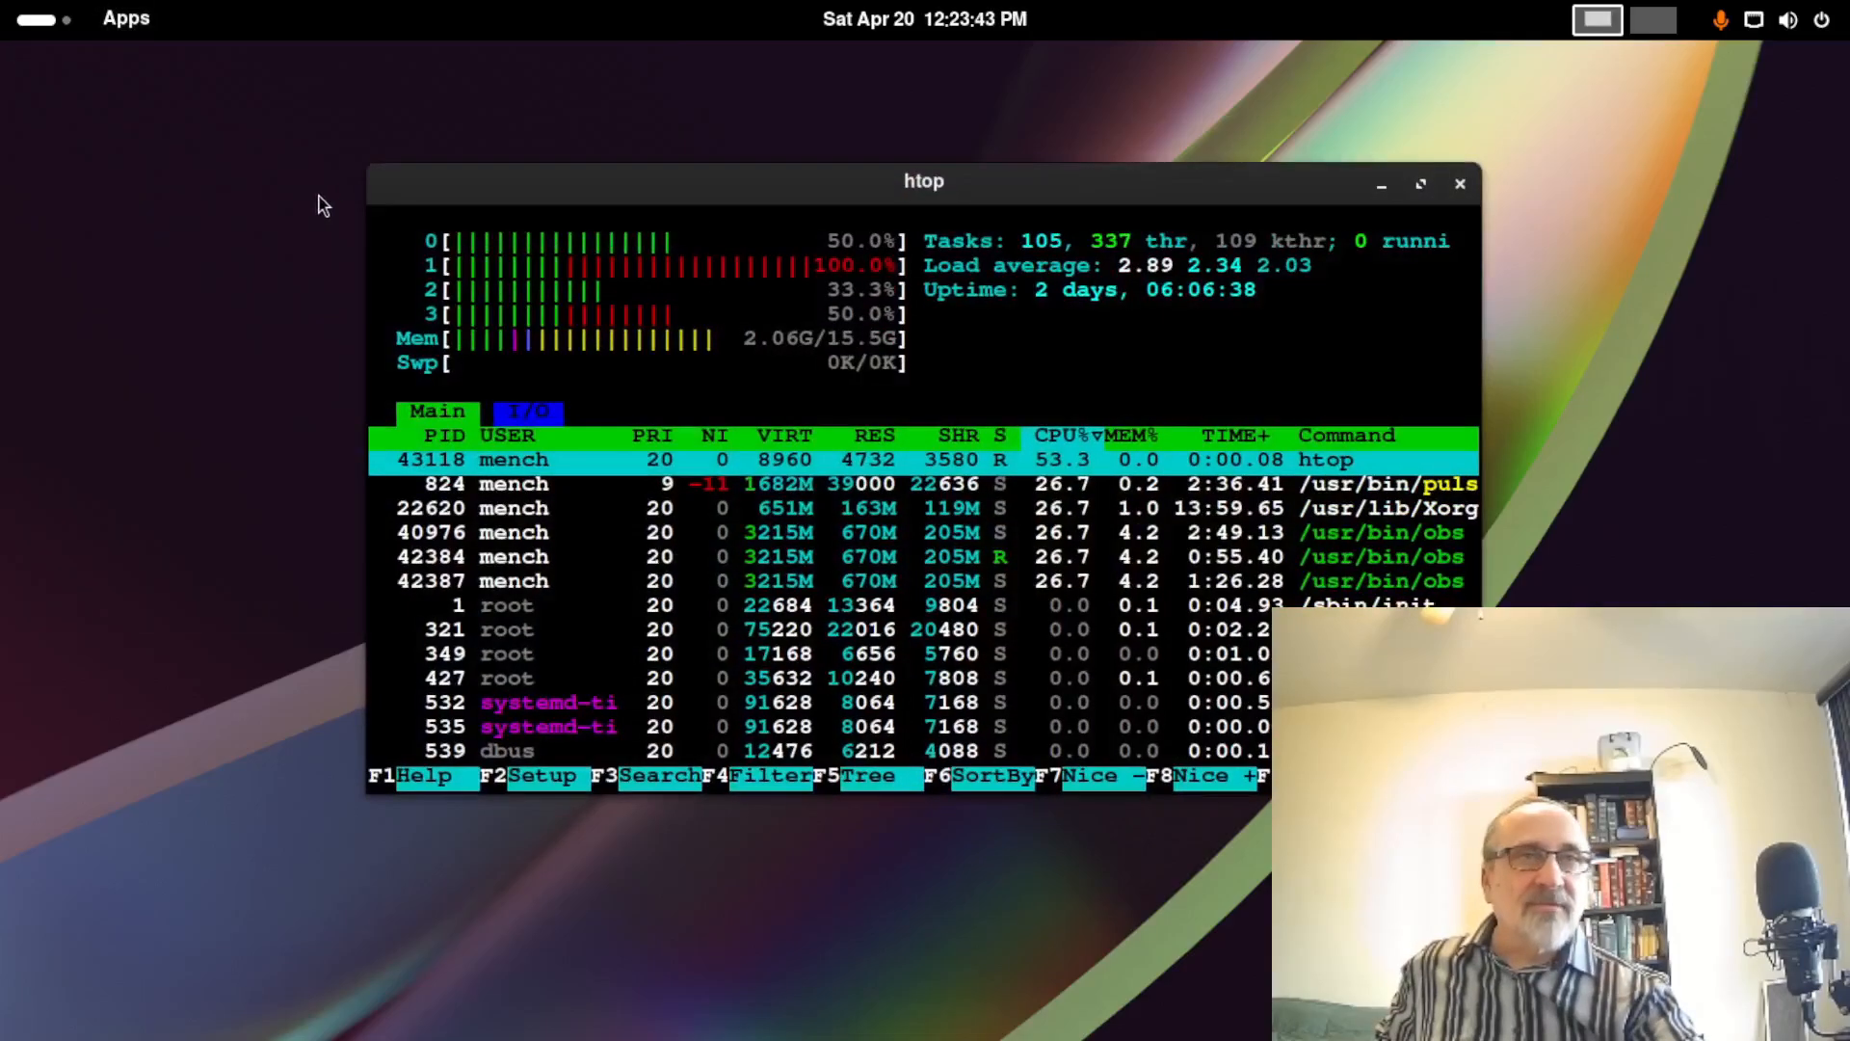
pyautogui.click(1419, 183)
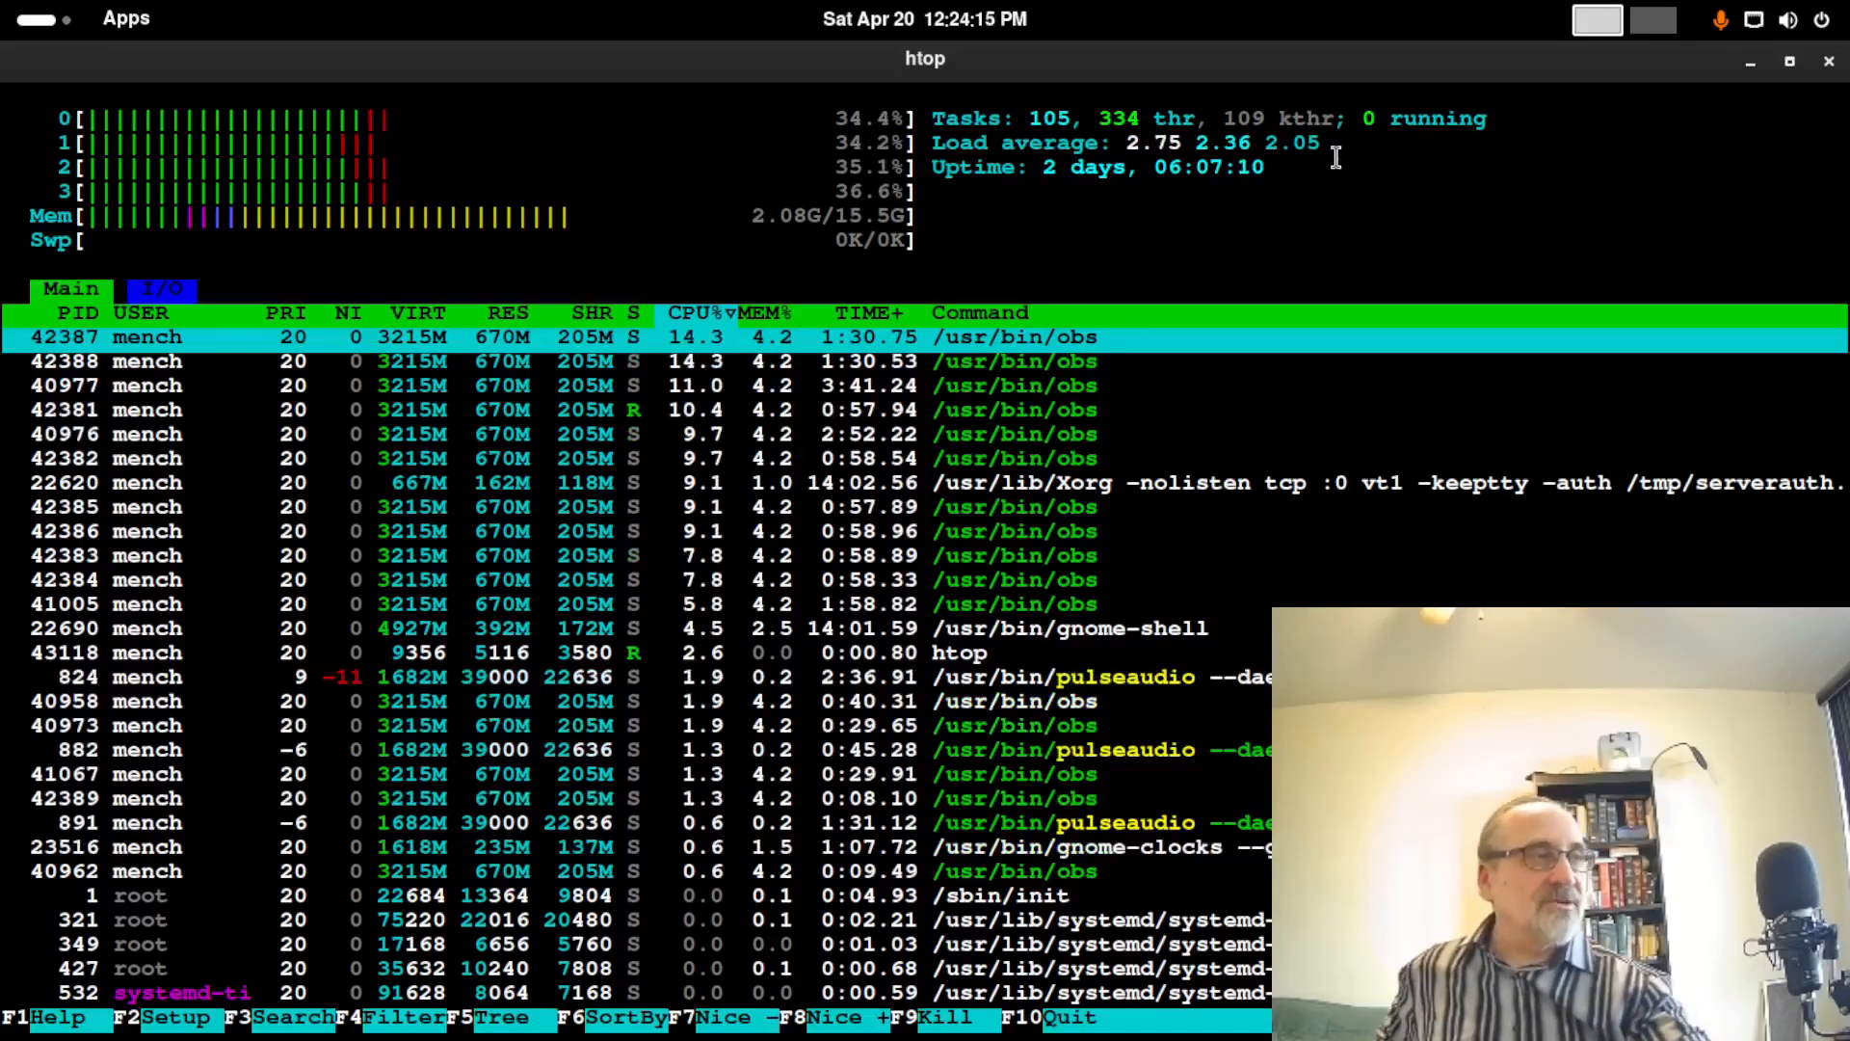
pyautogui.click(1829, 60)
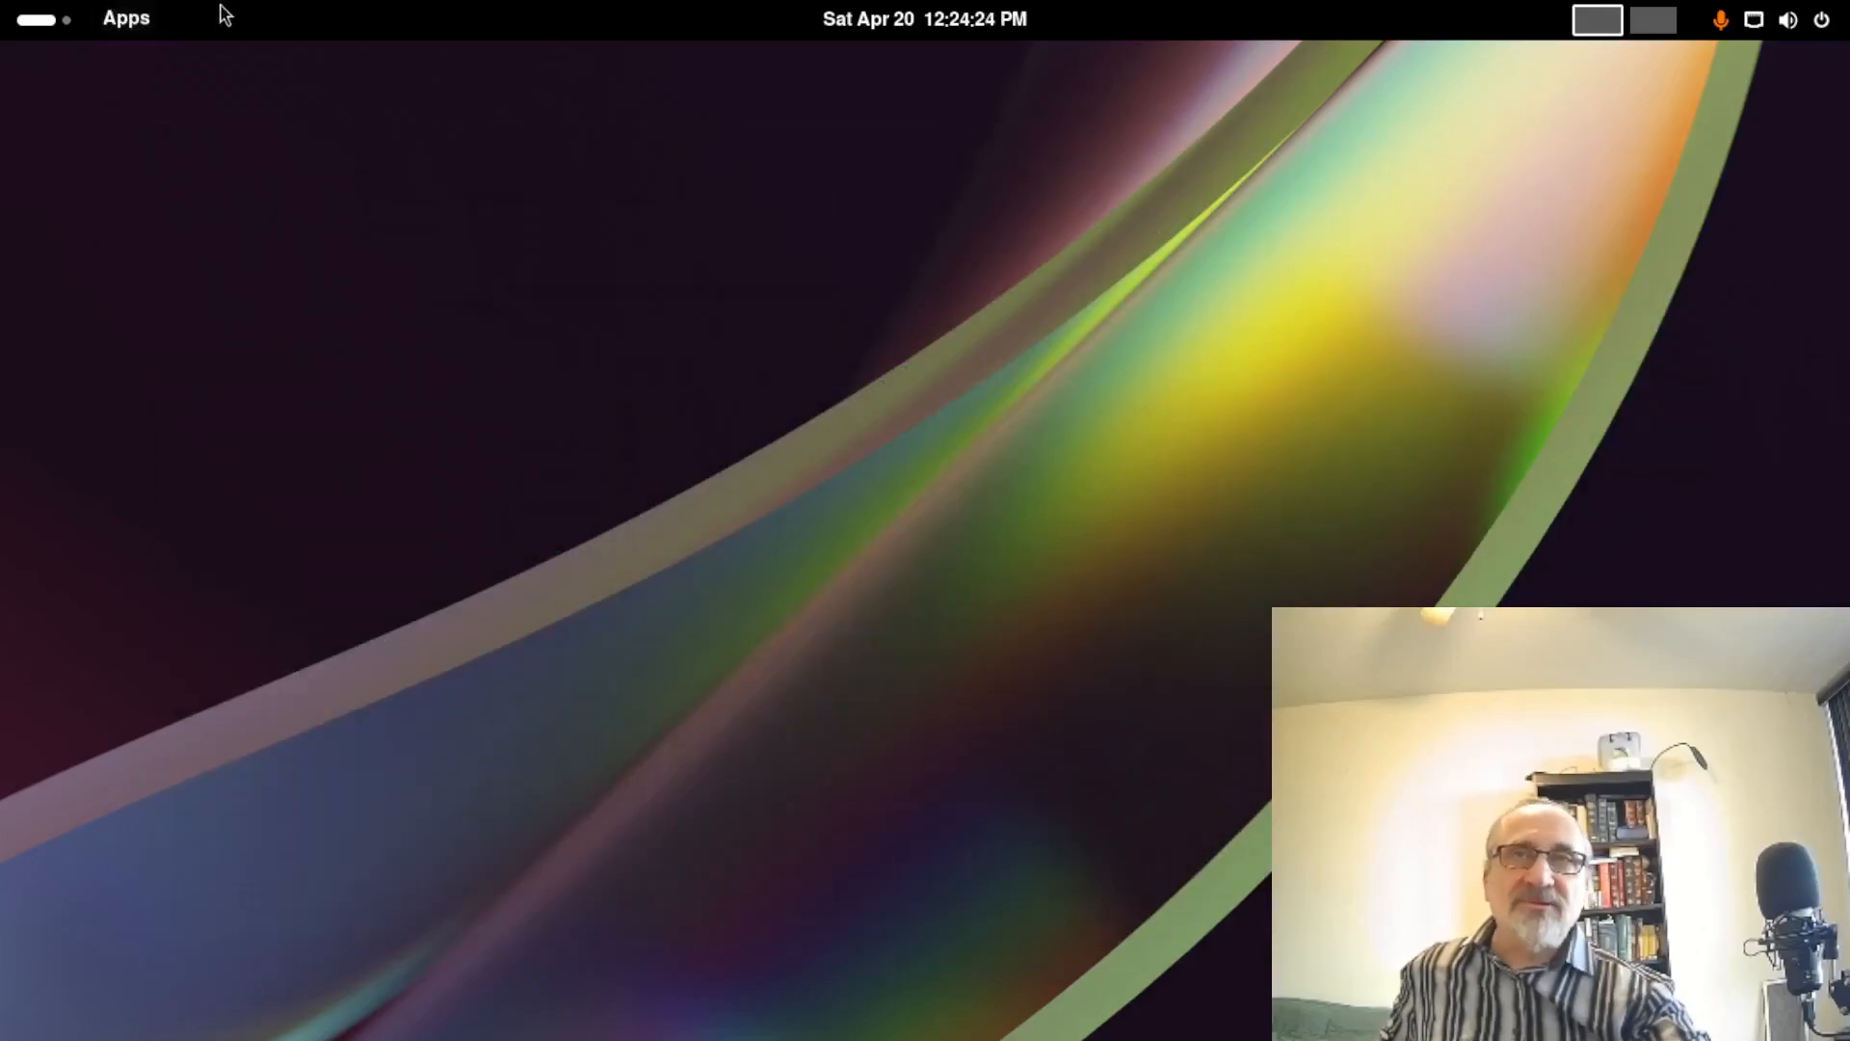
# Open Extensions from the full application grid, and switch GNOME extensions off and on again globally
pyautogui.click(36, 29)
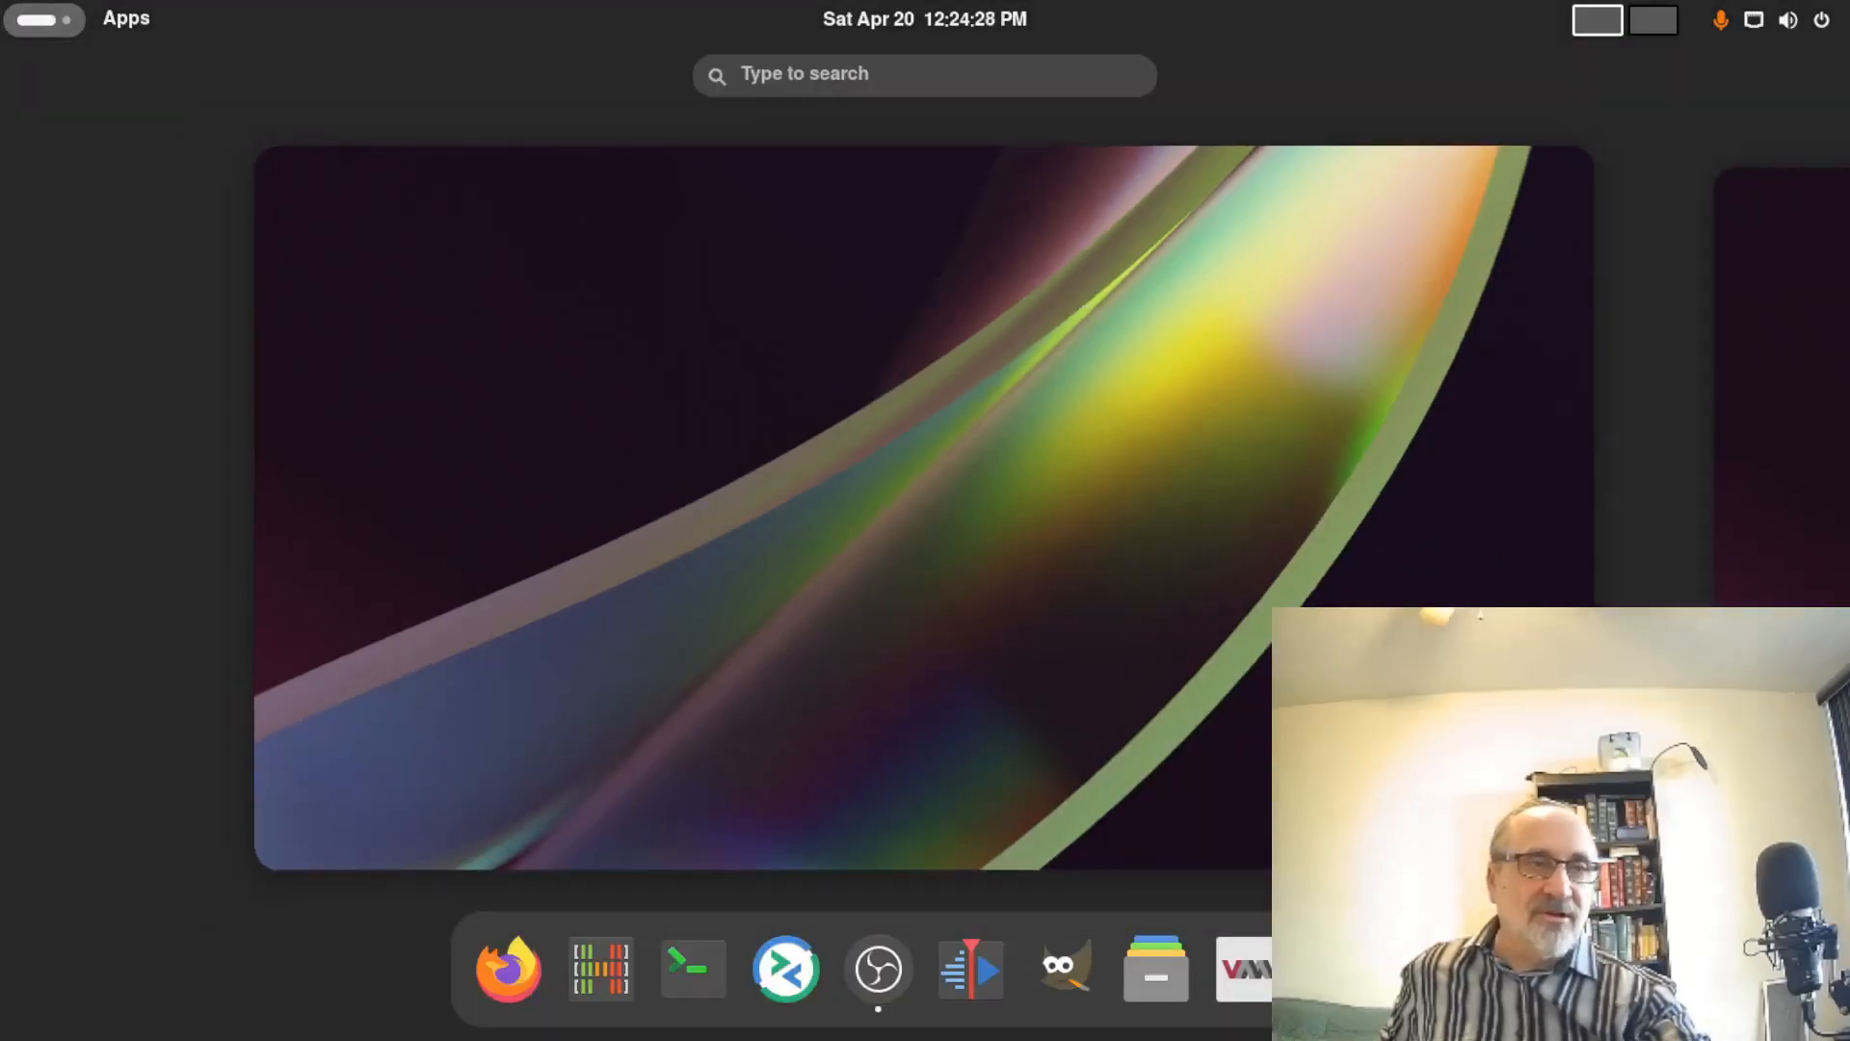
pyautogui.click(1341, 969)
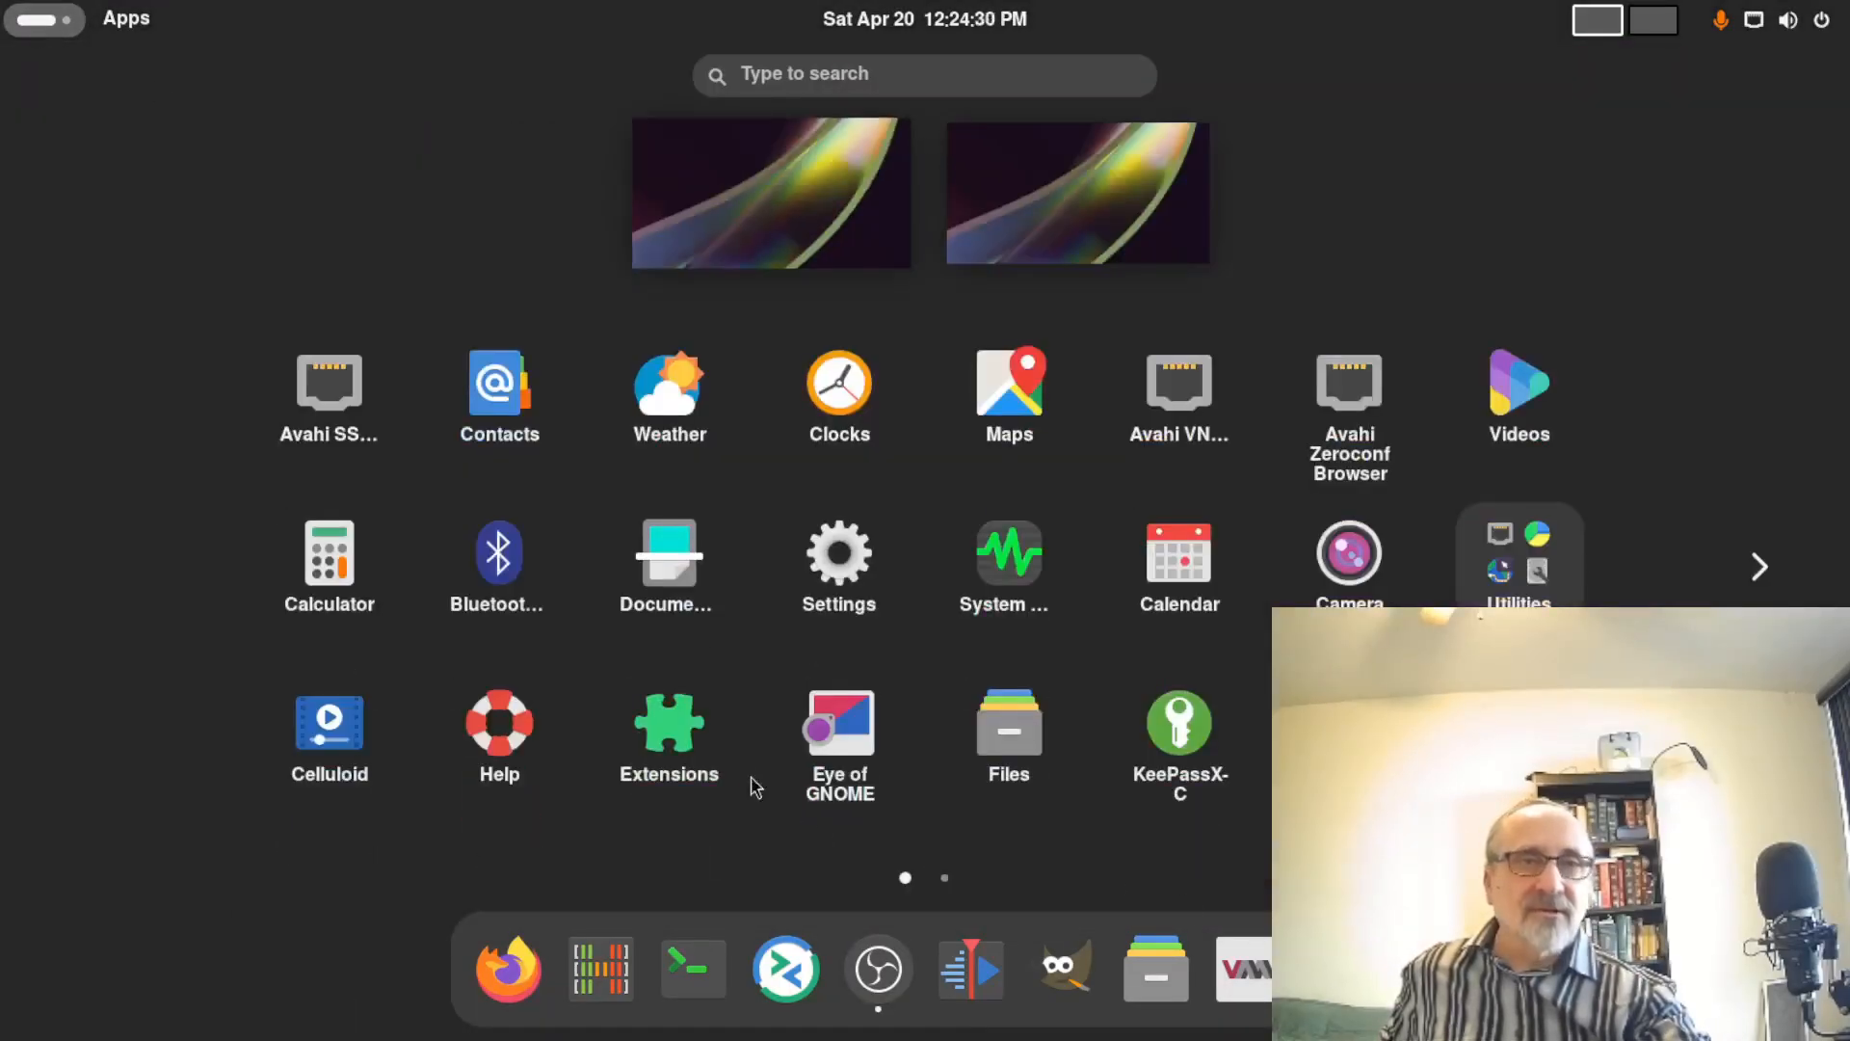
pyautogui.click(664, 742)
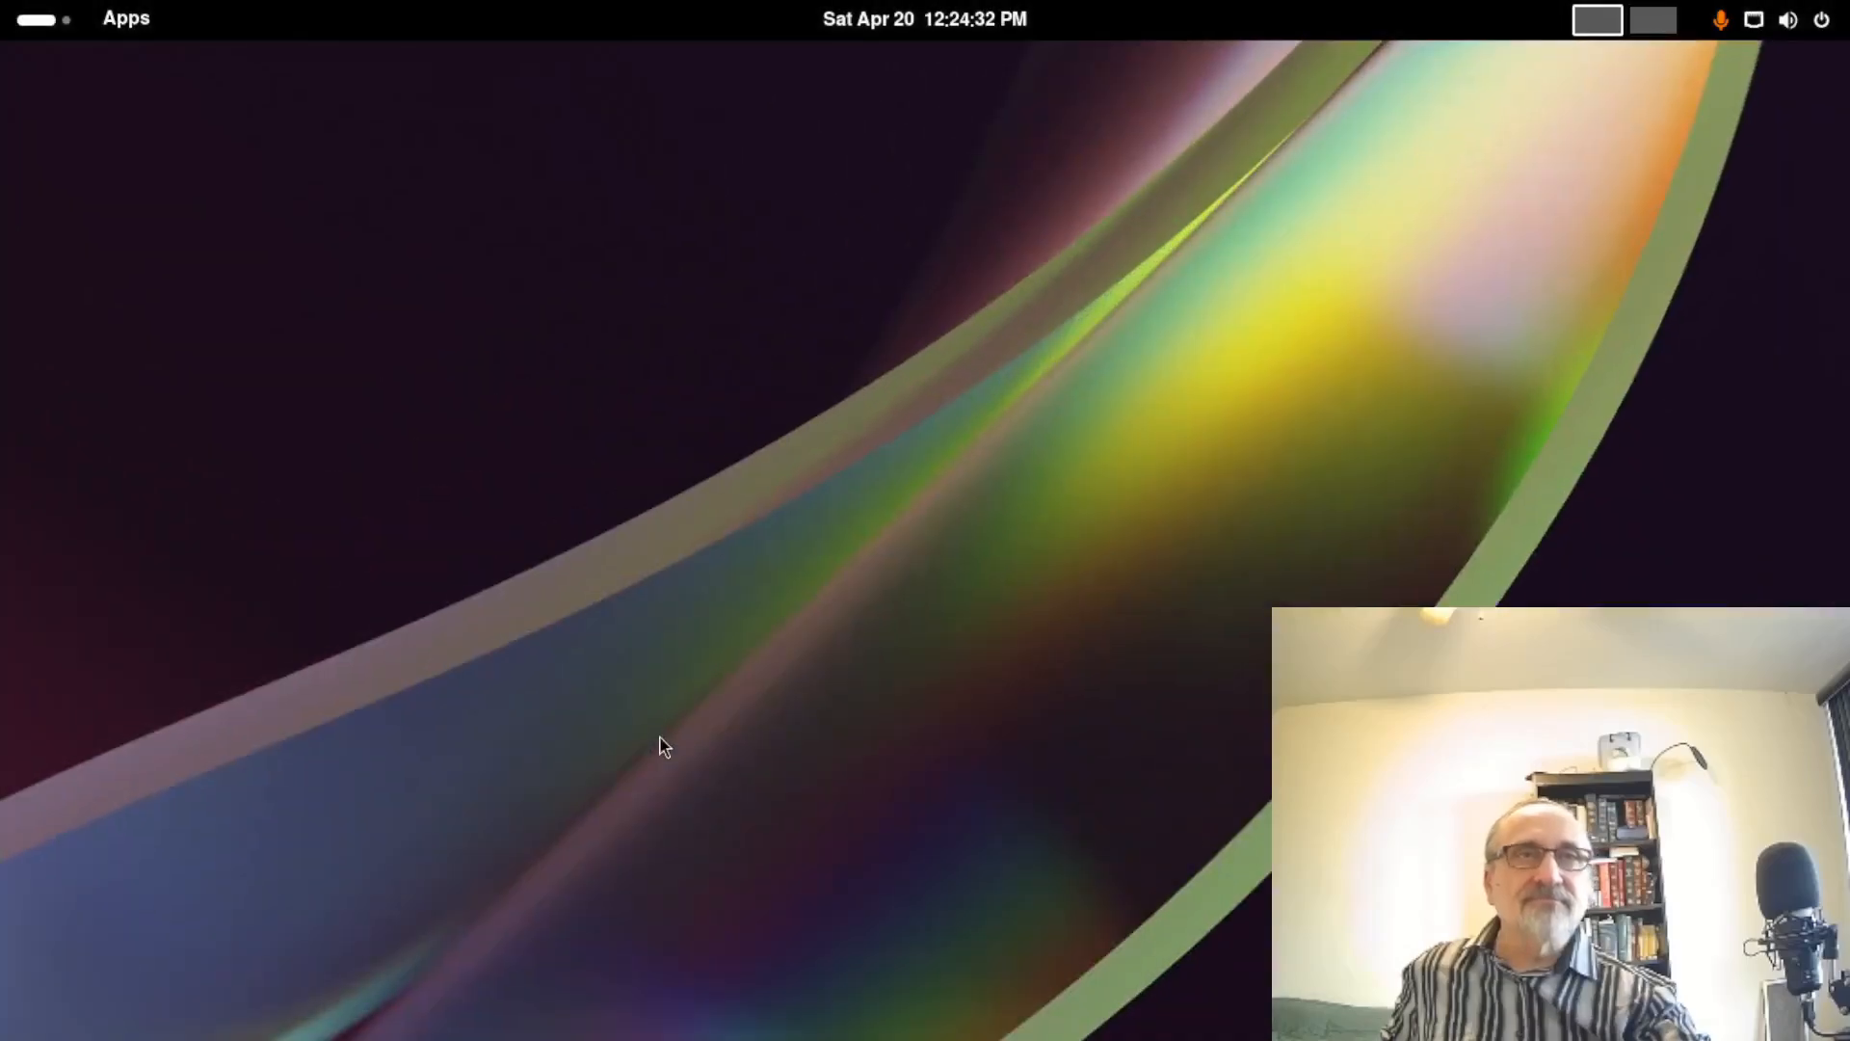
pyautogui.click(1205, 154)
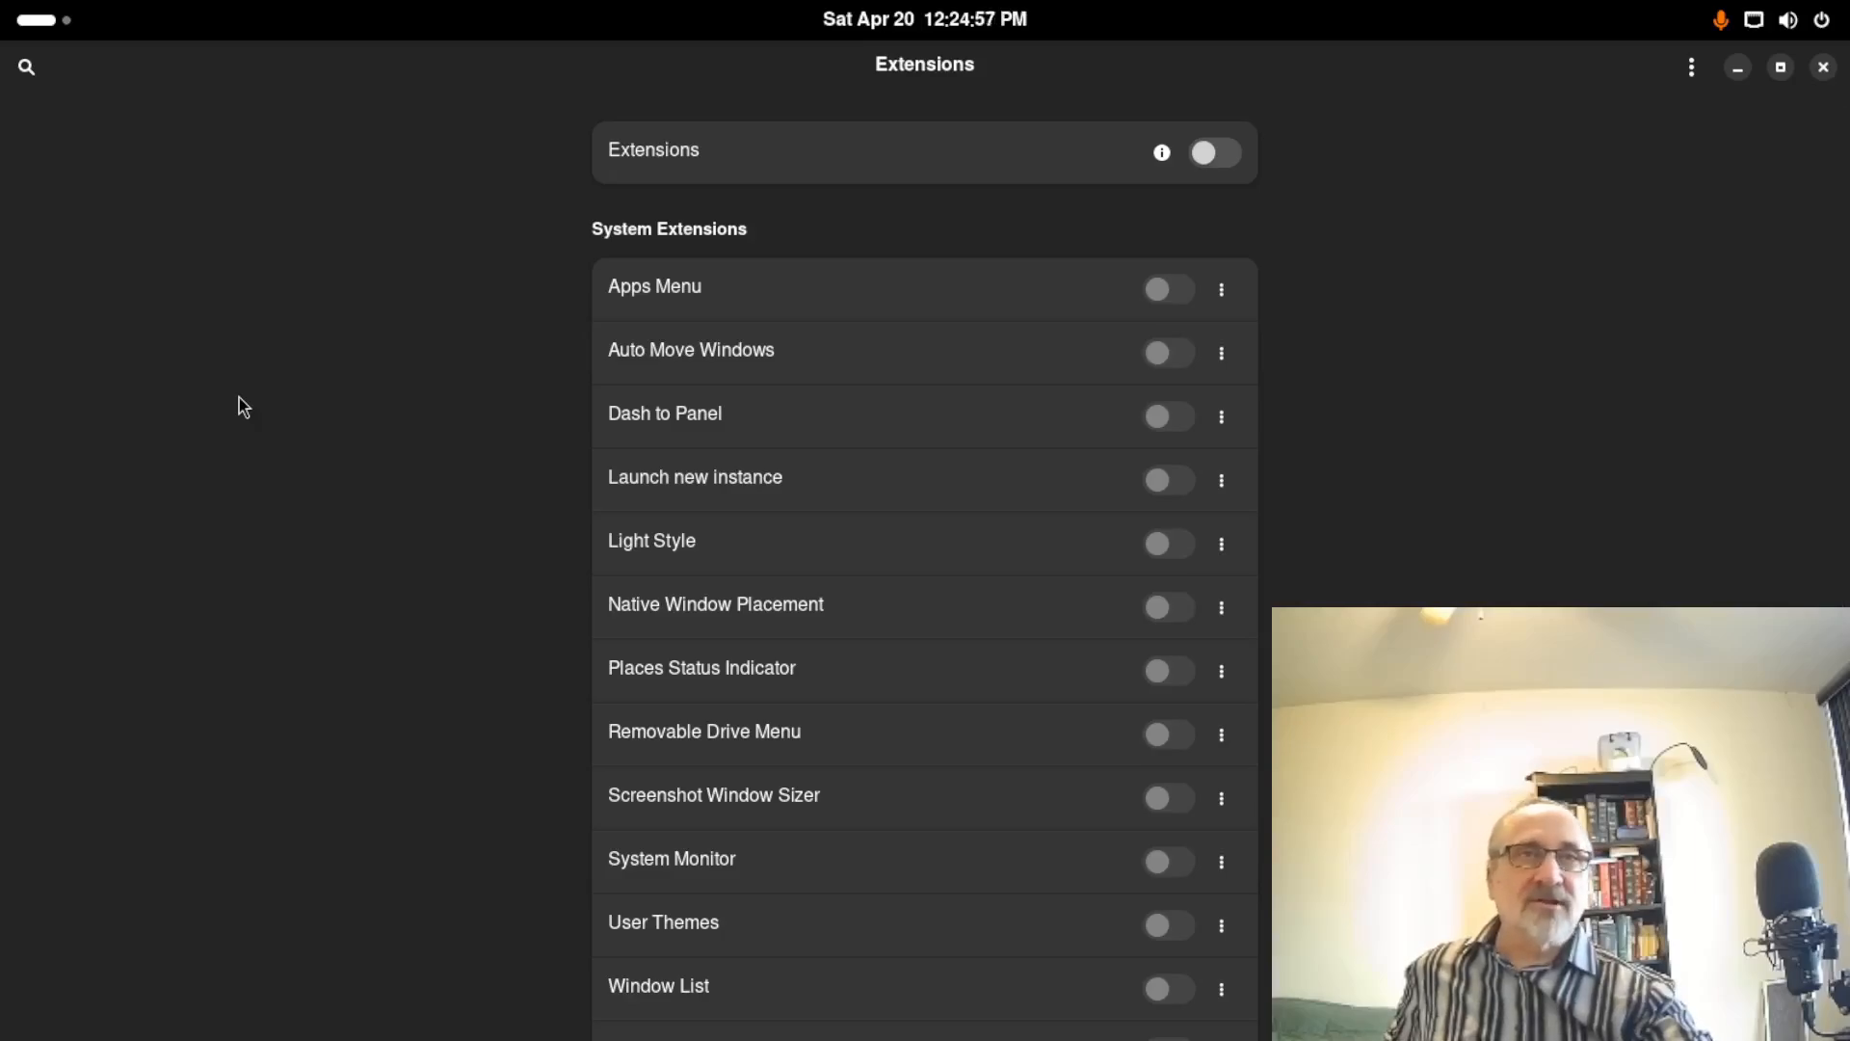
pyautogui.click(1242, 158)
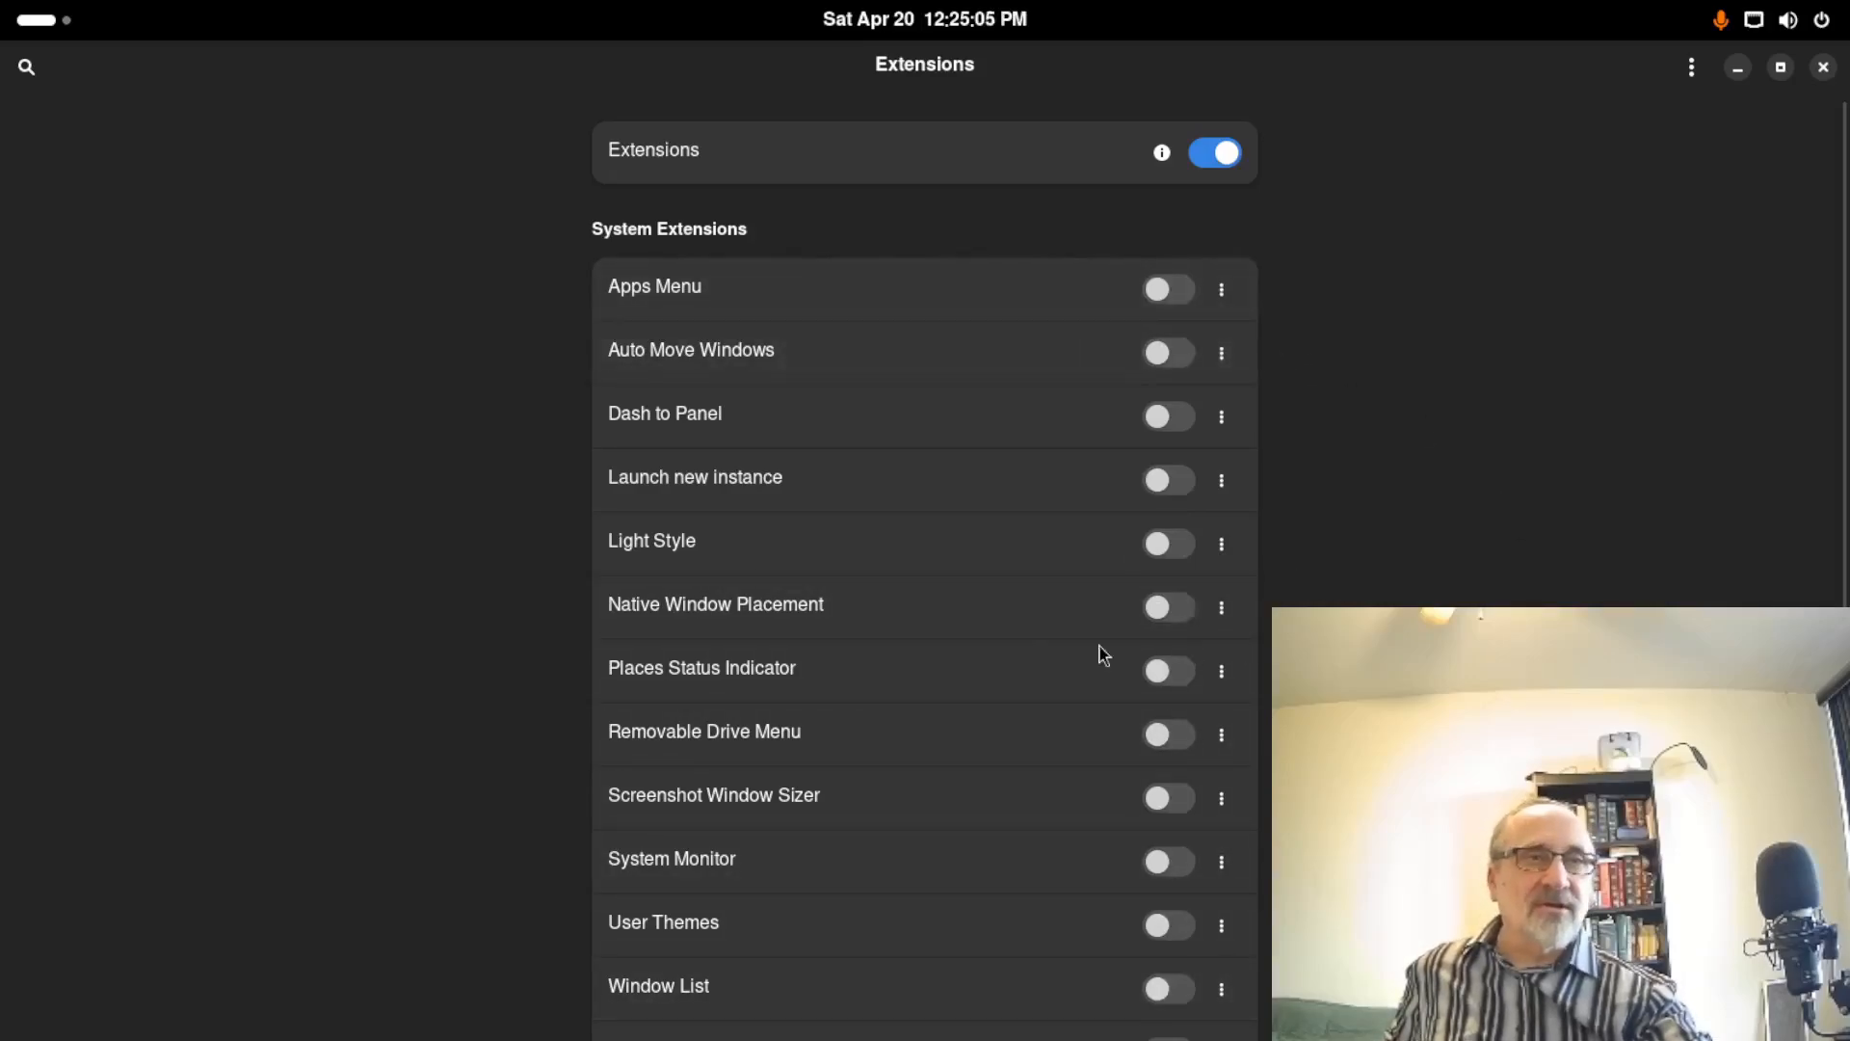
# Enable the Workspace Indicator and Apps Menu system extensions, and close the Extensions window
pyautogui.scroll(-3, 940, 670)
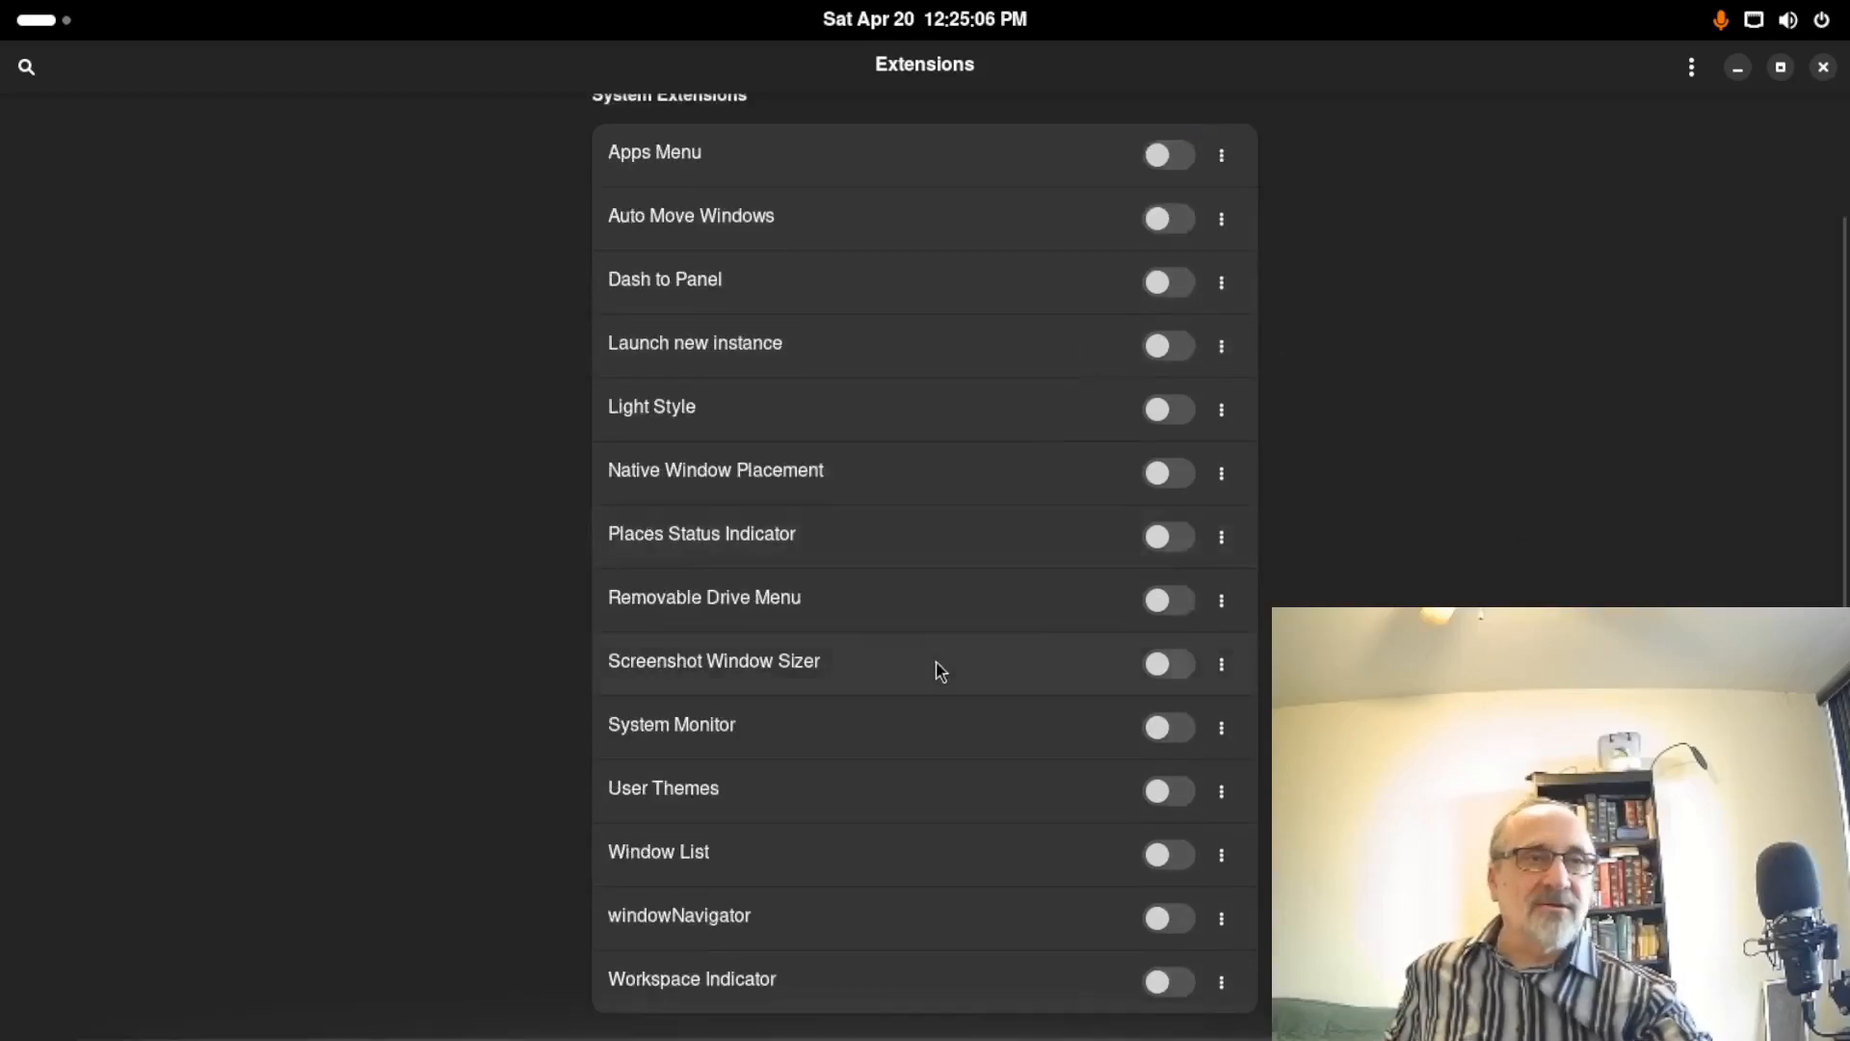
pyautogui.click(1184, 988)
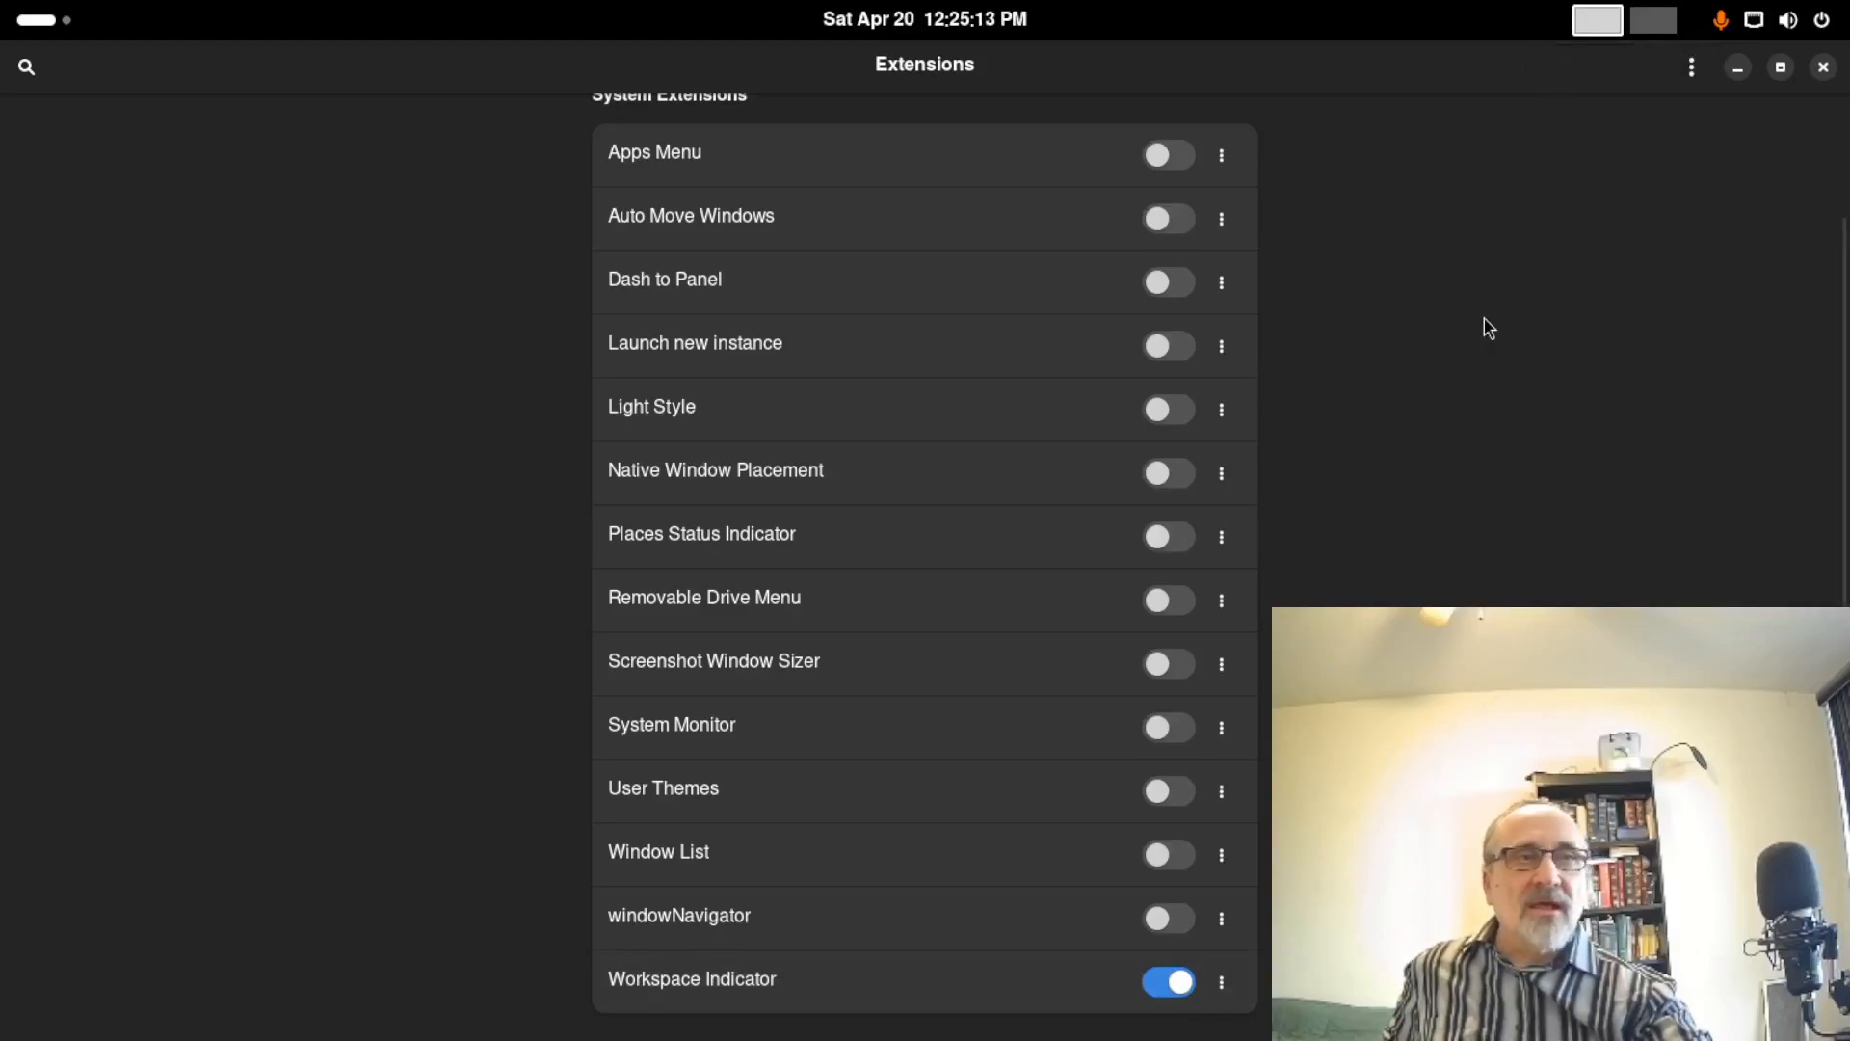
pyautogui.scroll(3, 1423, 589)
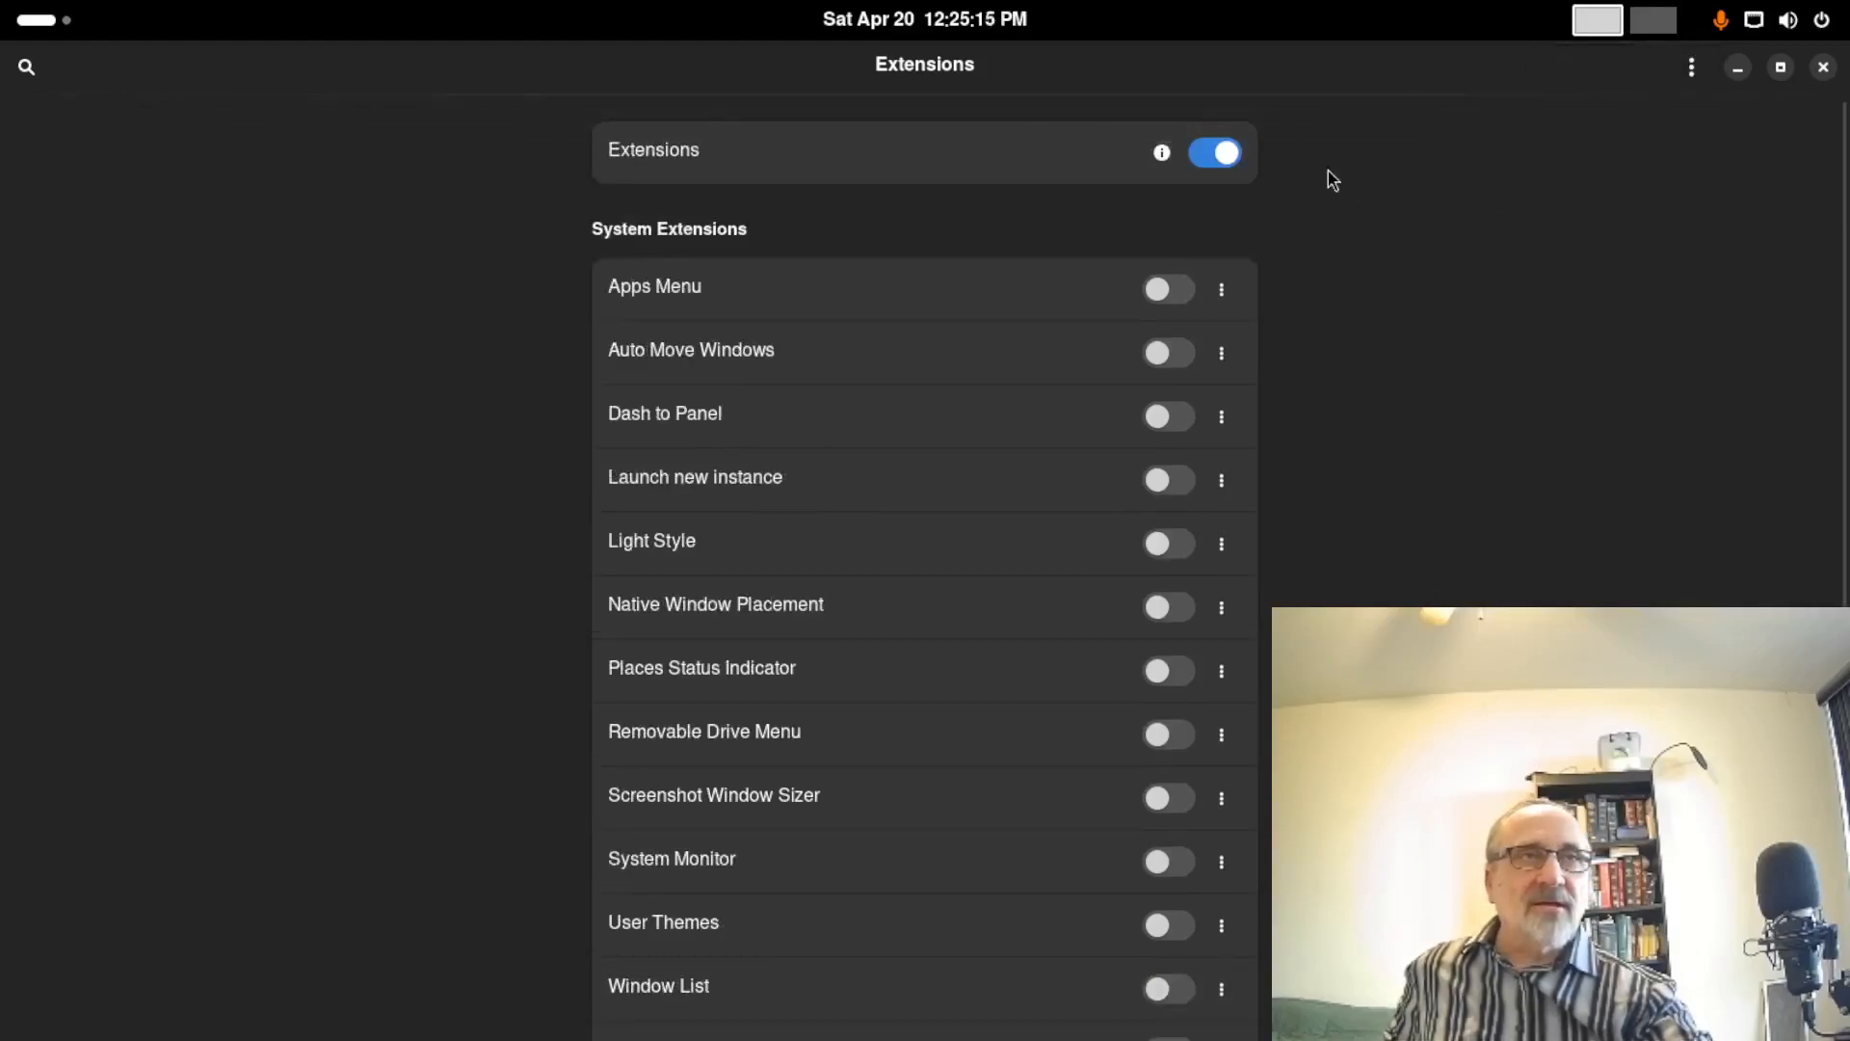
pyautogui.click(1189, 294)
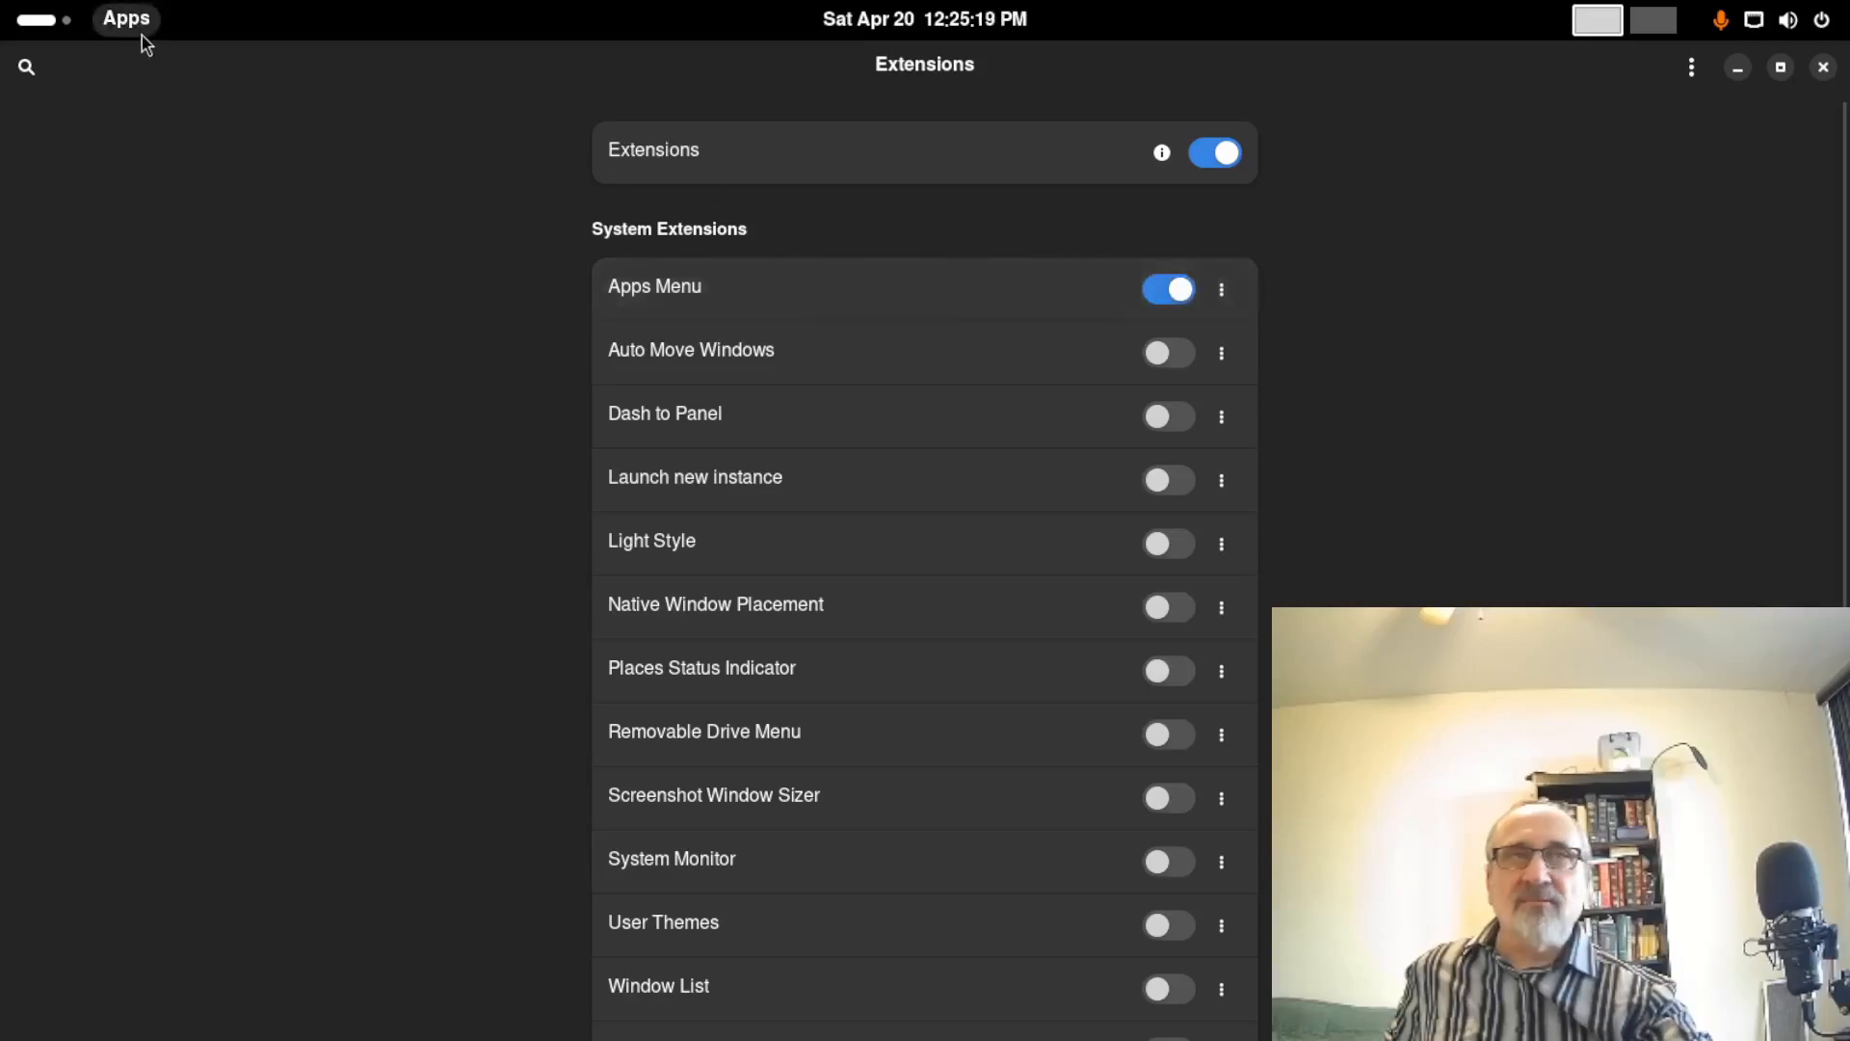
pyautogui.click(1826, 73)
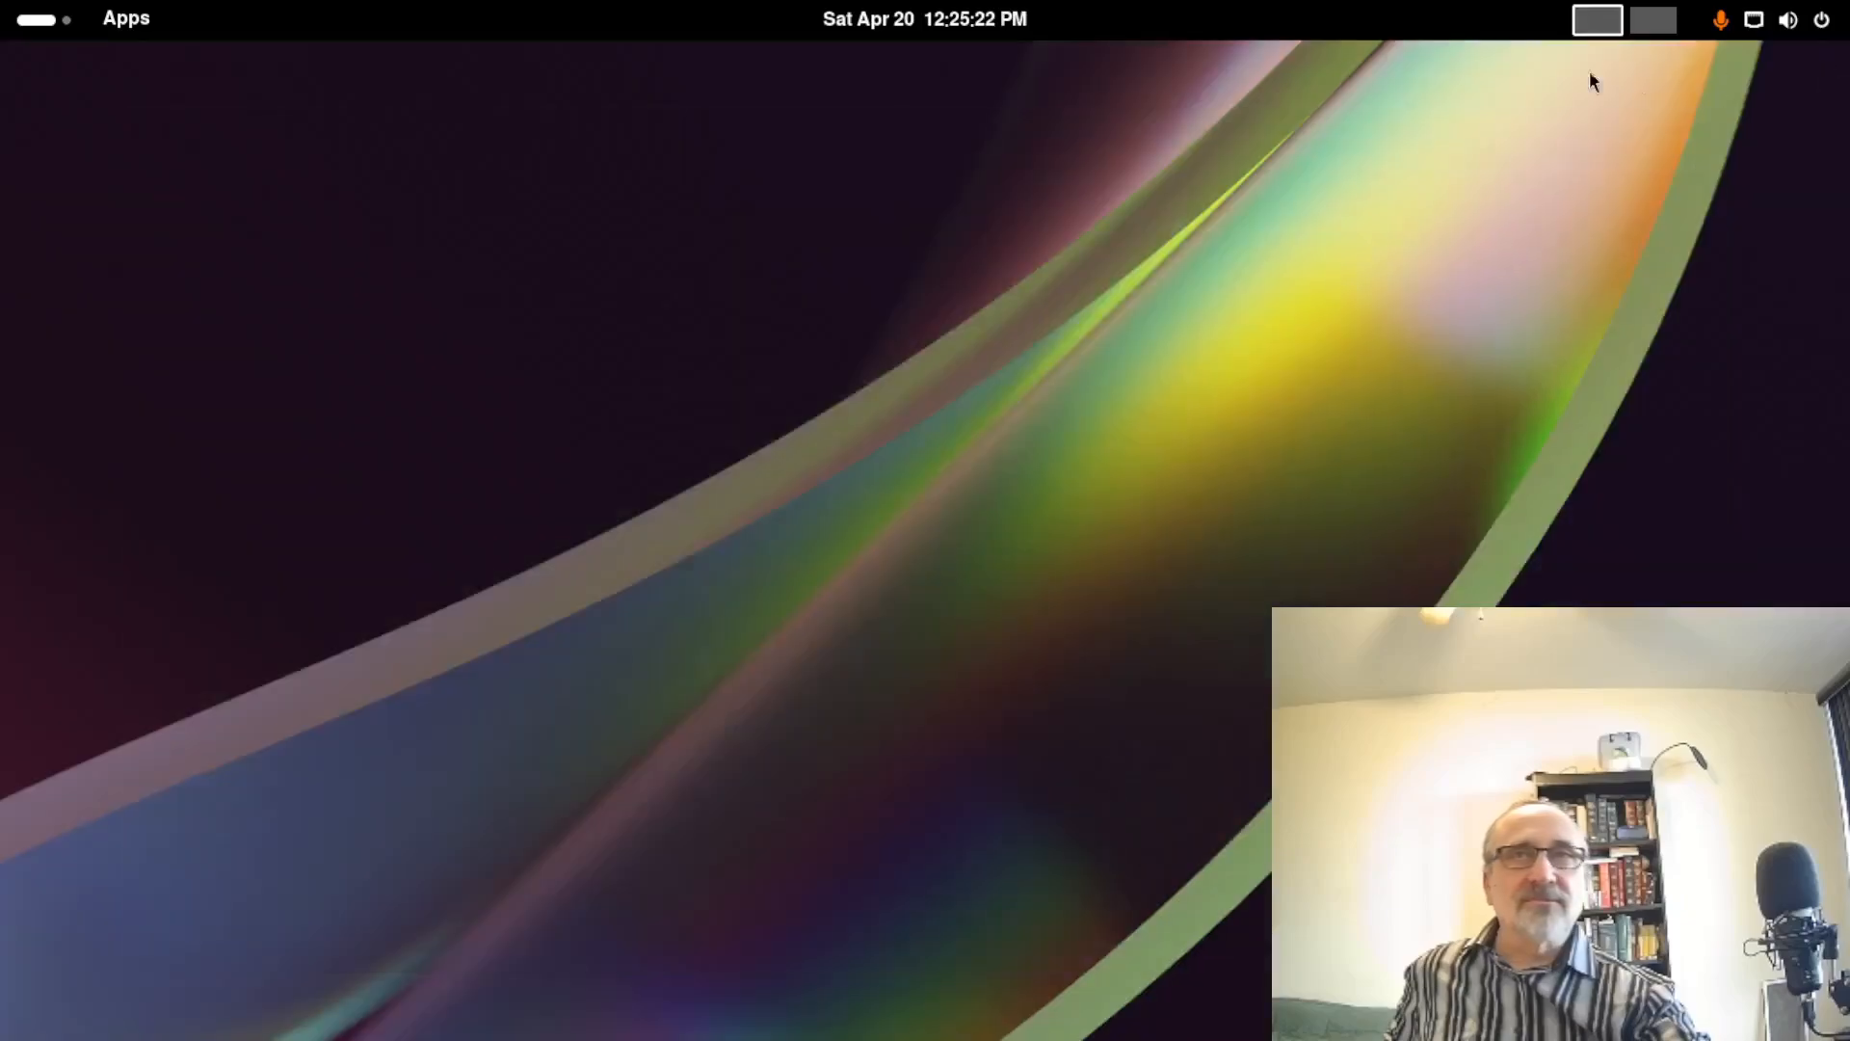
# Compare the applications menu in the top bar with both pages of the full application grid in the activities overview
pyautogui.click(135, 23)
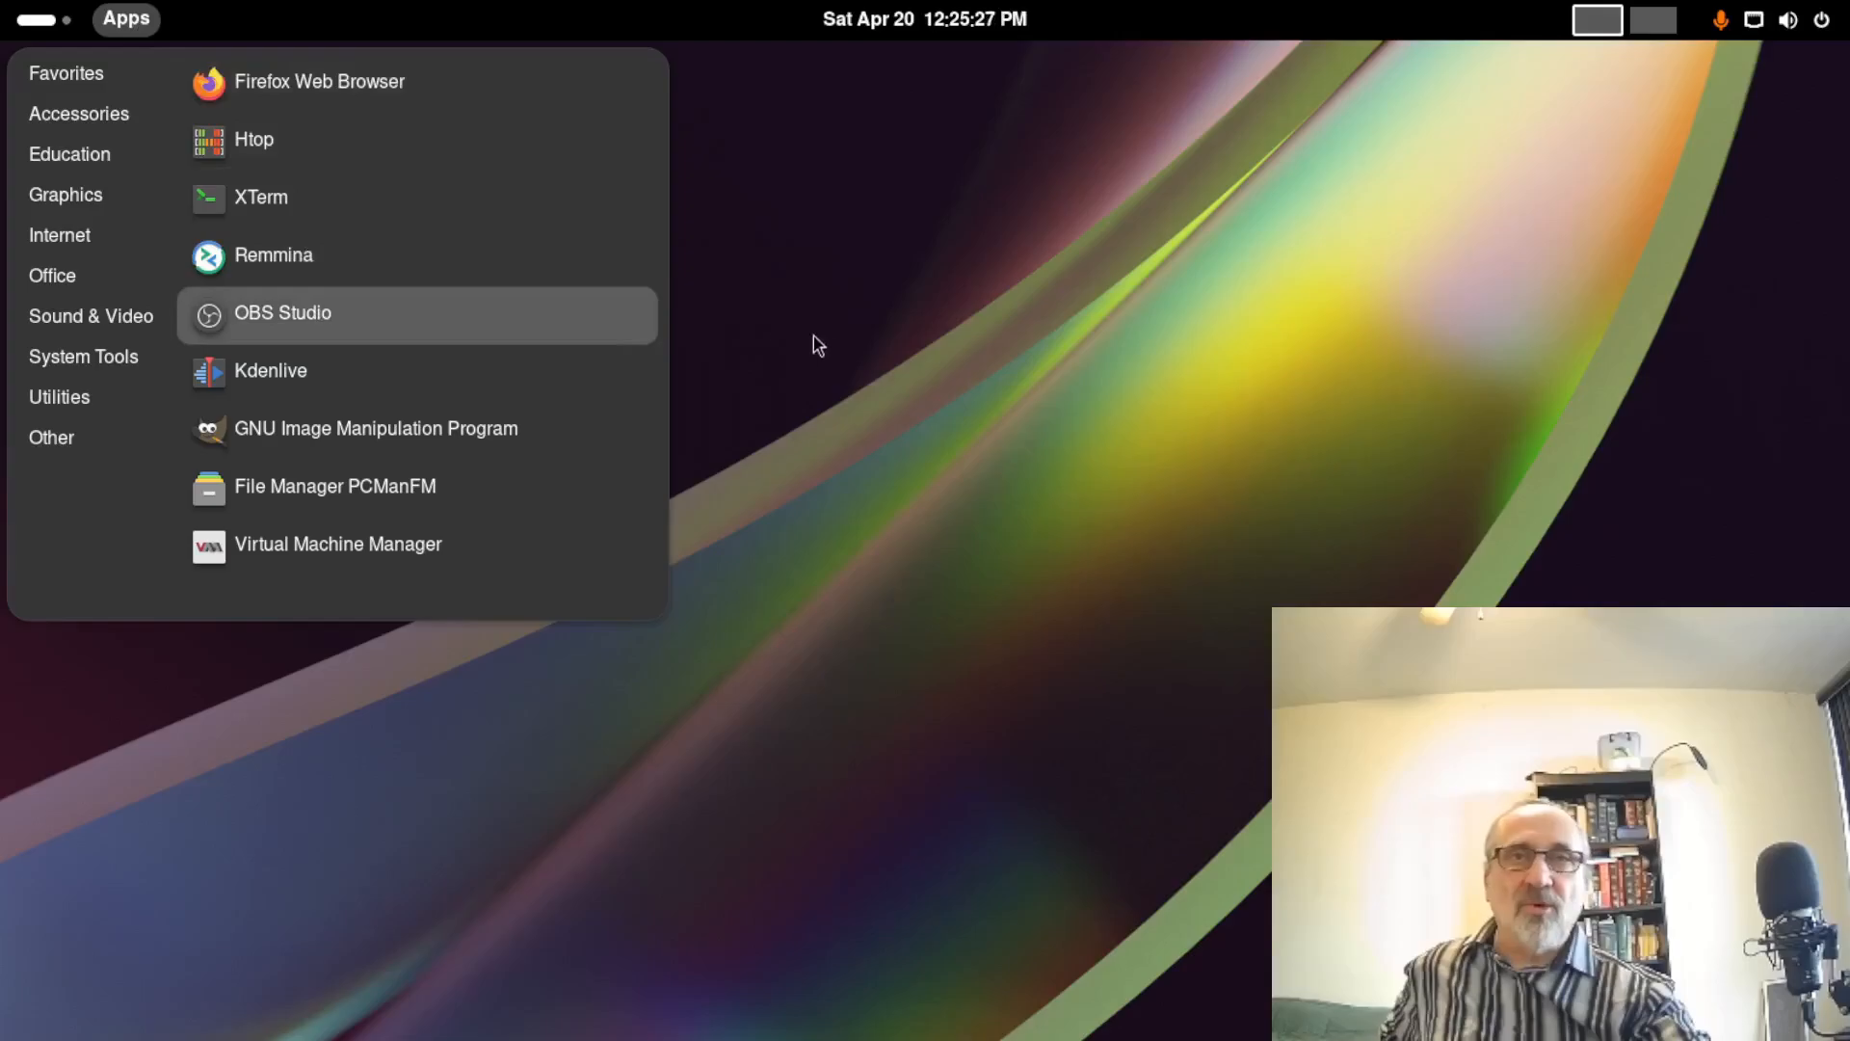
pyautogui.click(940, 248)
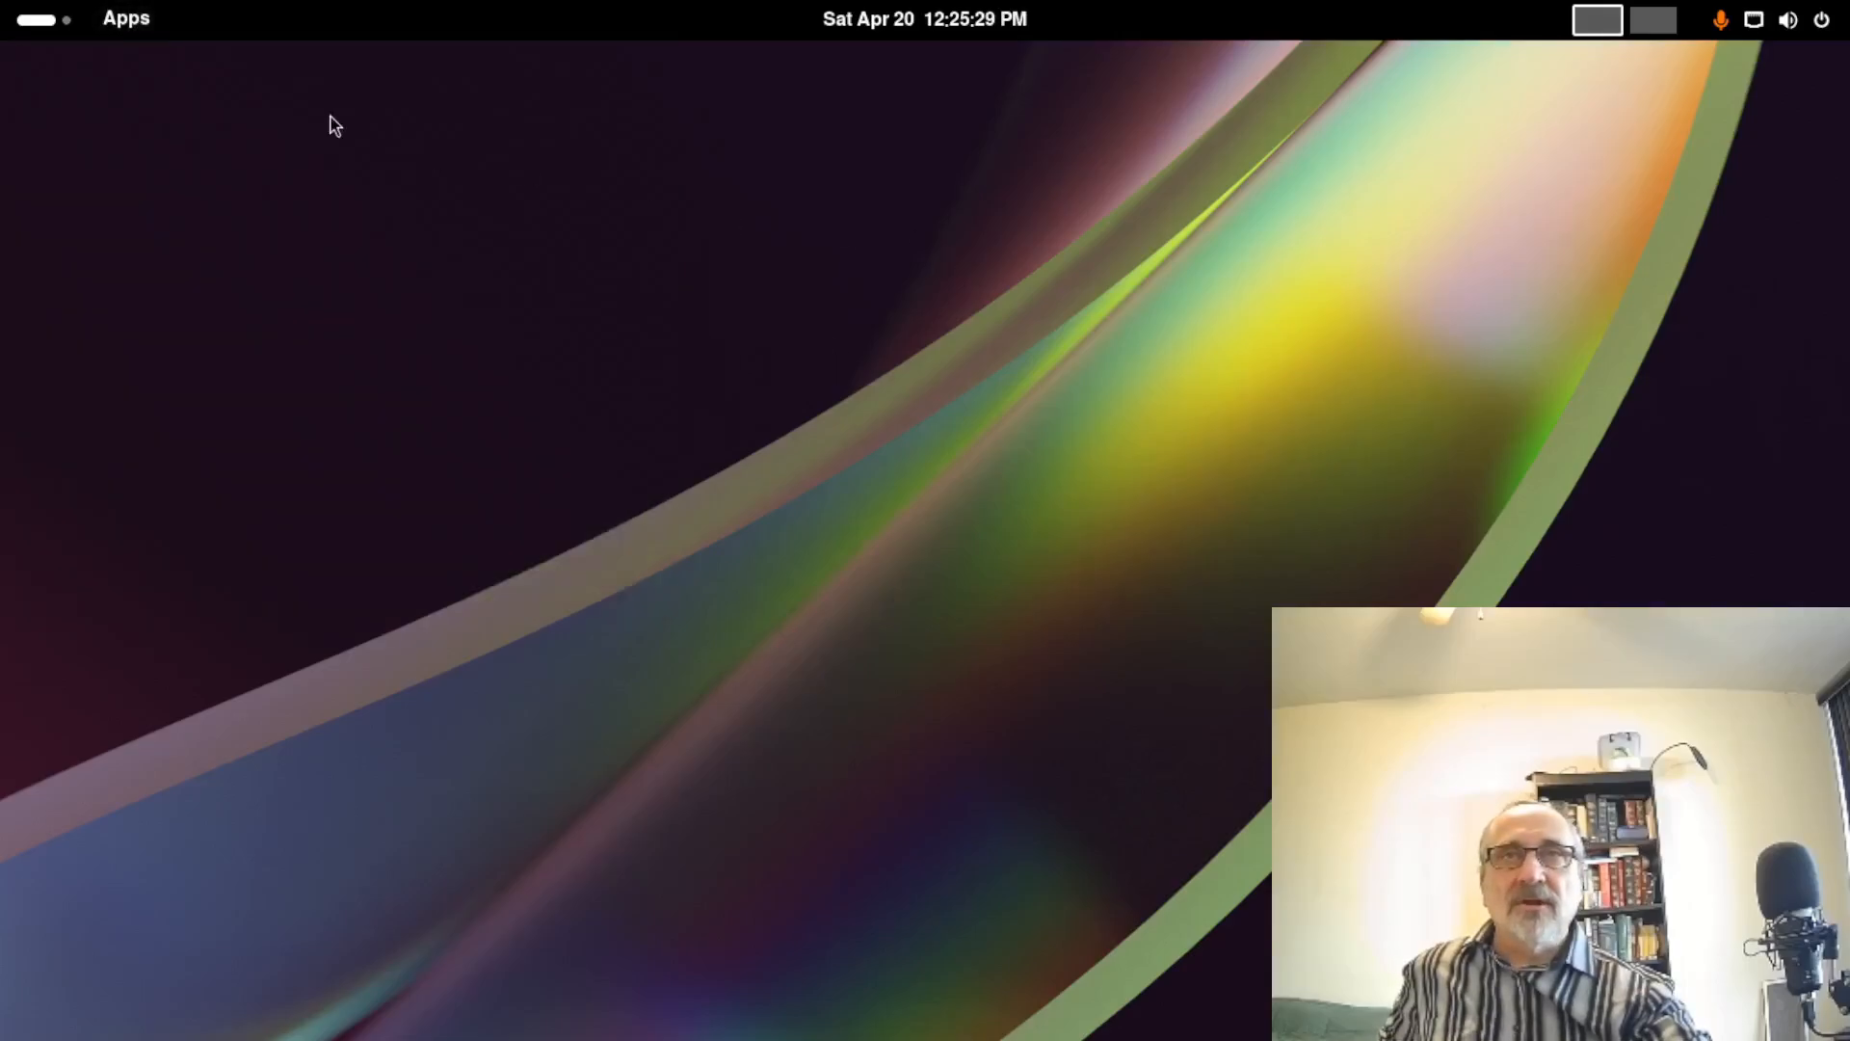
pyautogui.click(26, 25)
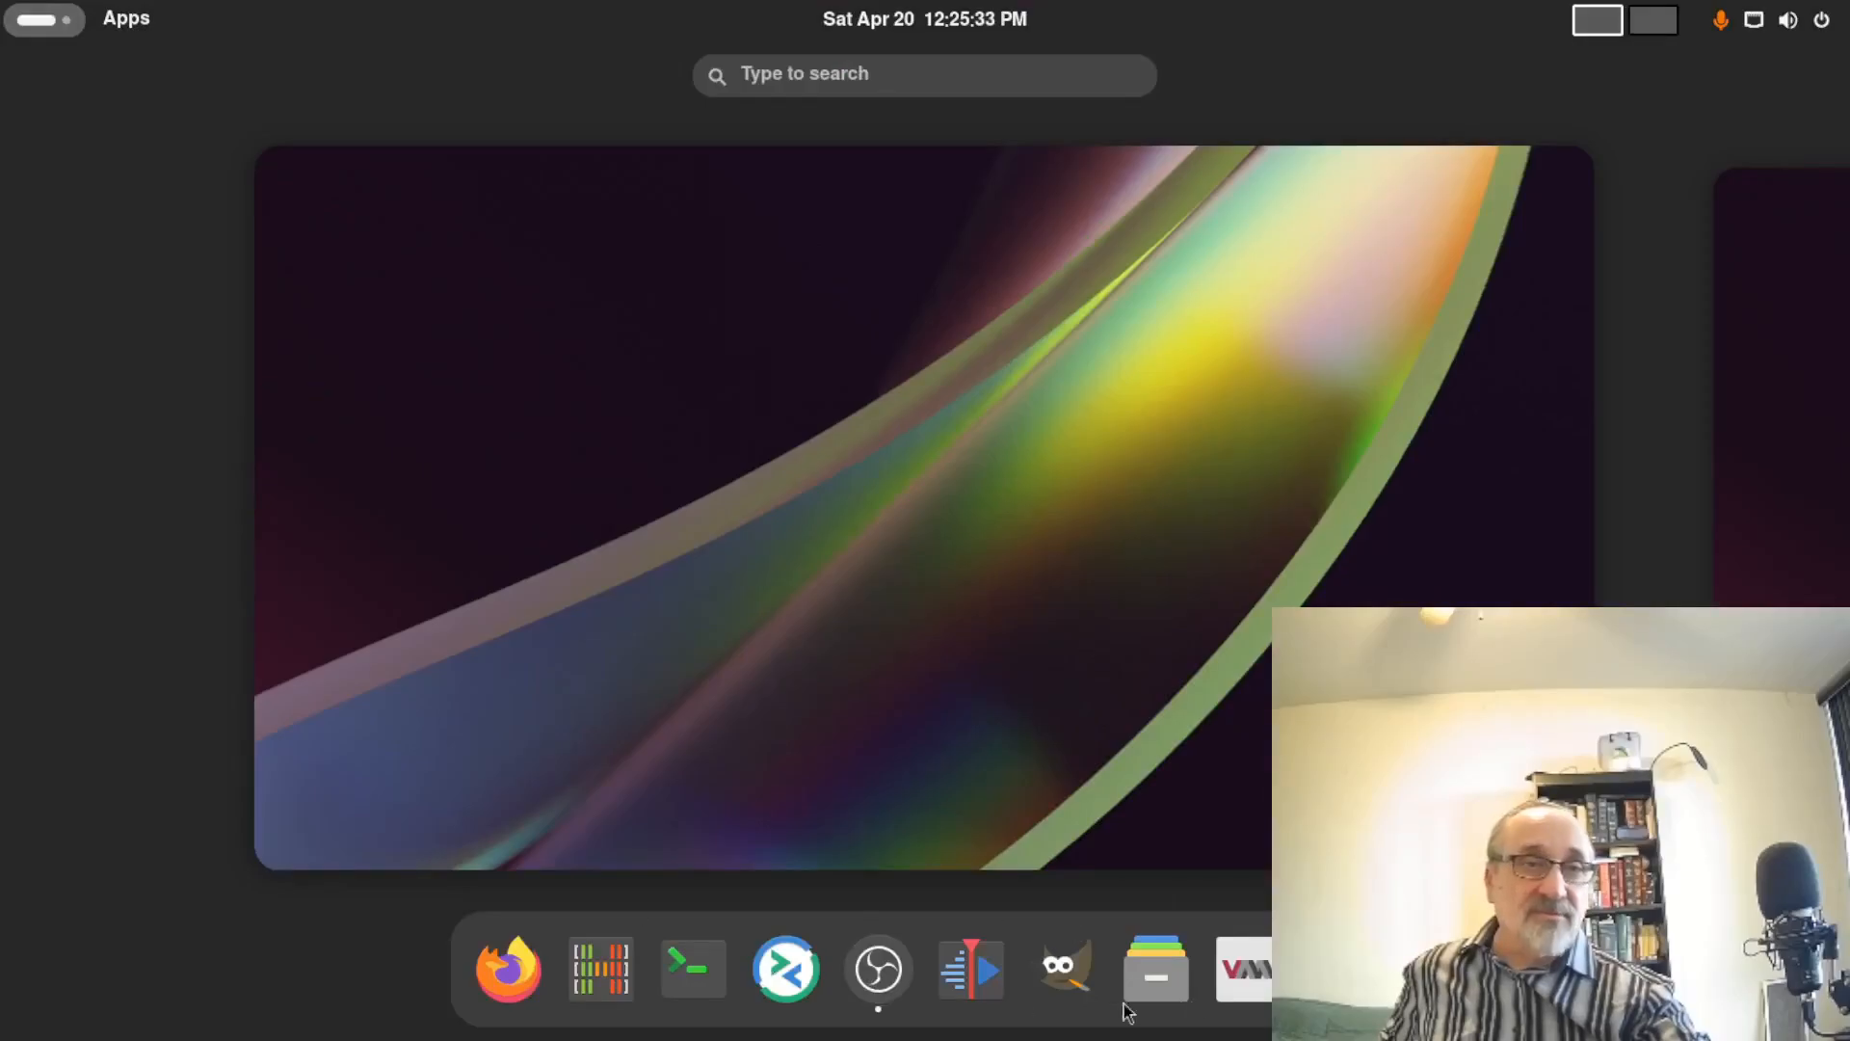
pyautogui.click(1340, 969)
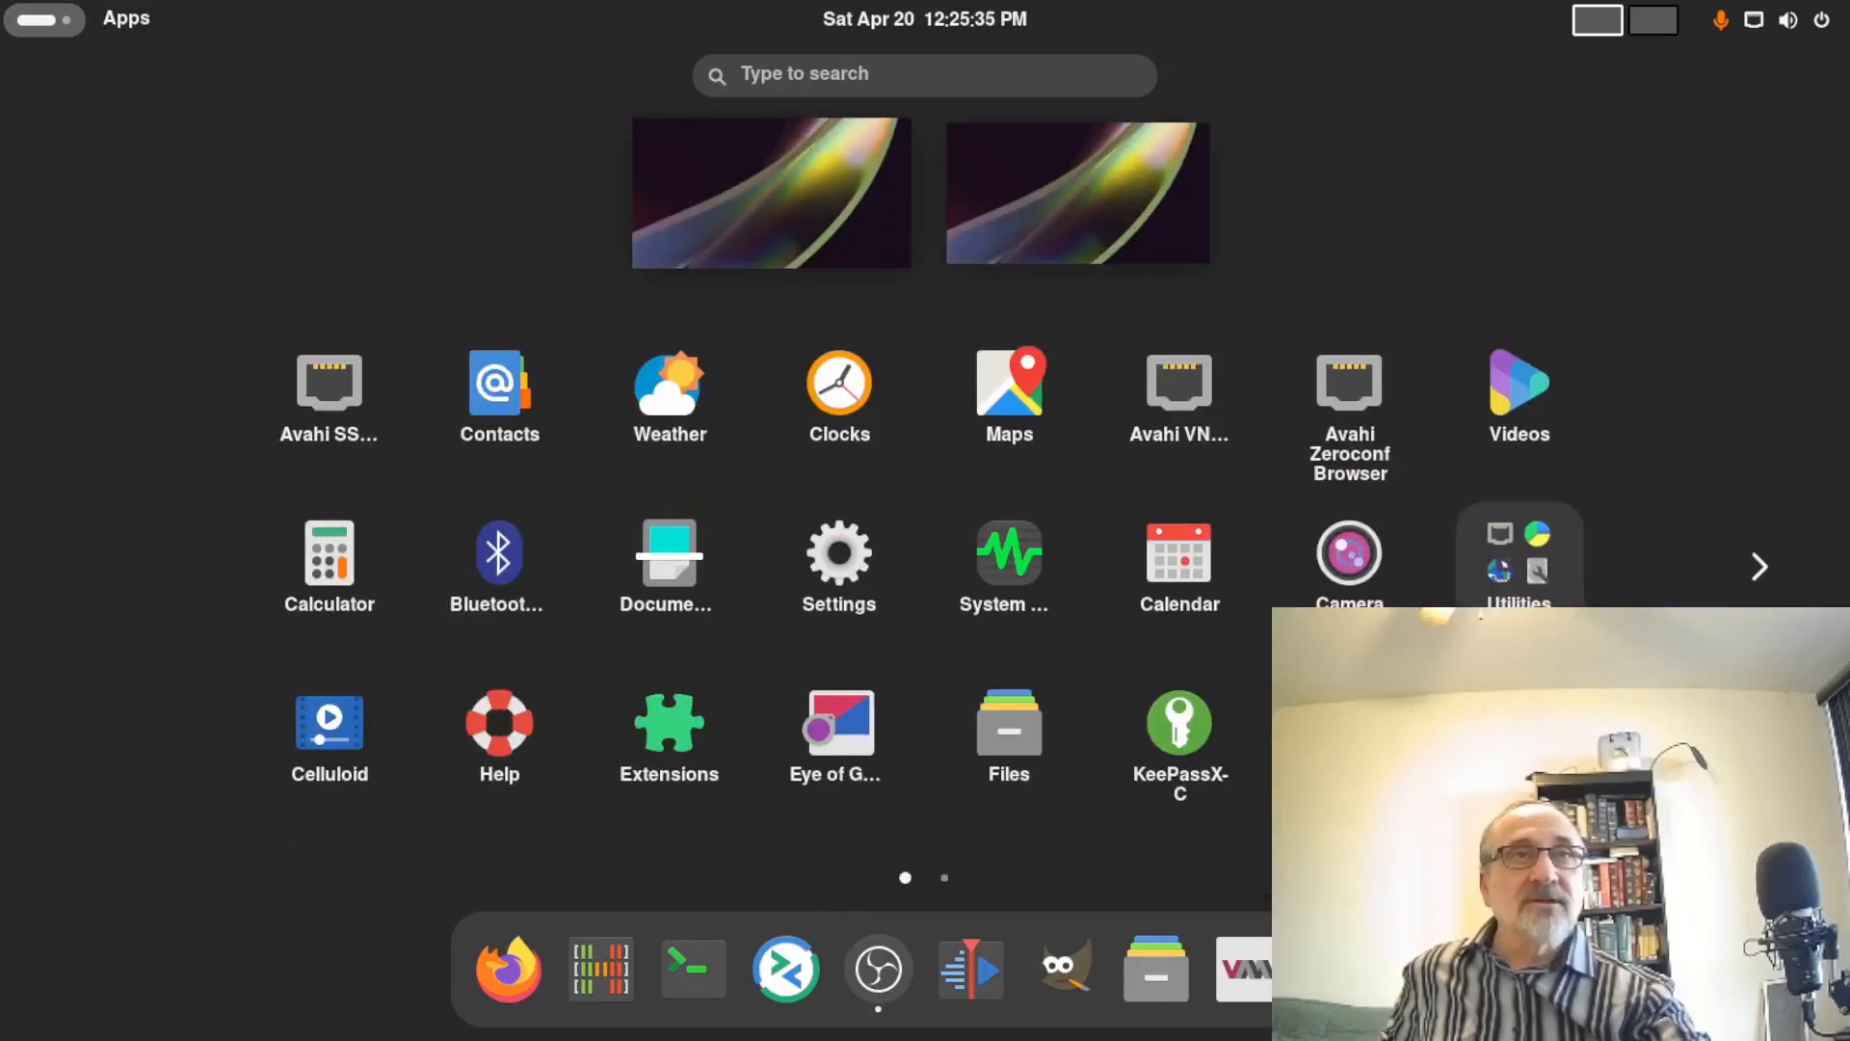
pyautogui.click(1763, 565)
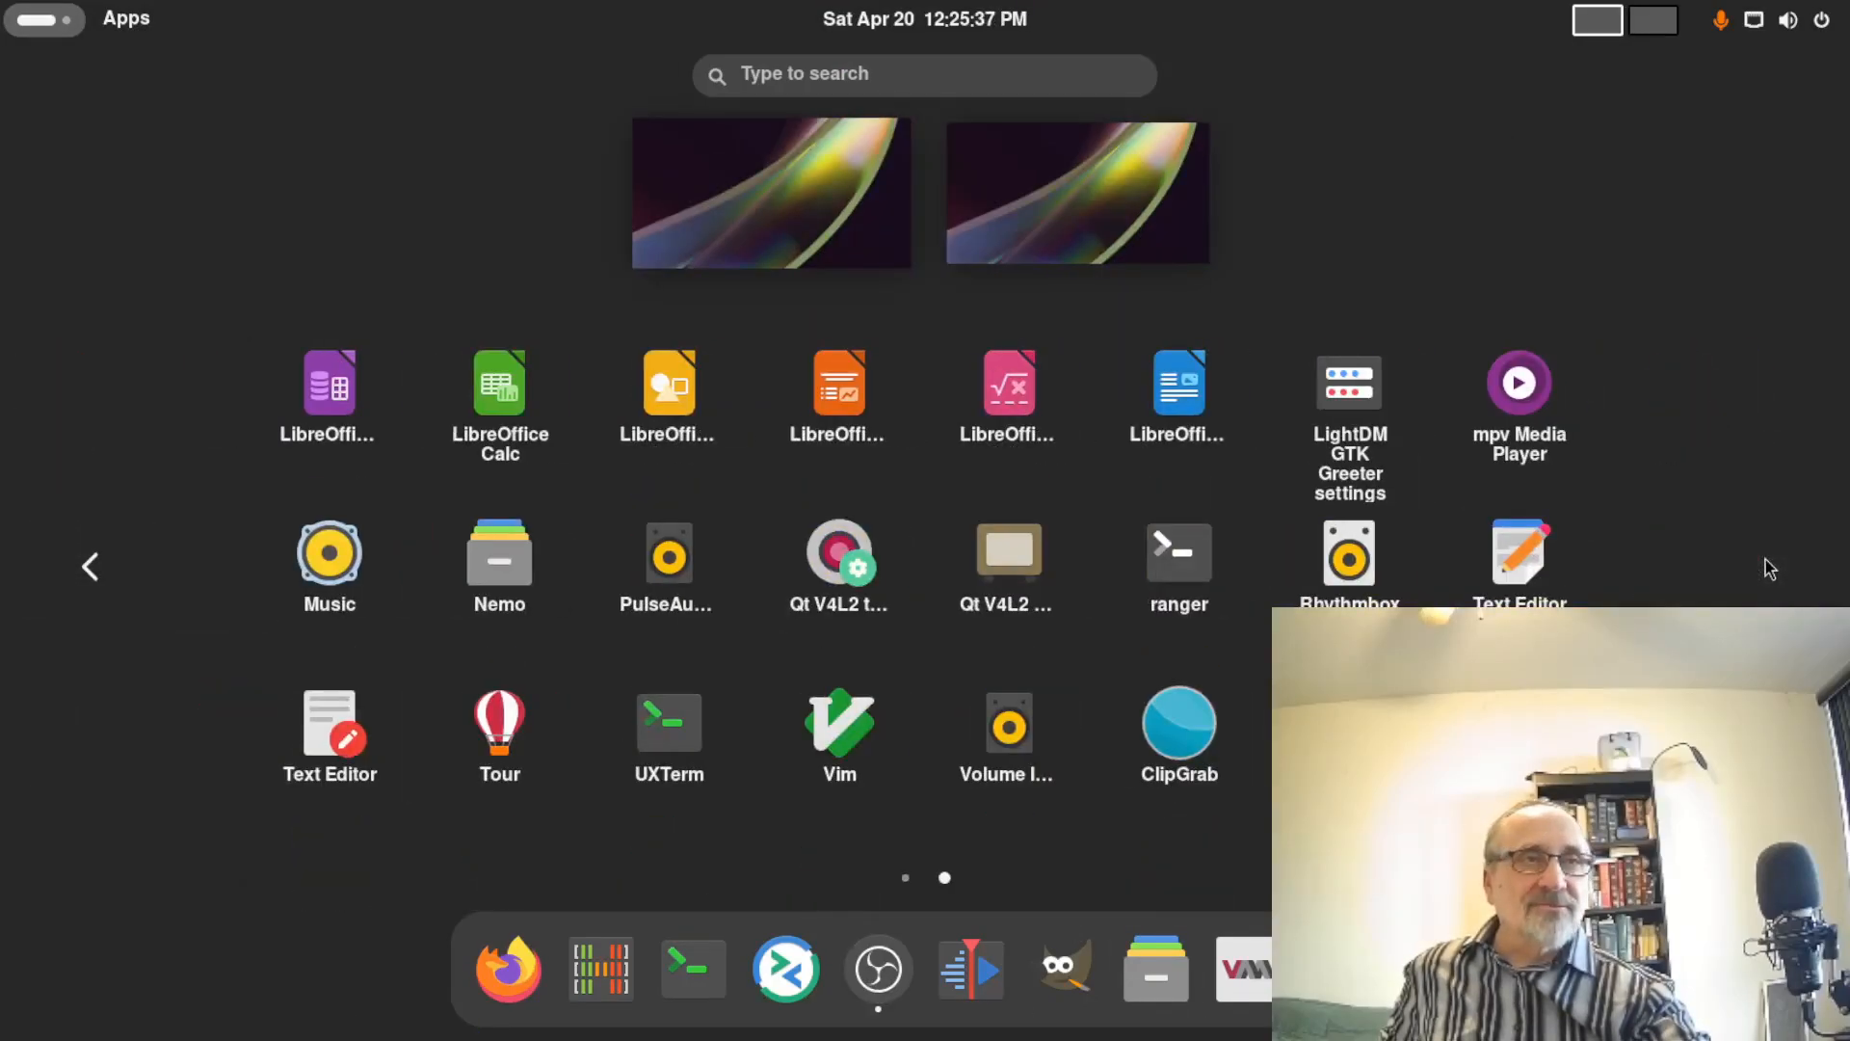
pyautogui.click(91, 569)
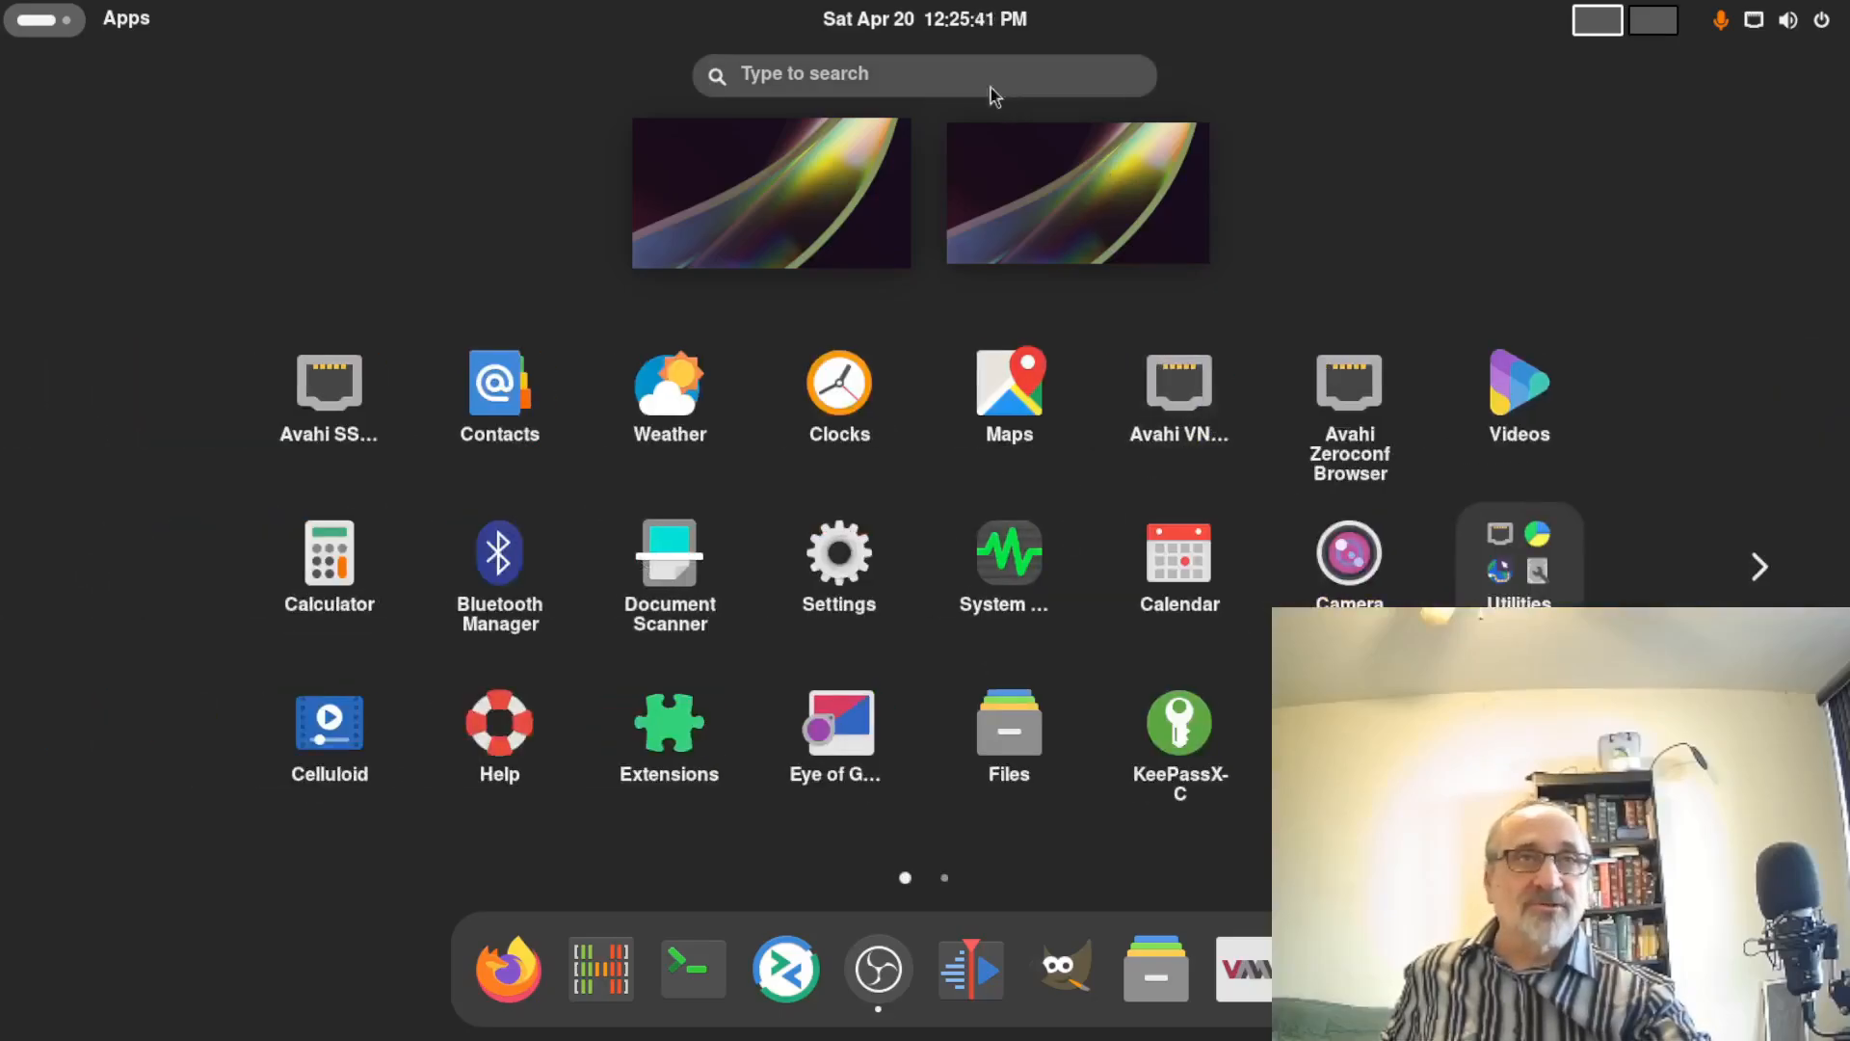
# Search the activities overview for "pcmanfm" and launch File Manager PCManFM
pyautogui.click(982, 76)
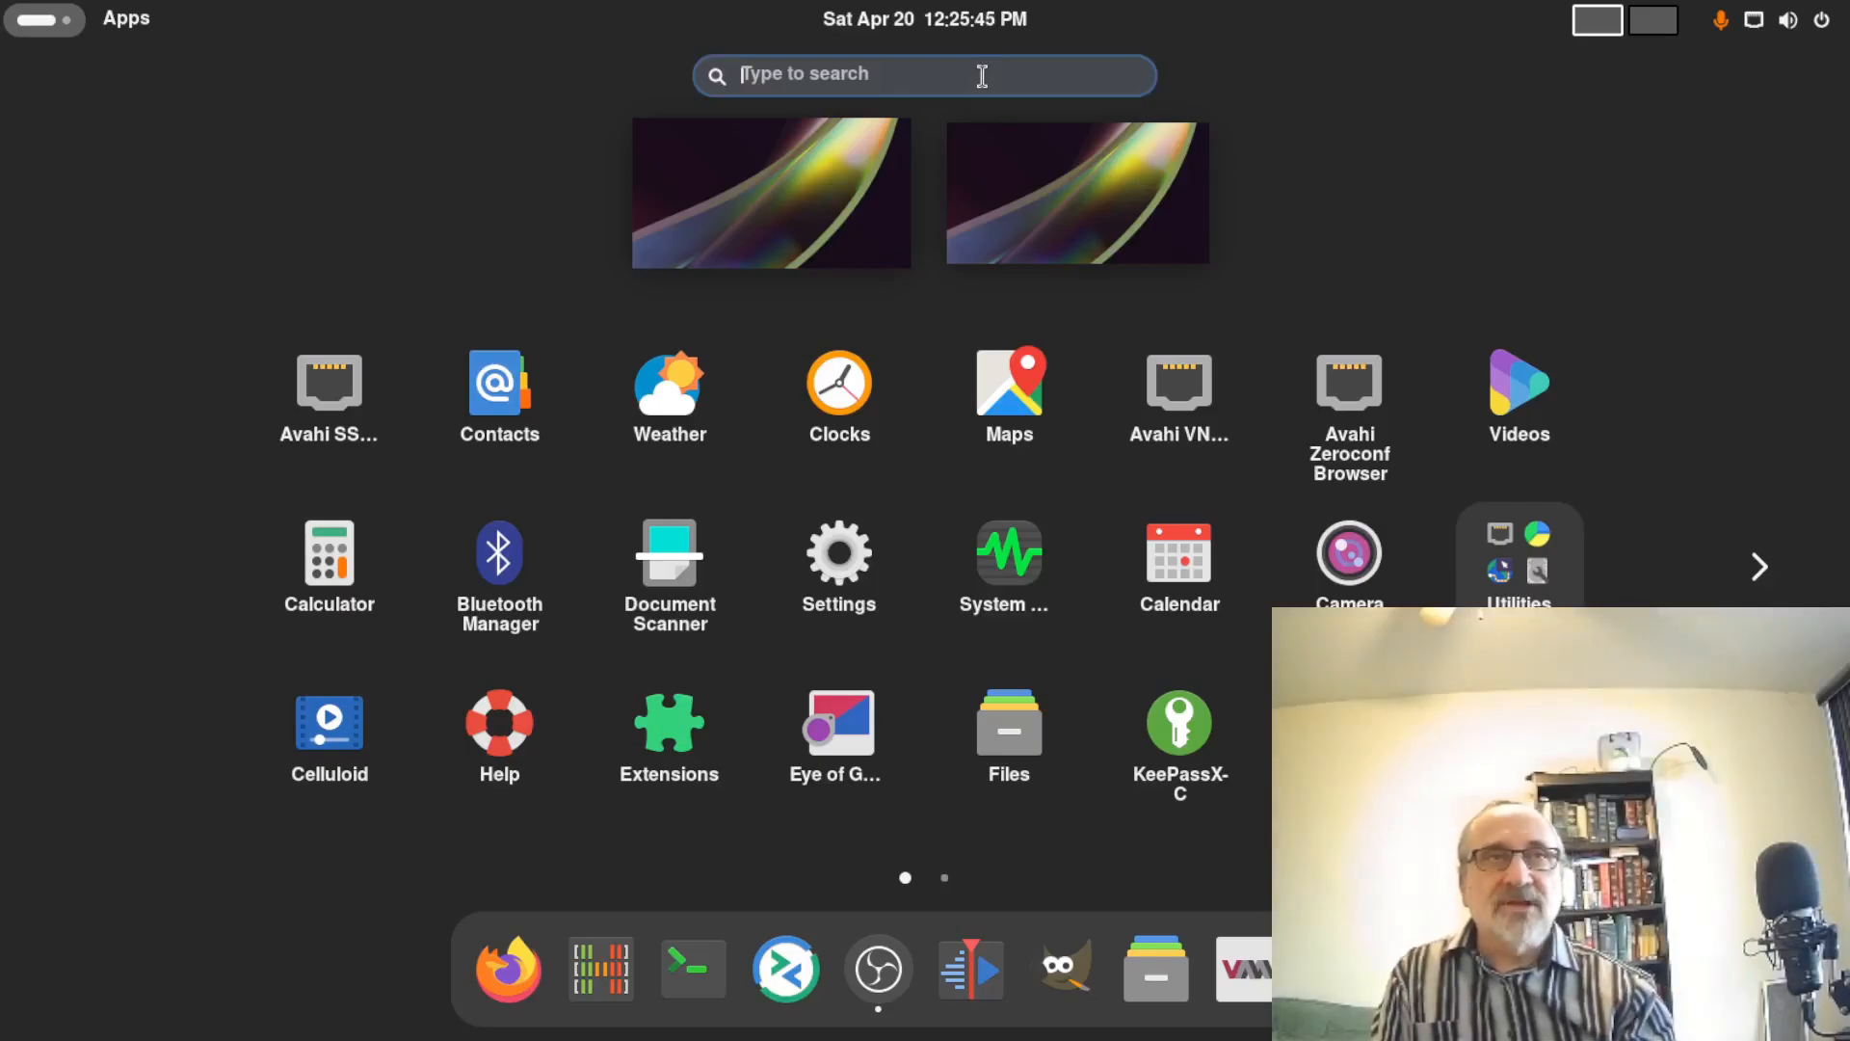
pyautogui.write('pcmanfm')
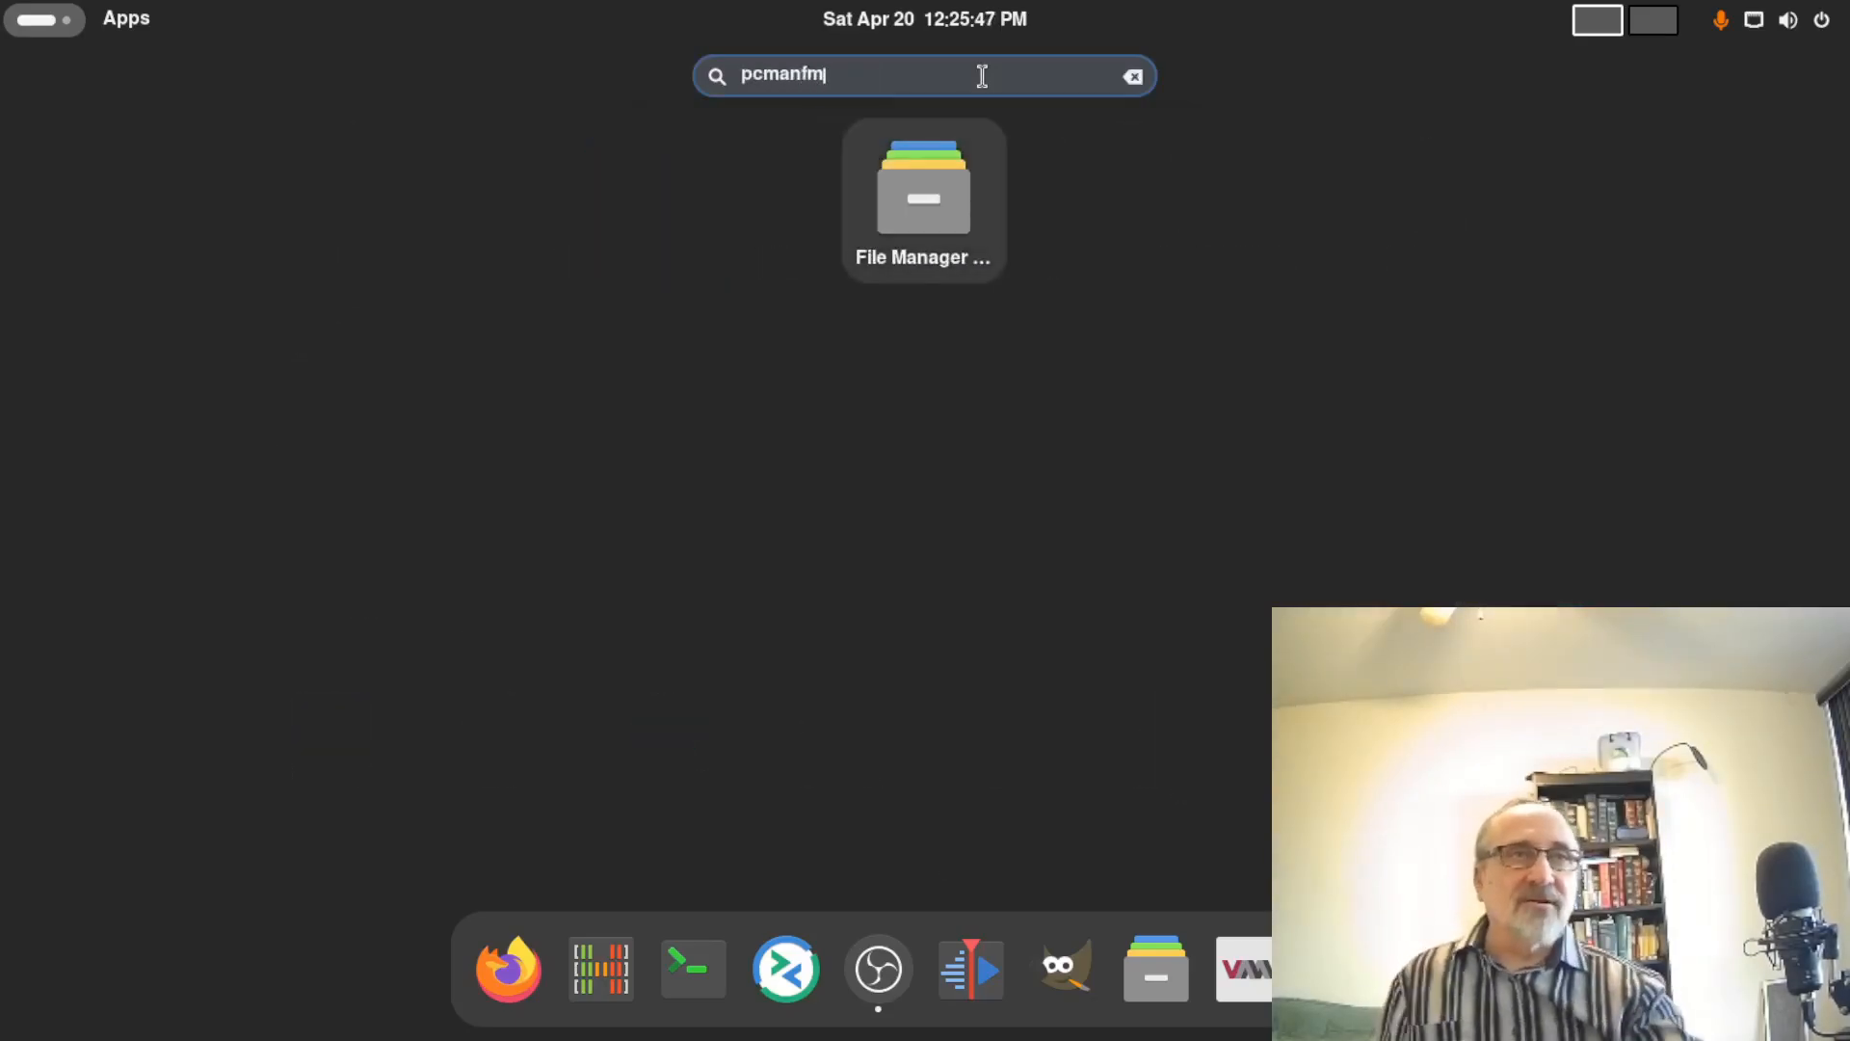
pyautogui.click(925, 212)
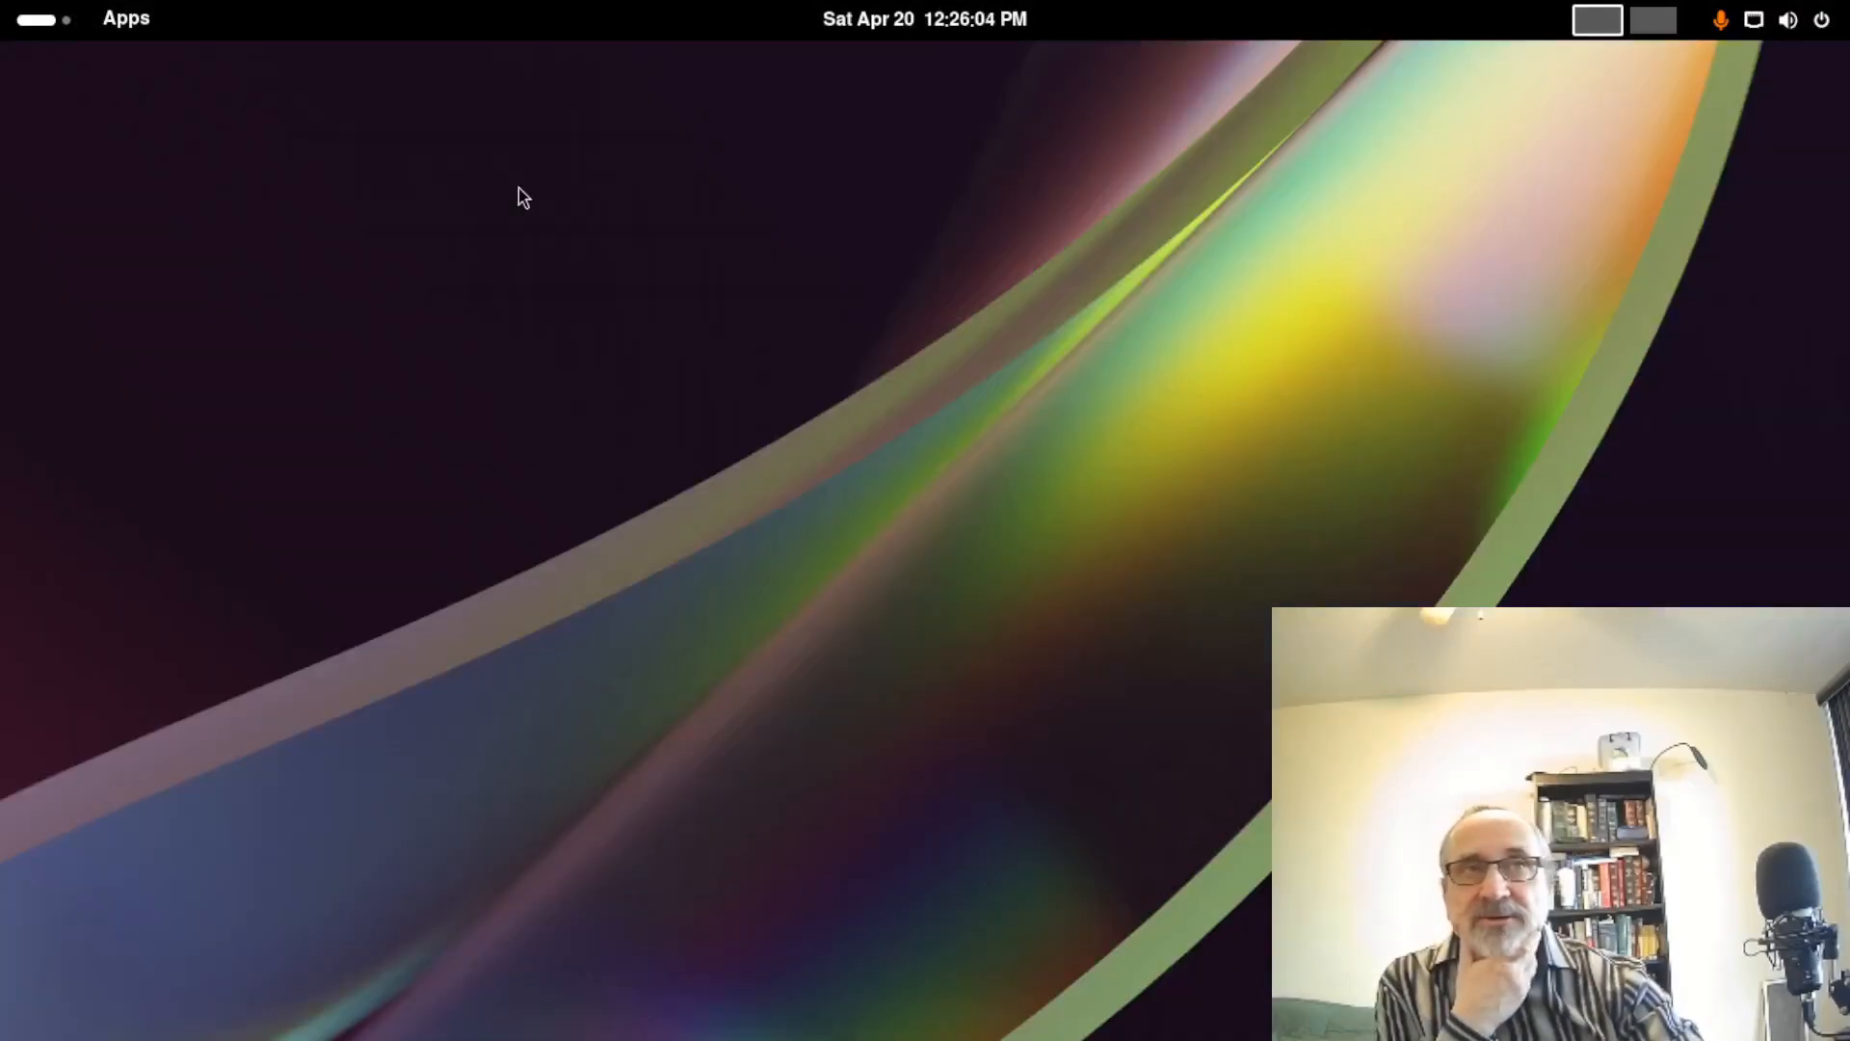
# Open the system settings from the desktop and look through the Displays, Sound and Power pages
pyautogui.rightClick(518, 188)
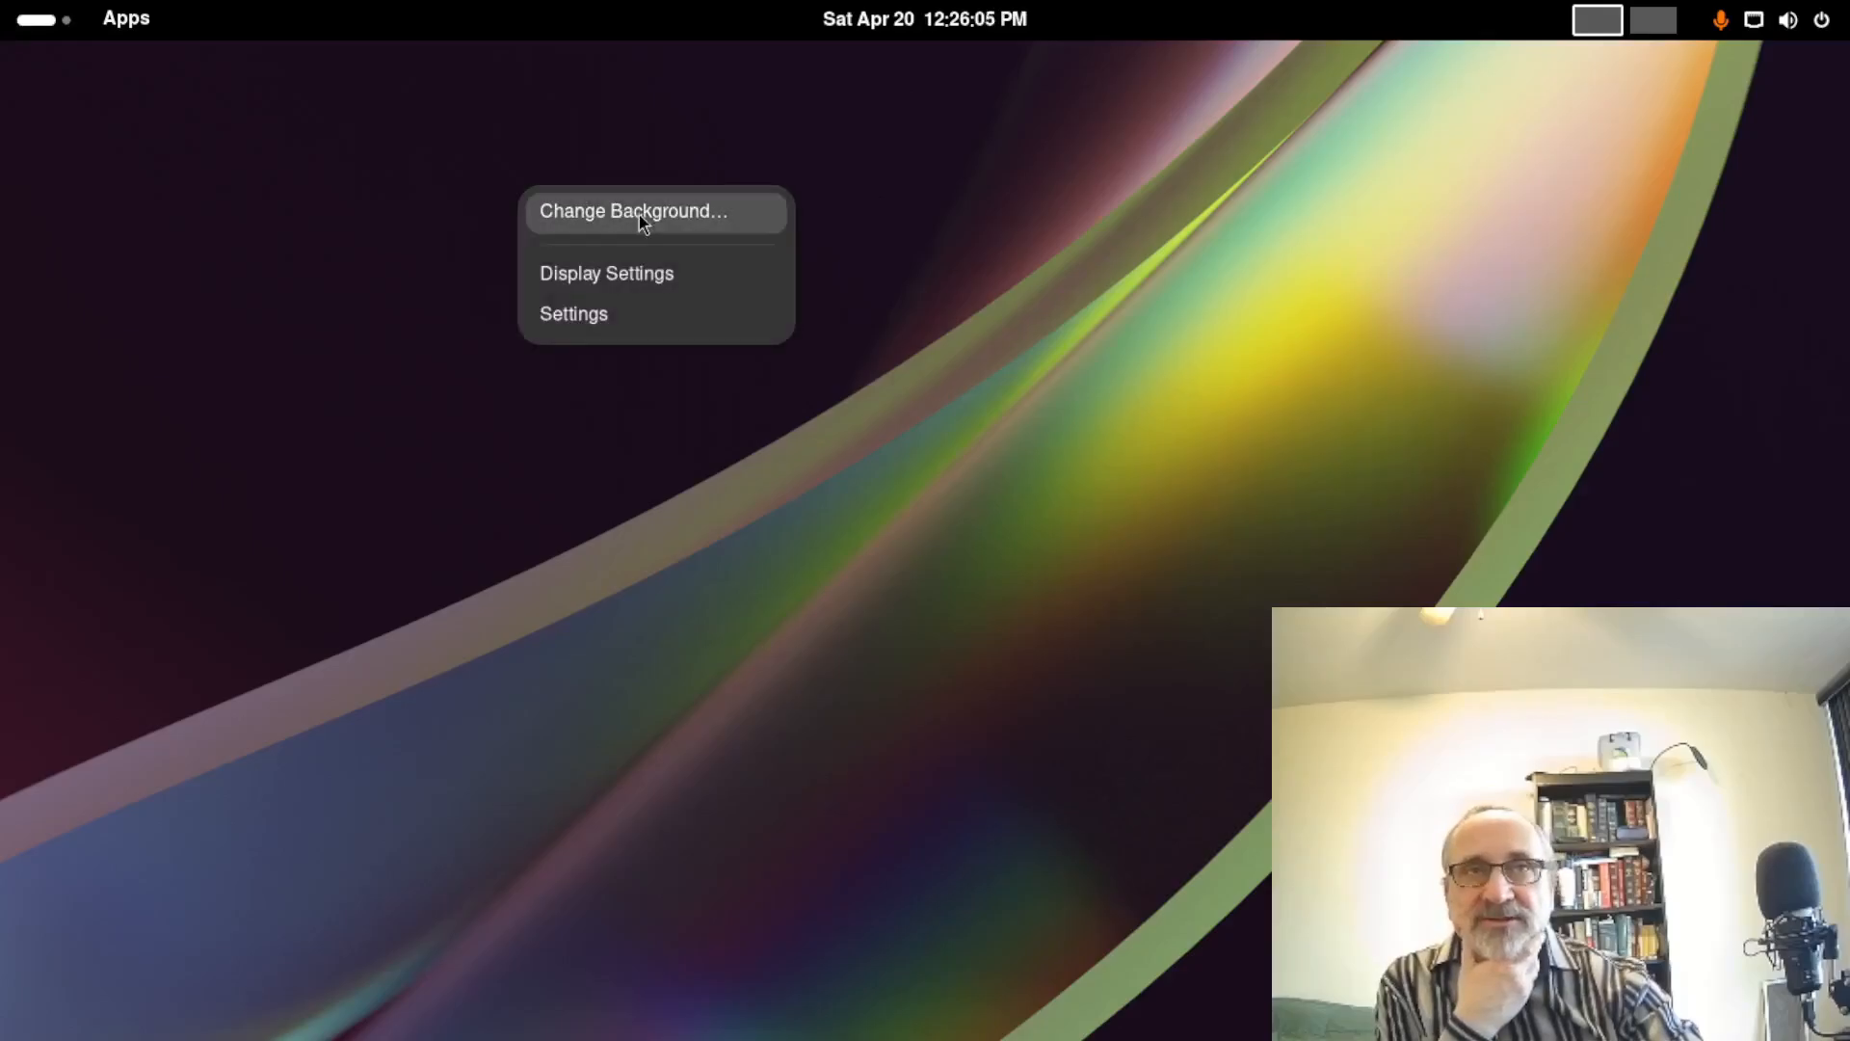
pyautogui.click(611, 316)
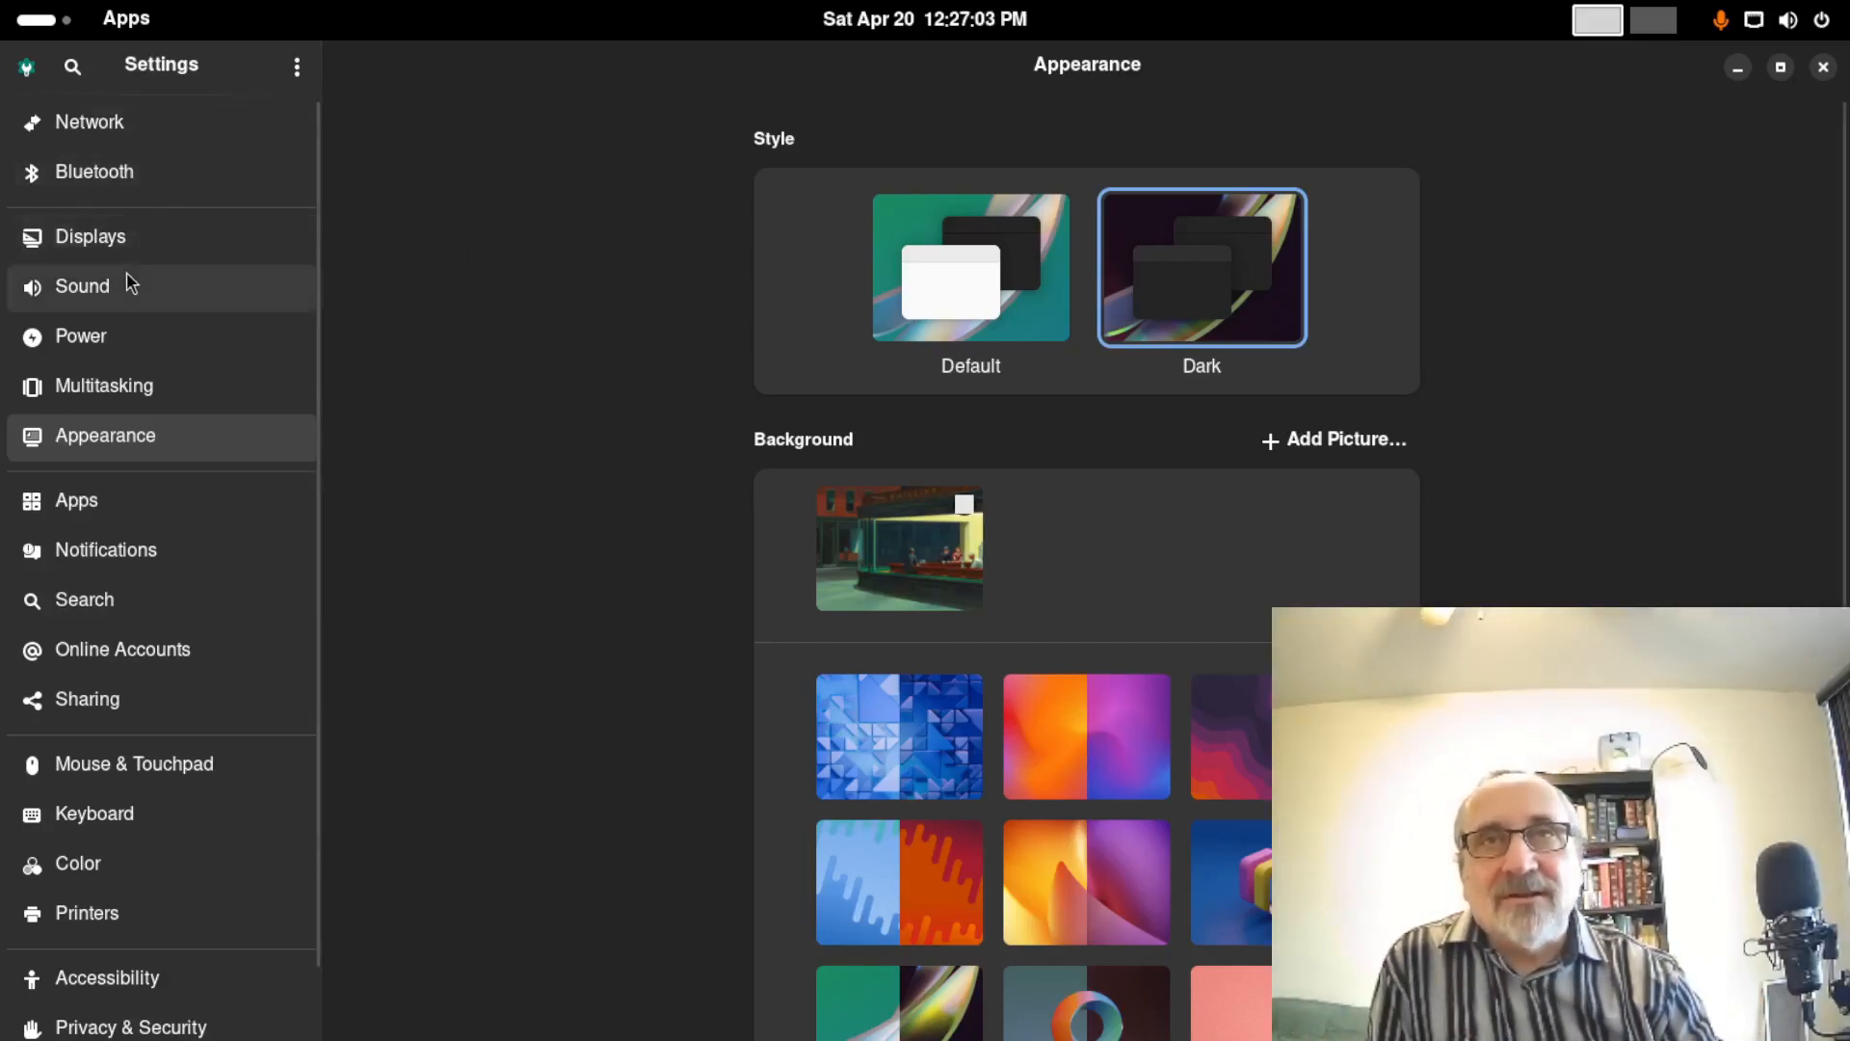
pyautogui.click(144, 238)
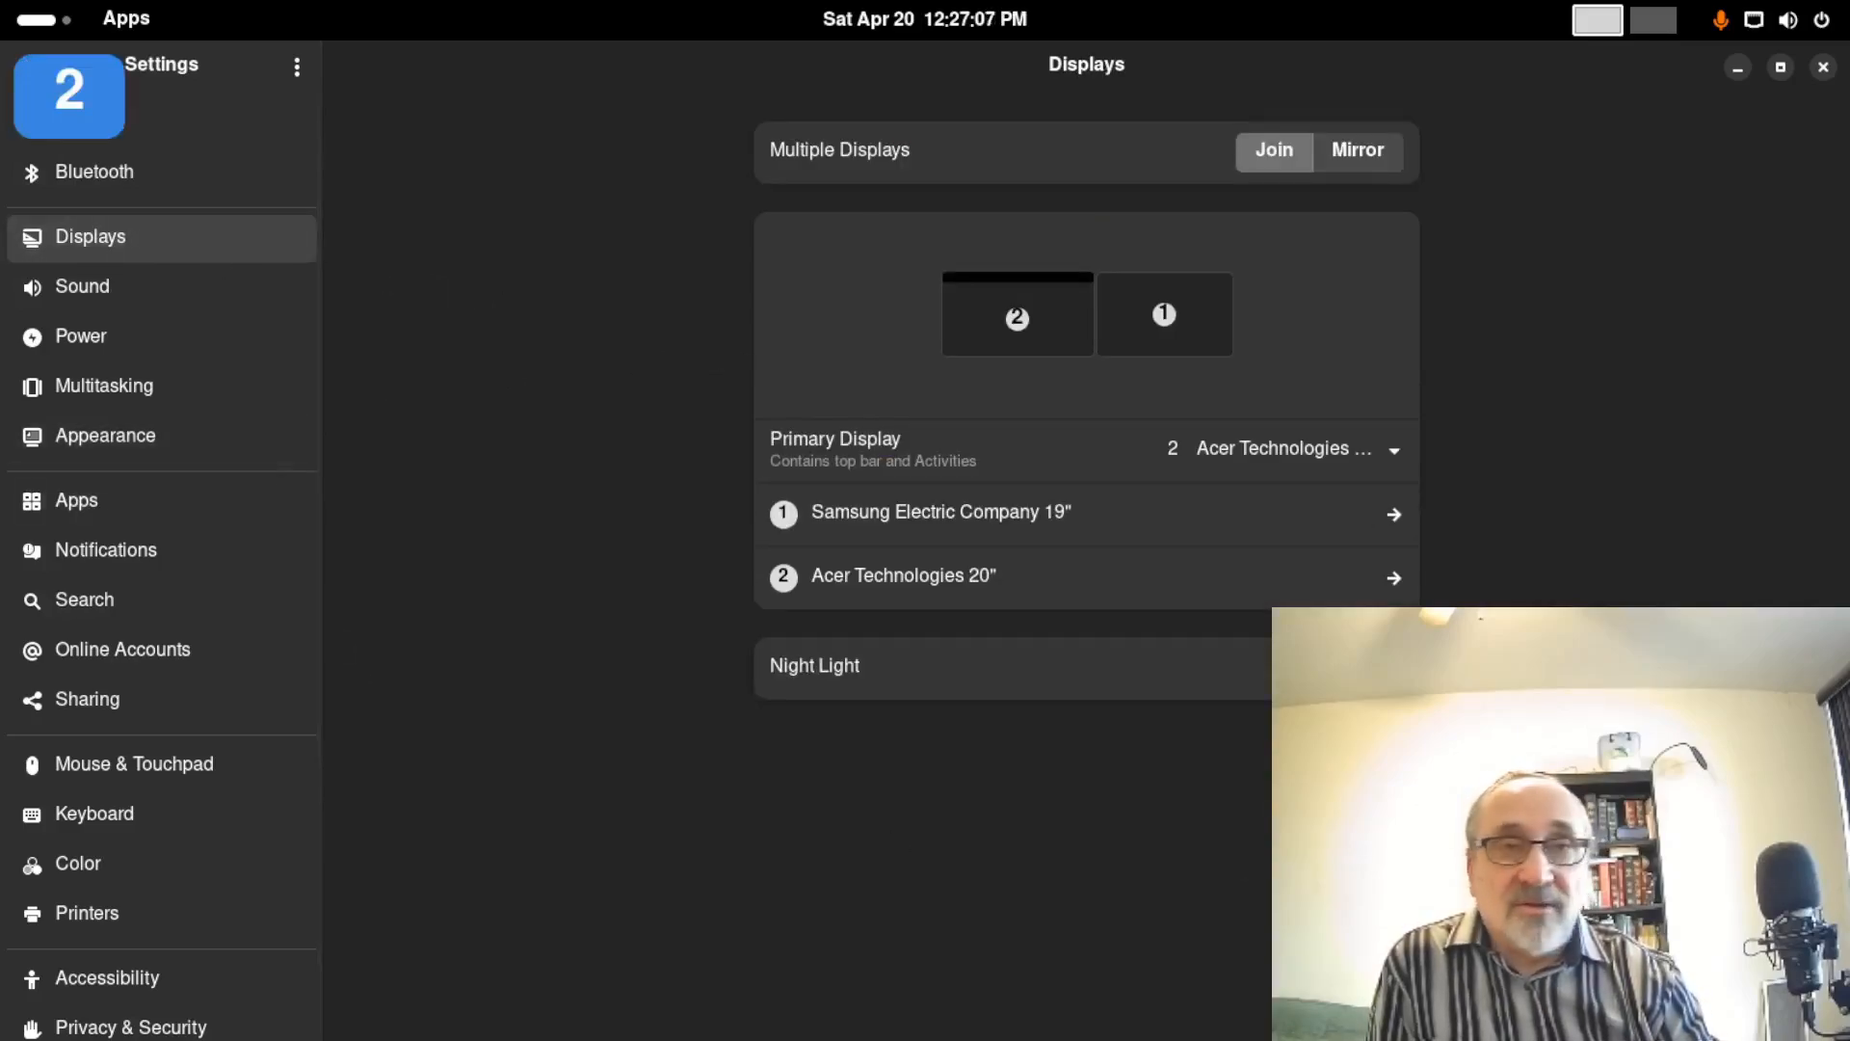
pyautogui.click(130, 294)
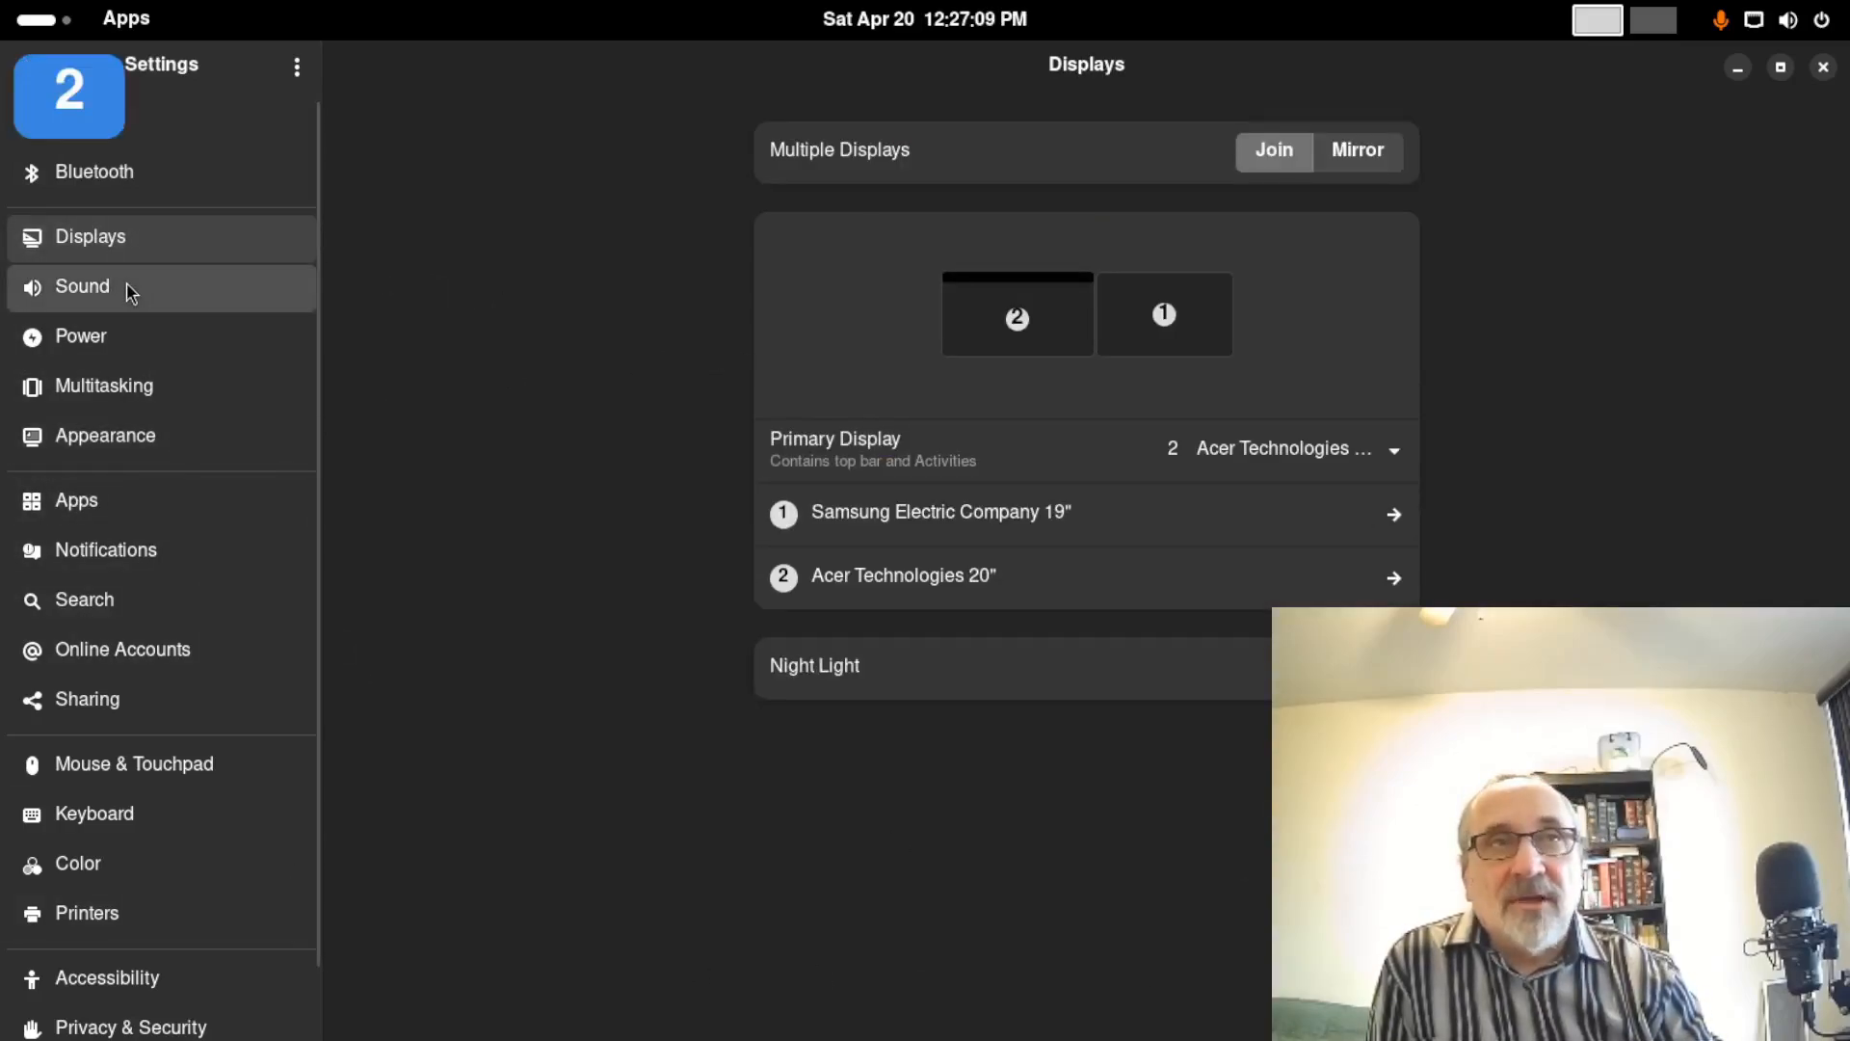
pyautogui.click(124, 345)
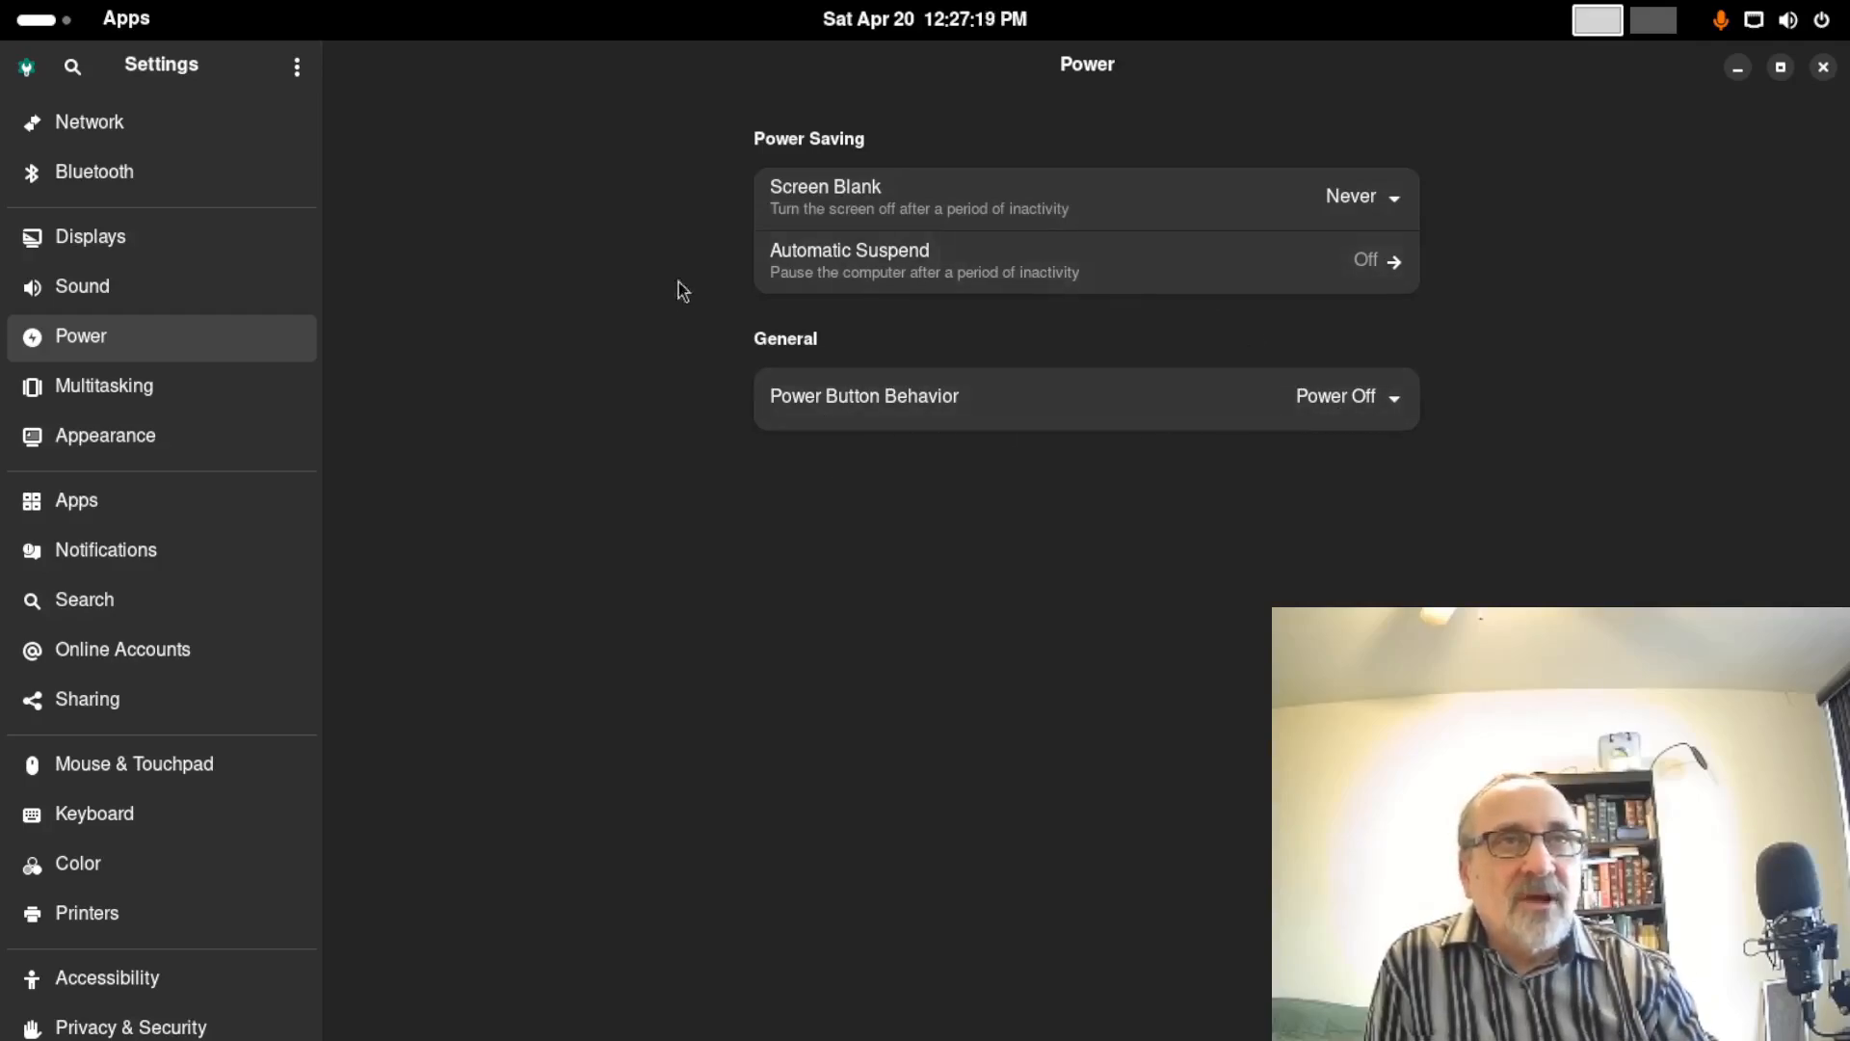
# Examine the Multitasking settings down to the multi-monitor options, switching briefly to workspace 2 and back to workspace 1
pyautogui.click(158, 391)
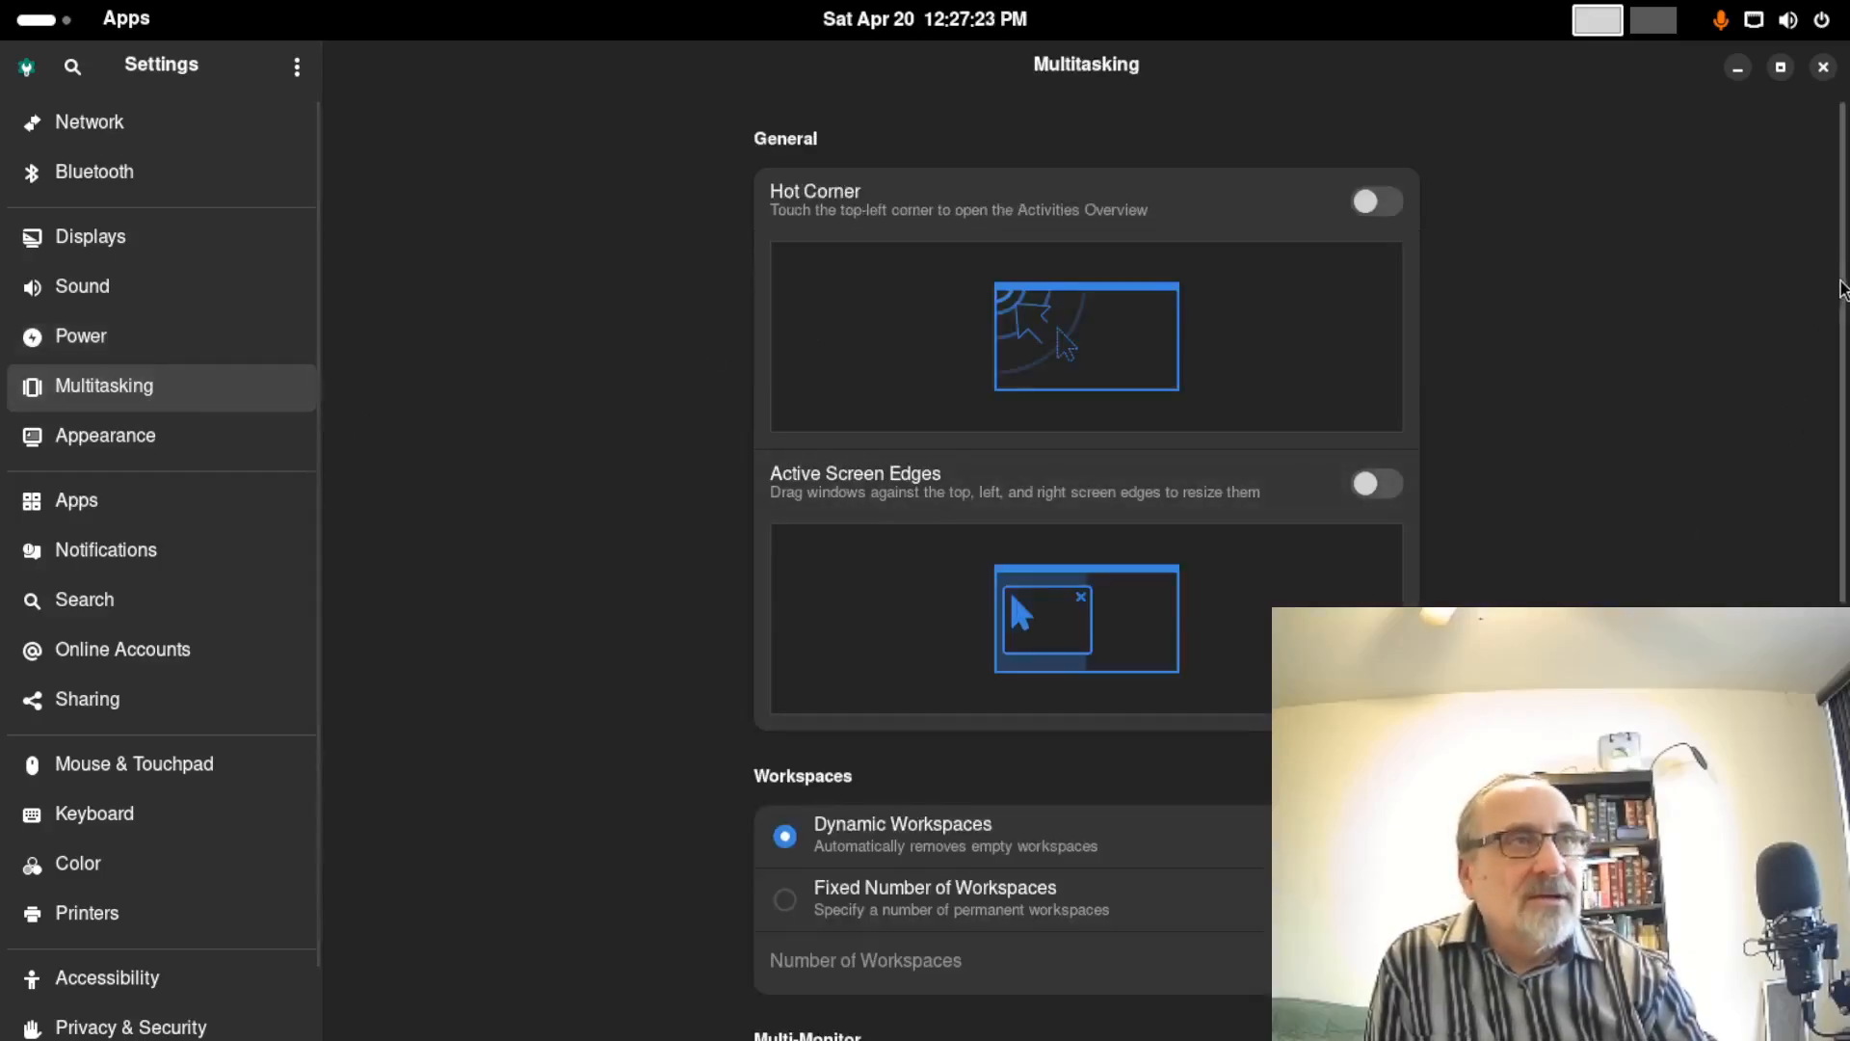
pyautogui.click(1653, 20)
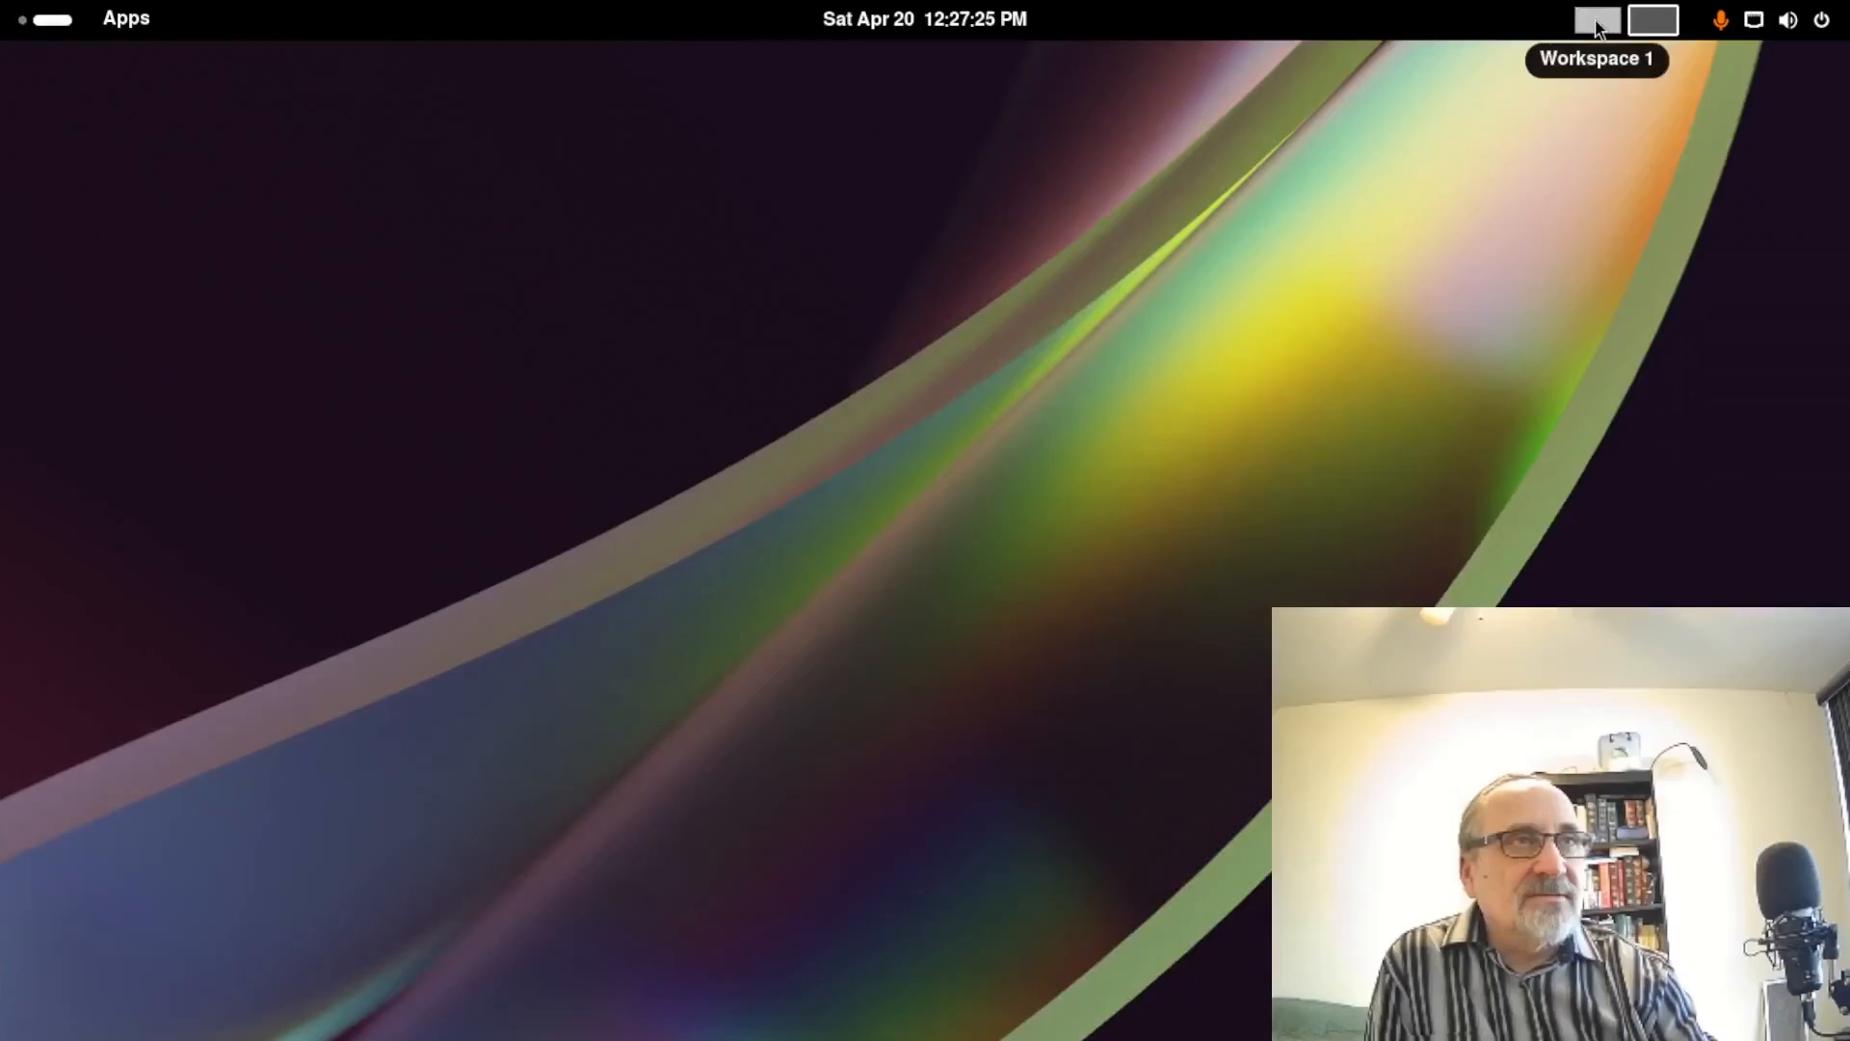
pyautogui.click(1597, 23)
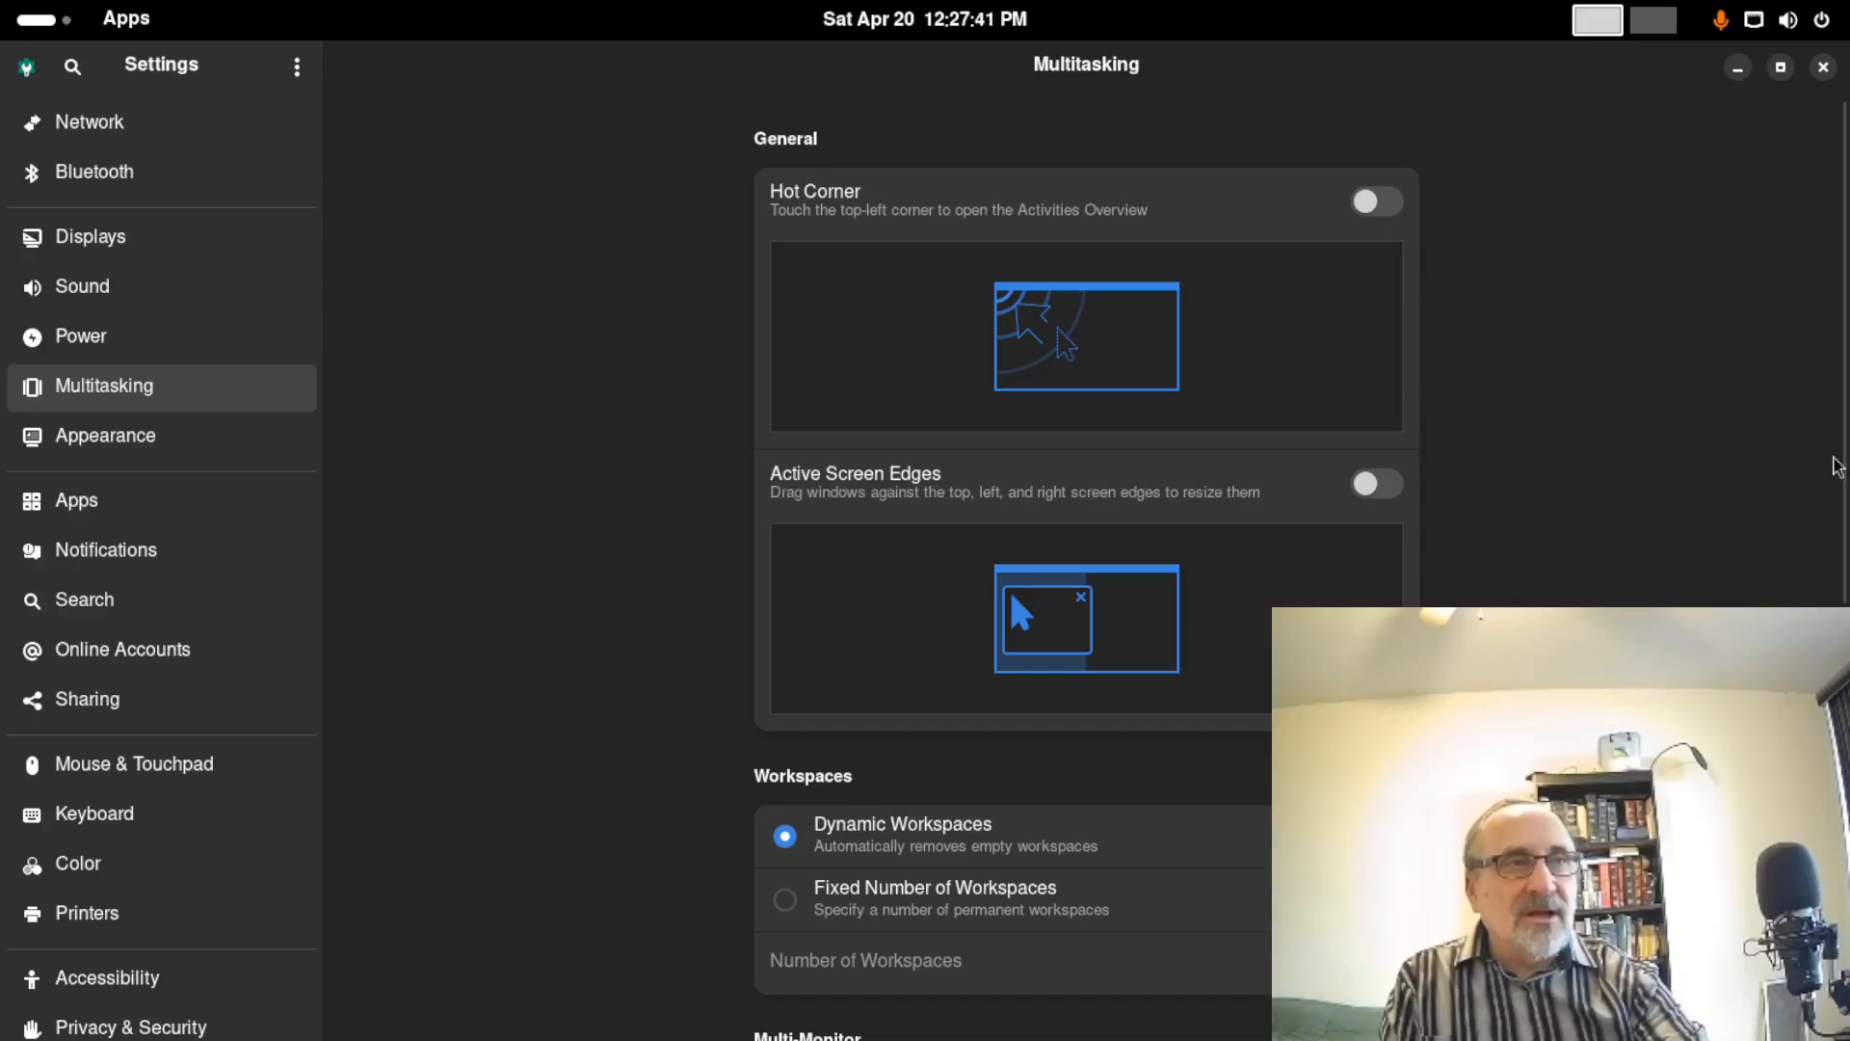
pyautogui.moveTo(1842, 468); pyautogui.dragTo(1842, 897)
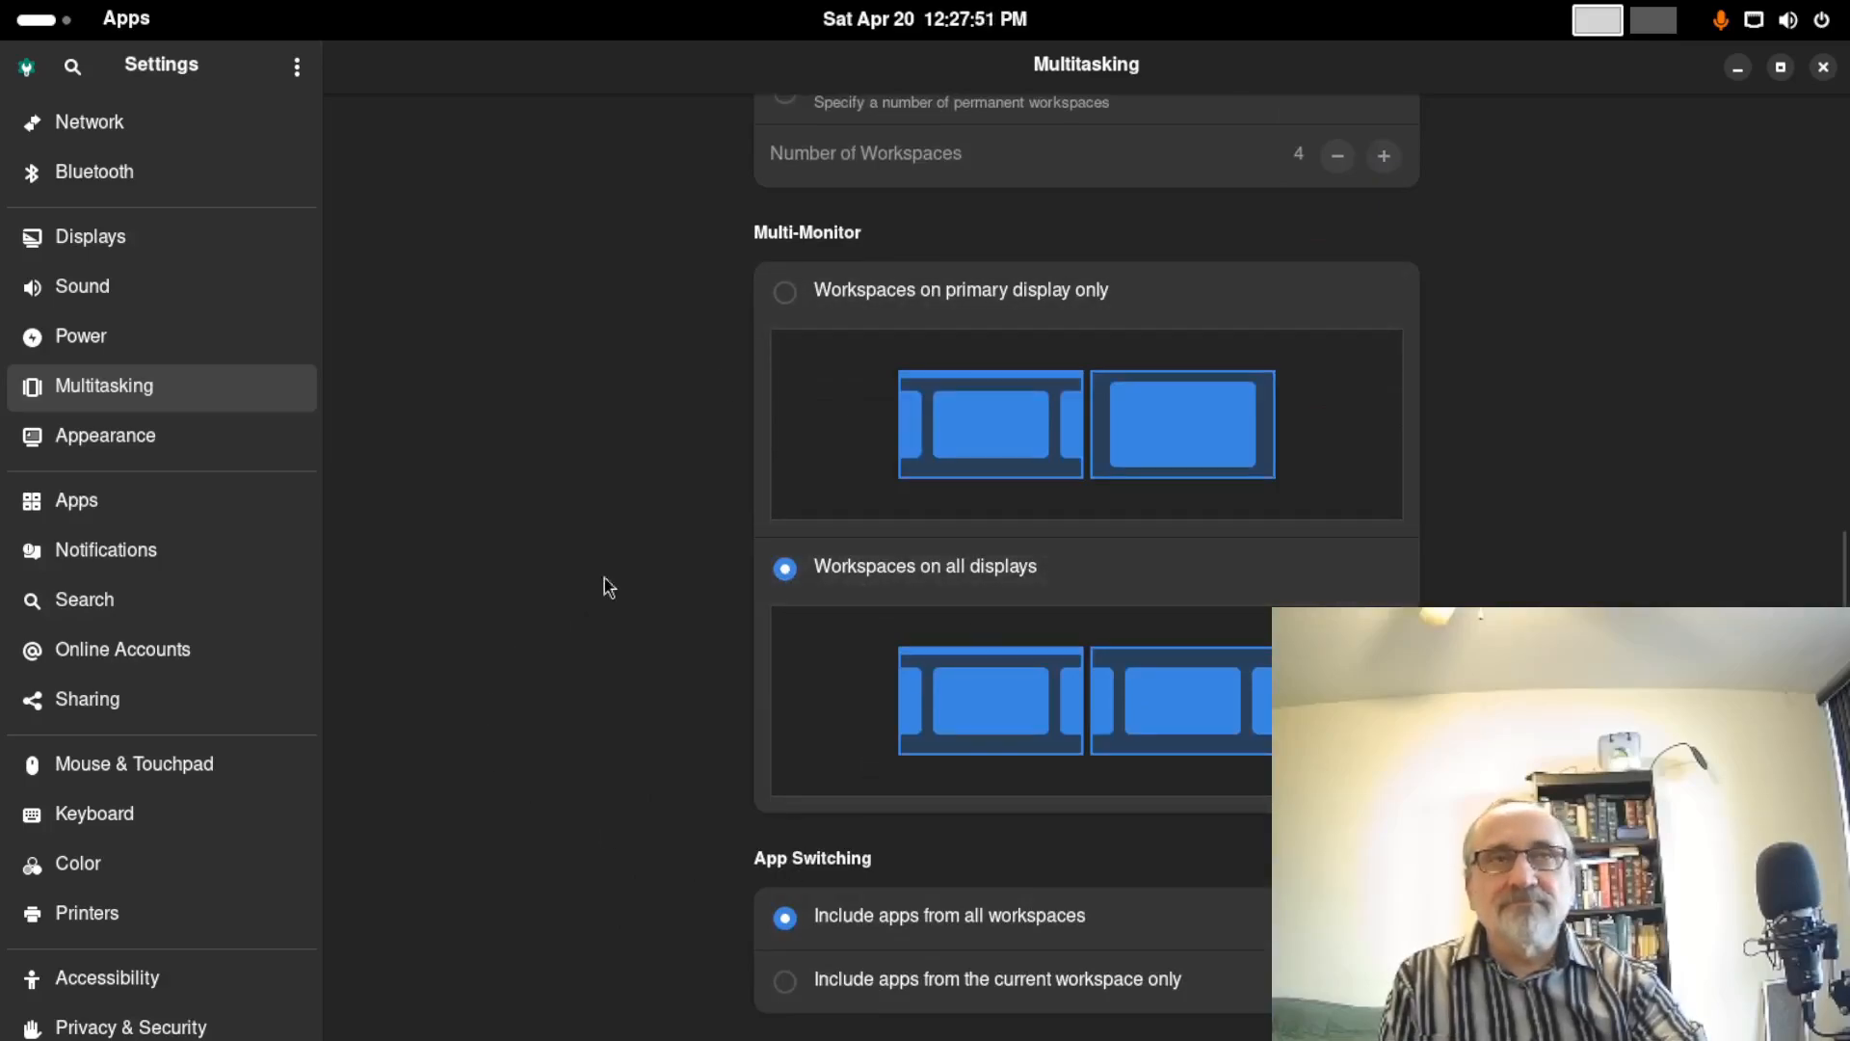
# Review the wallpapers on the Appearance page and the remaining settings categories
pyautogui.click(158, 434)
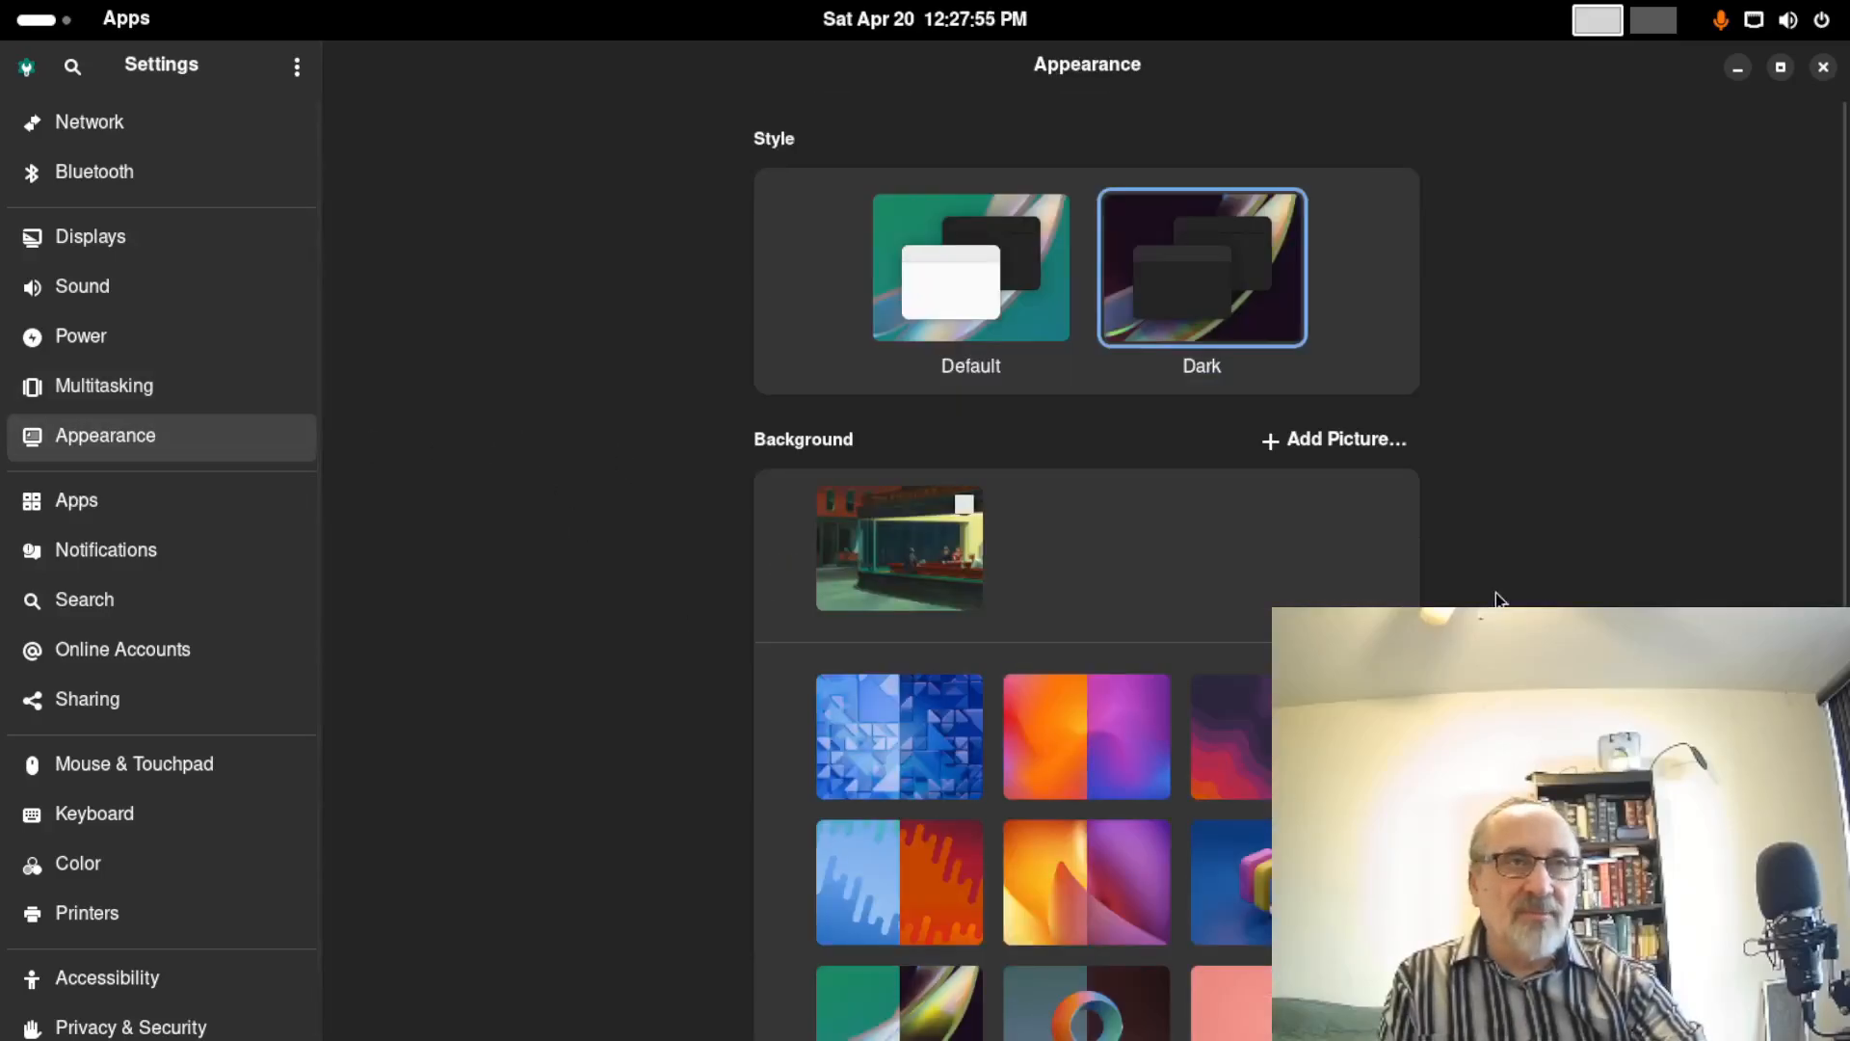
pyautogui.scroll(-5, 1497, 599)
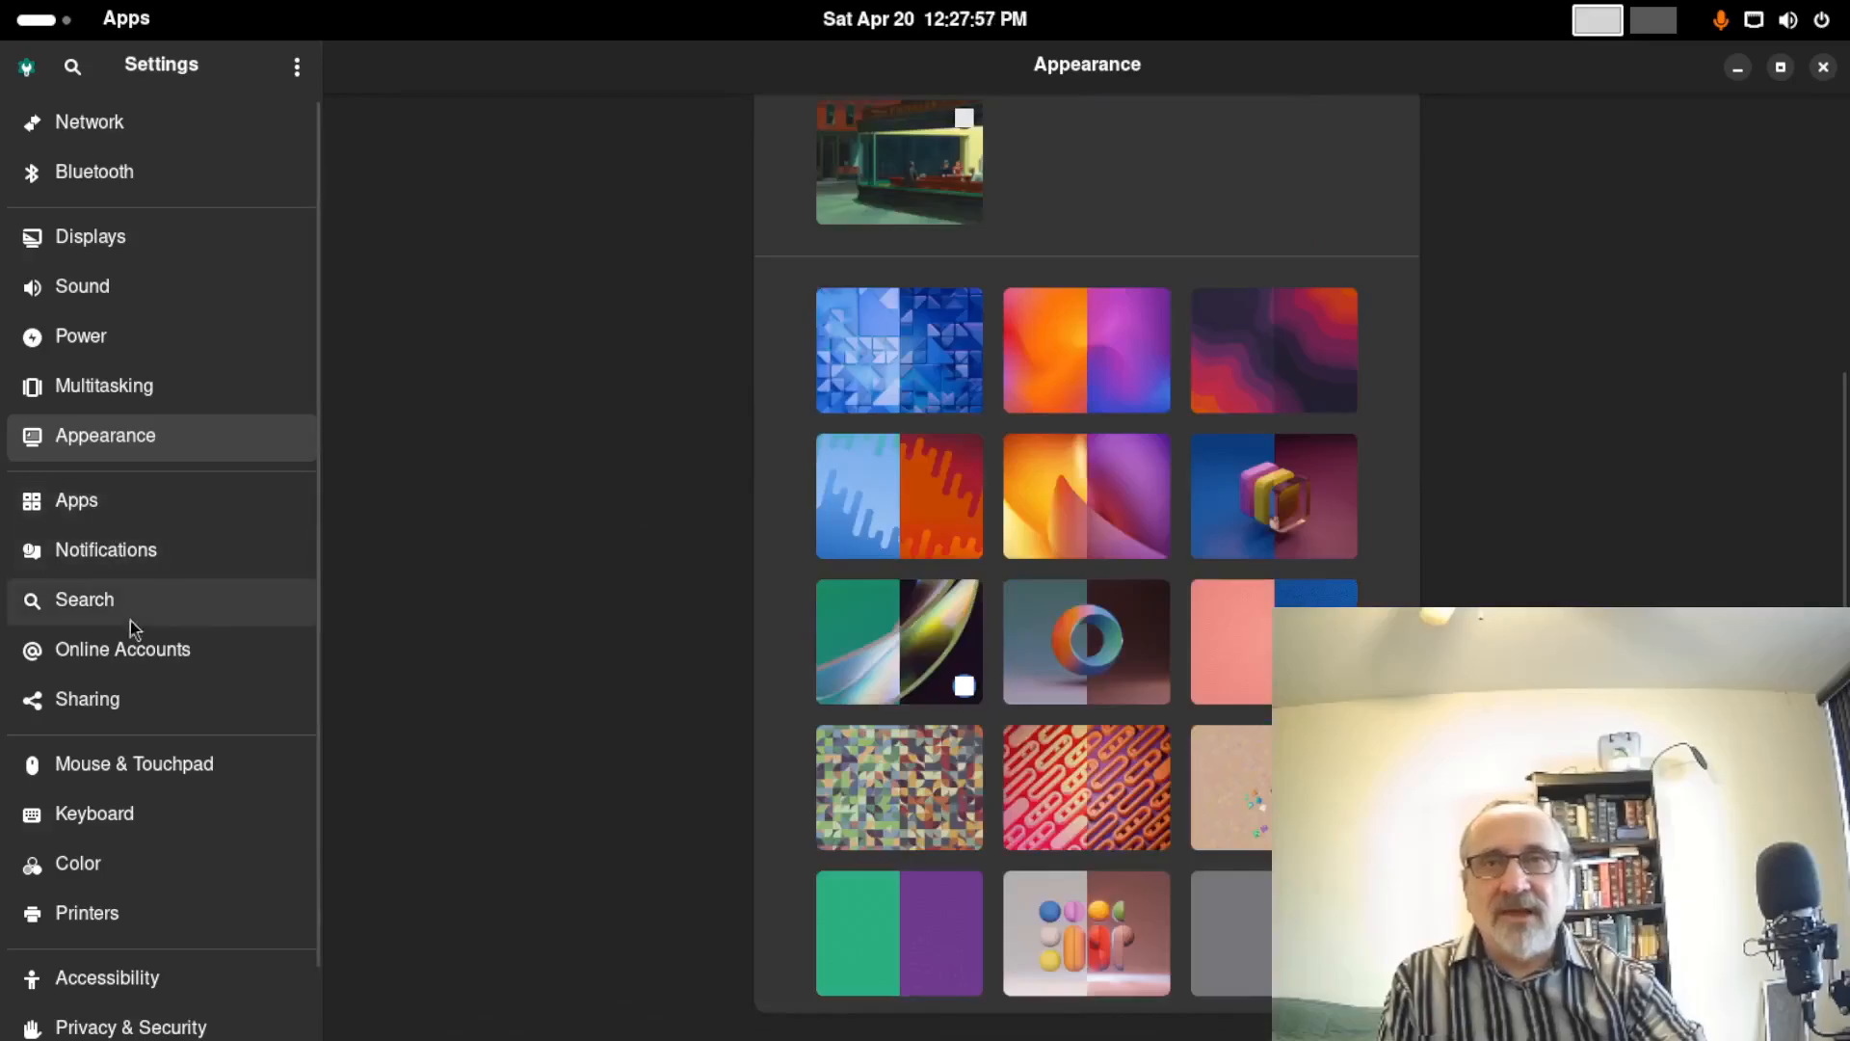
pyautogui.scroll(-1, 139, 776)
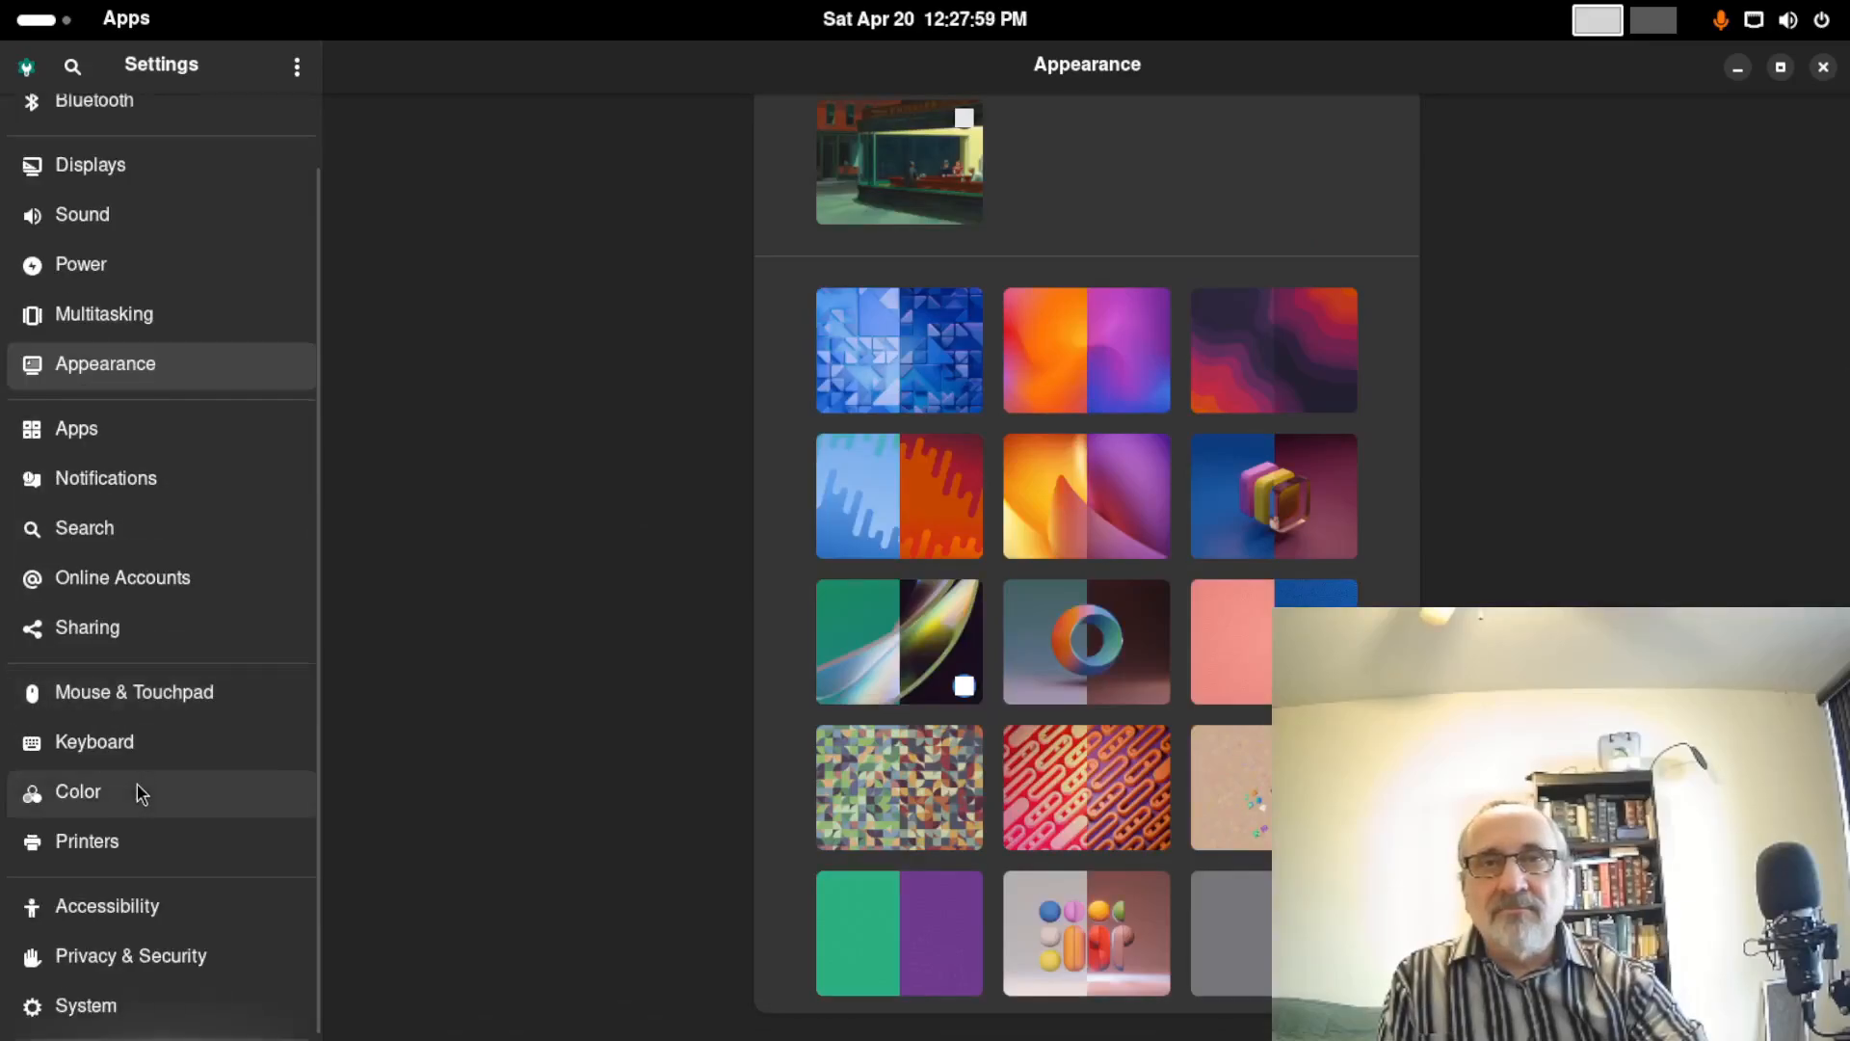
# Open the Keyboard settings and review the full list of custom keyboard shortcuts
pyautogui.click(124, 738)
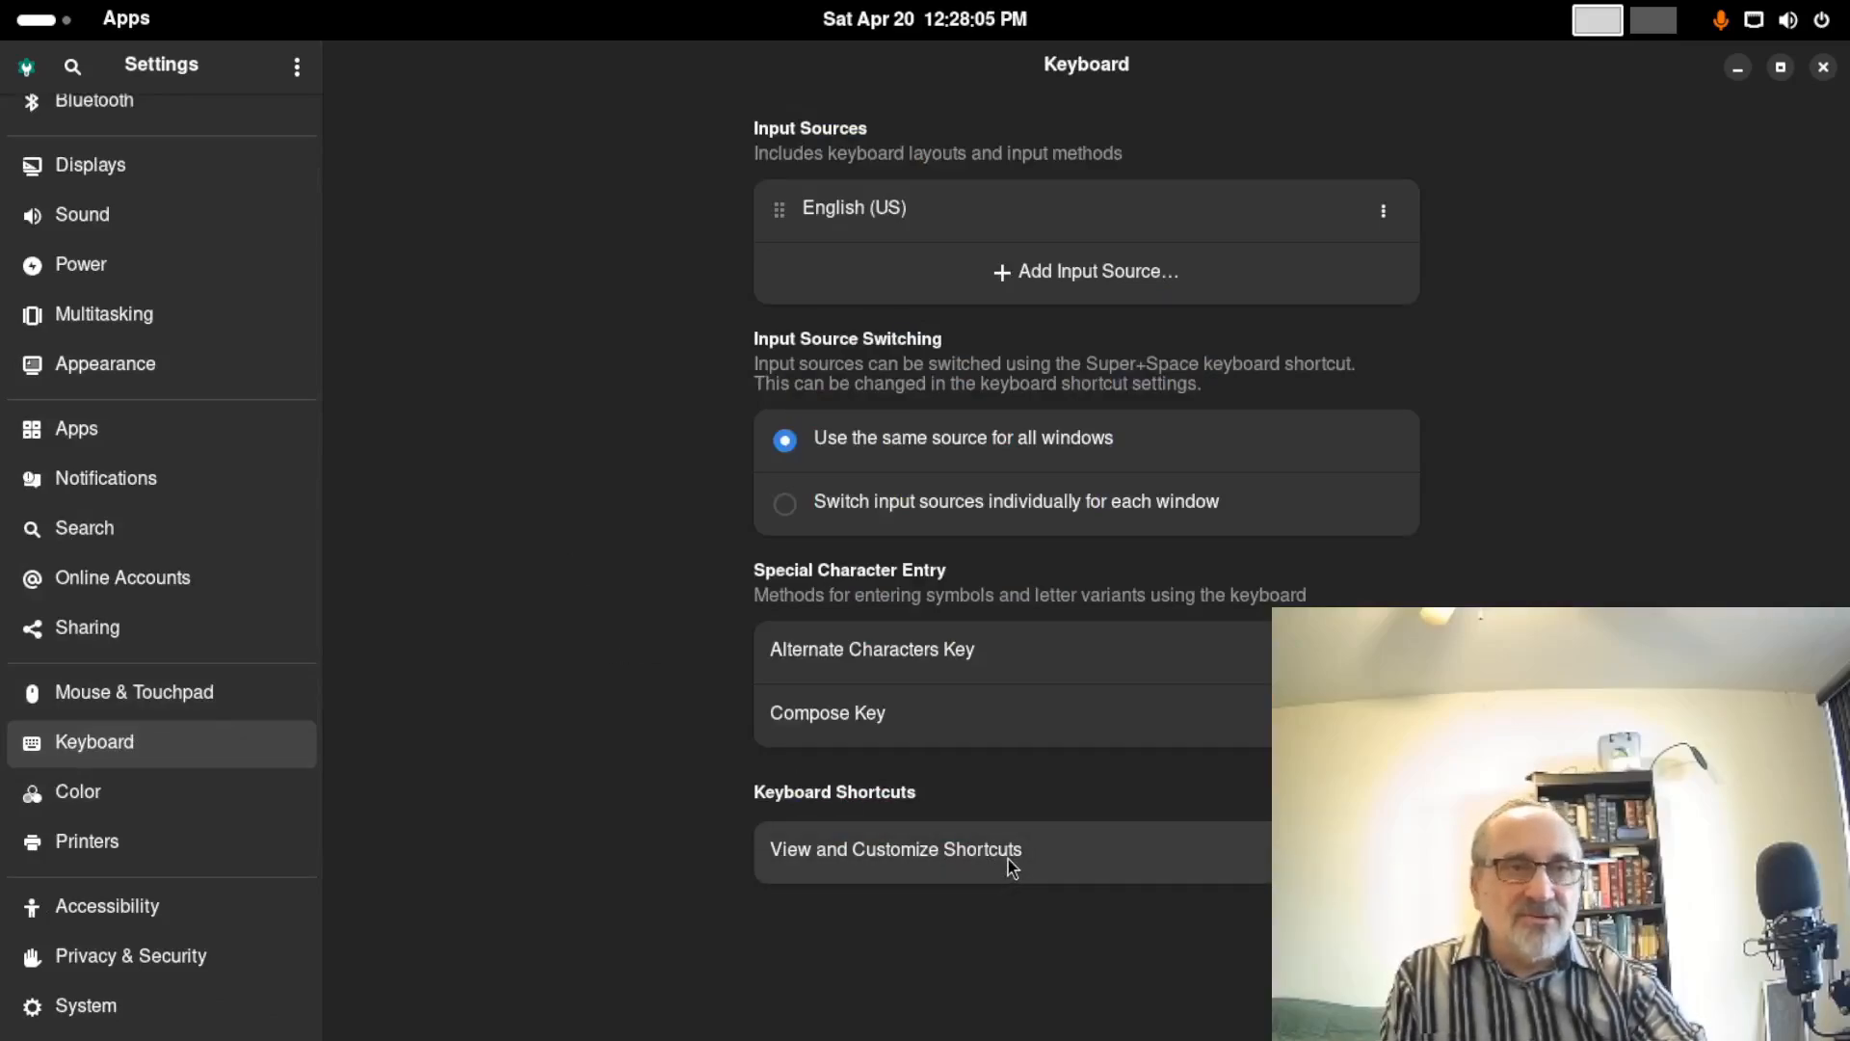
pyautogui.click(1198, 867)
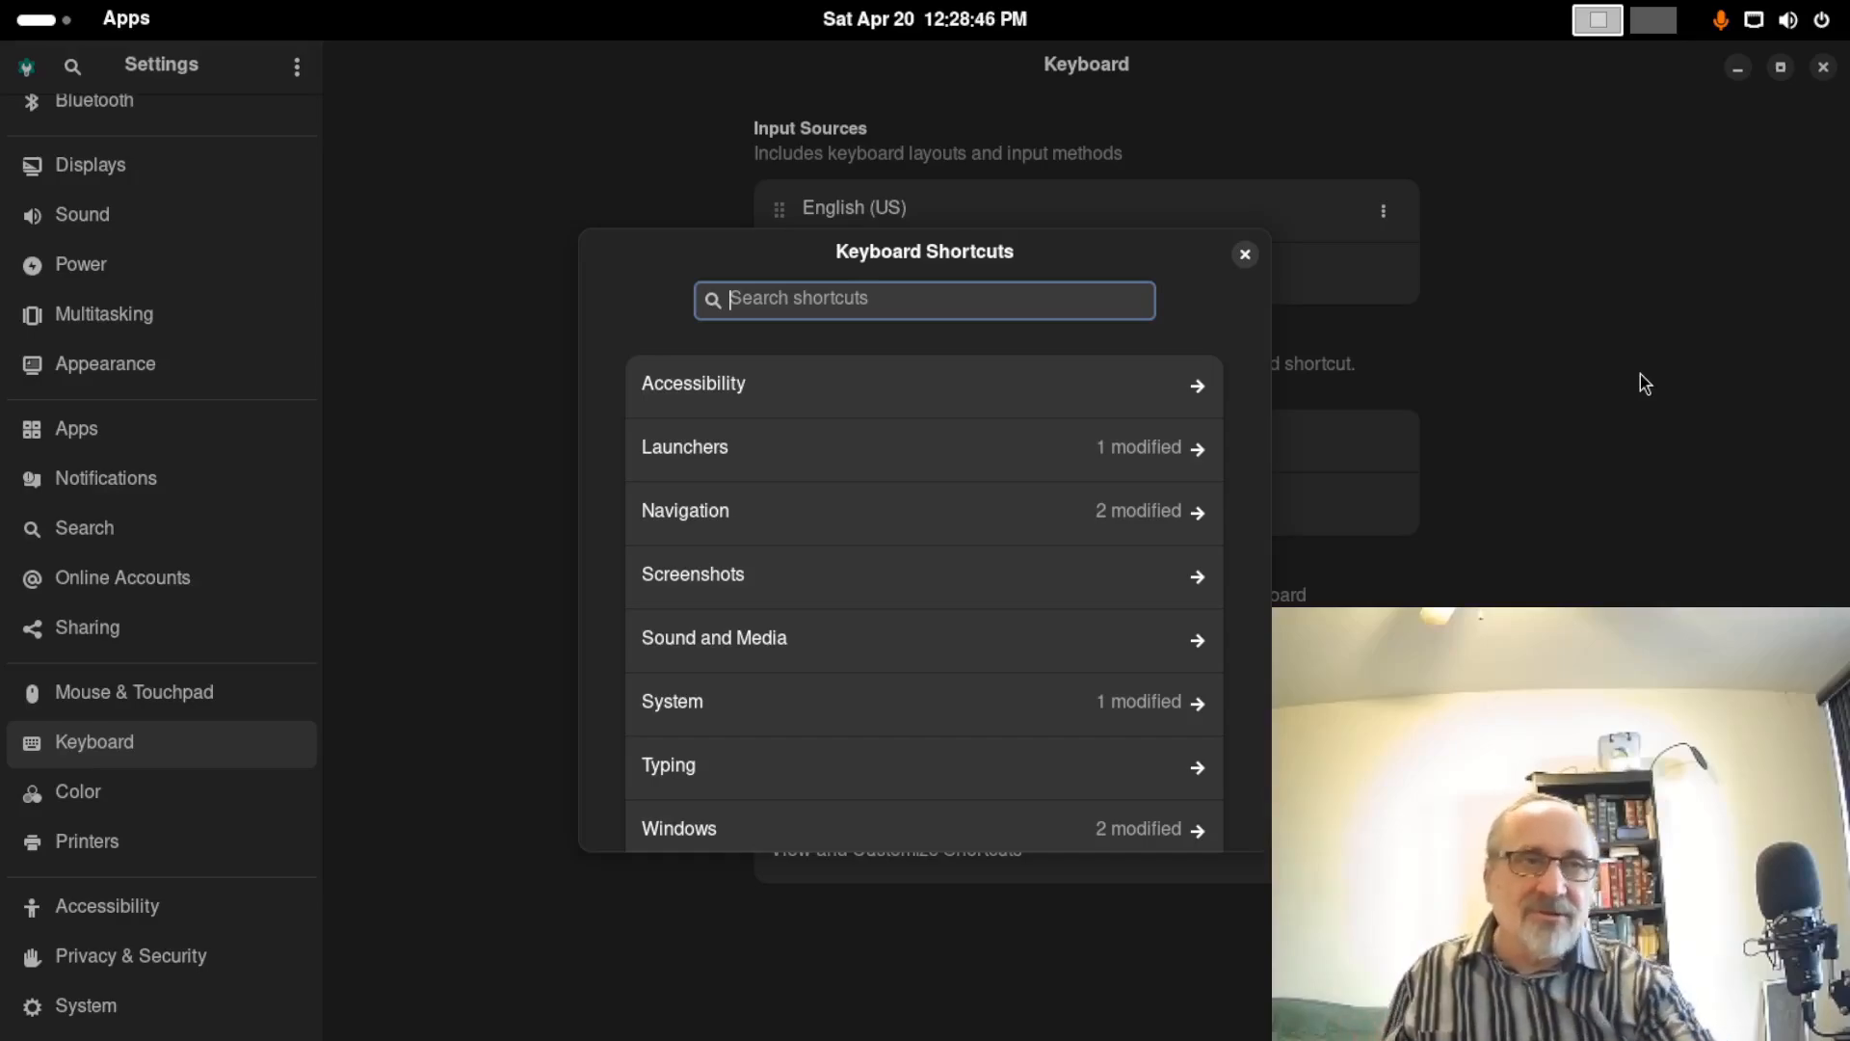
pyautogui.scroll(-3, 950, 627)
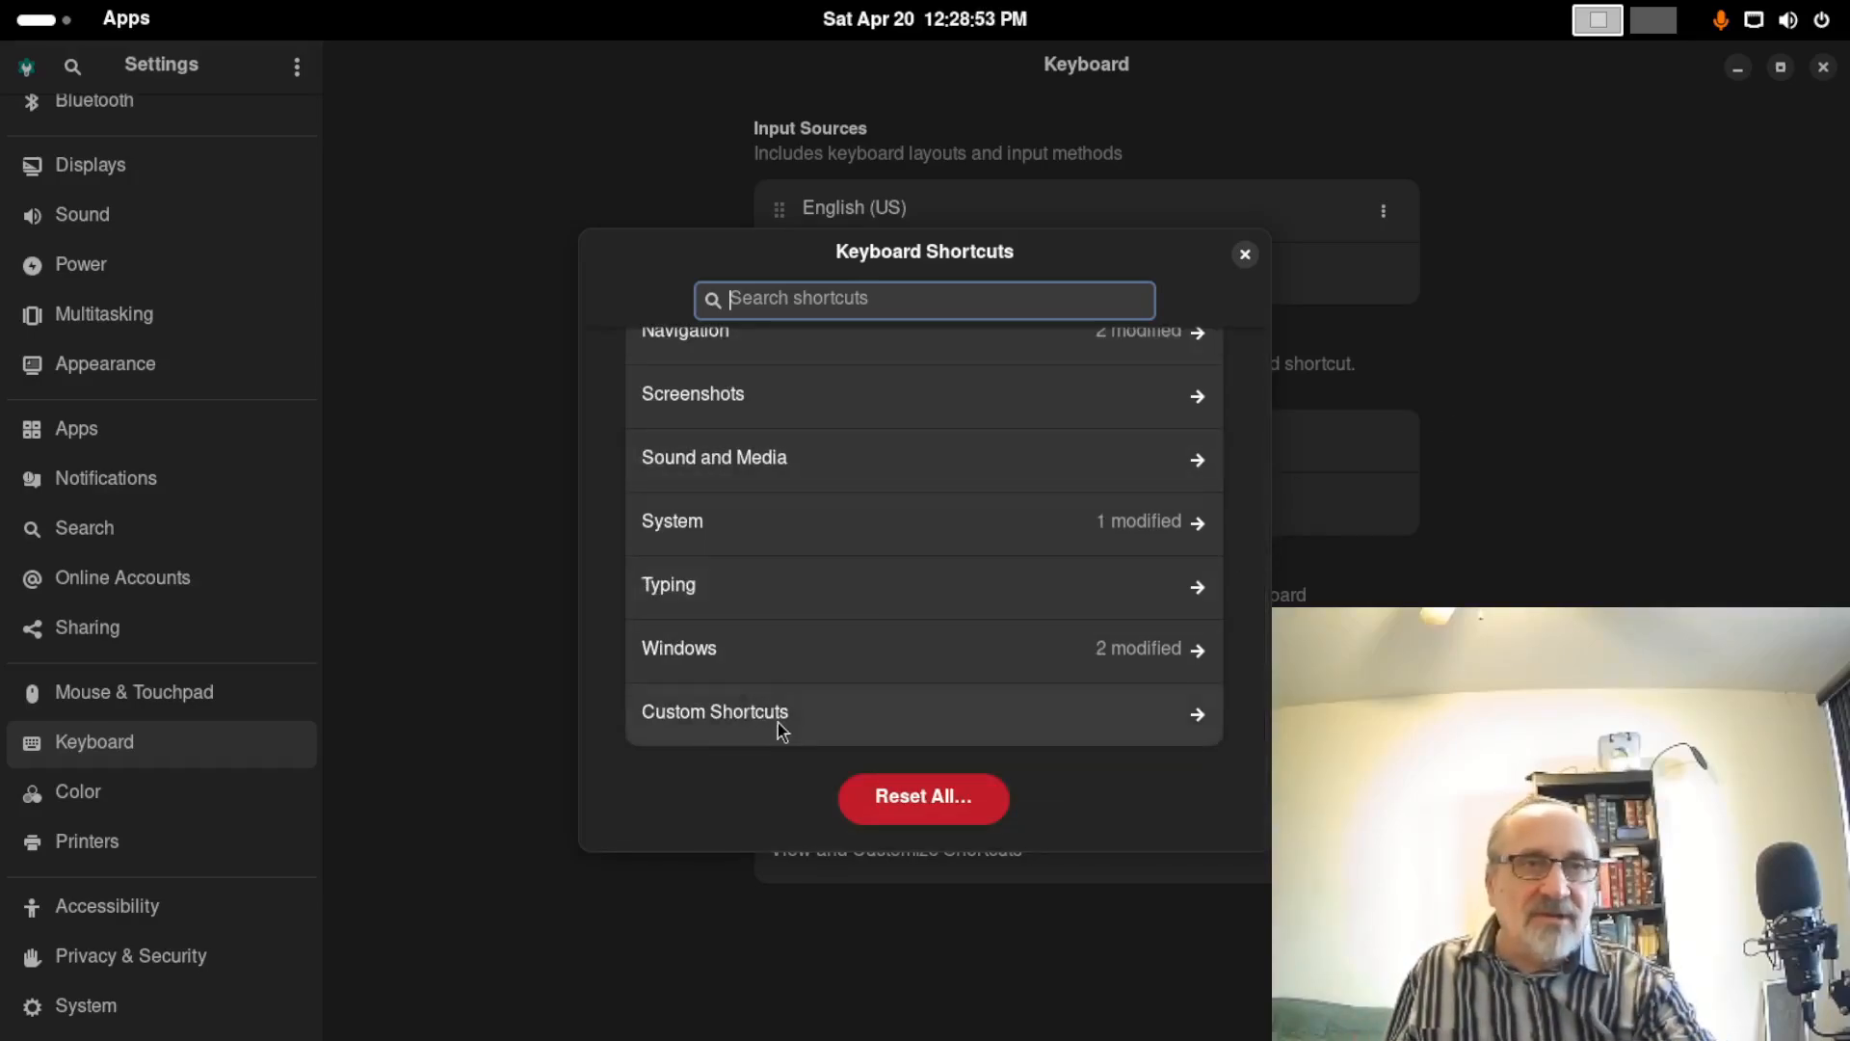
pyautogui.click(778, 721)
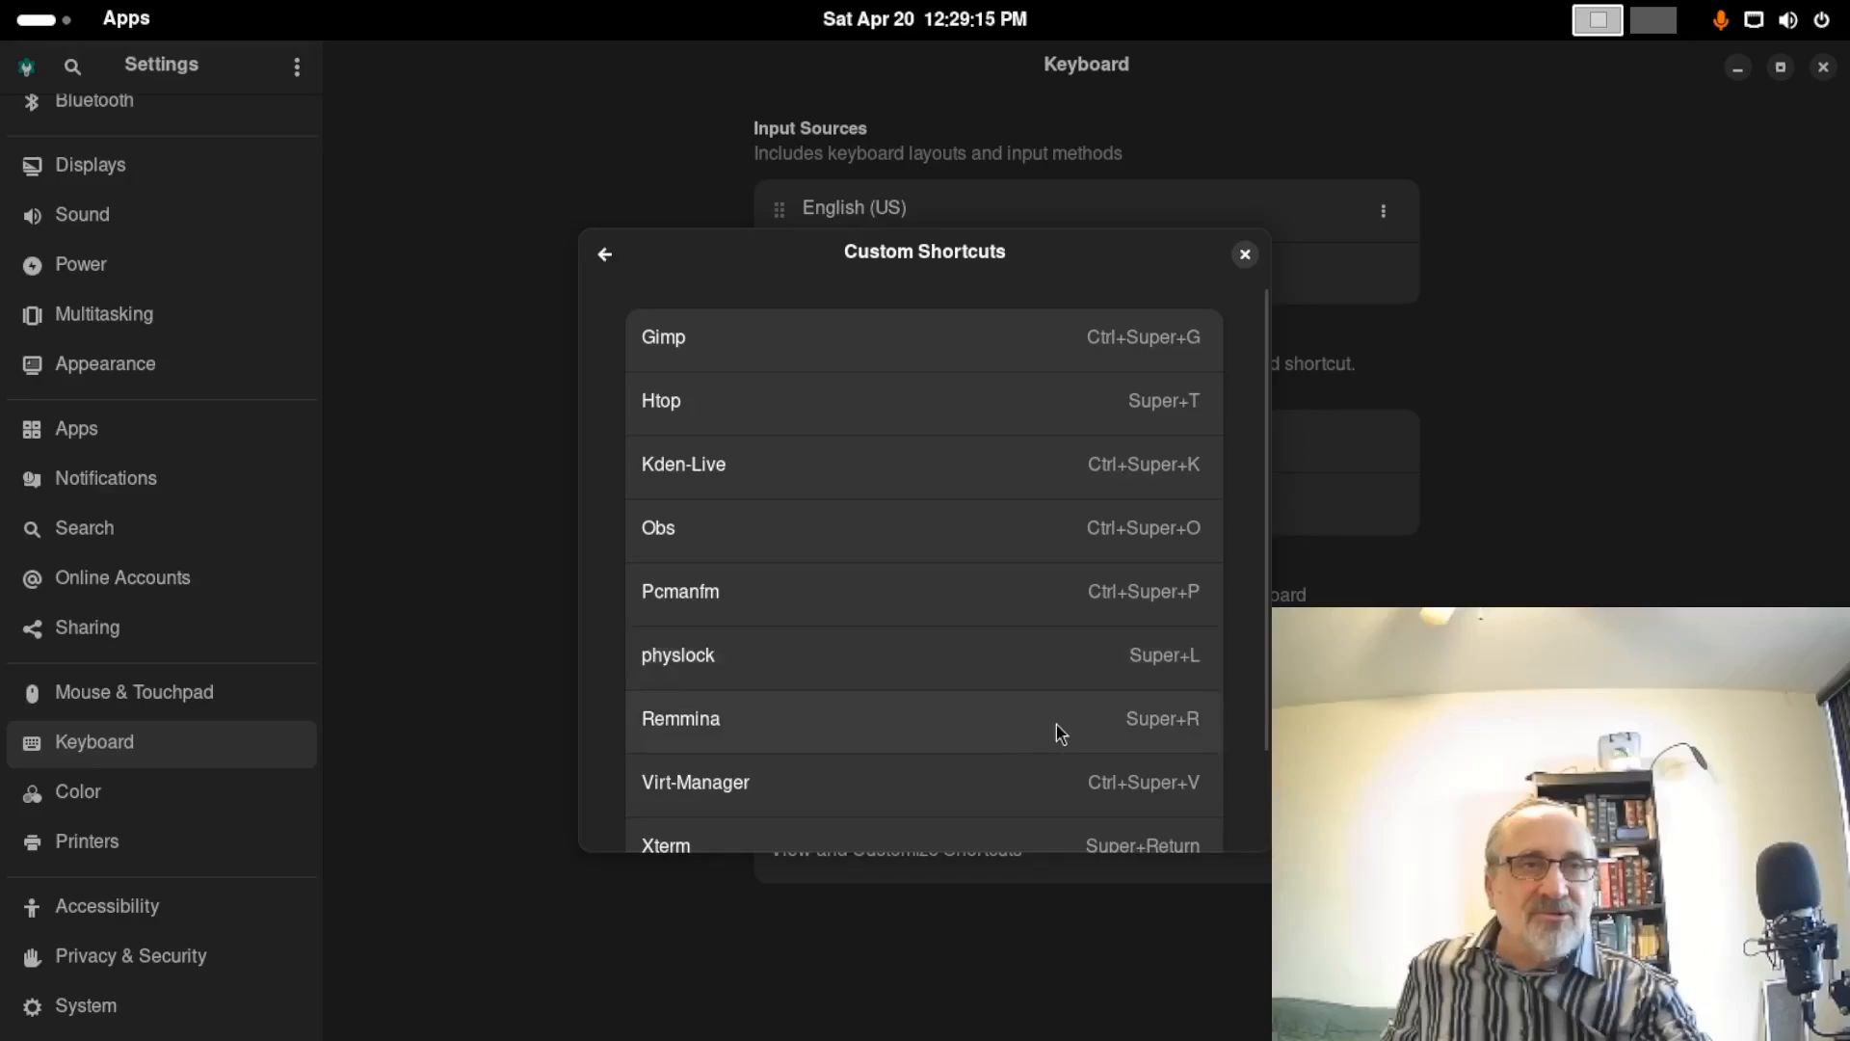
pyautogui.scroll(-2, 902, 742)
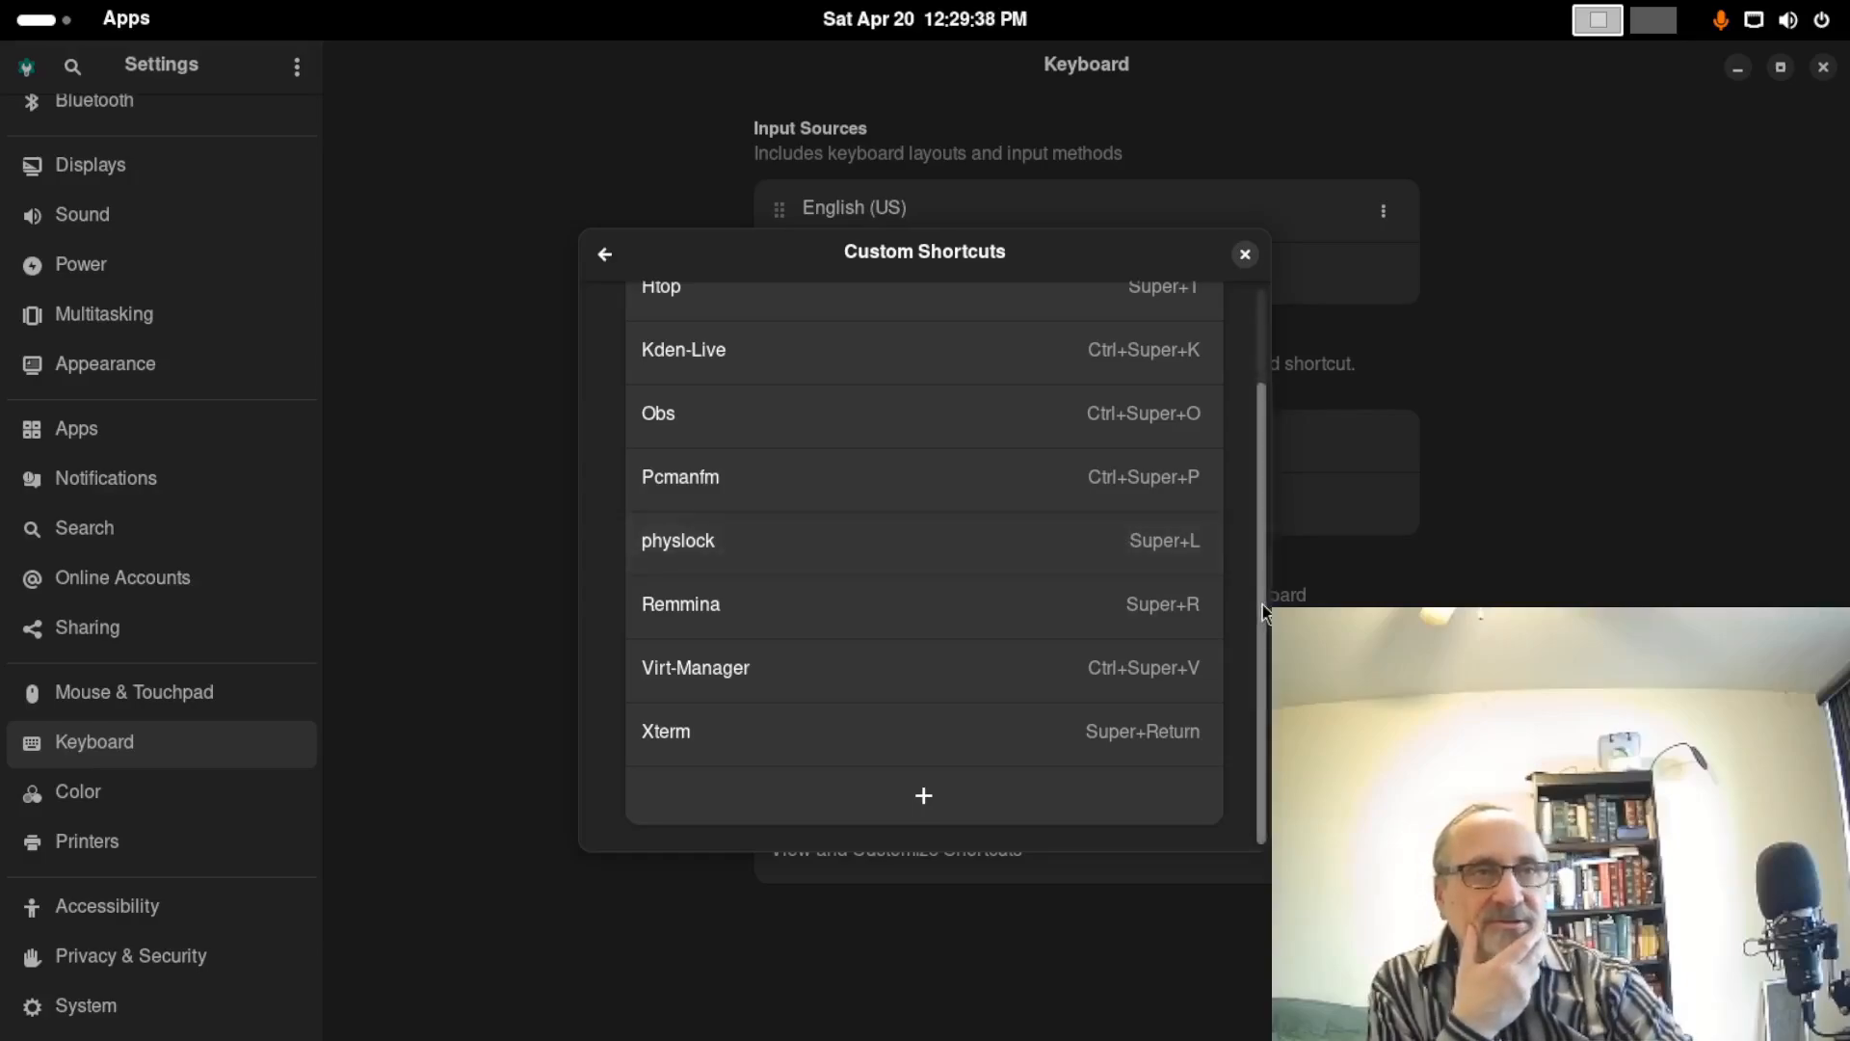
pyautogui.moveTo(1261, 602)
pyautogui.mouseDown()
pyautogui.moveTo(1271, 482)
pyautogui.moveTo(1256, 617)
pyautogui.mouseUp()
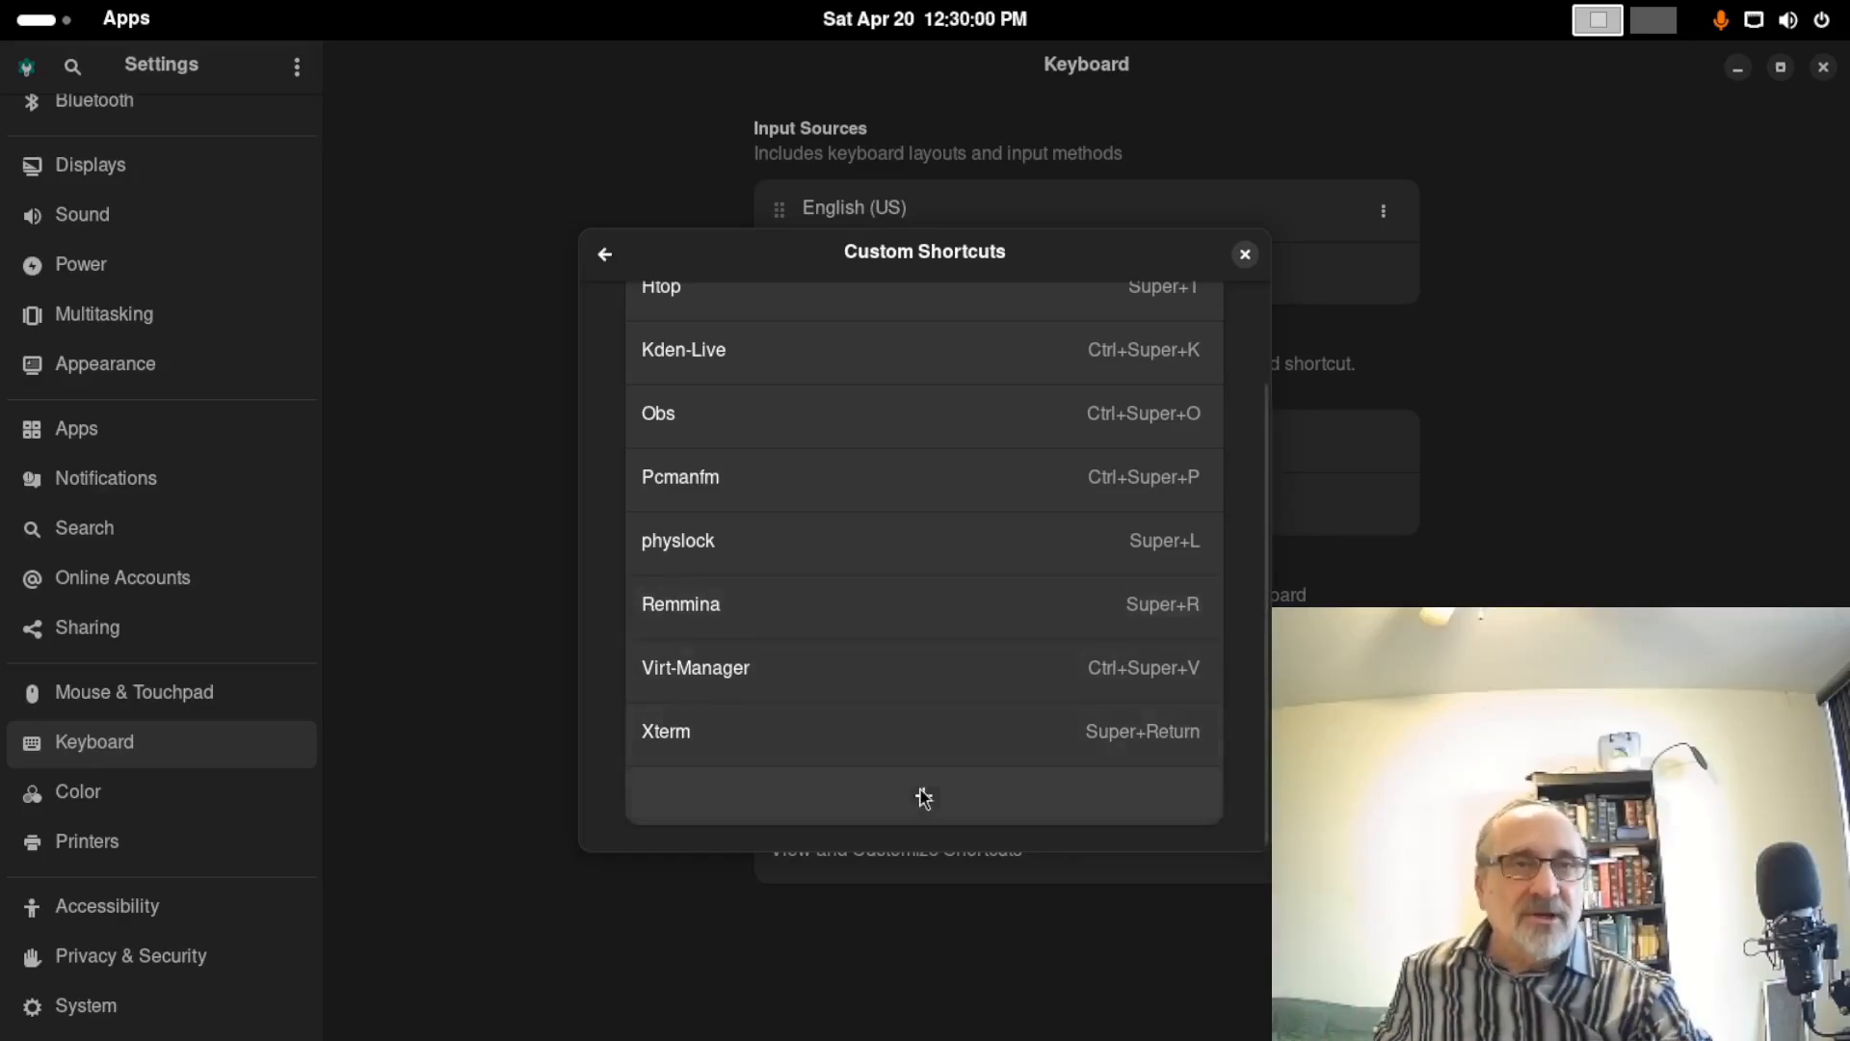
# Add a custom shortcut named Rhythmbox that runs the command rhythmbox with Ctrl+Super+R, and close the settings
pyautogui.click(925, 798)
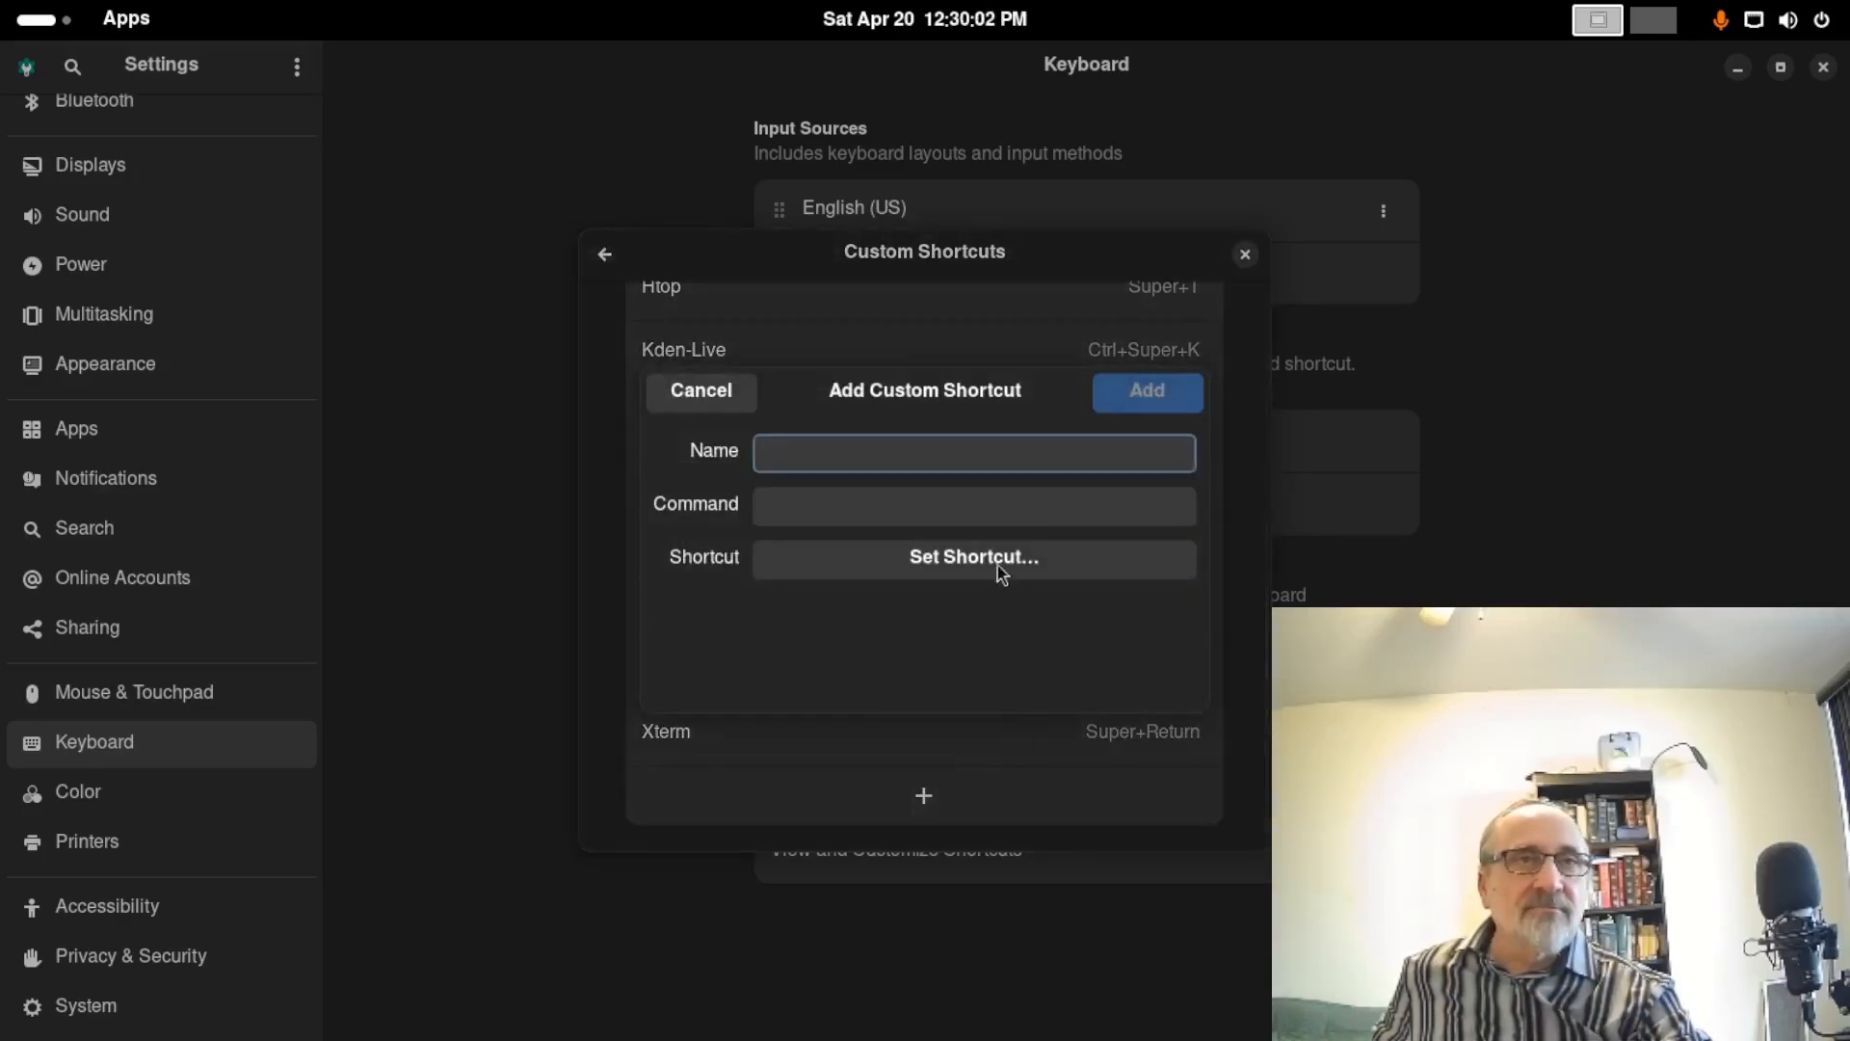
pyautogui.write('Rhythmbox')
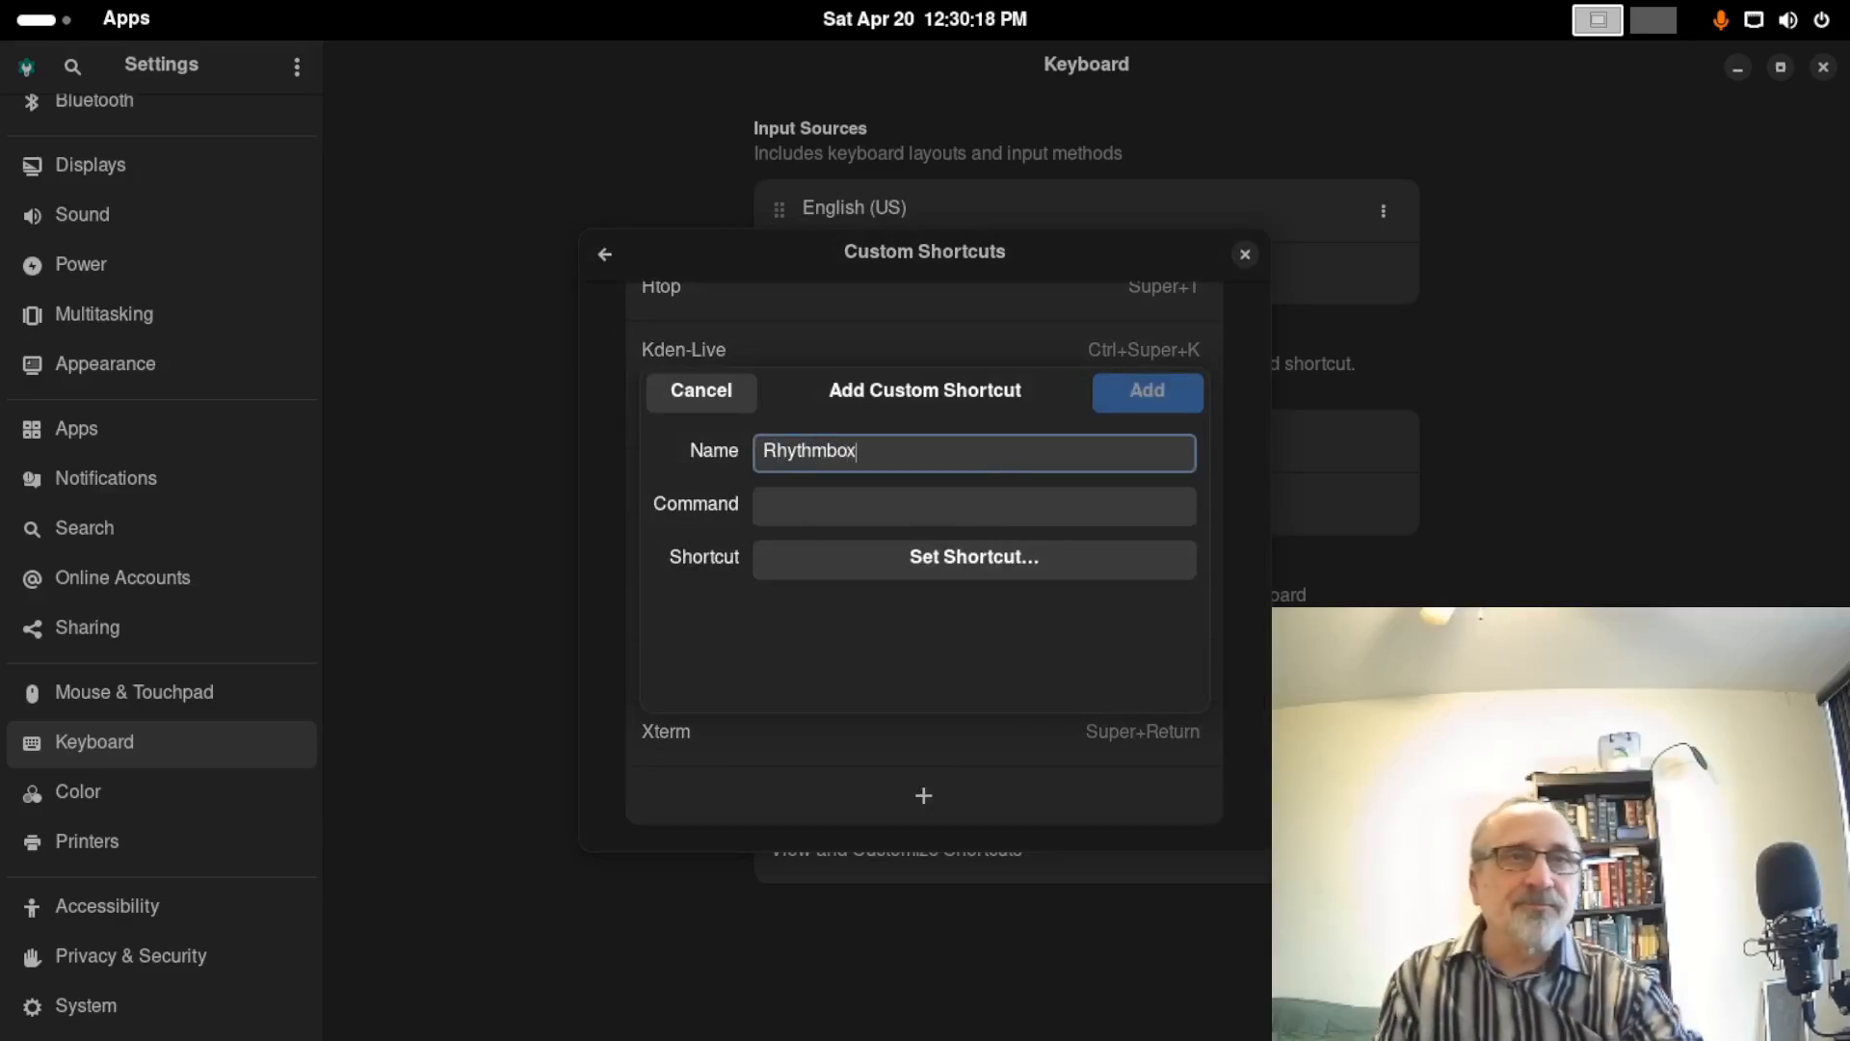
pyautogui.click(831, 507)
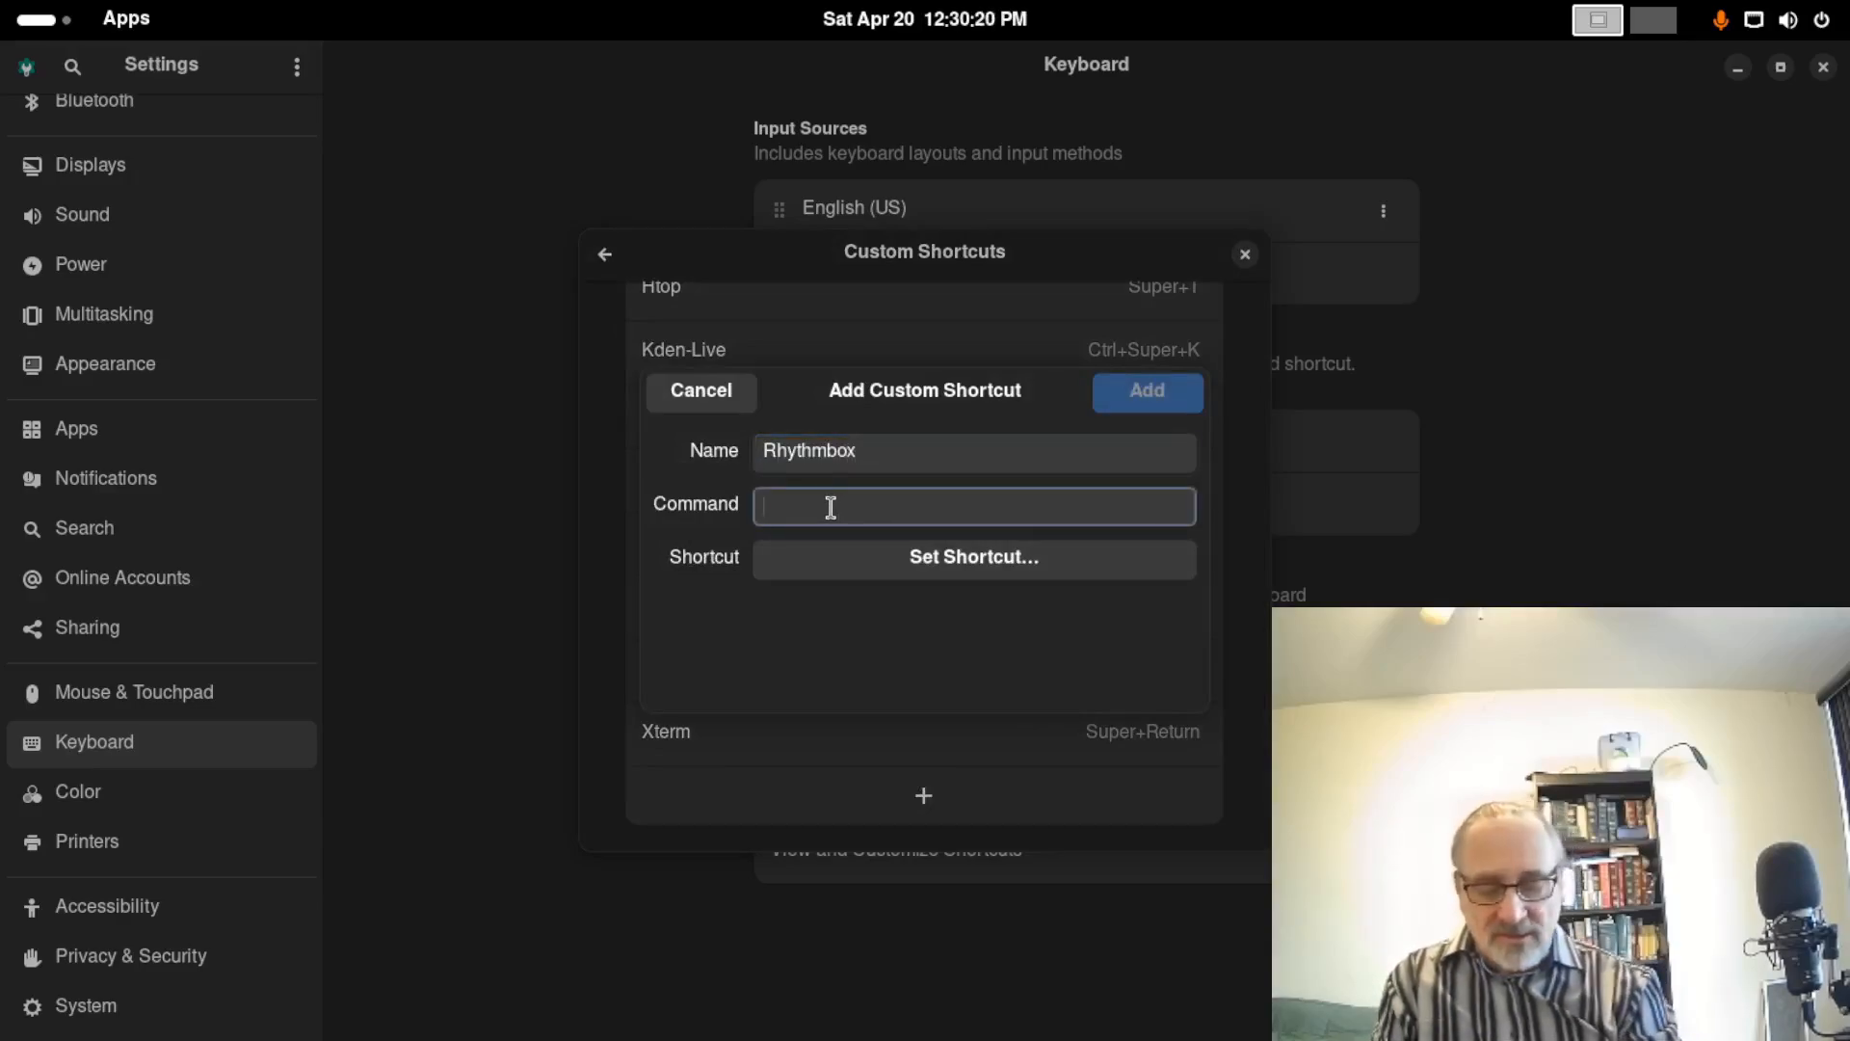
pyautogui.write('rhy')
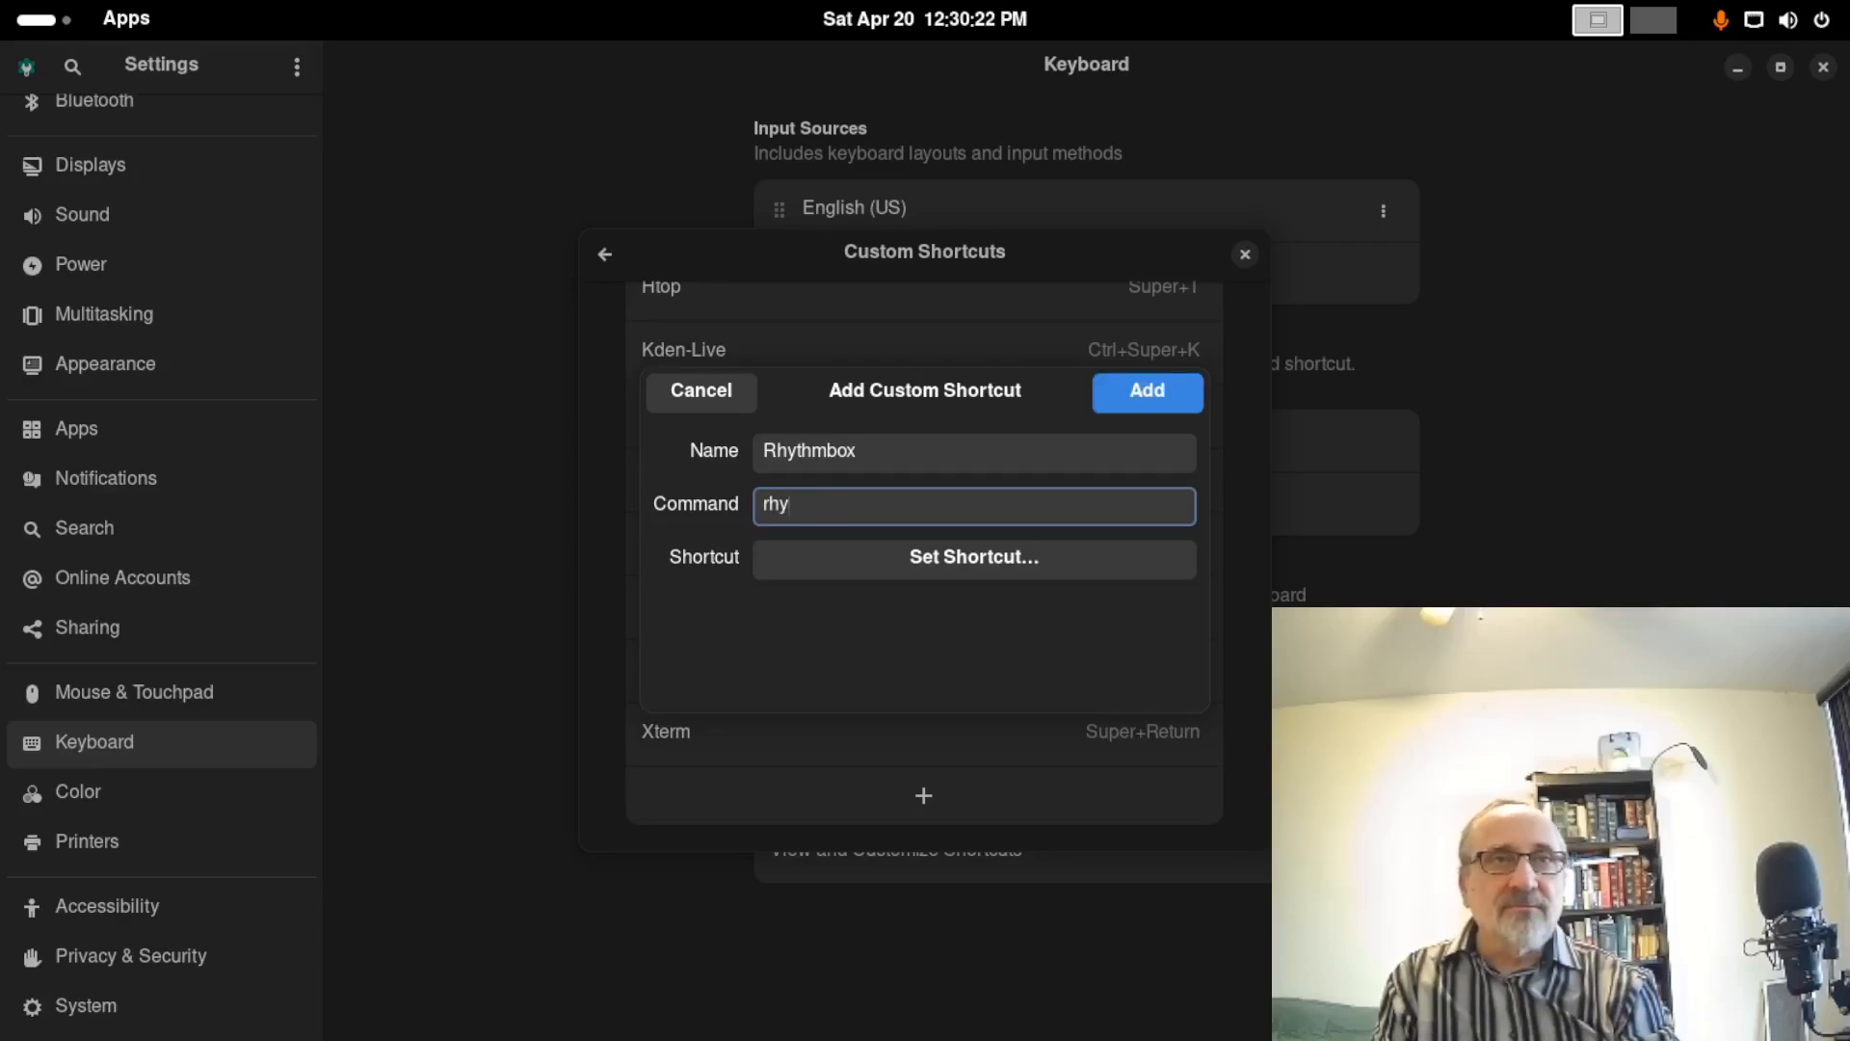
pyautogui.write('thmbox')
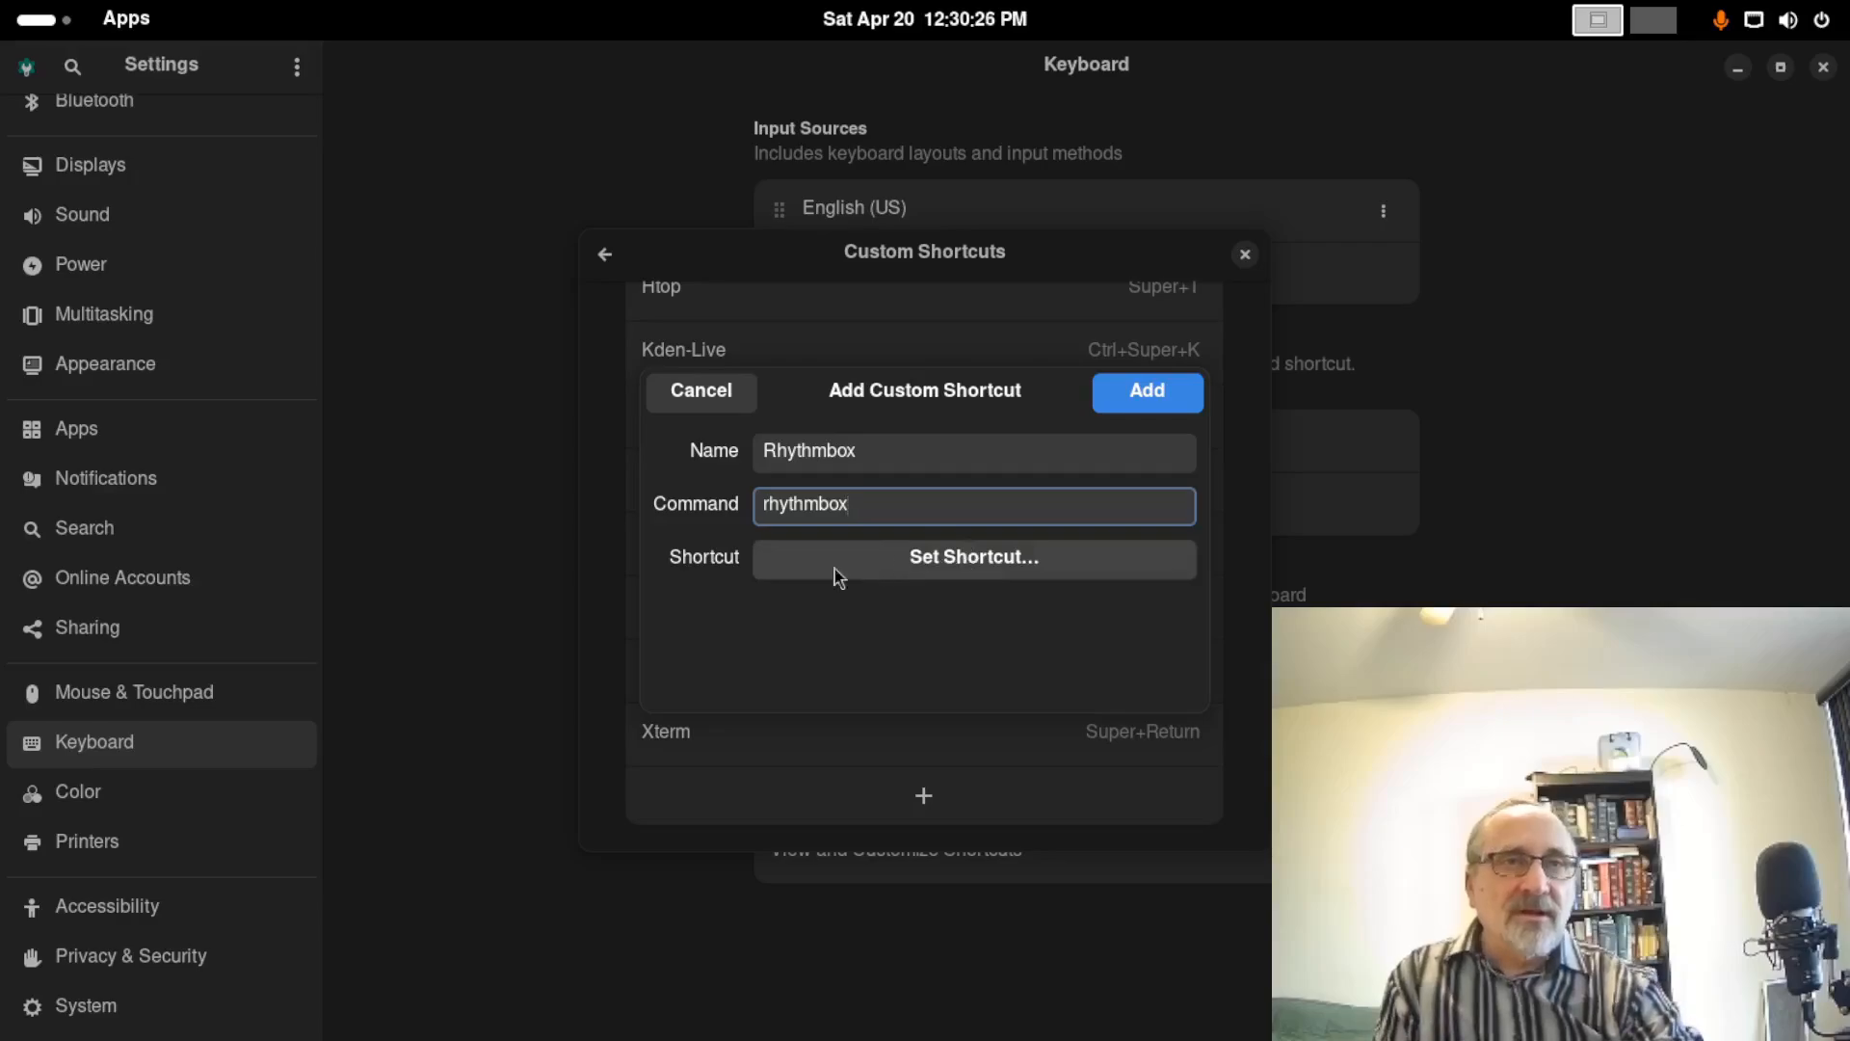
pyautogui.click(973, 566)
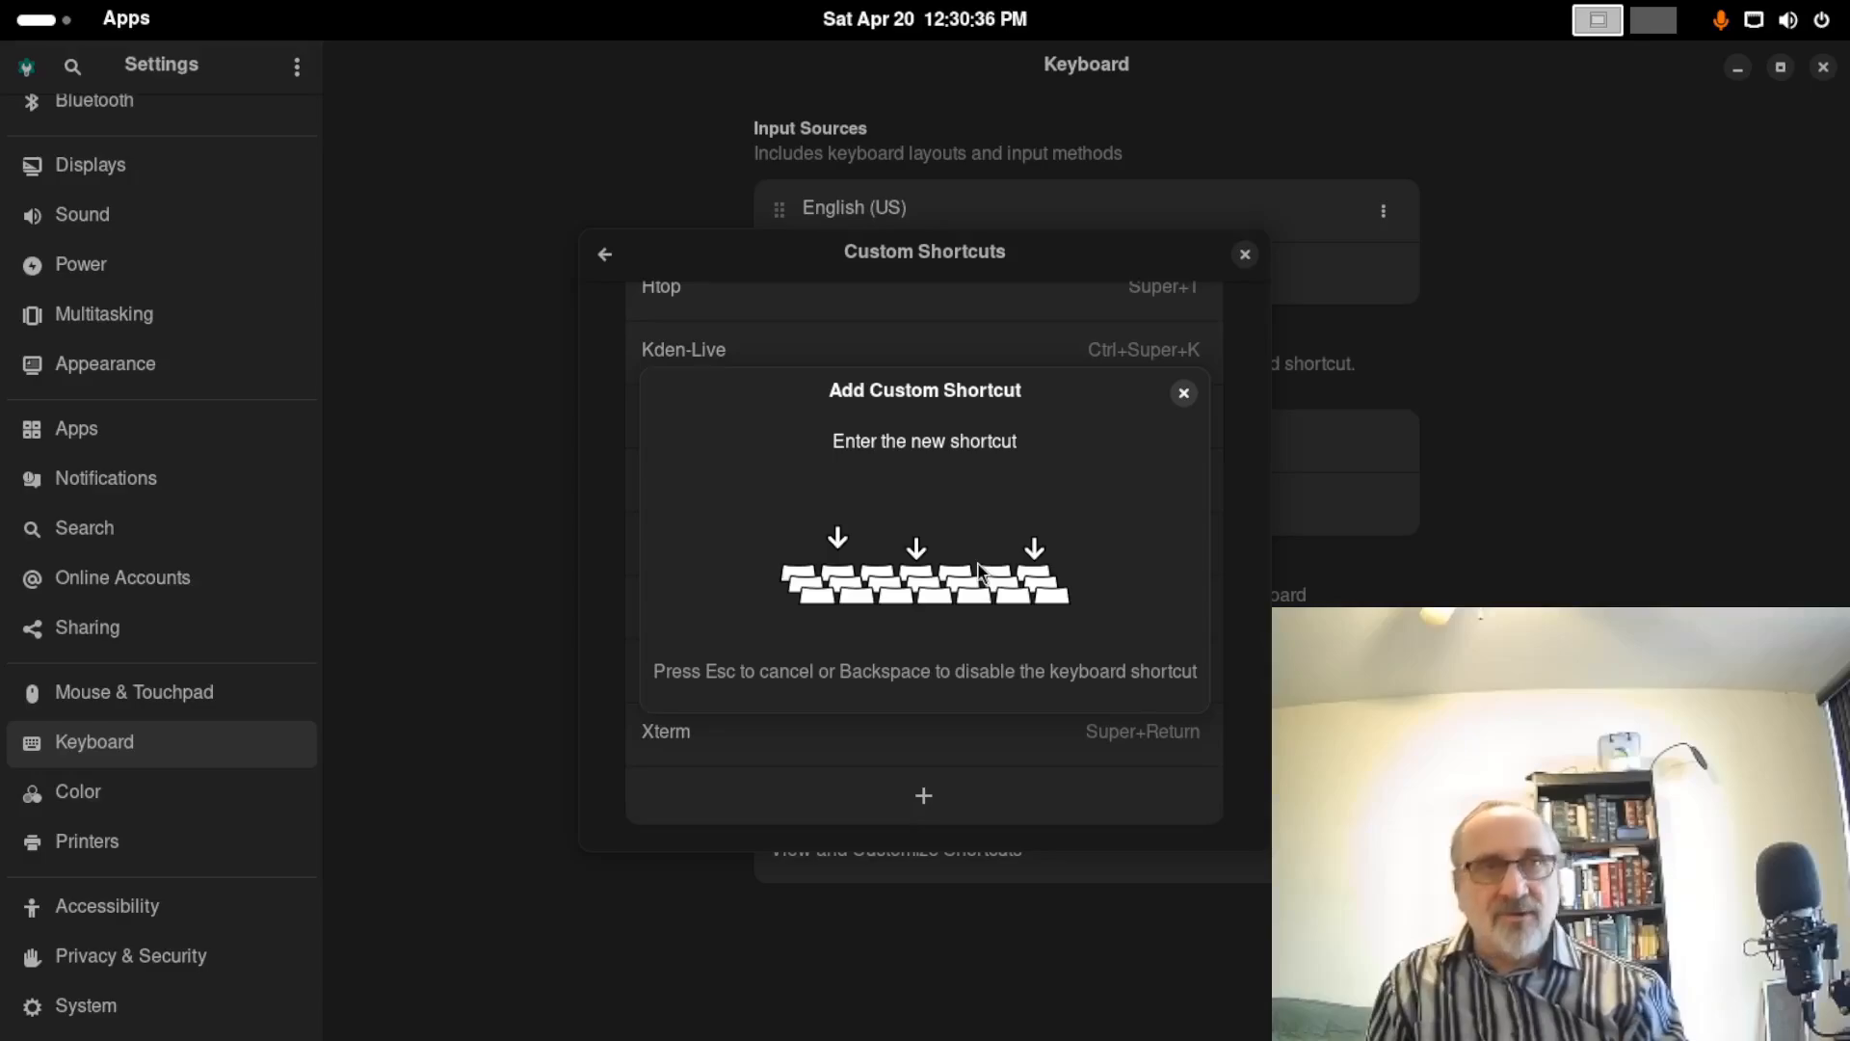
pyautogui.press('ctrl+super+r')
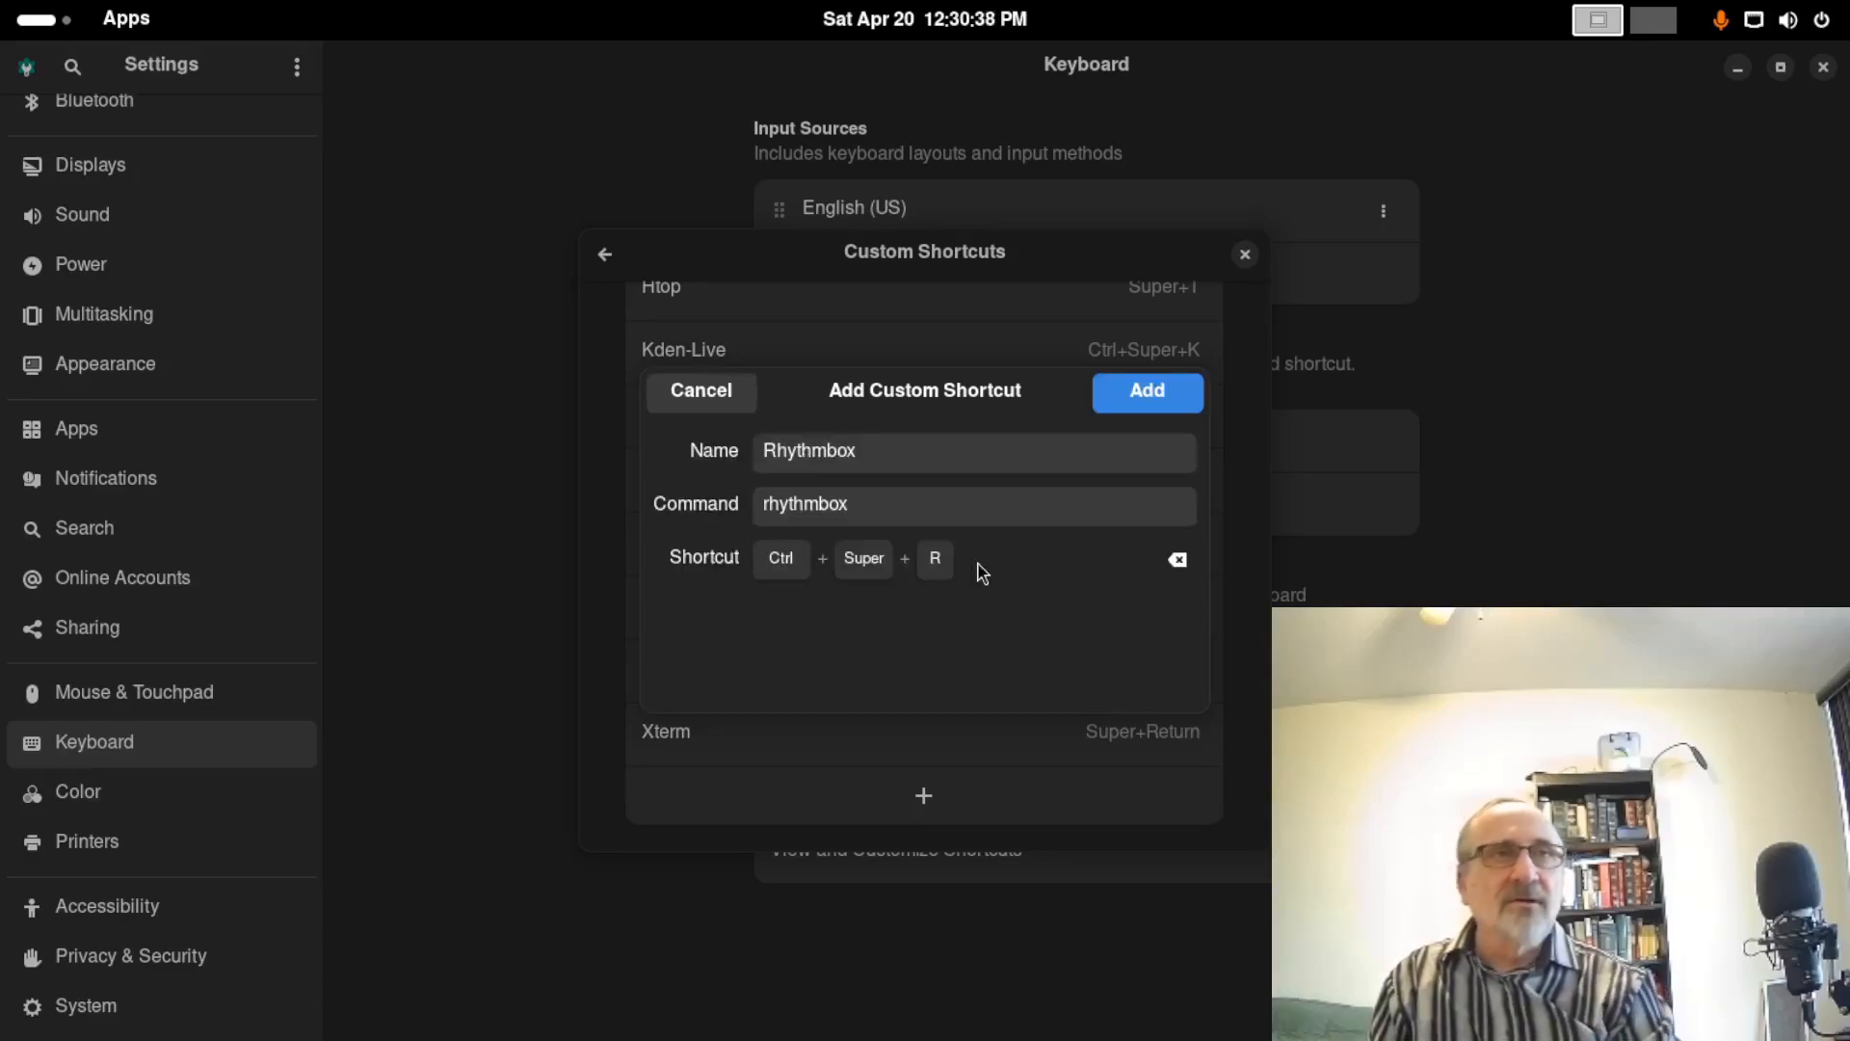
pyautogui.click(1139, 405)
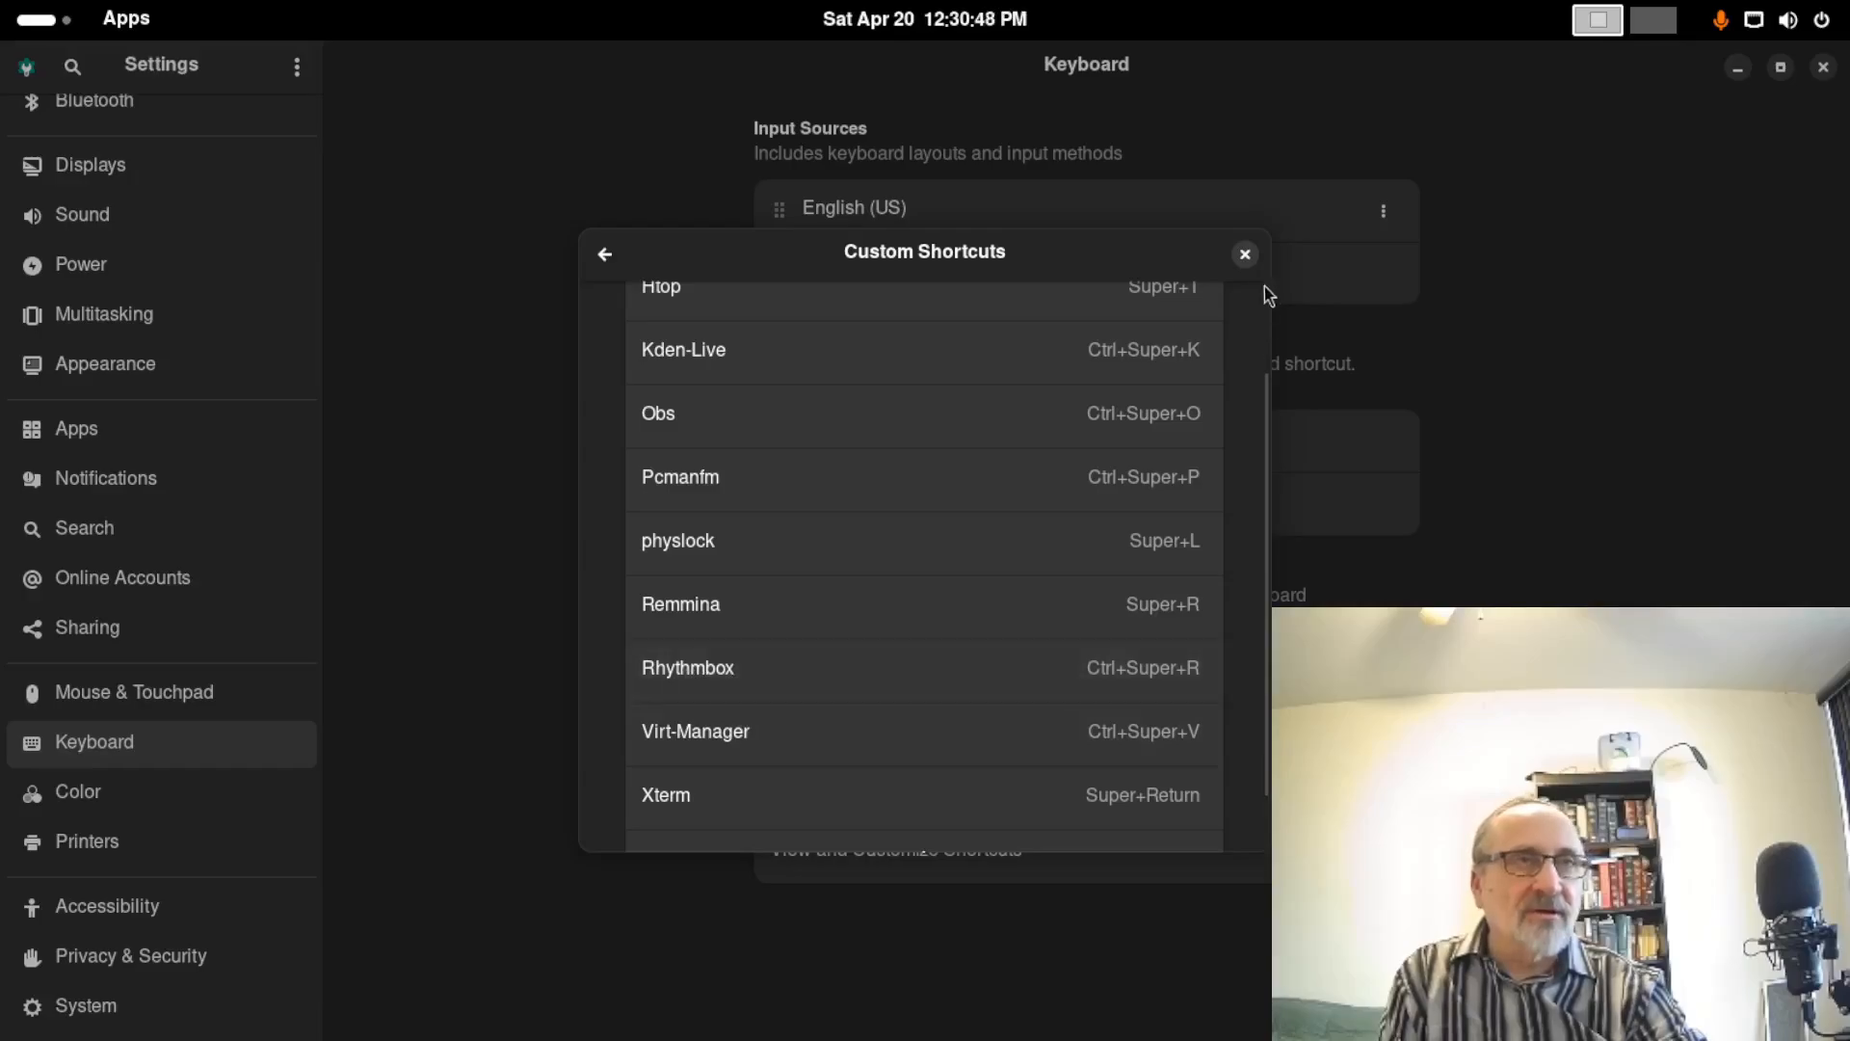
pyautogui.click(1247, 255)
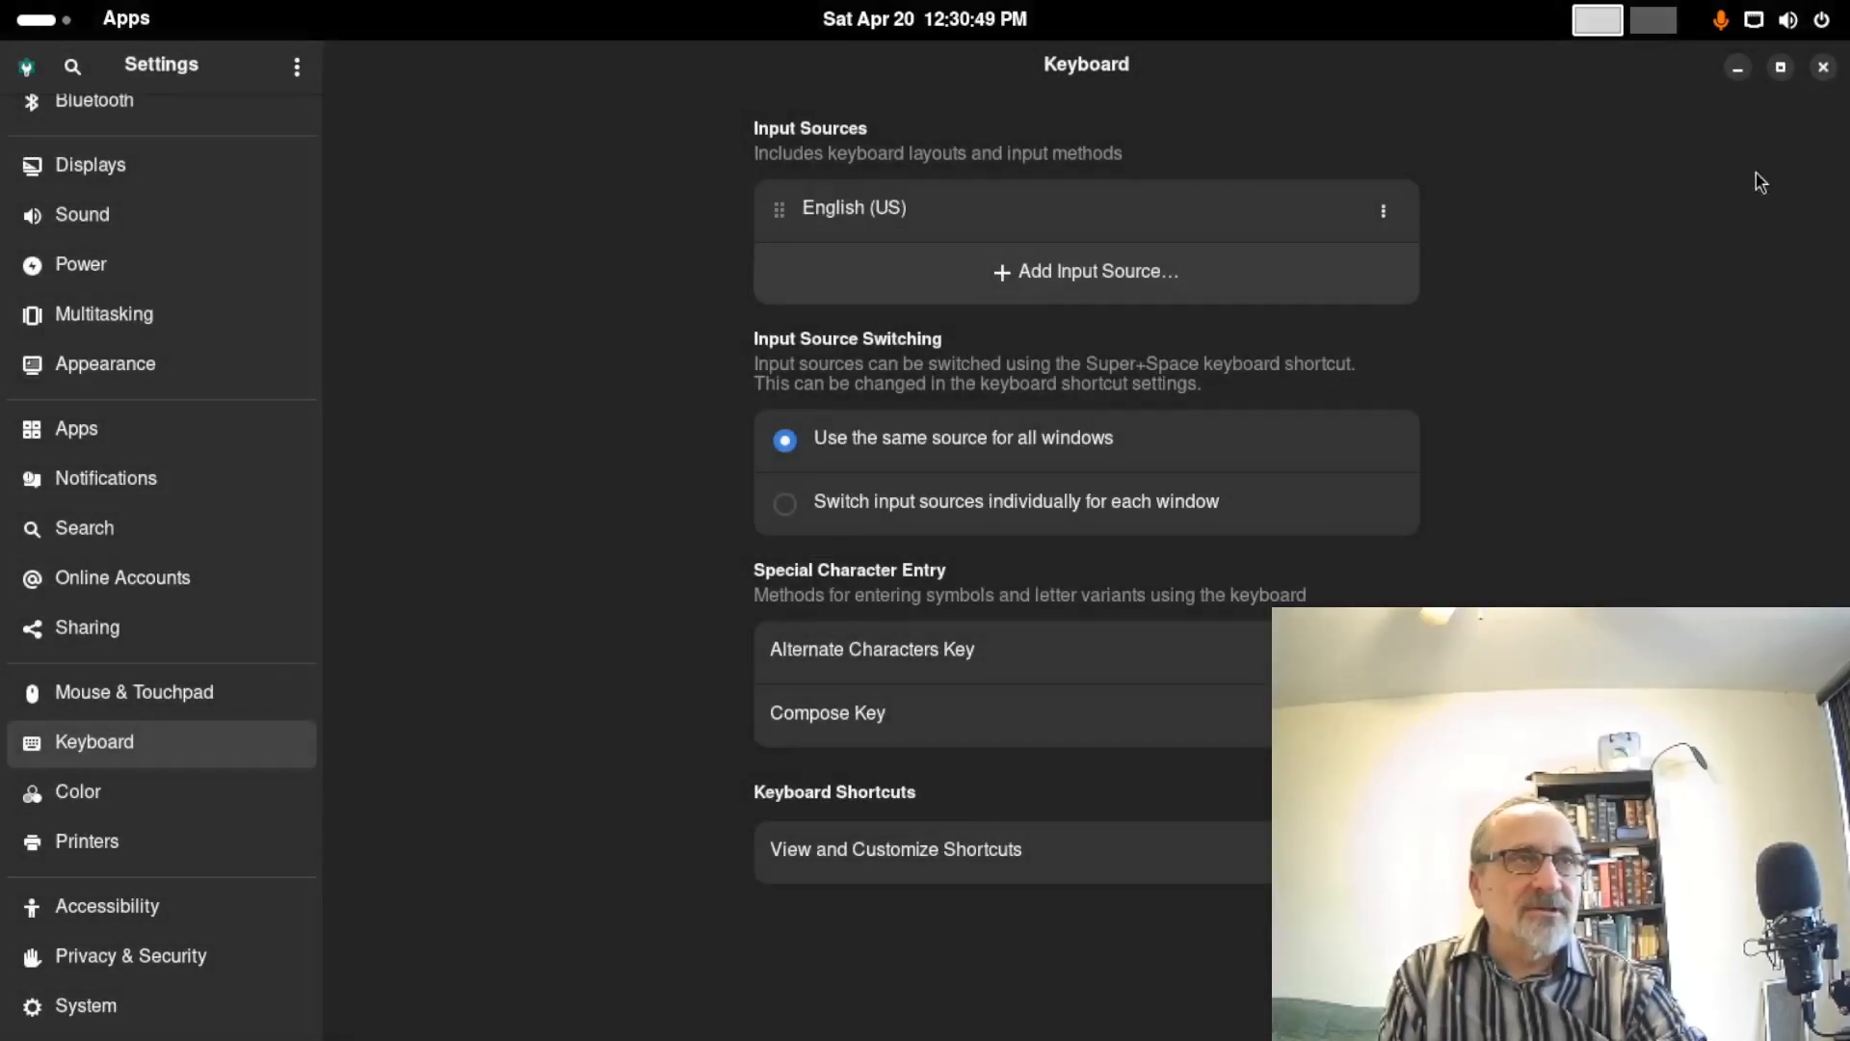
pyautogui.click(1825, 67)
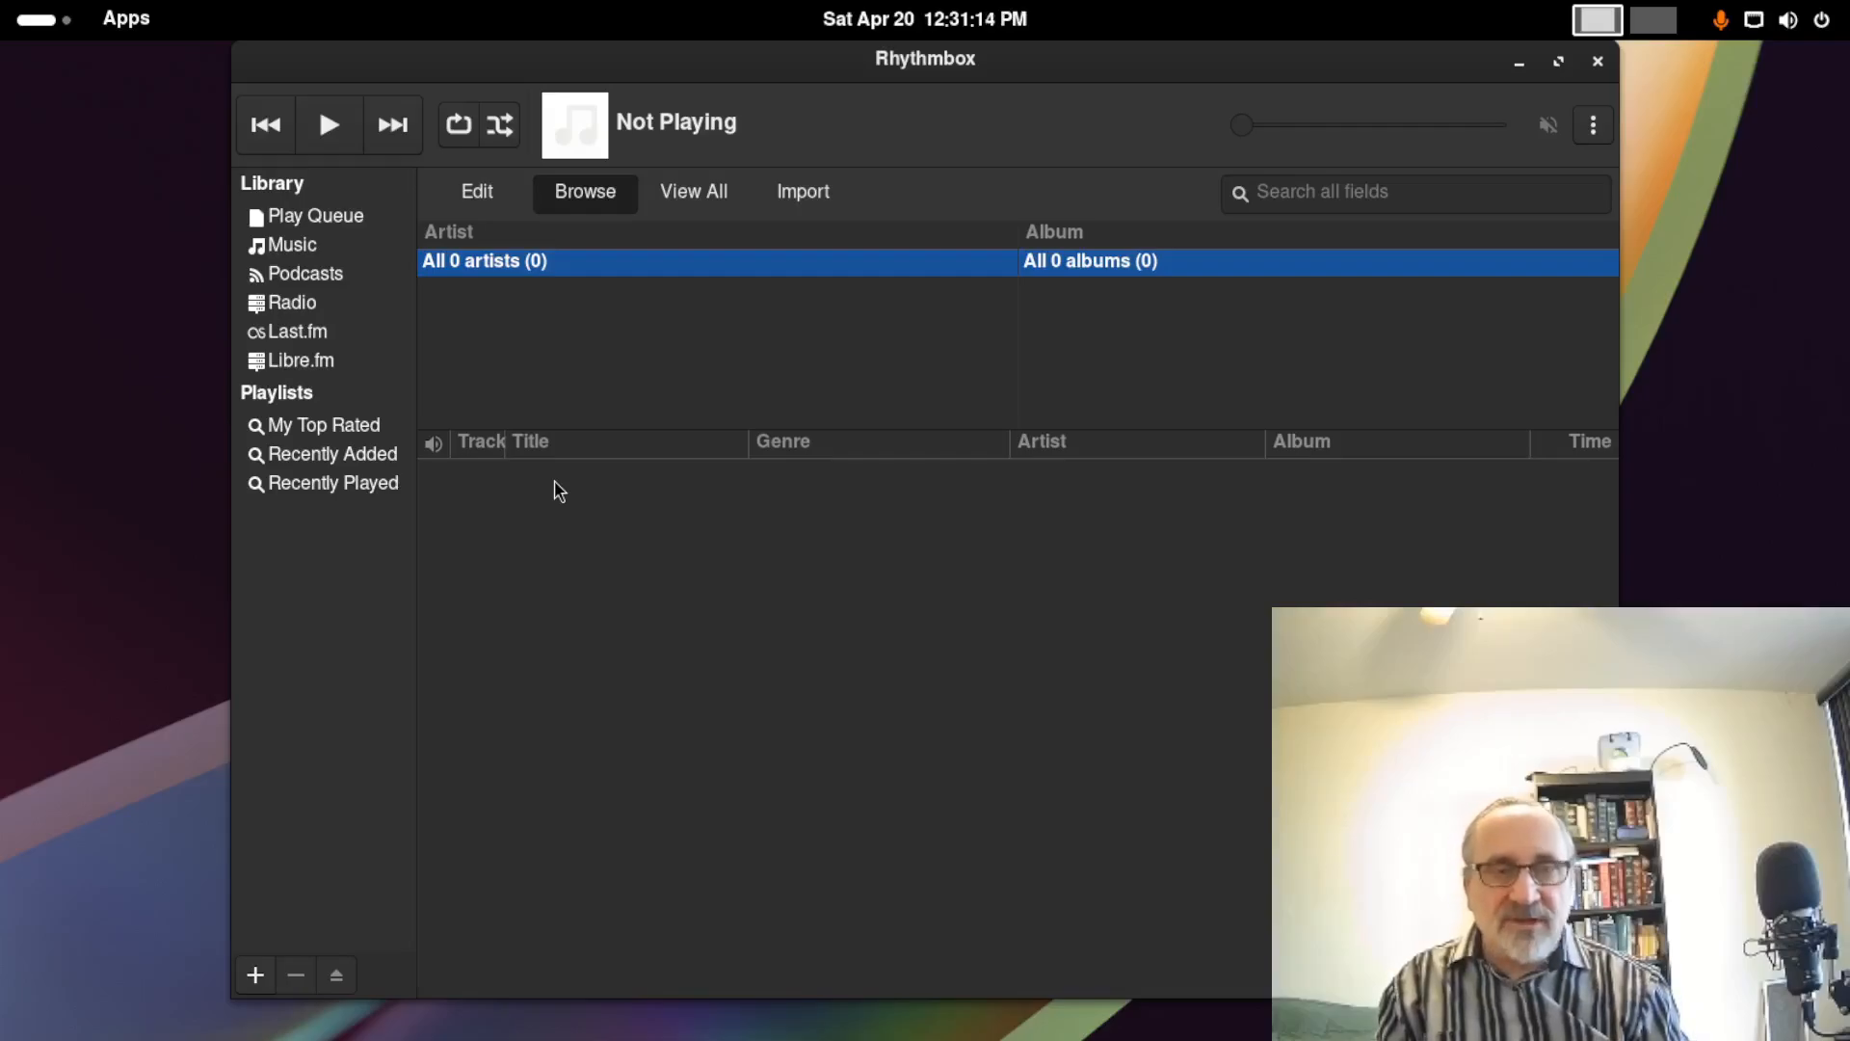
# Maximize, restore and again maximize the Rhythmbox window, and close Rhythmbox
pyautogui.press('super+Up')
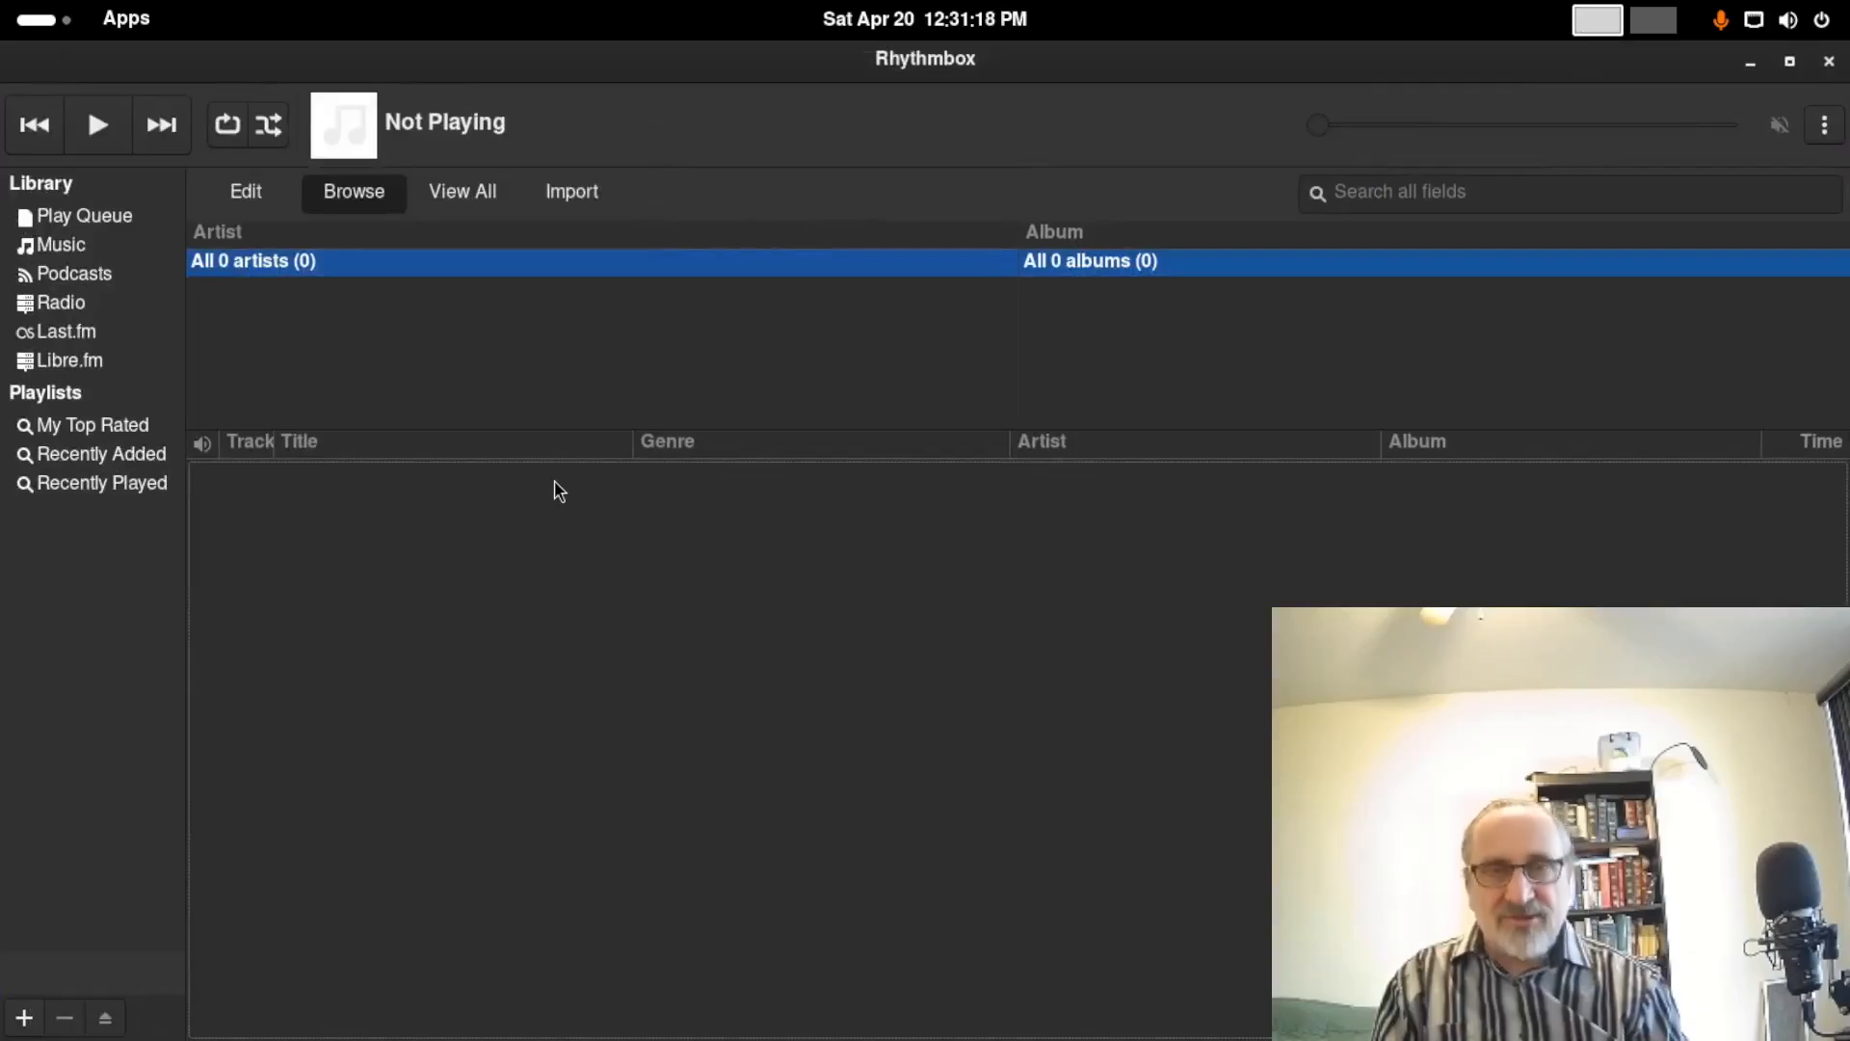
pyautogui.press('super+Down')
pyautogui.press('super+Up')
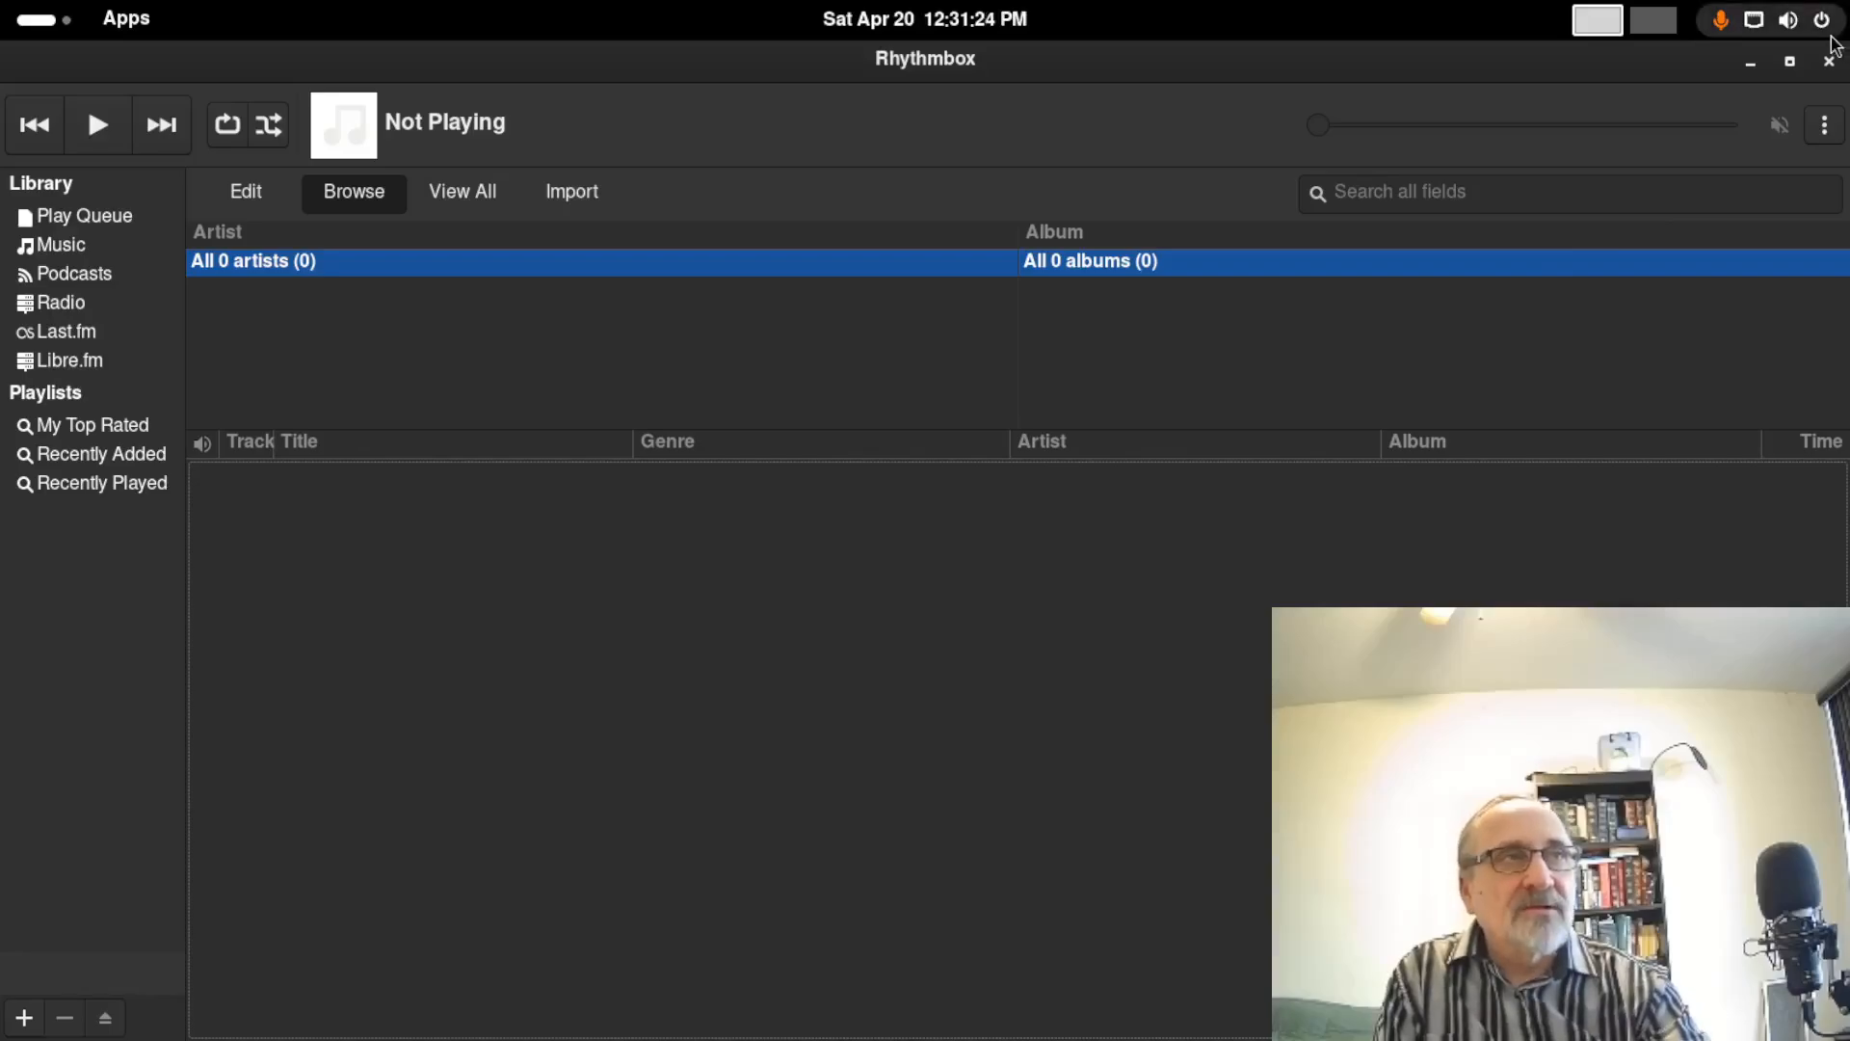
pyautogui.click(1830, 67)
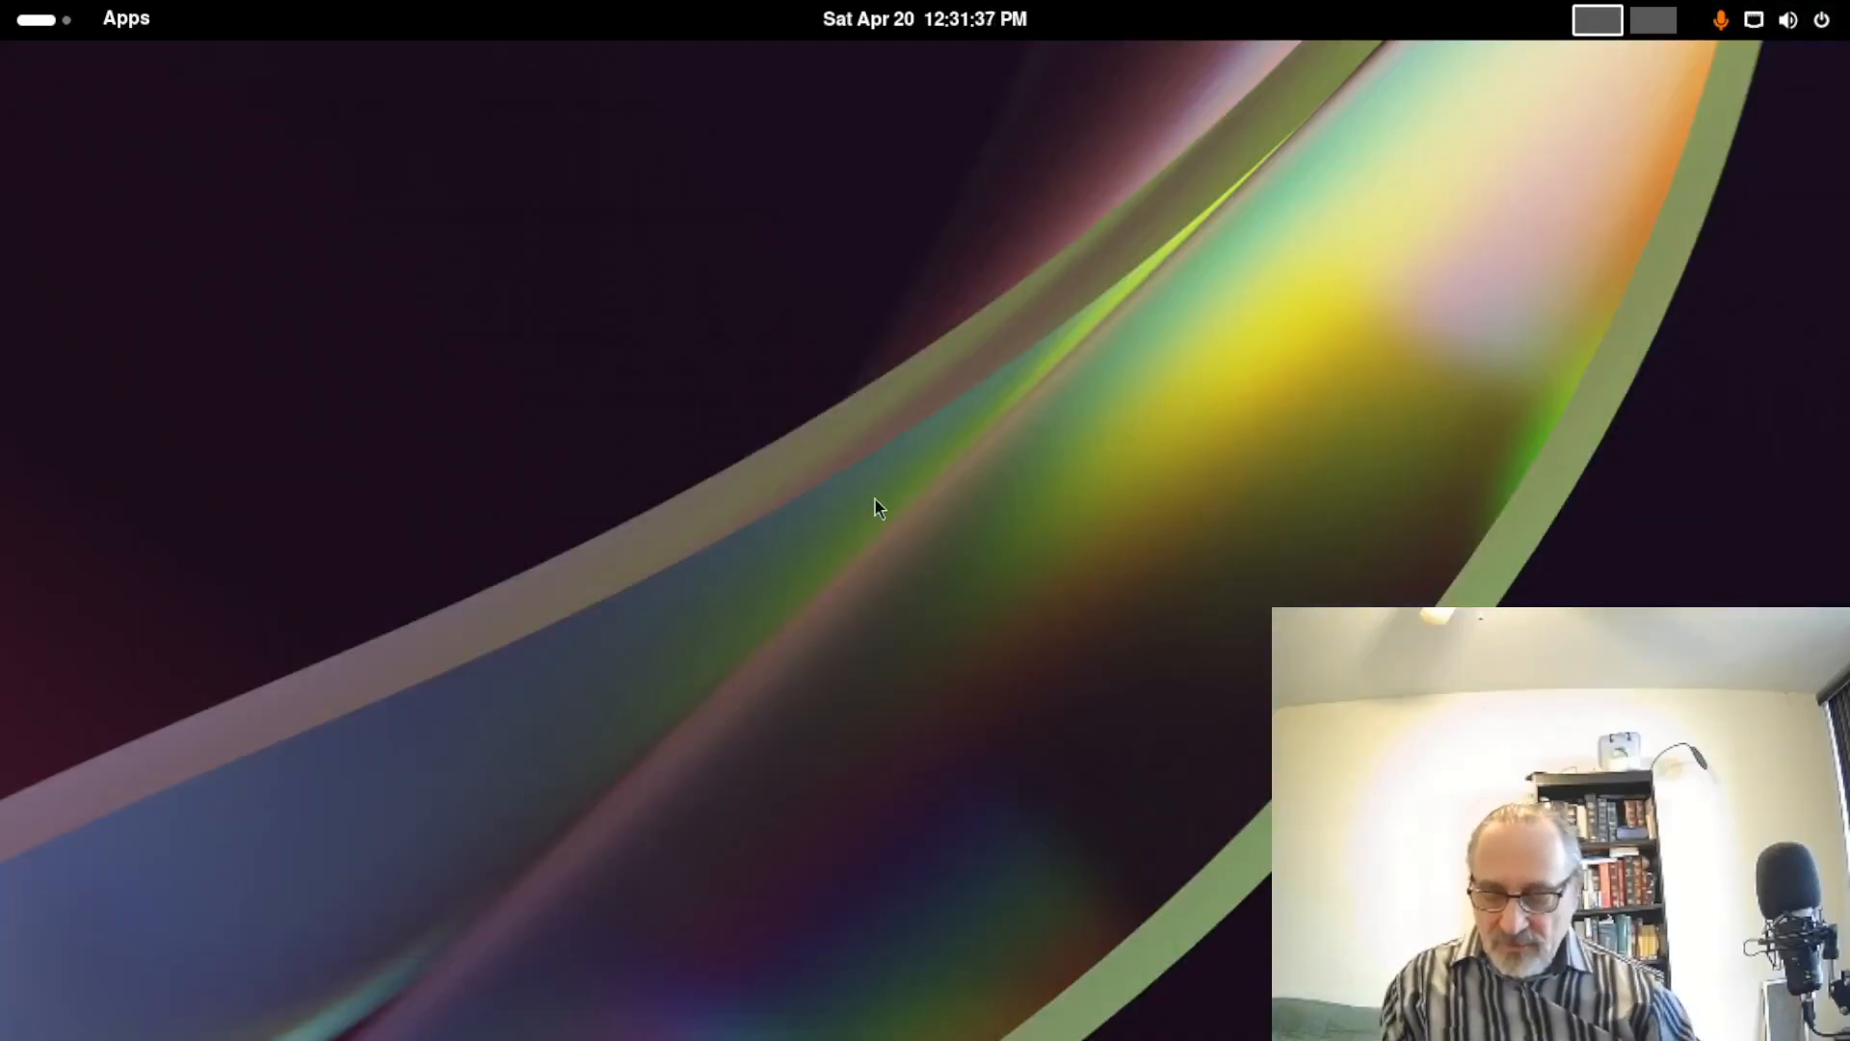
# Open an xterm terminal, maximize its window, and exit the terminal
pyautogui.hotkey('ctrl', 'alt', 't')
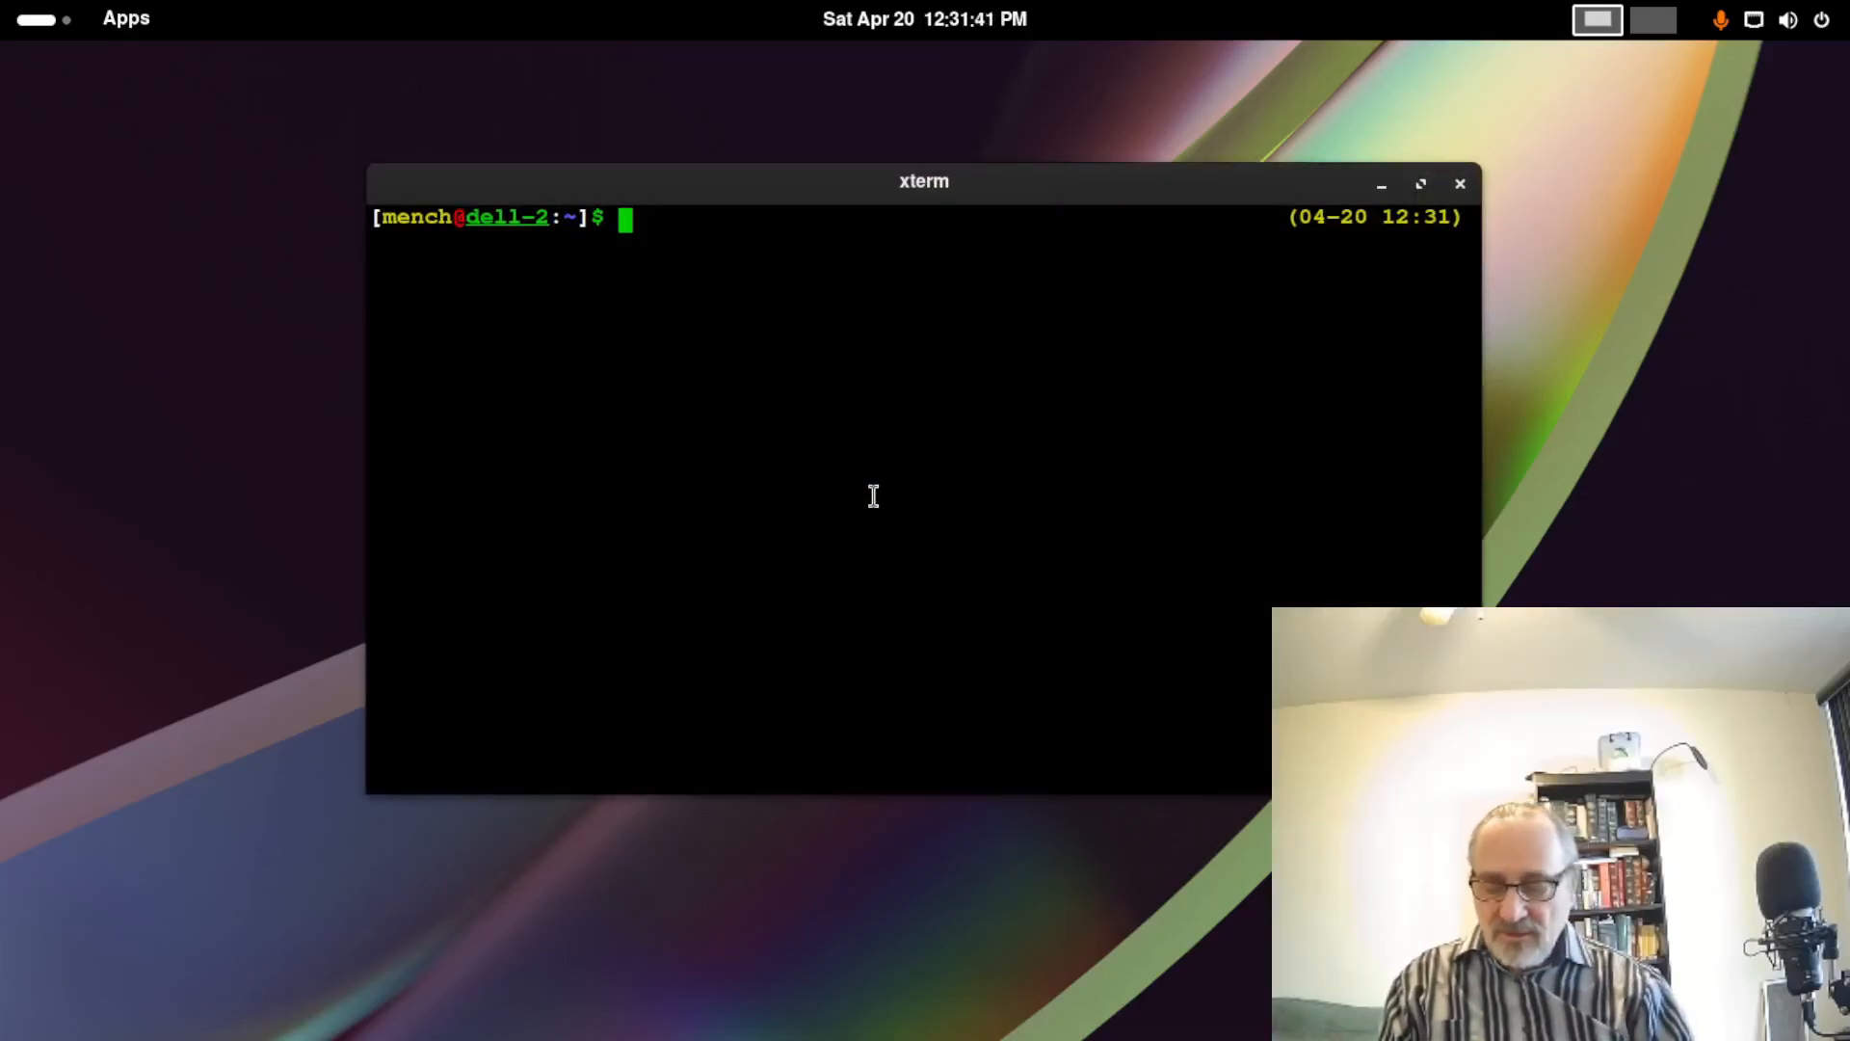
pyautogui.press('super+Up')
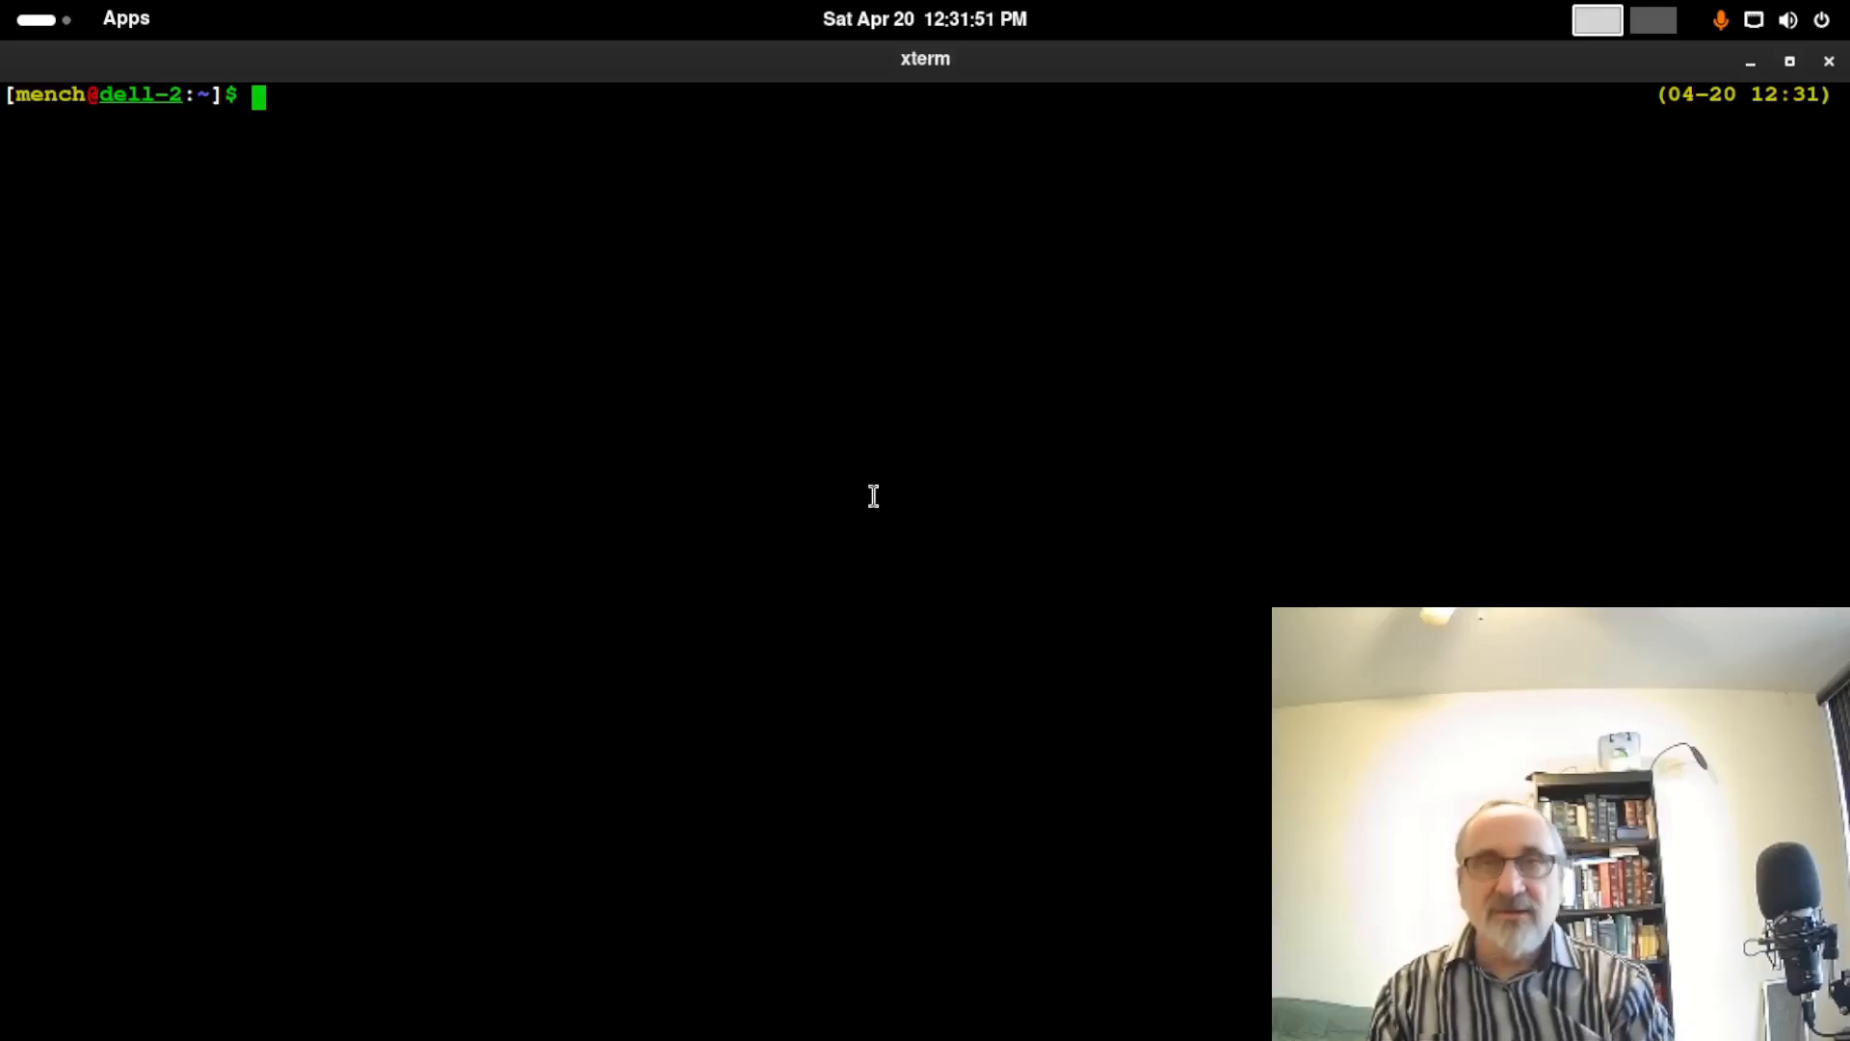
pyautogui.hotkey('ctrl', 'd')
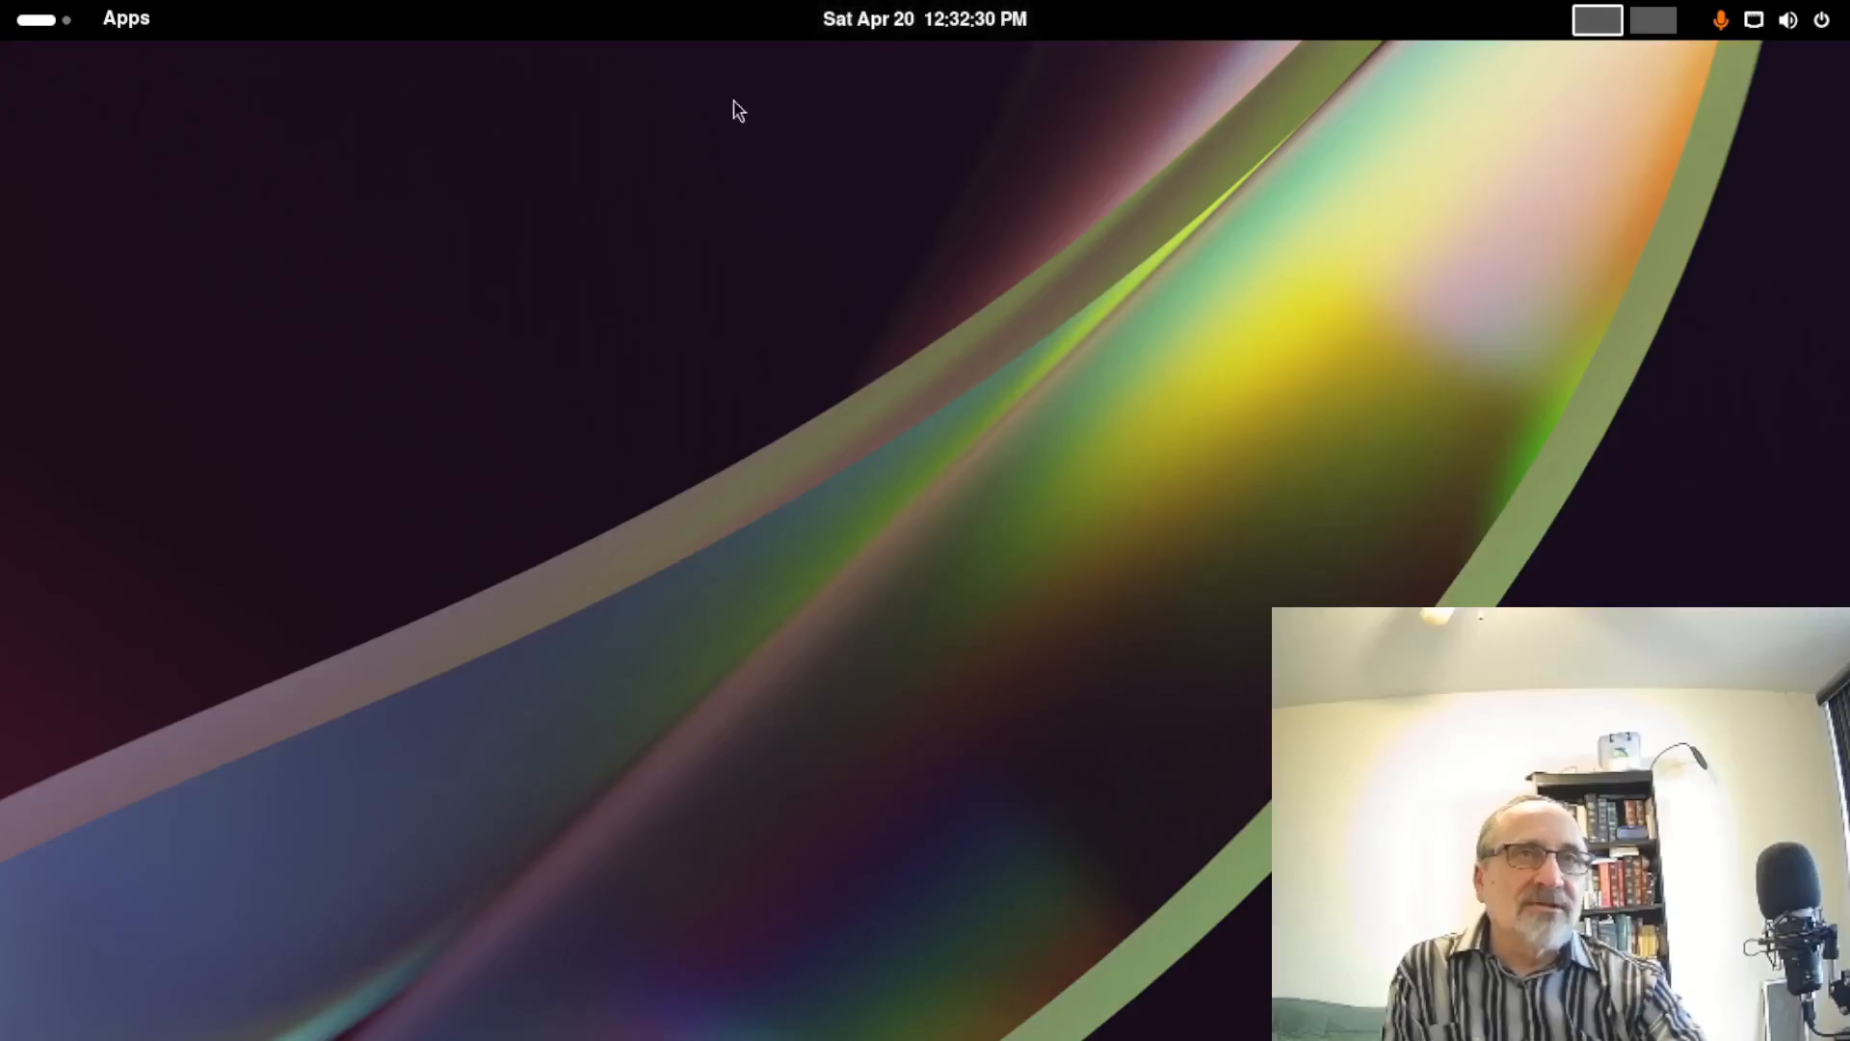
# Open the Date & Time page of the system settings and unlock it for changes
pyautogui.rightClick(811, 158)
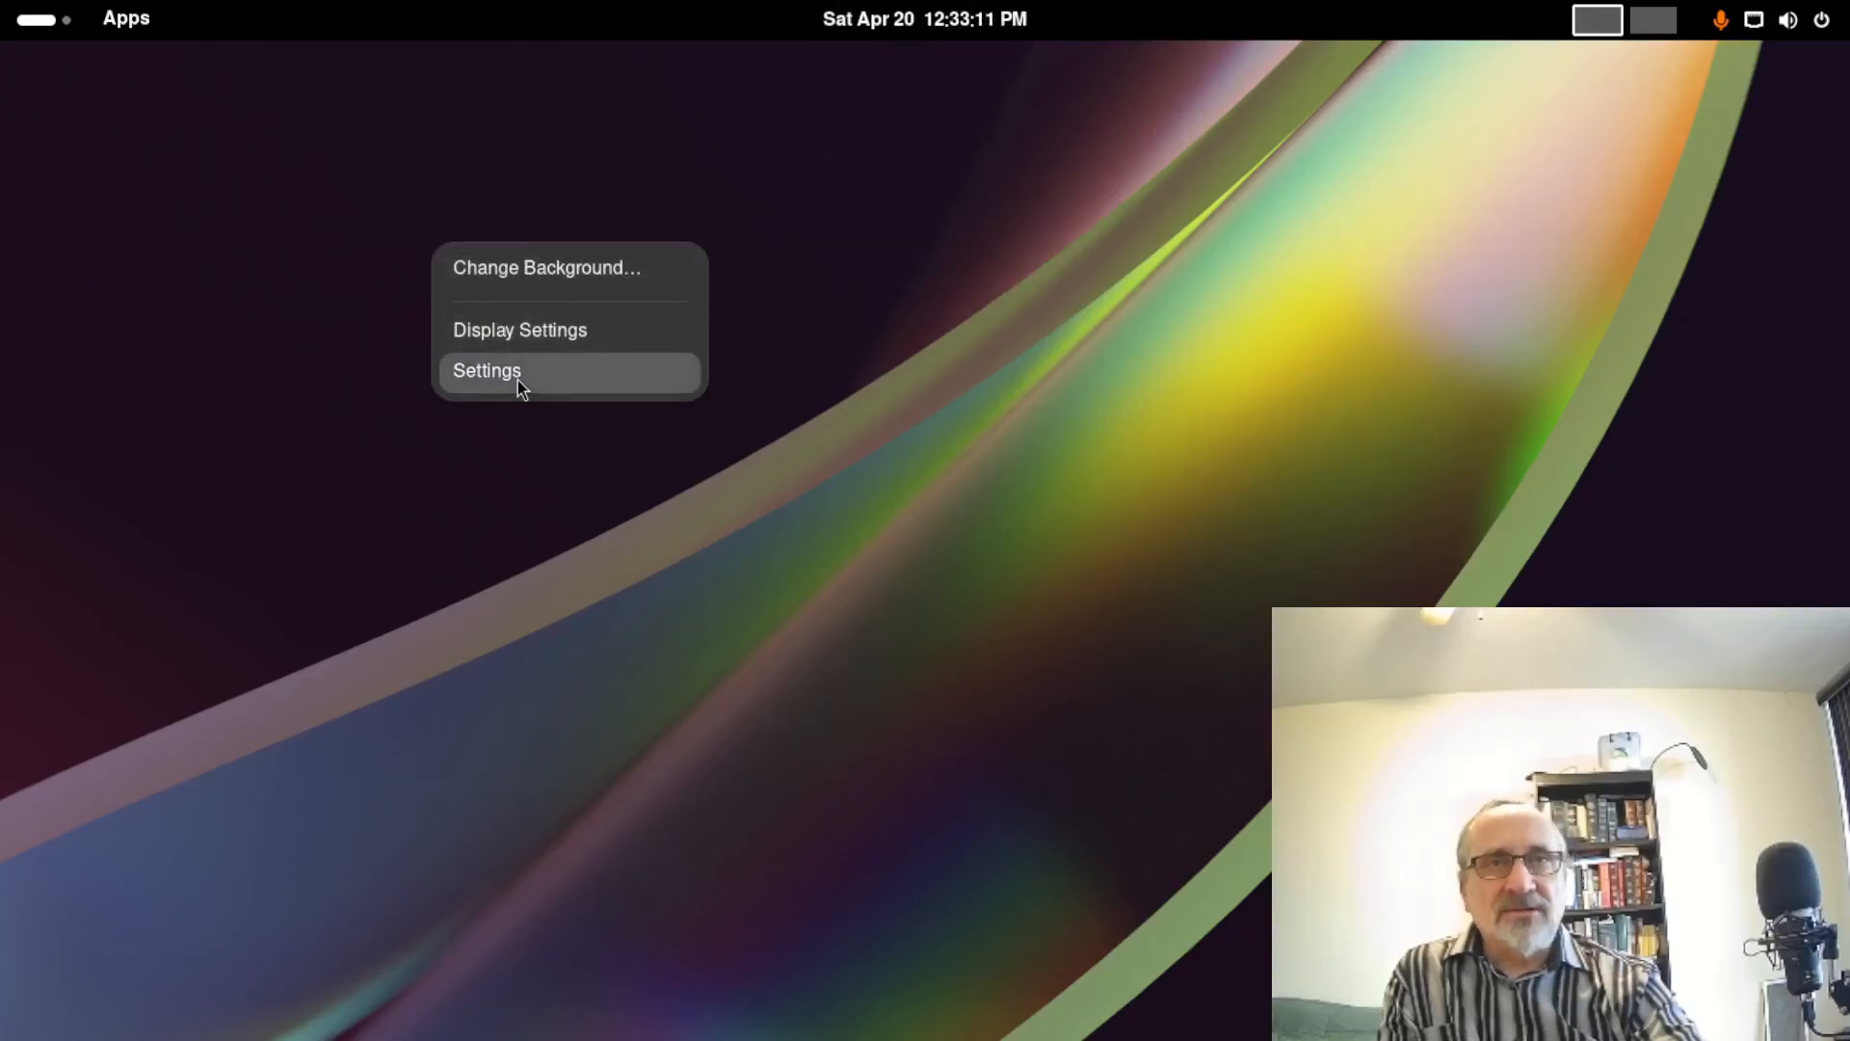
pyautogui.click(518, 380)
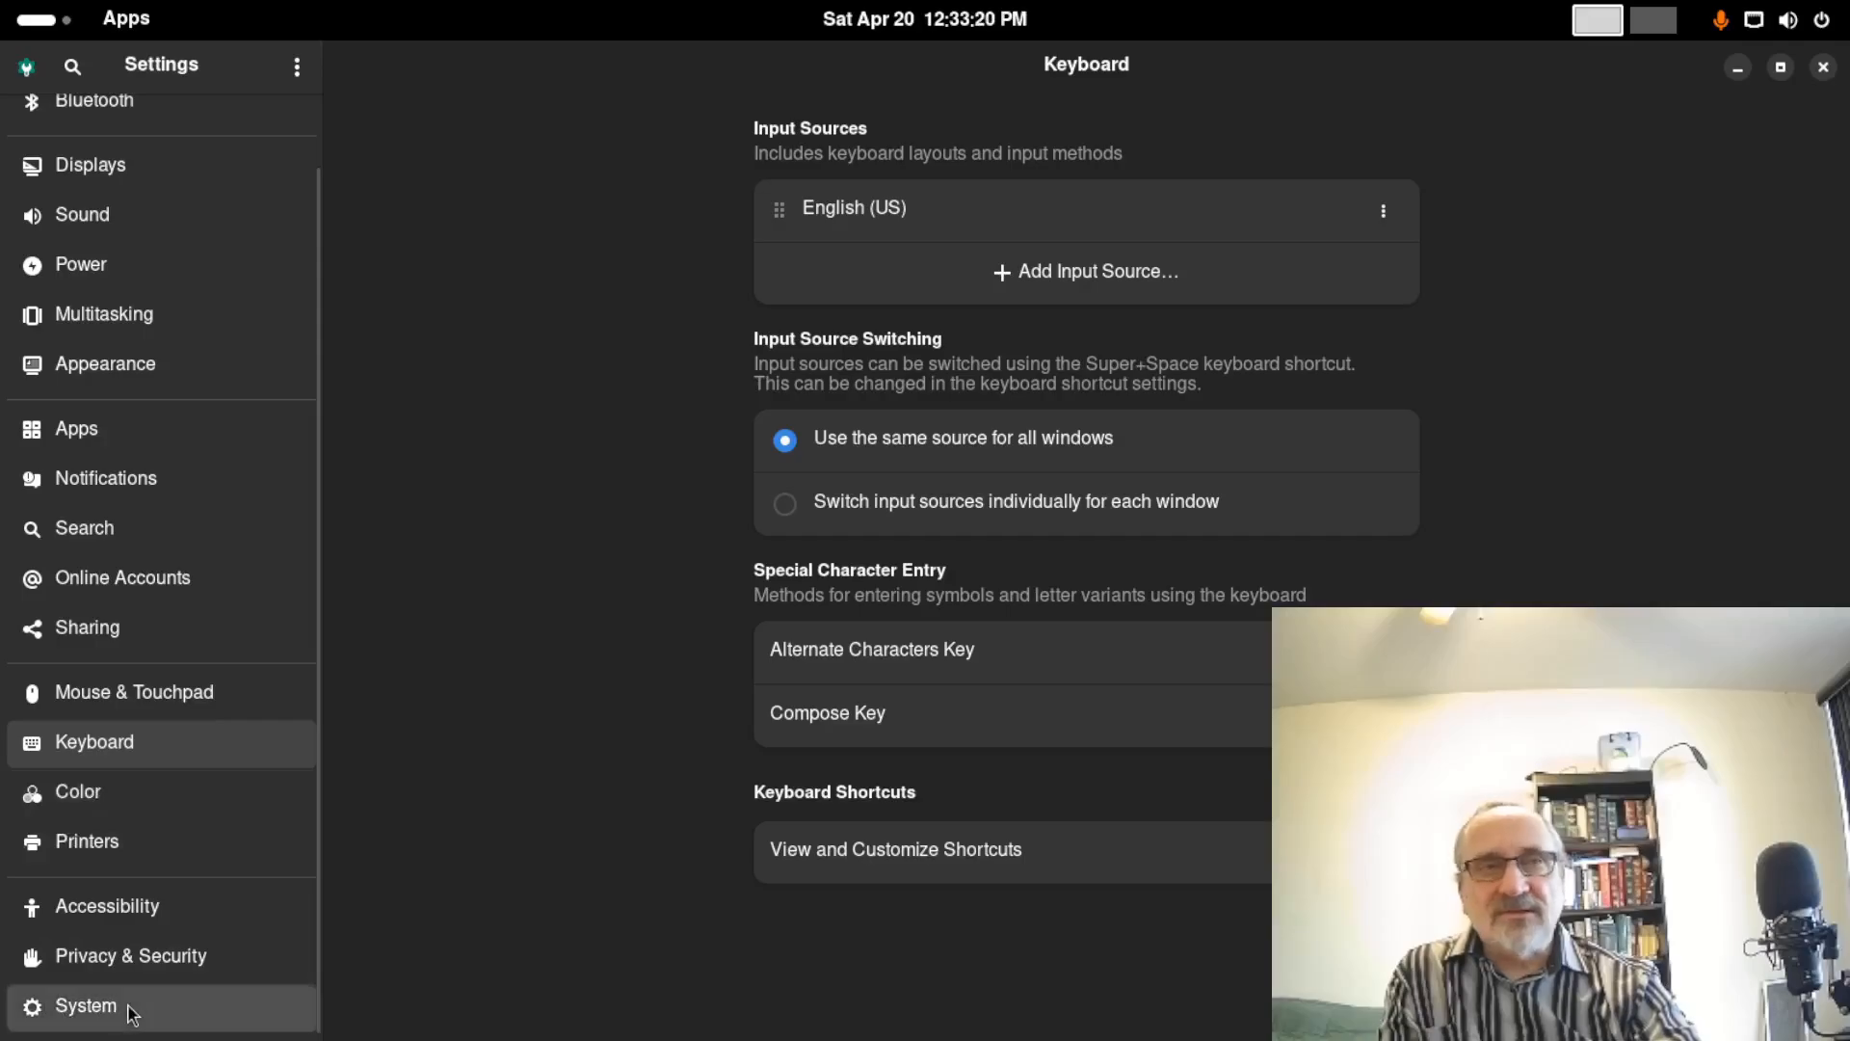
pyautogui.click(124, 1008)
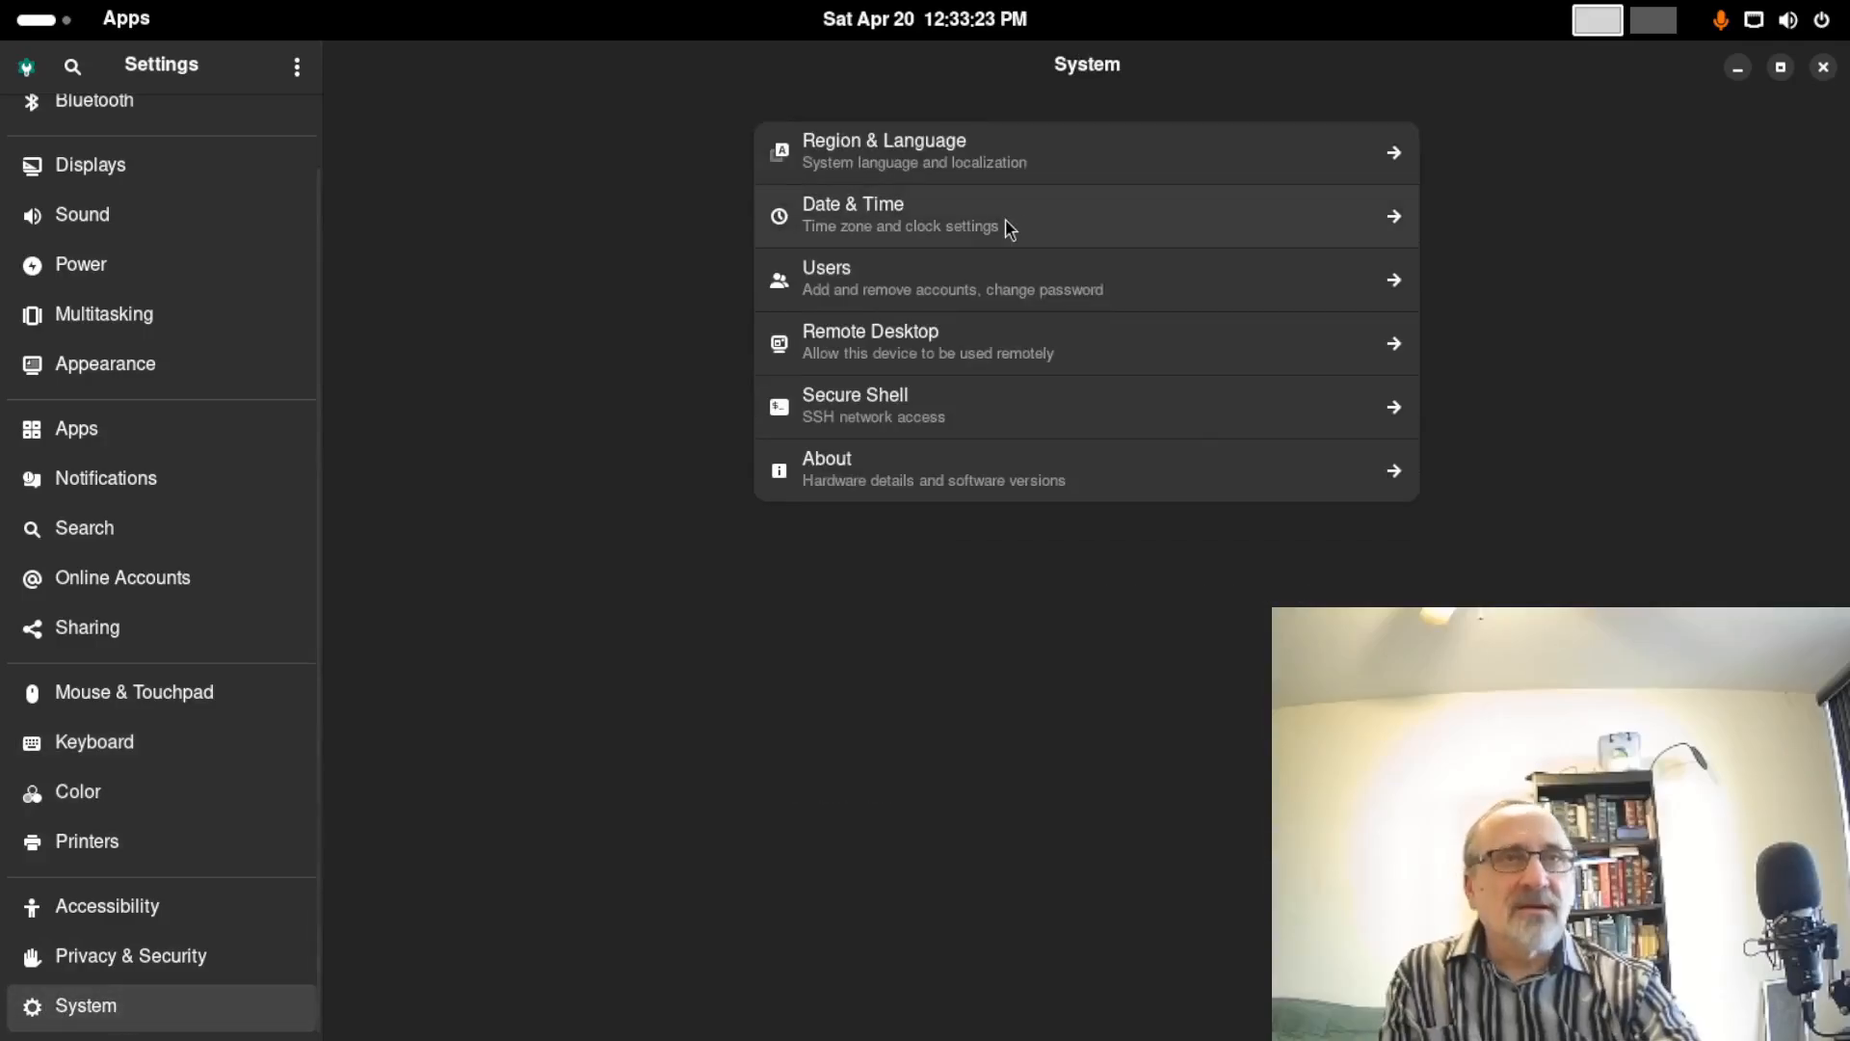
pyautogui.click(1009, 228)
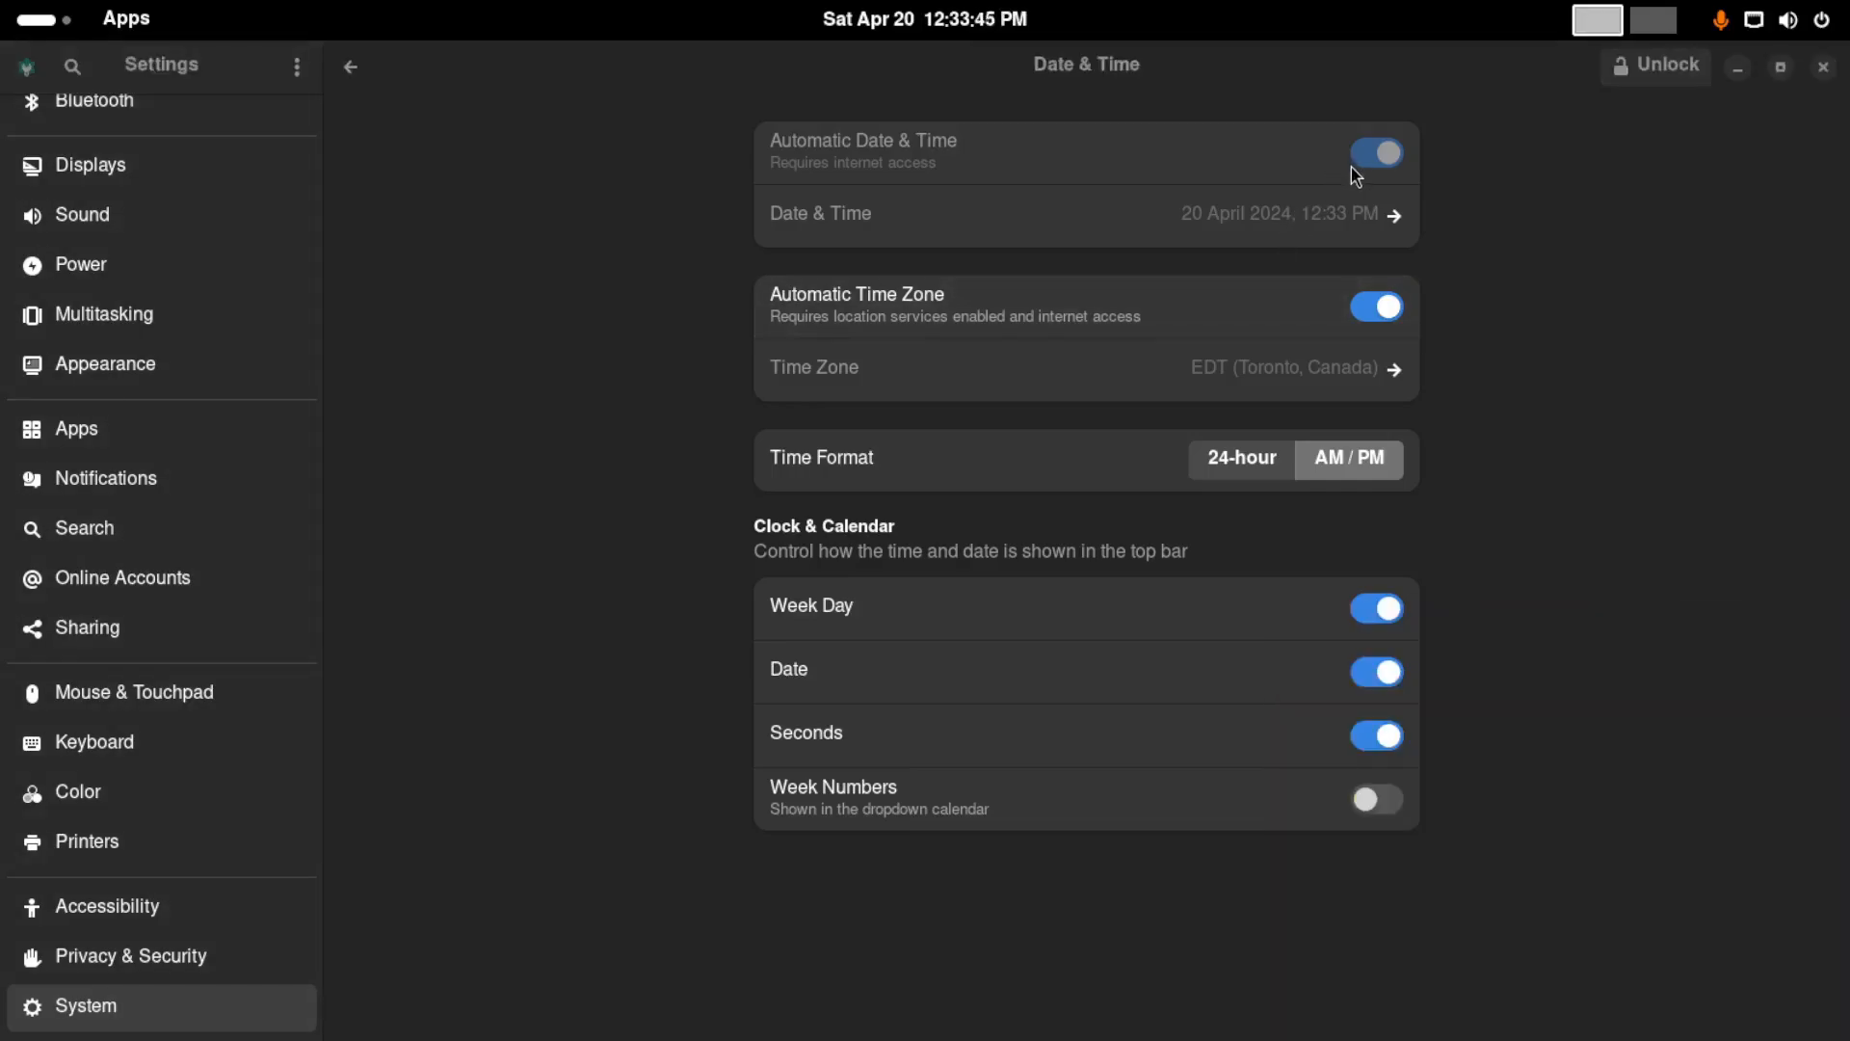
pyautogui.click(1669, 68)
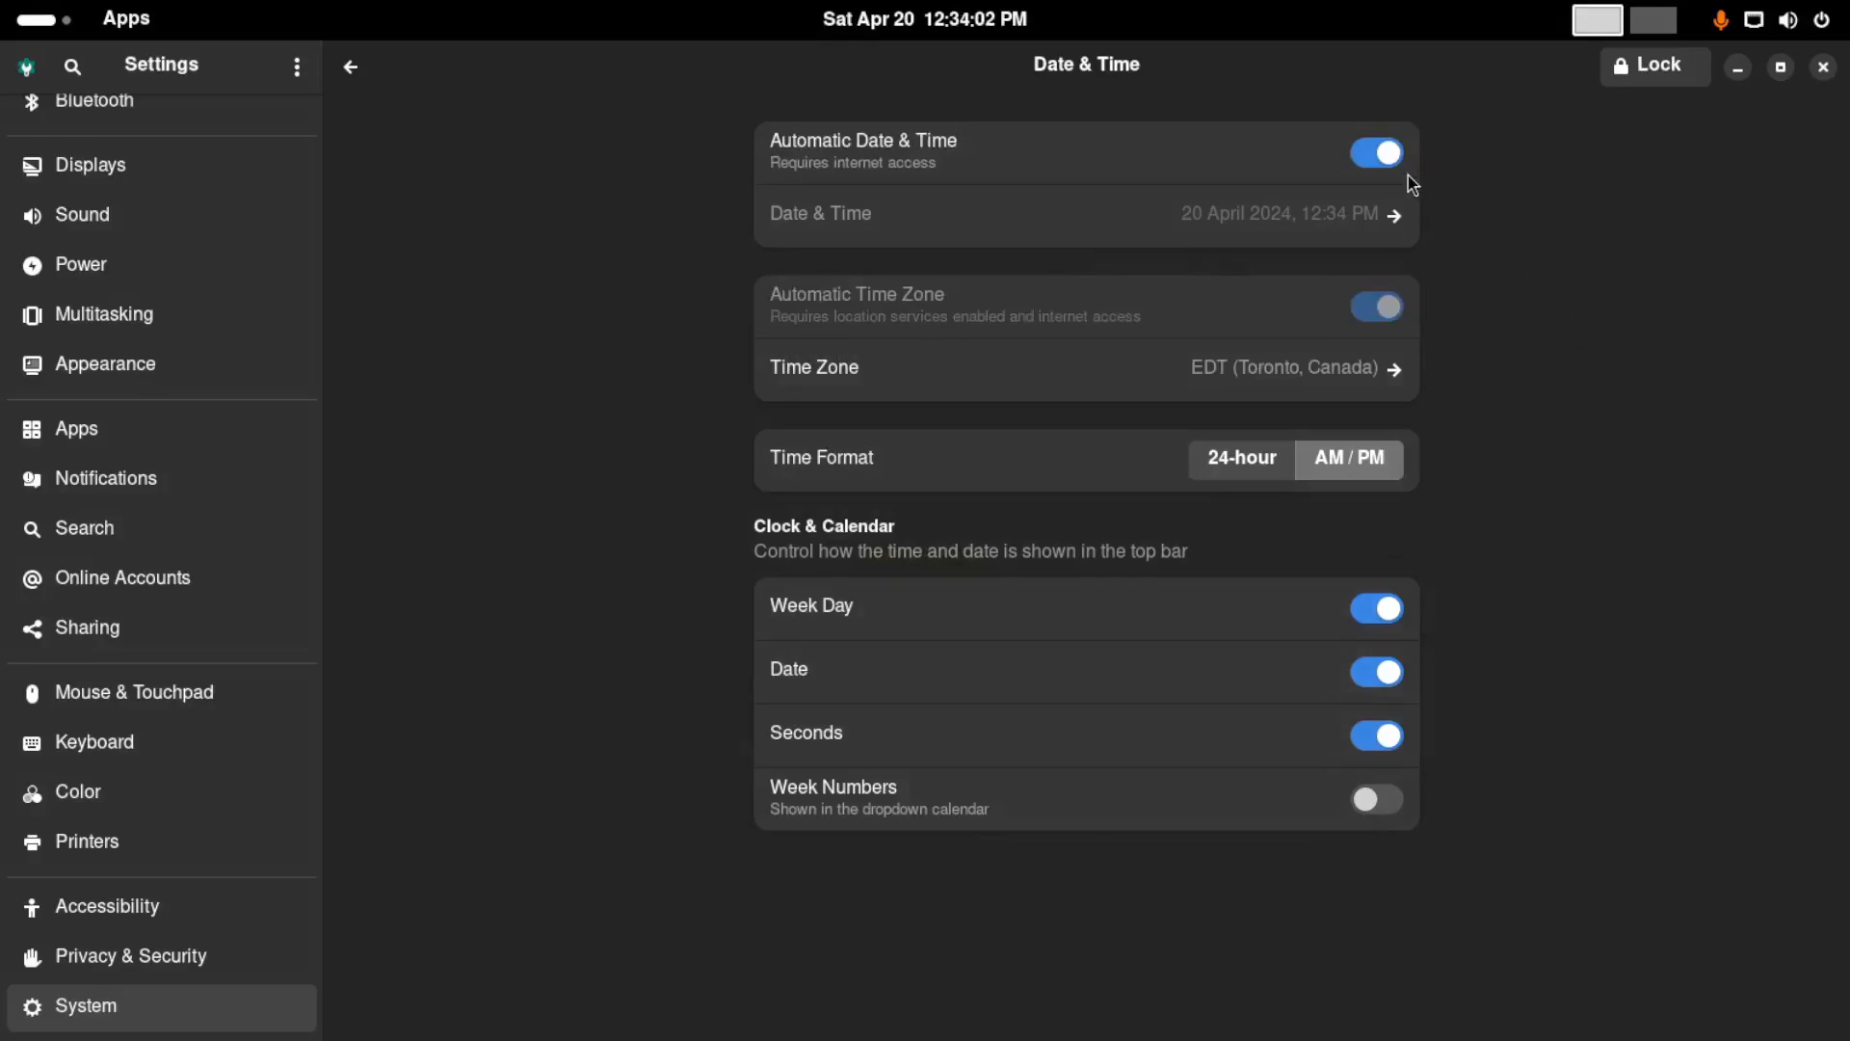
# Switch Automatic Date & Time and the clock's Week Day, Date and Seconds options each off and back on
pyautogui.click(1376, 160)
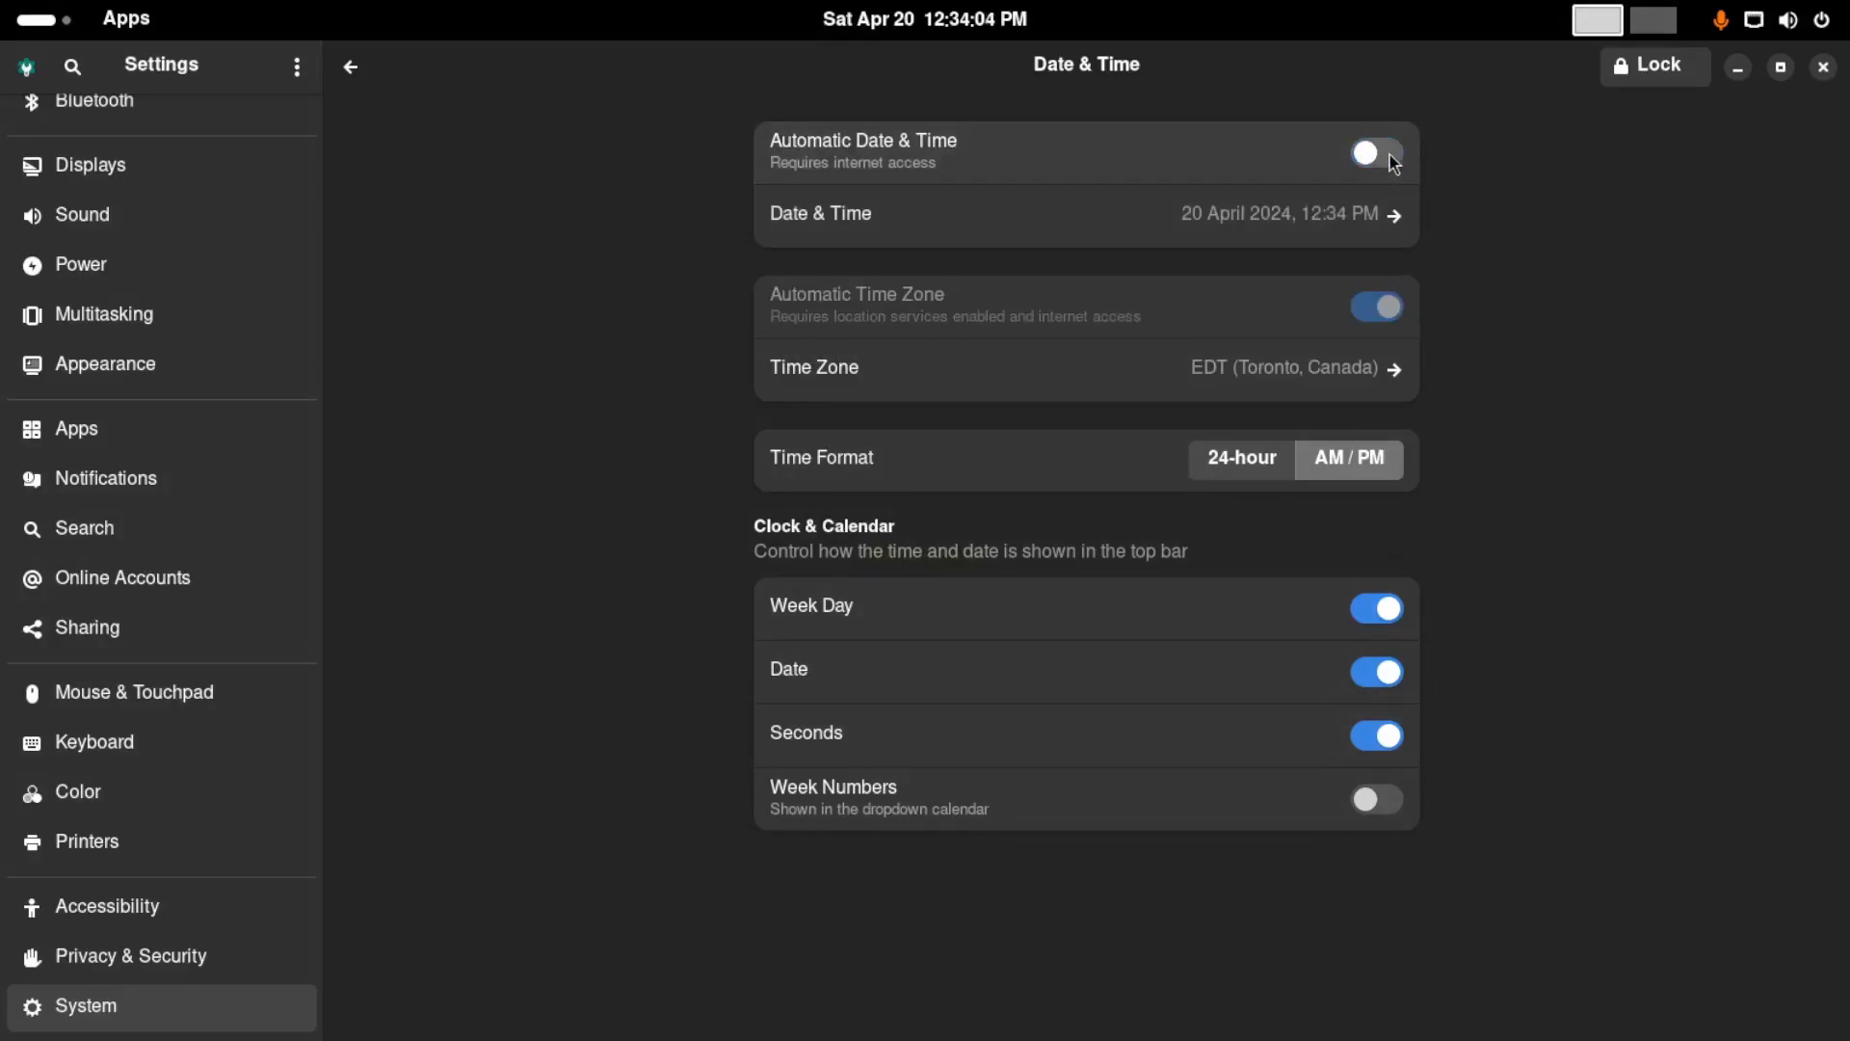
pyautogui.click(1395, 162)
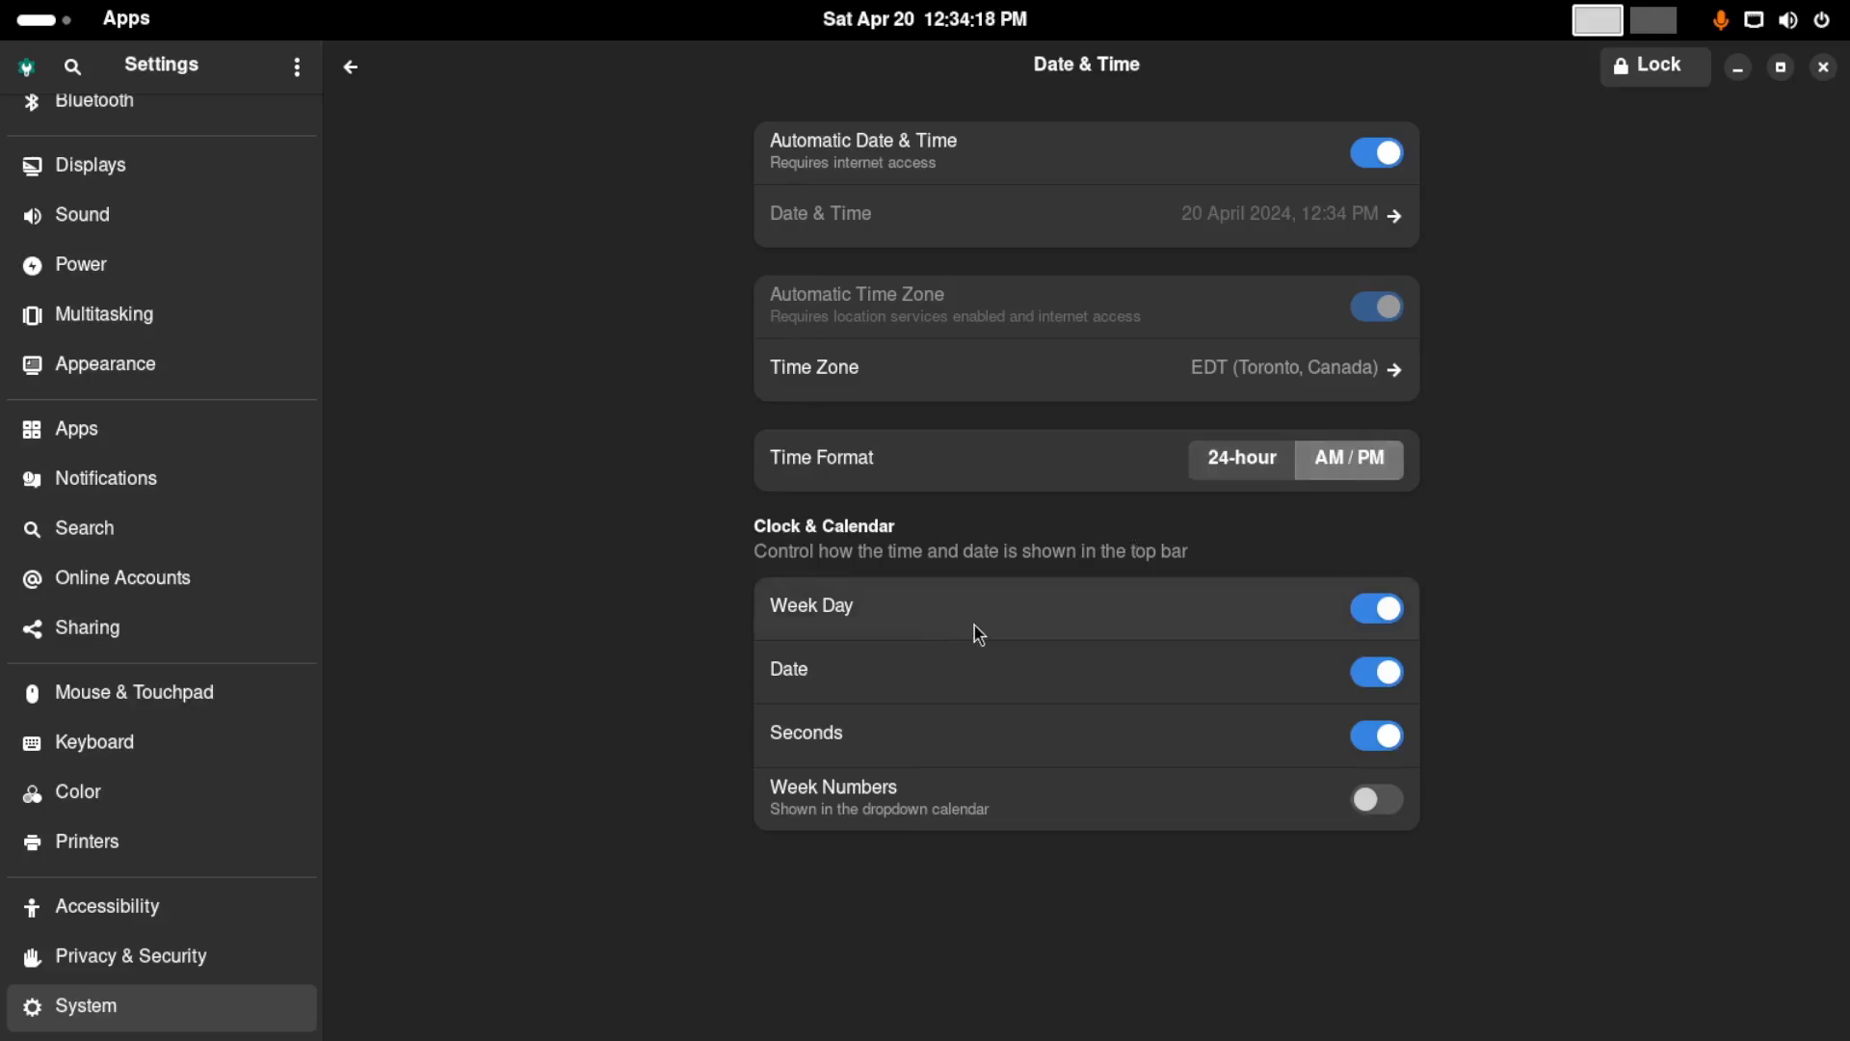
pyautogui.click(1369, 613)
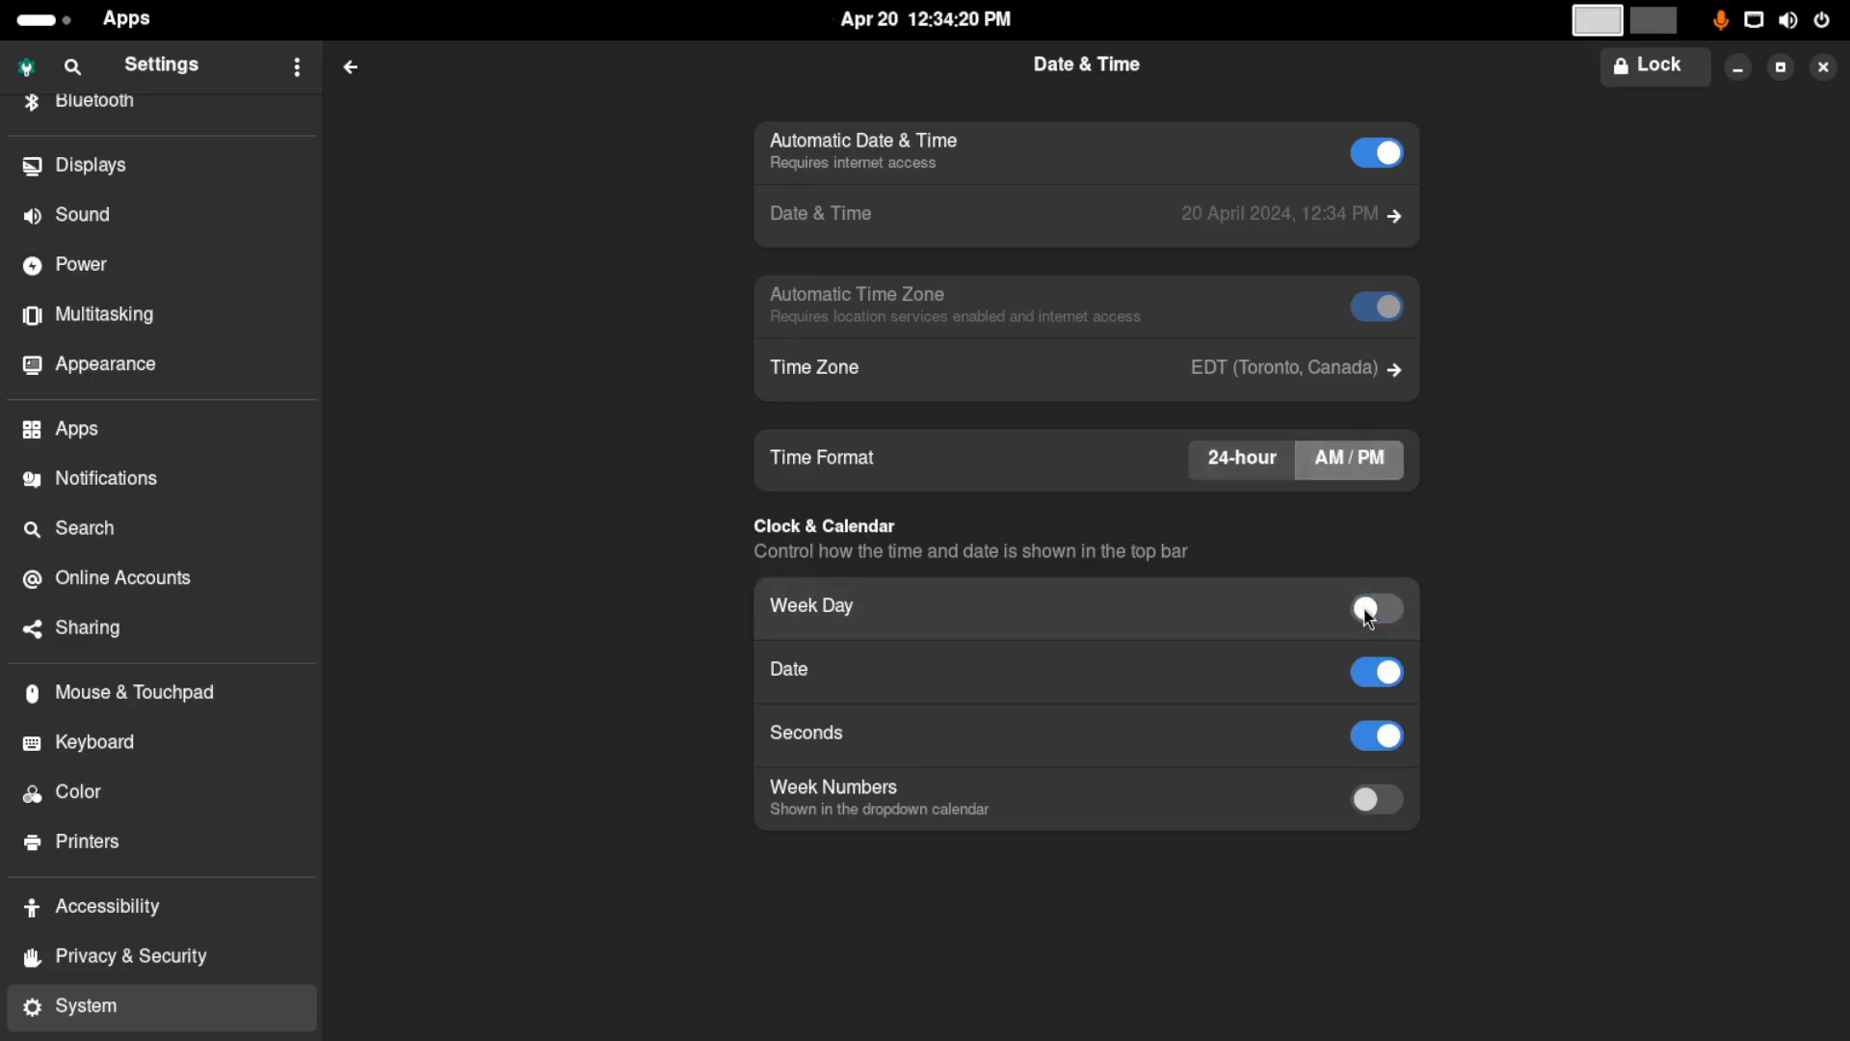
pyautogui.click(1391, 614)
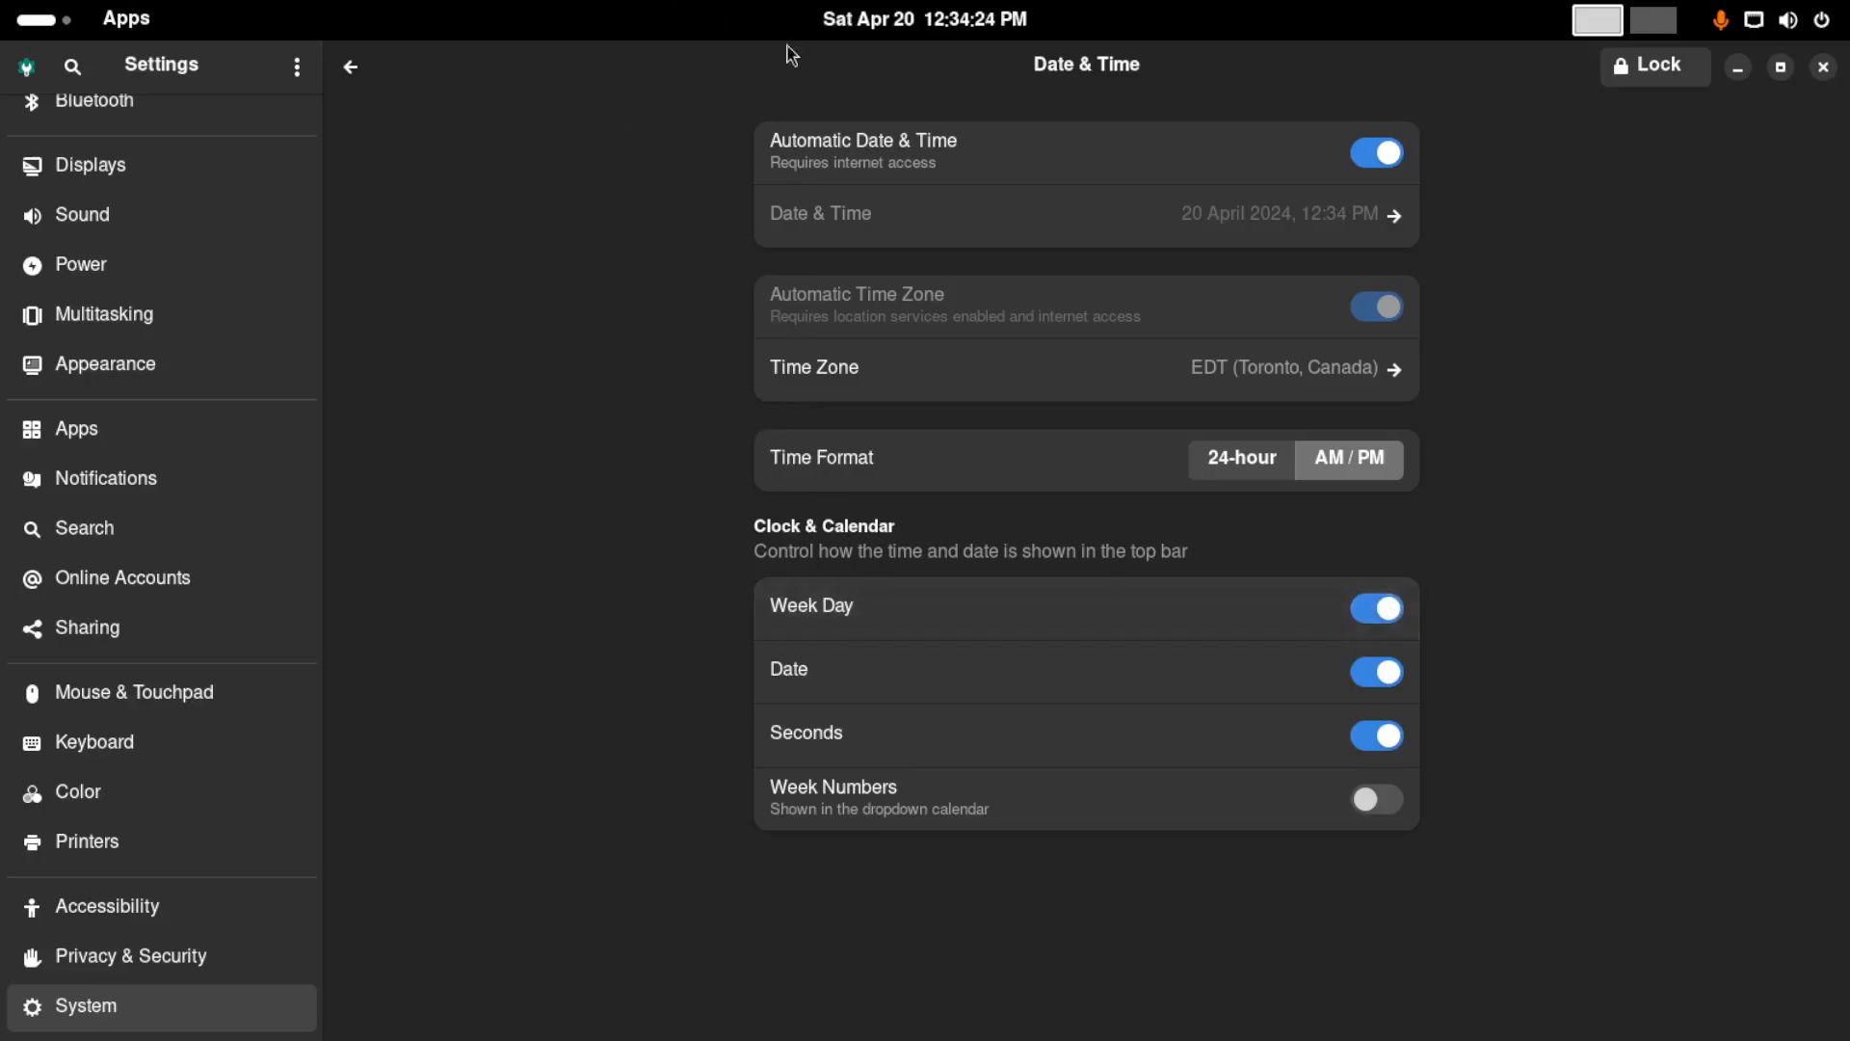
pyautogui.click(1360, 687)
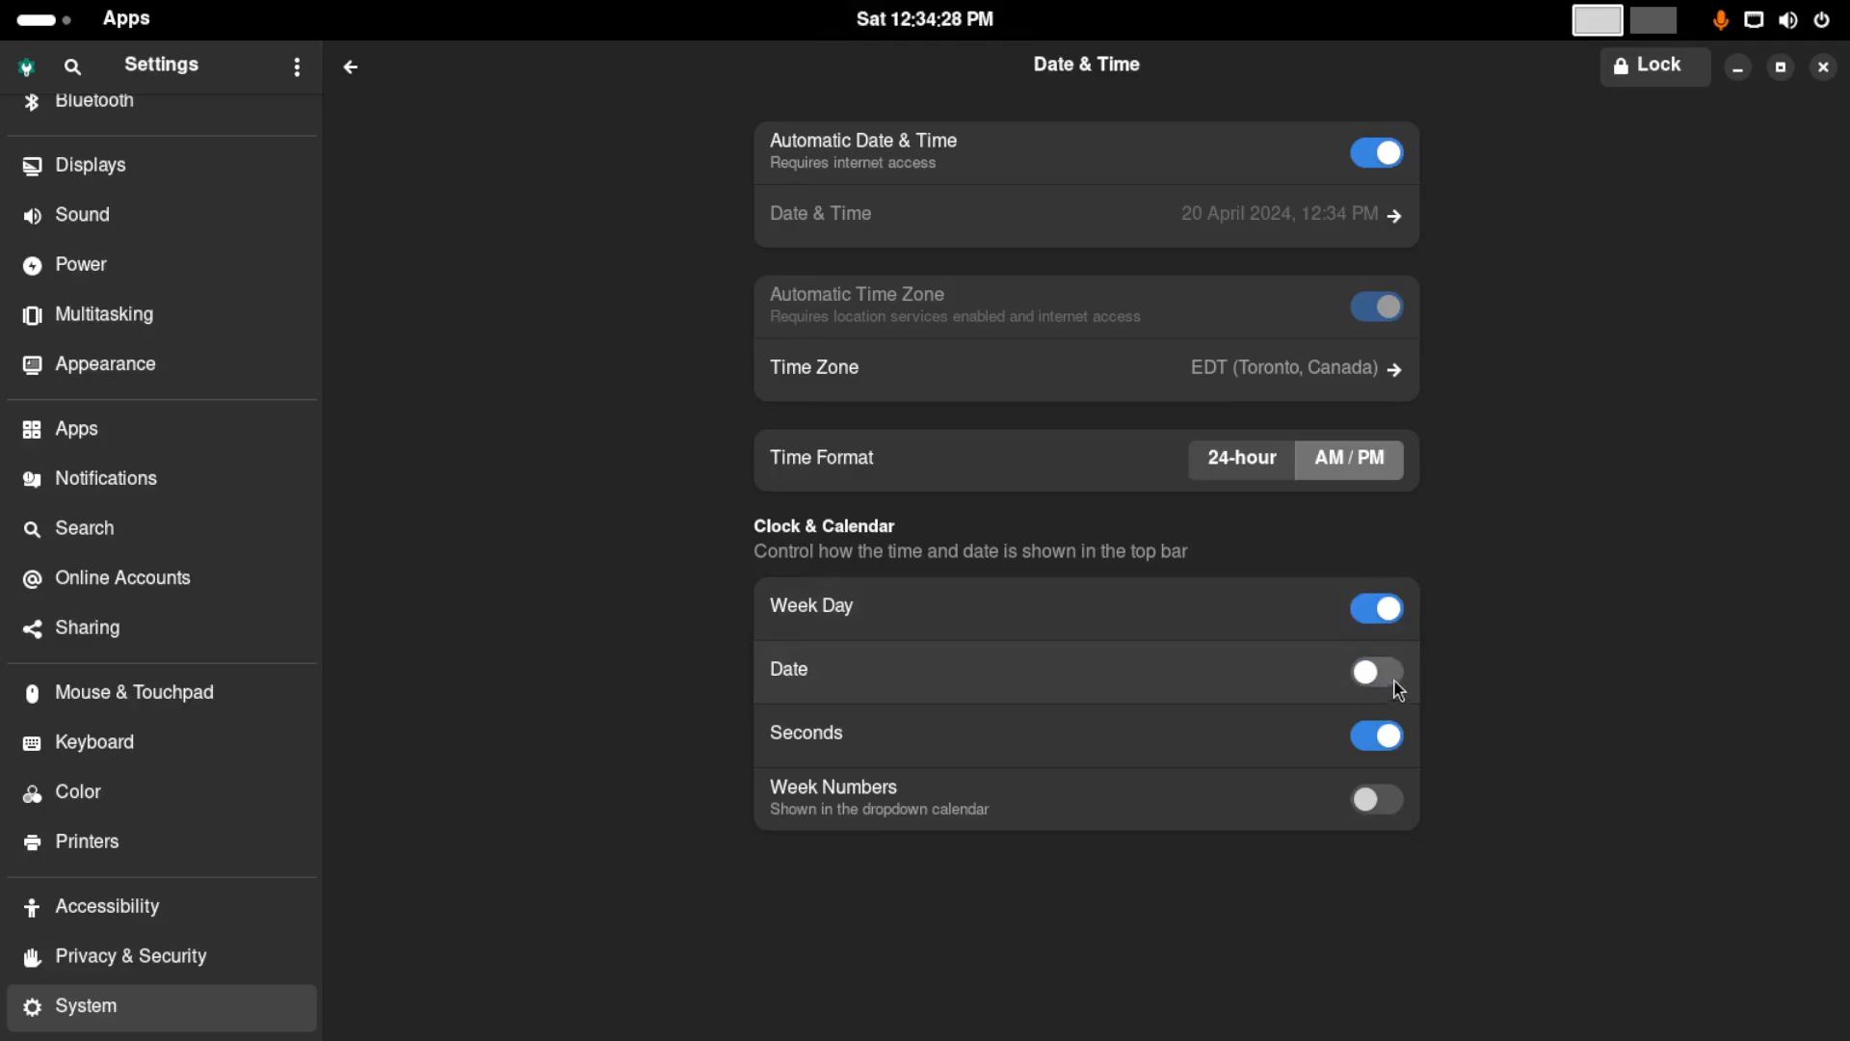
pyautogui.click(1400, 679)
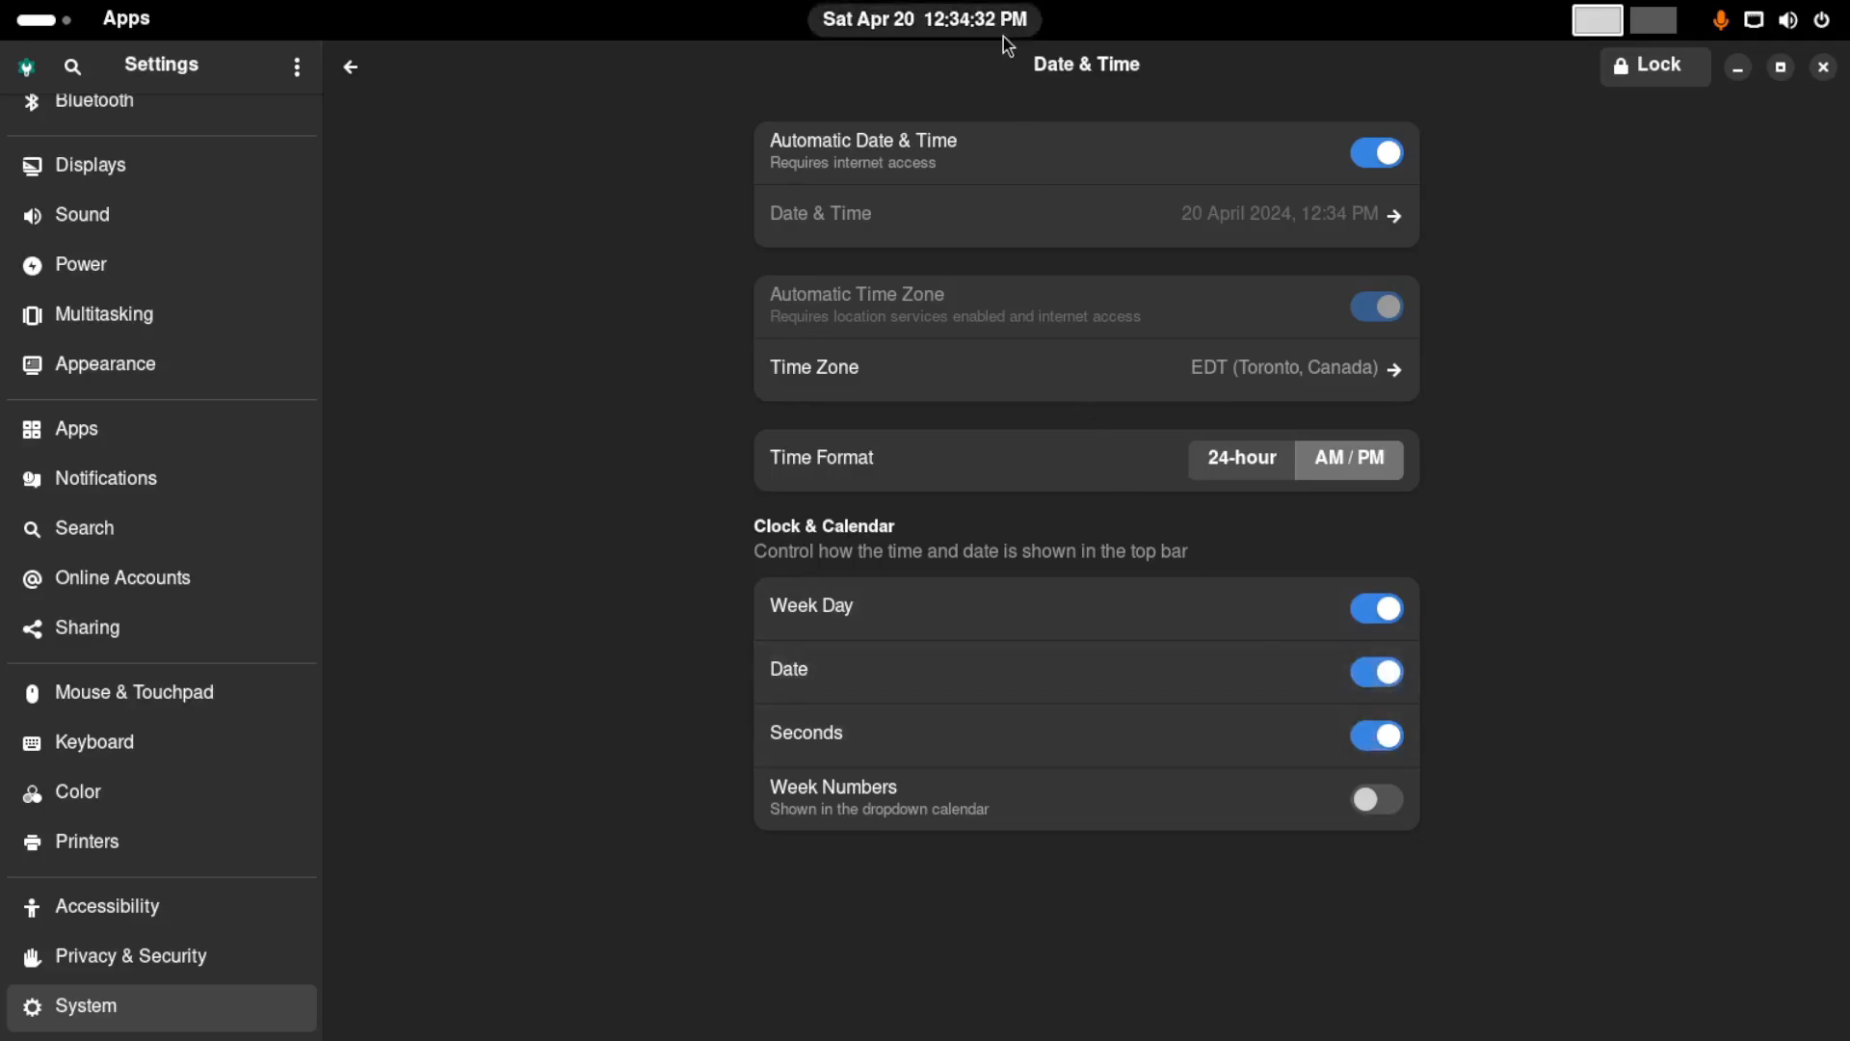
pyautogui.click(1380, 738)
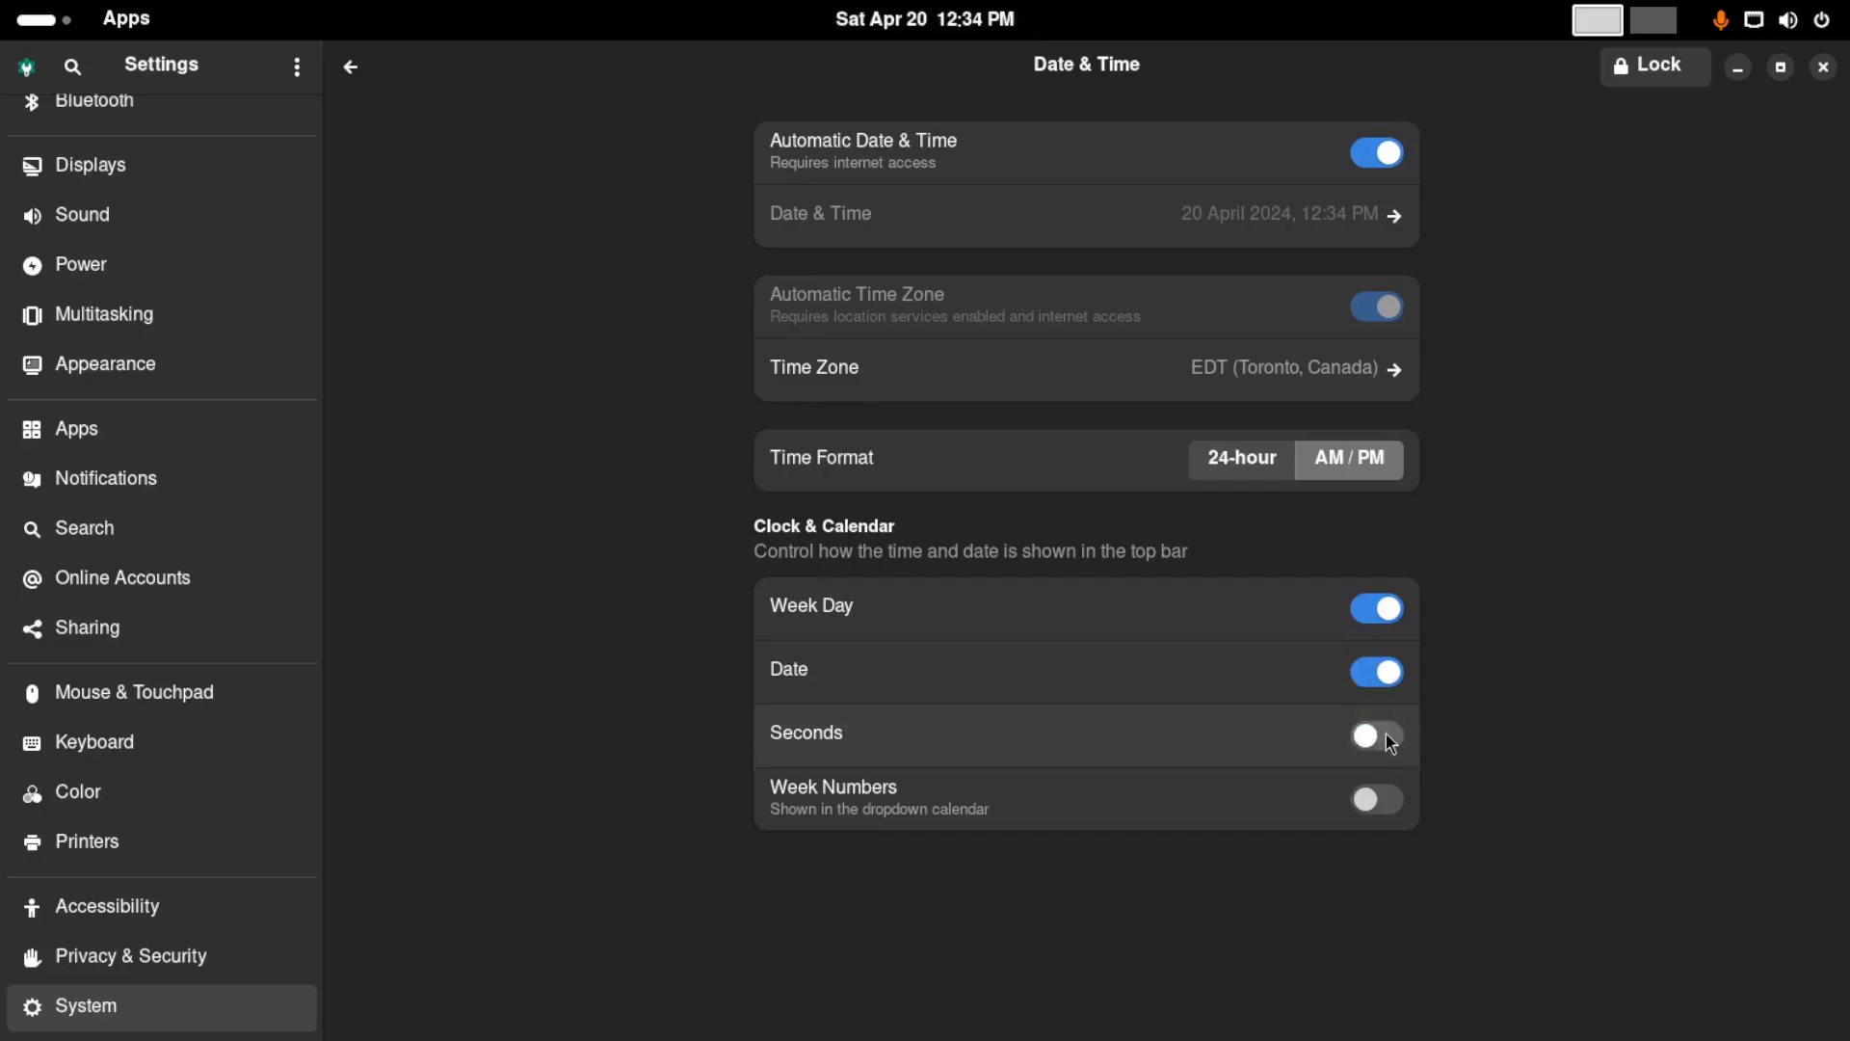
pyautogui.click(1388, 738)
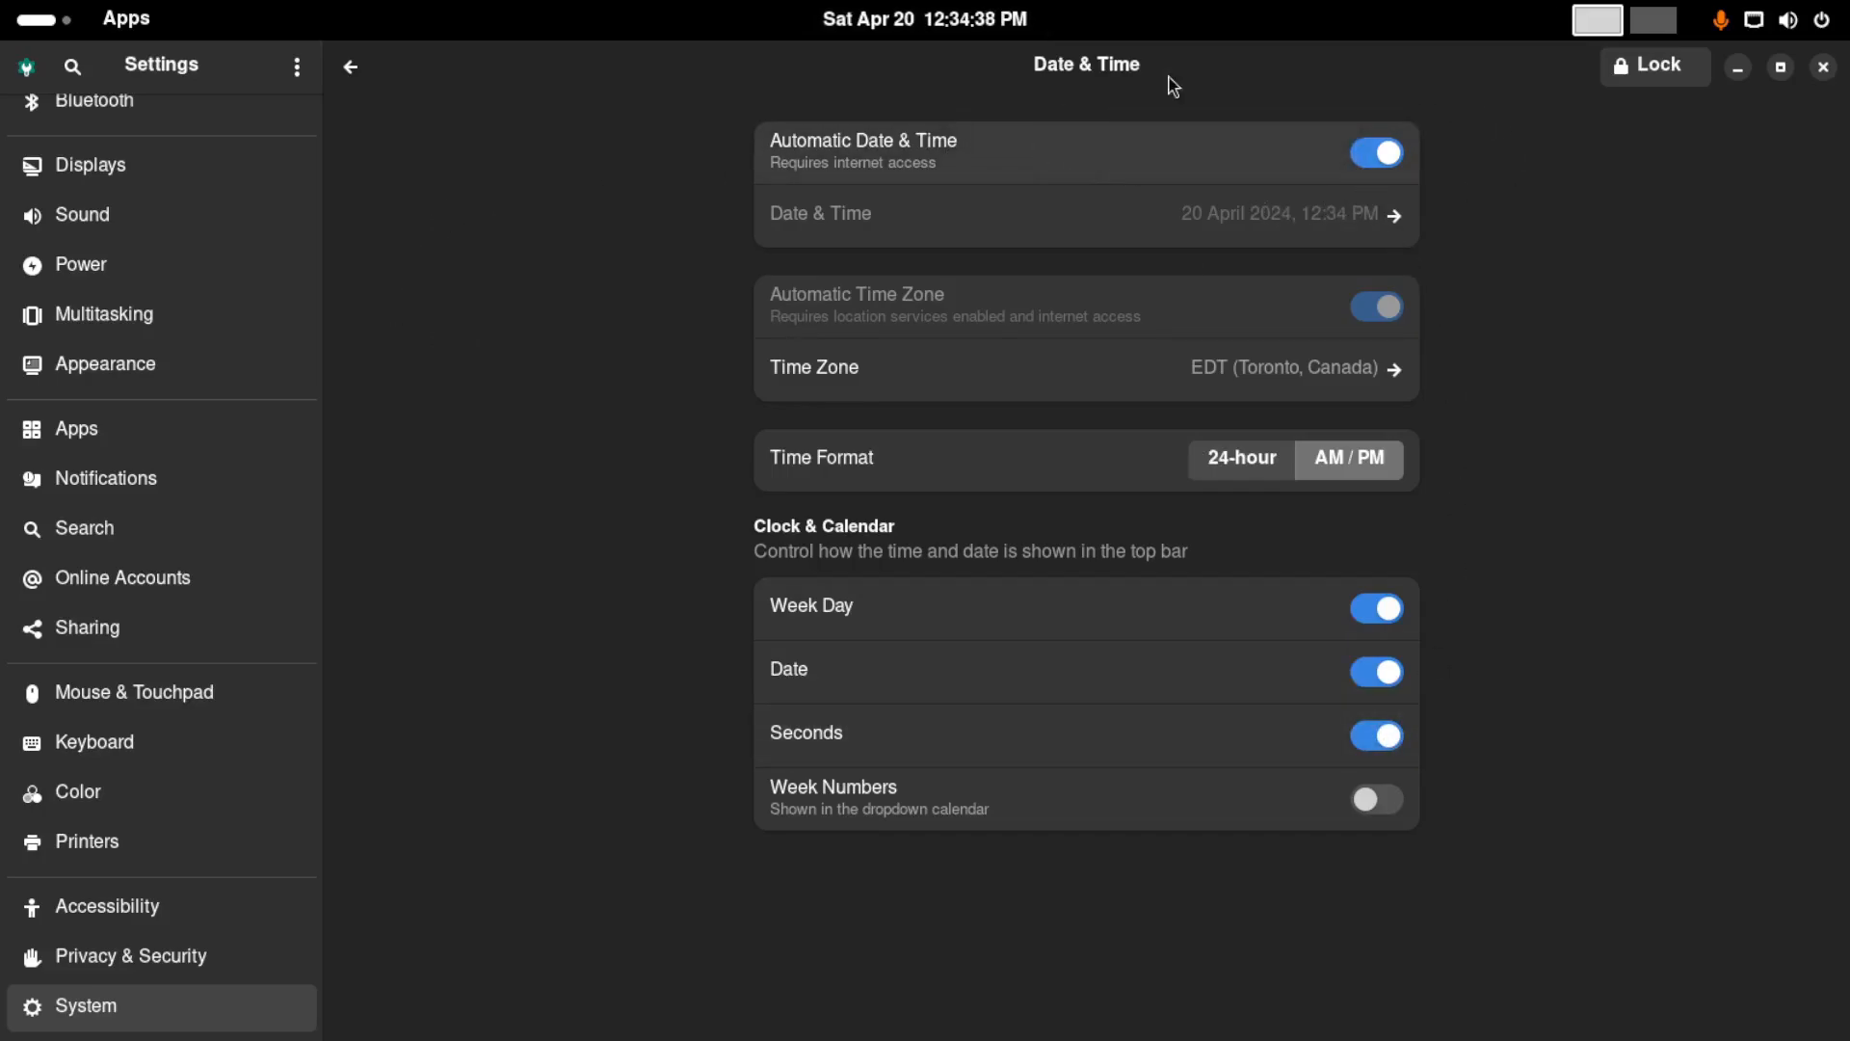
# Close the settings and switch to the Clocks app through the world clocks in the desktop calendar
pyautogui.click(1824, 69)
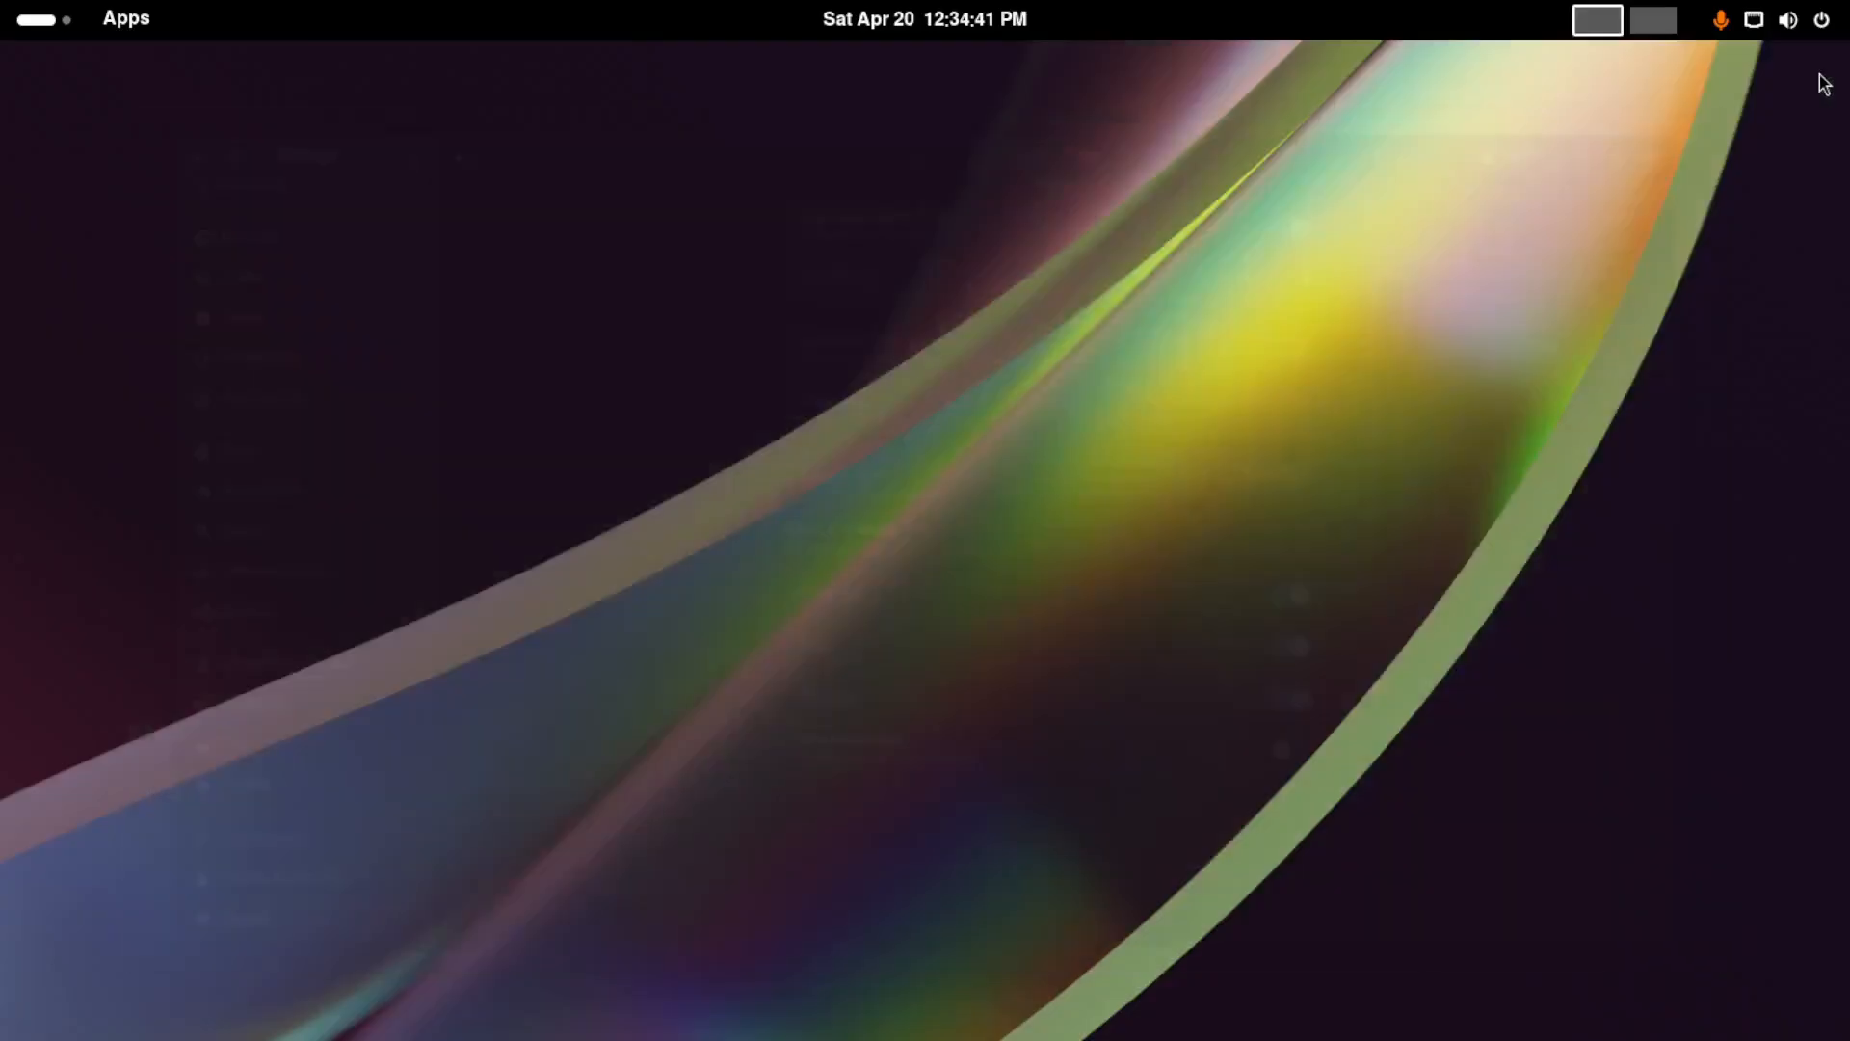
pyautogui.click(924, 26)
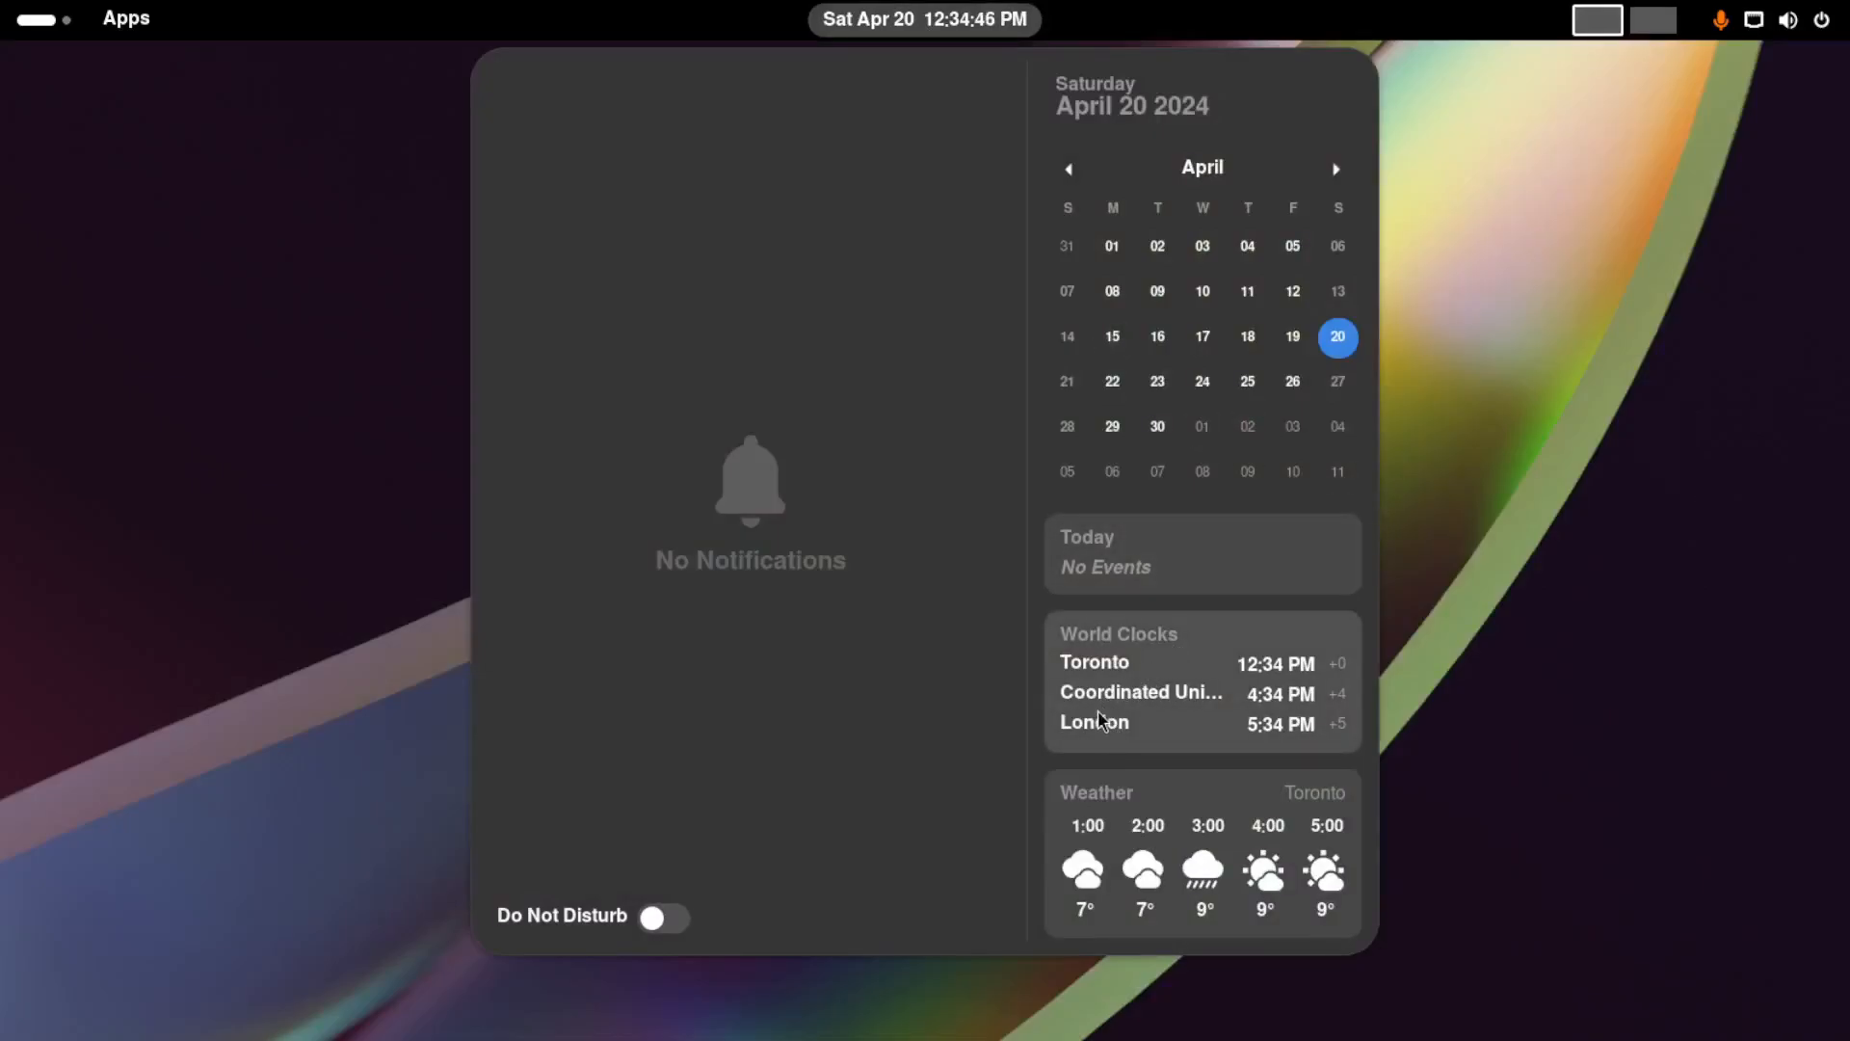
pyautogui.click(1108, 680)
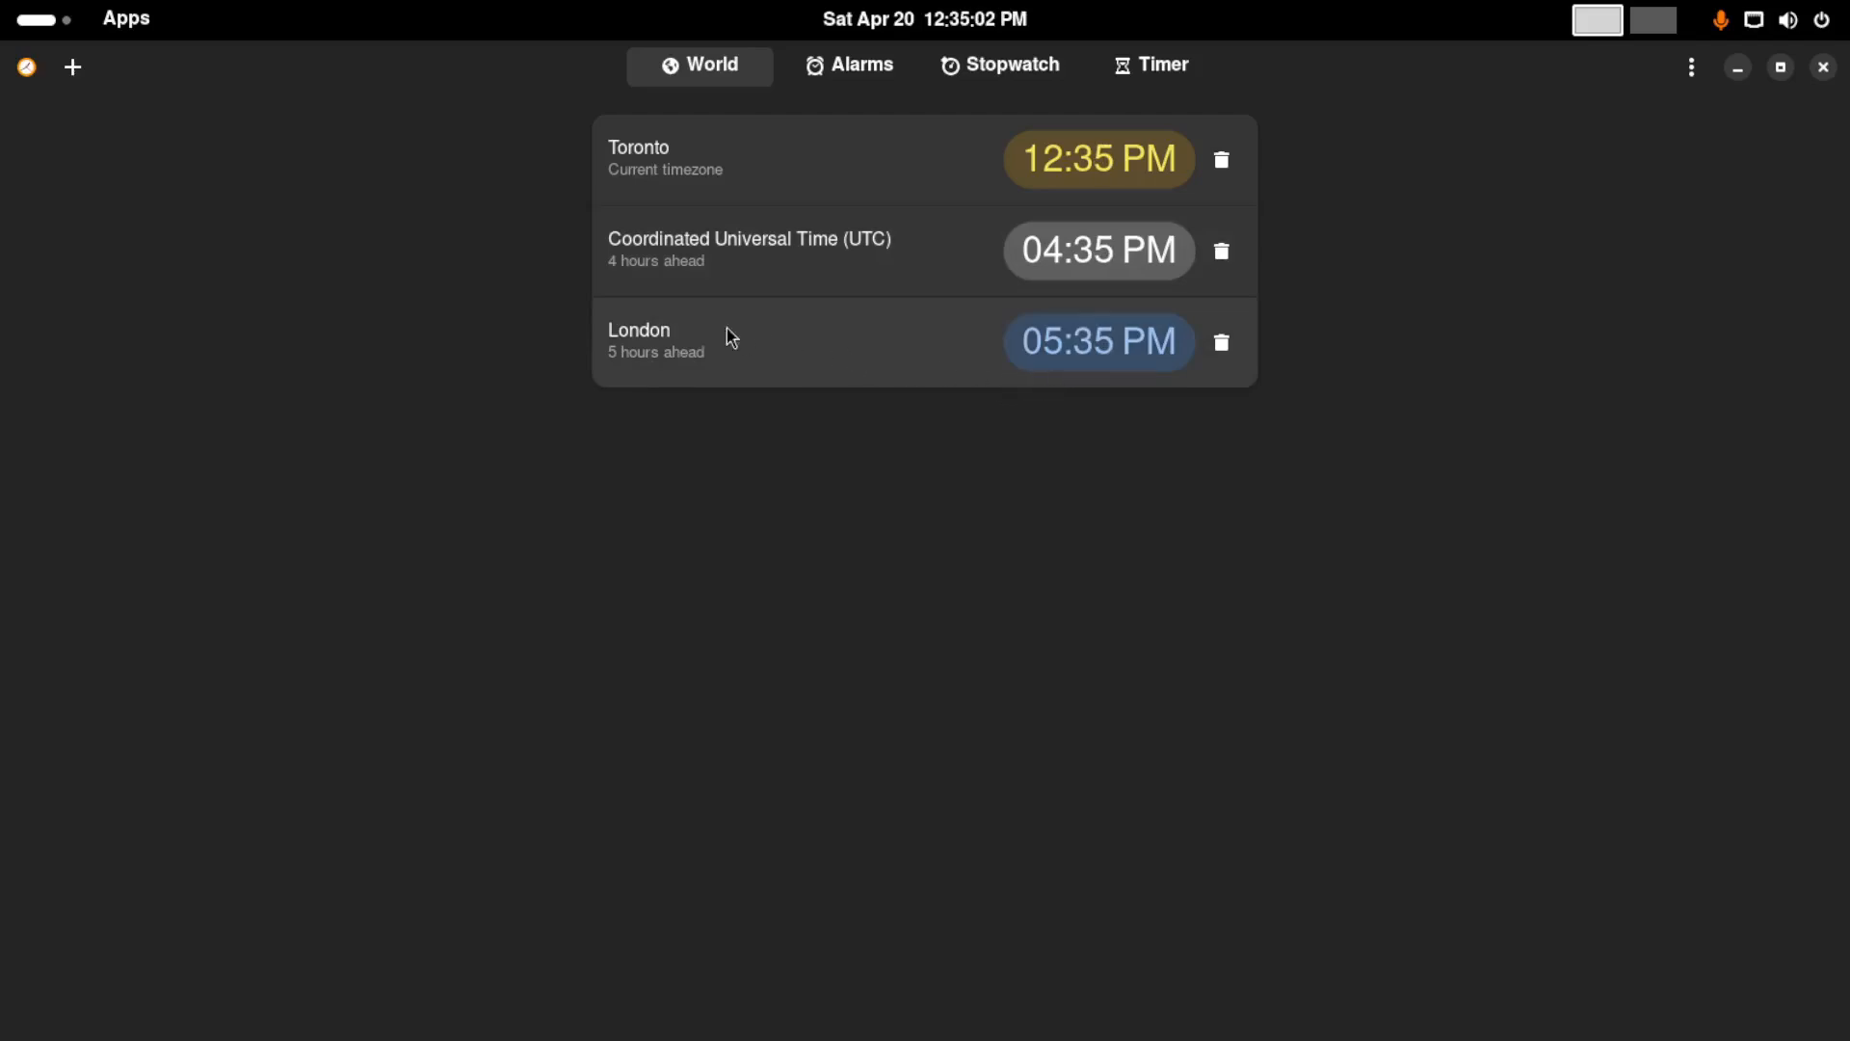
# Add a world clock for Moscow, Russia, view its full-size clock, and return to the world clock list
pyautogui.click(74, 67)
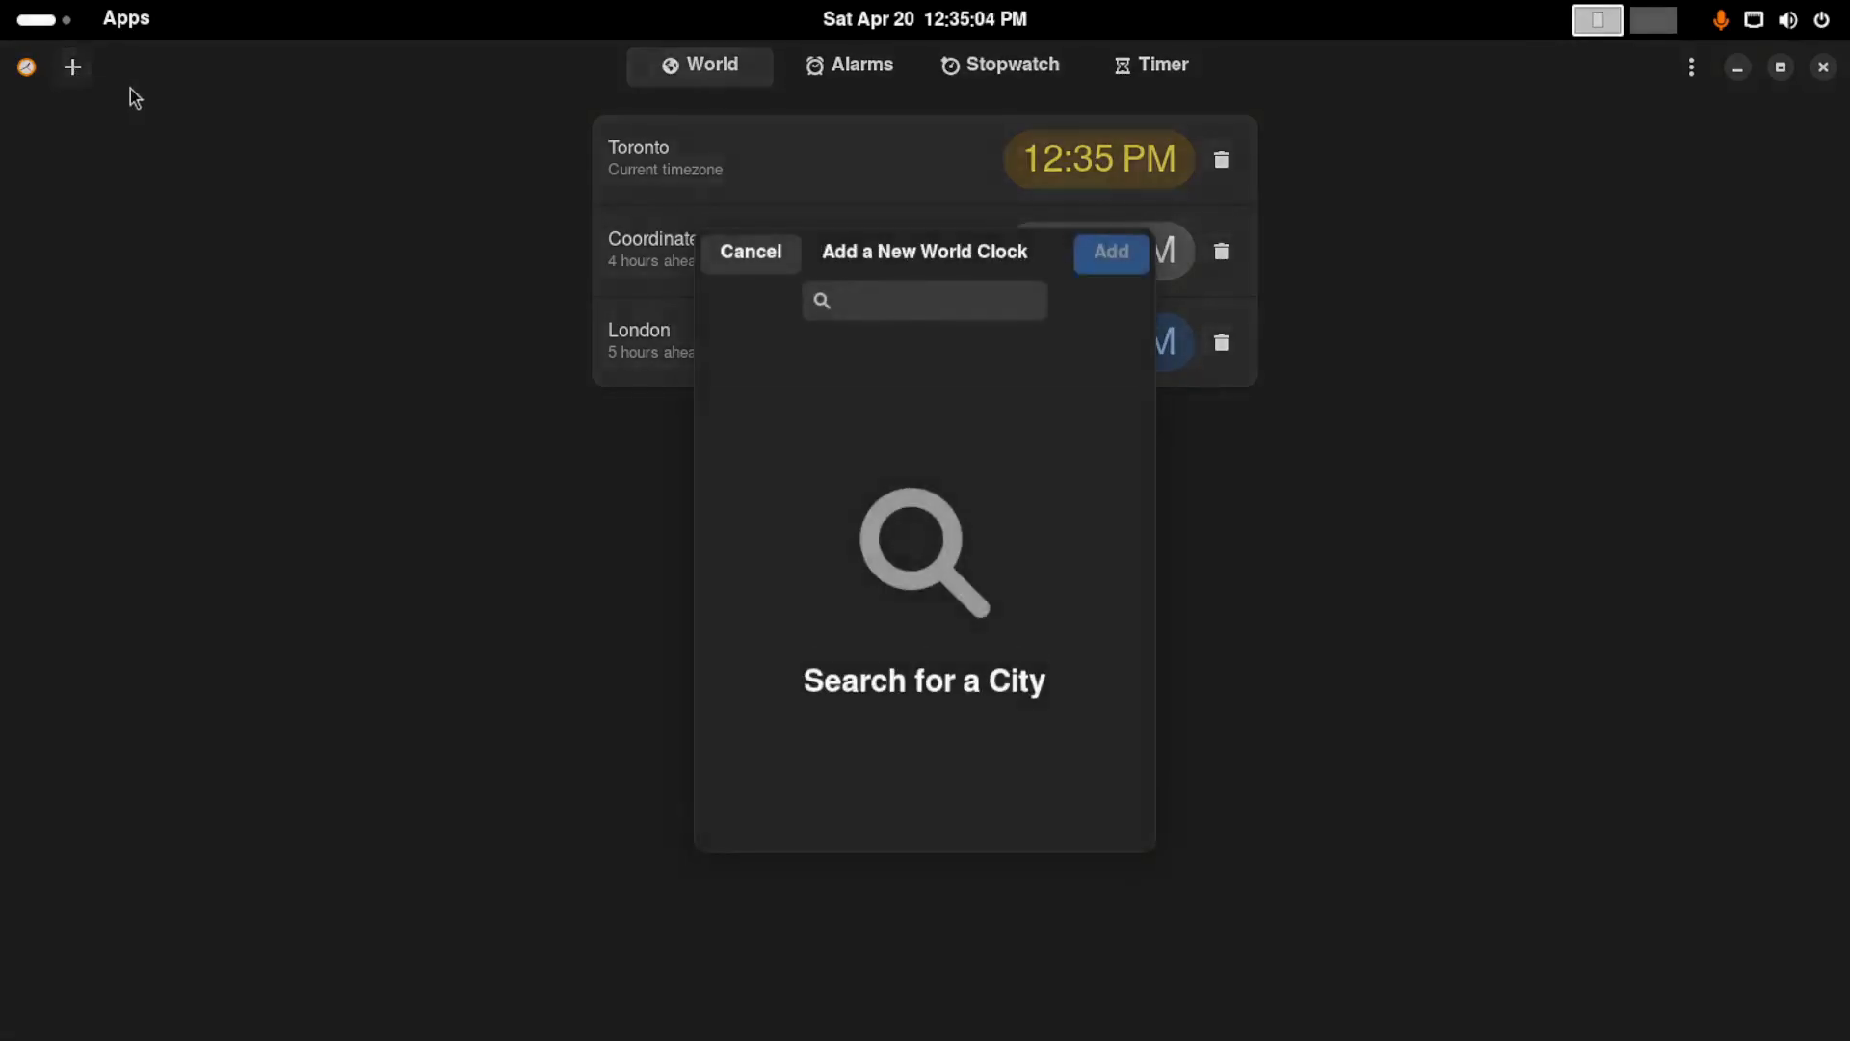
pyautogui.click(864, 299)
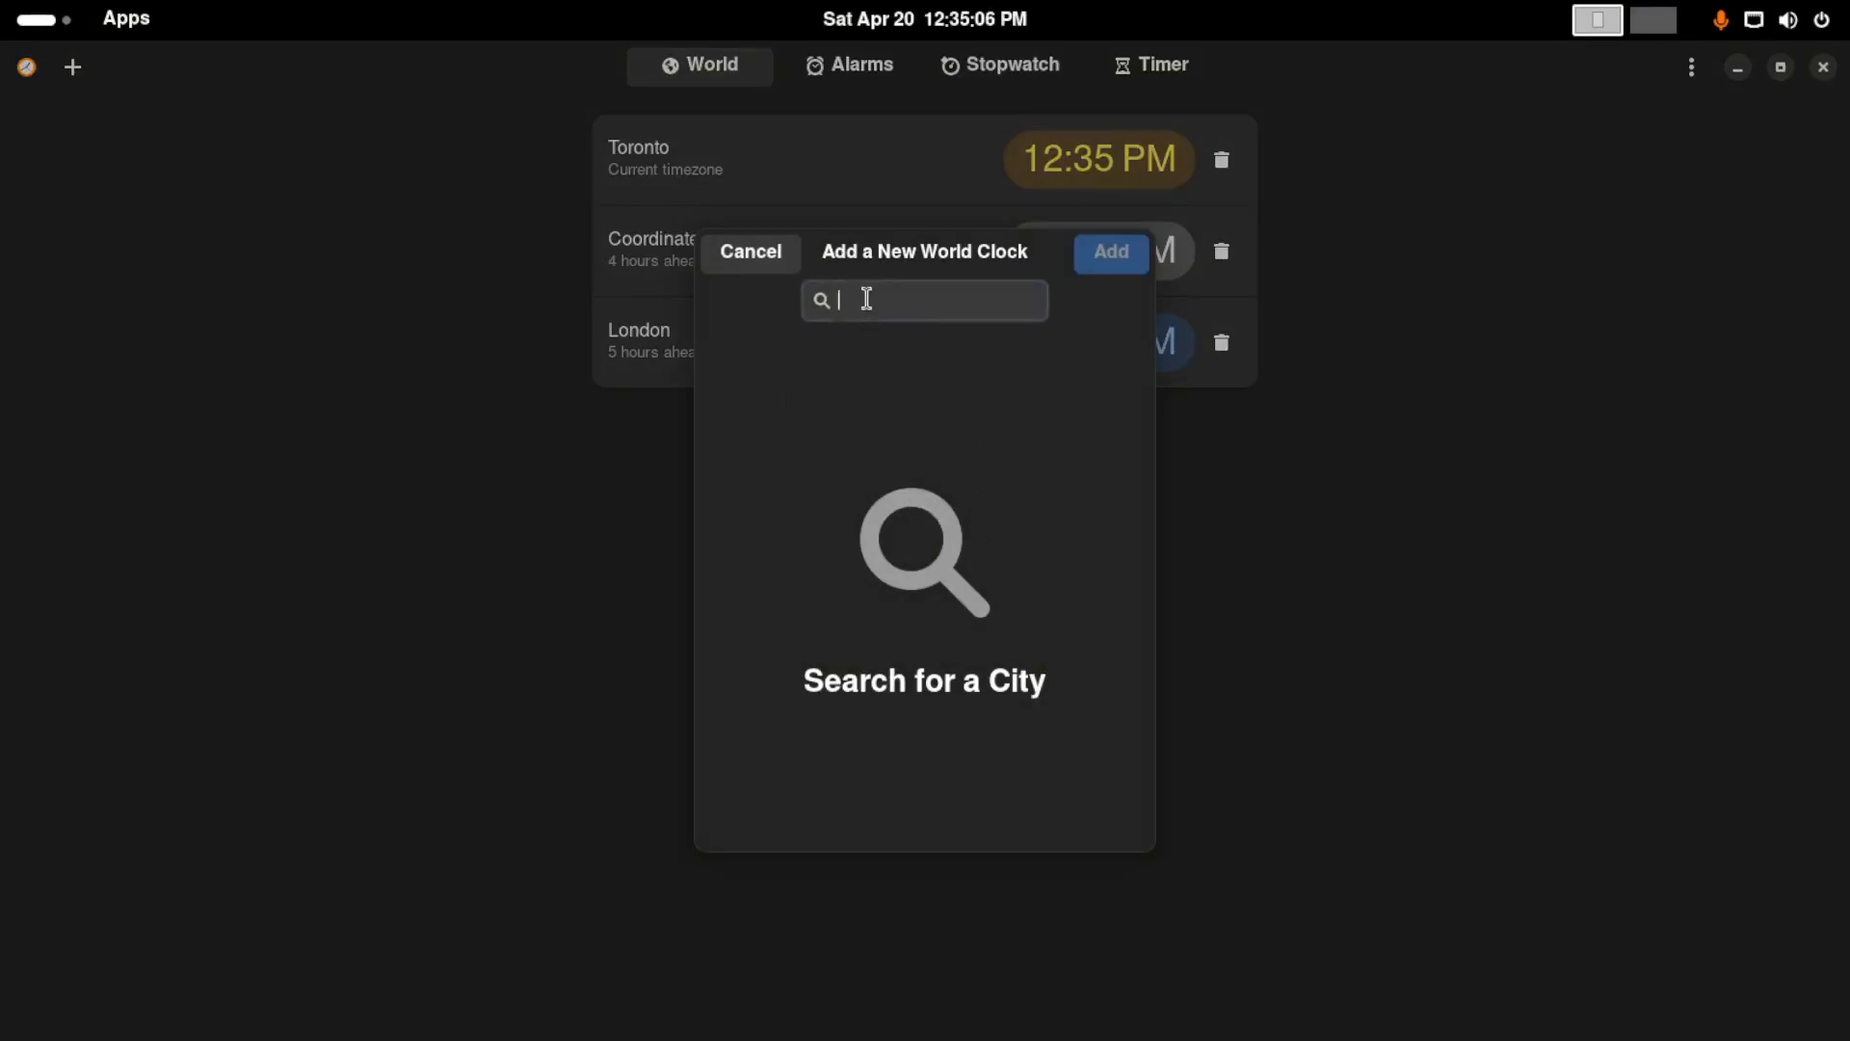
pyautogui.write('russ')
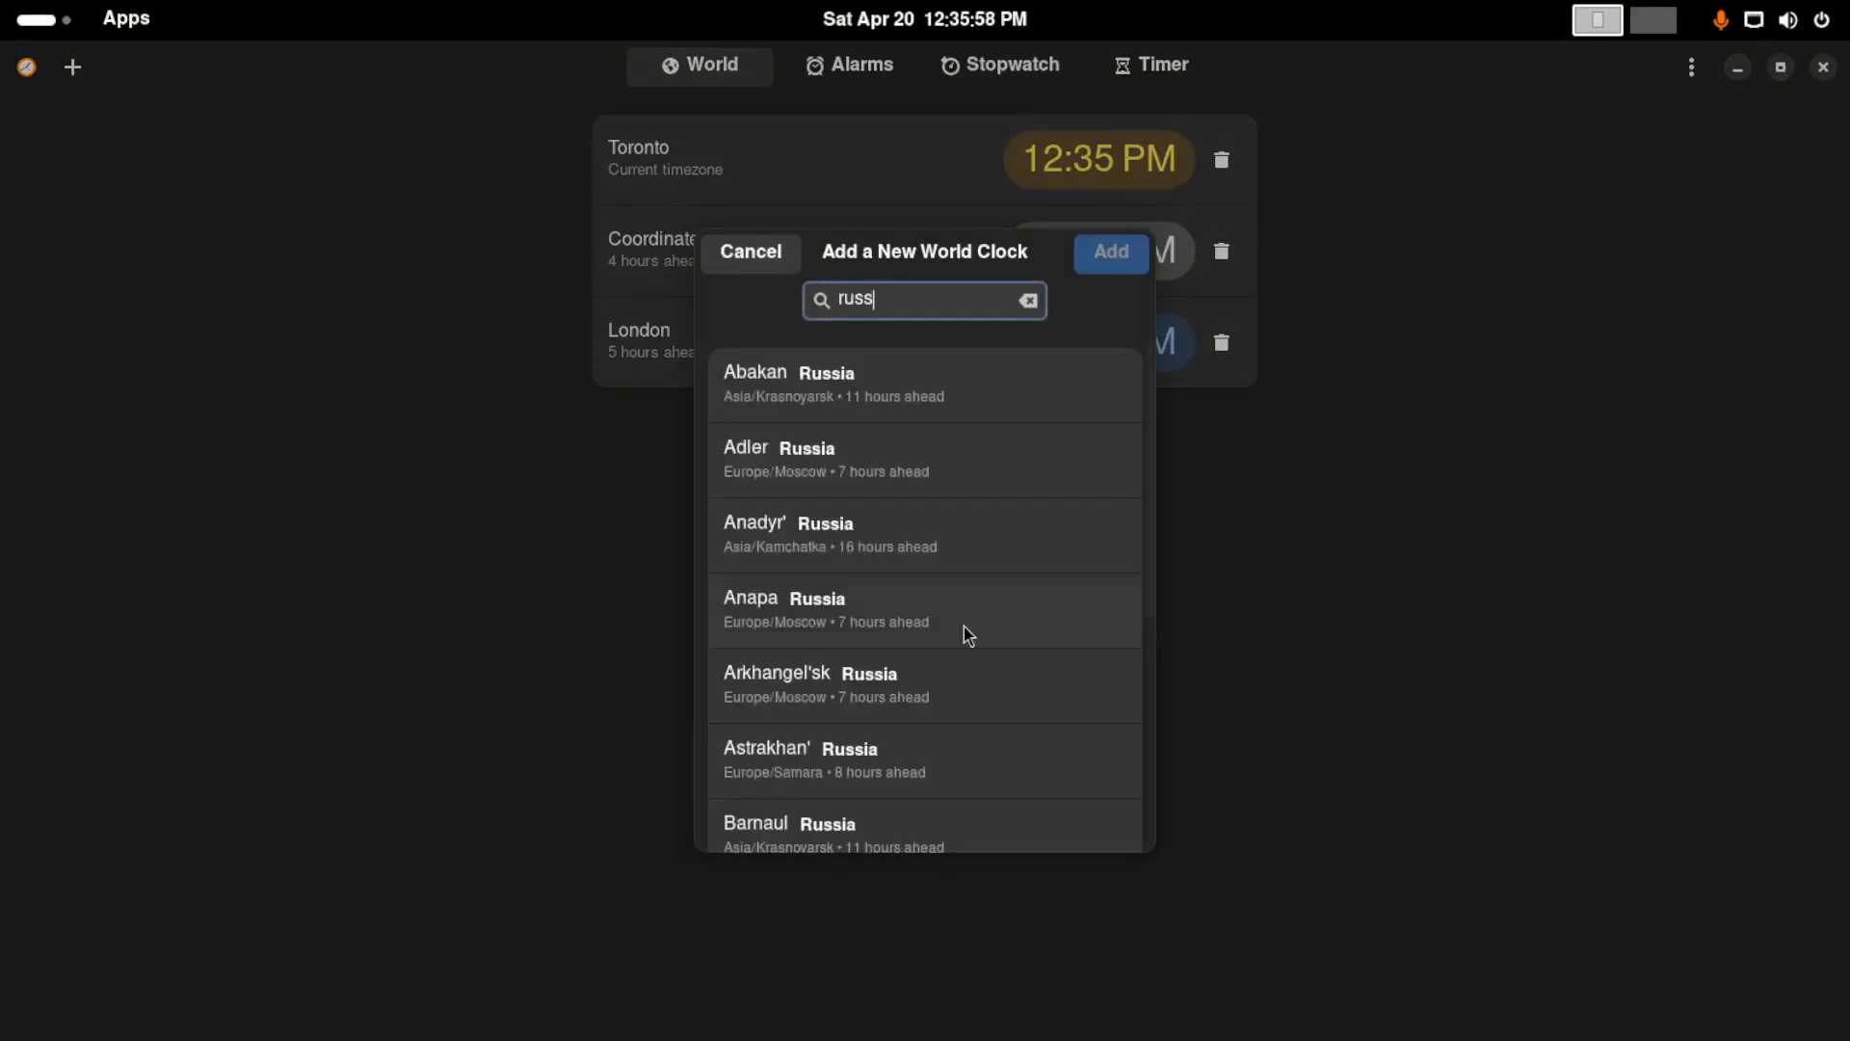
pyautogui.moveTo(913, 294); pyautogui.dragTo(645, 310)
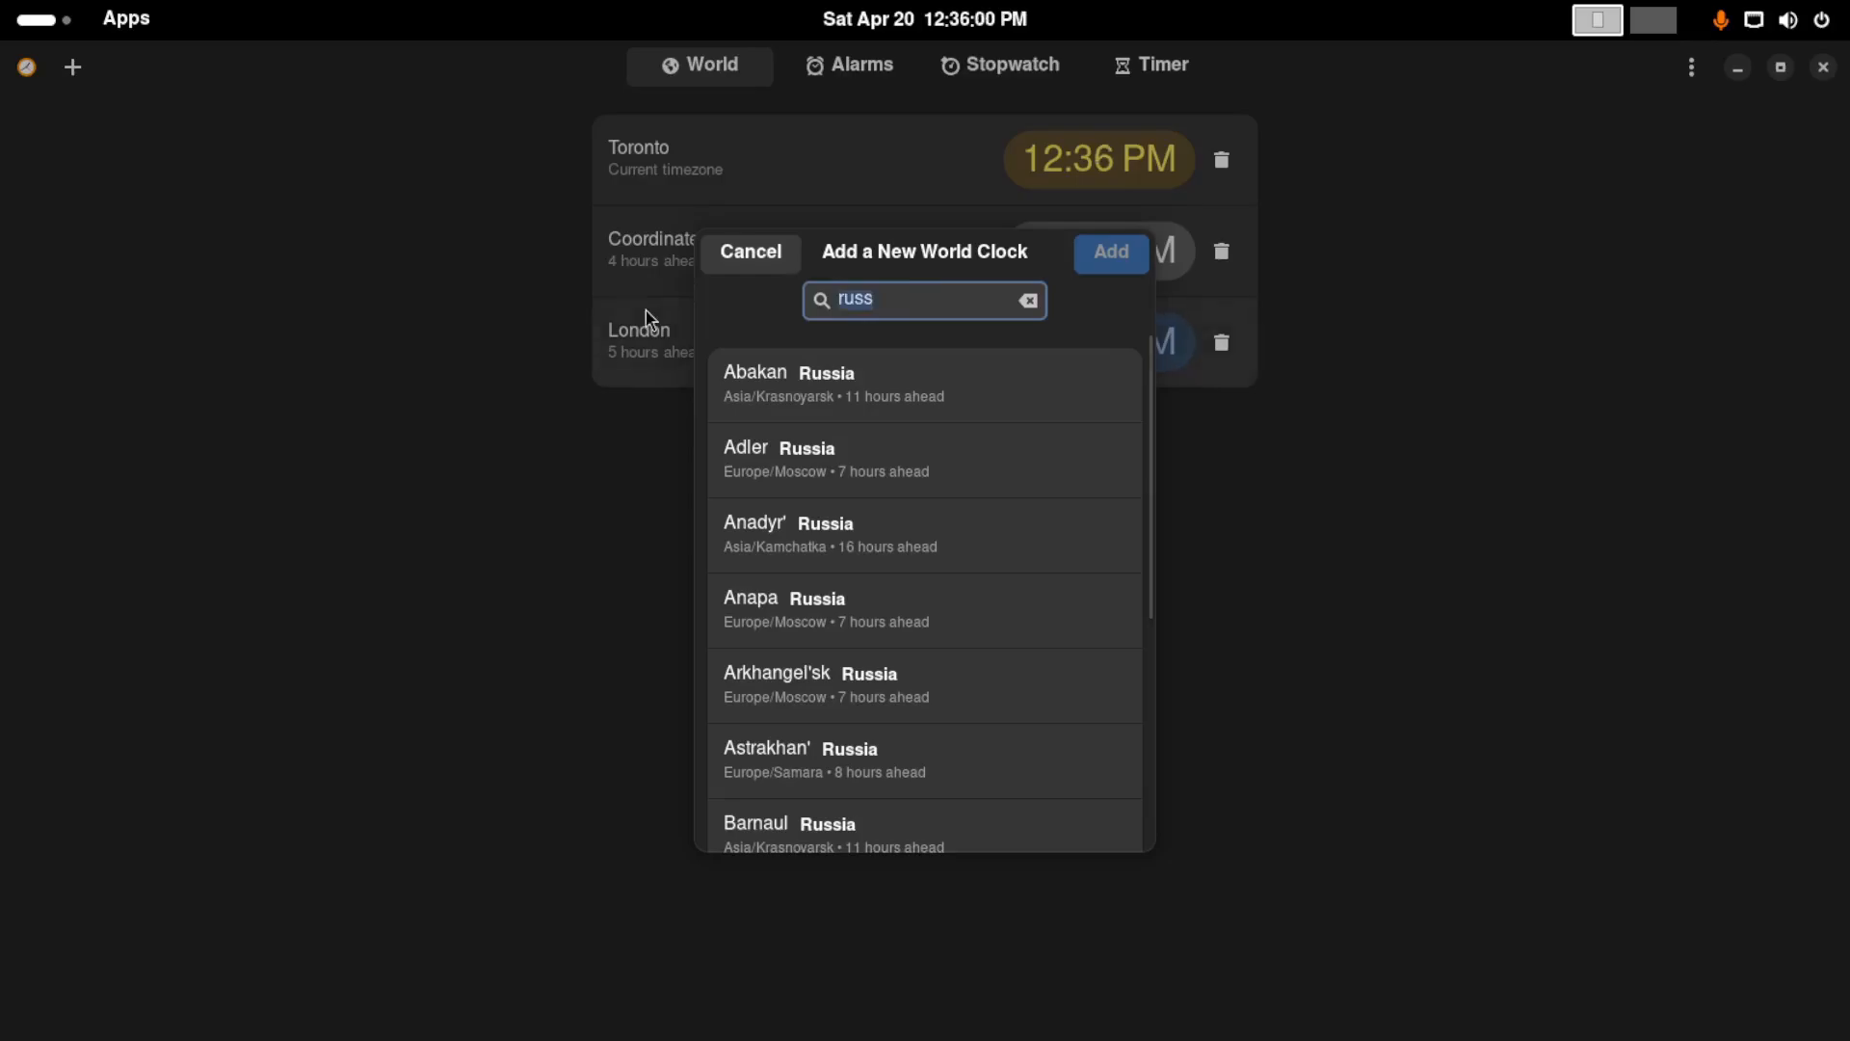
pyautogui.write('mosc')
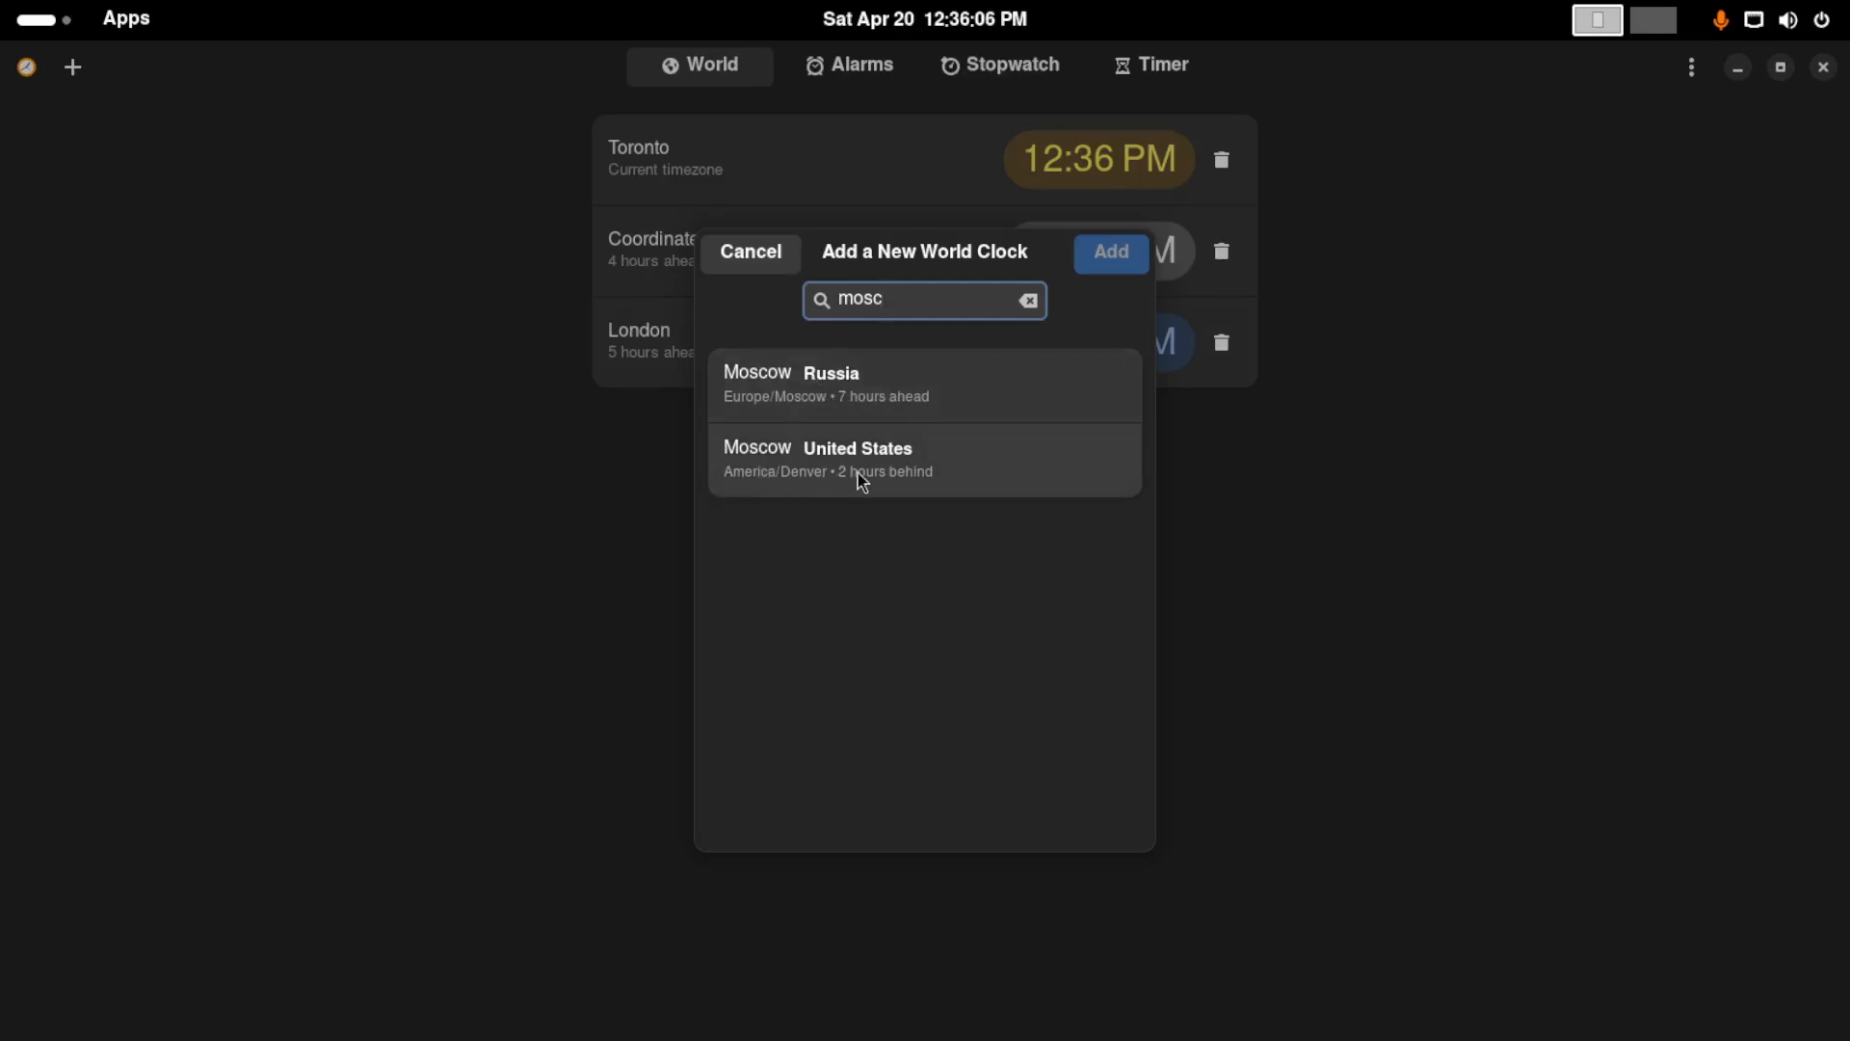
pyautogui.click(823, 376)
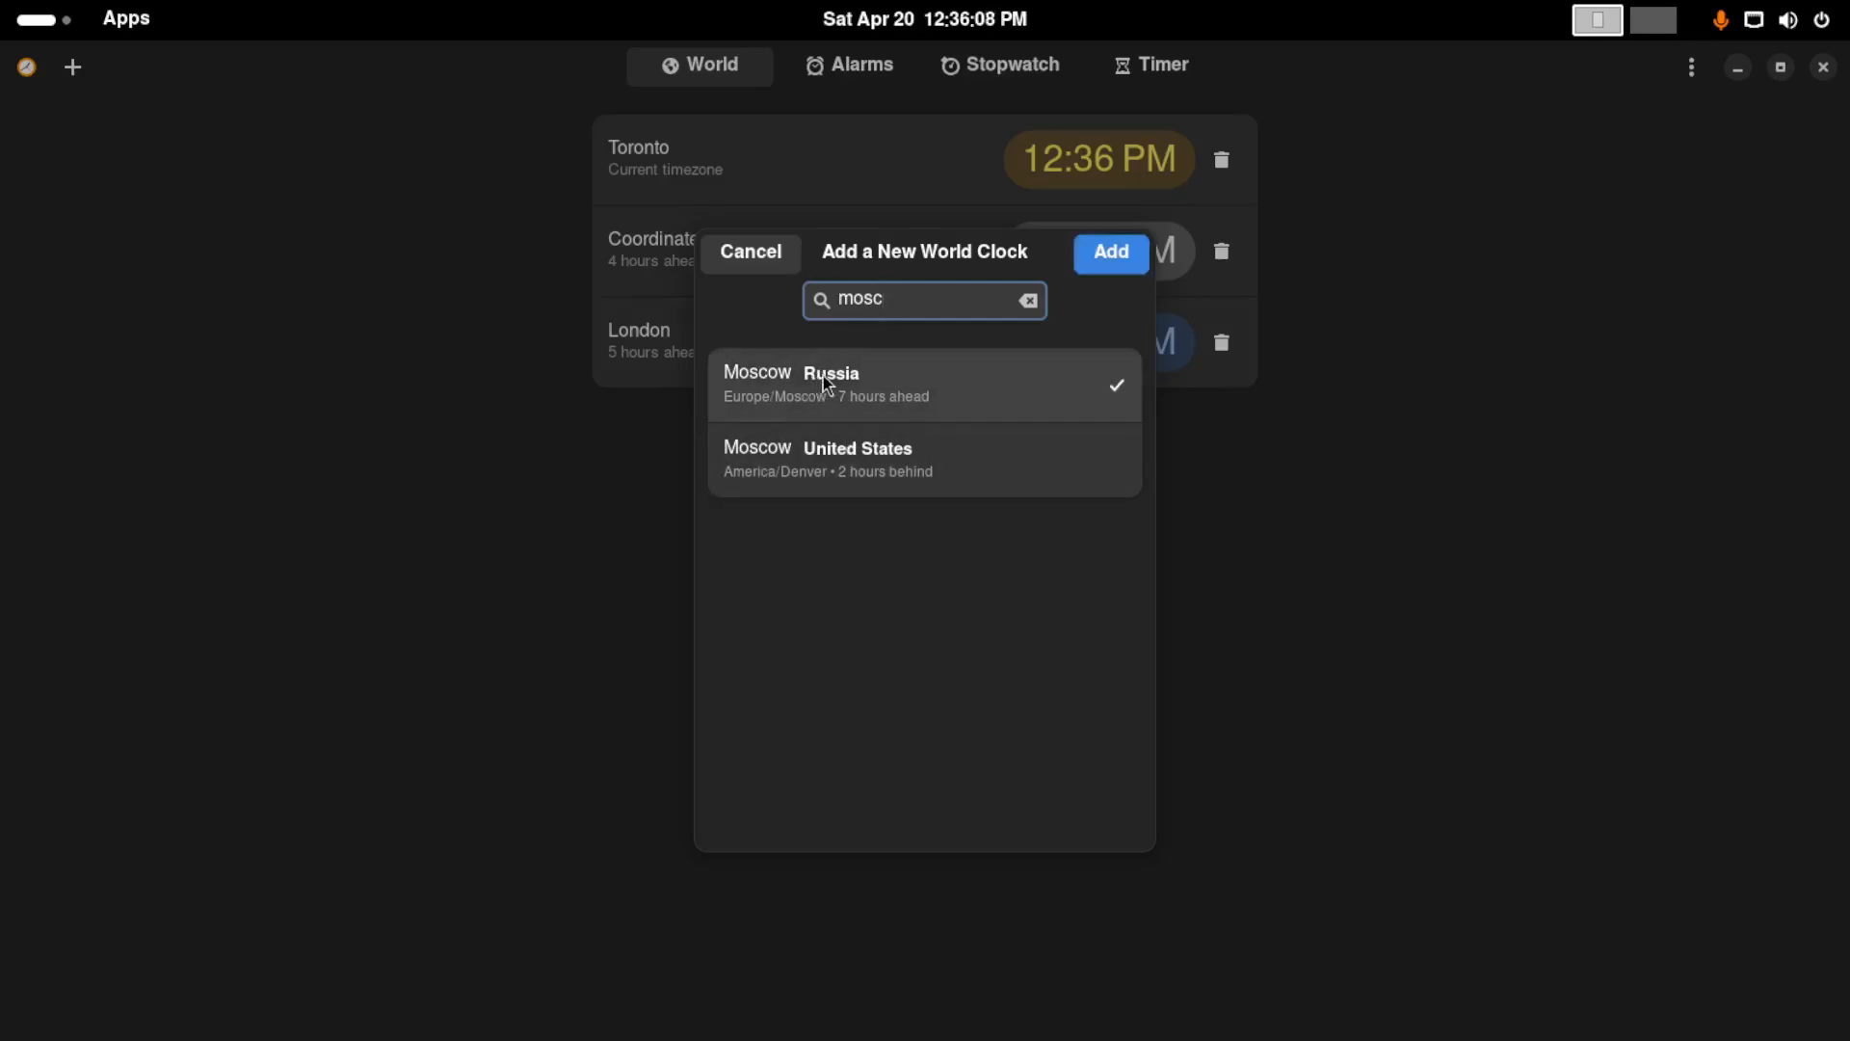
pyautogui.click(1109, 258)
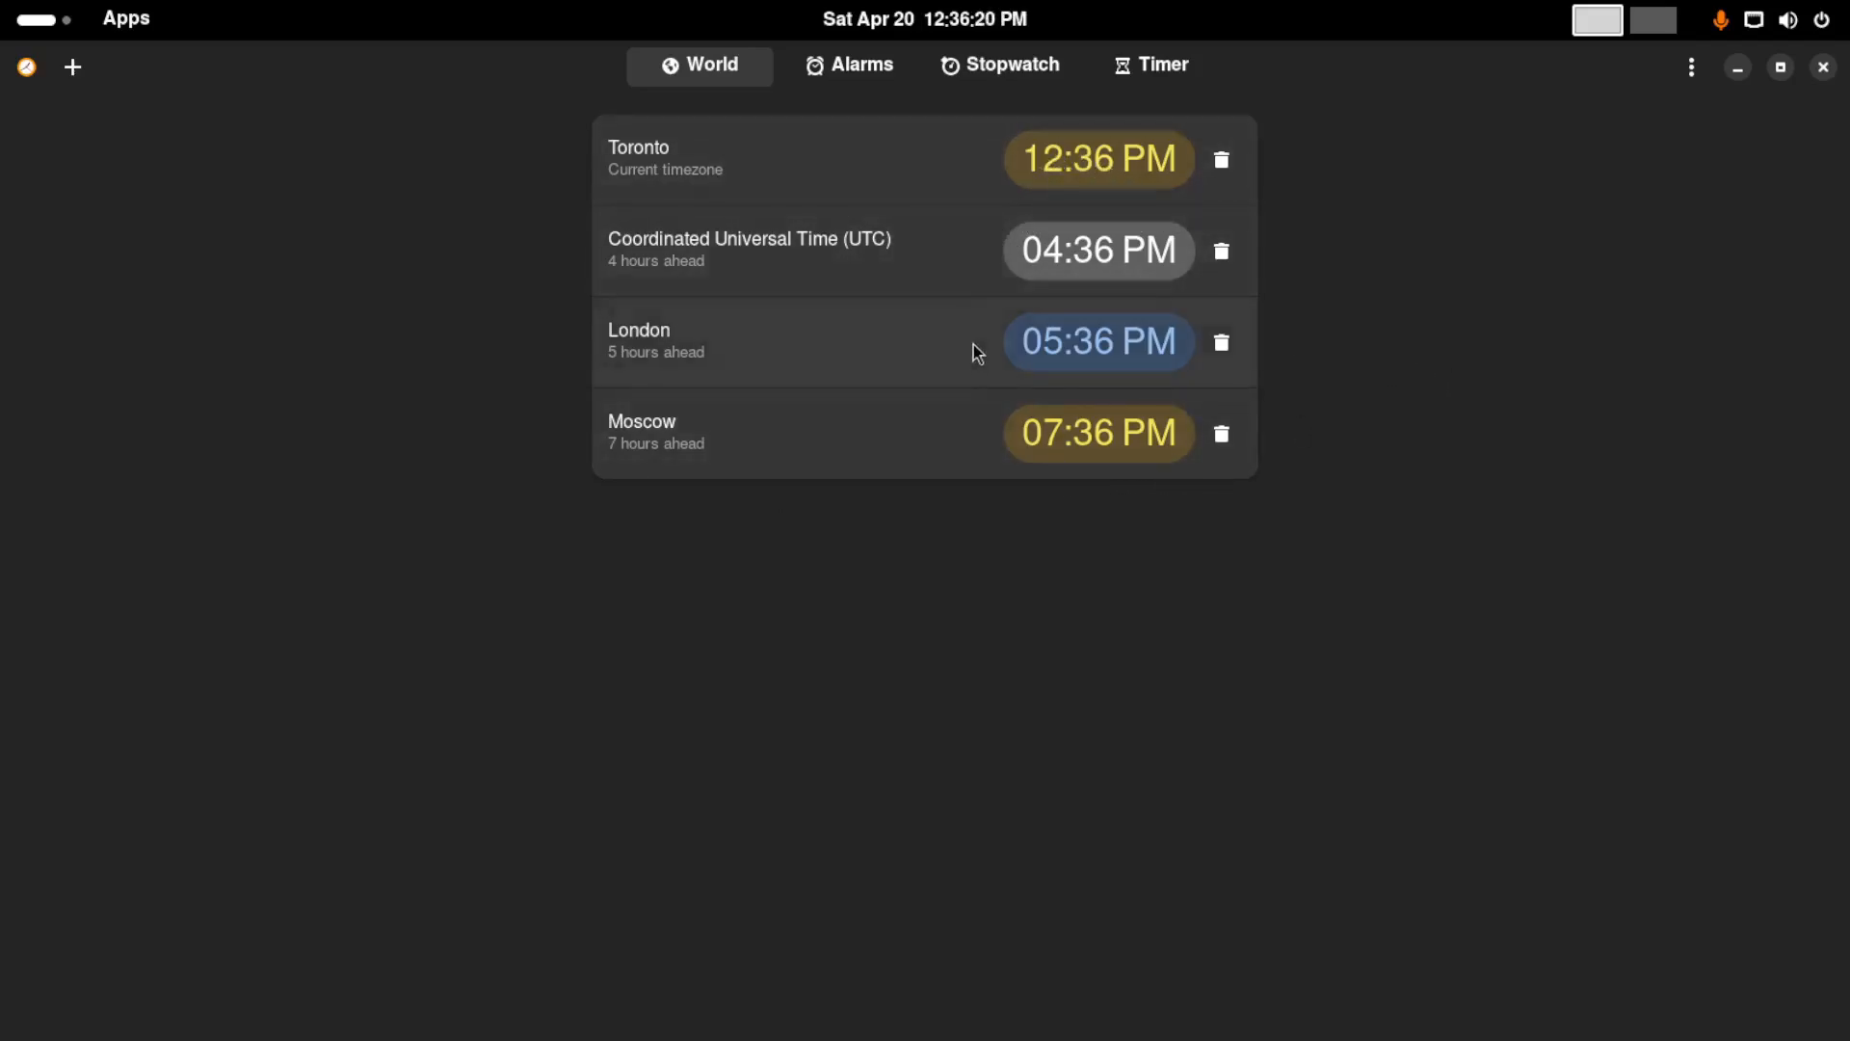
pyautogui.click(1075, 451)
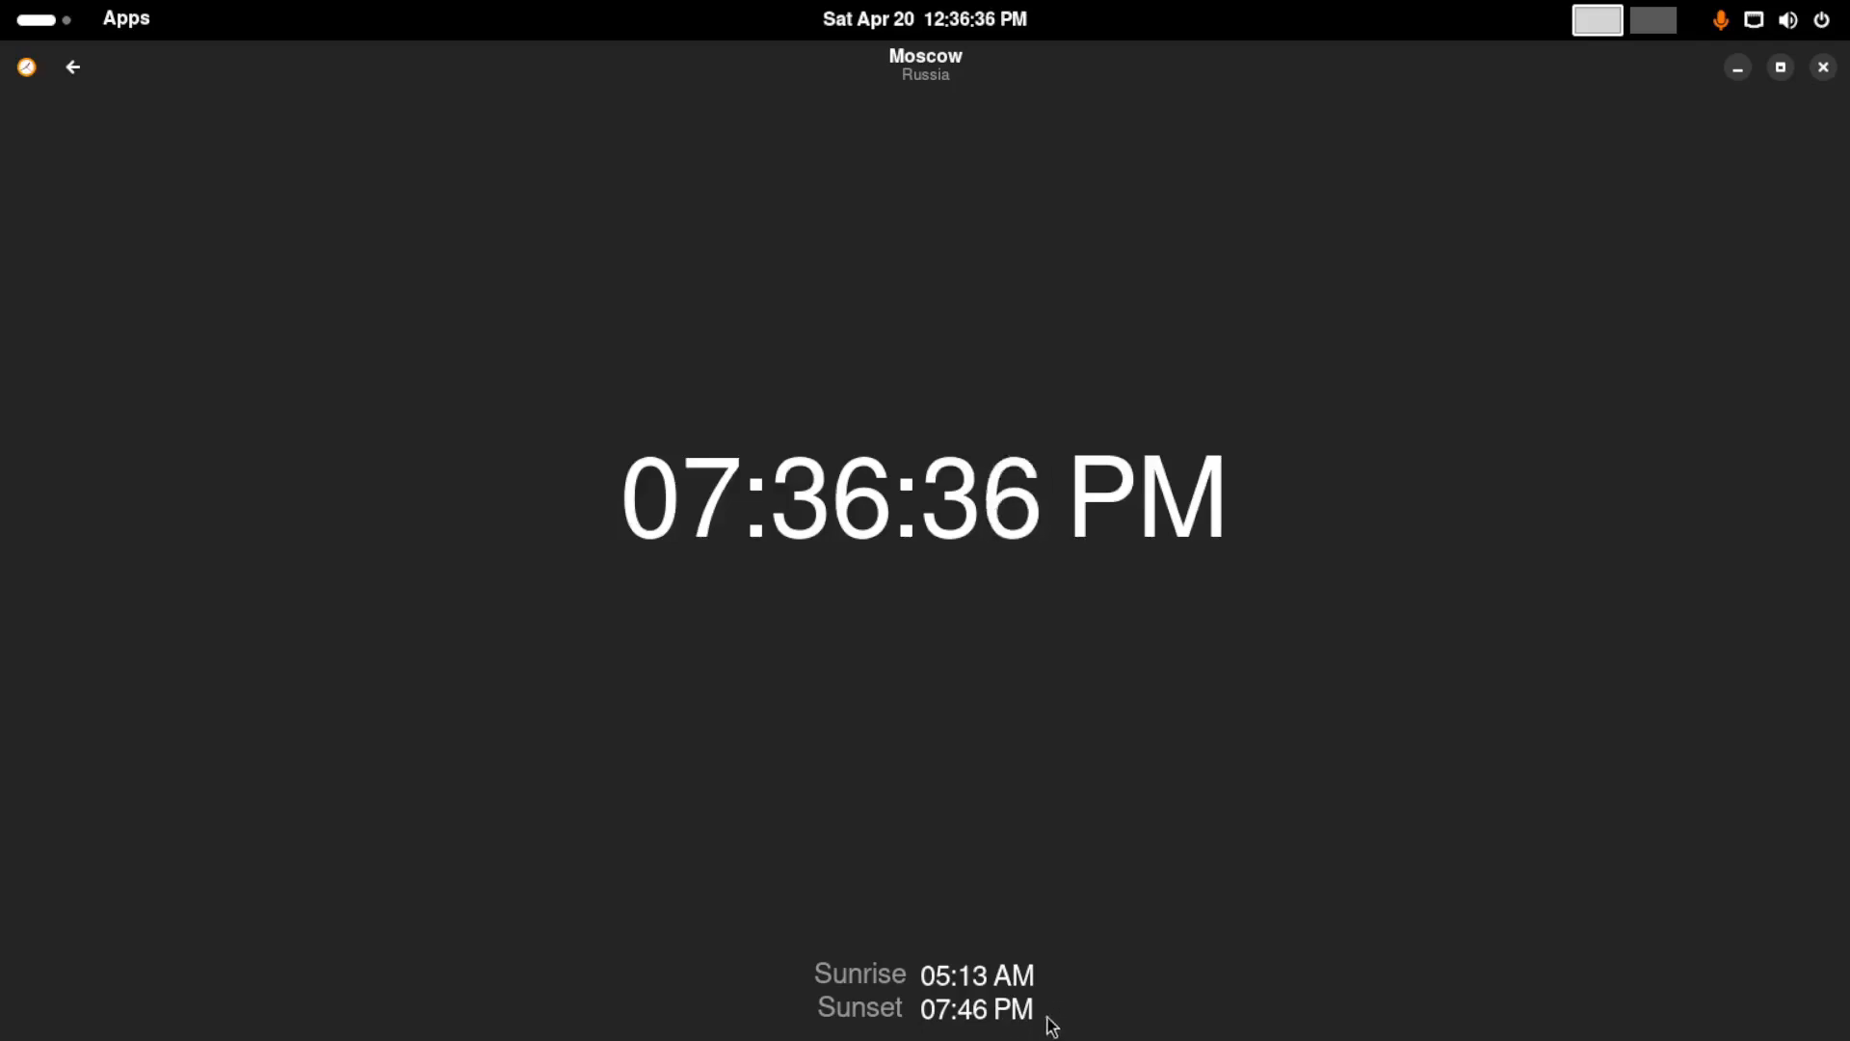
pyautogui.click(74, 68)
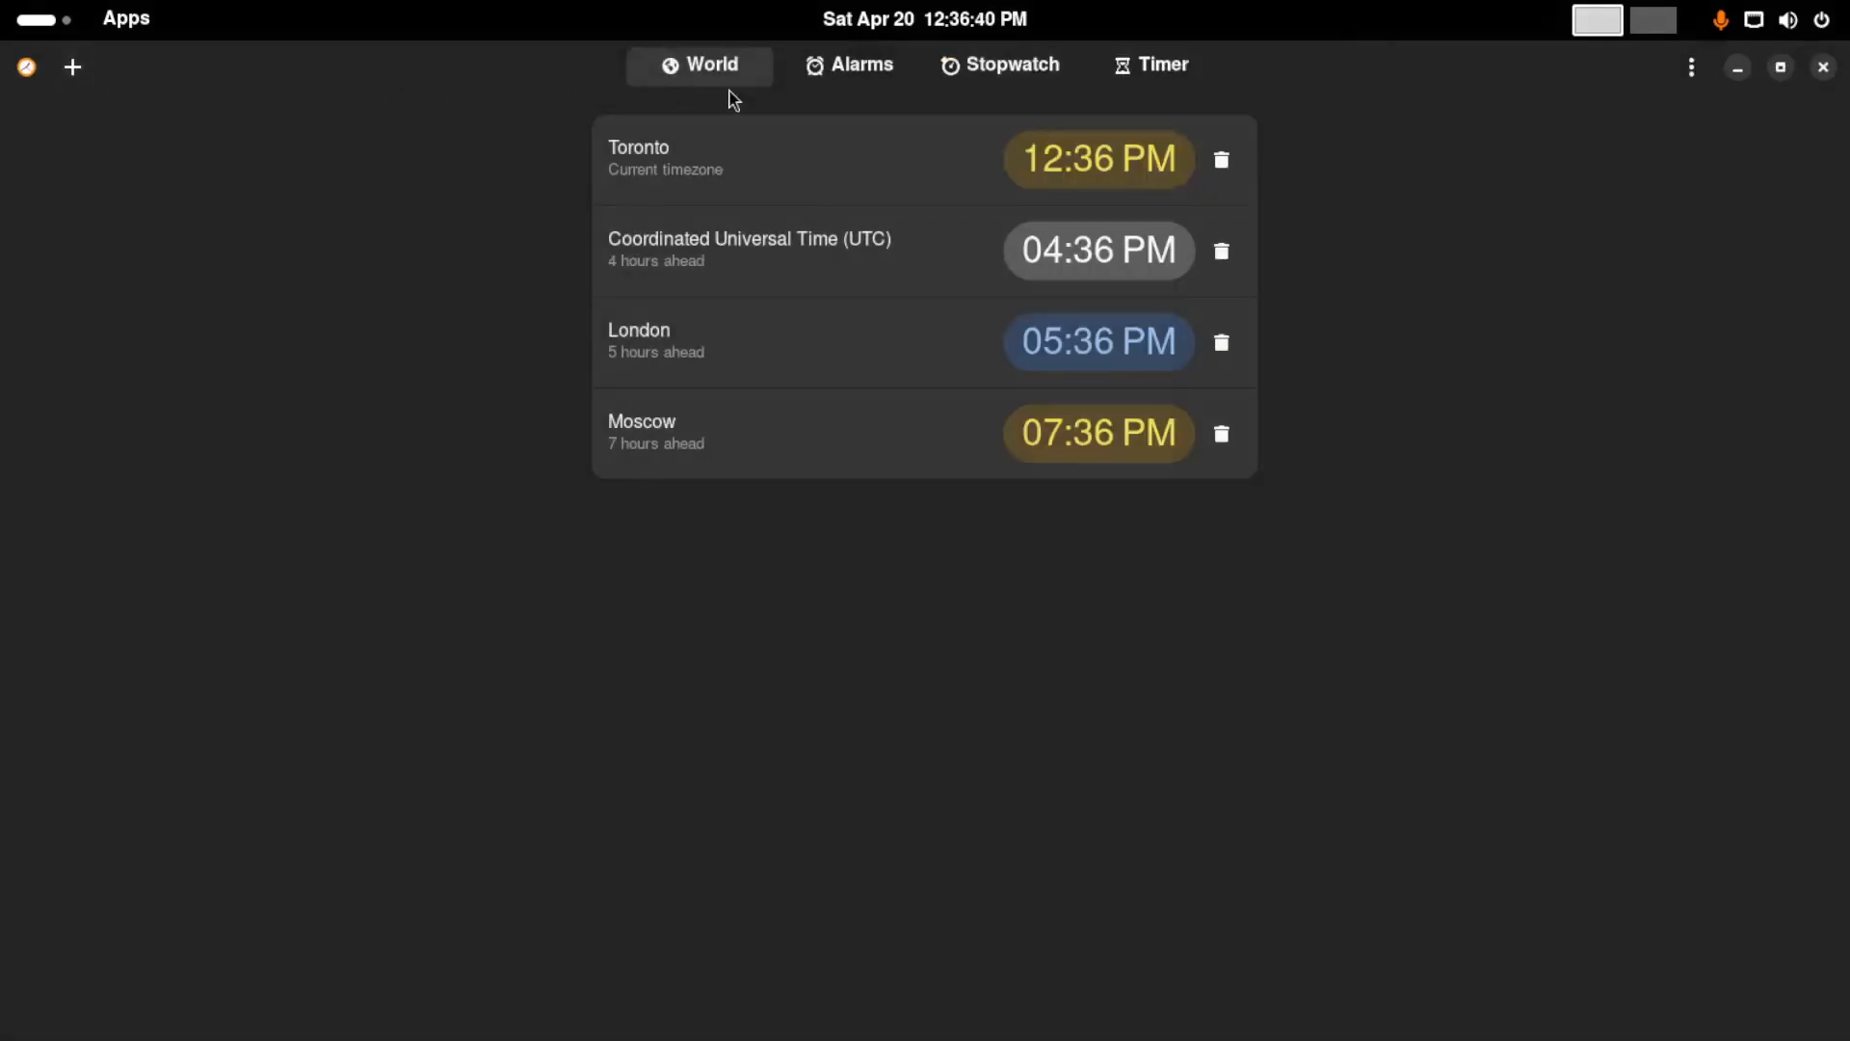
# Start the stopwatch, pause it and clear it
pyautogui.click(1015, 63)
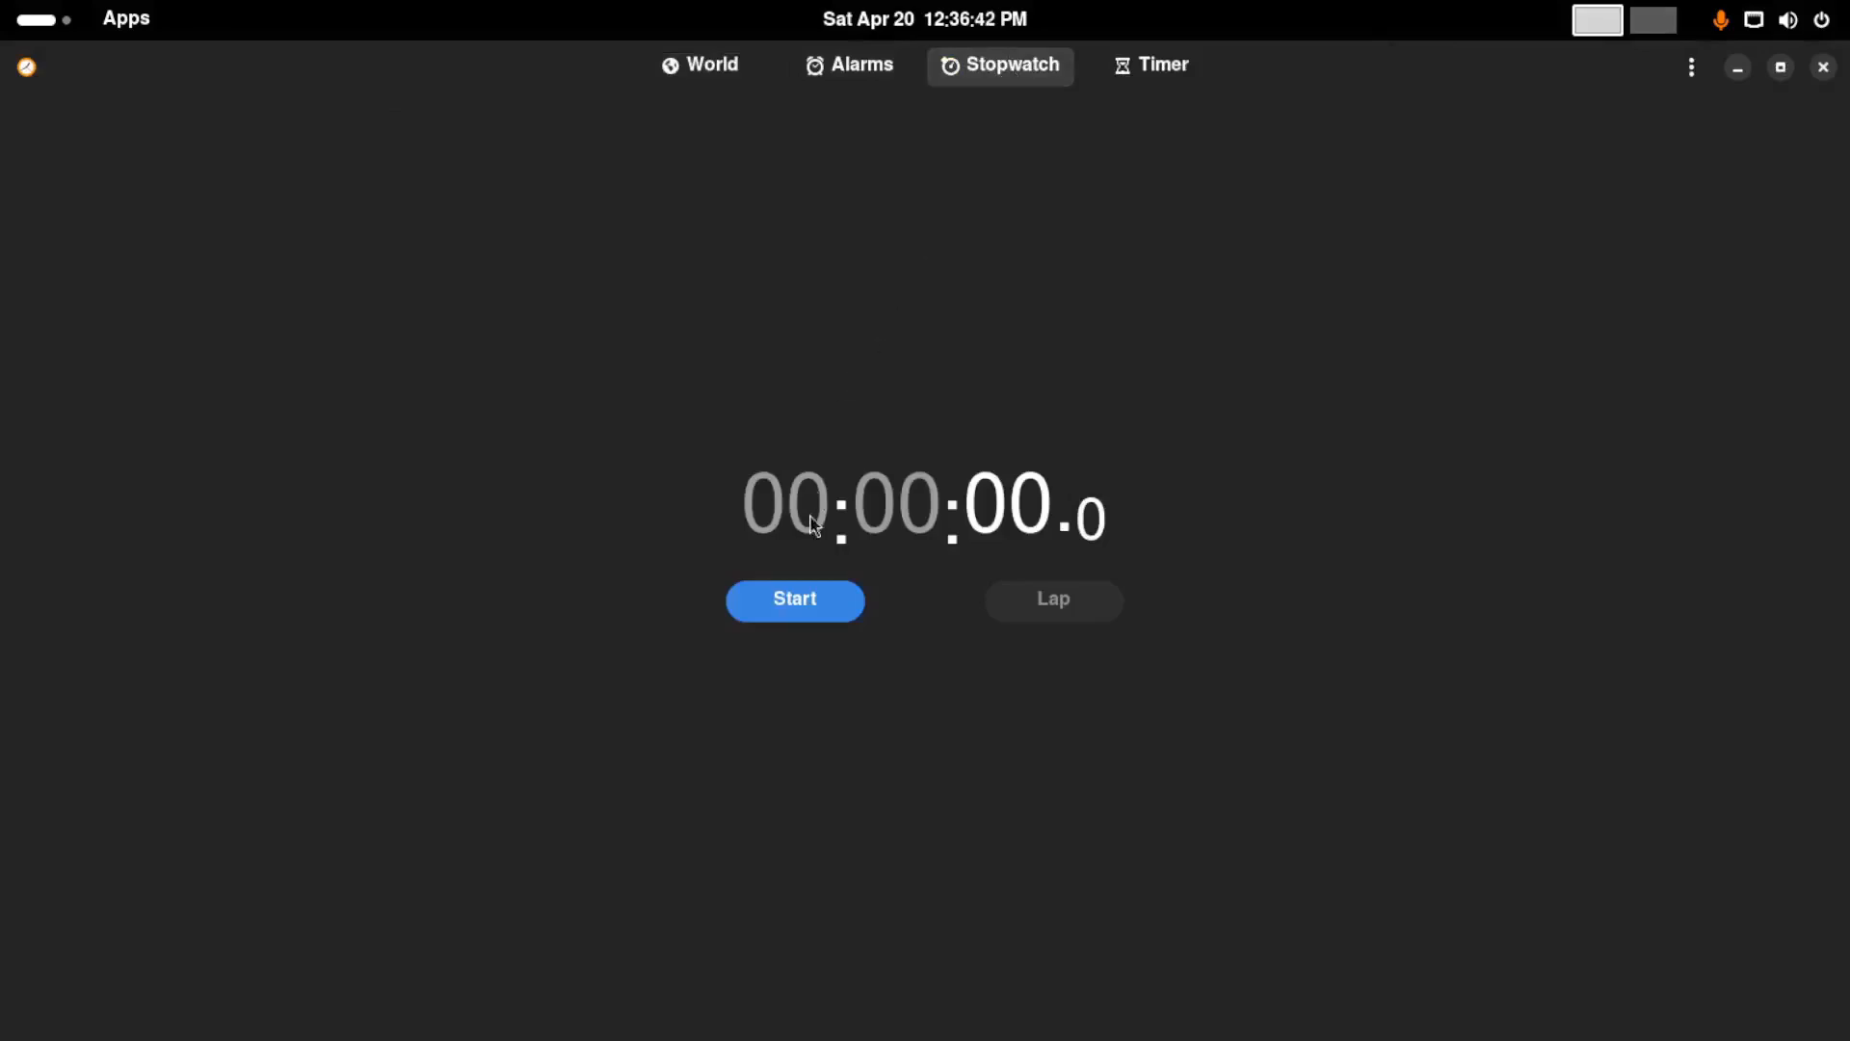
pyautogui.click(797, 607)
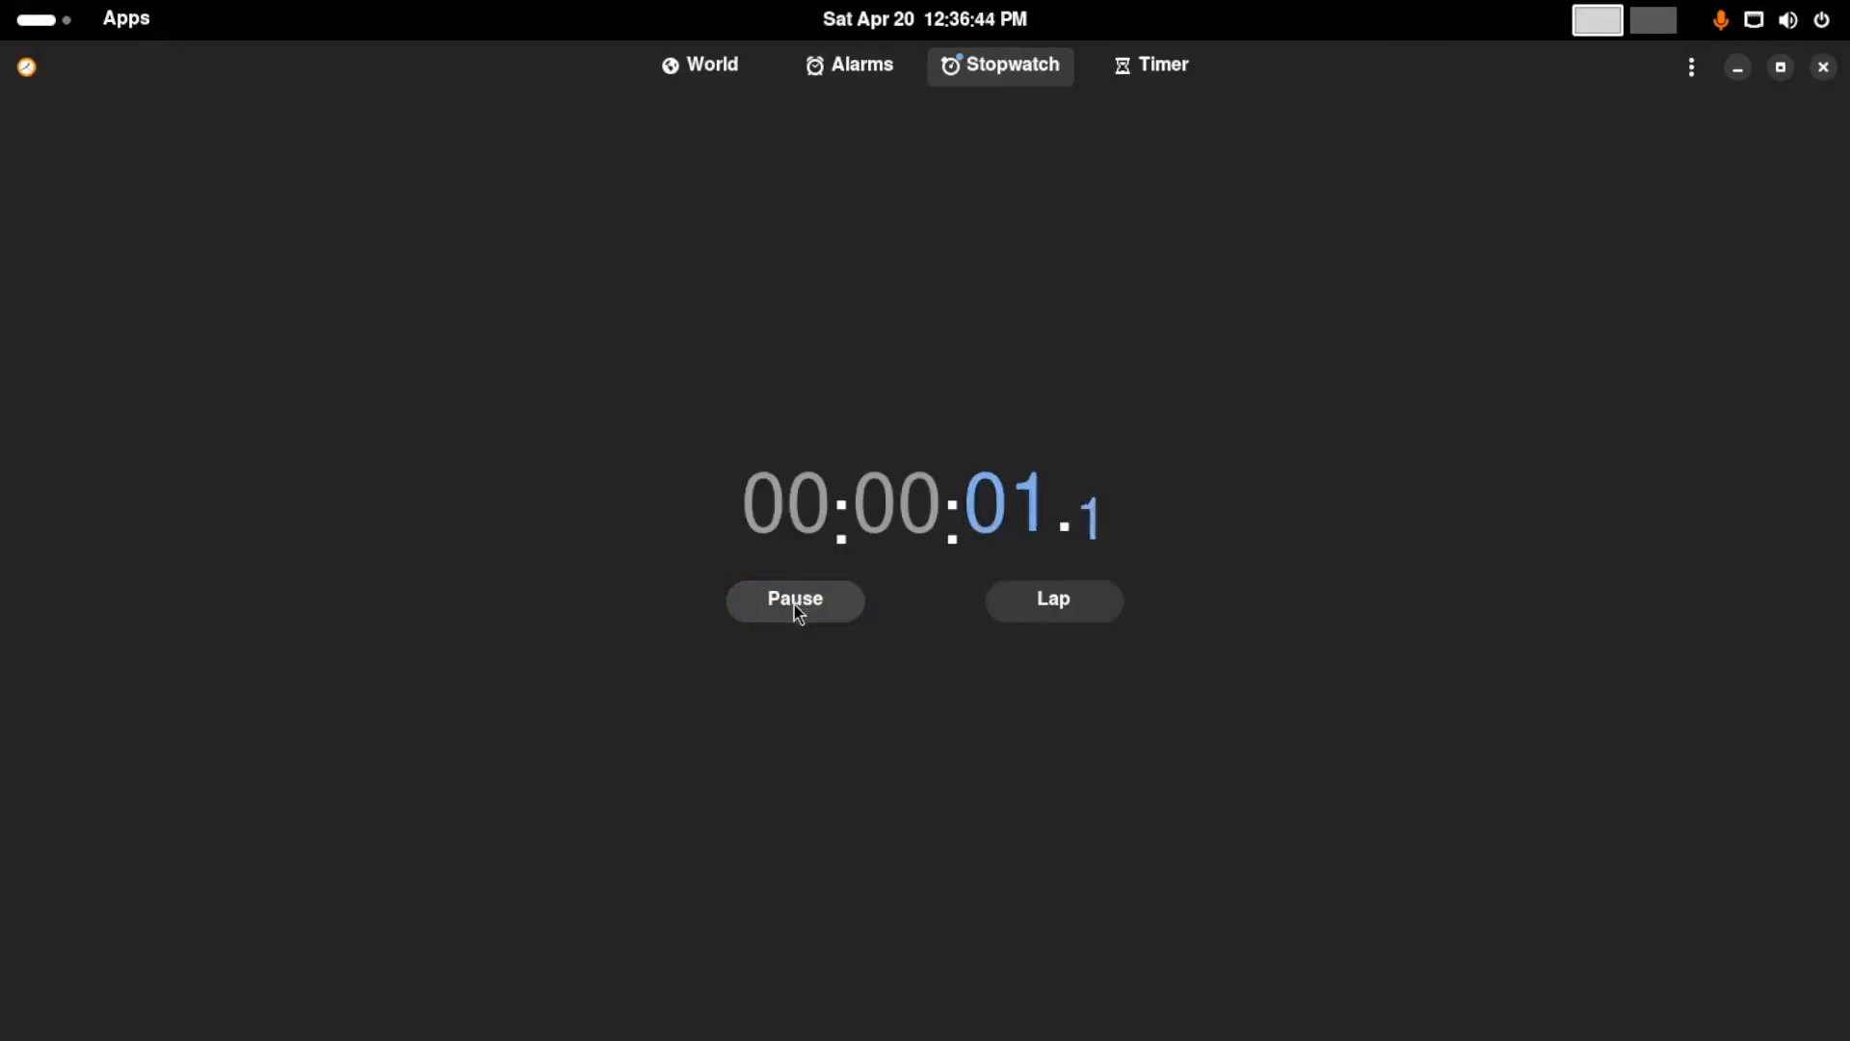
pyautogui.click(796, 607)
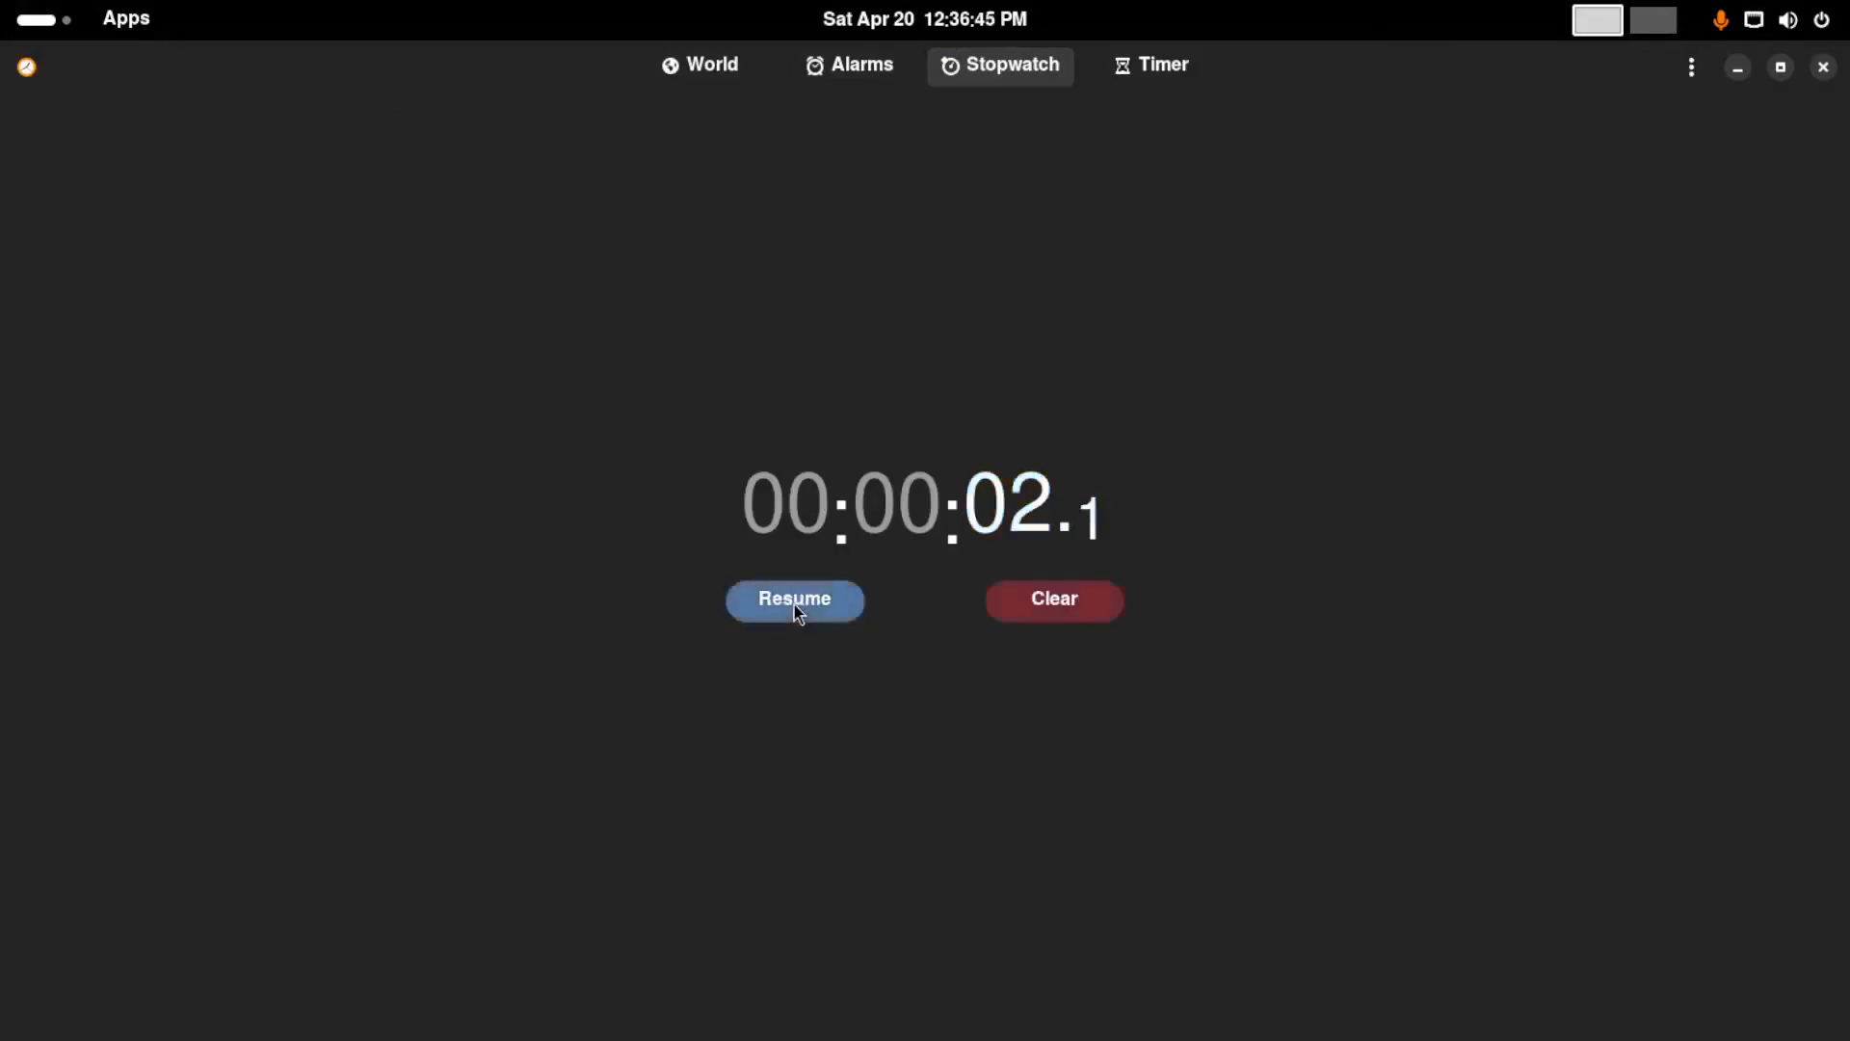
pyautogui.click(1058, 611)
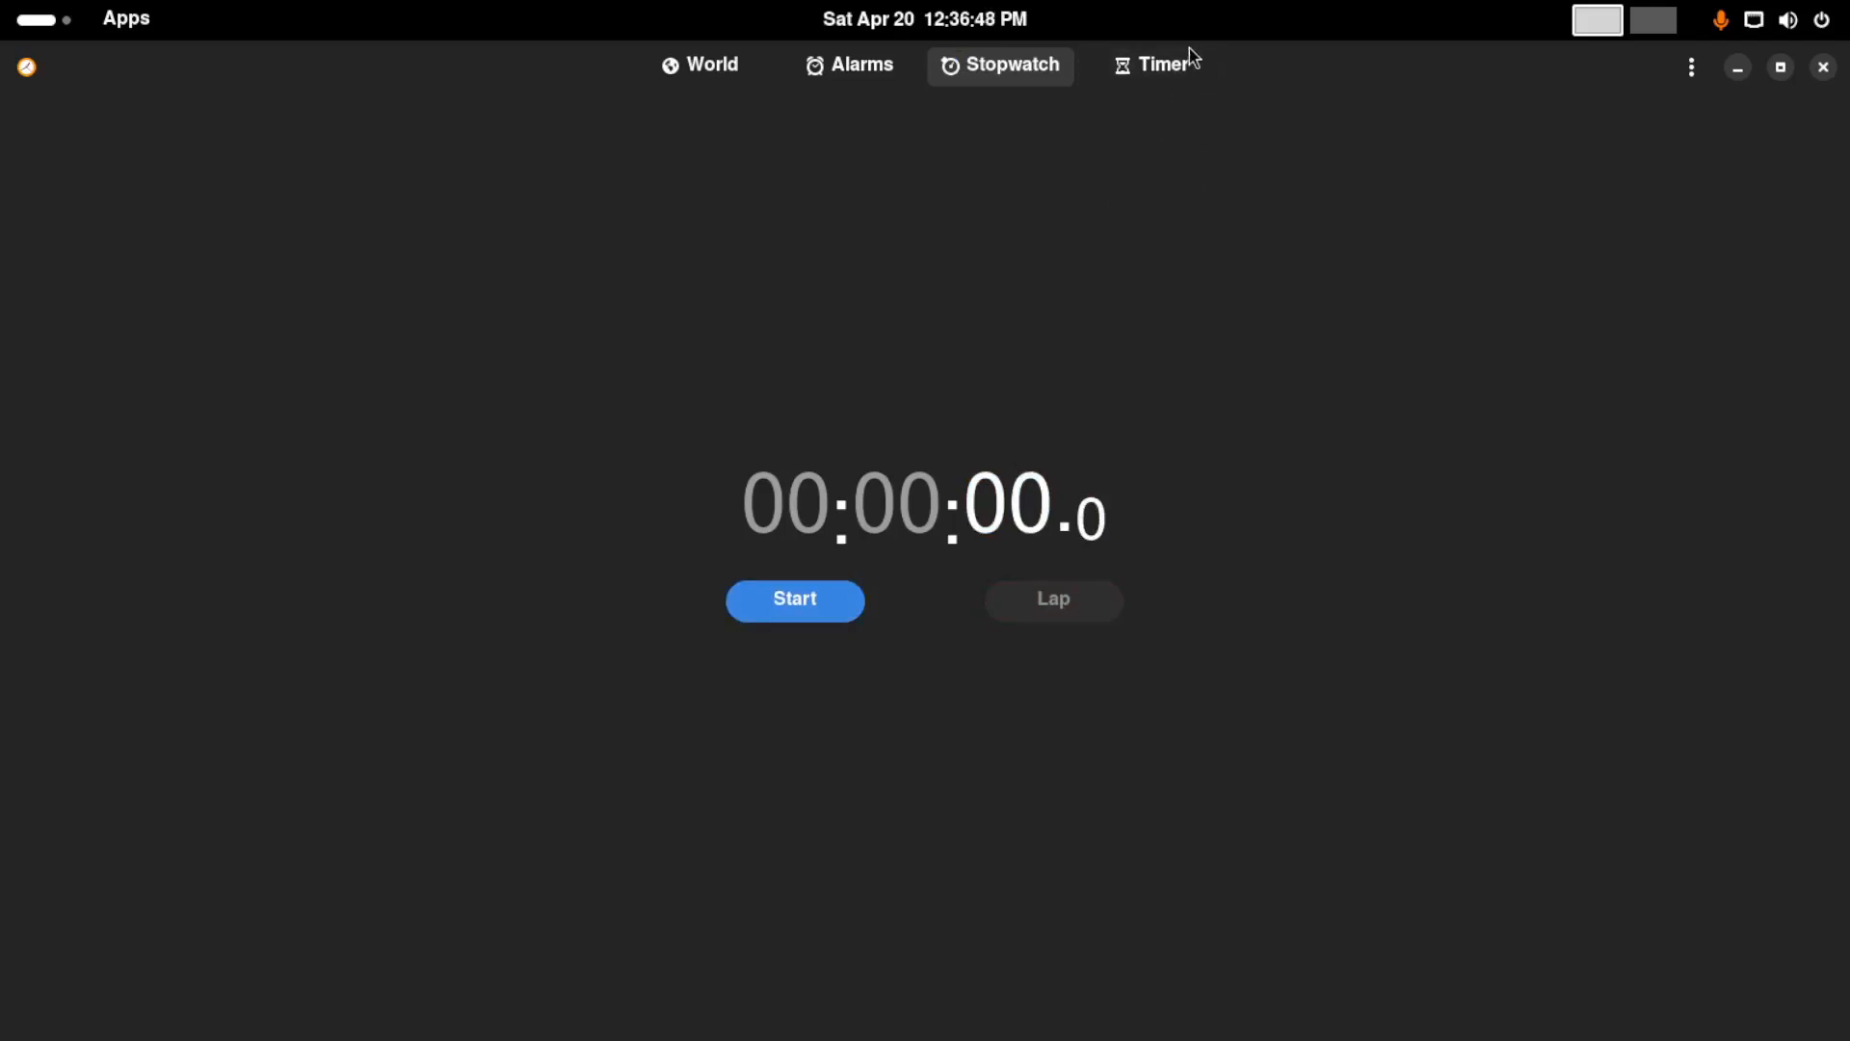
# Start a 2-minute quick timer, pause it, and close the Clocks app
pyautogui.click(1168, 64)
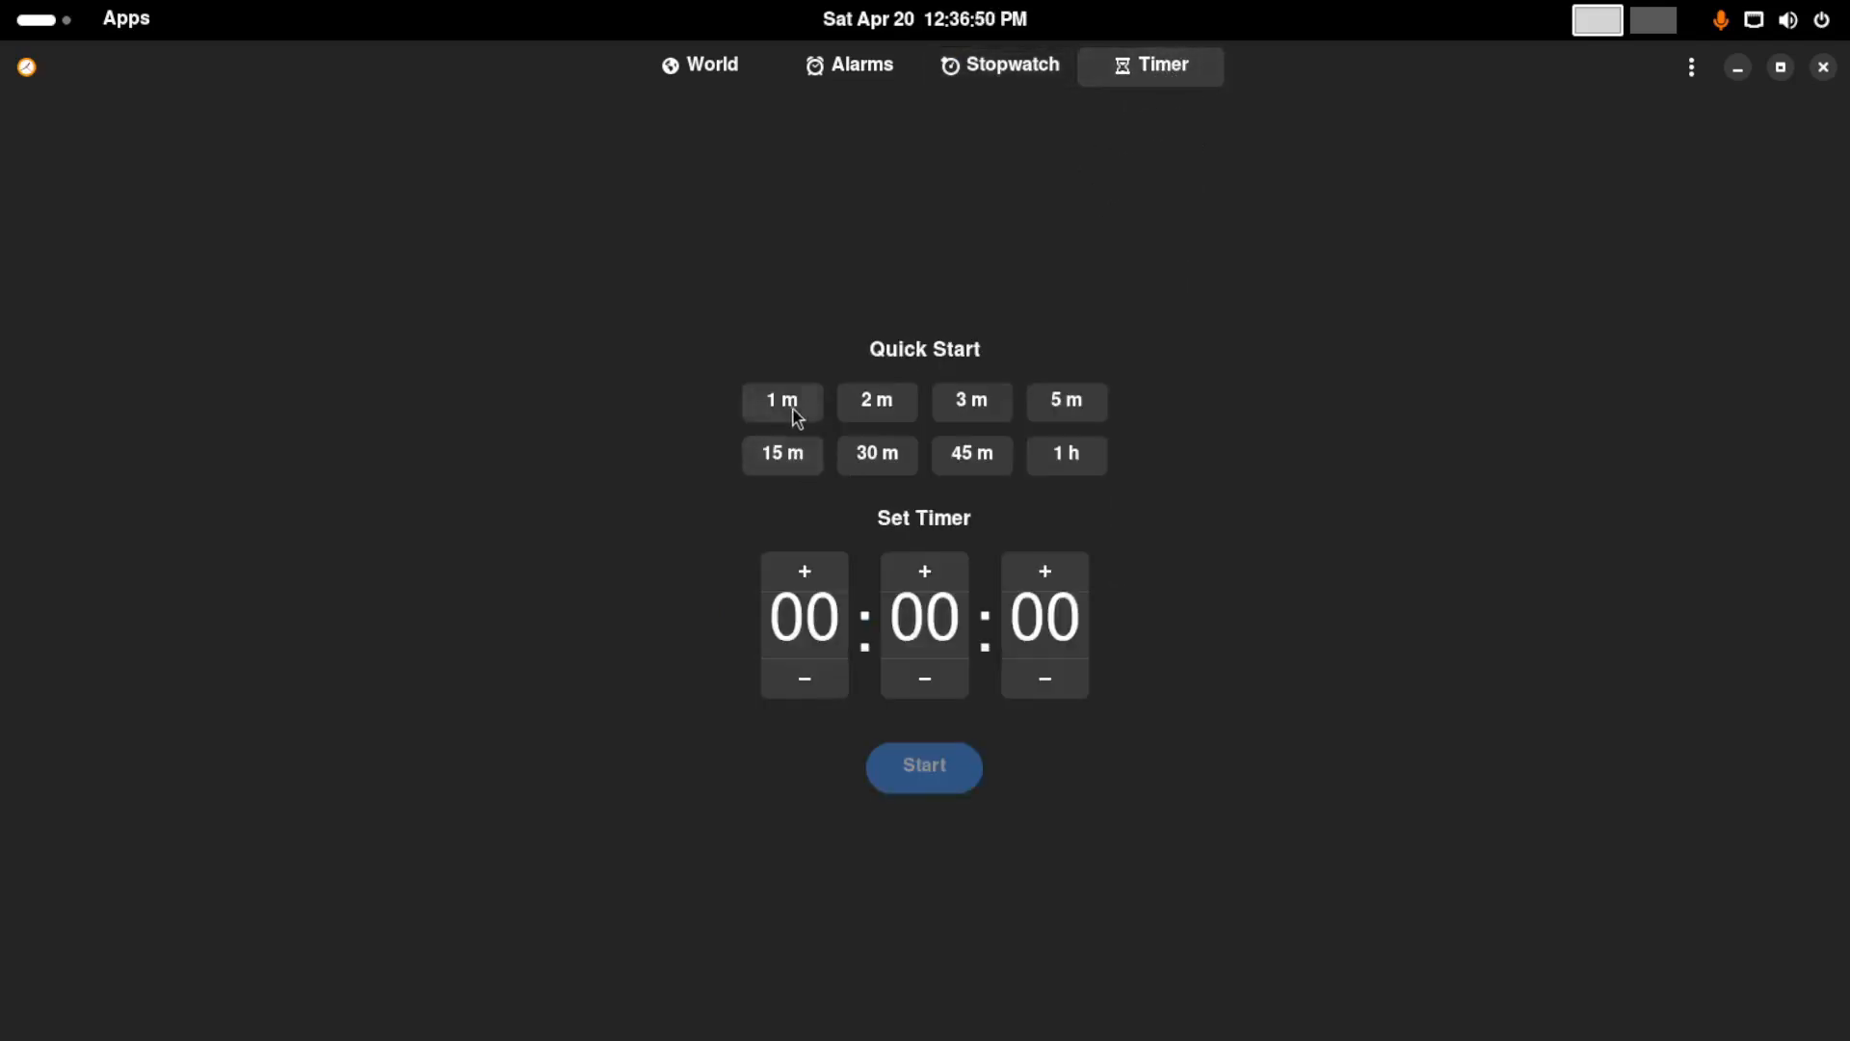
pyautogui.click(875, 402)
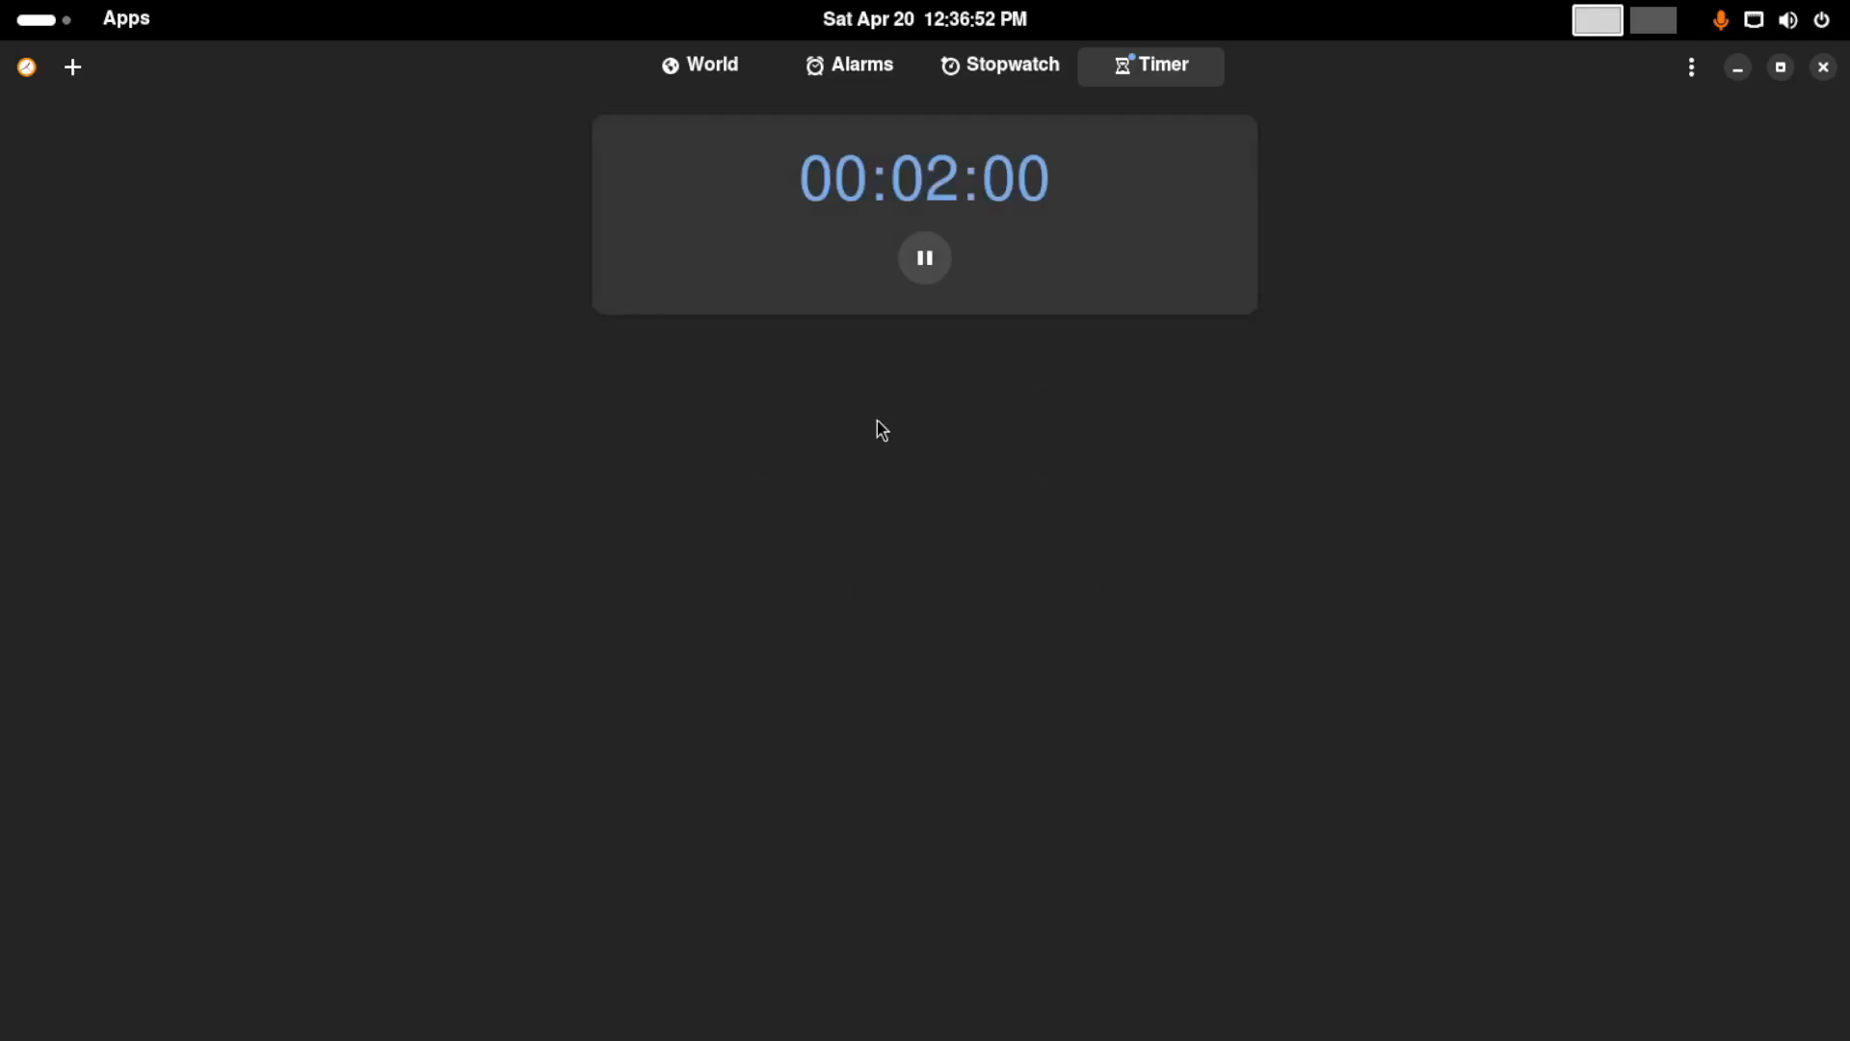
pyautogui.click(928, 256)
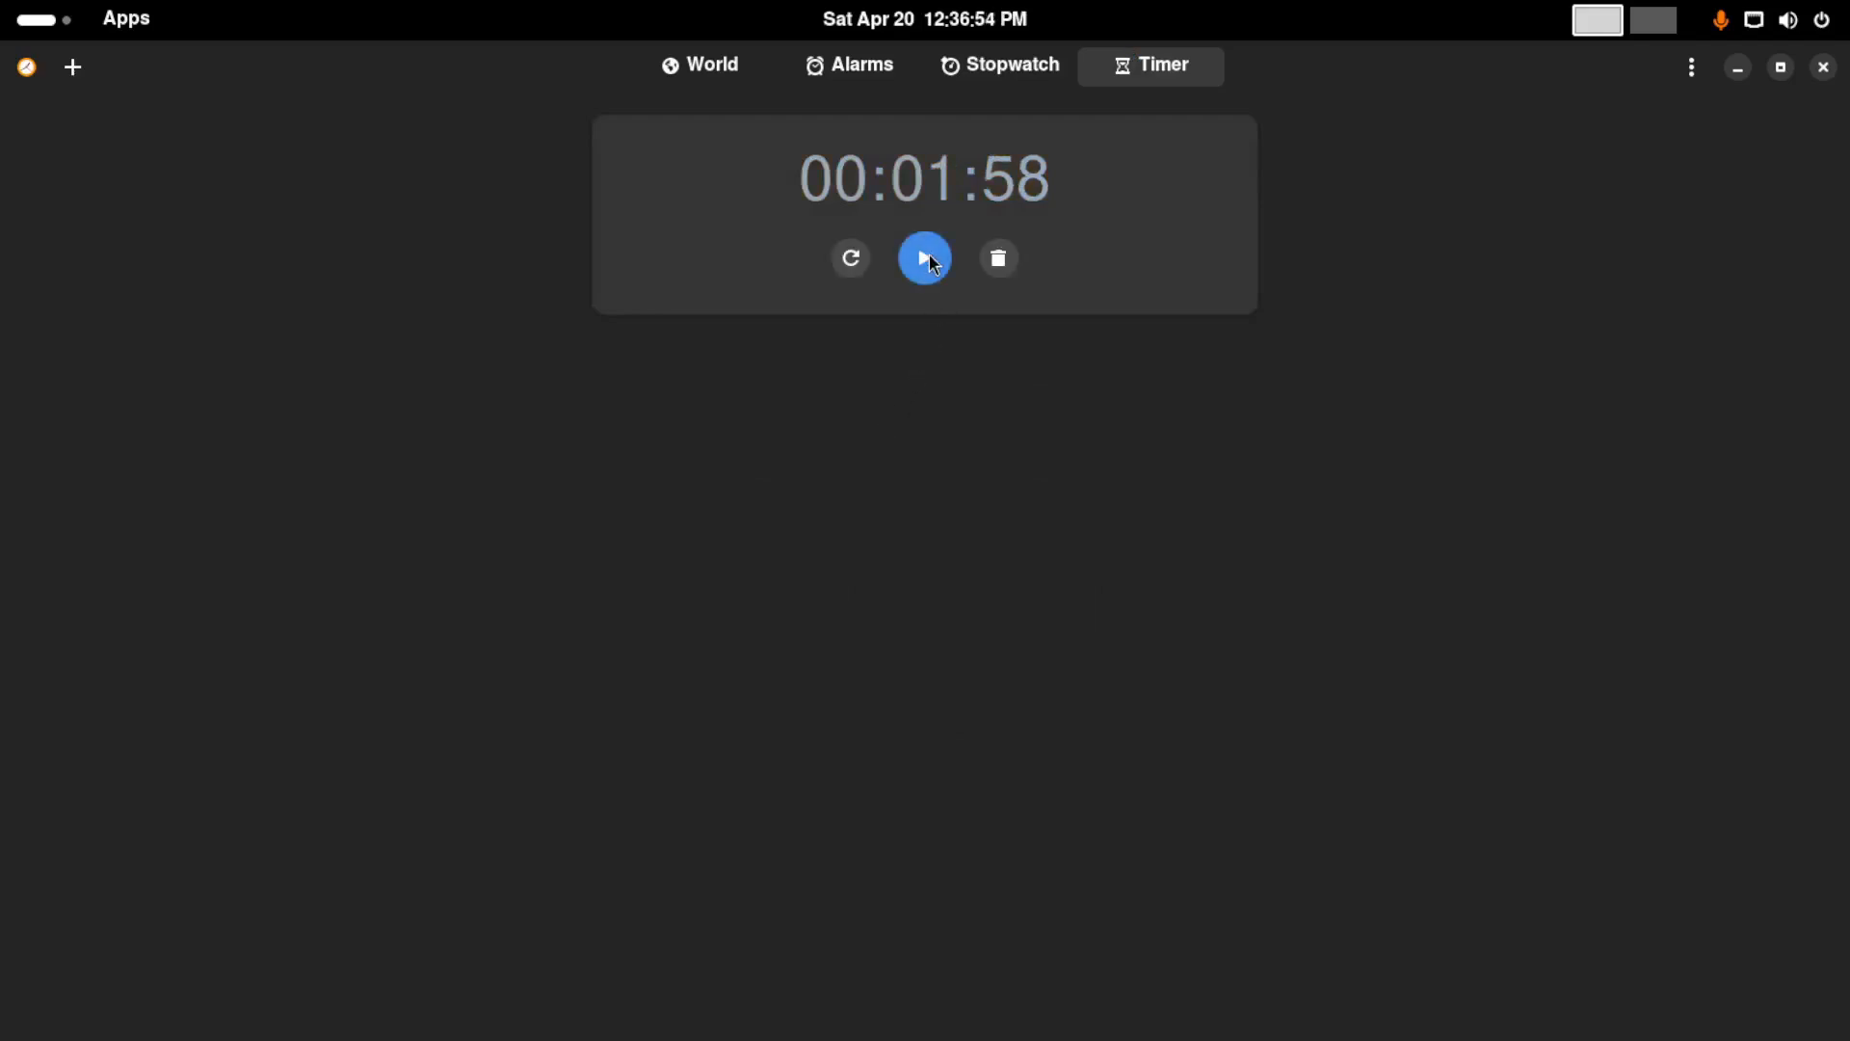
pyautogui.click(1824, 69)
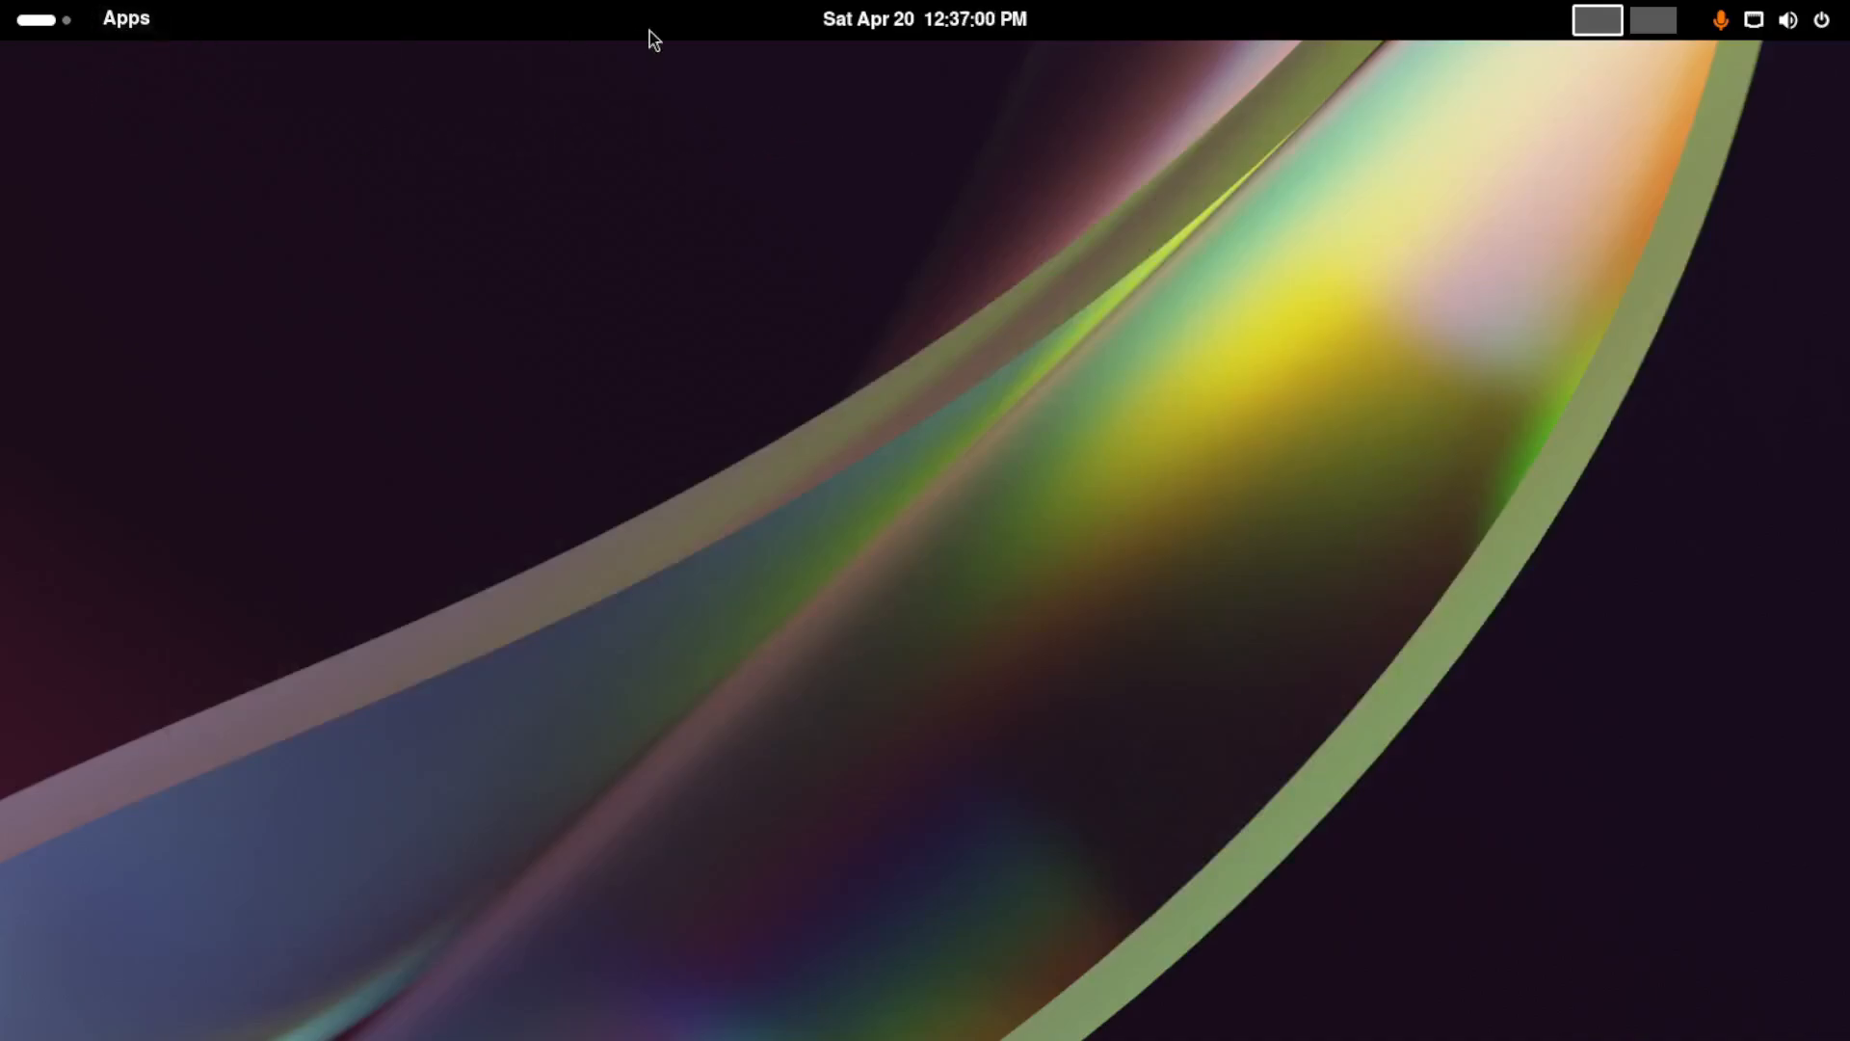
# Switch to the Weather app through the forecast in the desktop calendar to view the hourly forecast
pyautogui.click(892, 21)
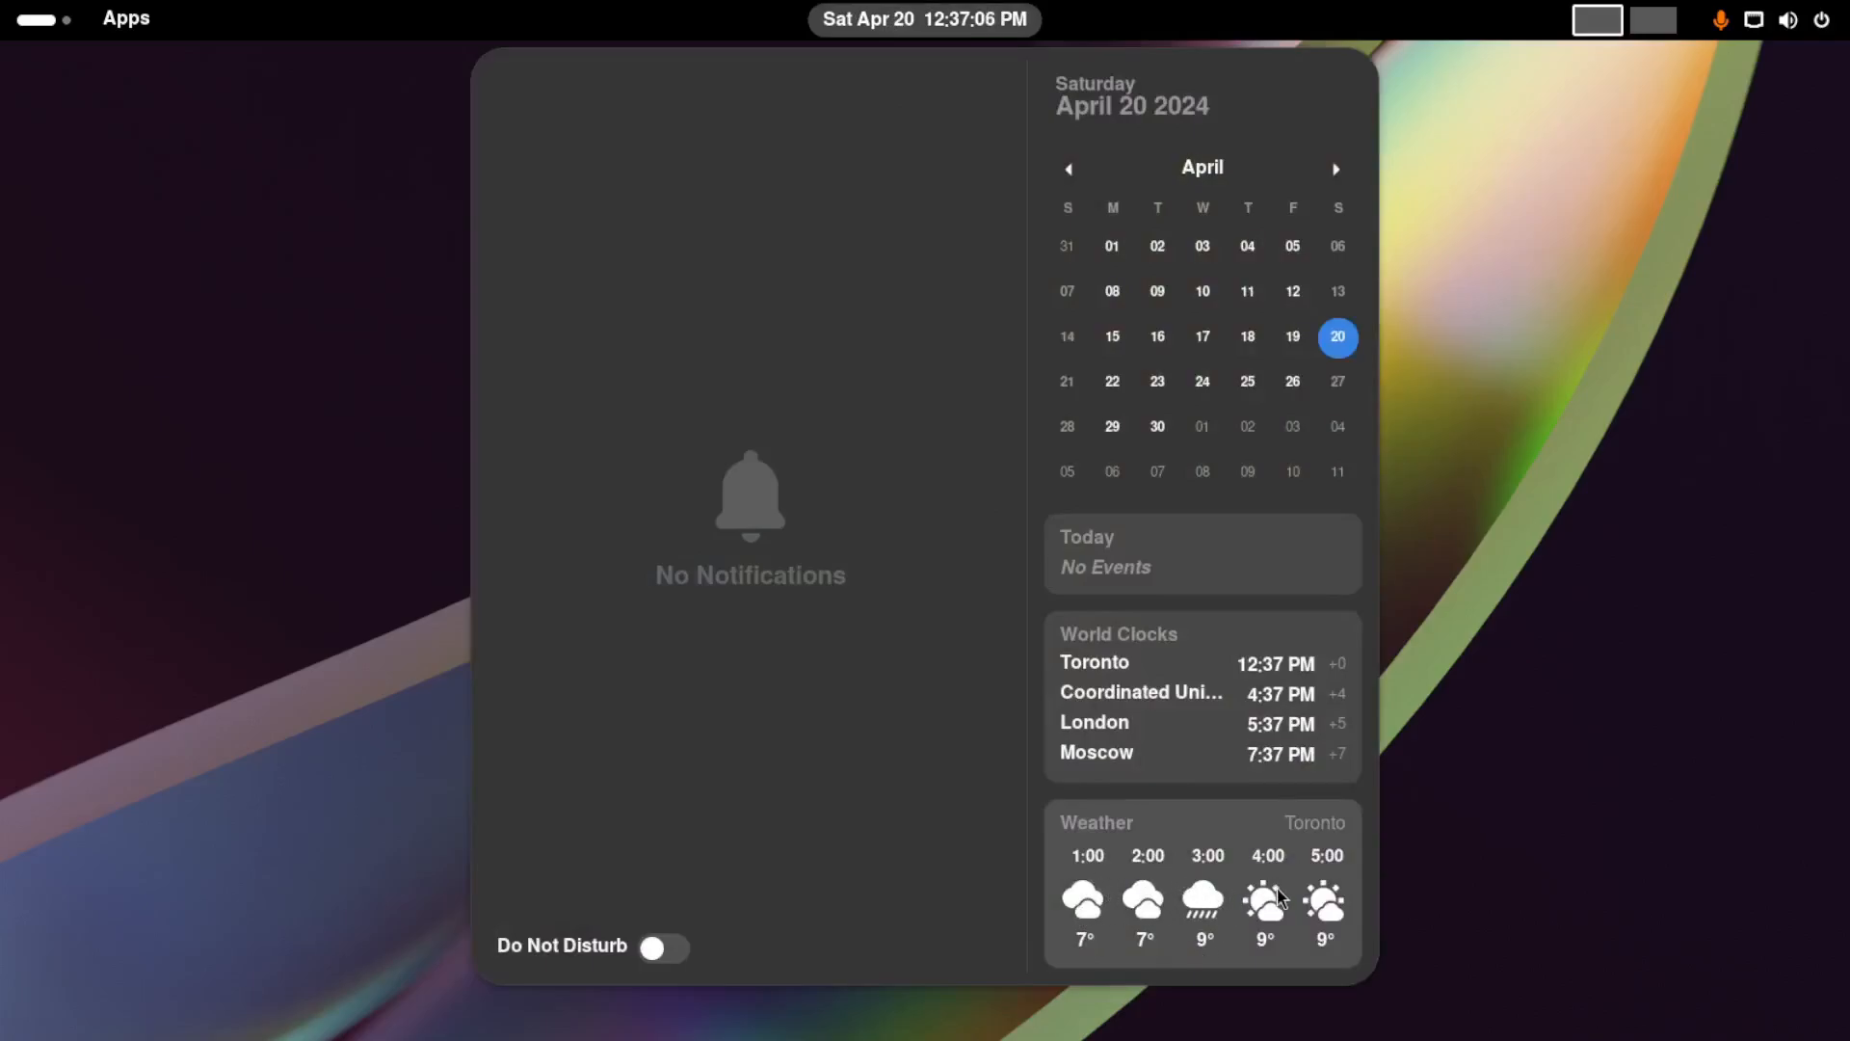
pyautogui.click(1228, 883)
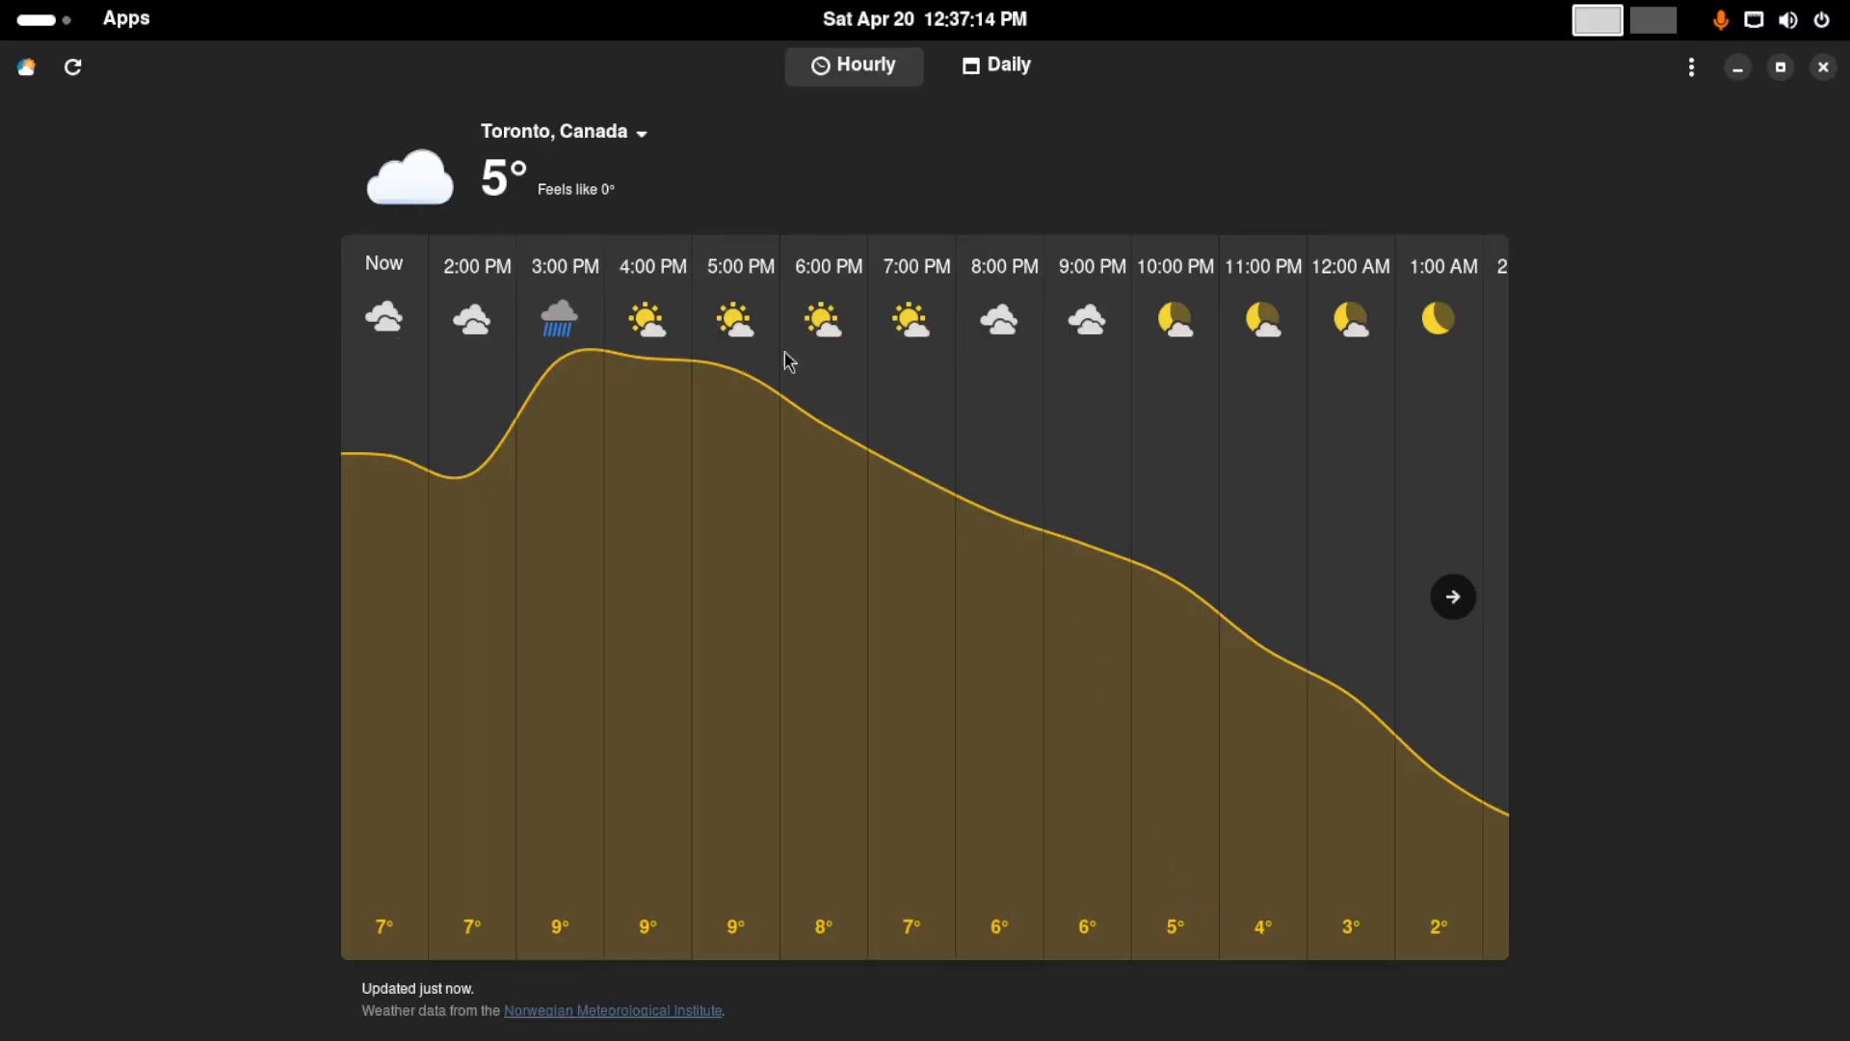
# View the later hours of Toronto's hourly forecast, check the daily forecast, and return to the hourly view
pyautogui.click(1457, 602)
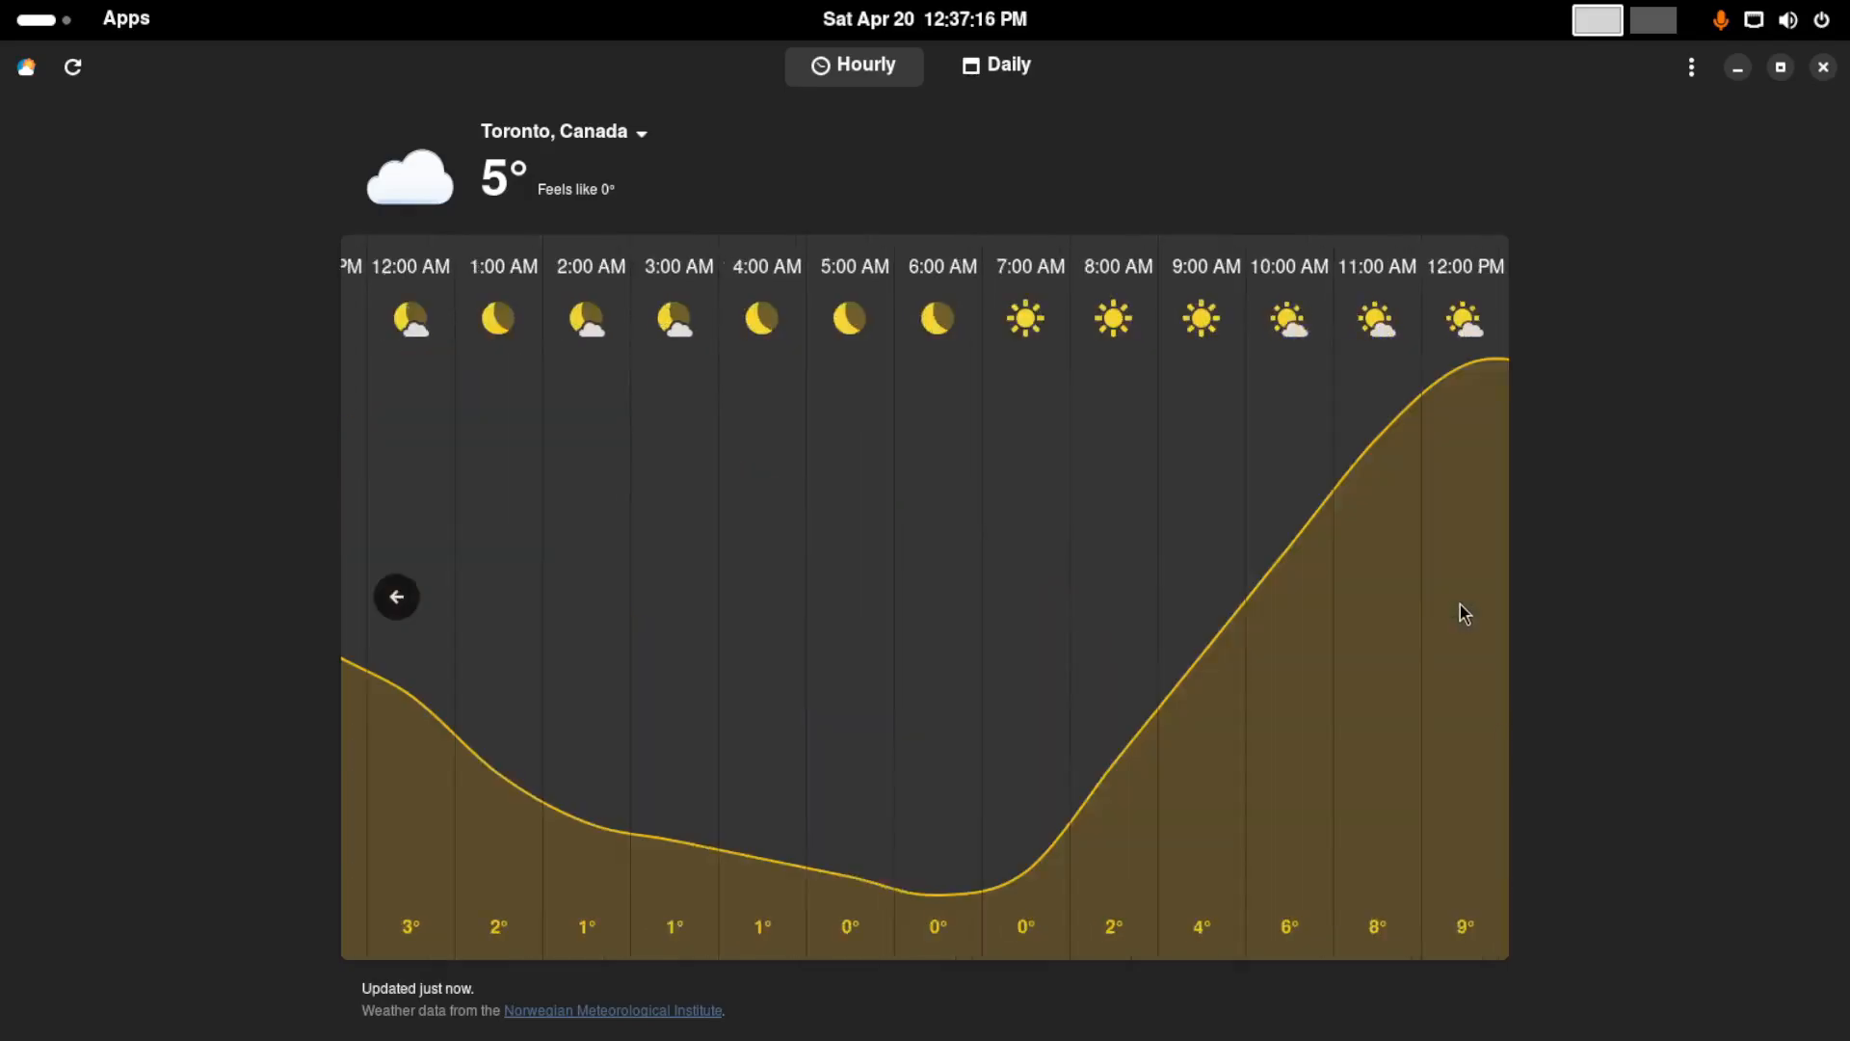
pyautogui.click(397, 598)
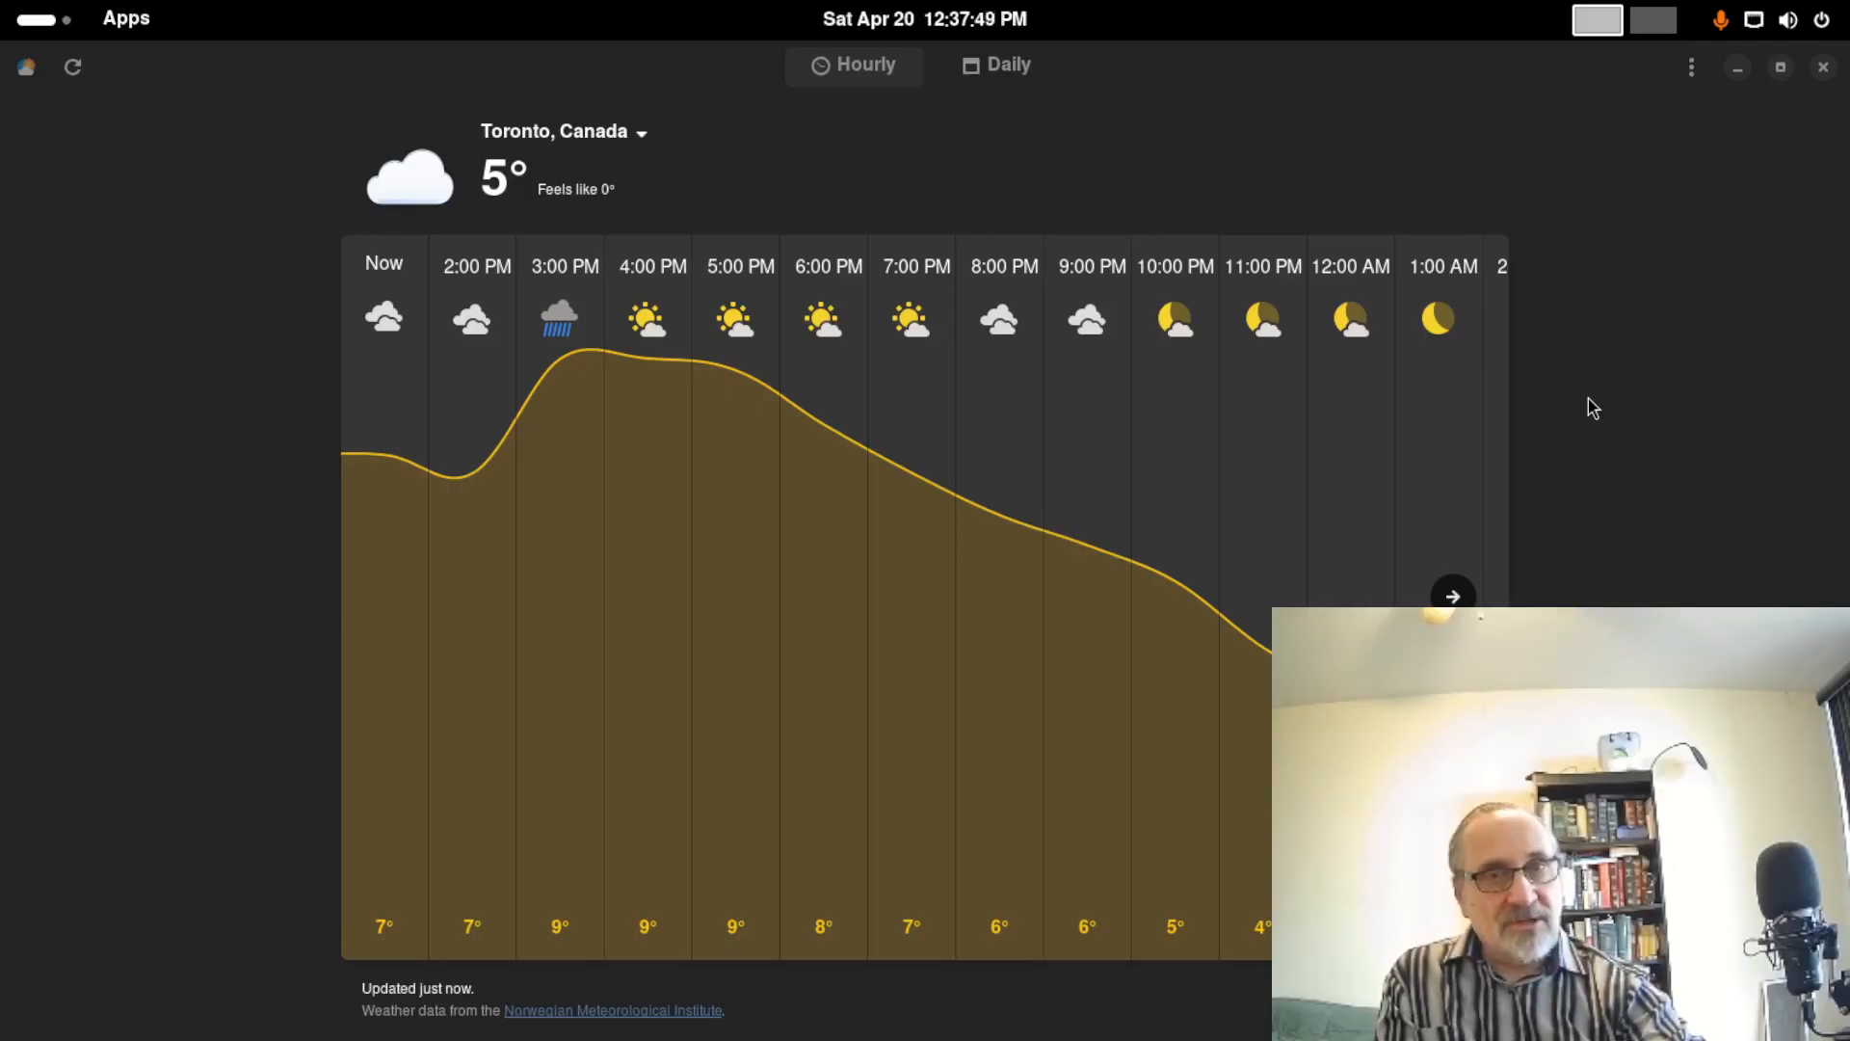
pyautogui.click(997, 65)
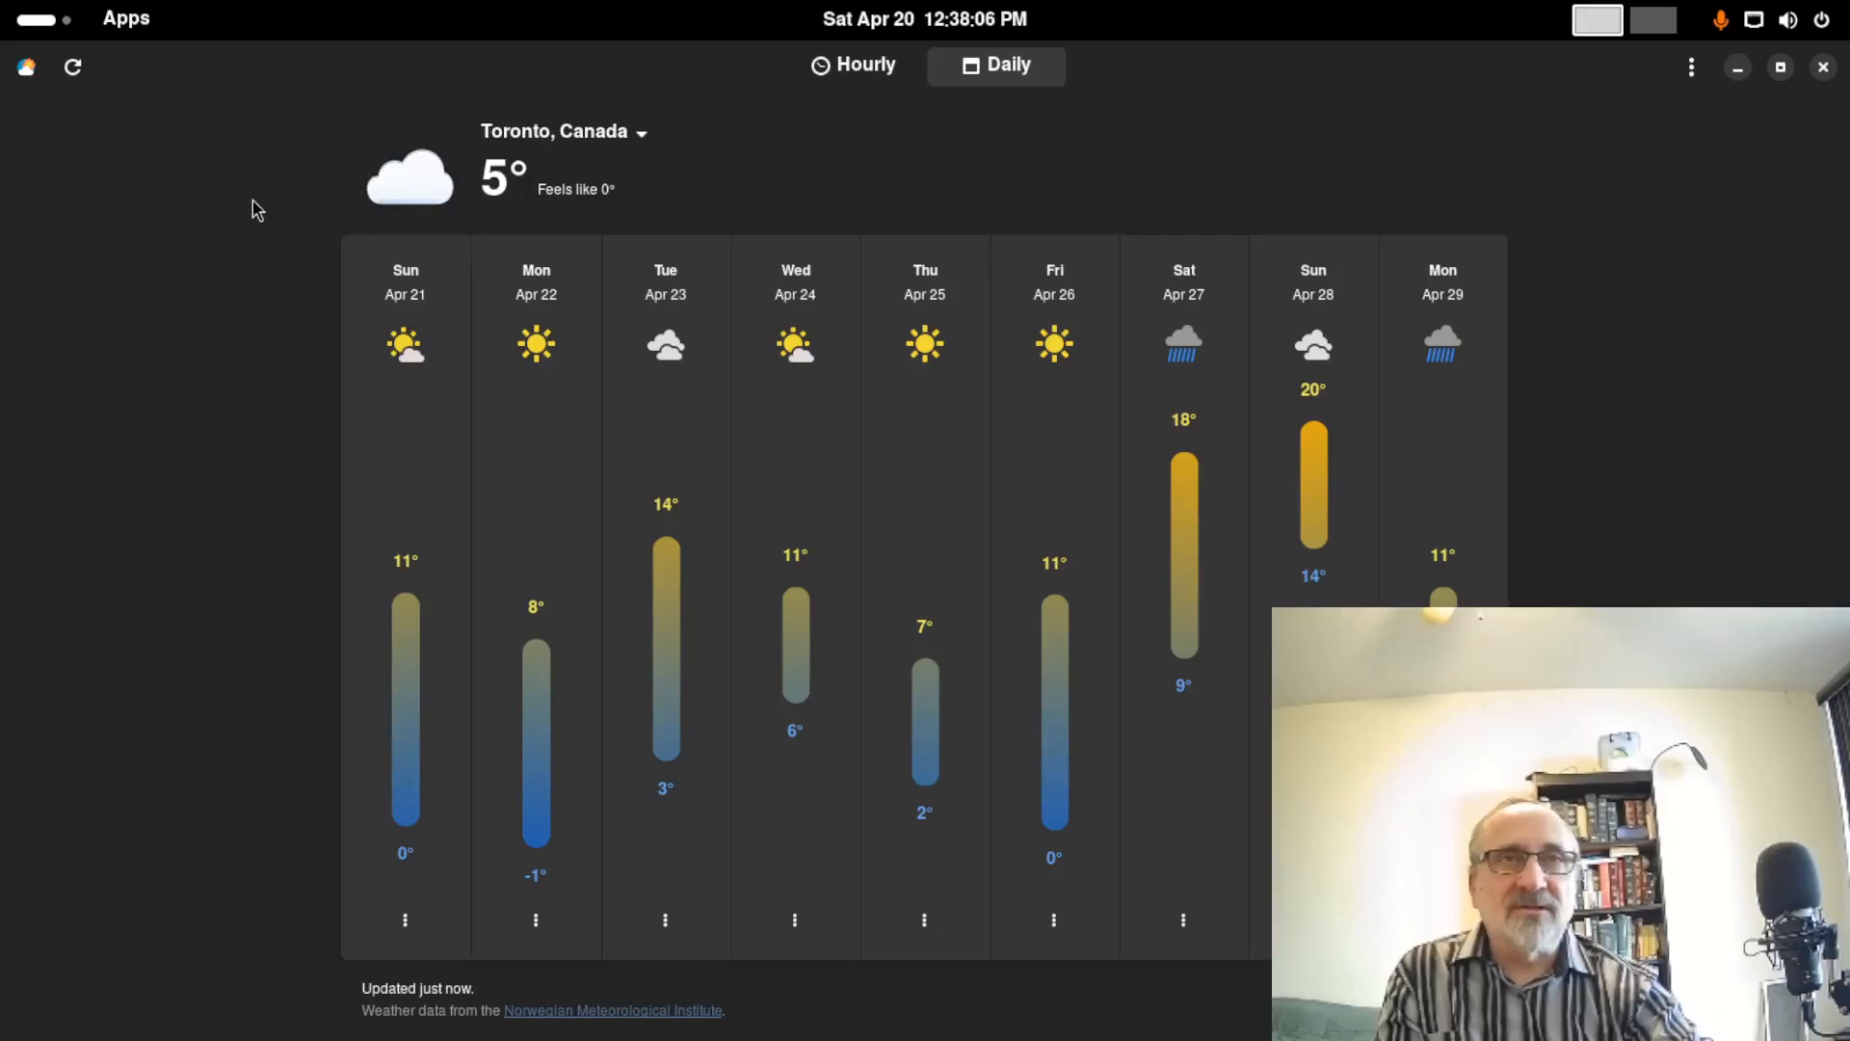
pyautogui.click(854, 64)
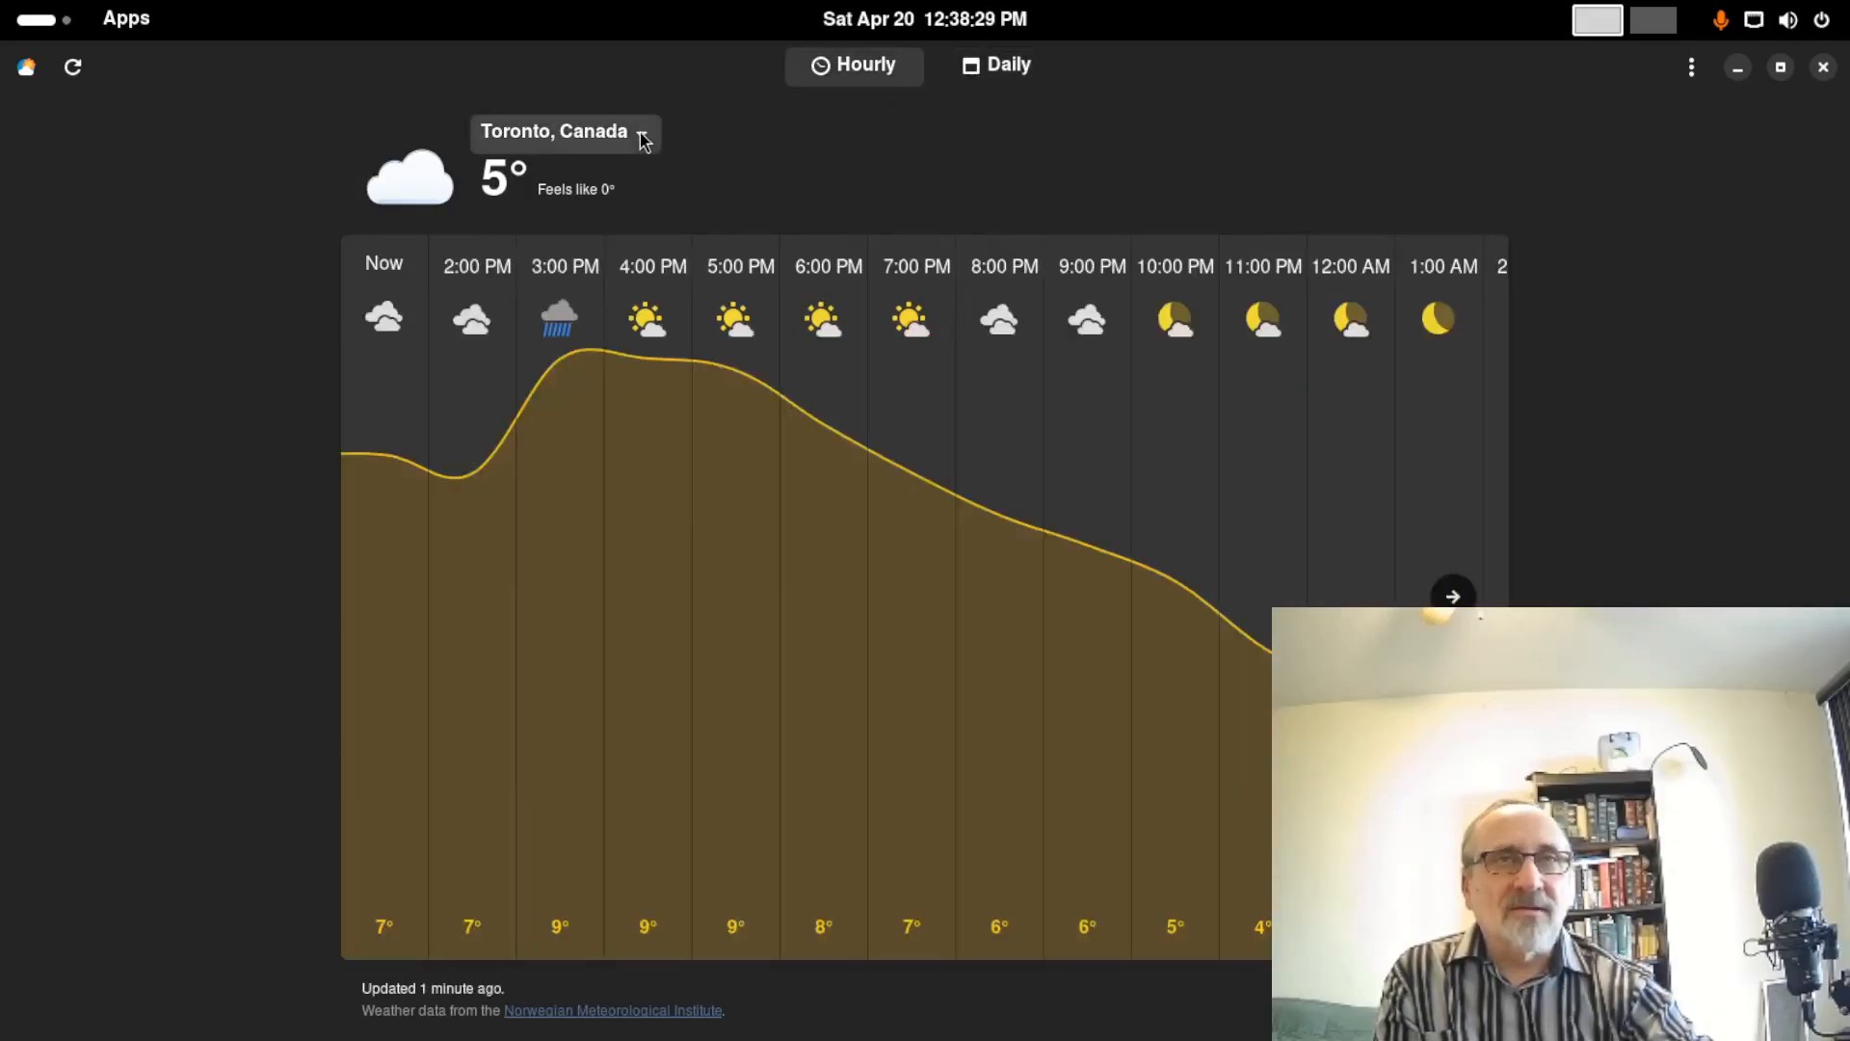
# Add Moscow, Russia as a weather location, then switch the forecast back to Toronto, Canada
pyautogui.click(643, 140)
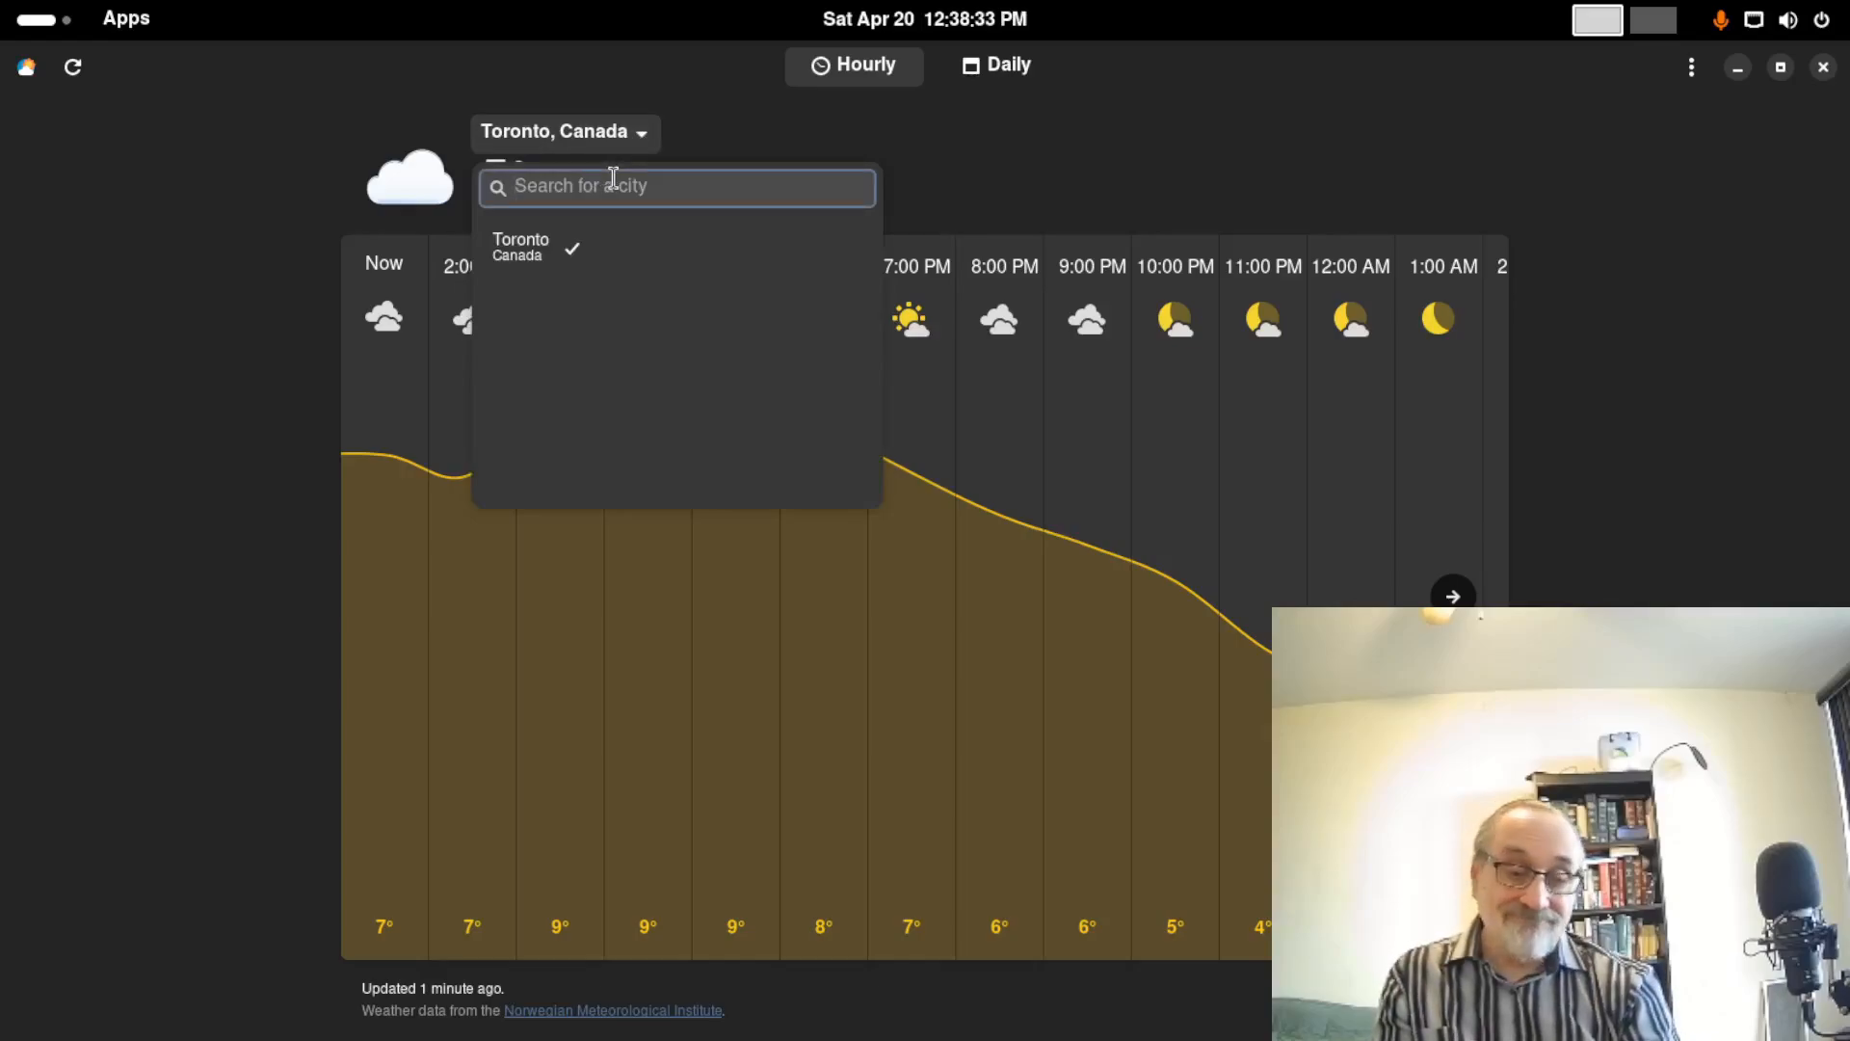
pyautogui.write('mos')
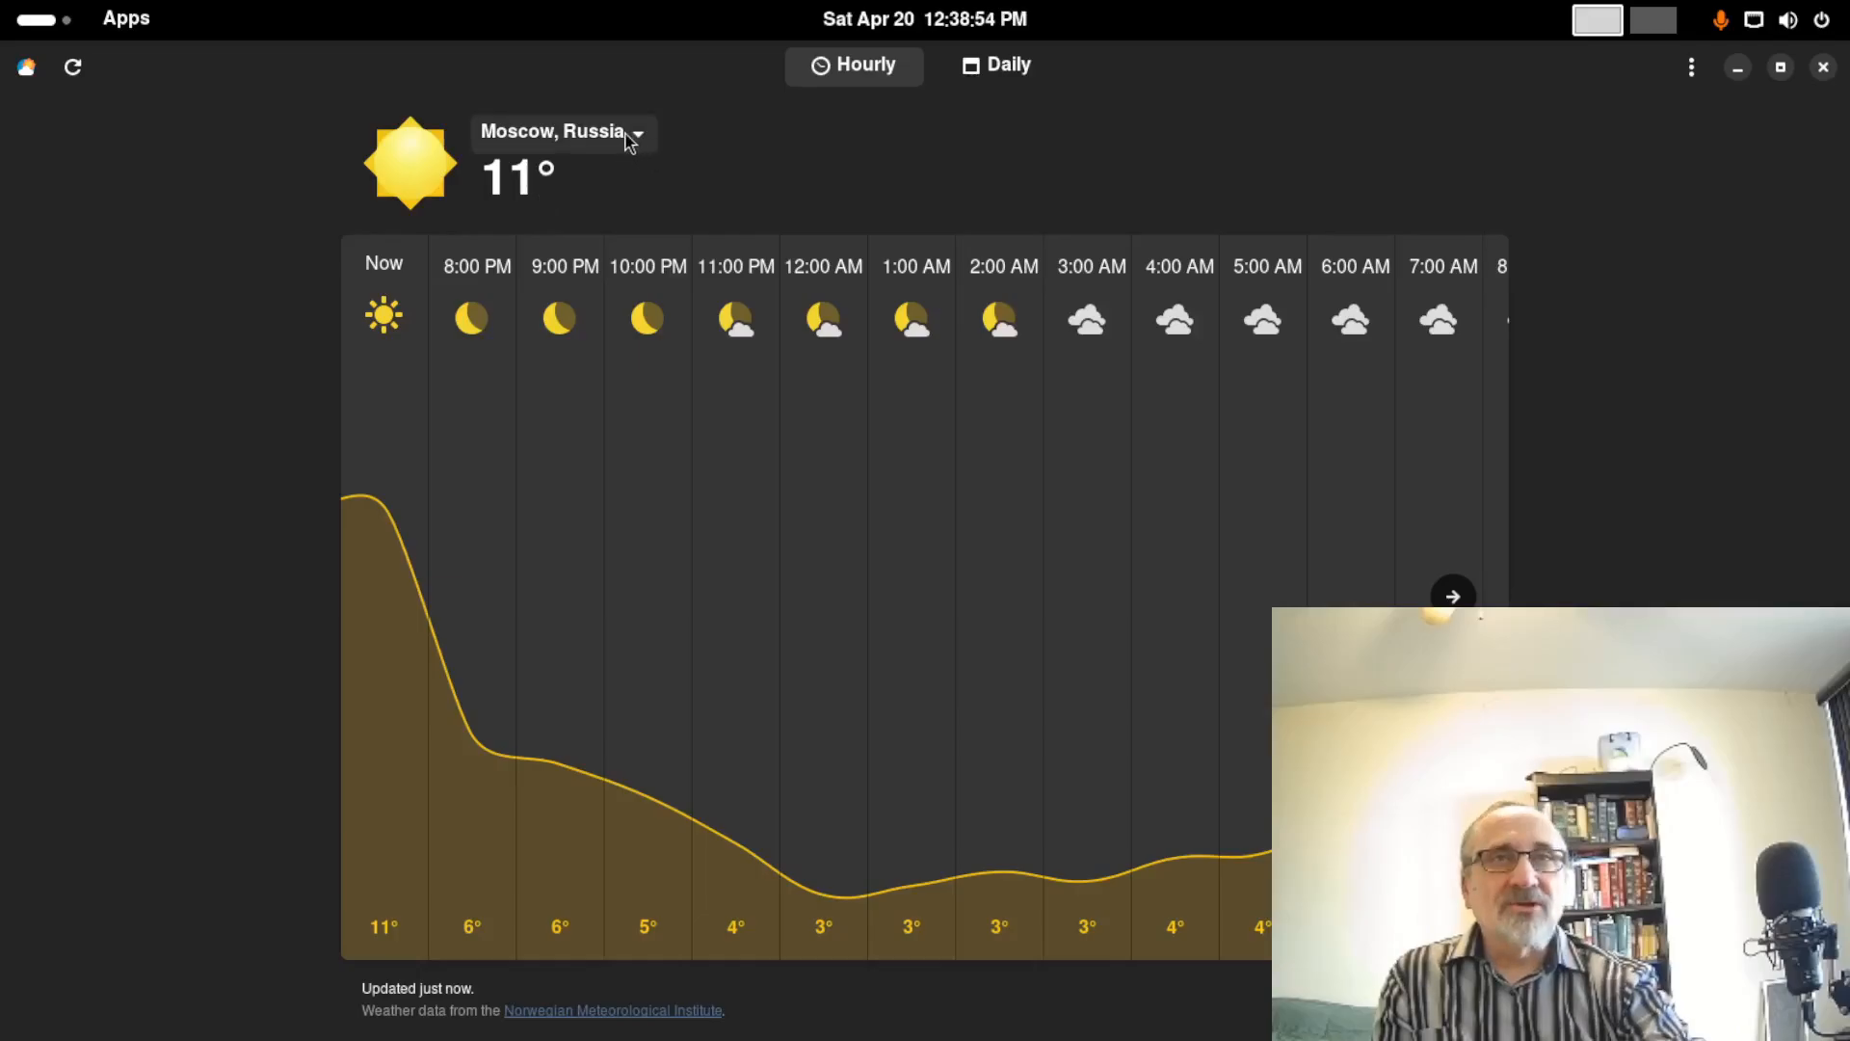
pyautogui.click(628, 136)
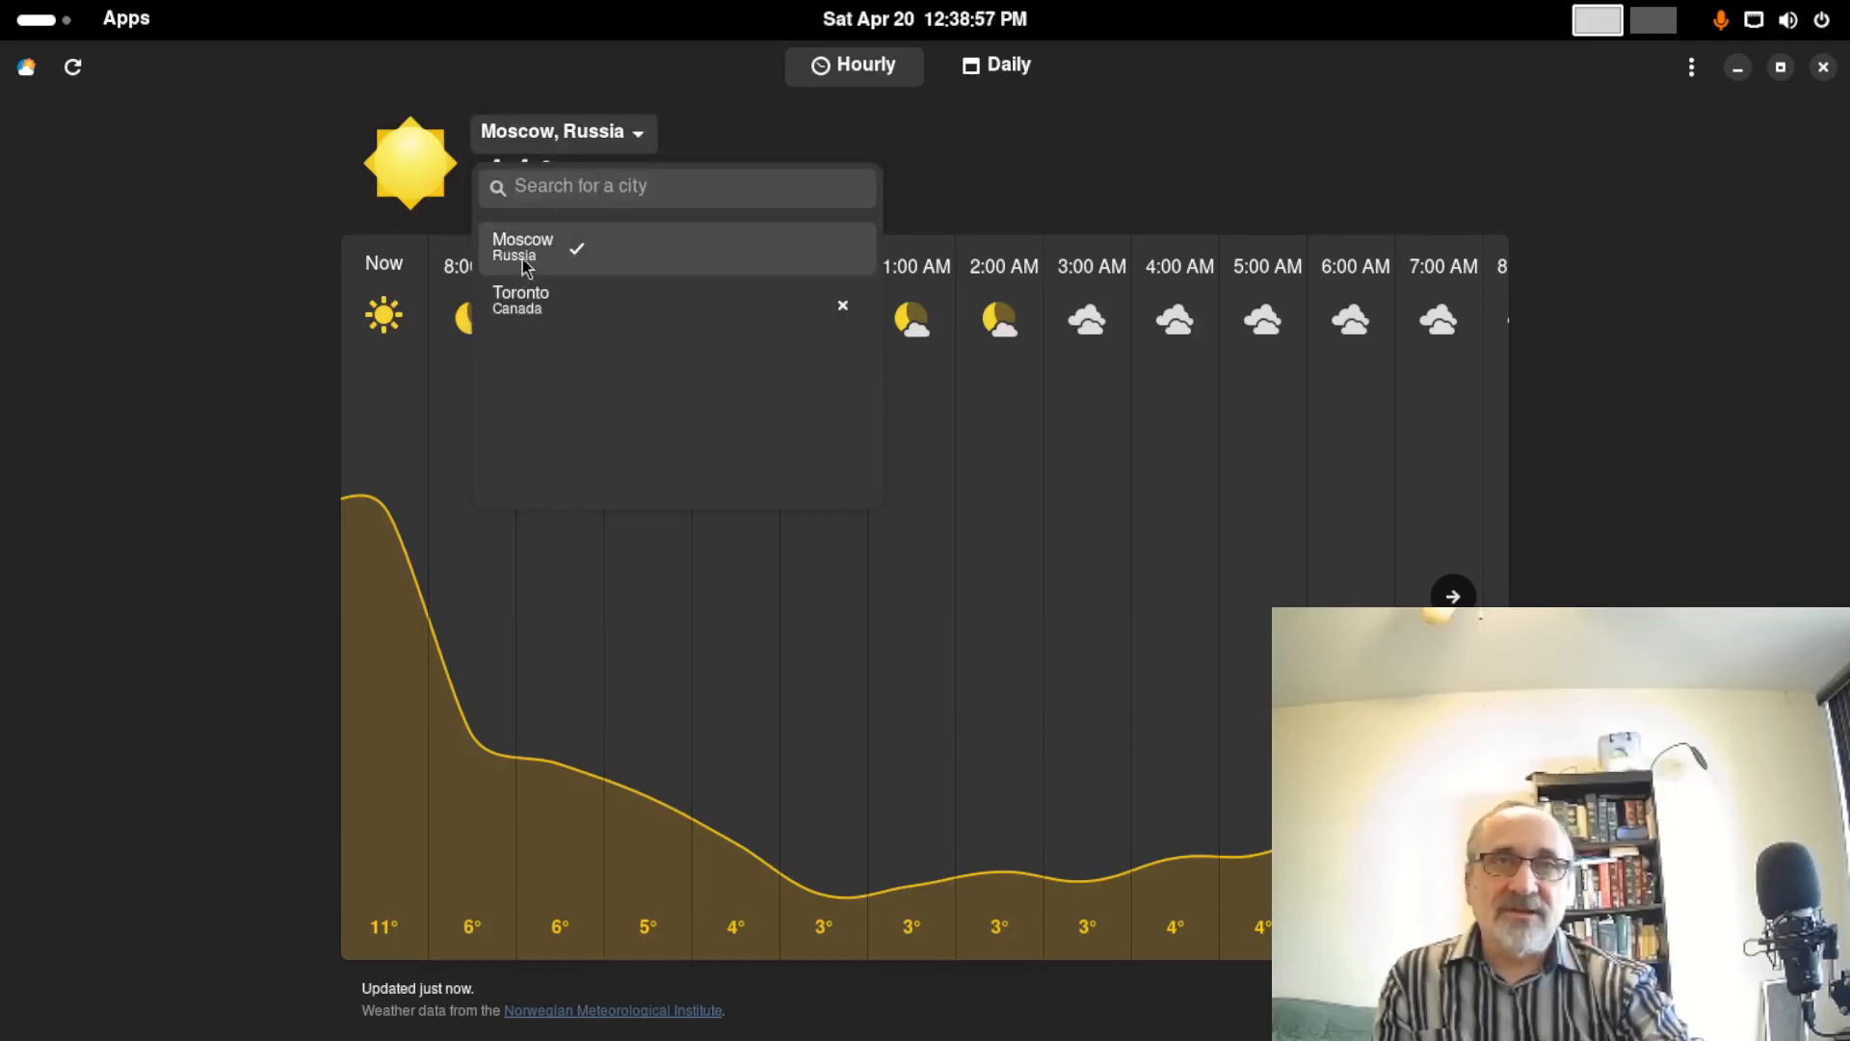
pyautogui.click(531, 303)
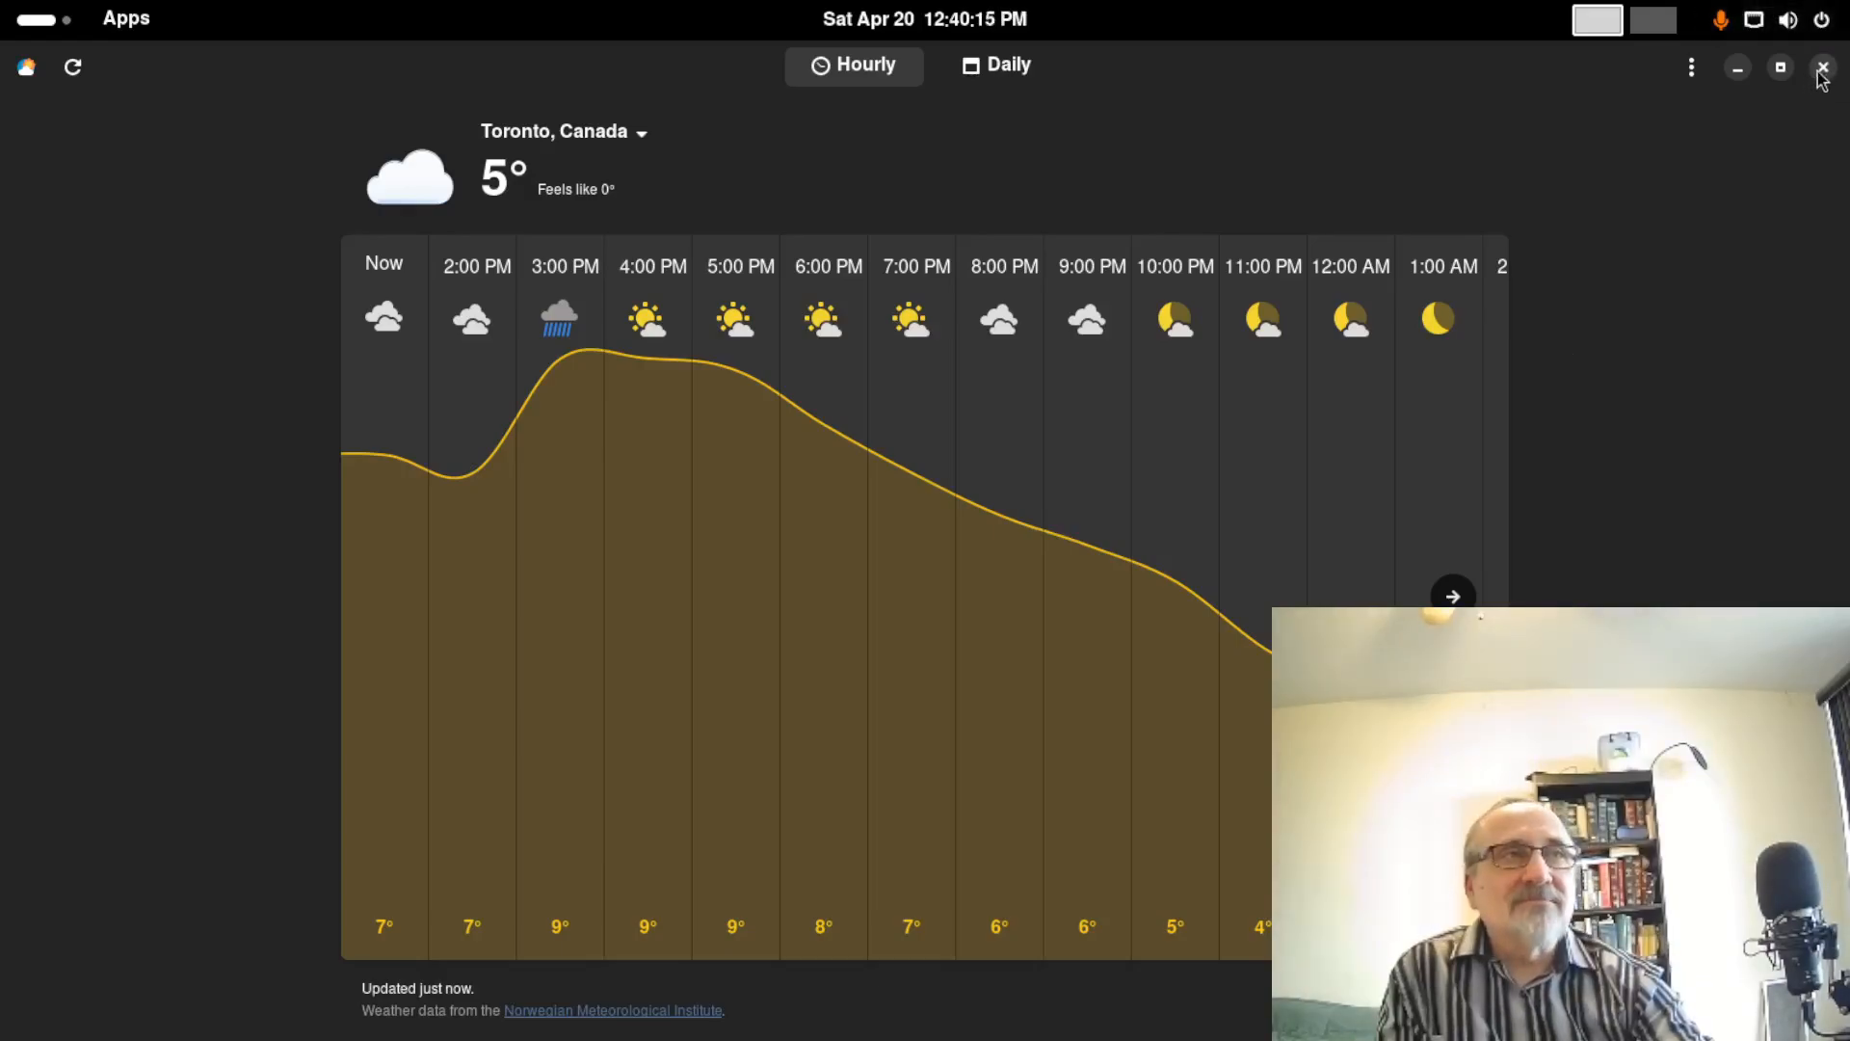
# Close the Weather app, show the workspace overview, and return to the empty desktop
pyautogui.click(1824, 68)
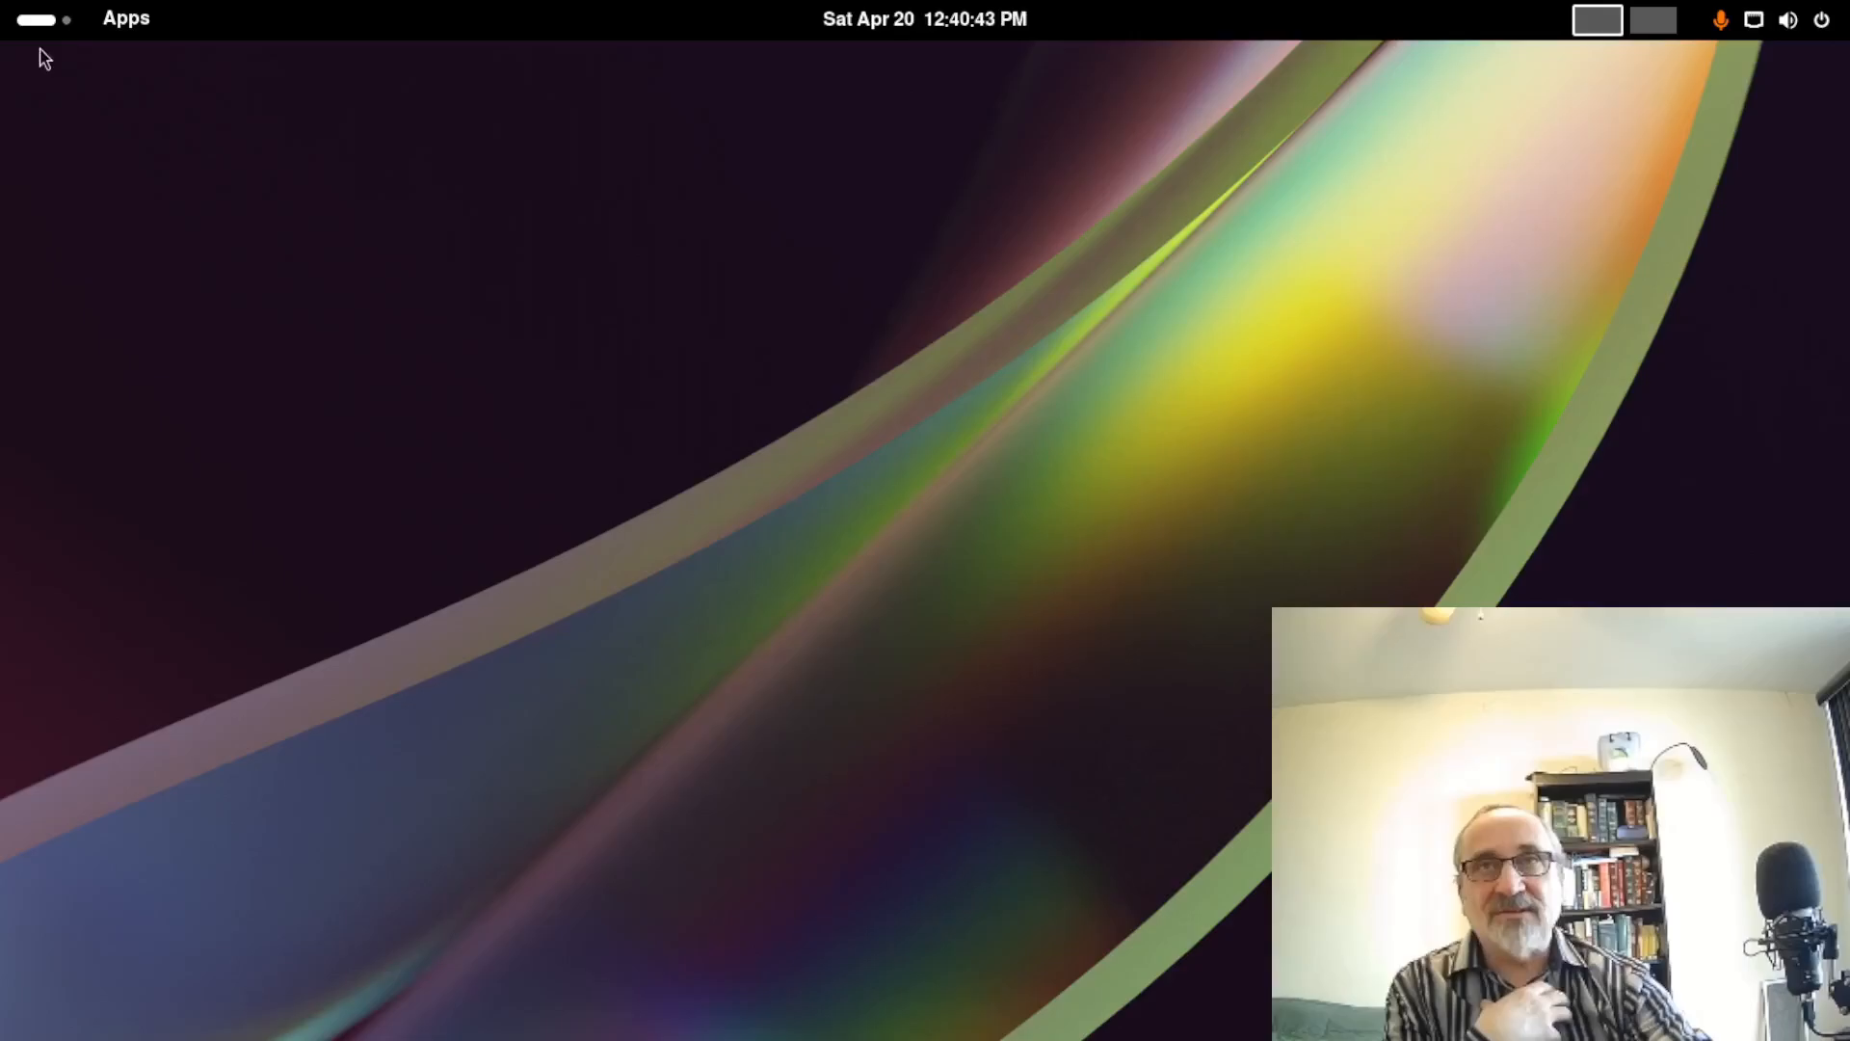
pyautogui.click(43, 20)
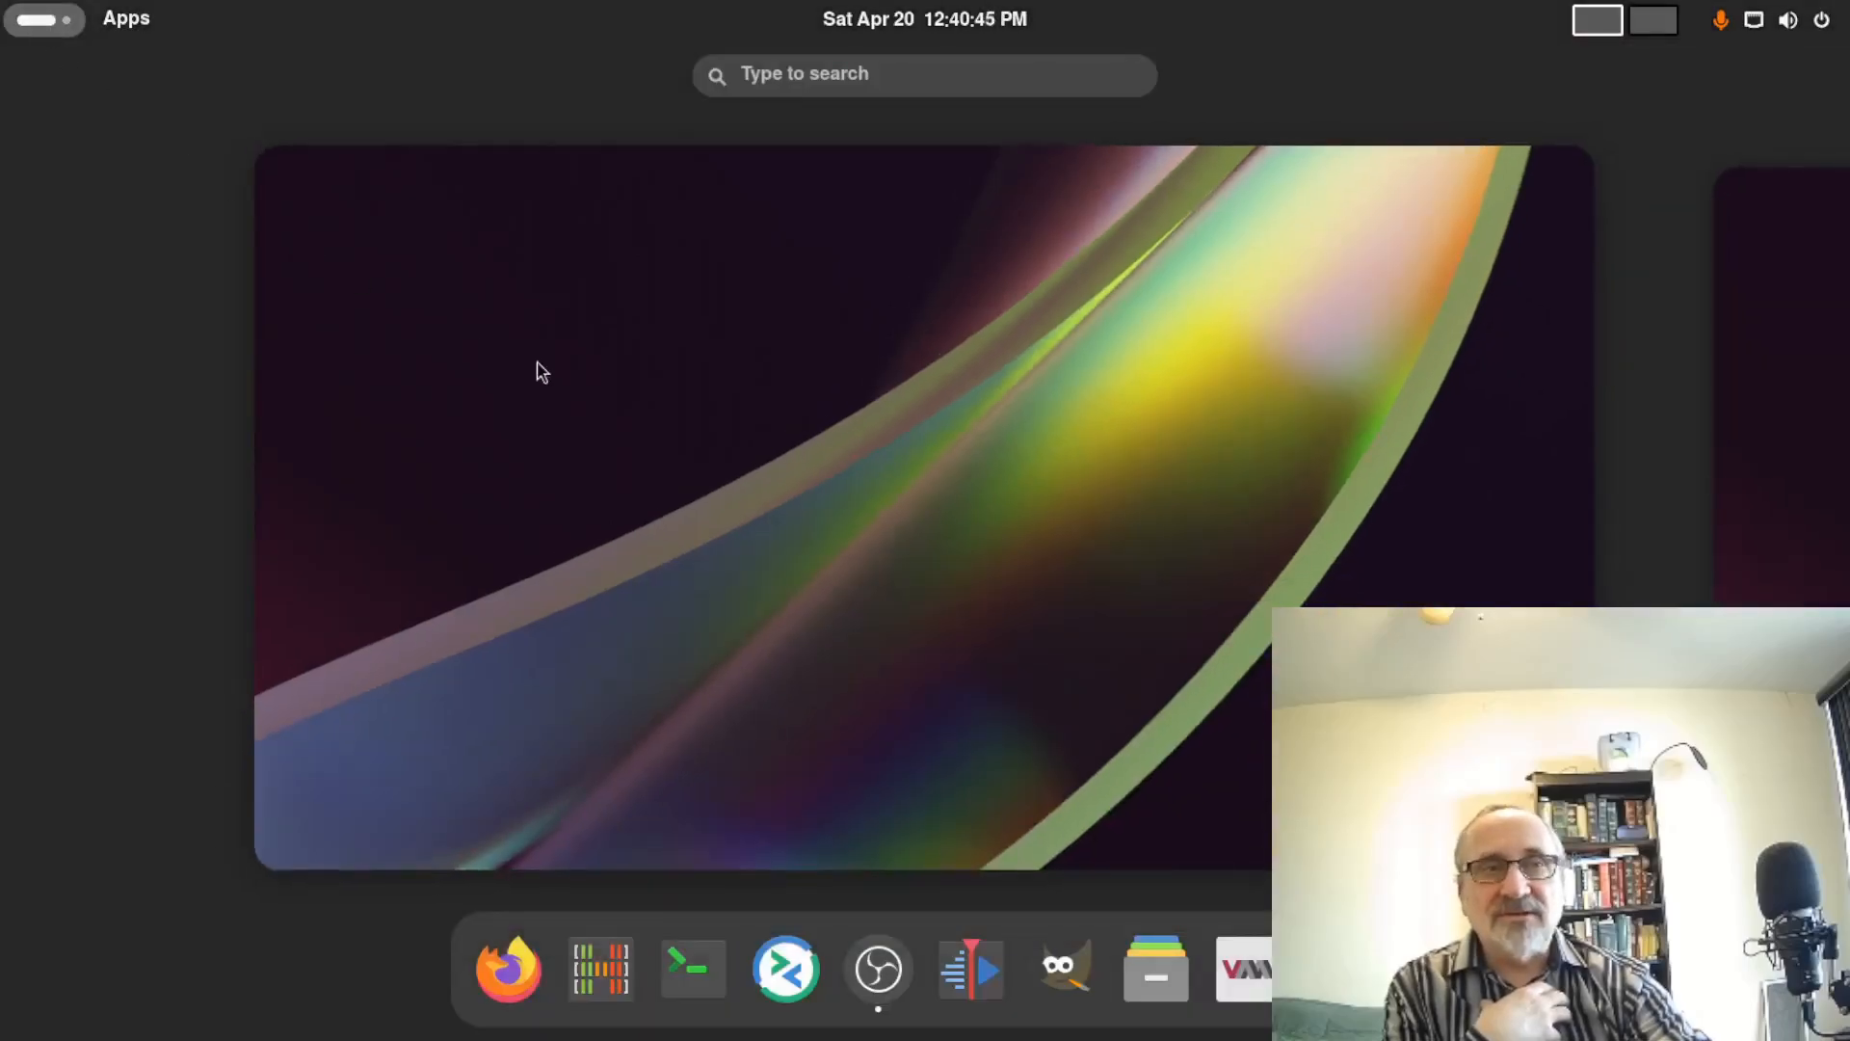
pyautogui.click(575, 385)
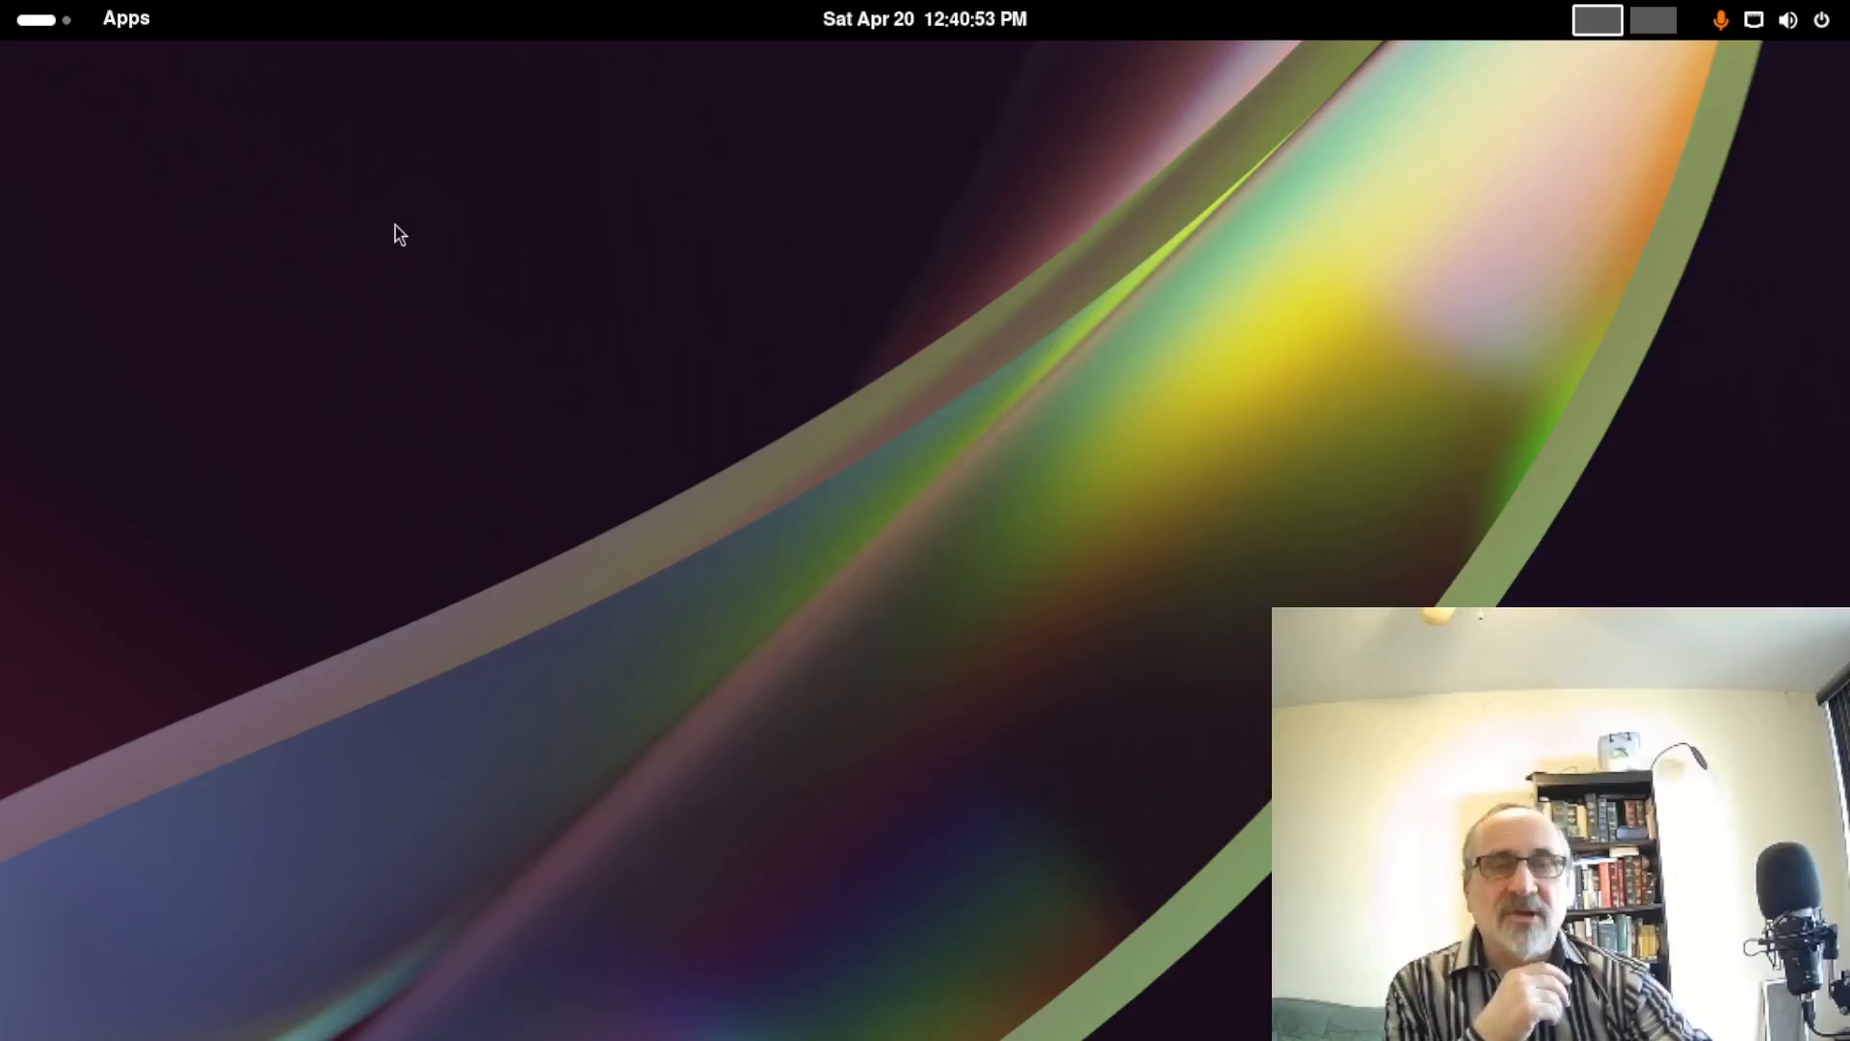
# Switch to Remmina and connect to the saved RDP computer labelled Living Room
pyautogui.click(139, 27)
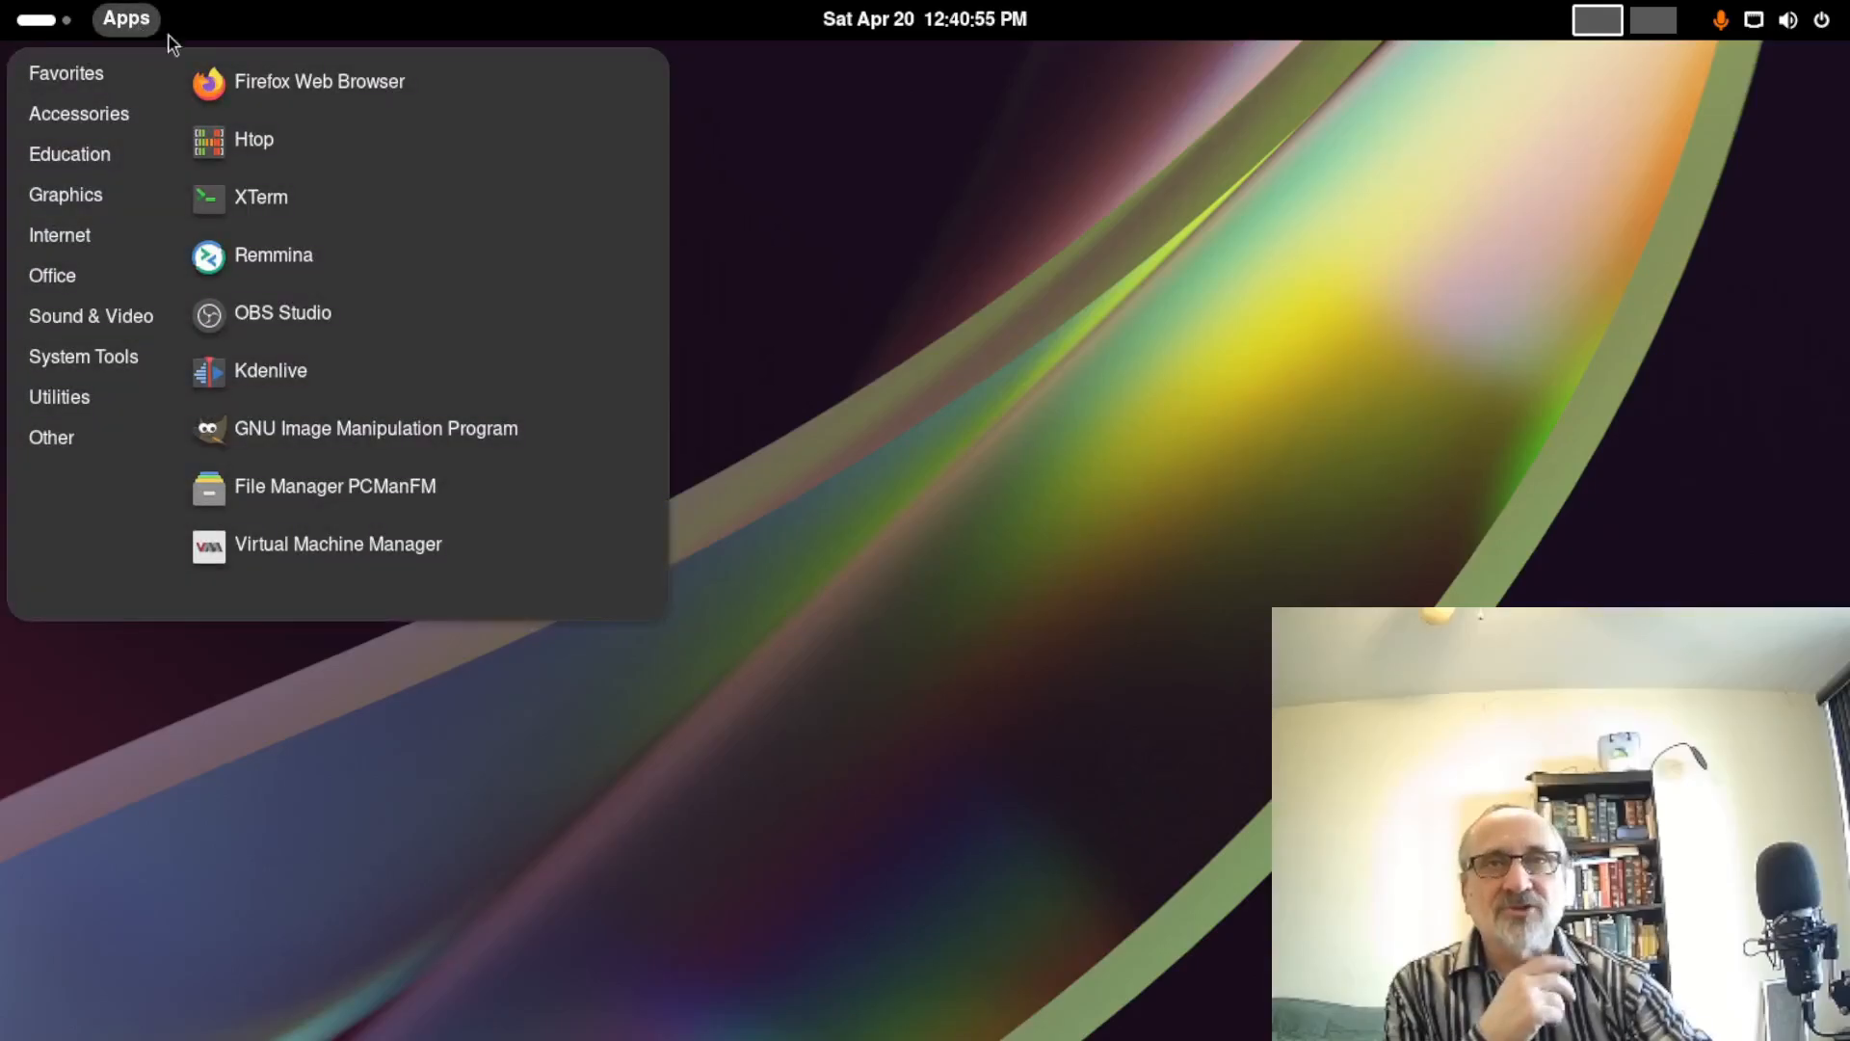
pyautogui.click(426, 258)
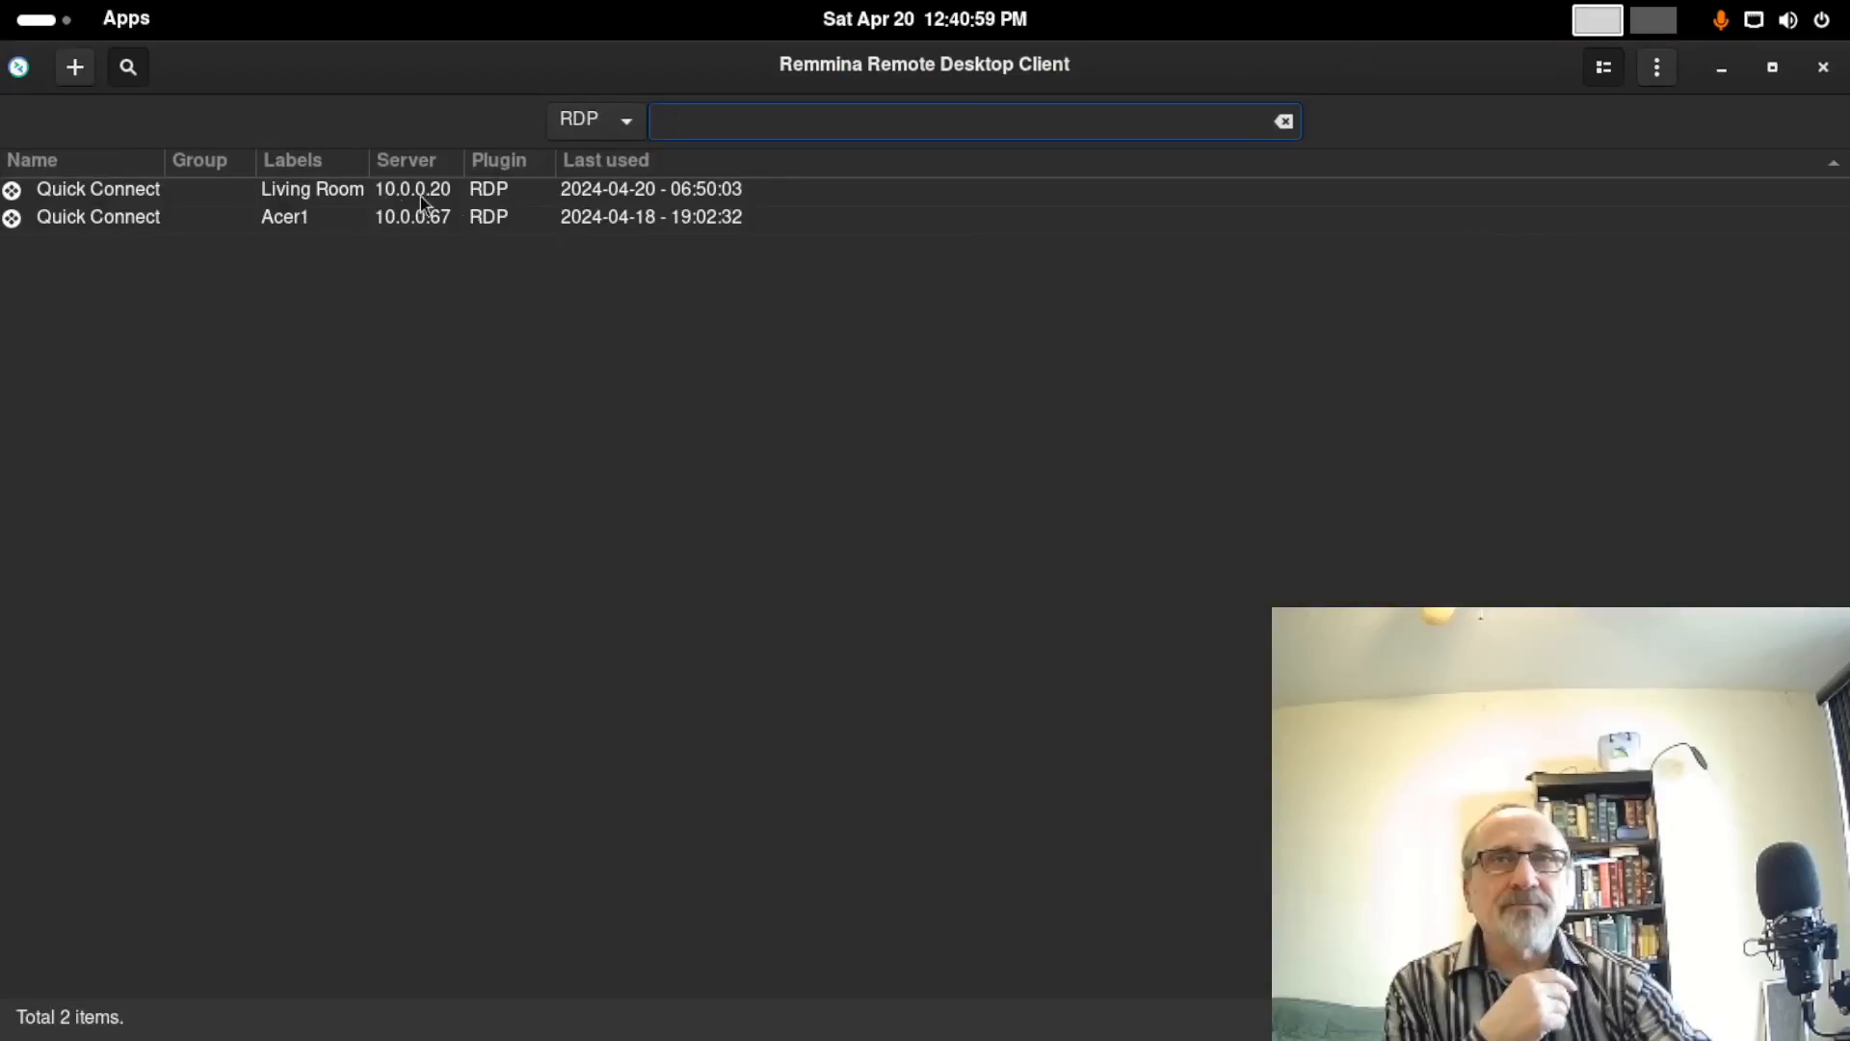
pyautogui.click(304, 198)
pyautogui.doubleClick(303, 198)
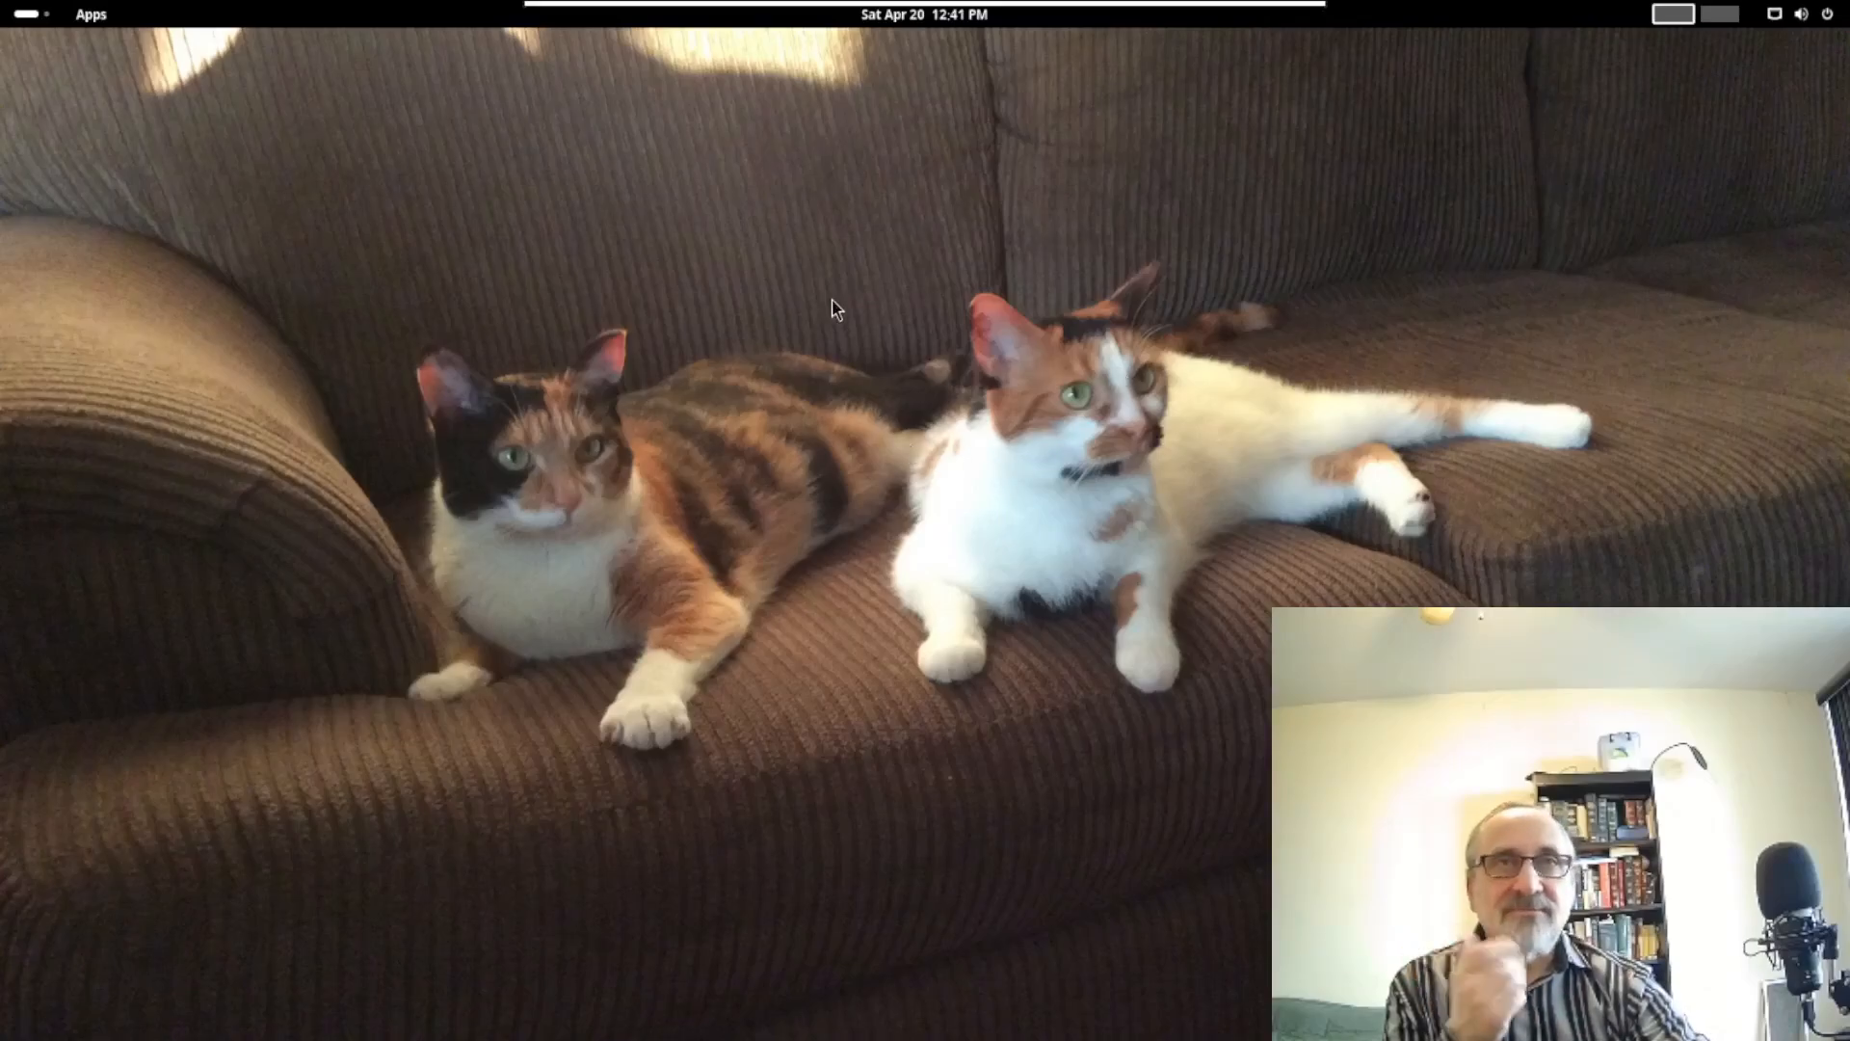
# Set the remote computer's display resolution to 1280 × 720, keep the change, and close its Settings
pyautogui.rightClick(328, 227)
pyautogui.click(680, 166)
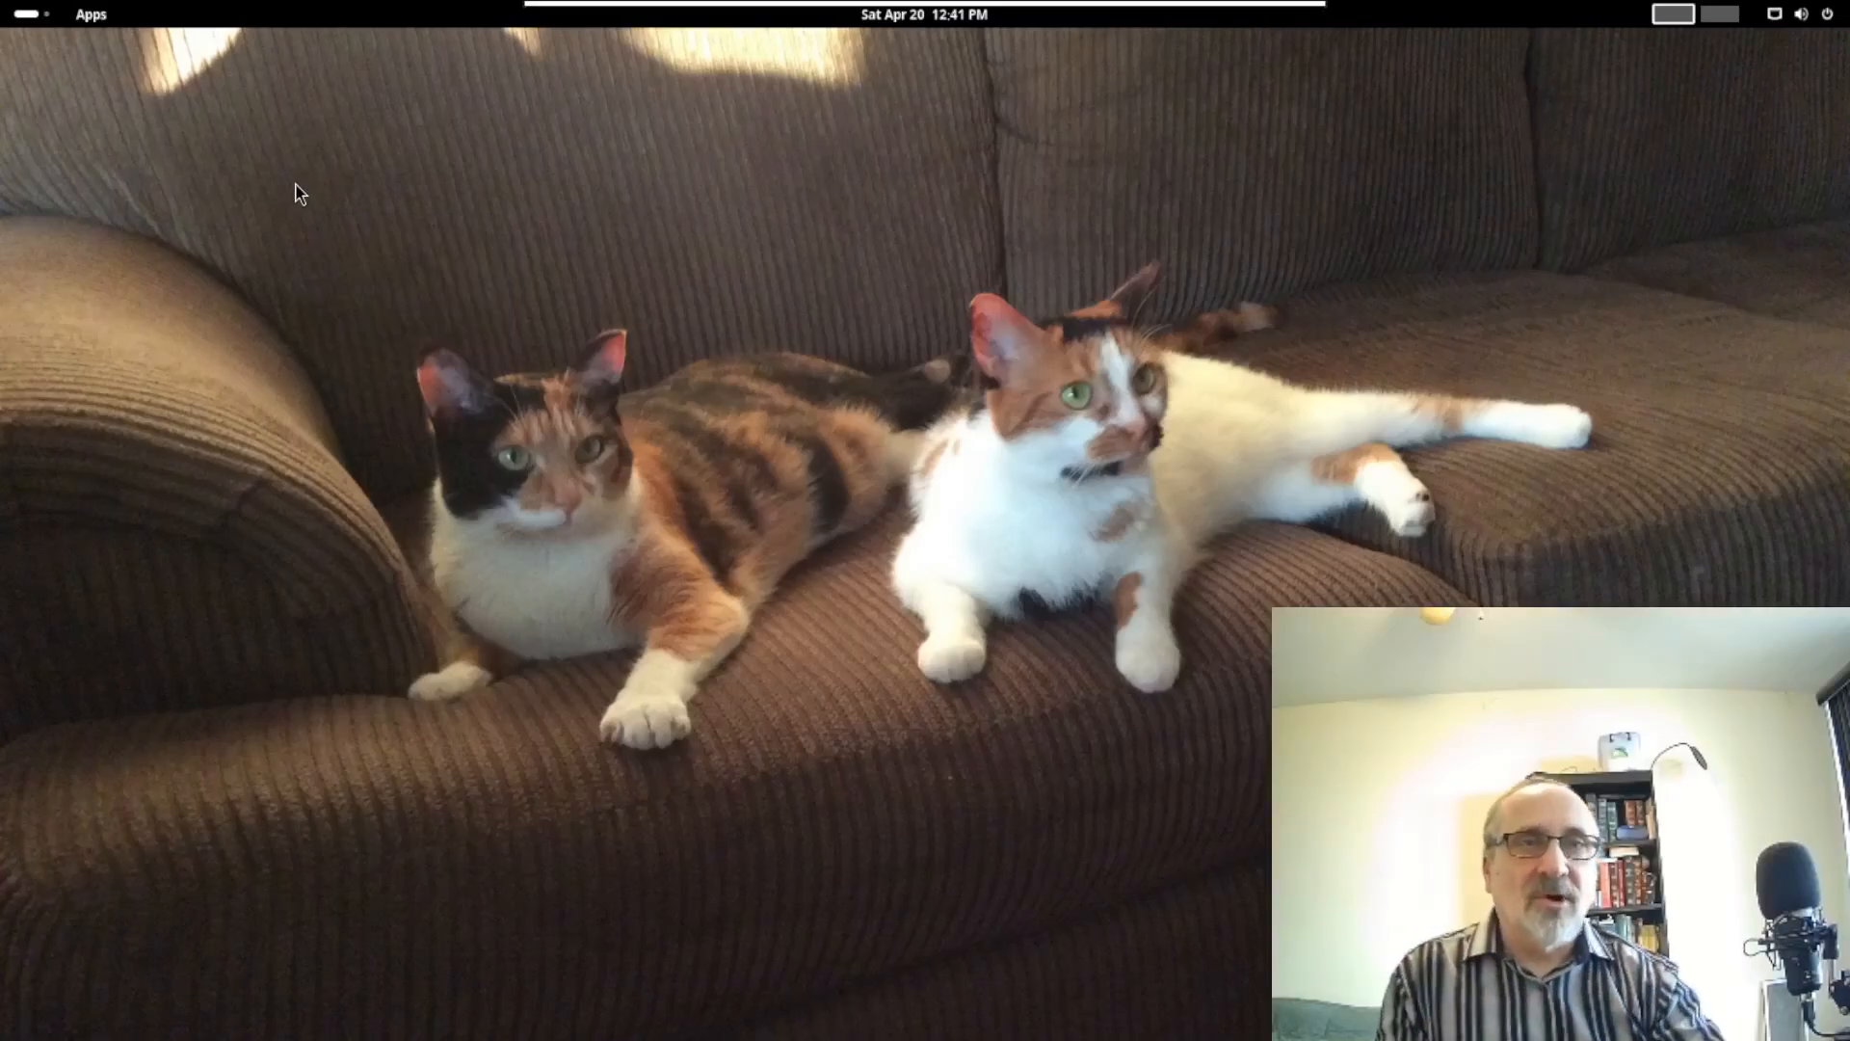
pyautogui.rightClick(213, 194)
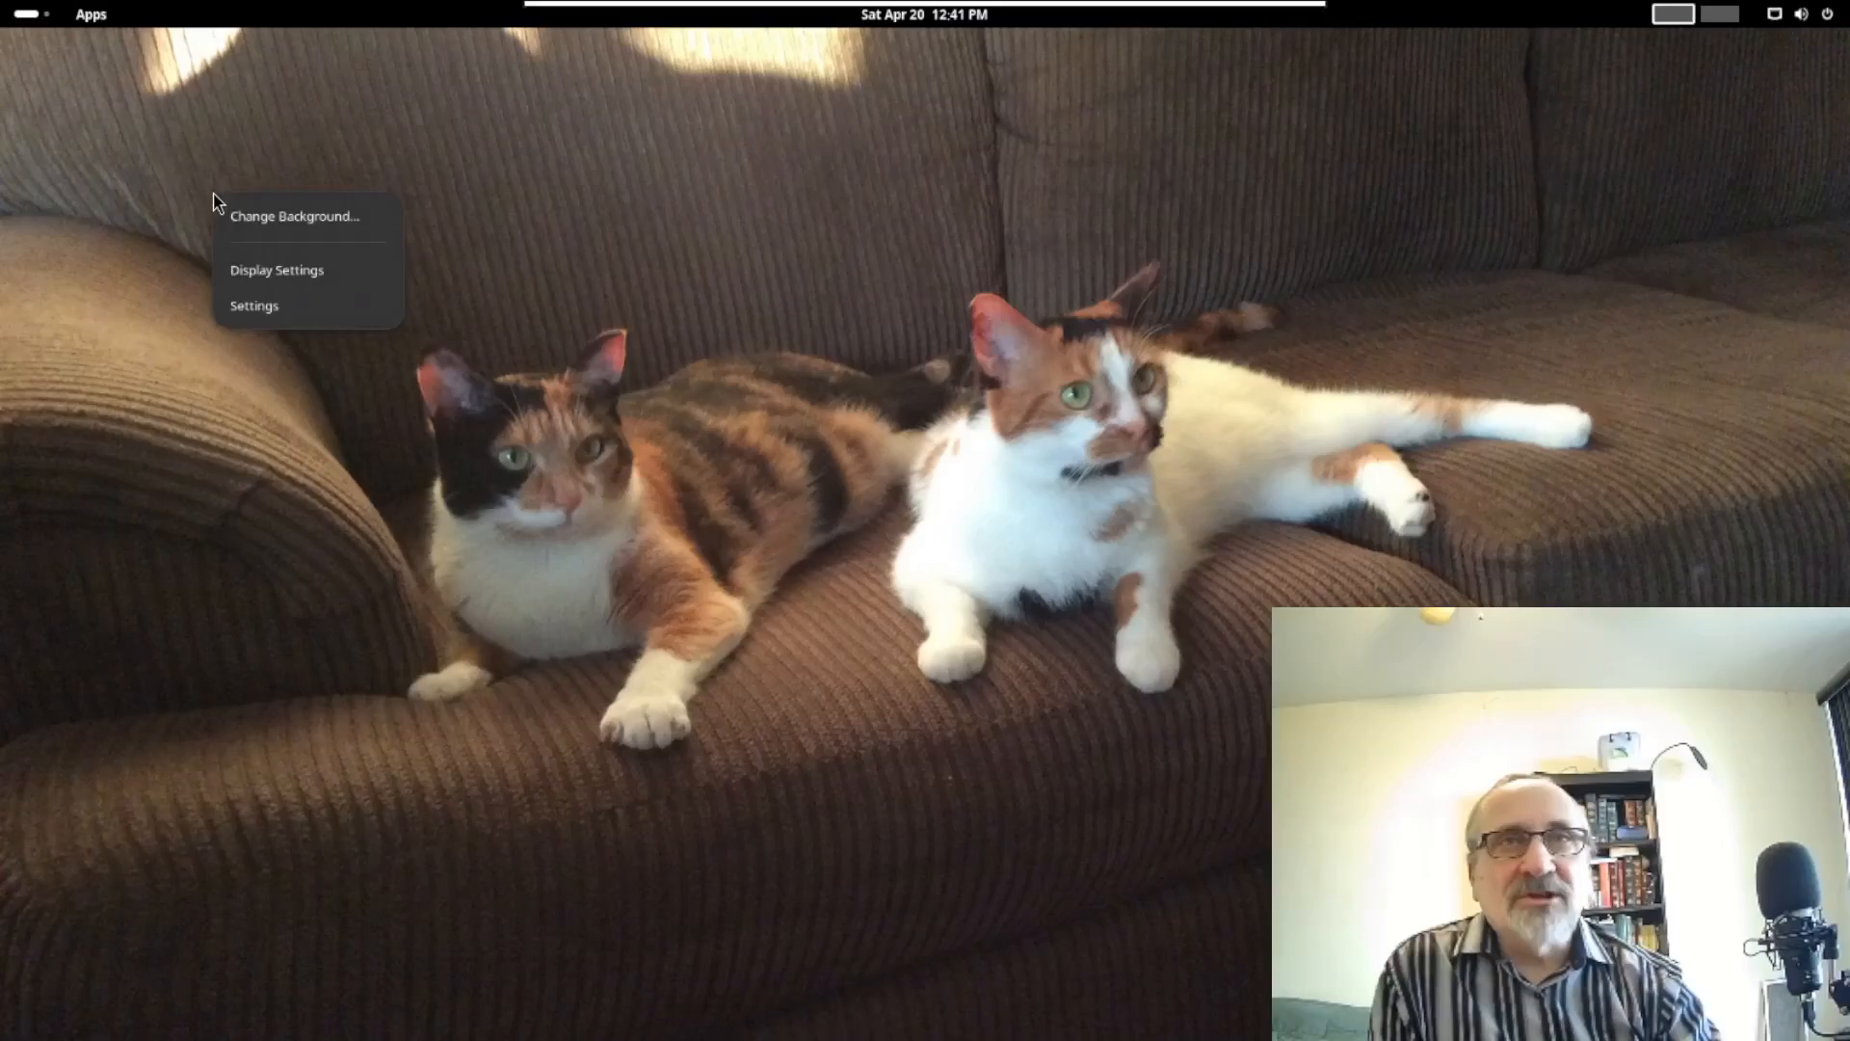
pyautogui.click(291, 266)
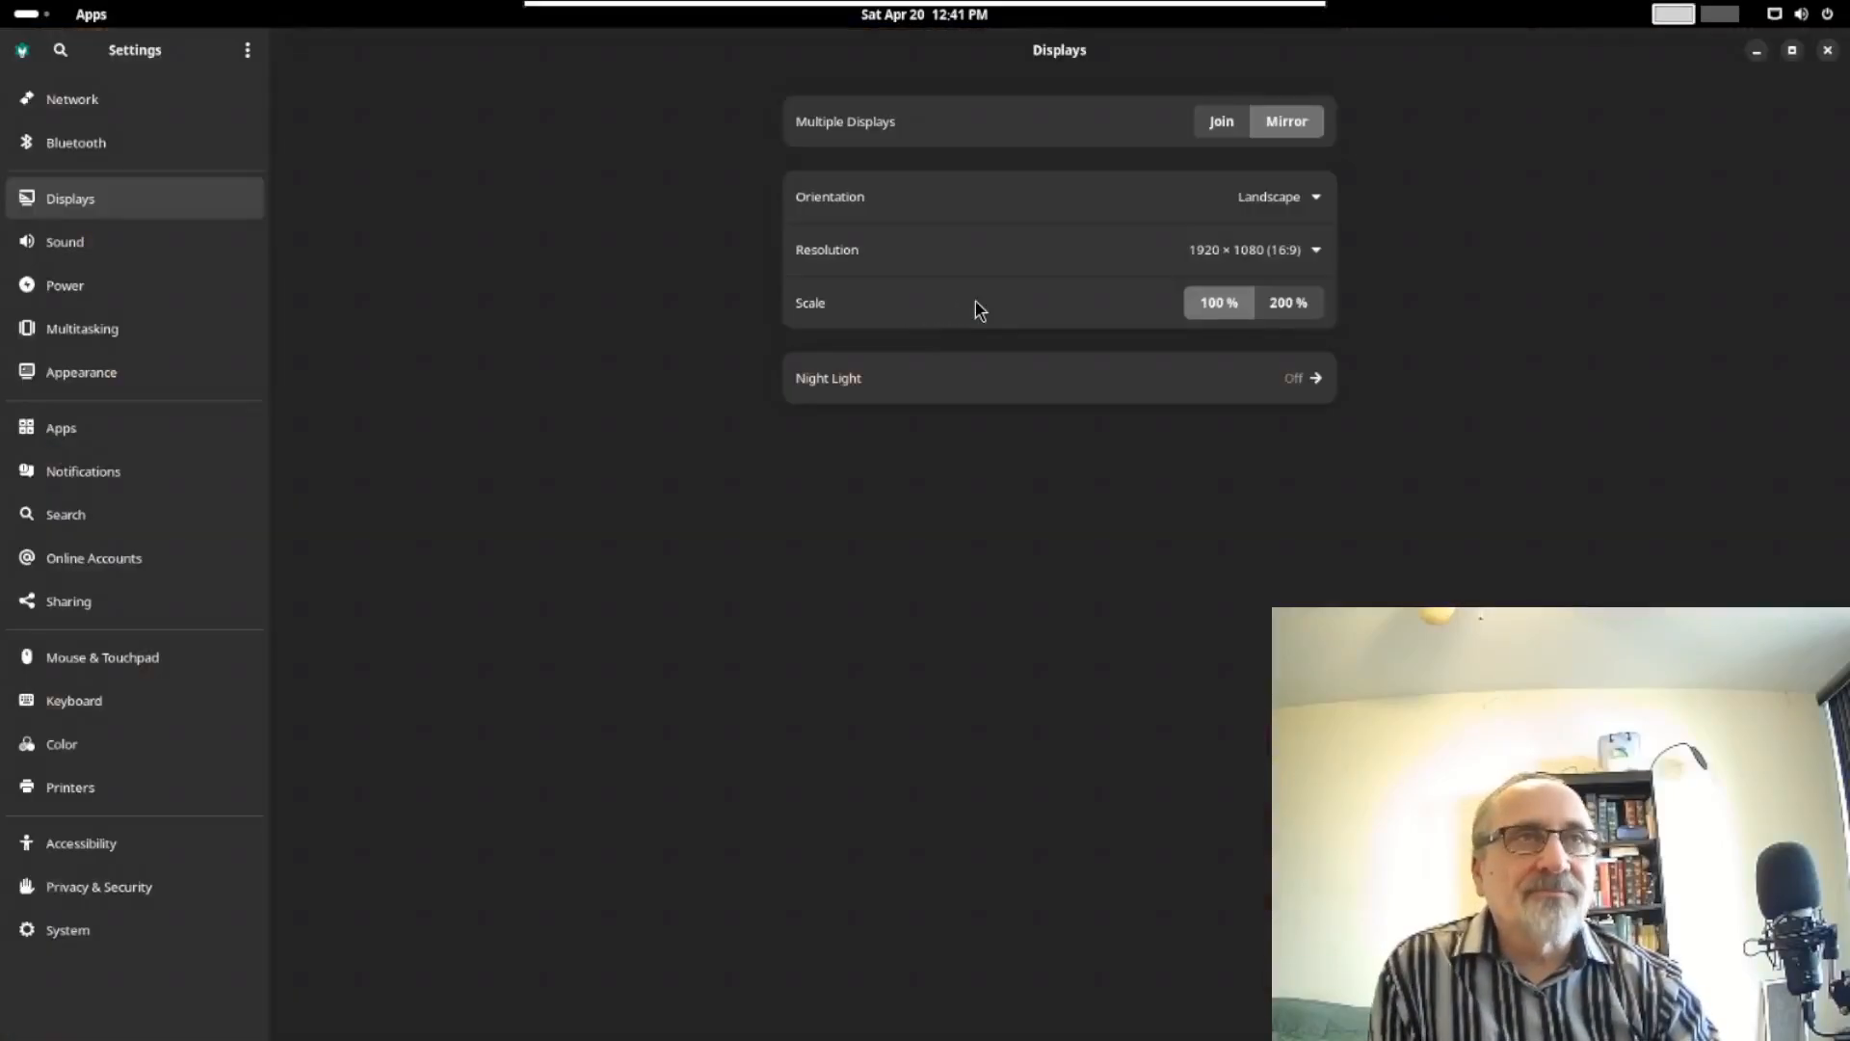
pyautogui.click(1317, 252)
pyautogui.click(1334, 331)
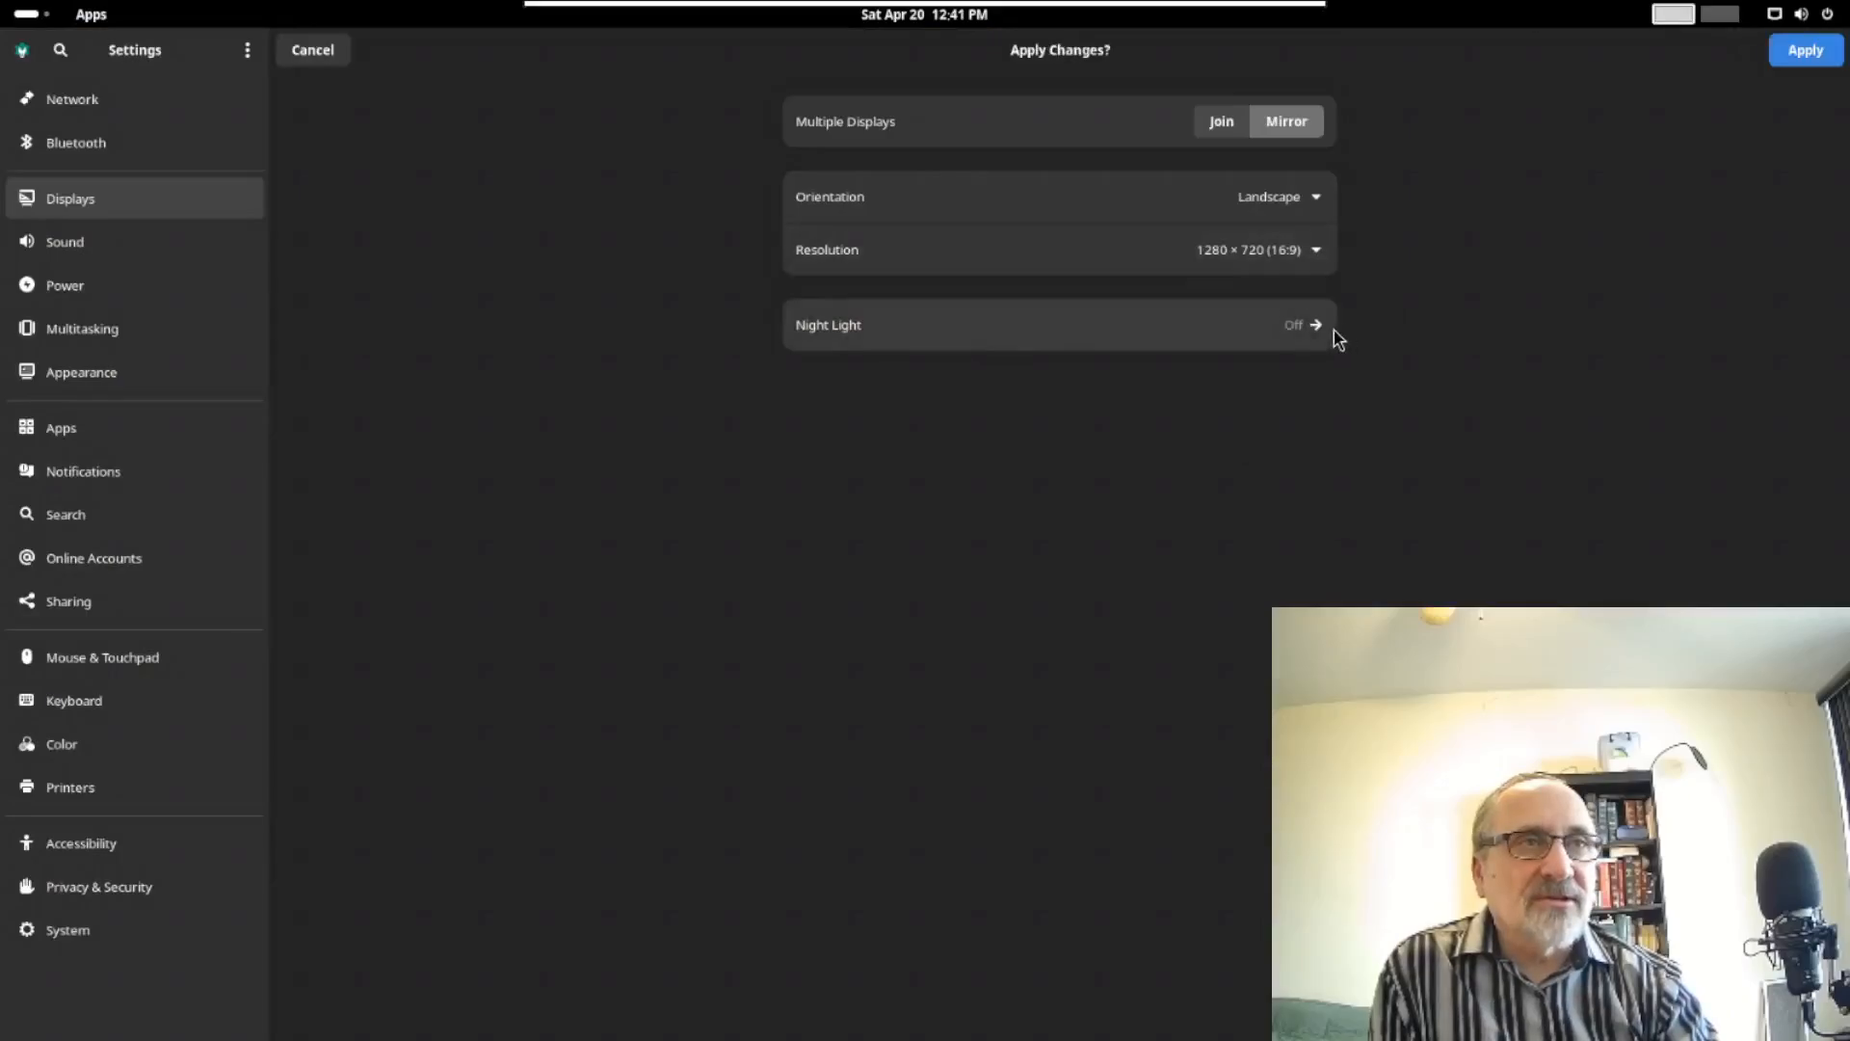
pyautogui.click(1805, 53)
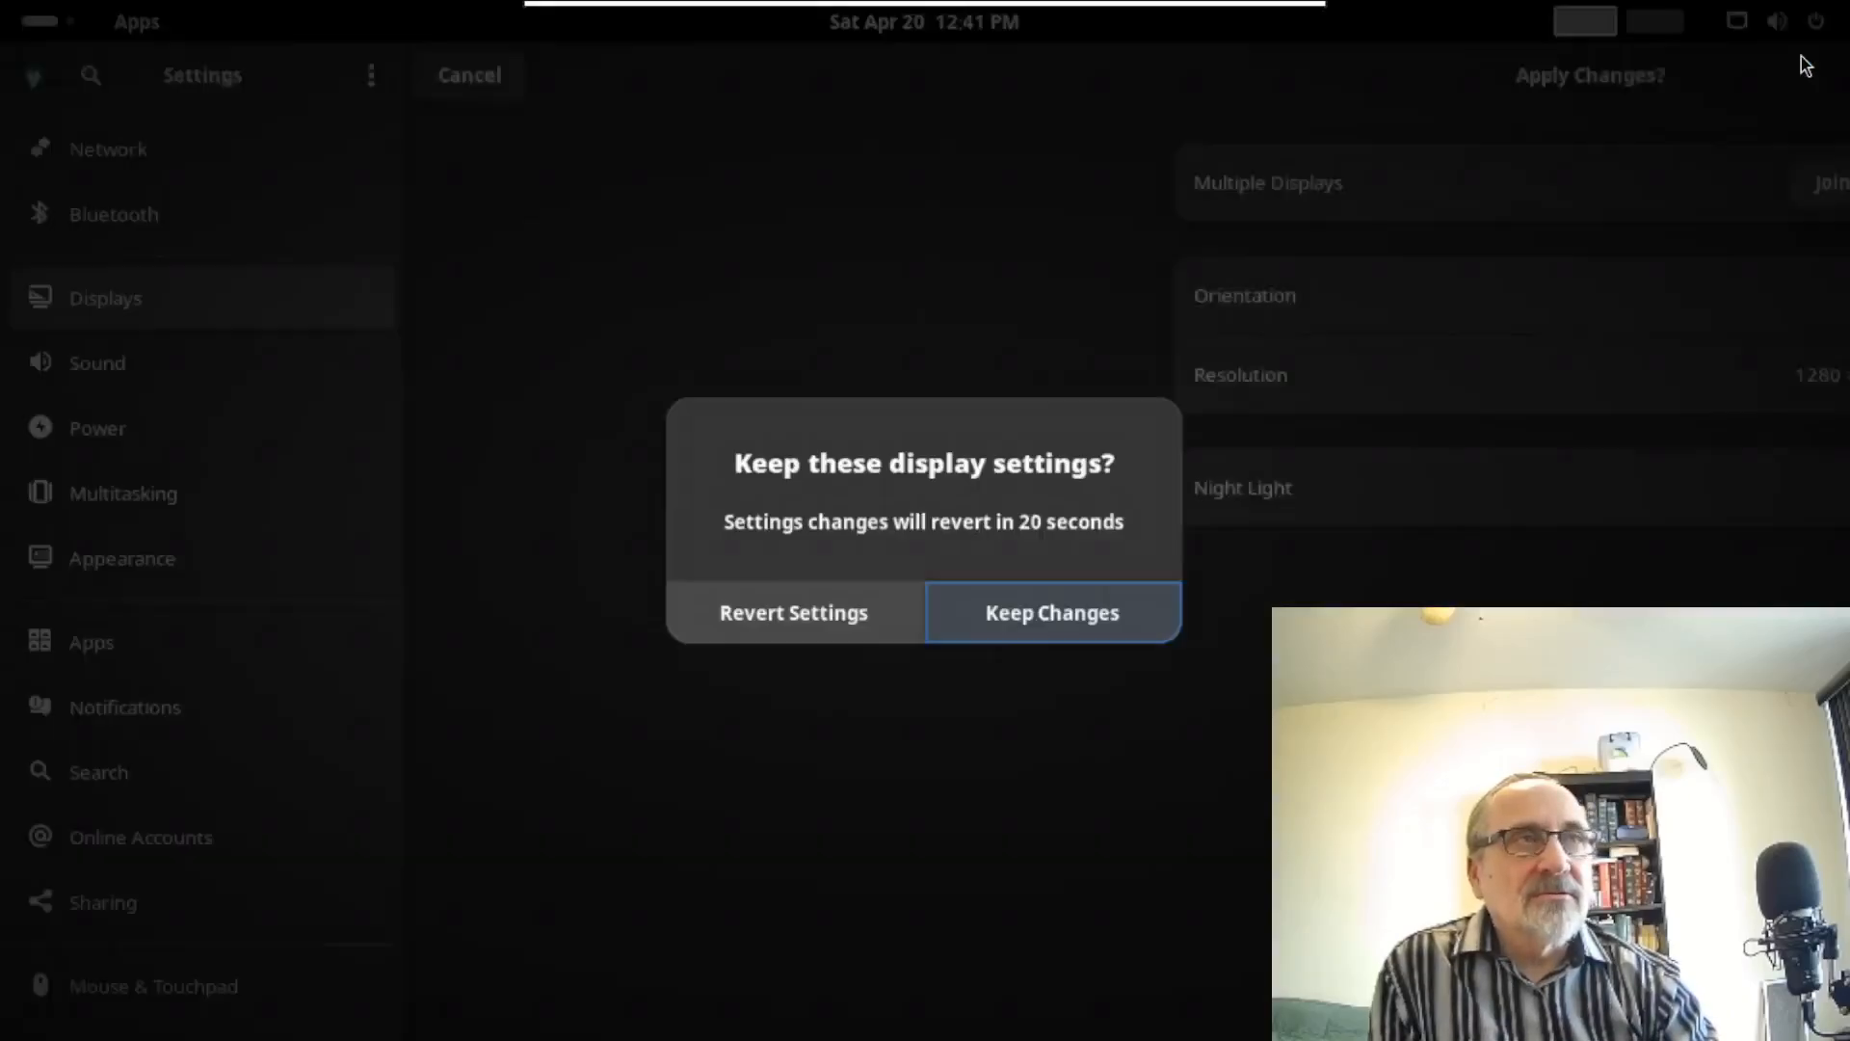
pyautogui.click(1034, 617)
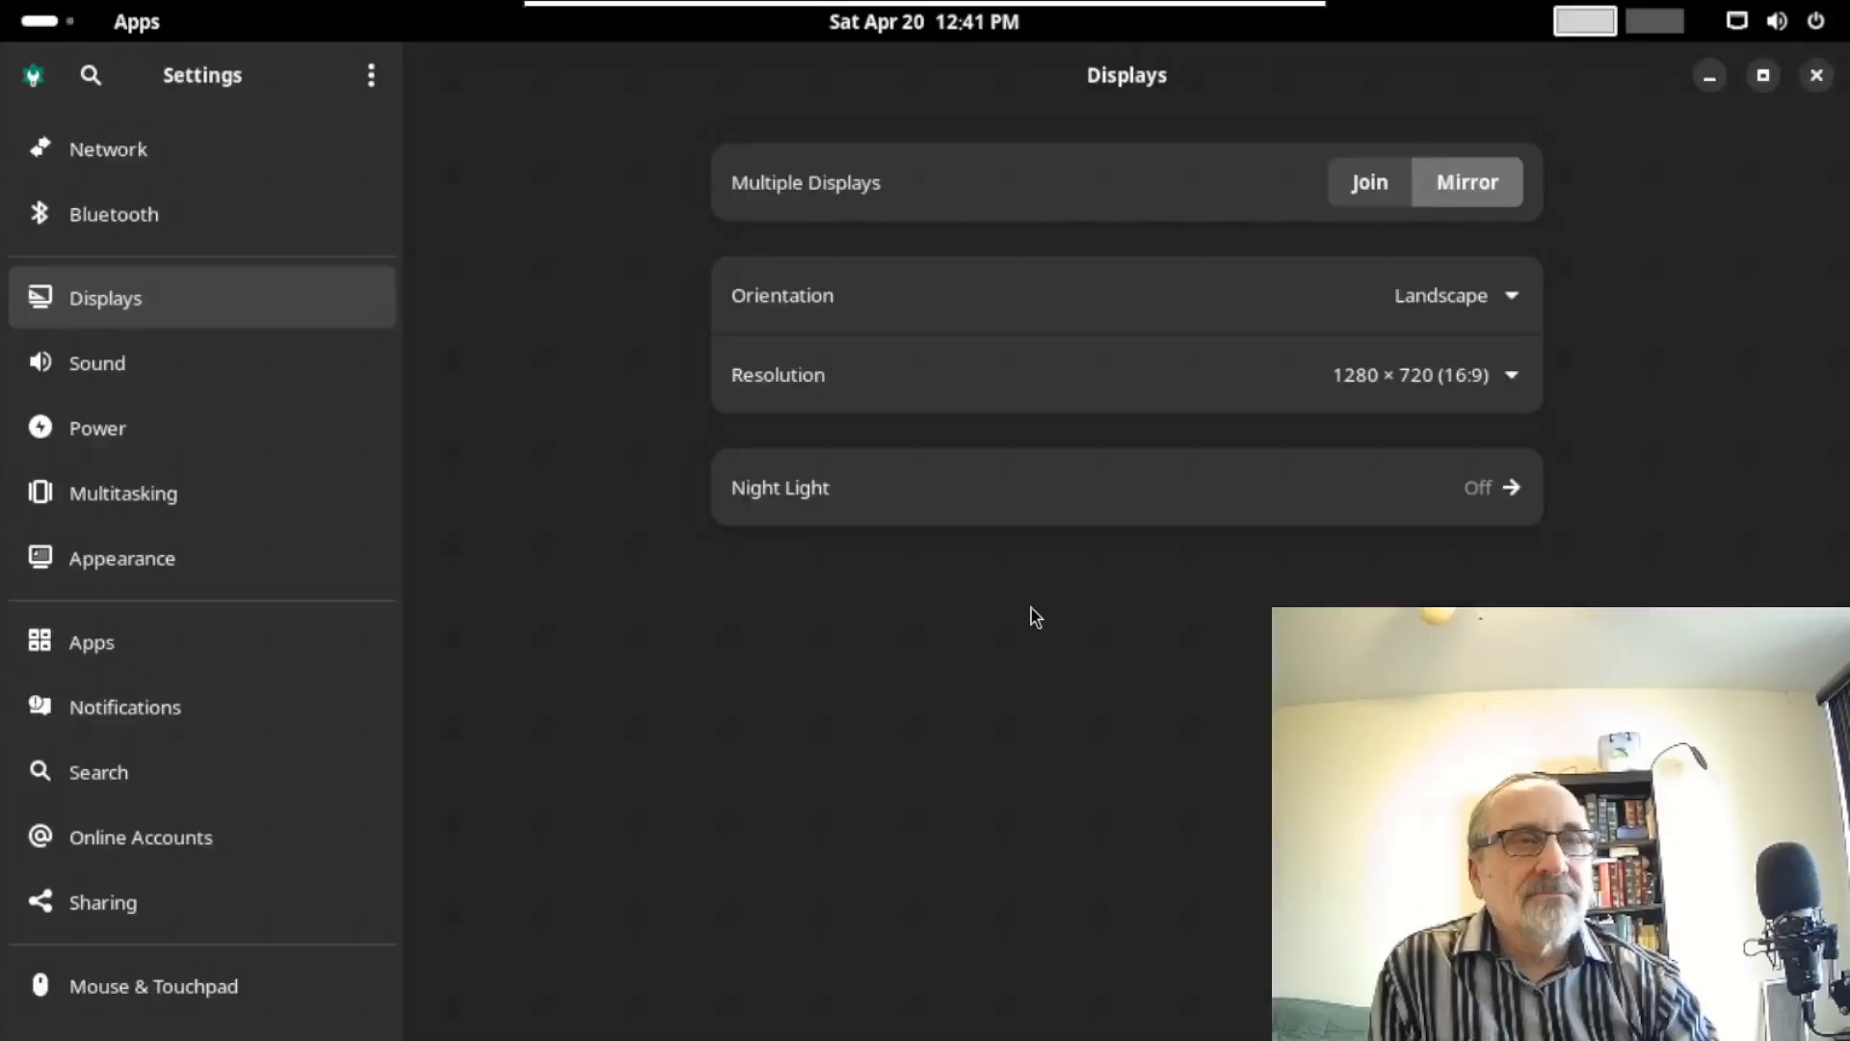
pyautogui.click(1817, 75)
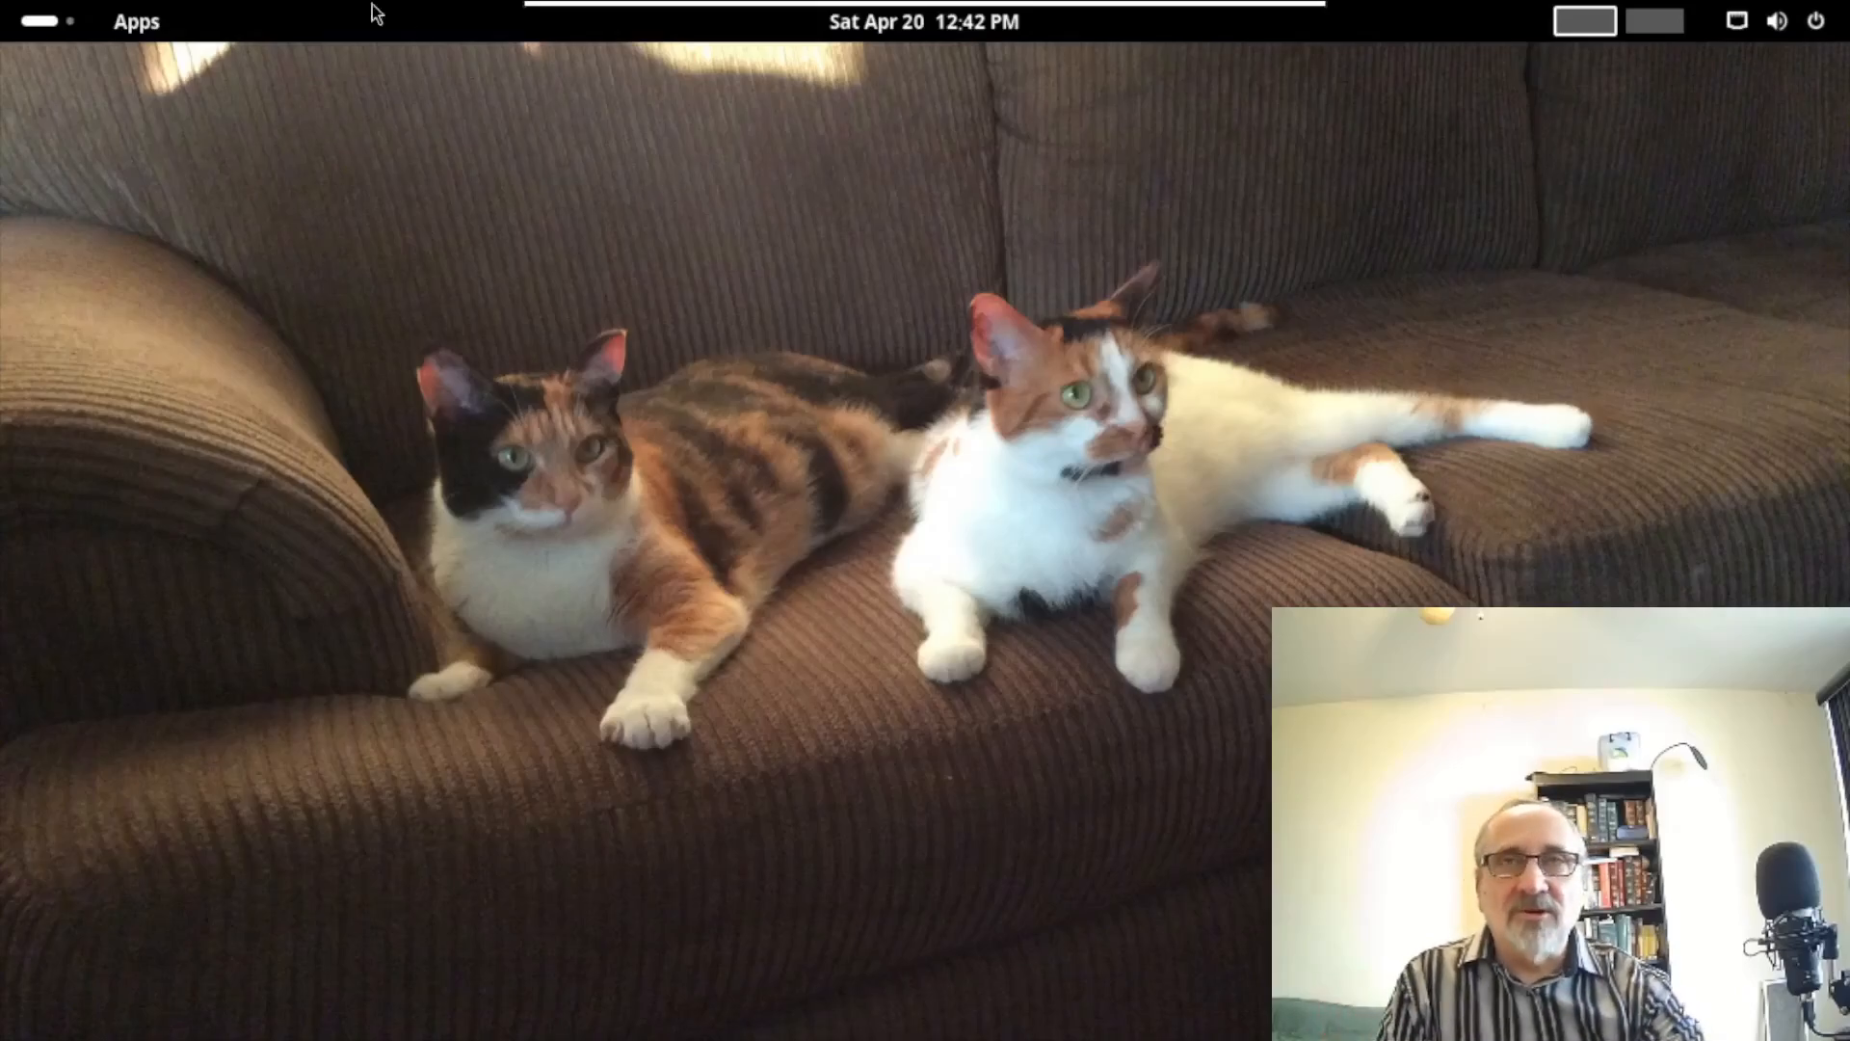
# Open the Firefox web browser on the remote desktop to view its home page, and close it
pyautogui.click(154, 21)
pyautogui.click(432, 171)
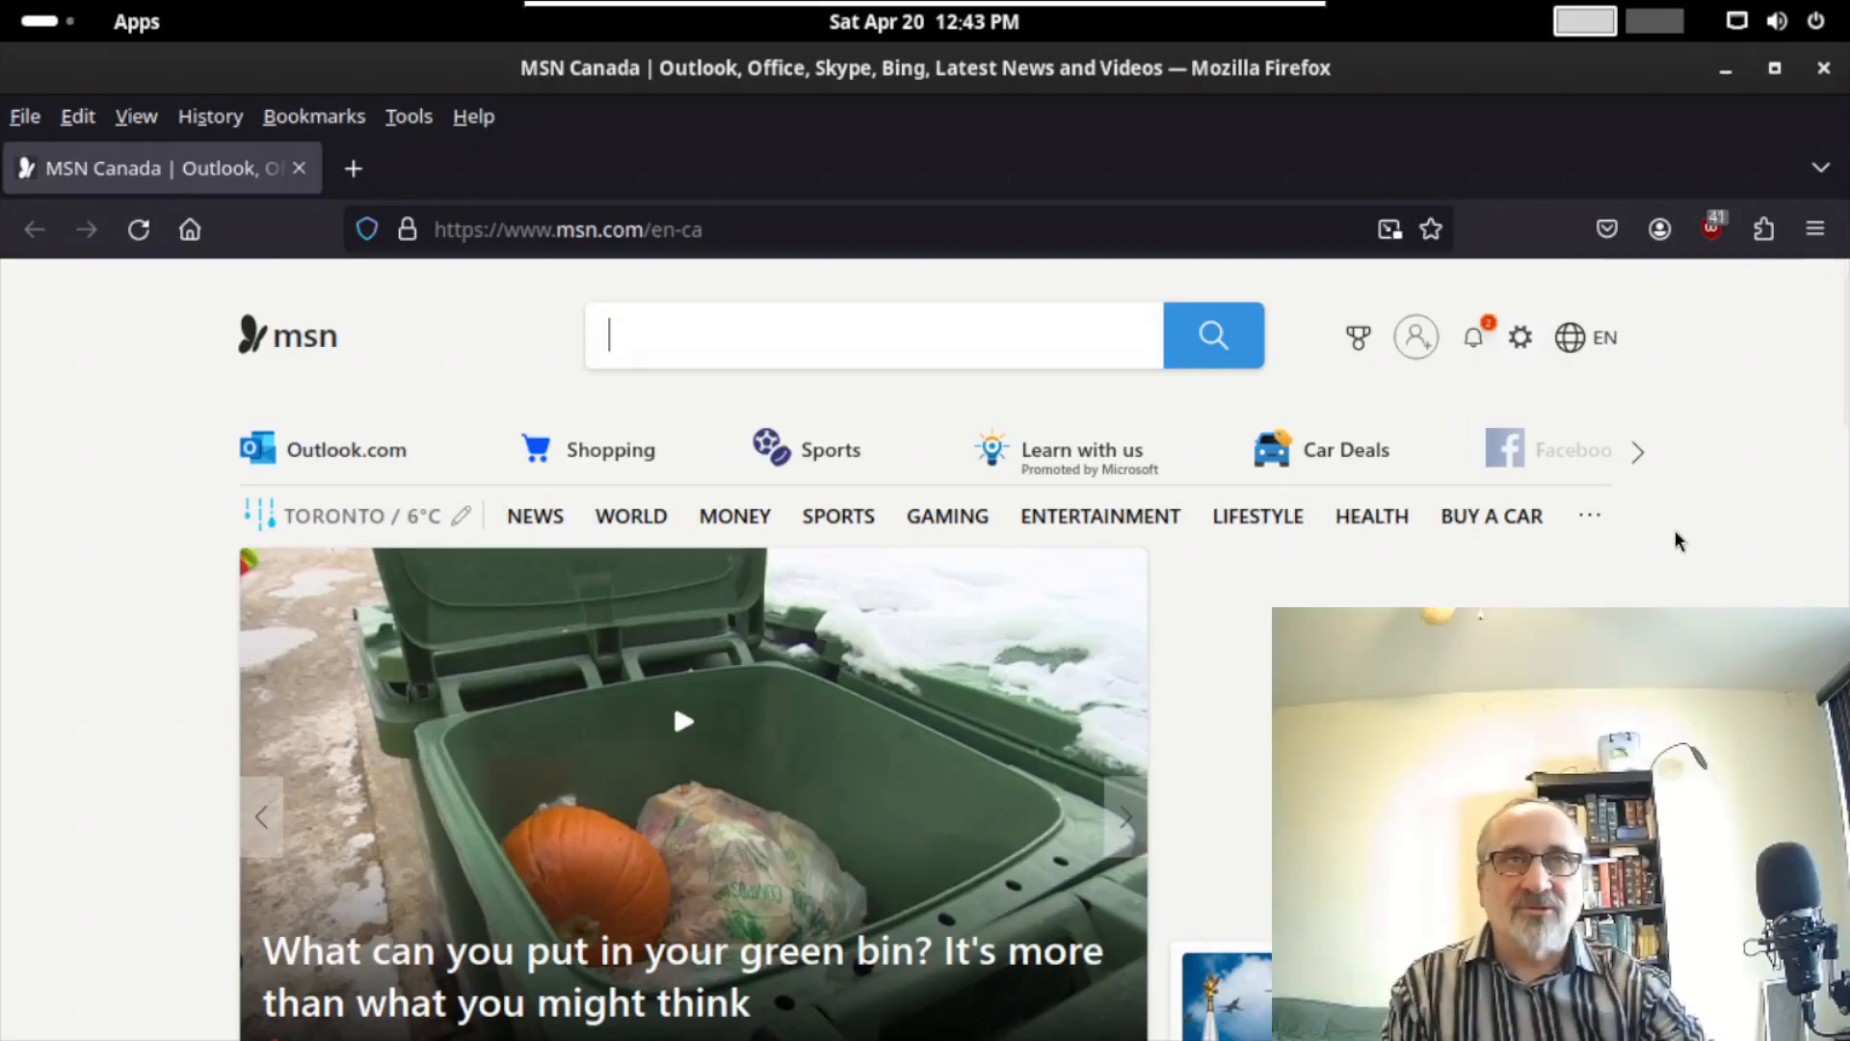
pyautogui.click(1824, 69)
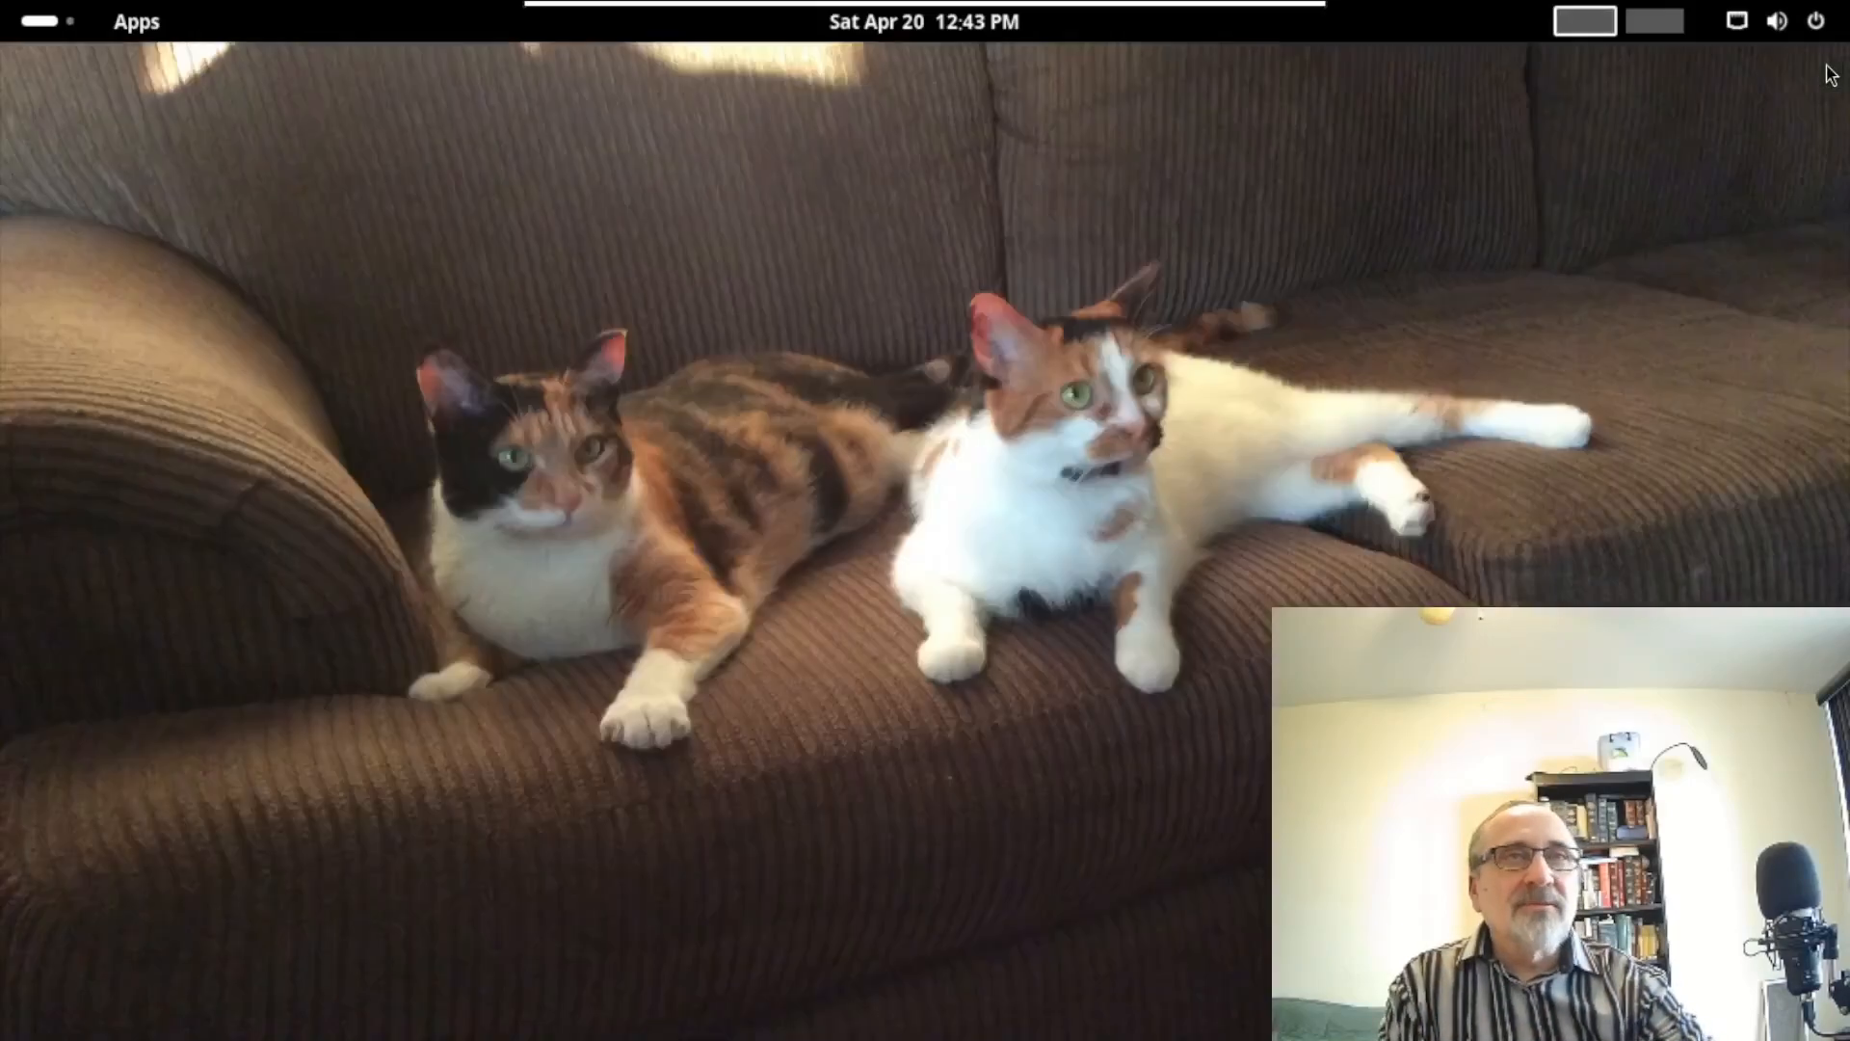
# Look through the Internet applications installed on the remote computer and return to its desktop
pyautogui.click(137, 22)
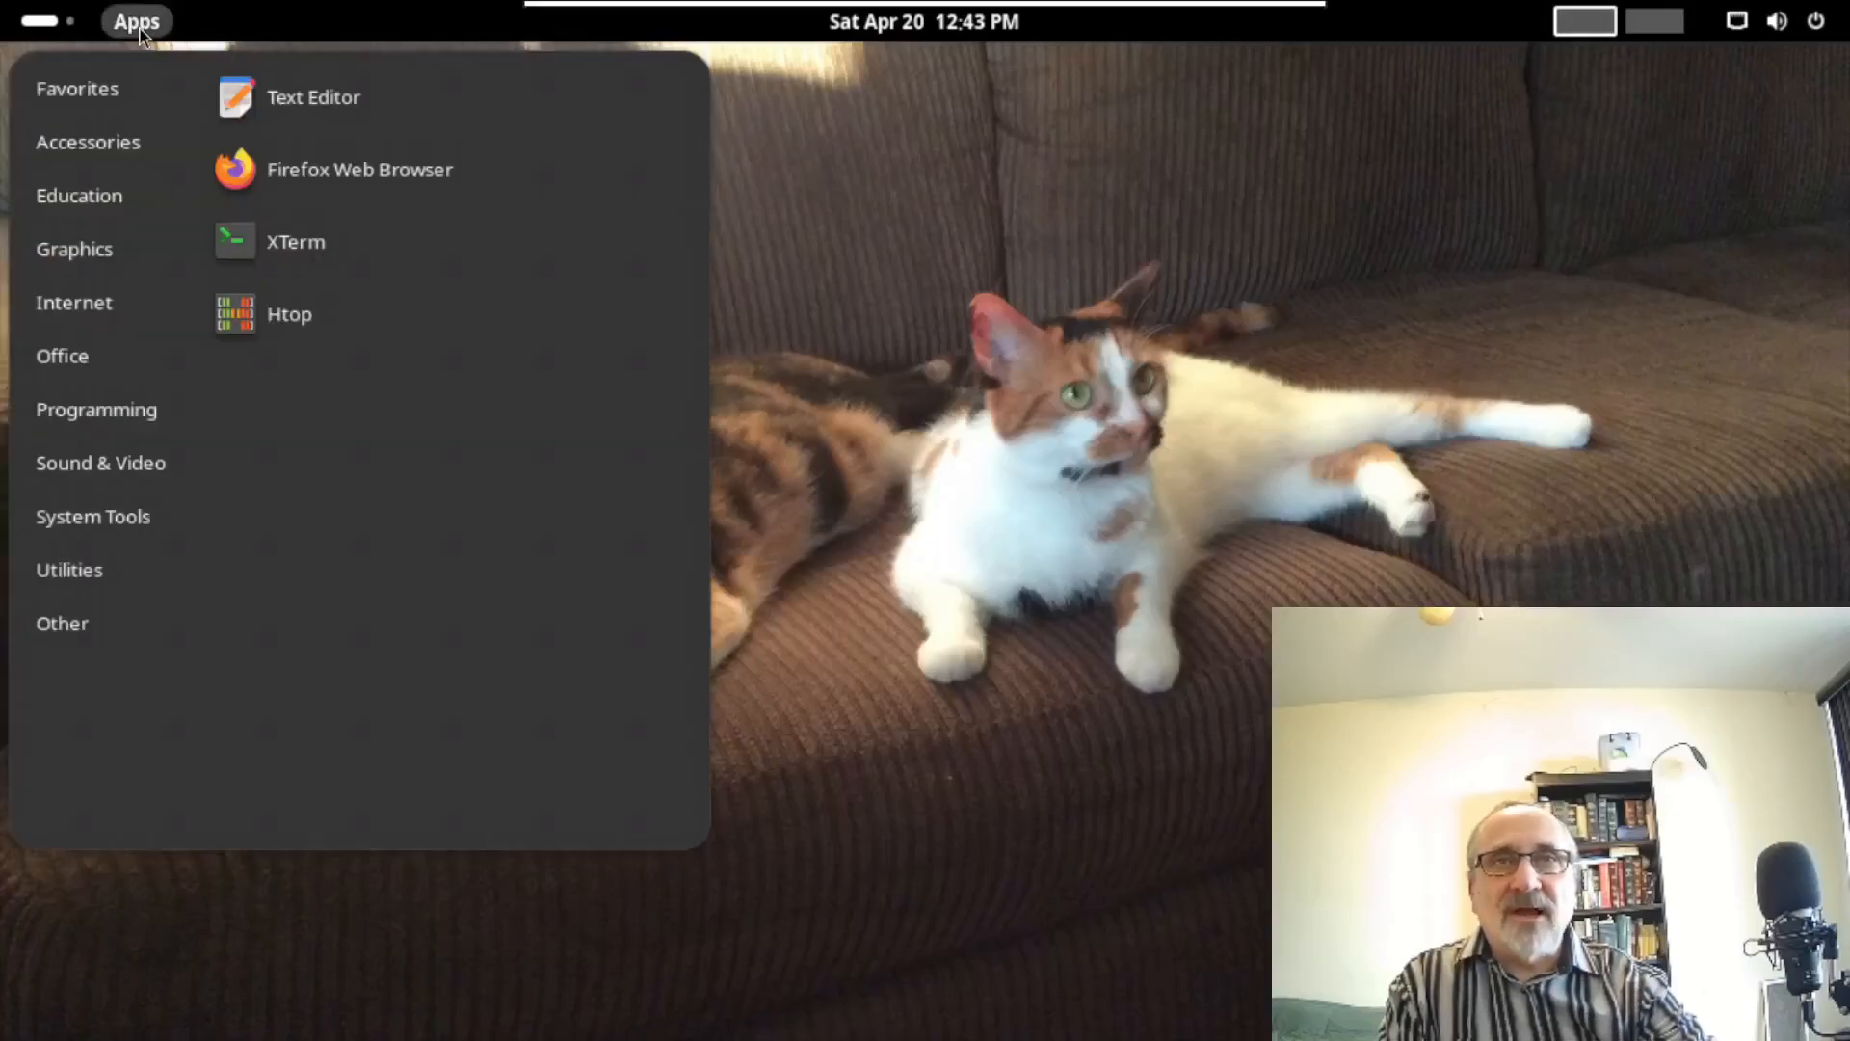
pyautogui.moveTo(74, 302)
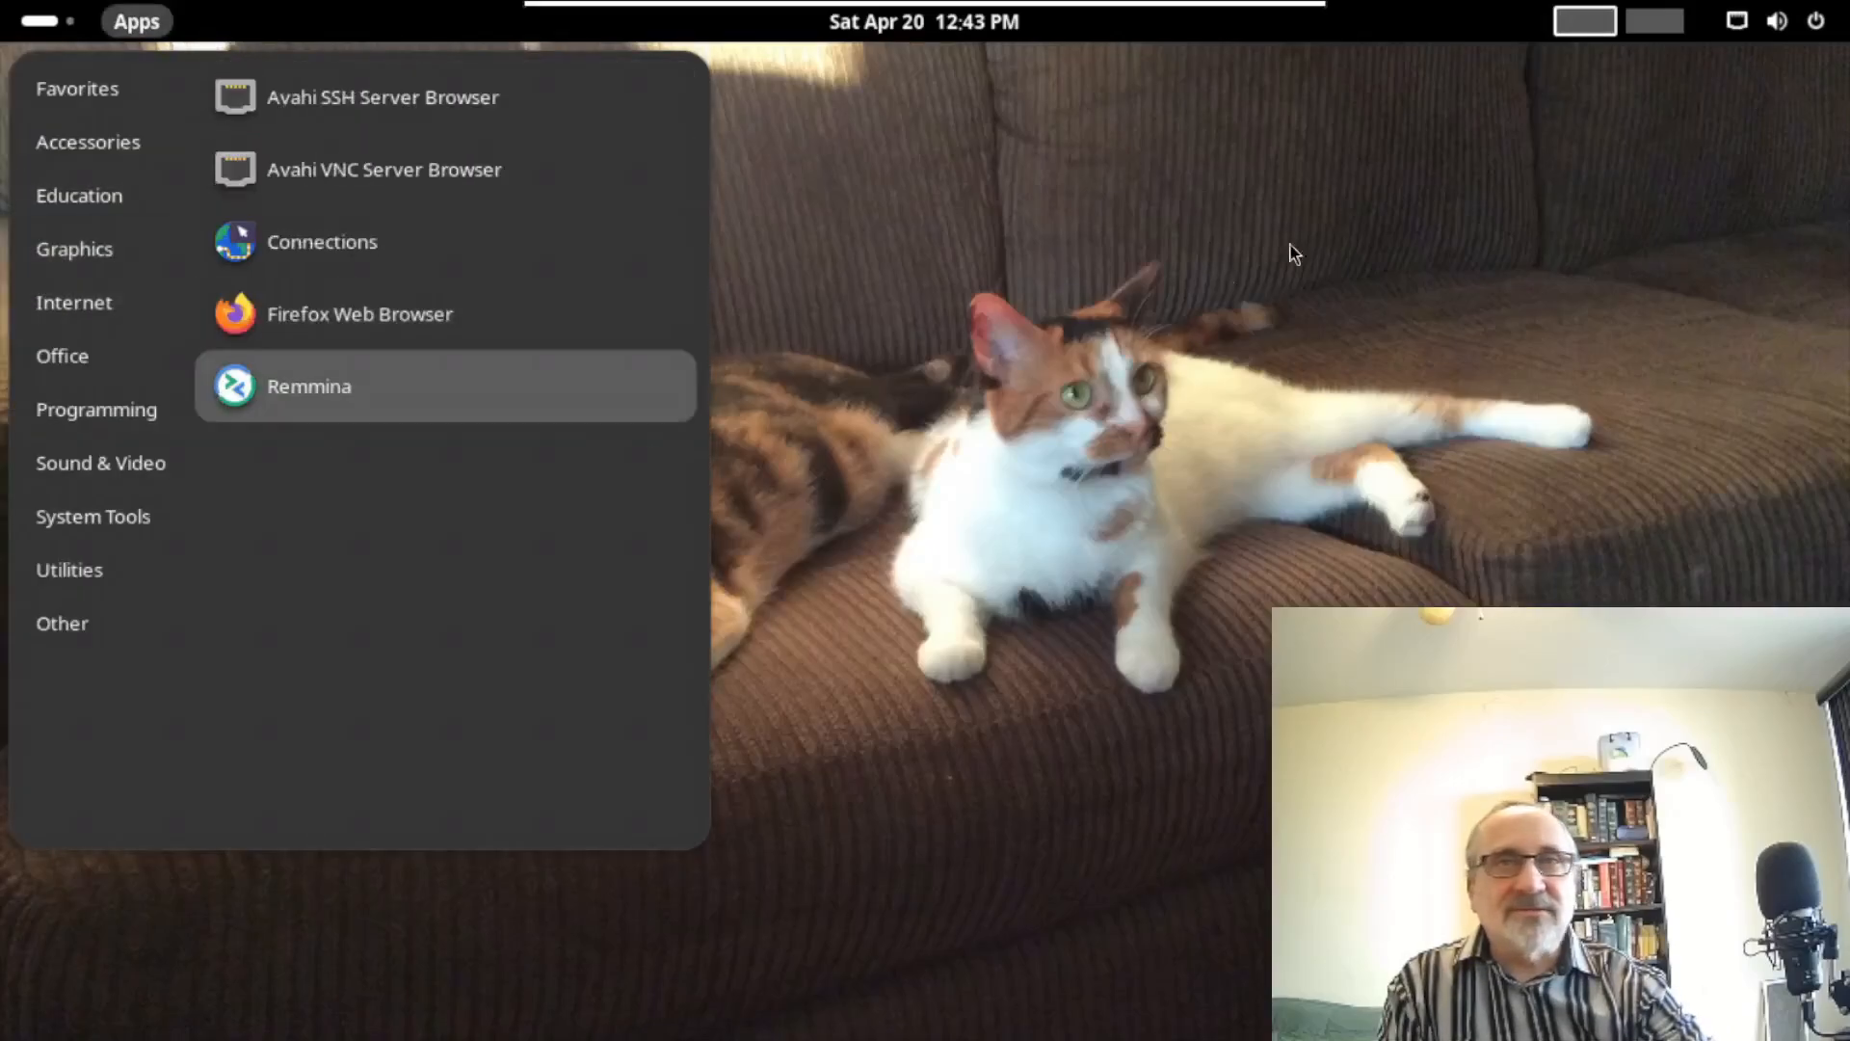
pyautogui.click(1363, 194)
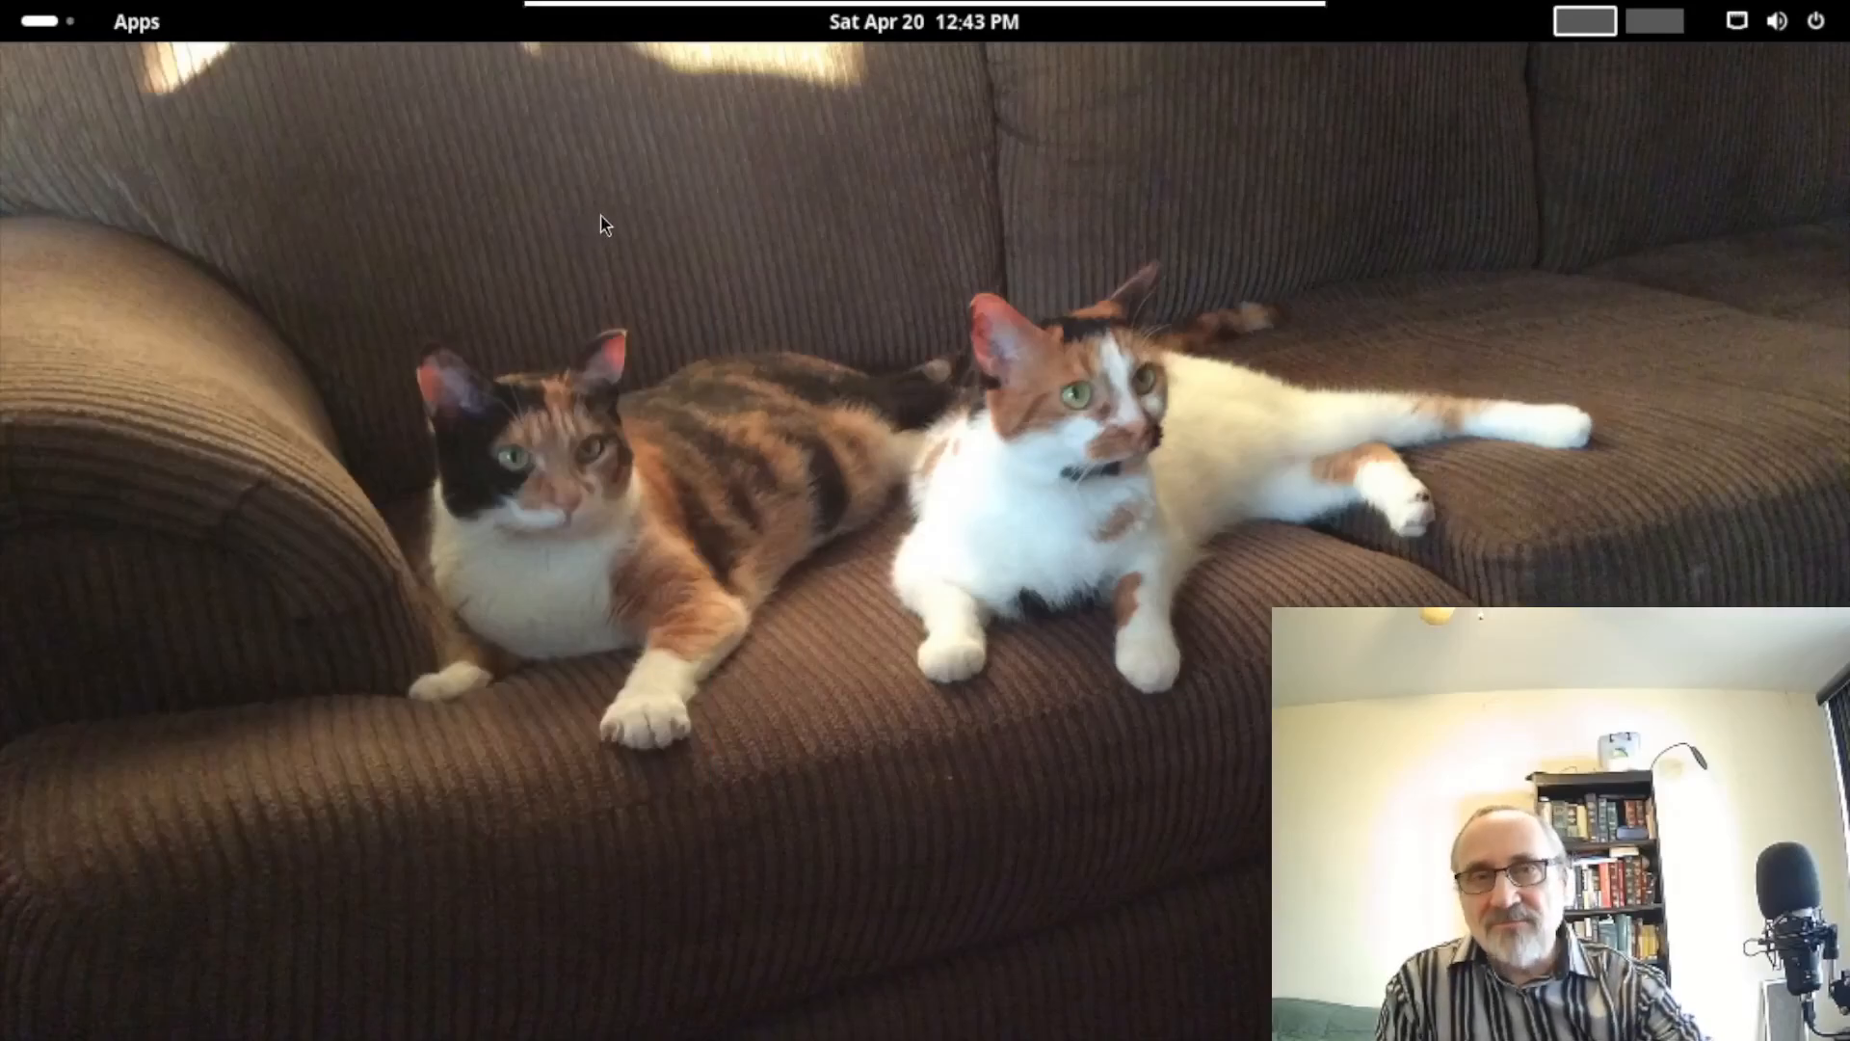
# Run Htop on the remote computer, maximize it to examine the resource usage, and close it
pyautogui.press('super')
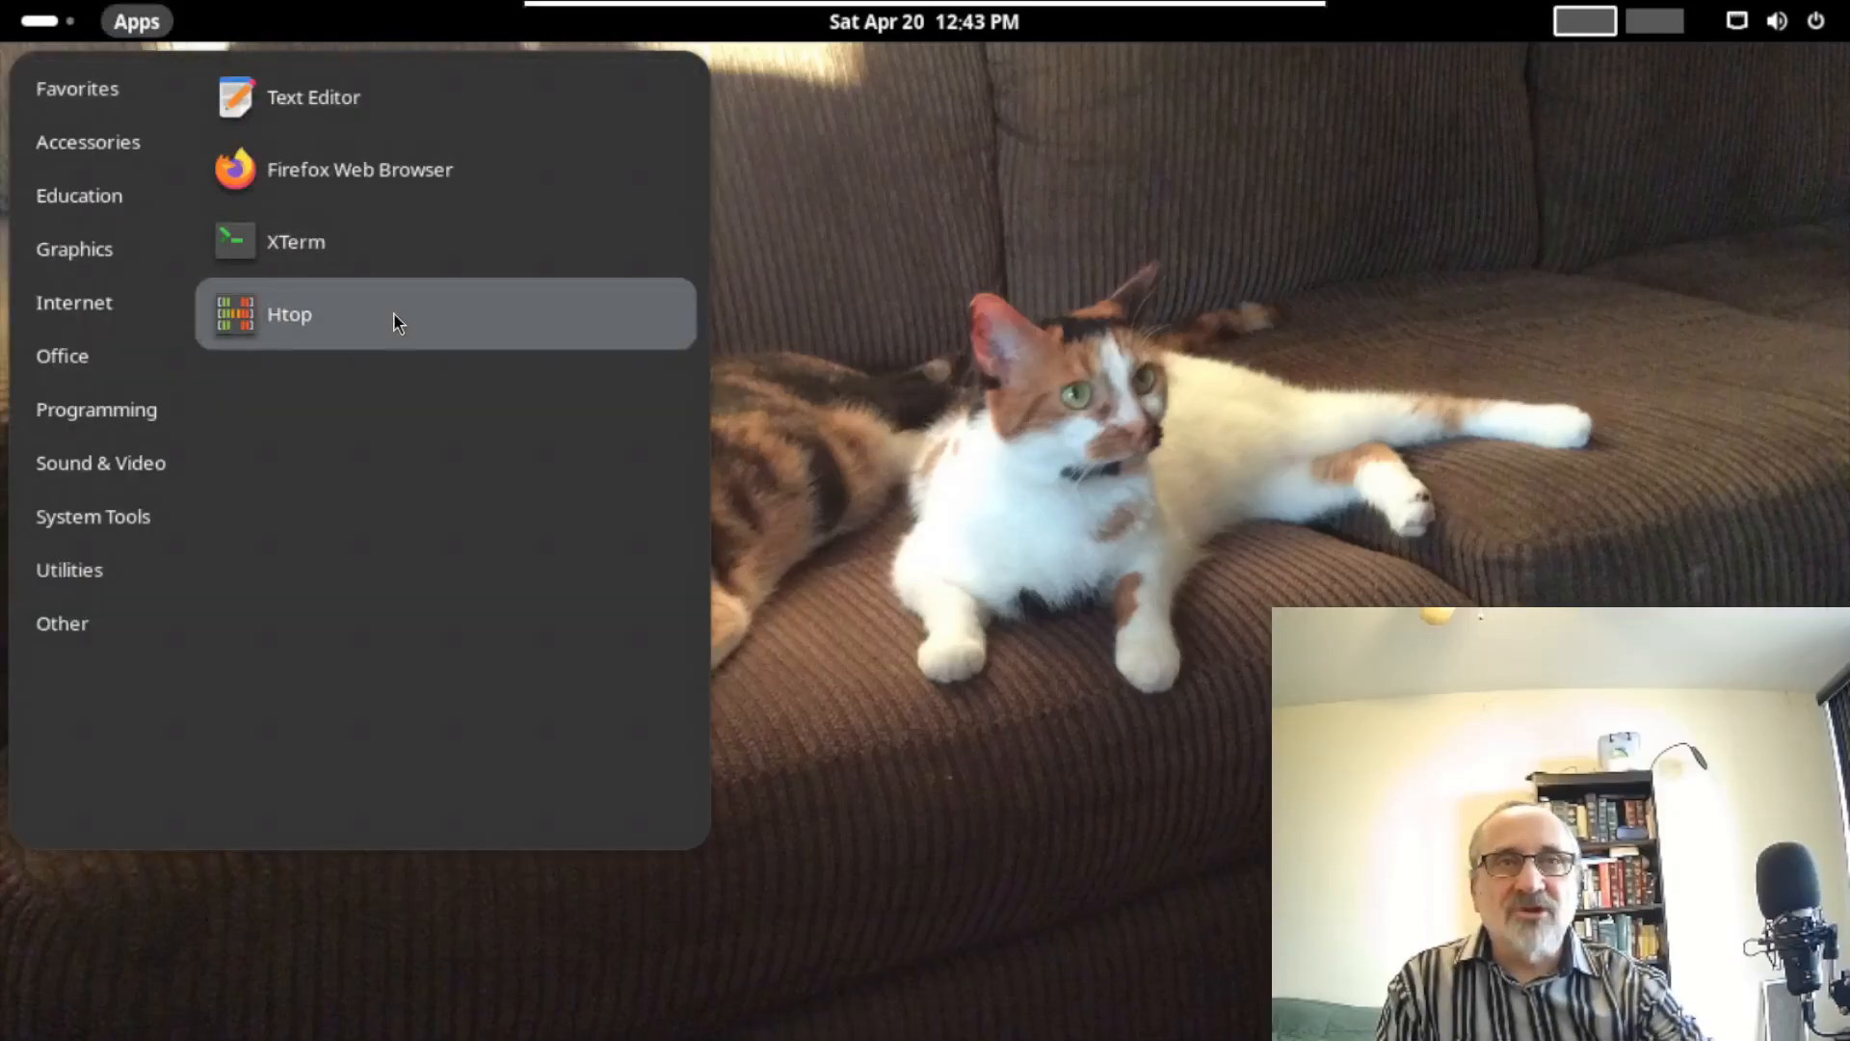
pyautogui.click(395, 310)
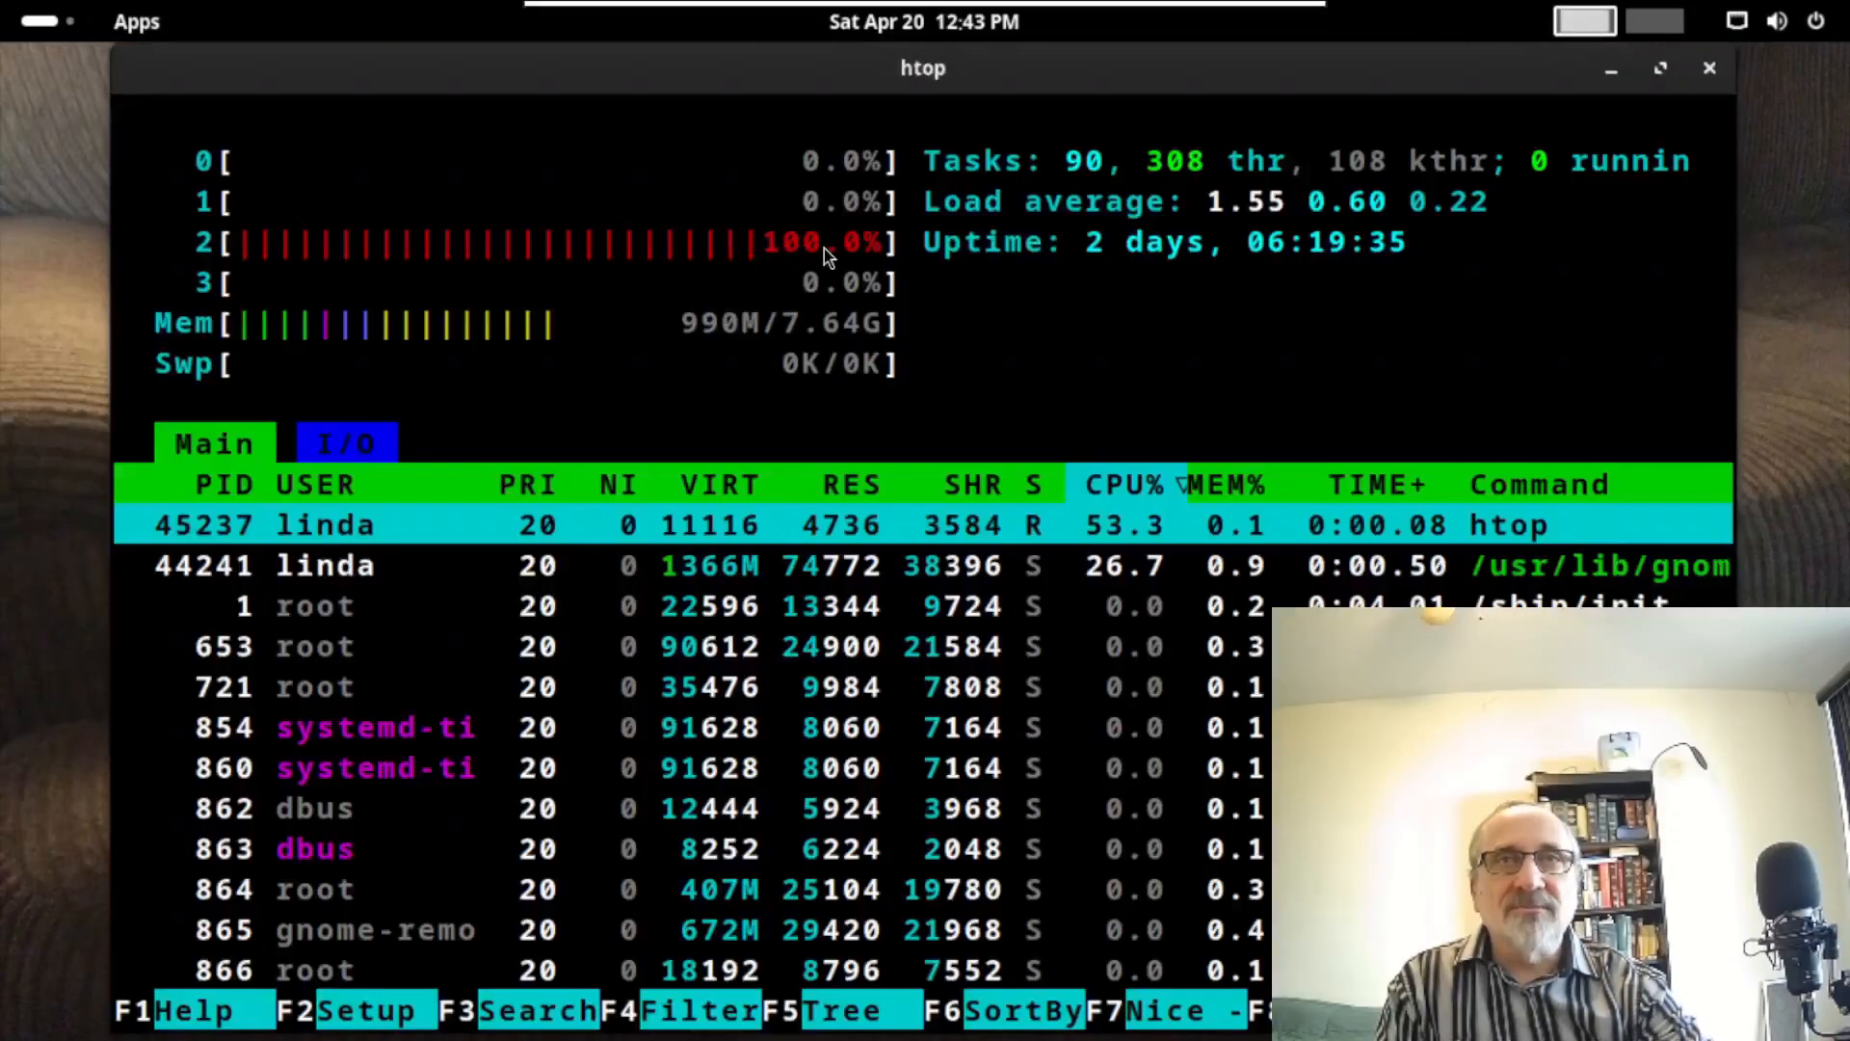
pyautogui.click(1668, 75)
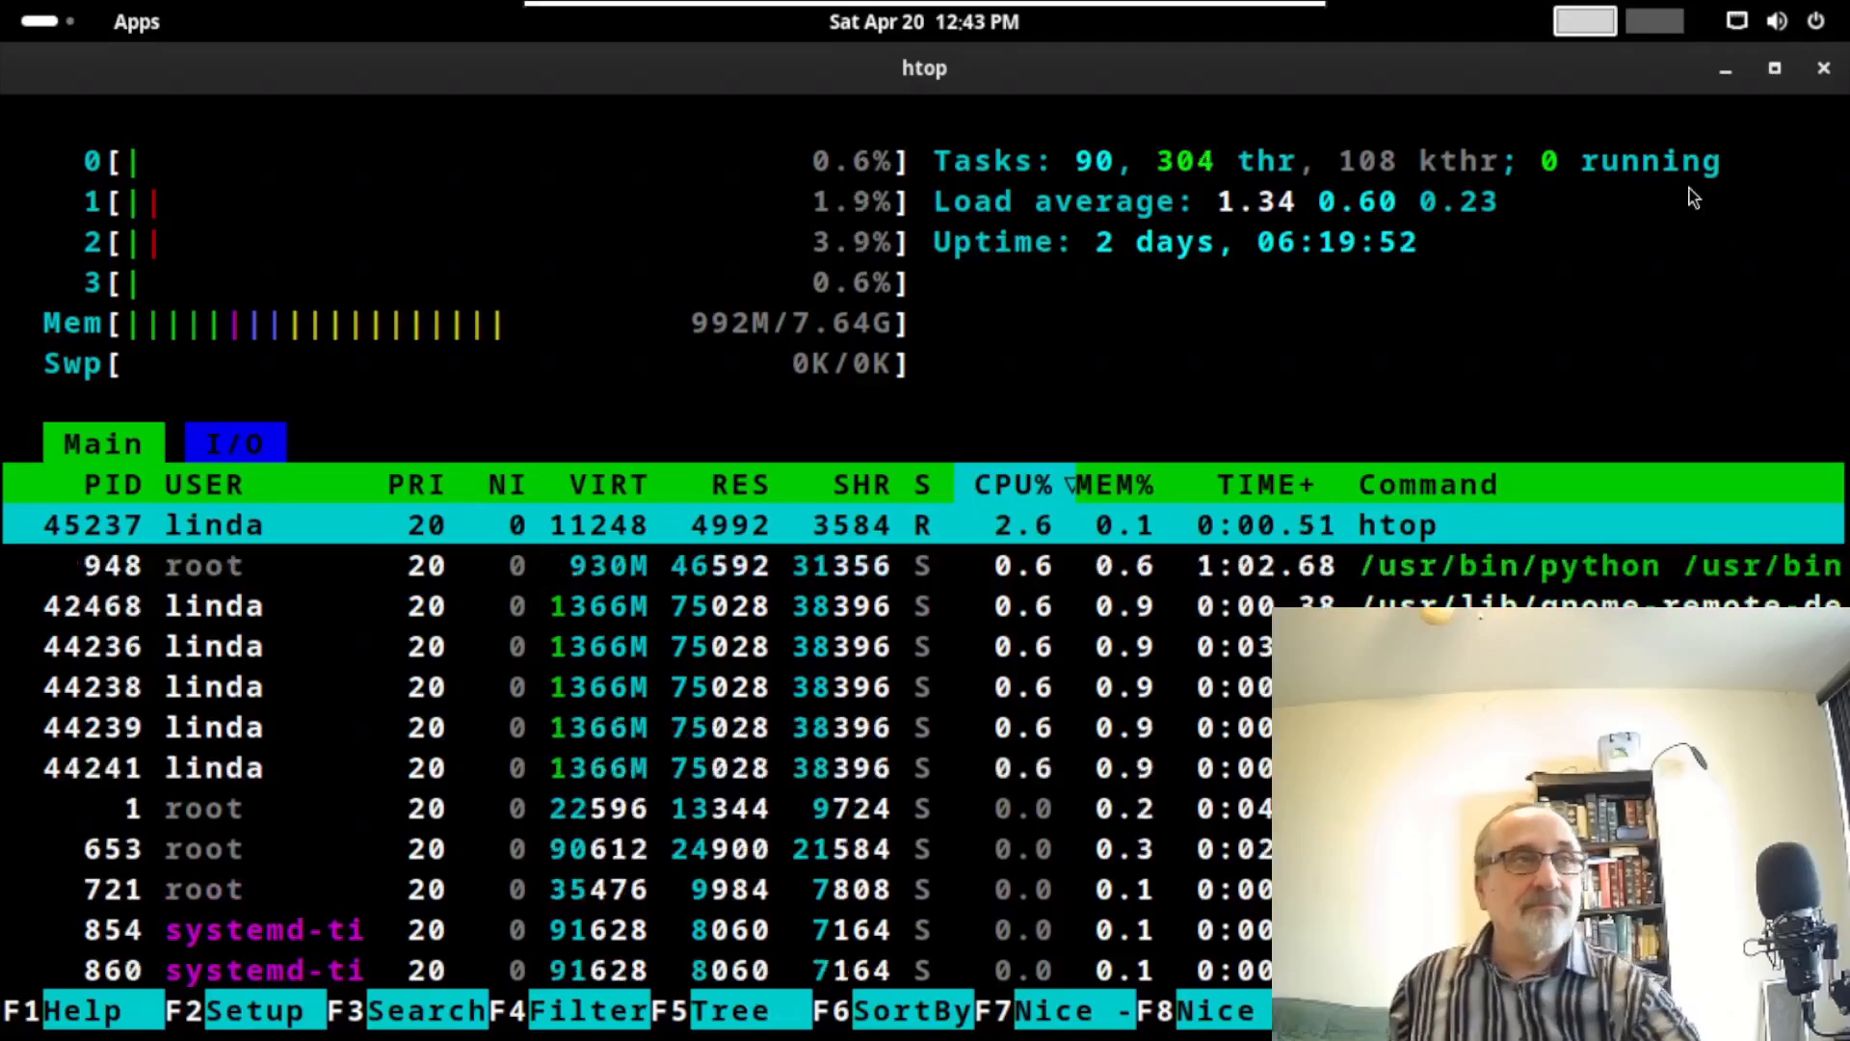
pyautogui.click(1823, 71)
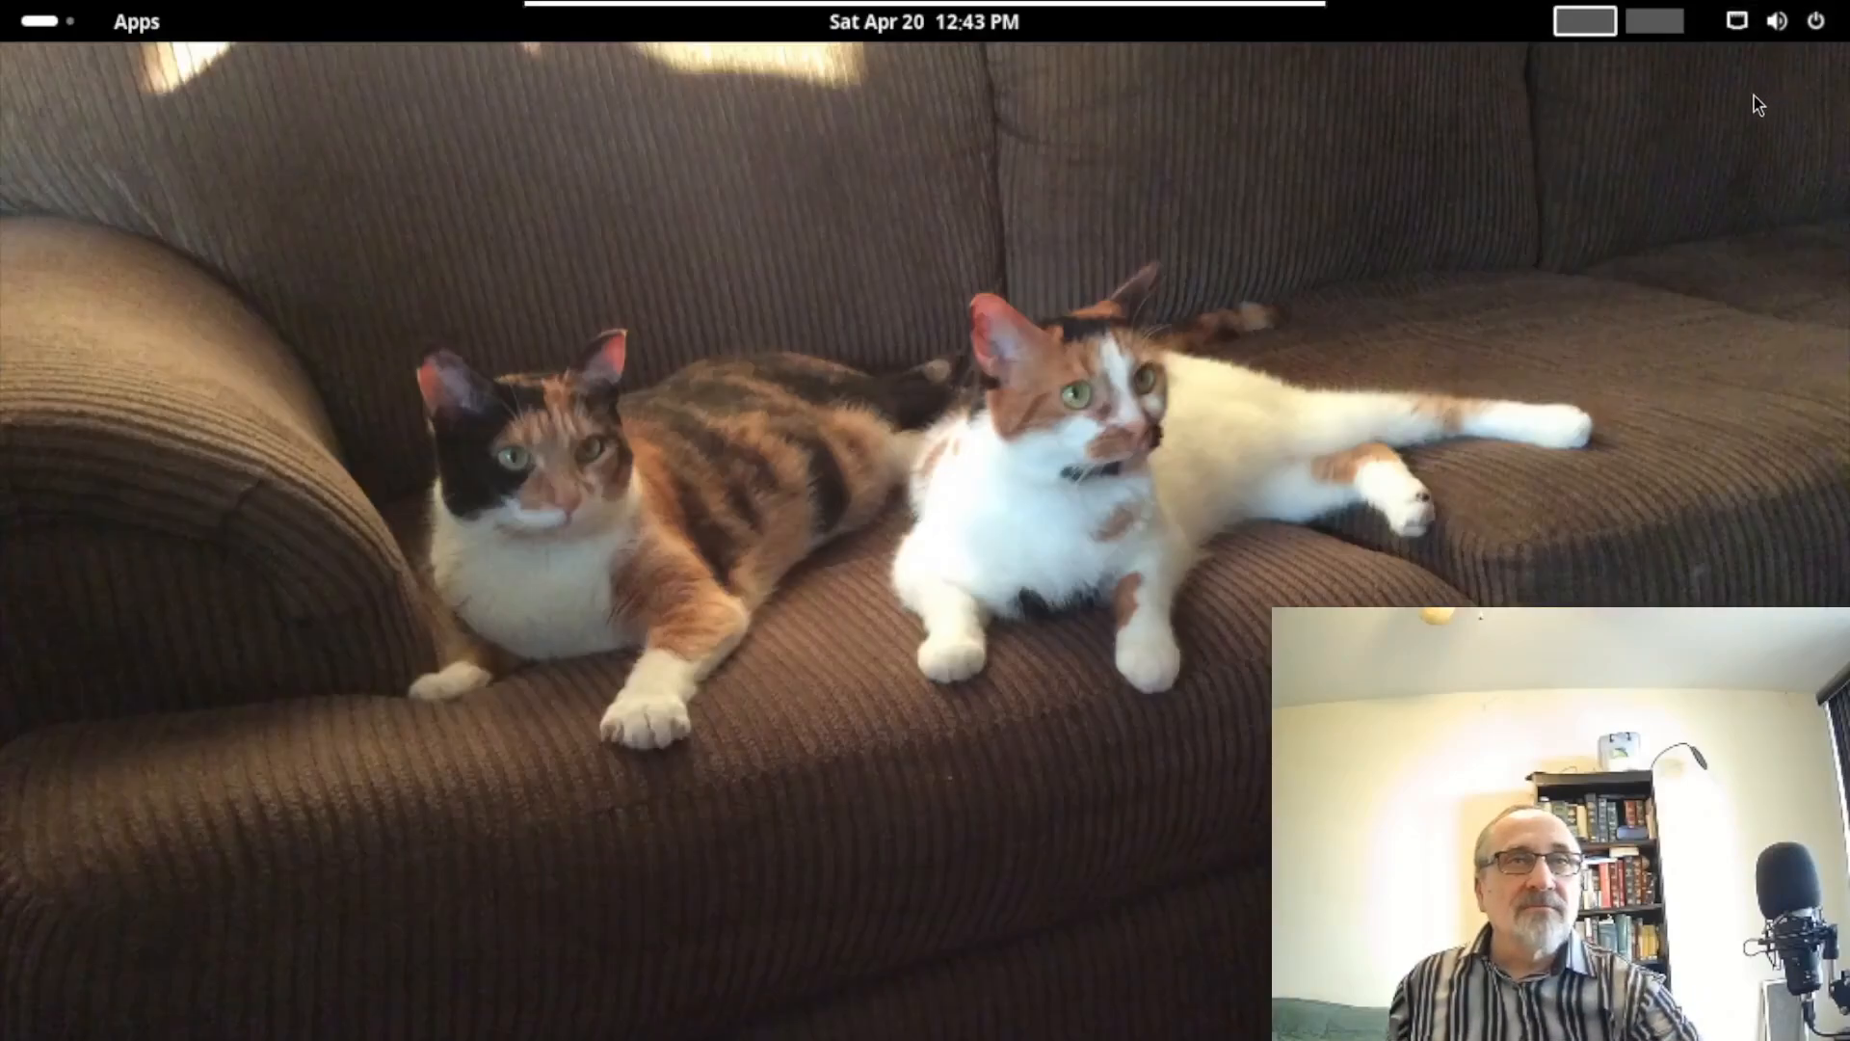
# Disconnect the remote desktop session and close Remmina
pyautogui.moveTo(1301, 8)
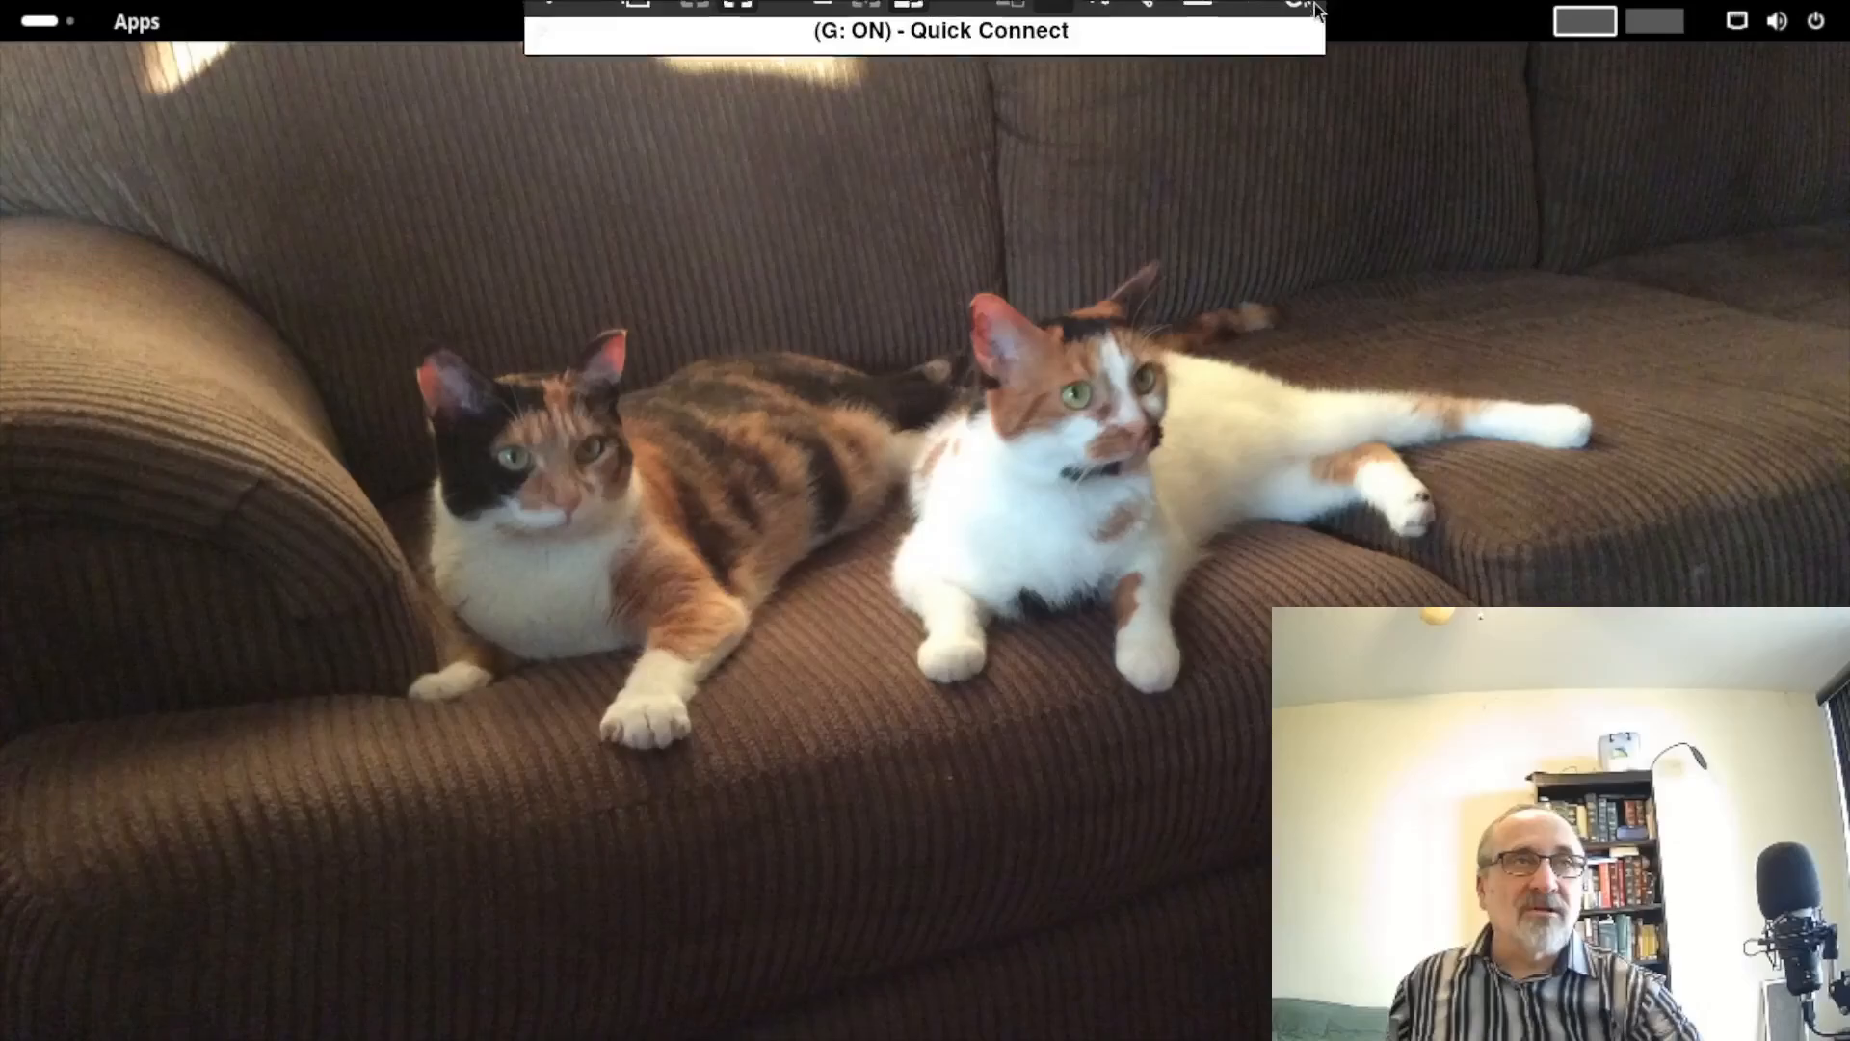
pyautogui.click(1303, 29)
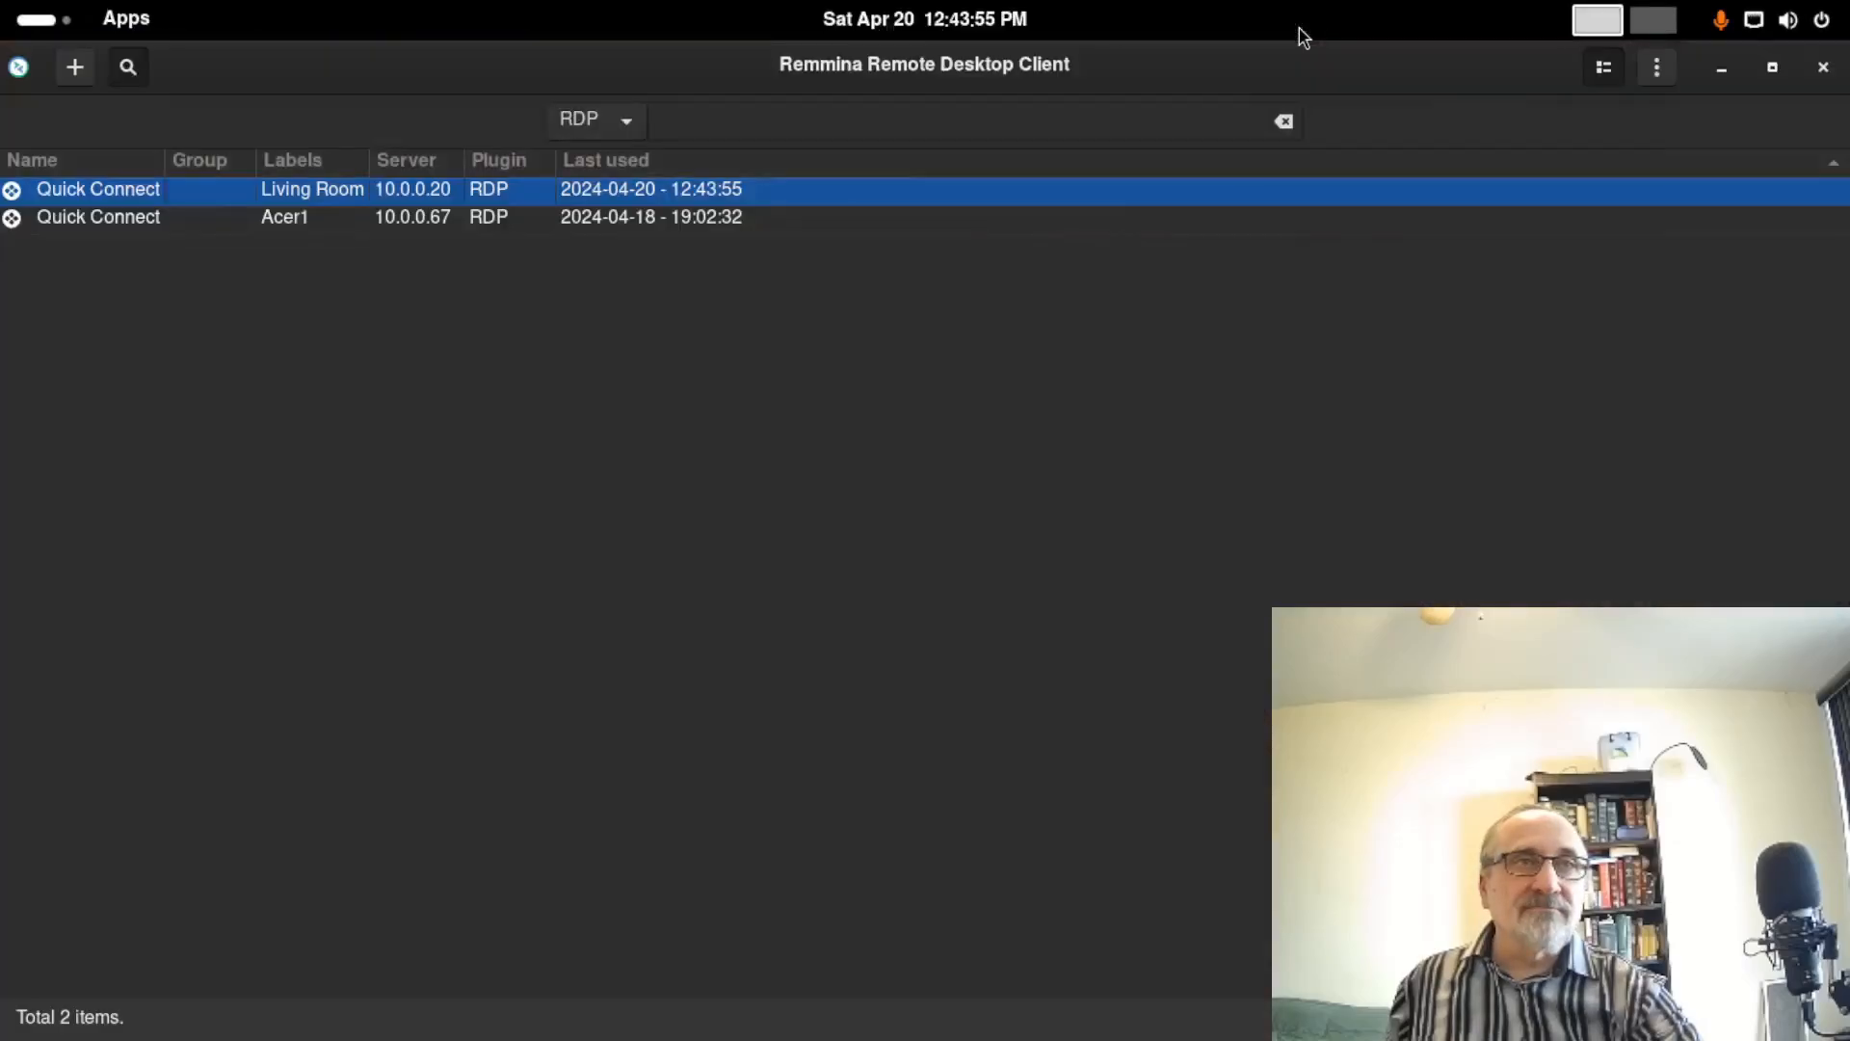
pyautogui.click(1823, 66)
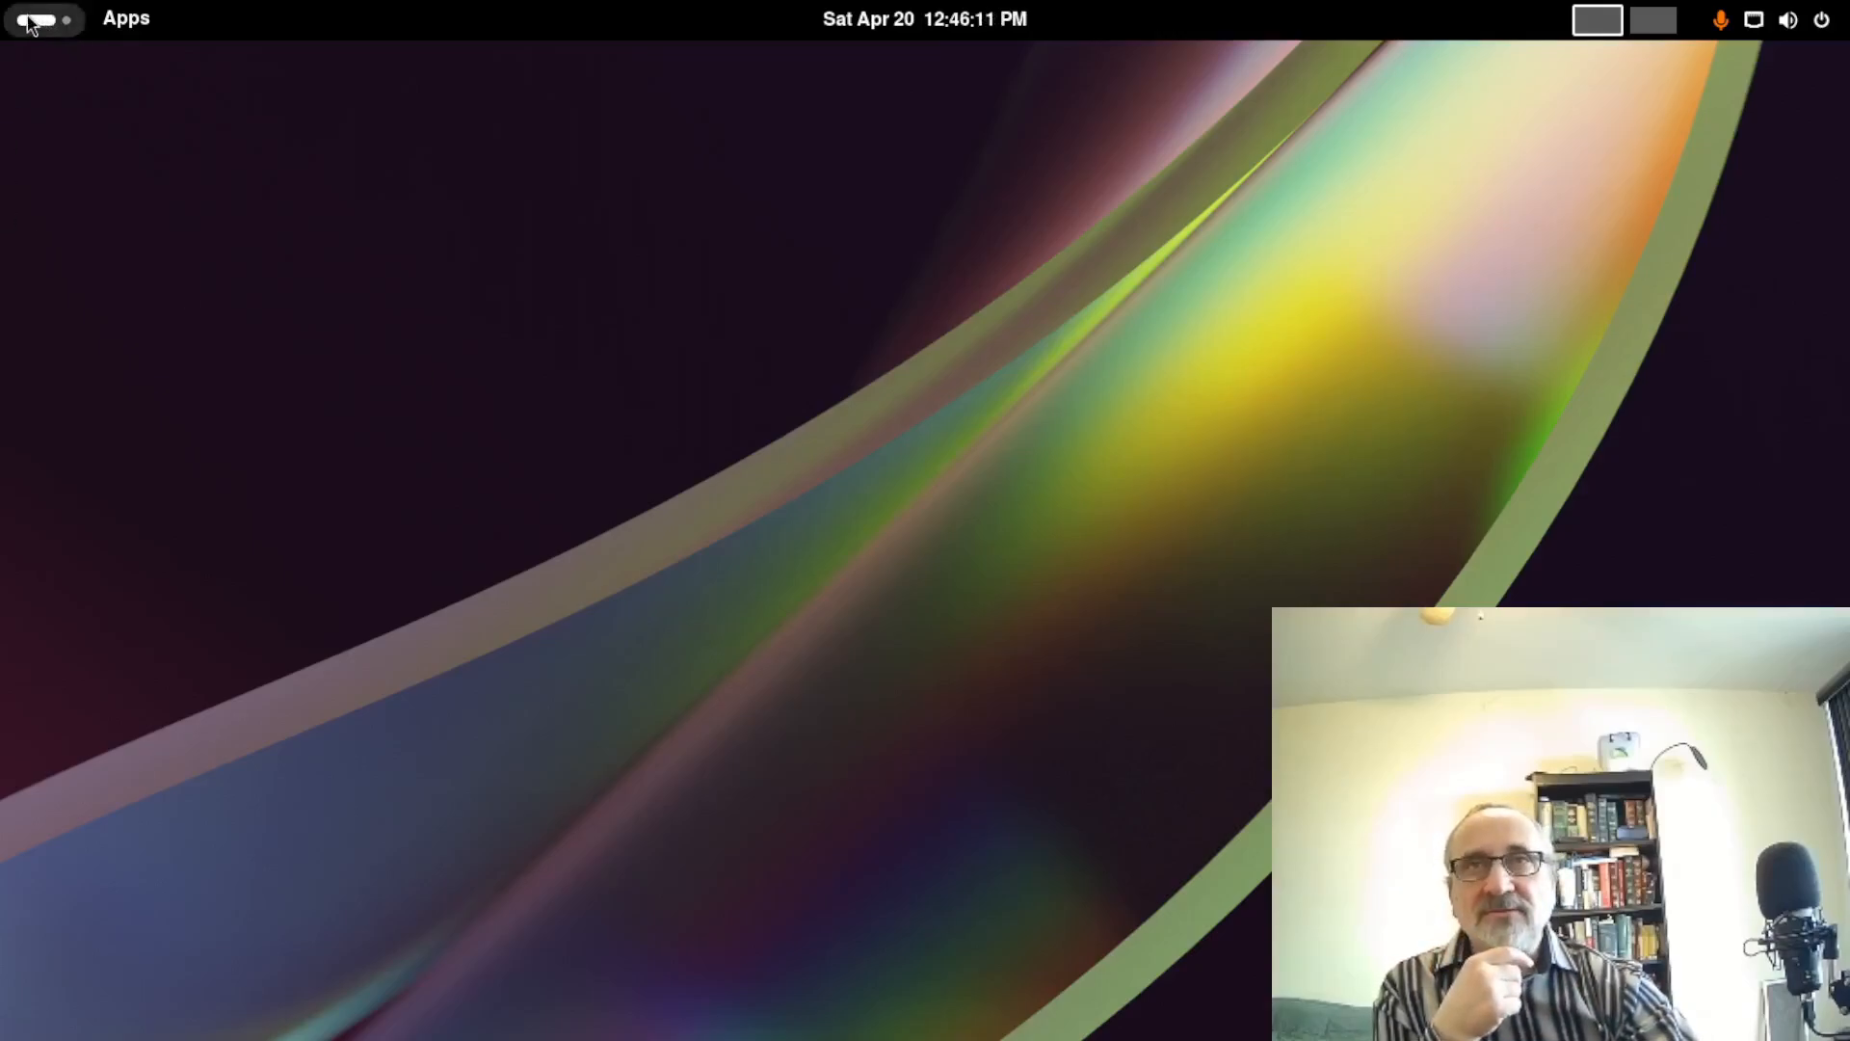
# Open Settings from the desktop background's options and from the system status area, closing its window each time
pyautogui.rightClick(273, 178)
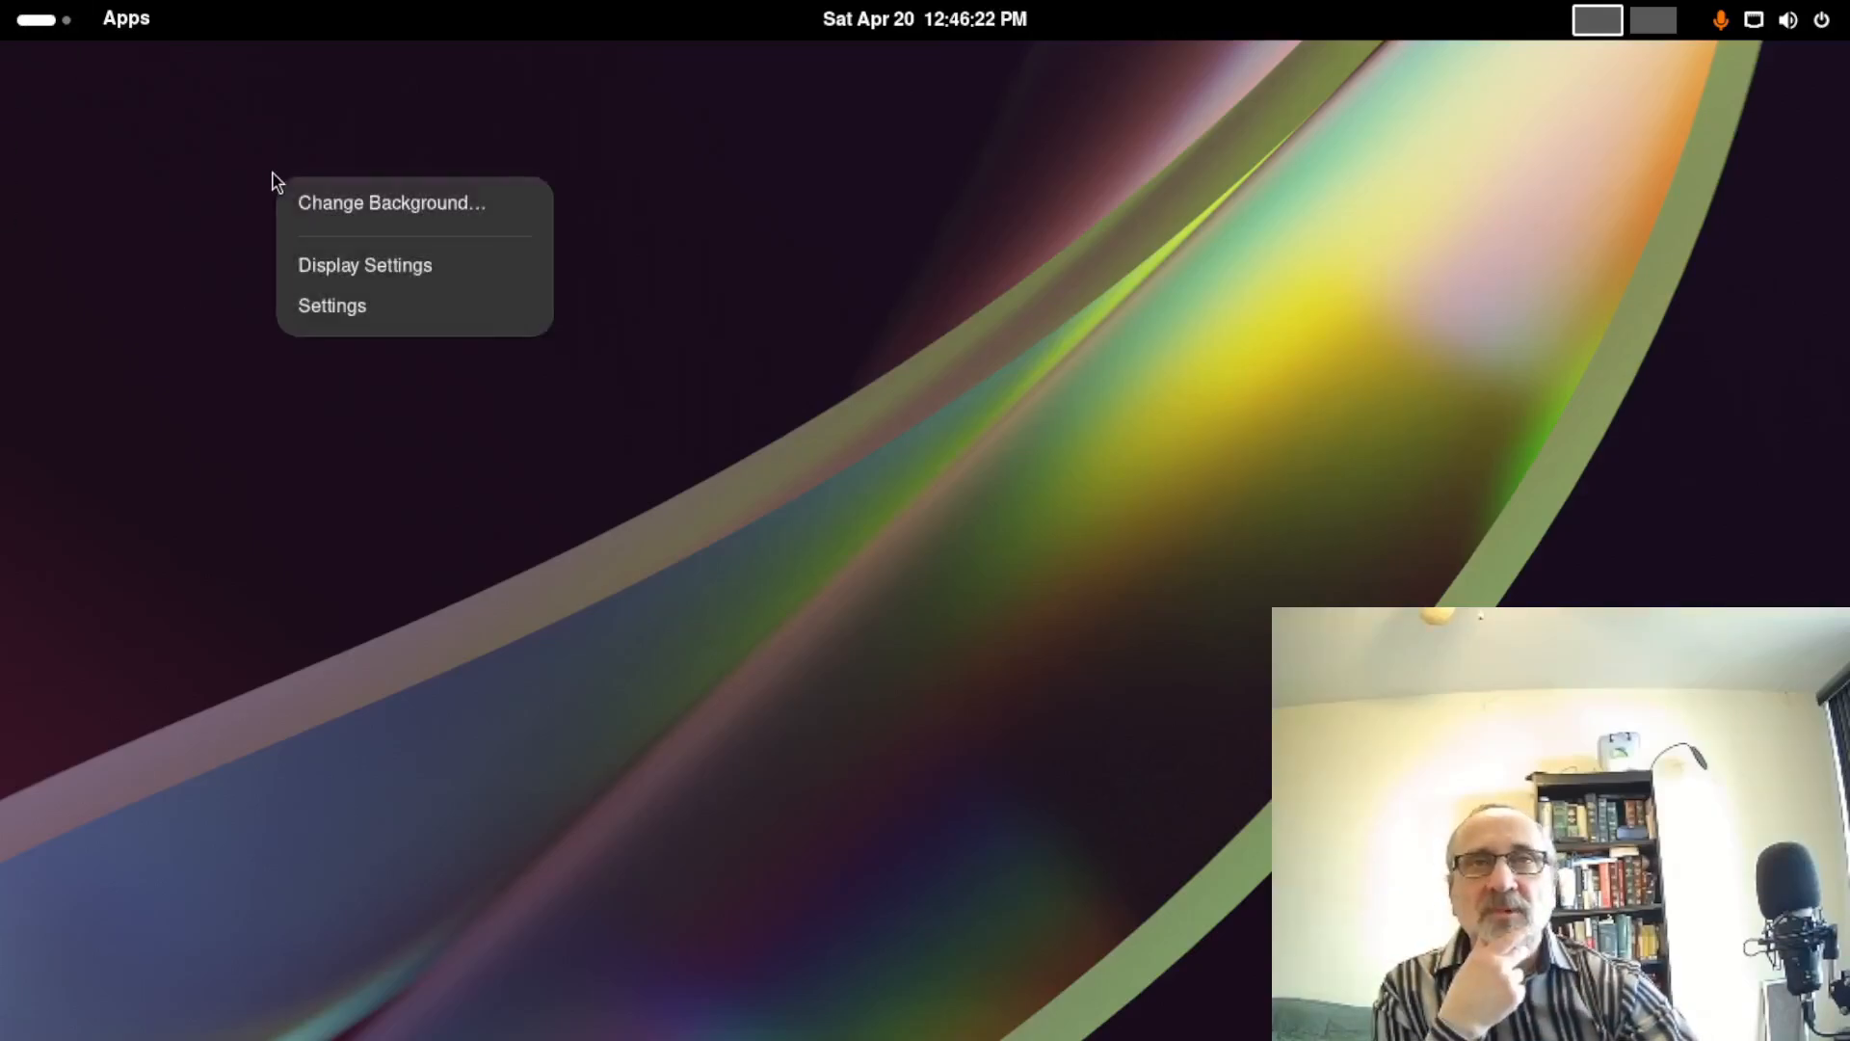
pyautogui.click(345, 314)
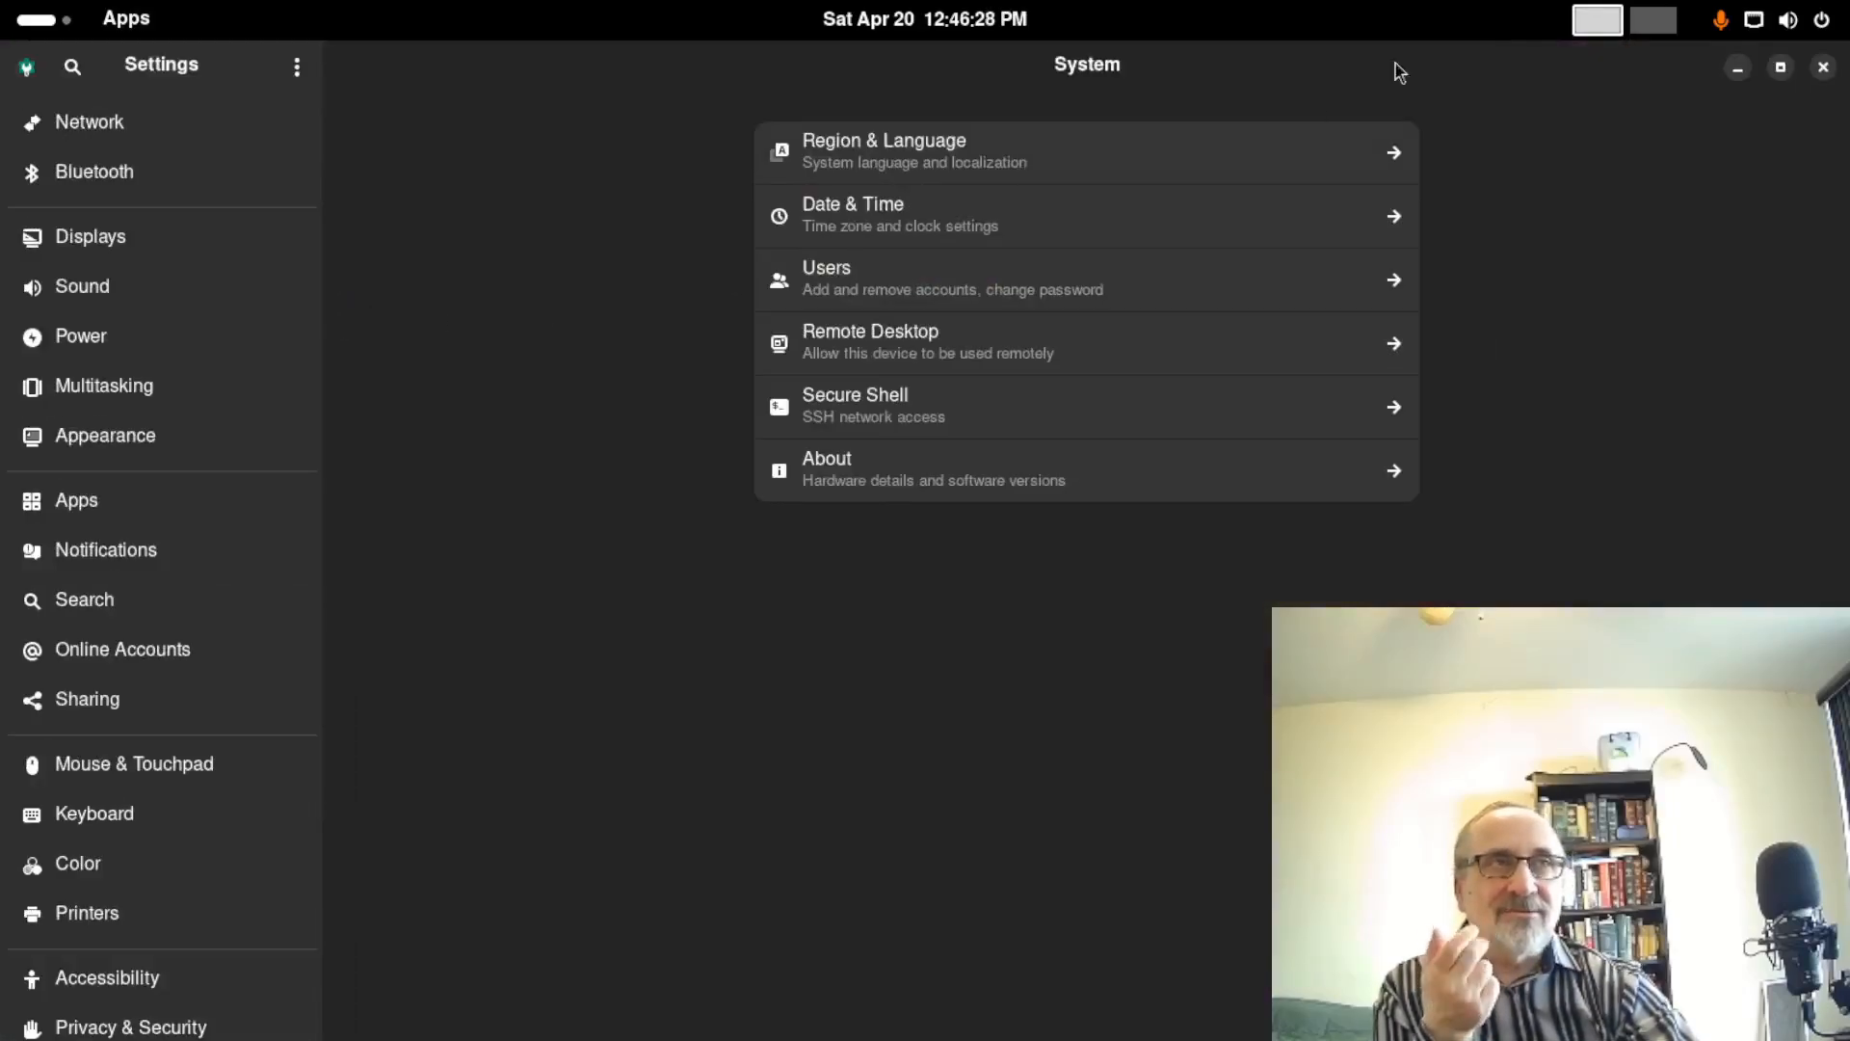
pyautogui.click(1824, 66)
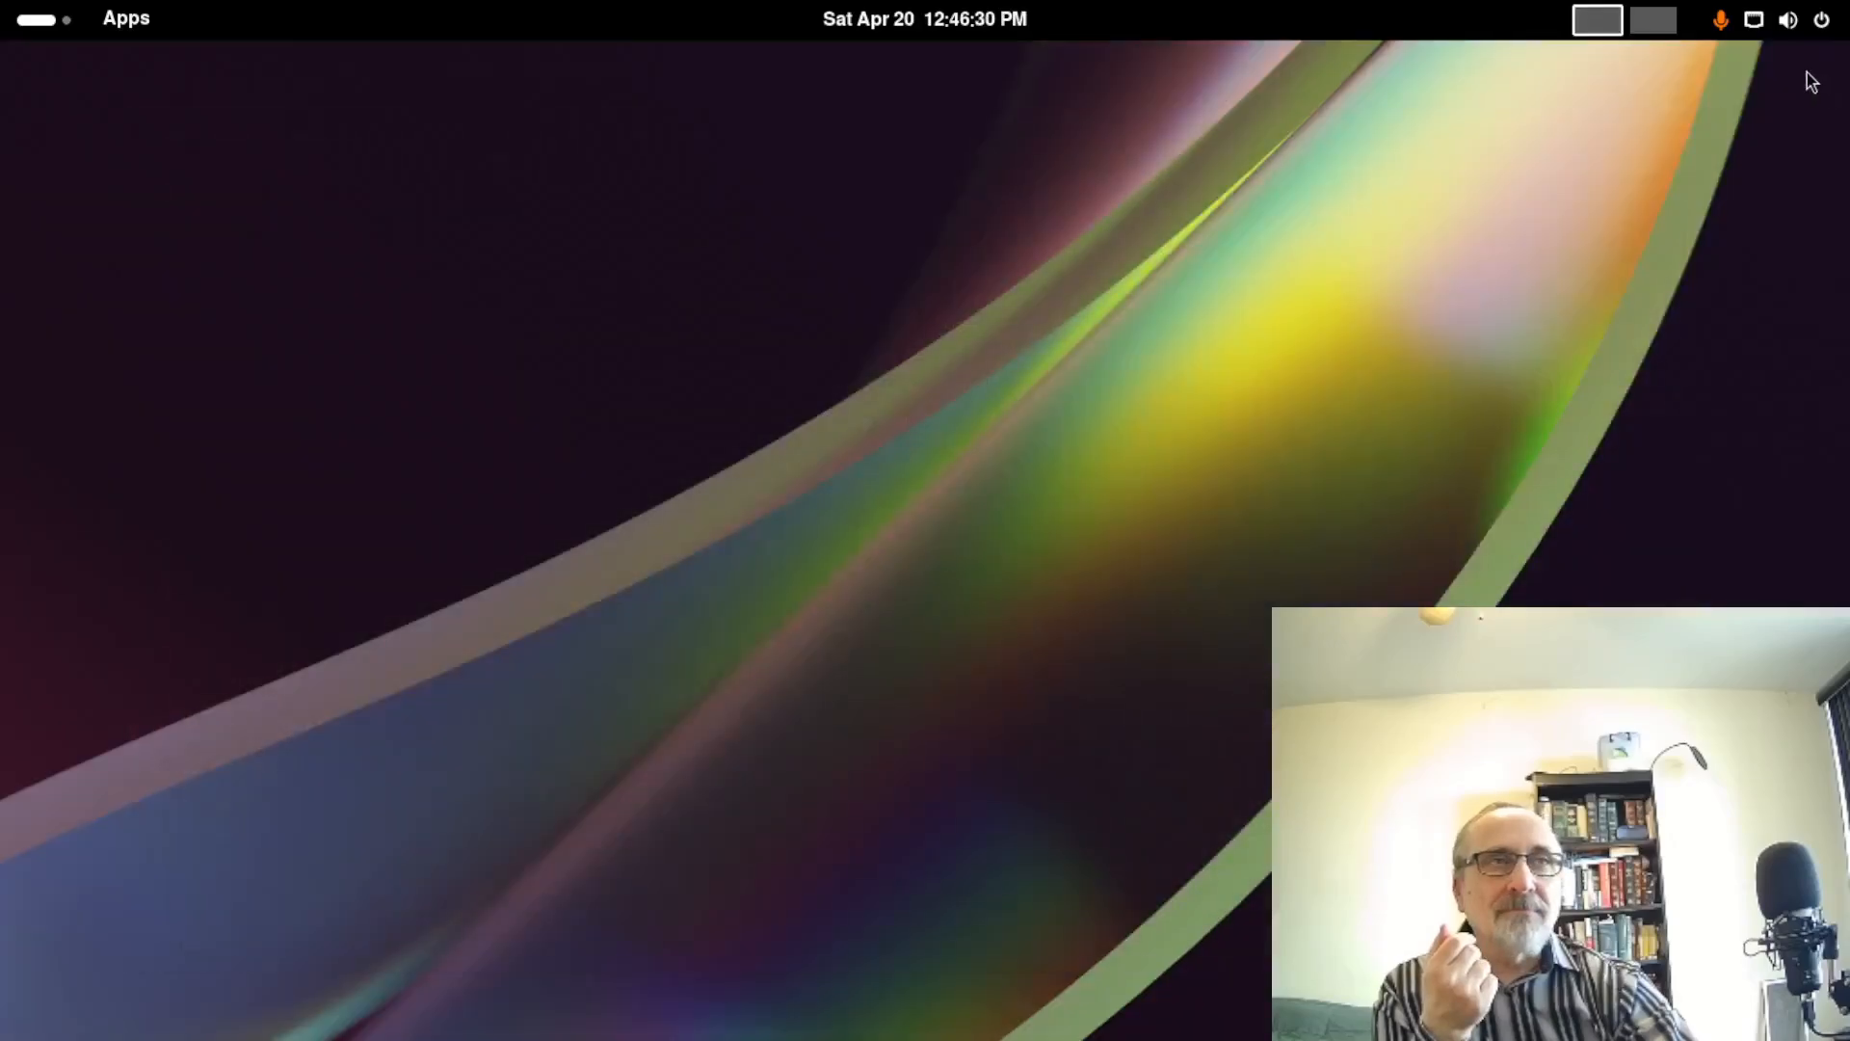
pyautogui.click(1816, 21)
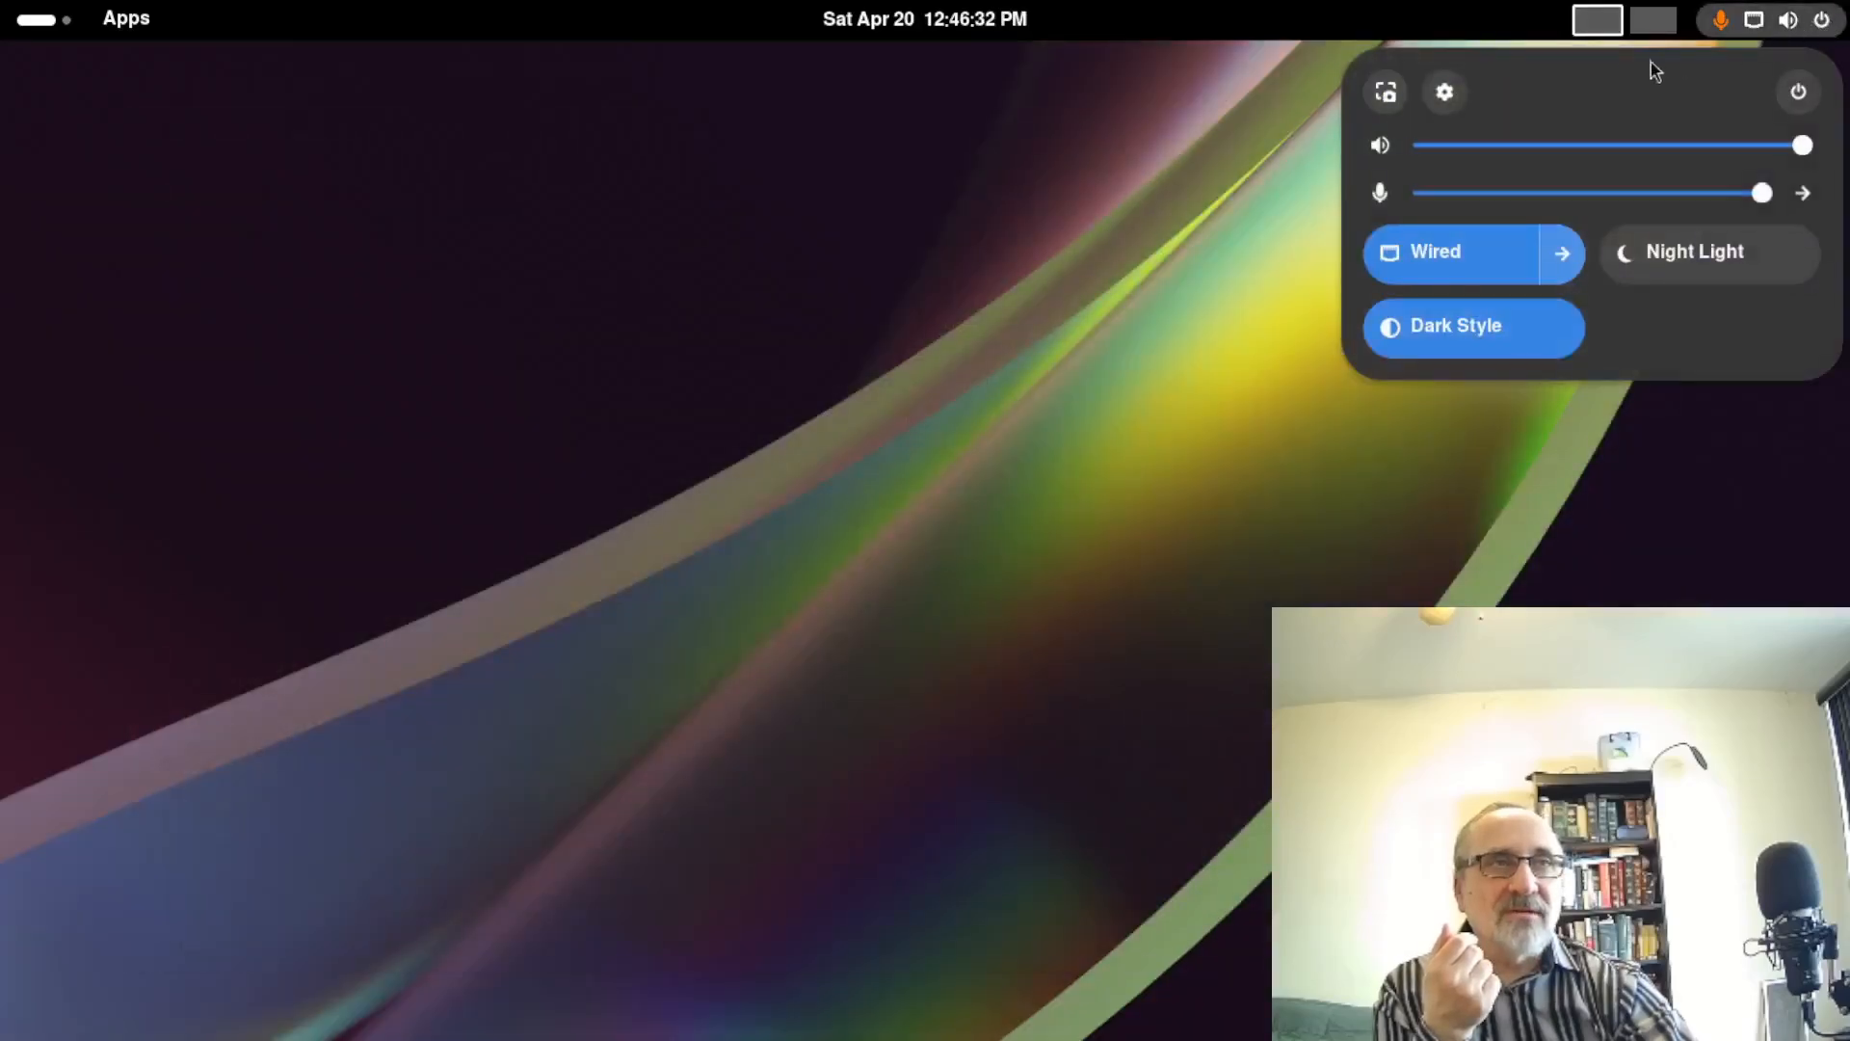
pyautogui.click(1445, 91)
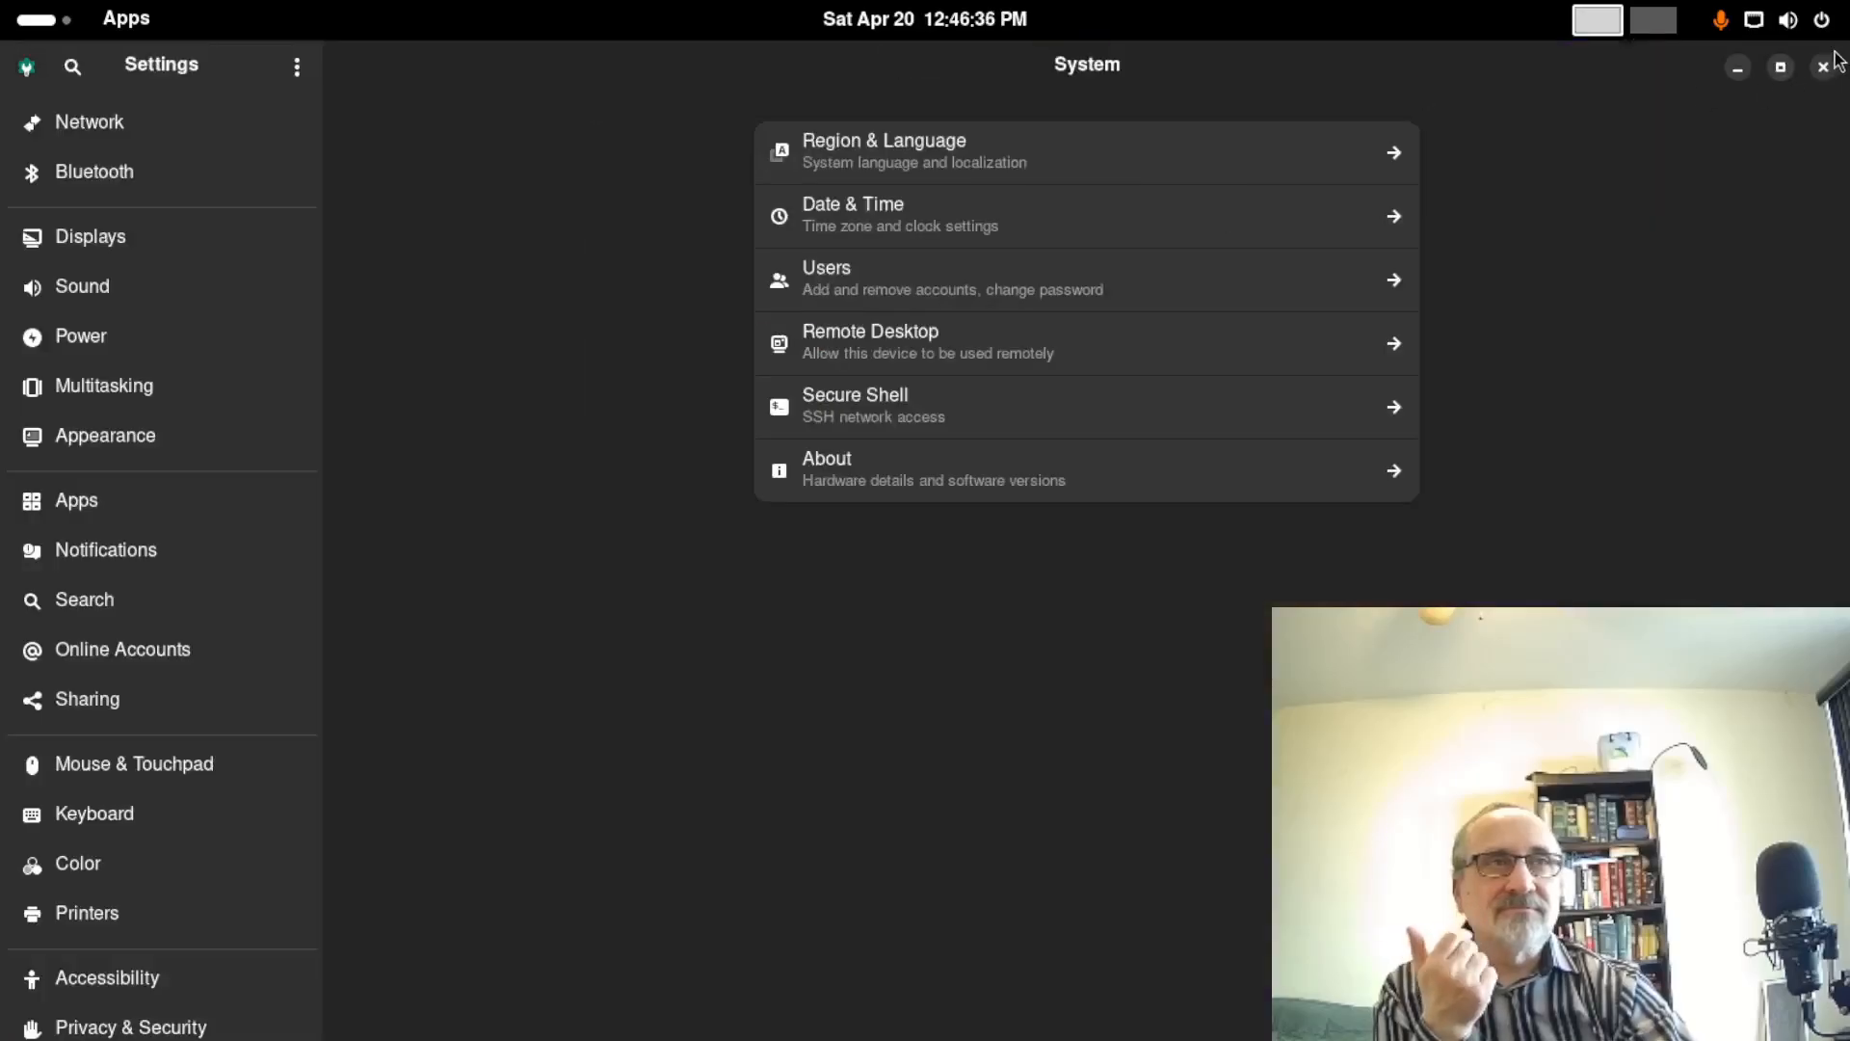
pyautogui.click(1814, 71)
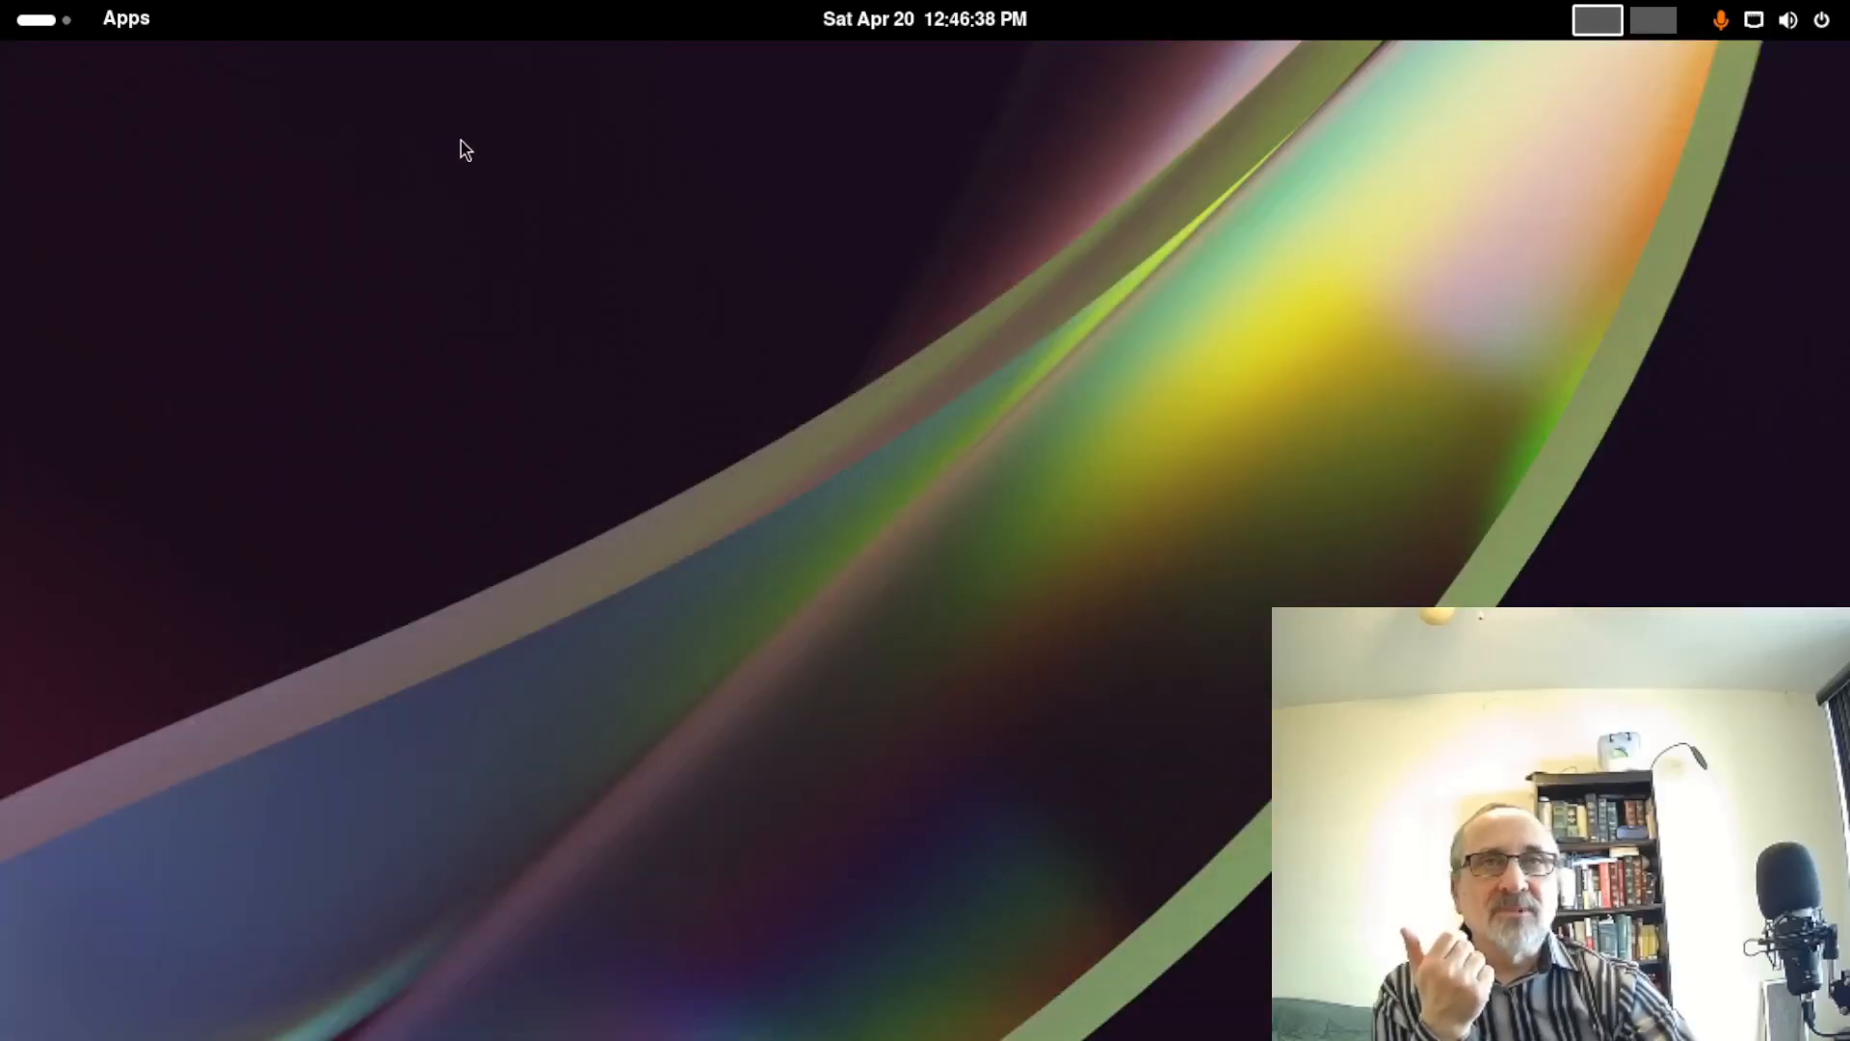
pyautogui.rightClick(459, 141)
pyautogui.click(570, 270)
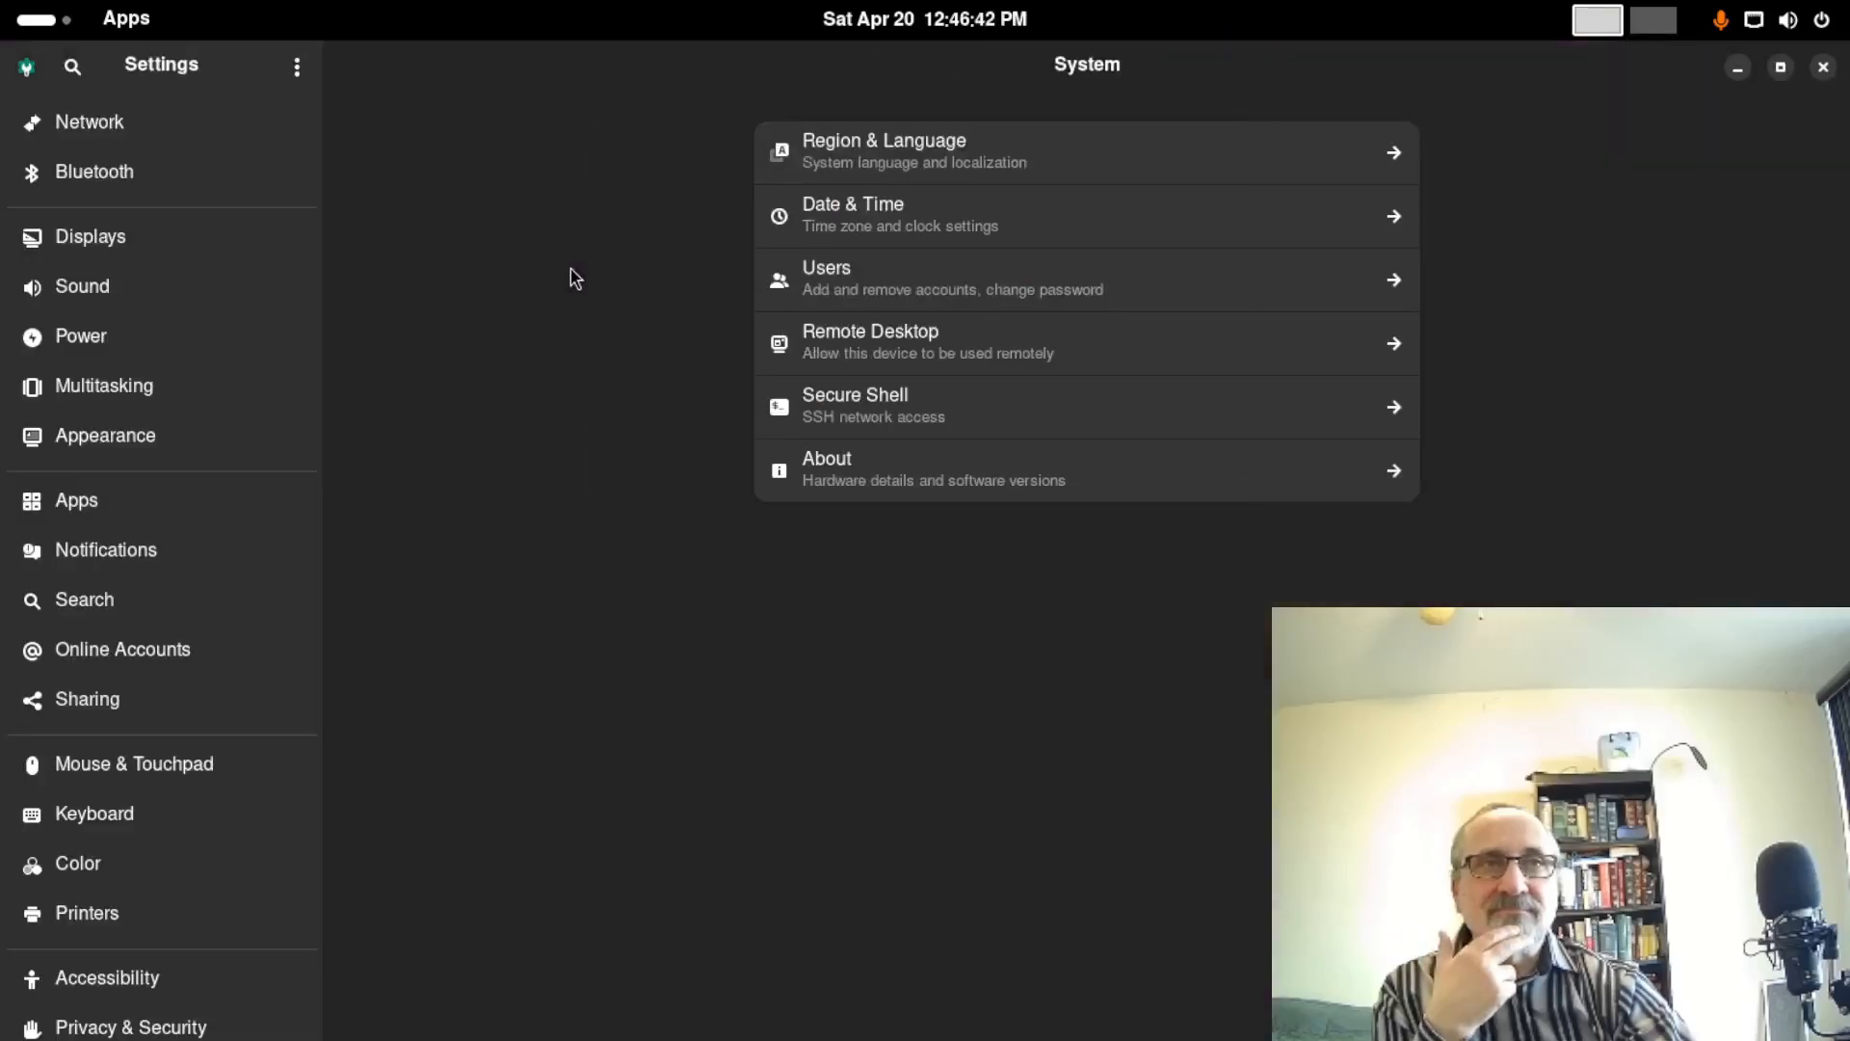
pyautogui.click(1822, 68)
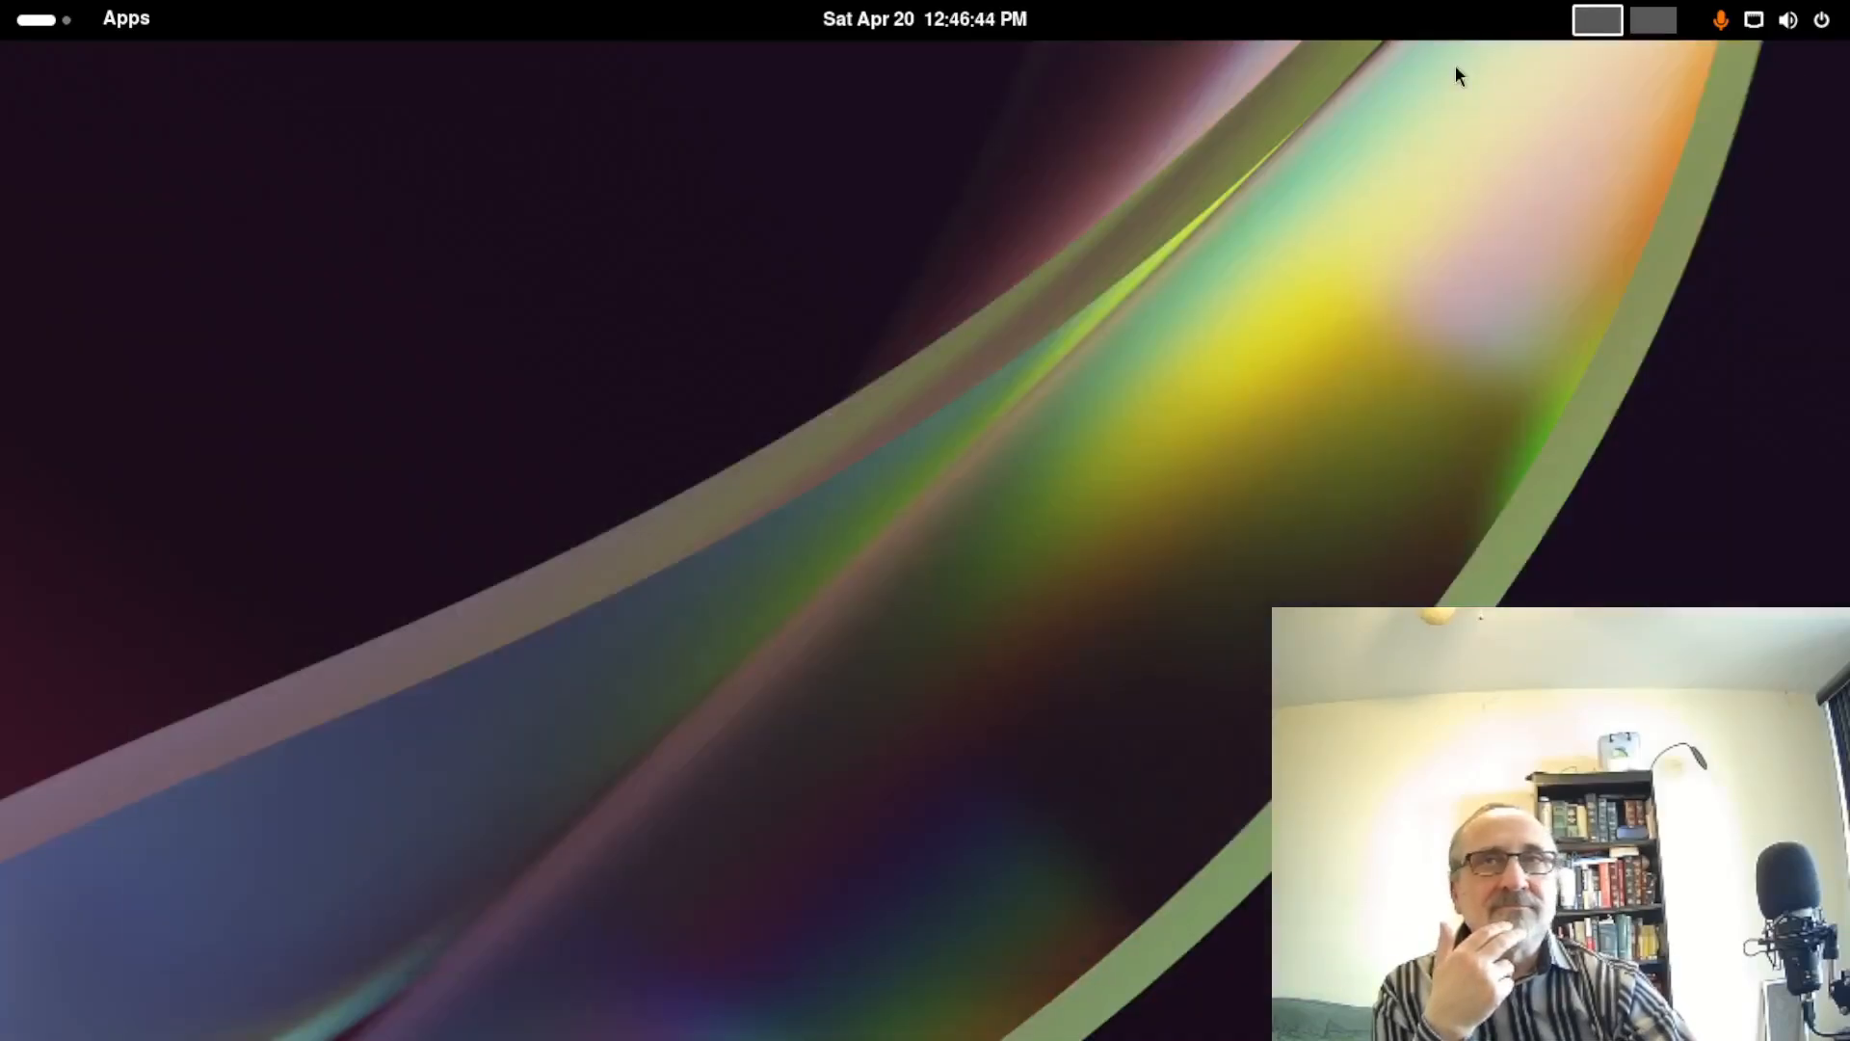
# Find Settings in the Other category of the installed applications, open it, and close it
pyautogui.click(131, 20)
pyautogui.moveTo(67, 357)
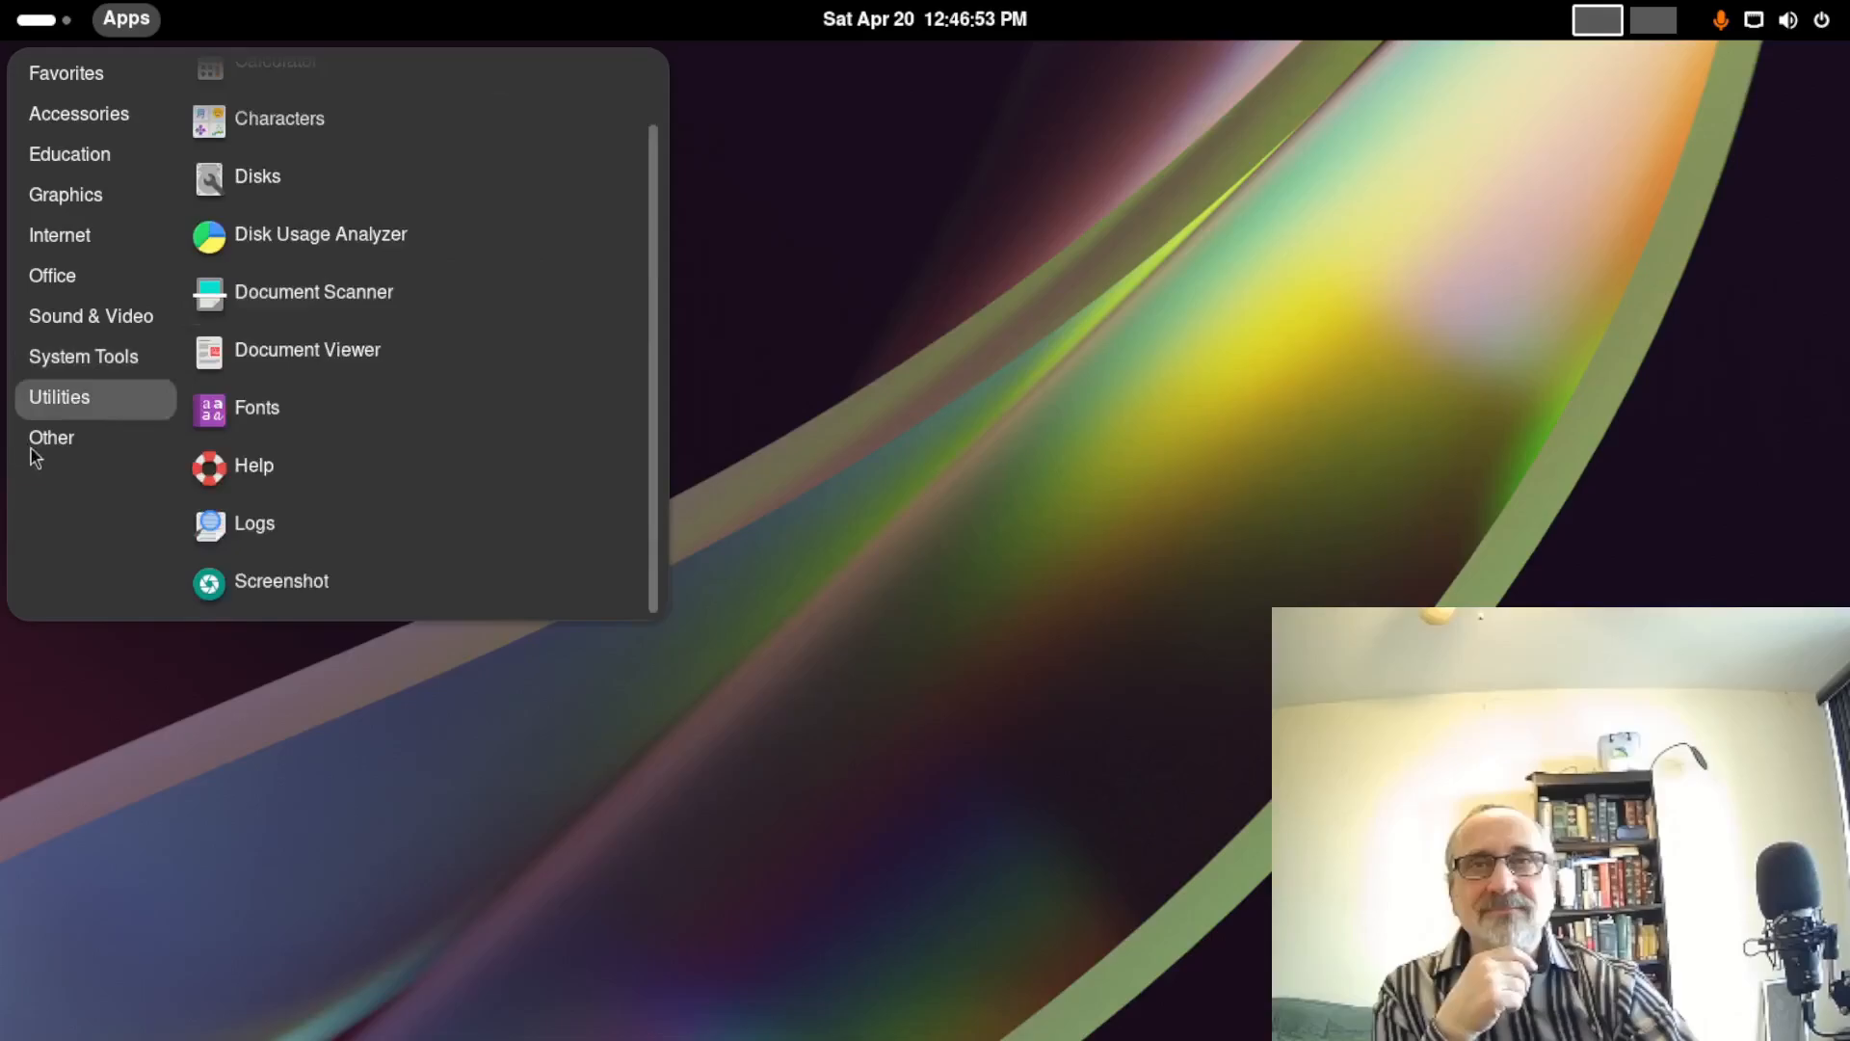
pyautogui.moveTo(68, 435)
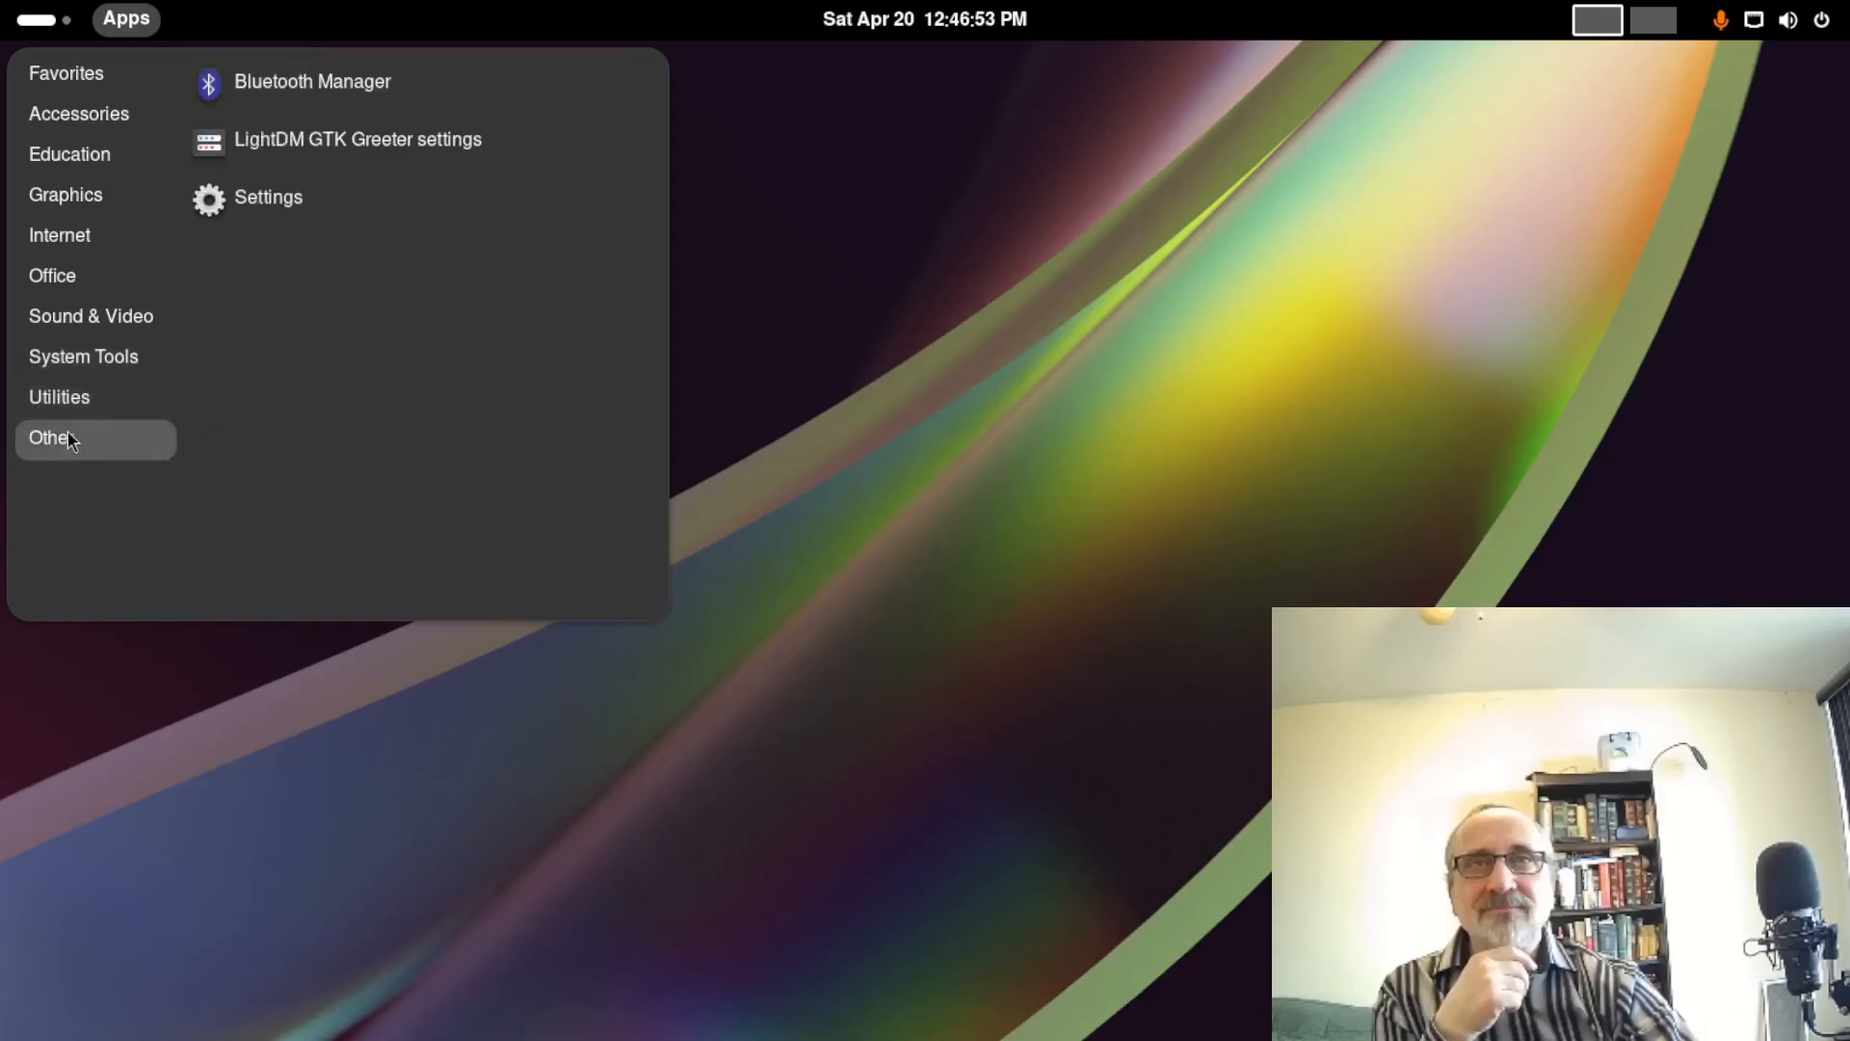
pyautogui.click(285, 196)
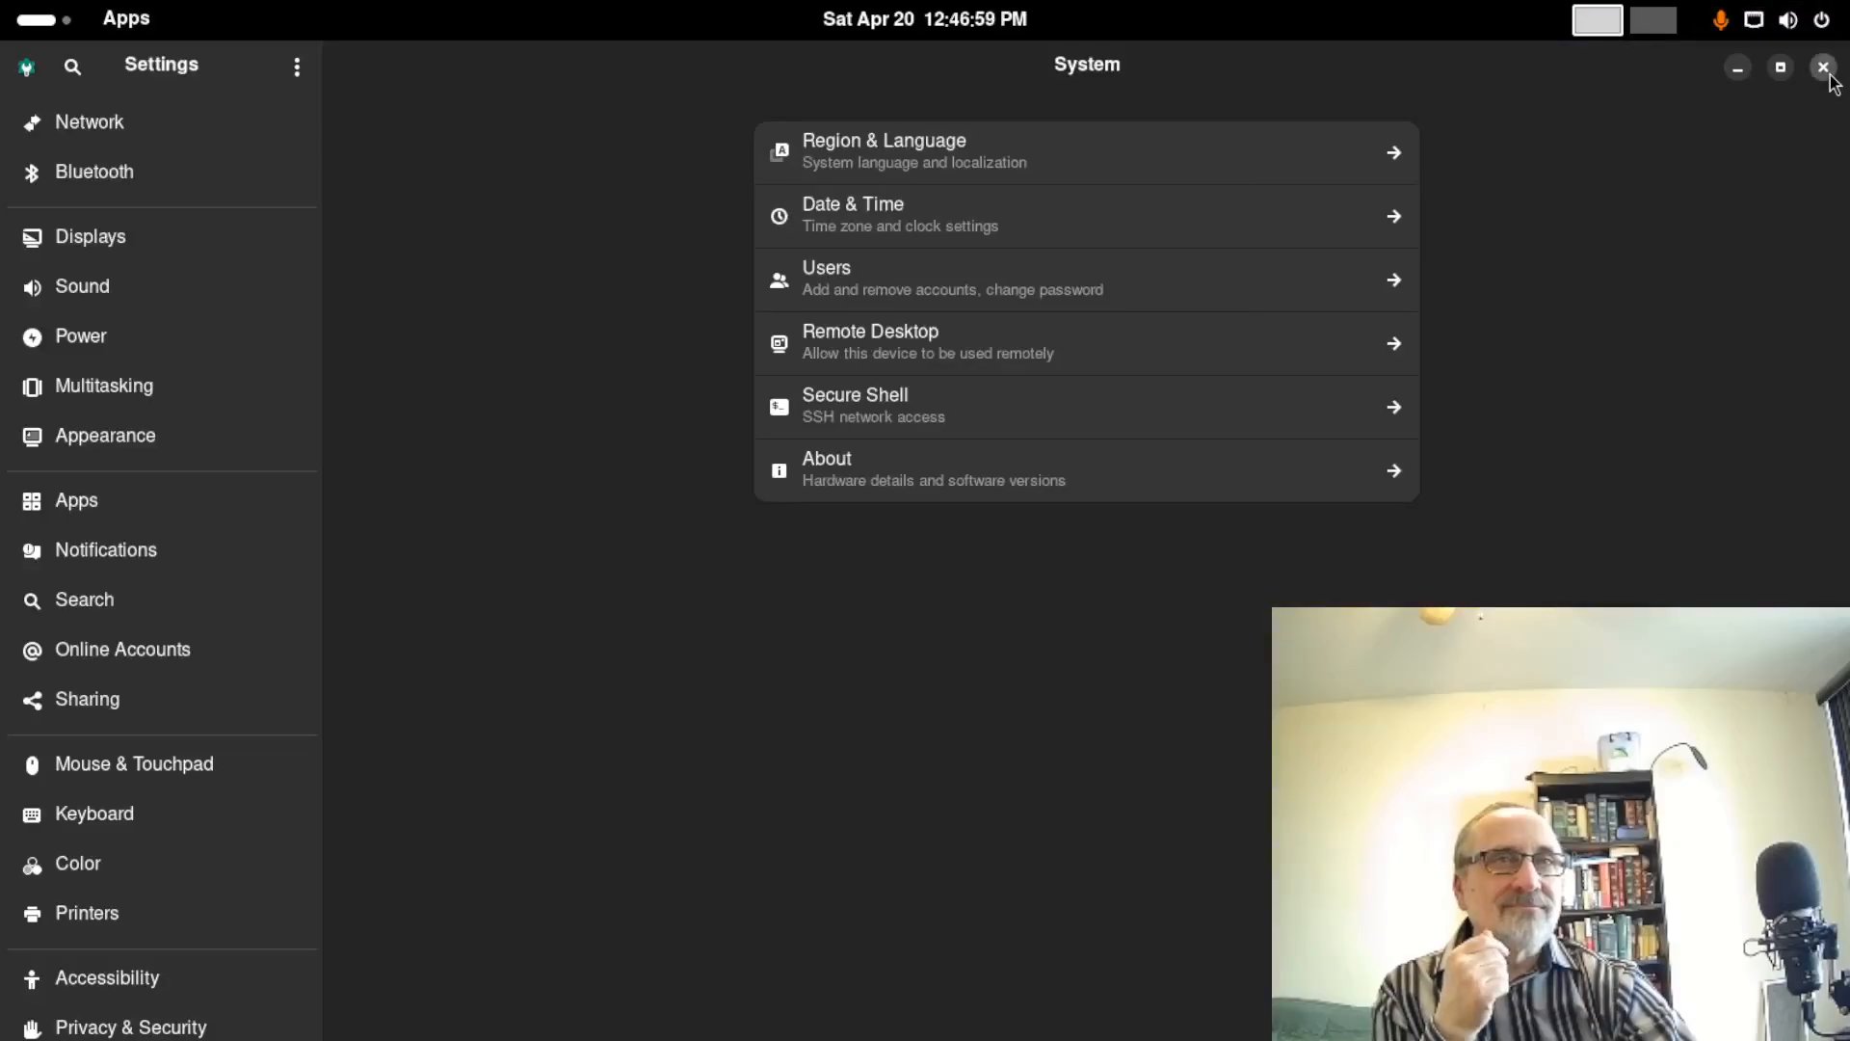
pyautogui.click(1824, 67)
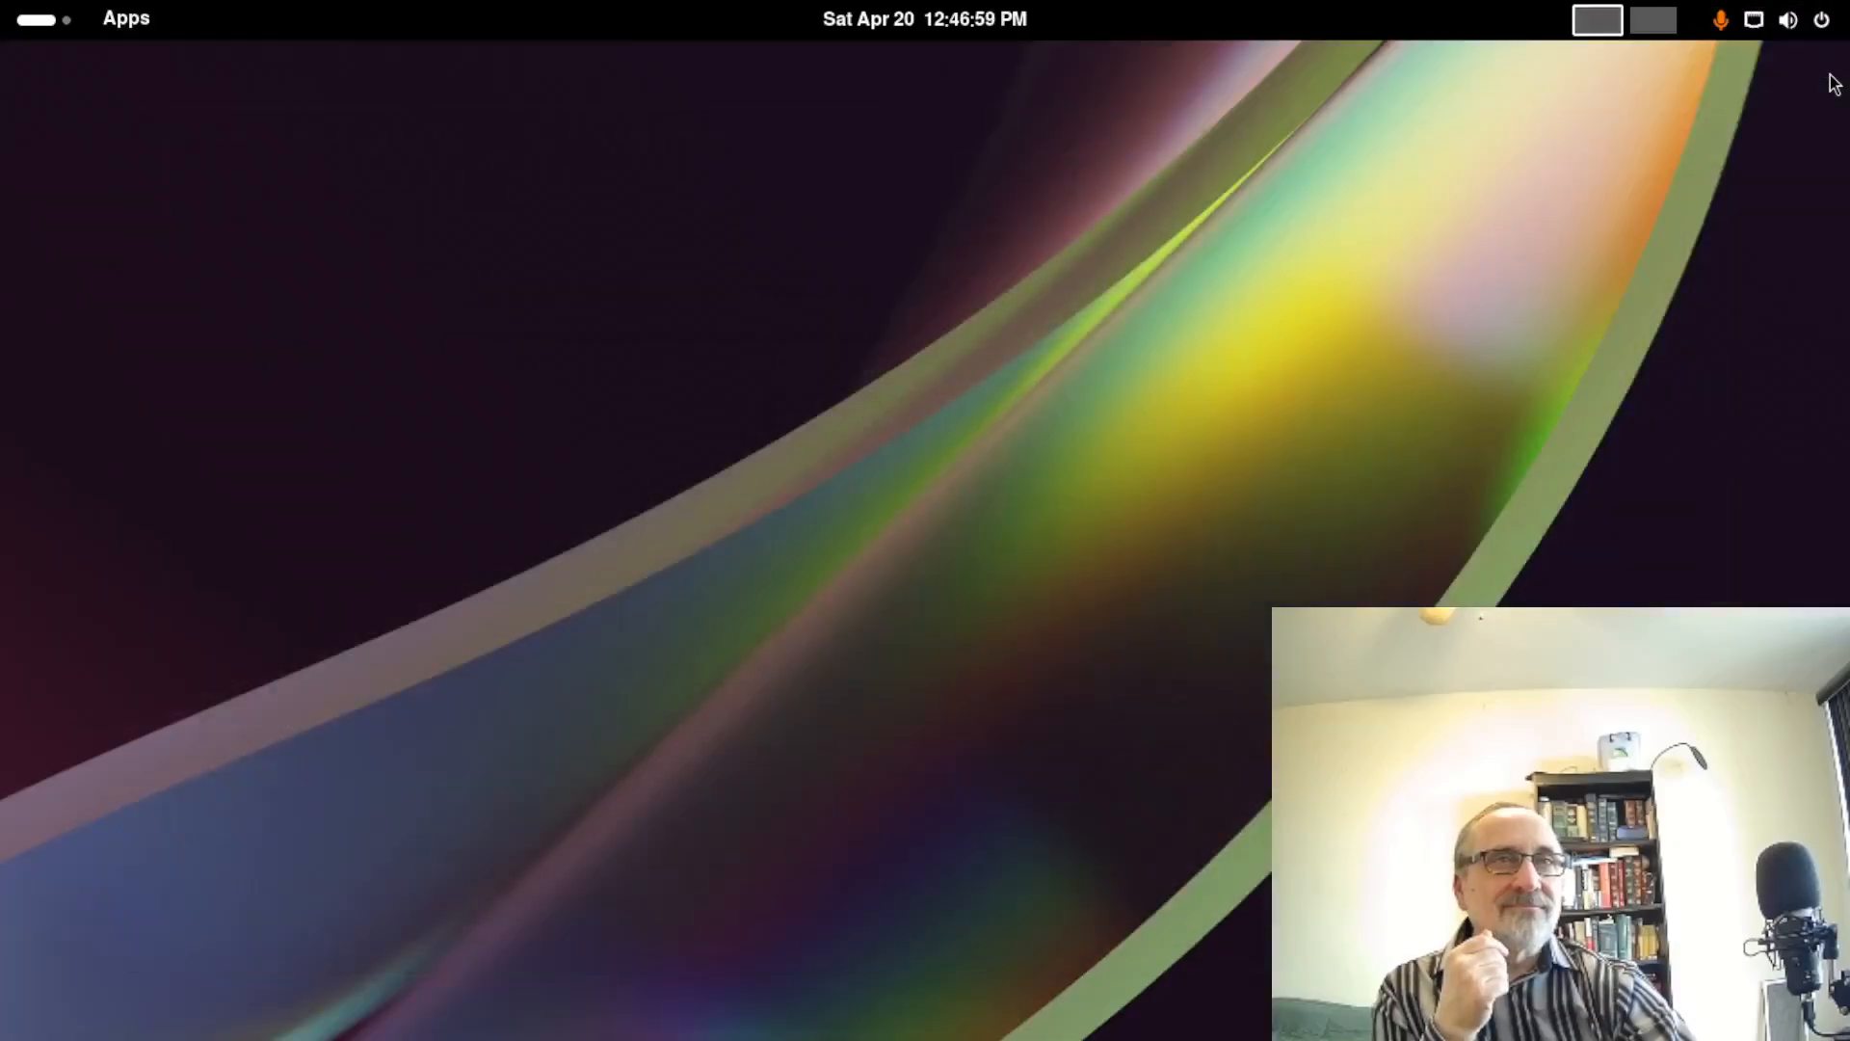
# Show the full application grid to locate Settings, and return to the desktop
pyautogui.click(21, 20)
pyautogui.click(1341, 968)
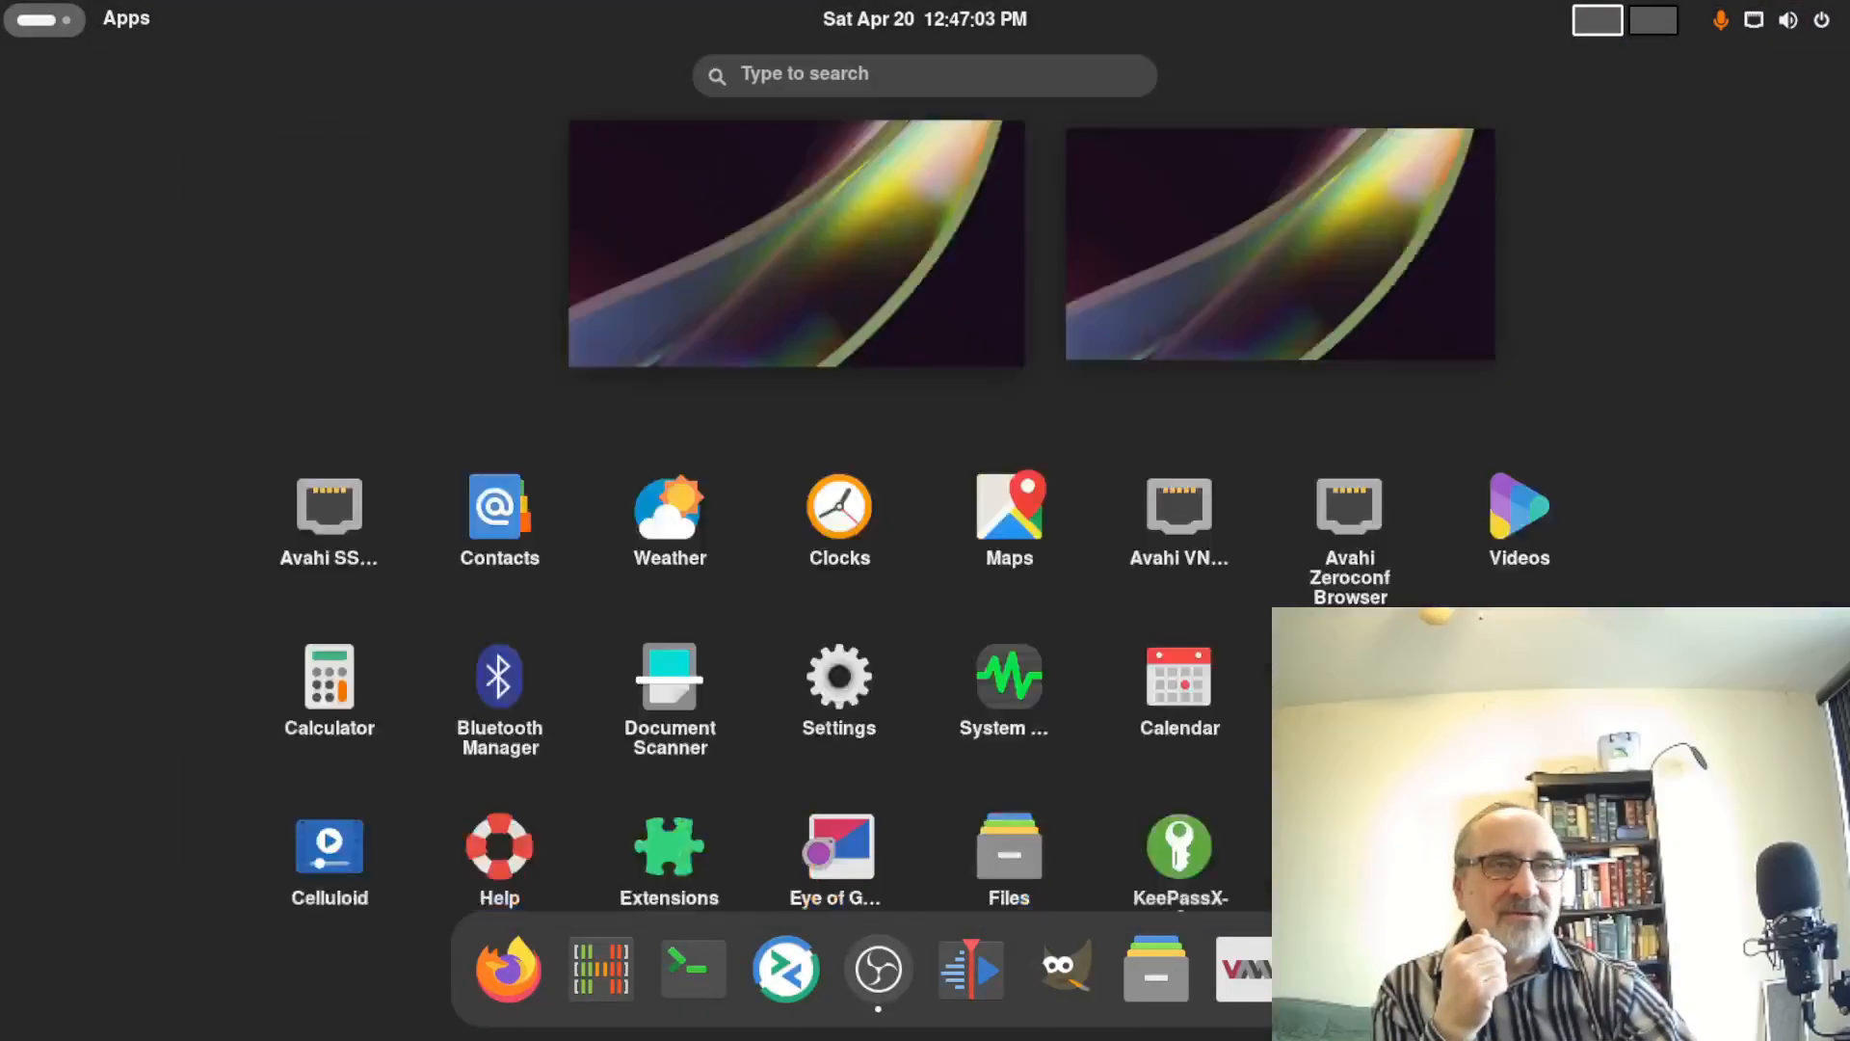
pyautogui.click(838, 564)
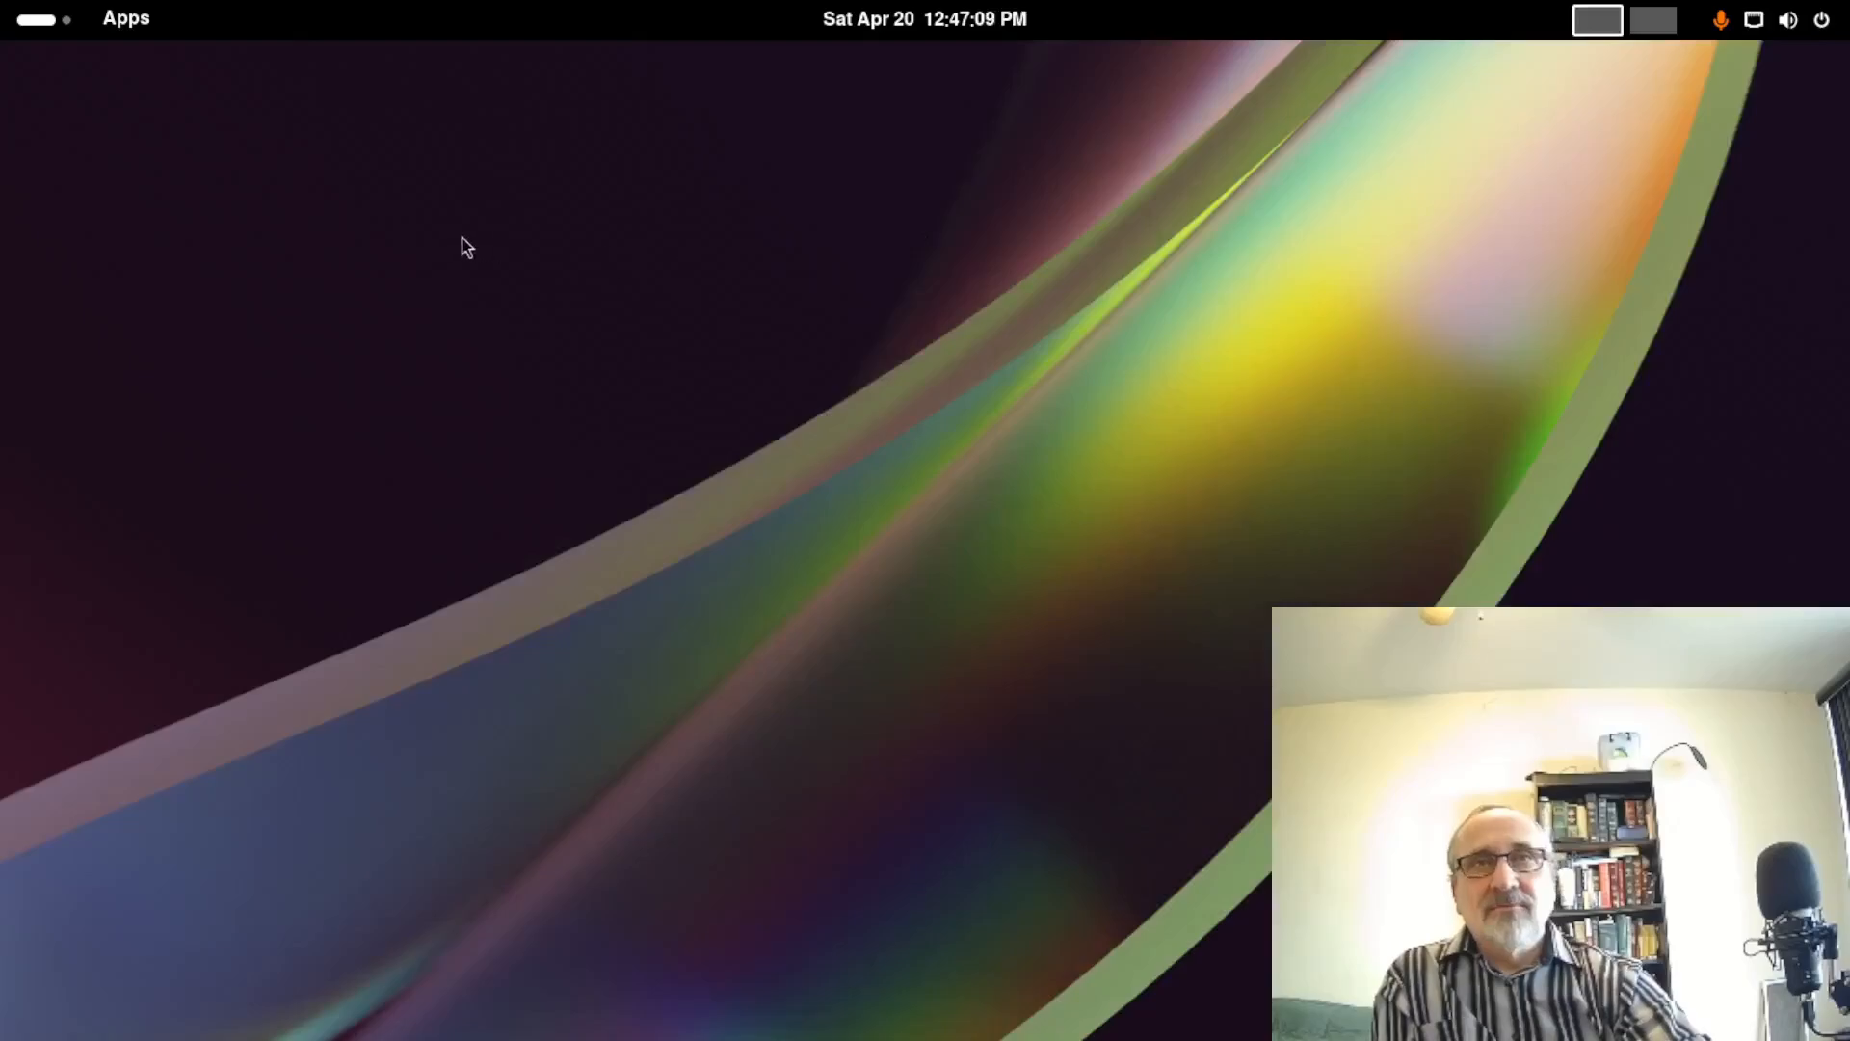
# Open the Remote Desktop page of the System settings and enable both Desktop Sharing and Remote Control
pyautogui.rightClick(333, 224)
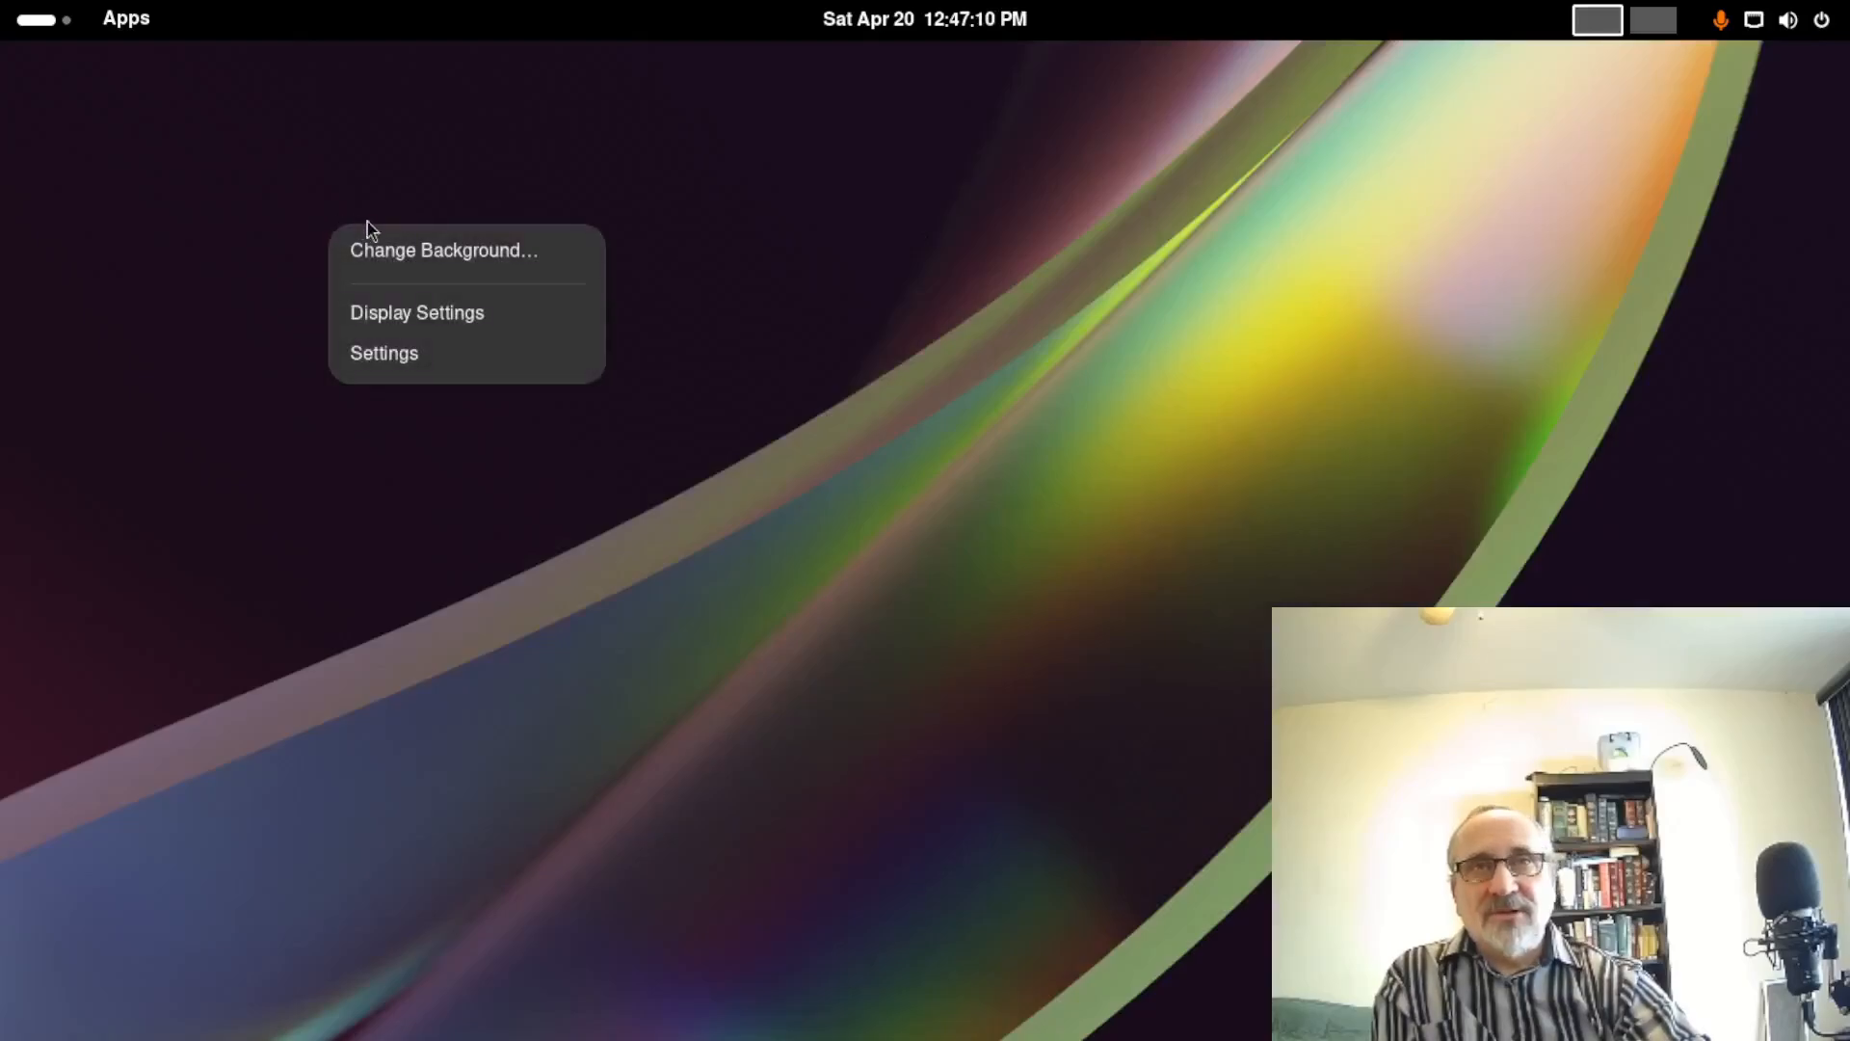
pyautogui.click(399, 359)
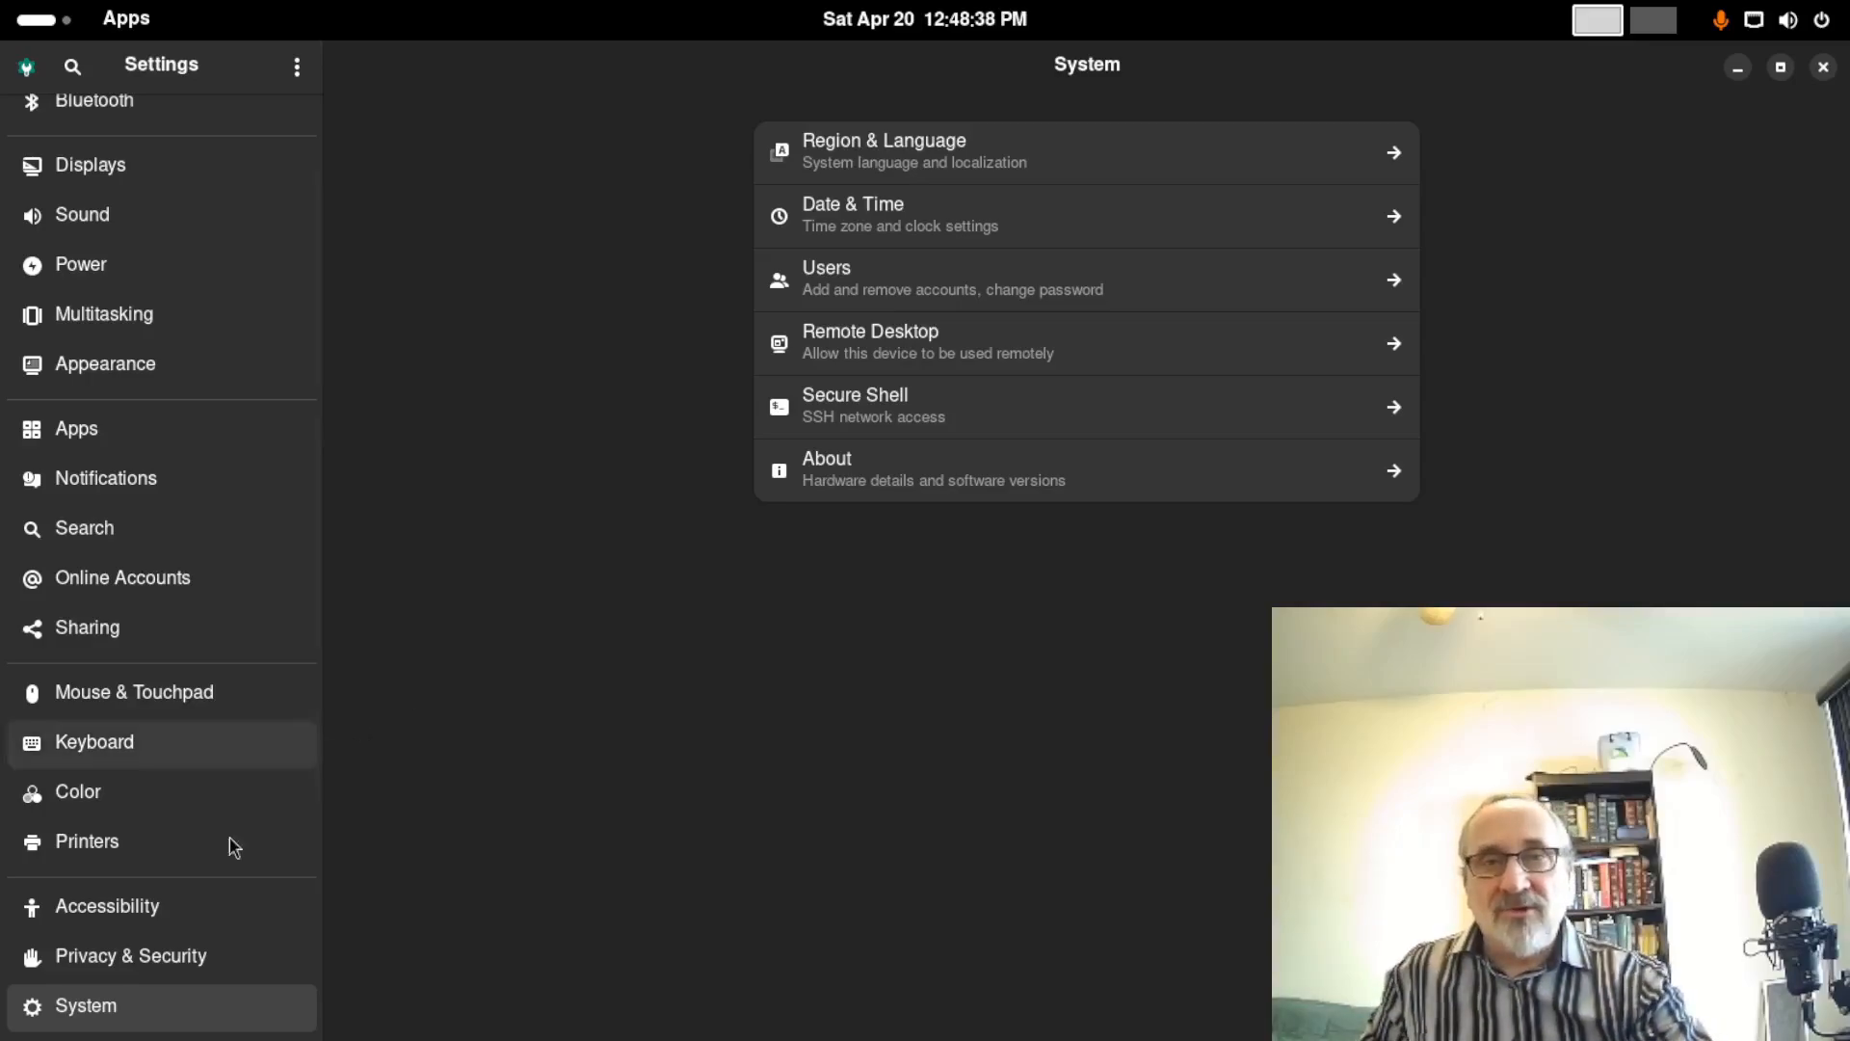
pyautogui.click(906, 341)
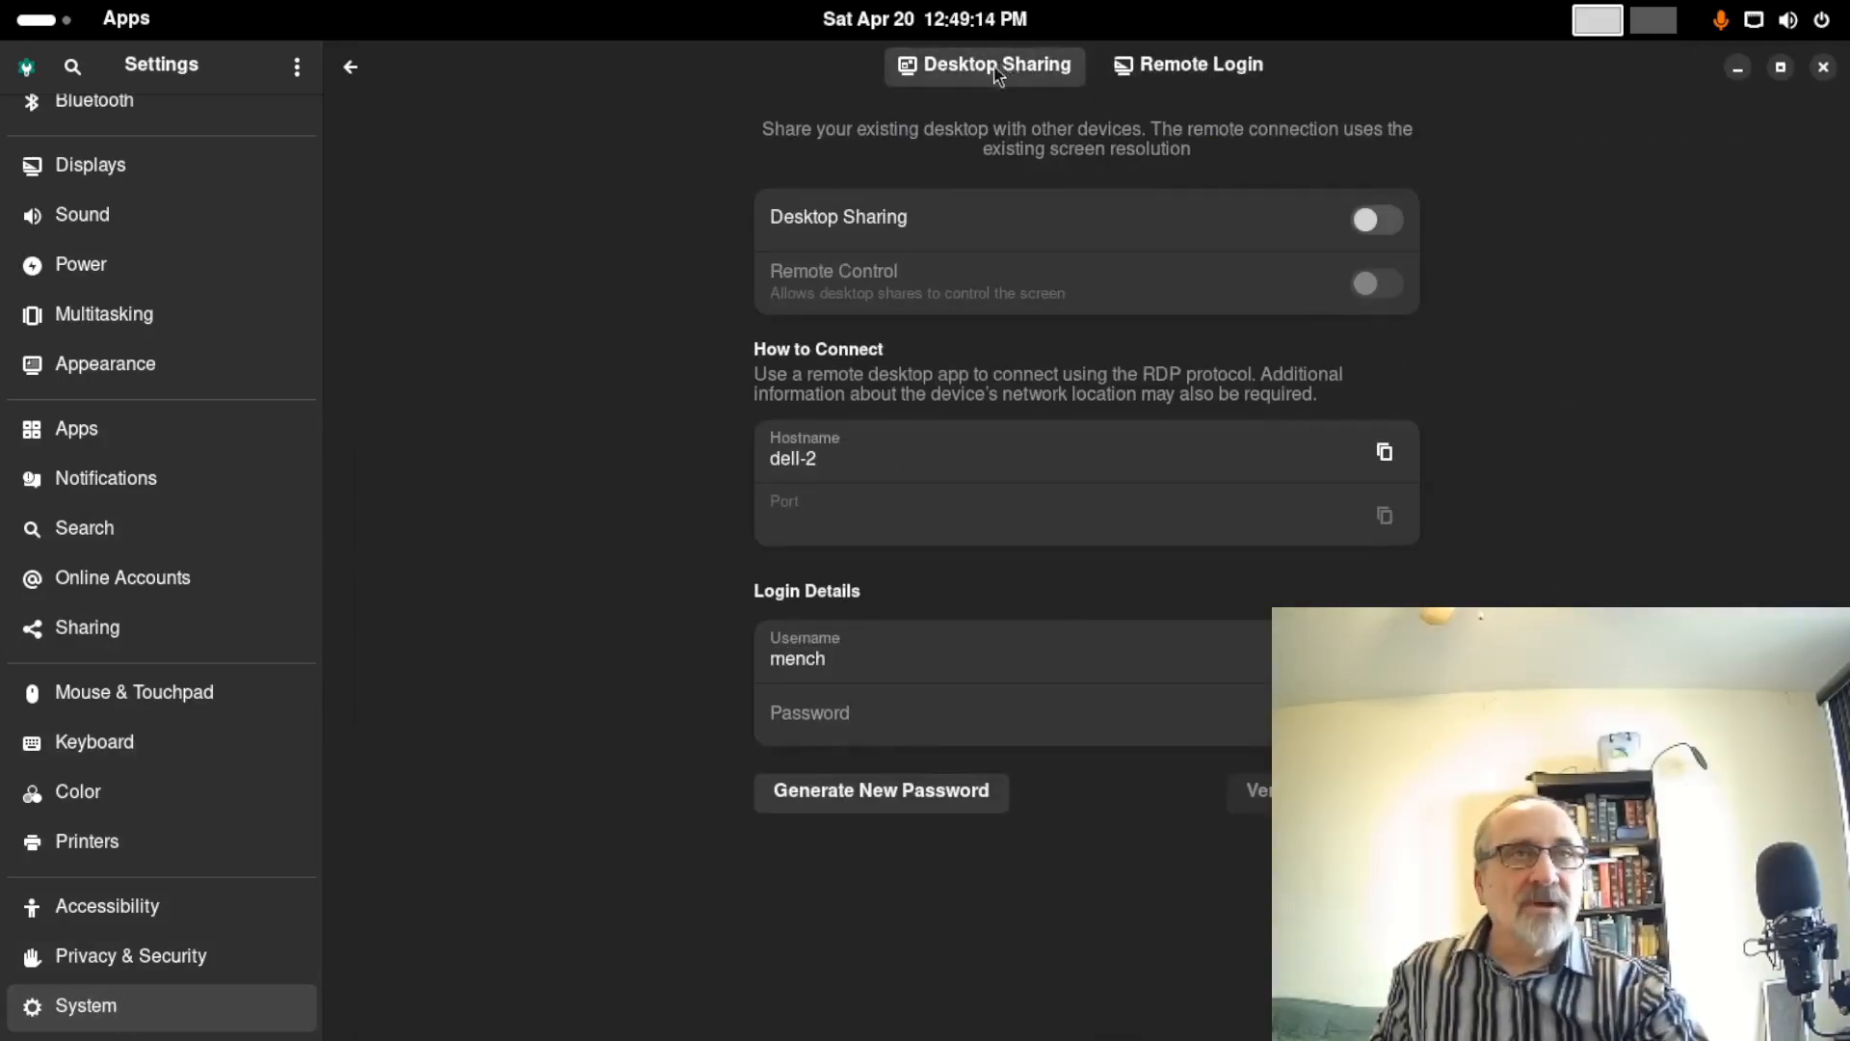
pyautogui.click(1388, 220)
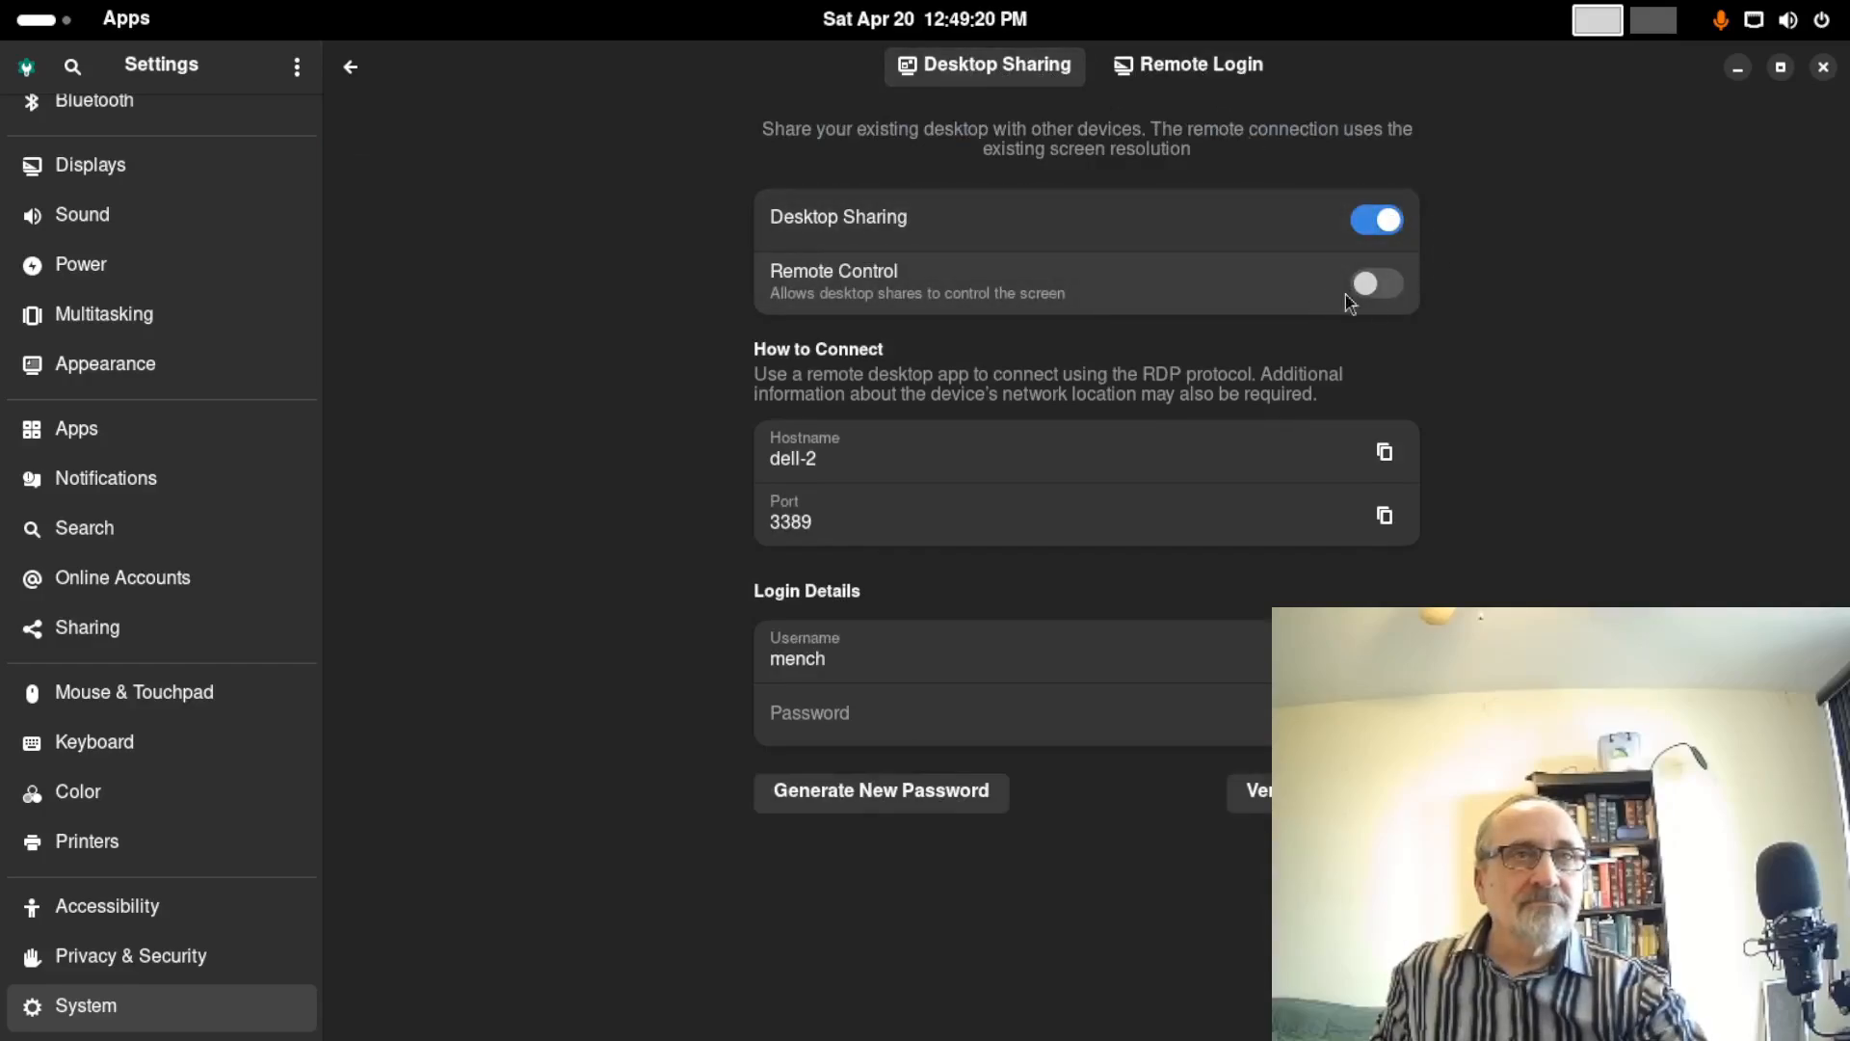
pyautogui.click(1390, 283)
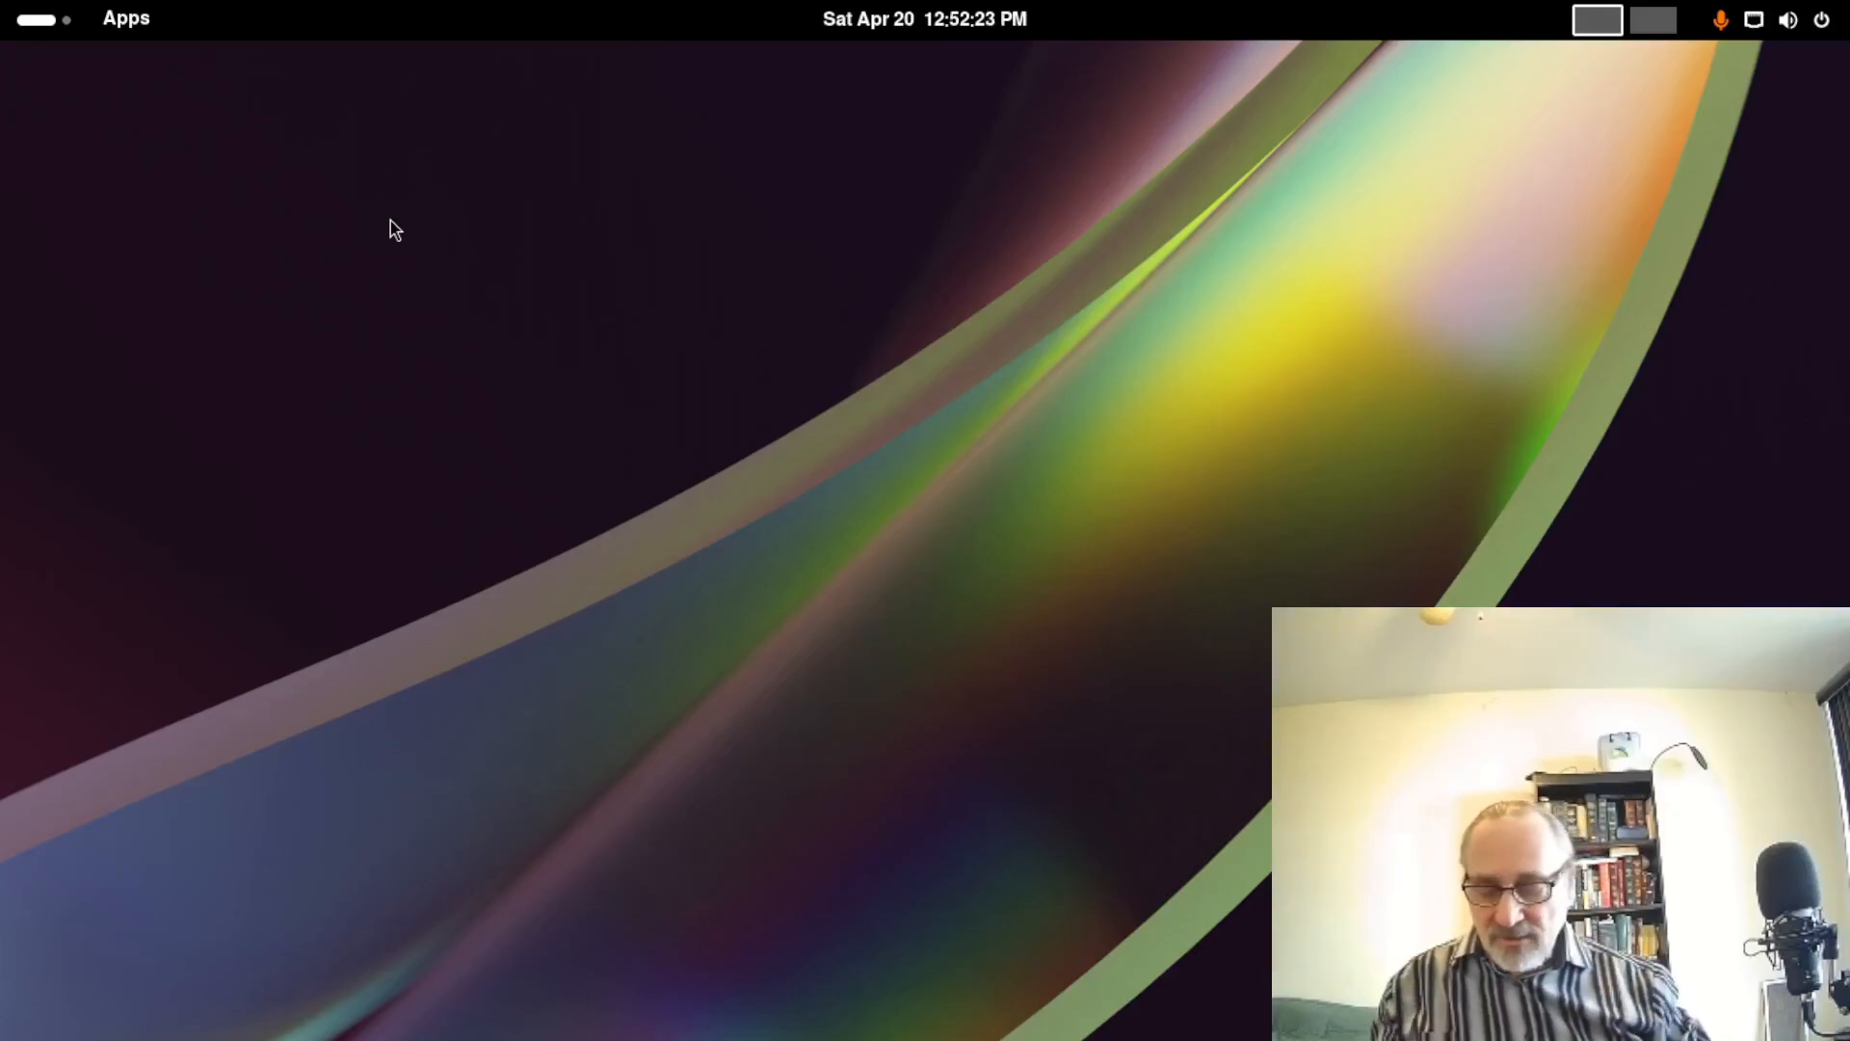
# Open an XTerm terminal, maximize its window, and enlarge its text
pyautogui.click(126, 18)
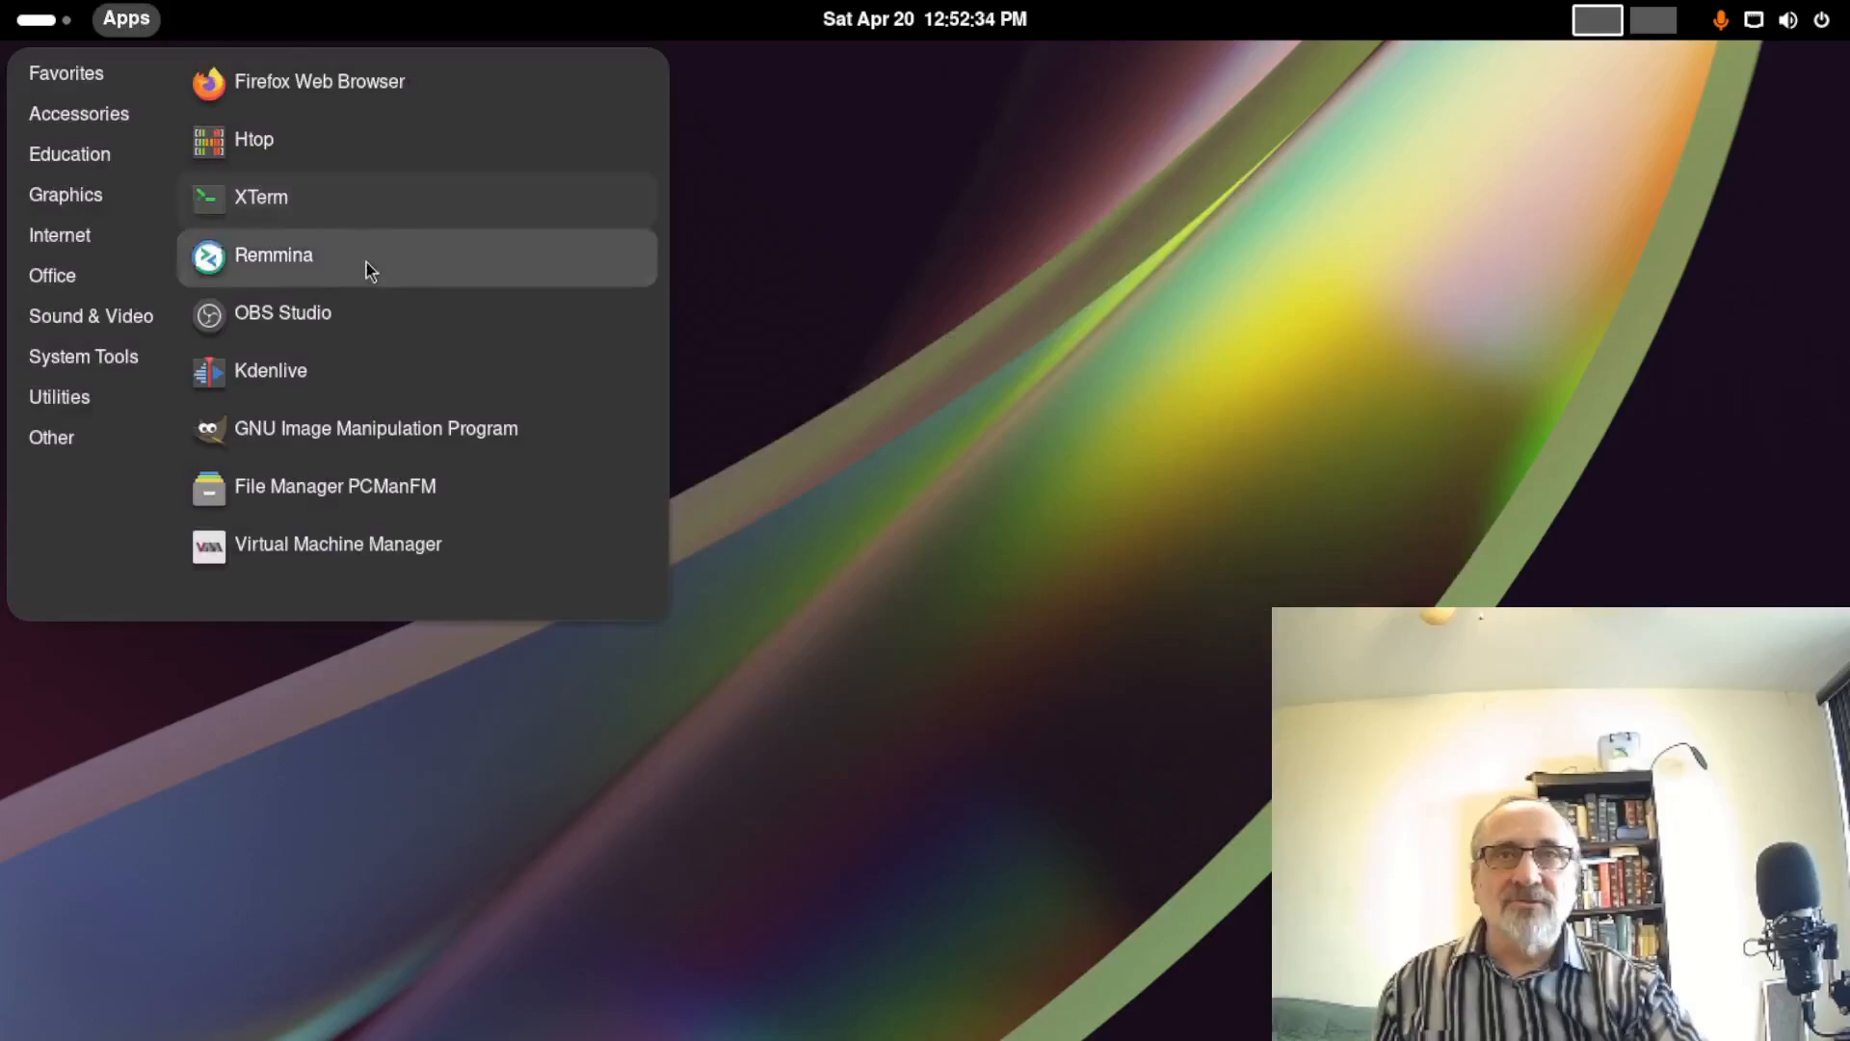
pyautogui.click(339, 205)
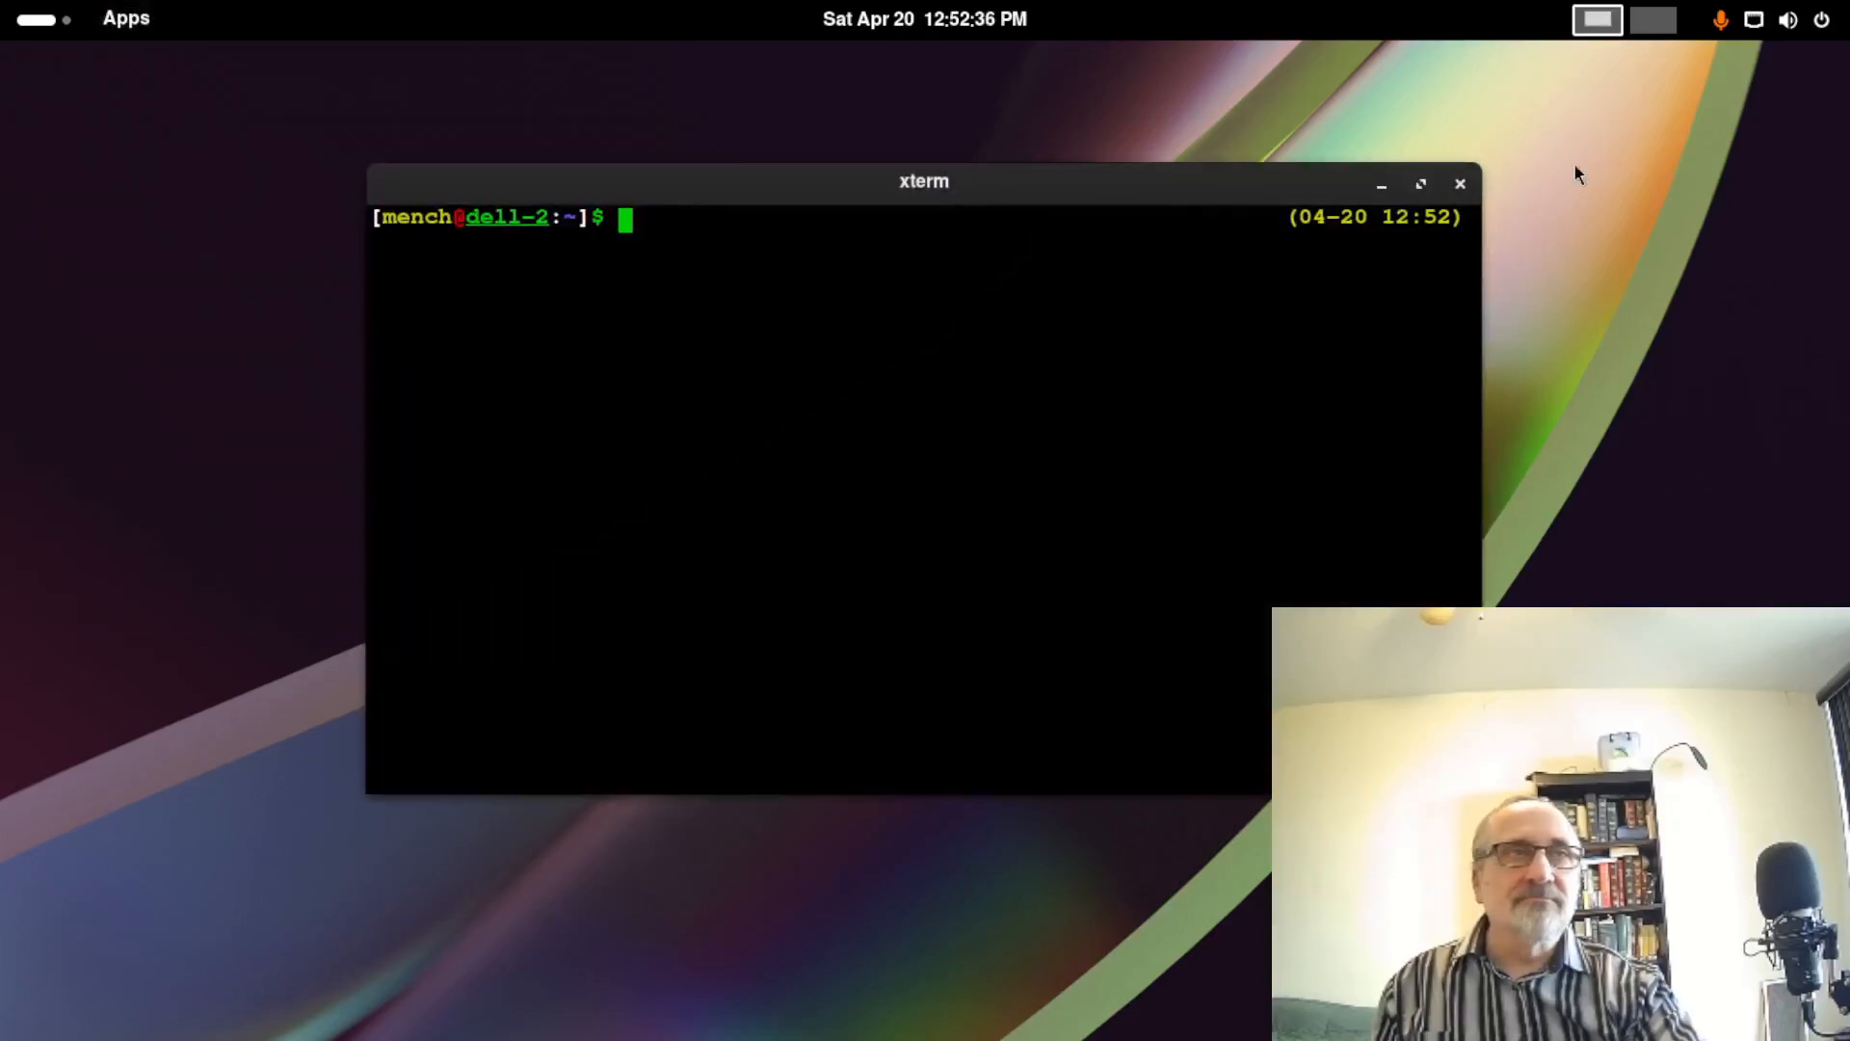
pyautogui.click(1417, 182)
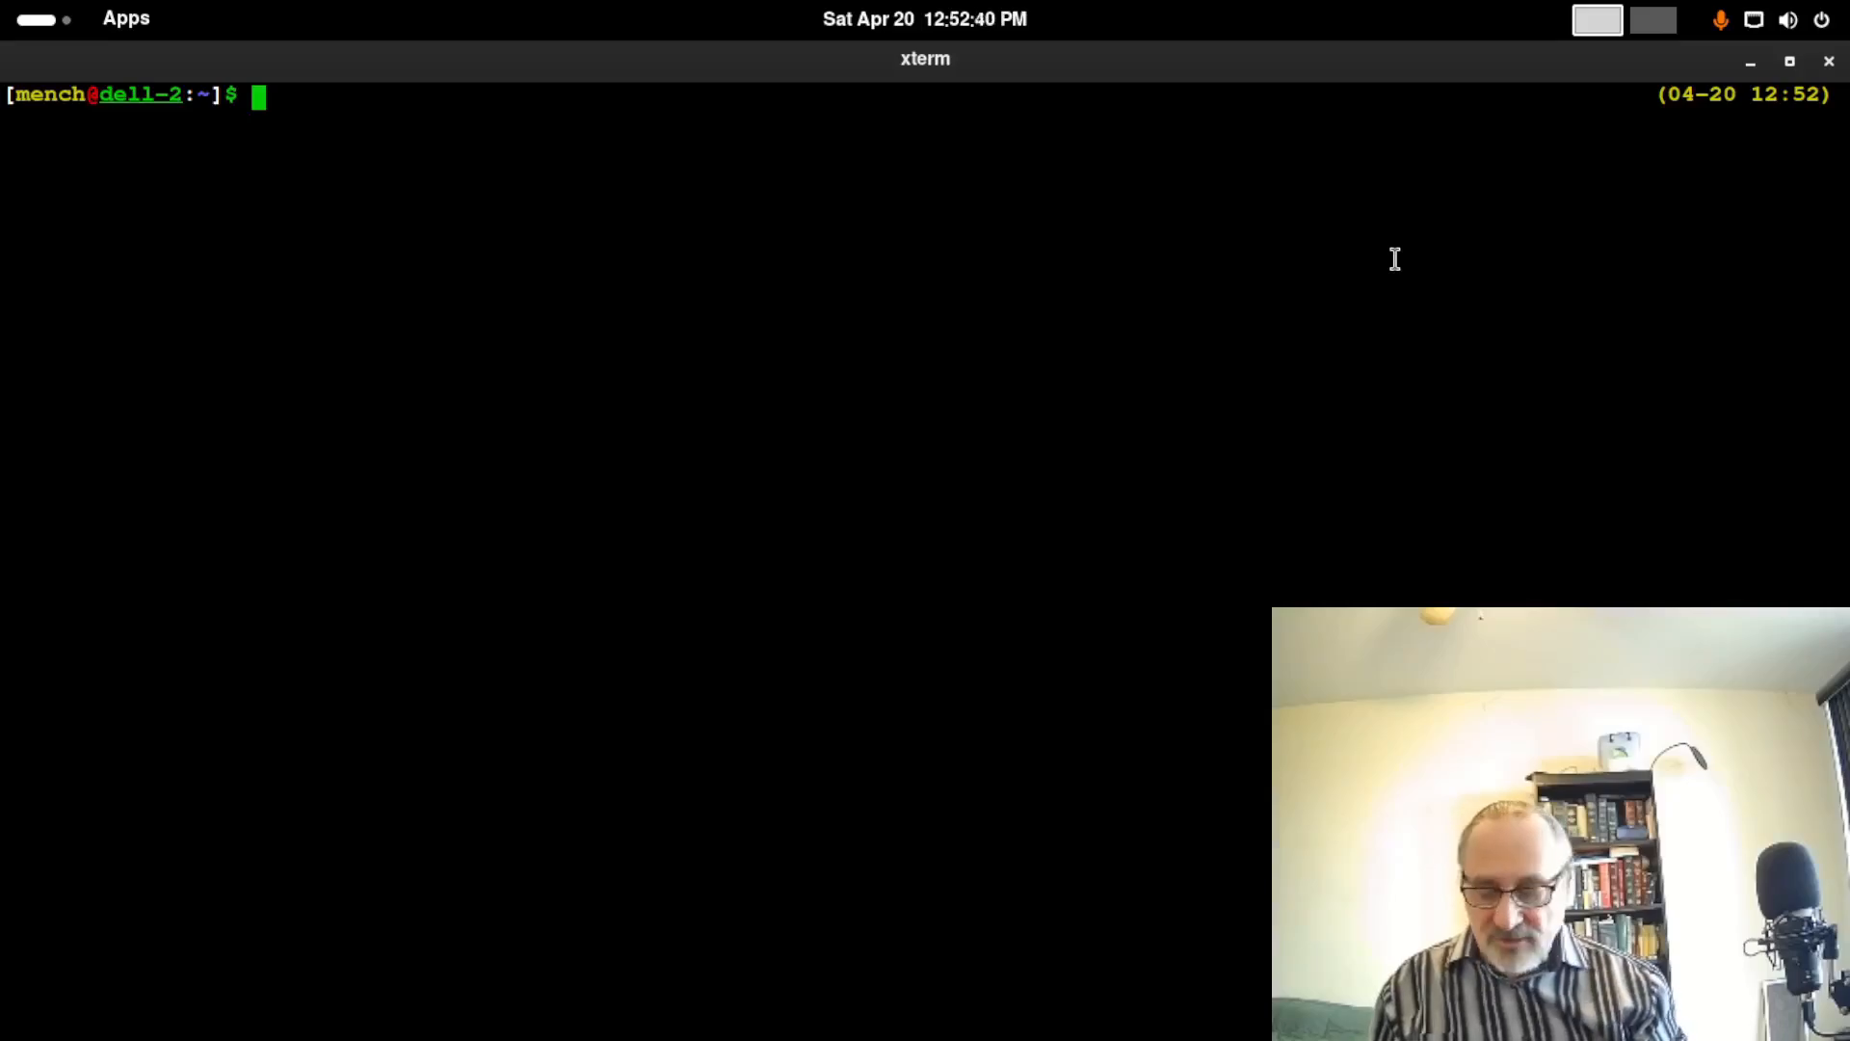
pyautogui.press('shift+KP_Add')
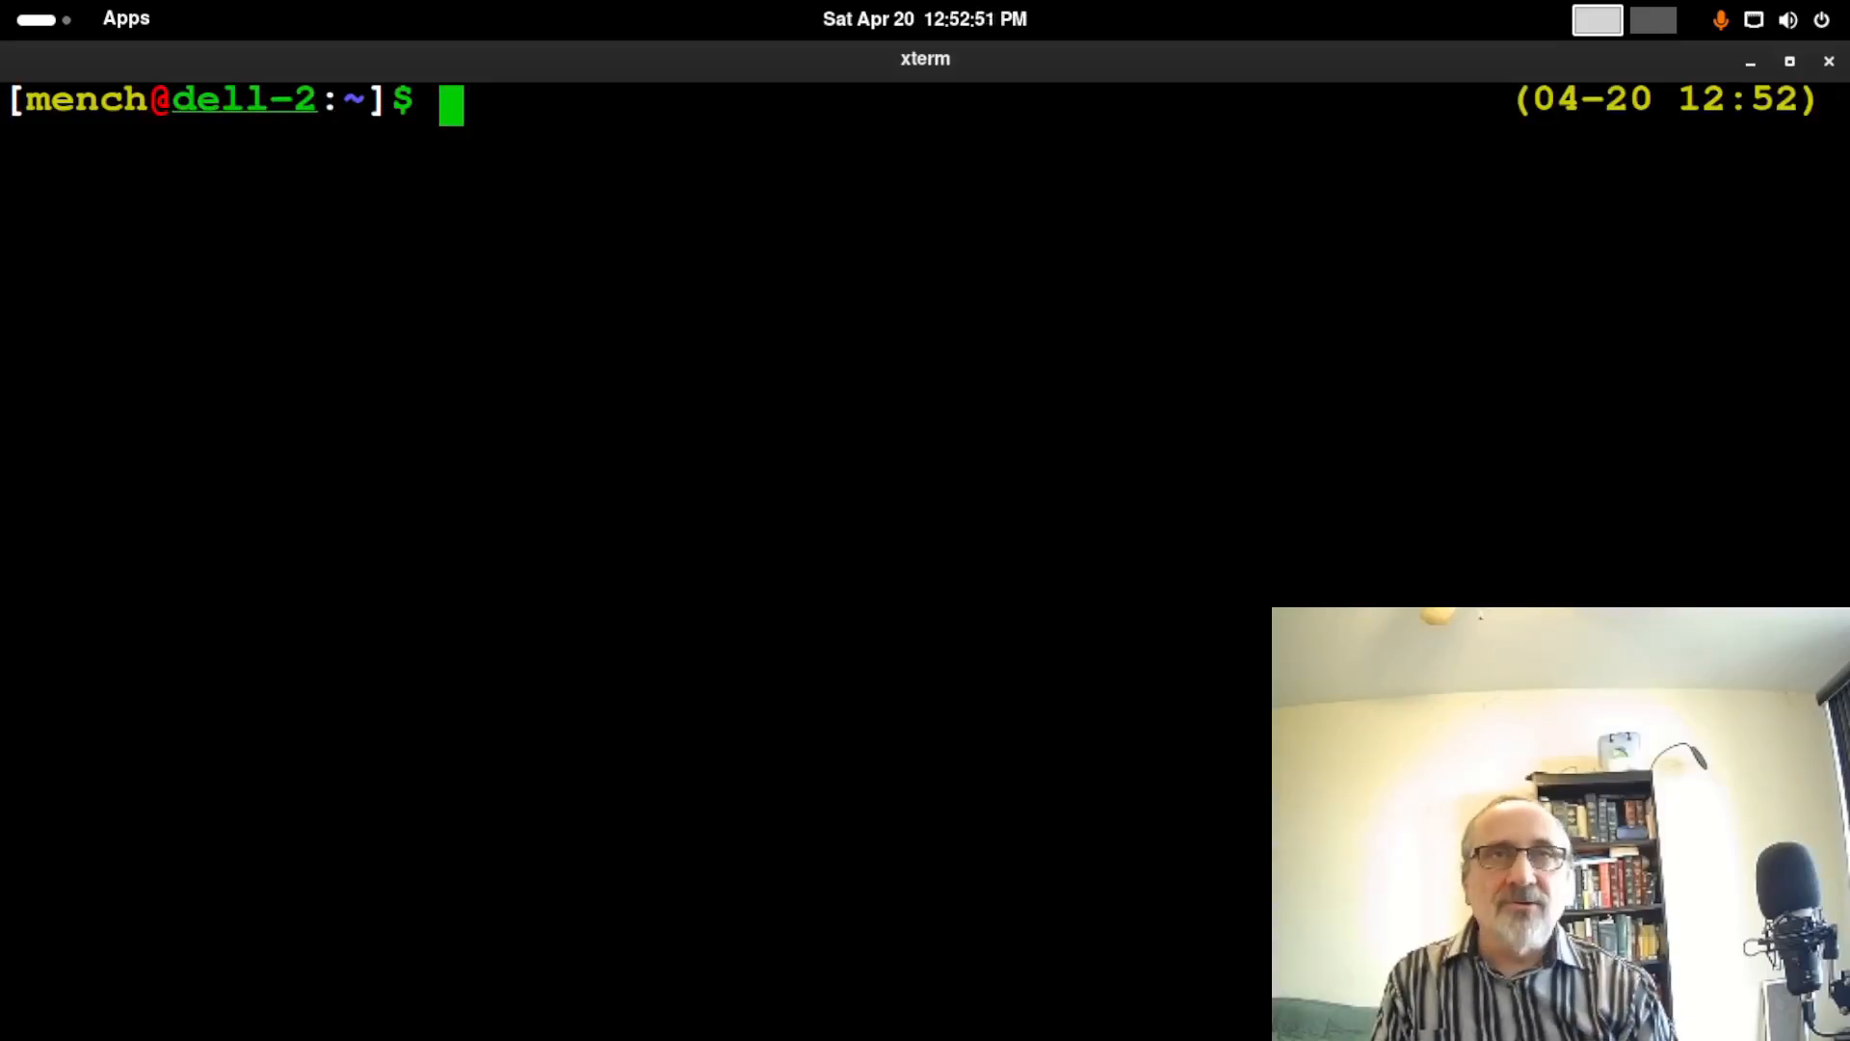
# Check the firewall with "sudo ufw status", entering the account password when asked
pyautogui.write('sudo ')
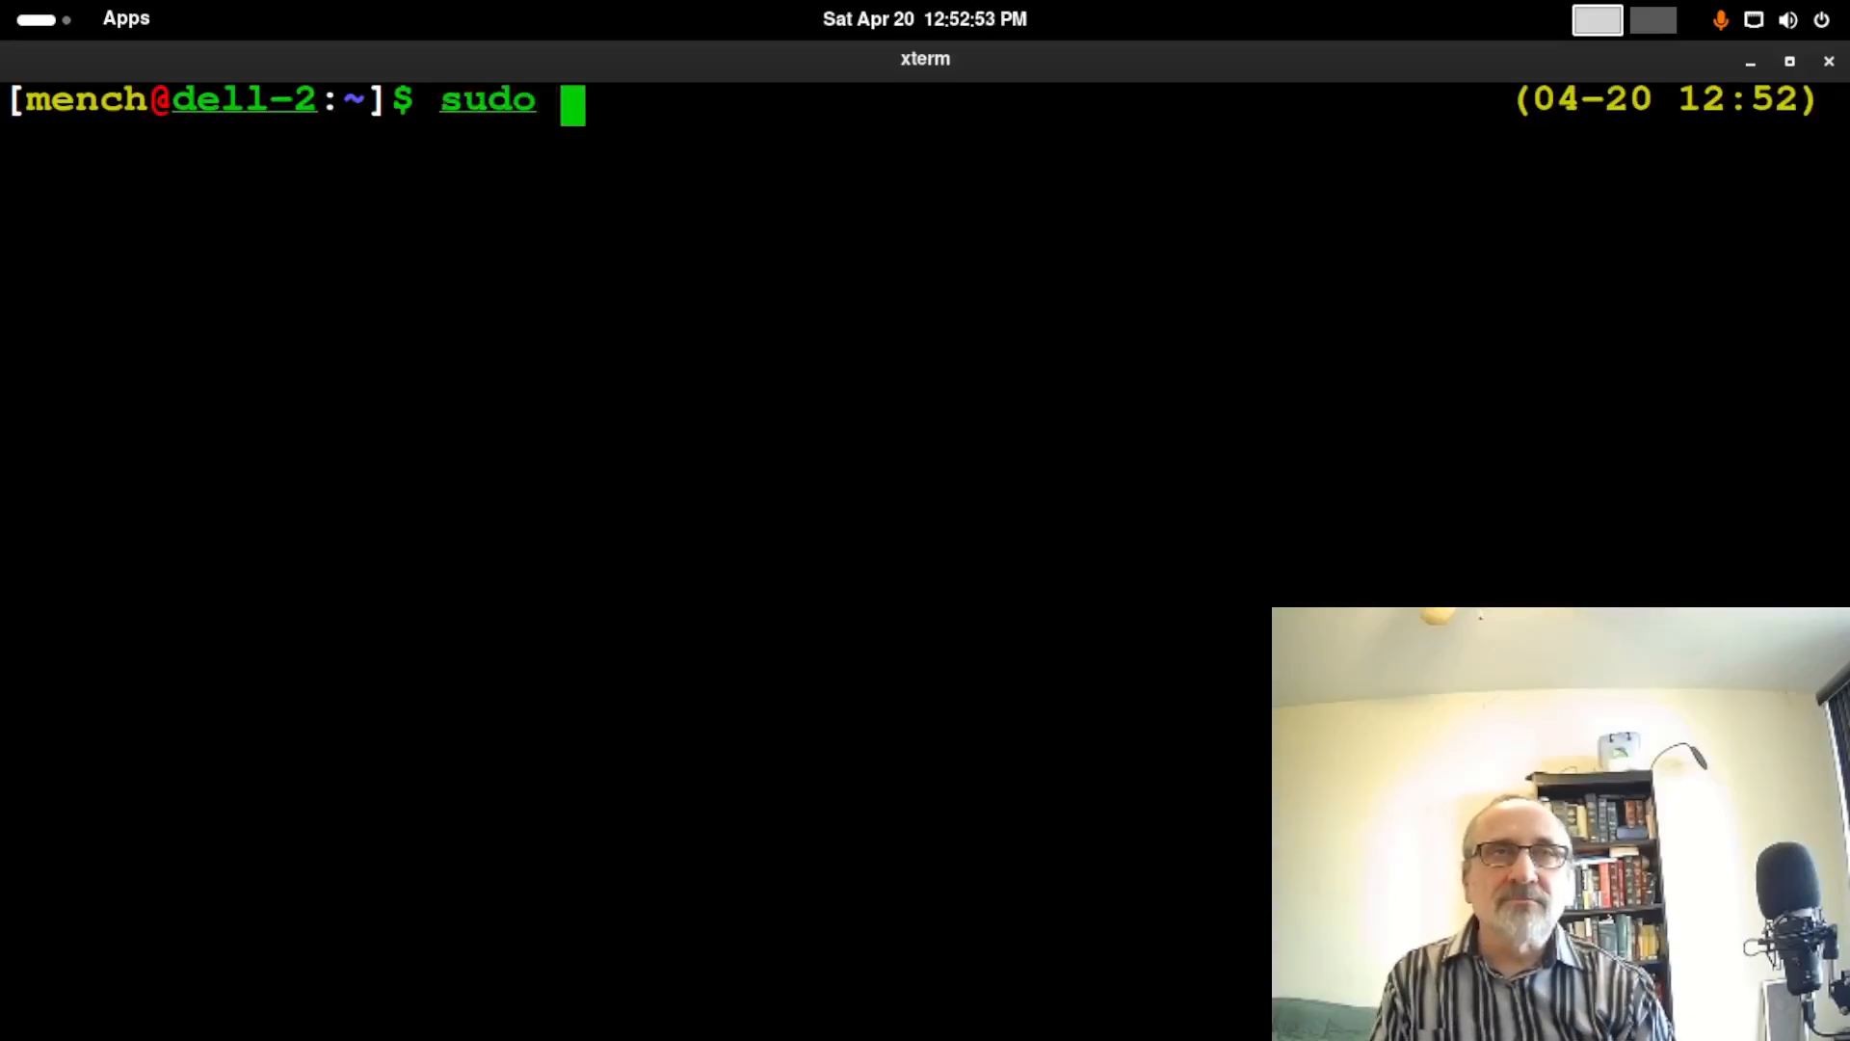
pyautogui.write('ufw status')
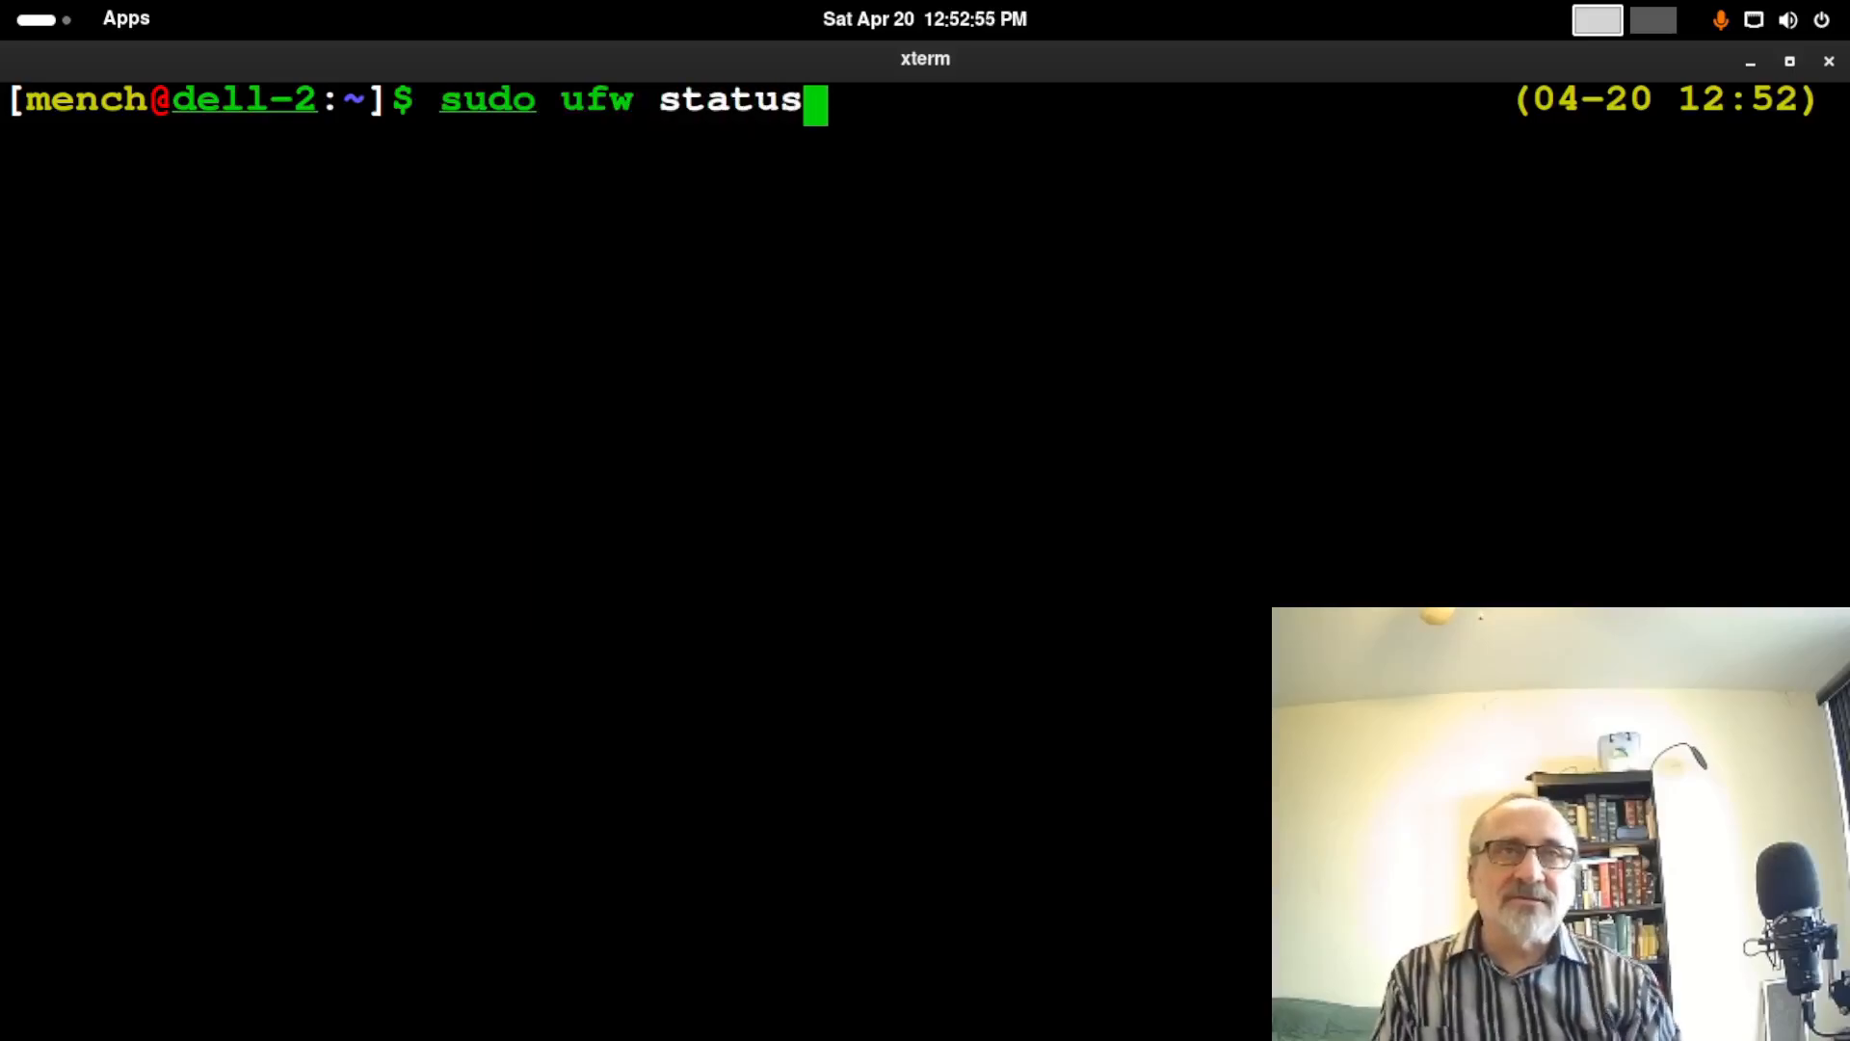
pyautogui.press('Return')
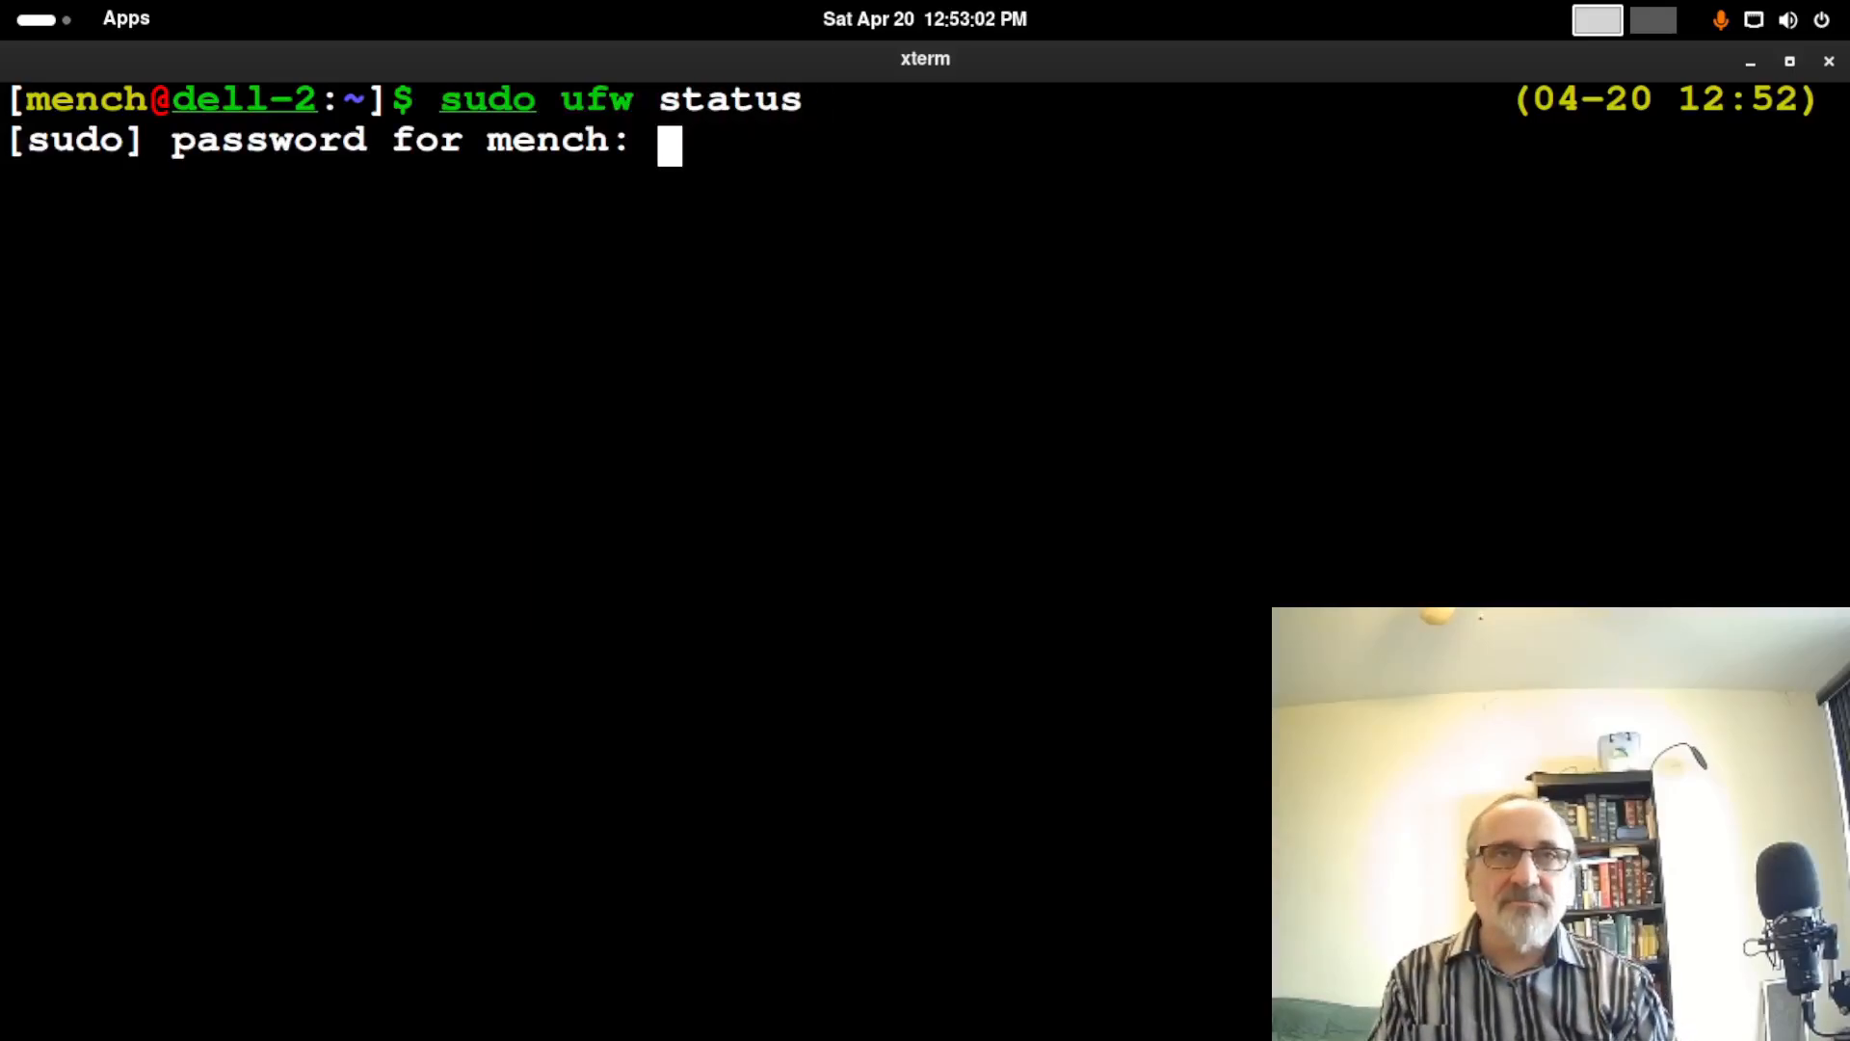
pyautogui.press('Return')
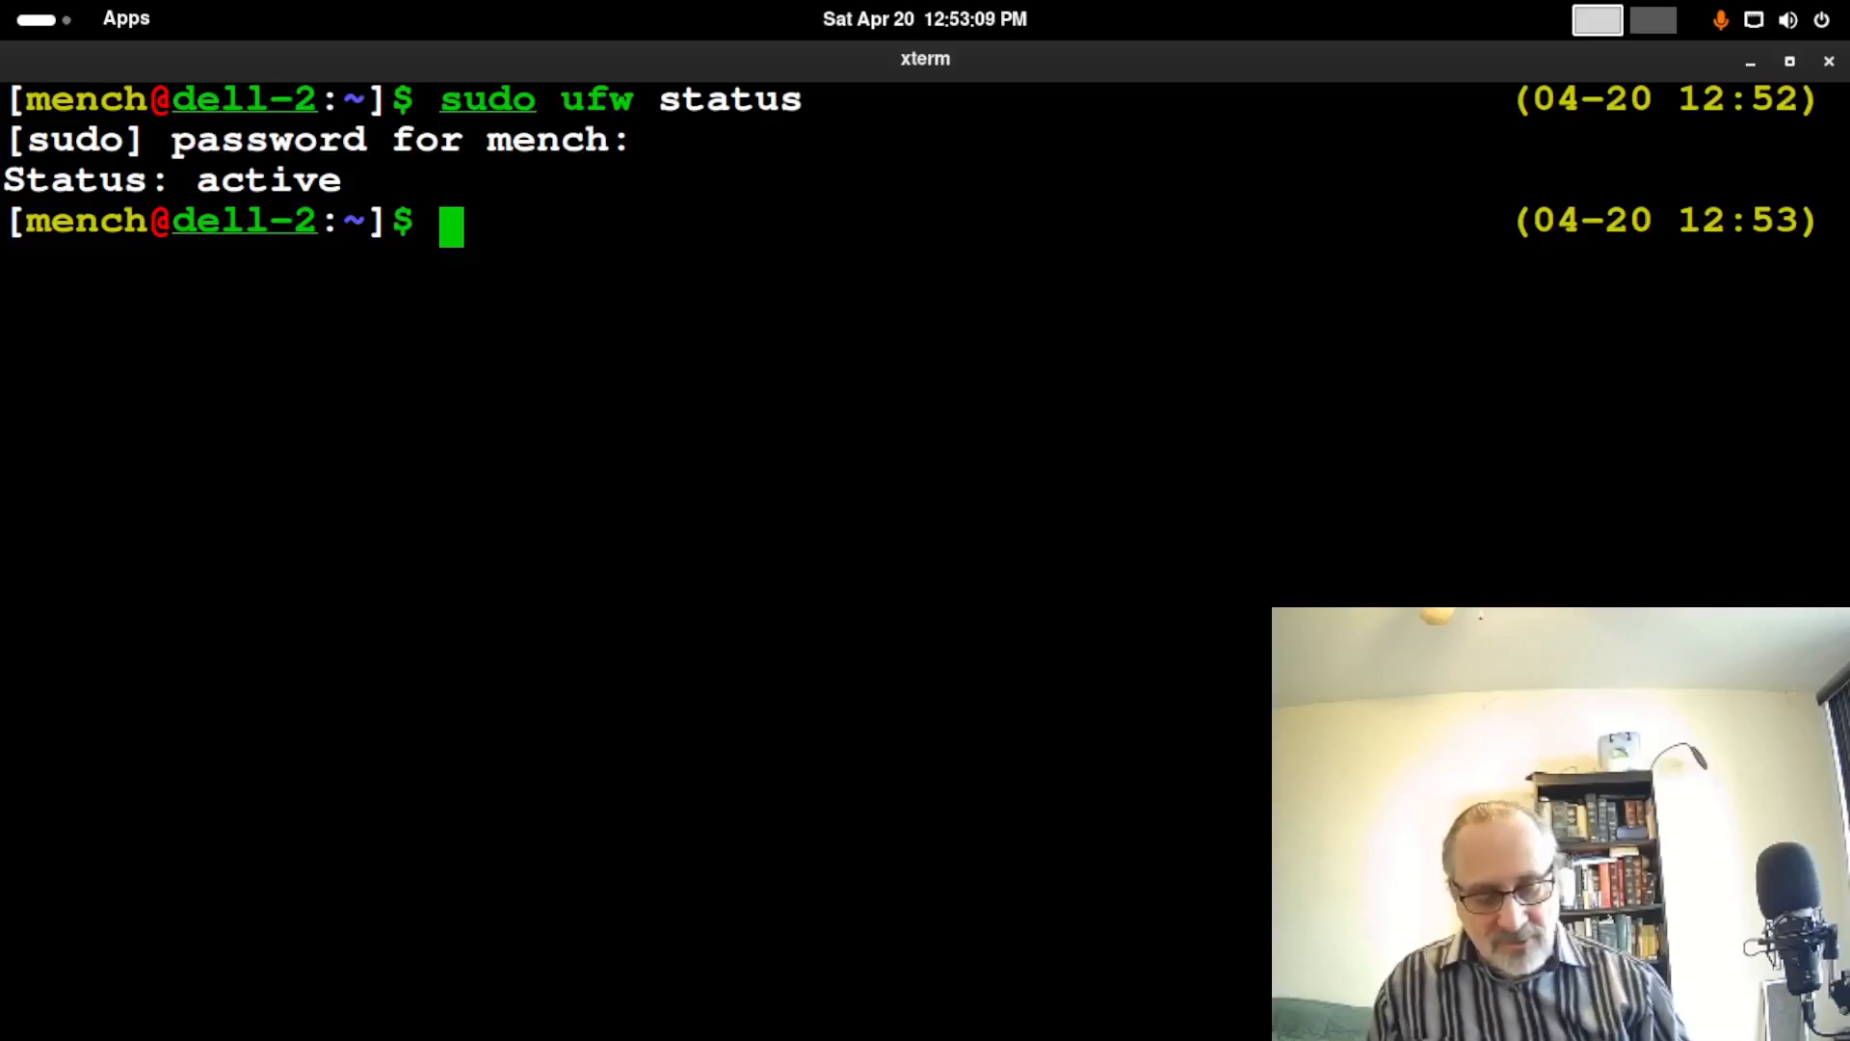
# Run "sudo ufw status verbose" to view the firewall's logging and default policies
pyautogui.press('Up')
pyautogui.write('ver')
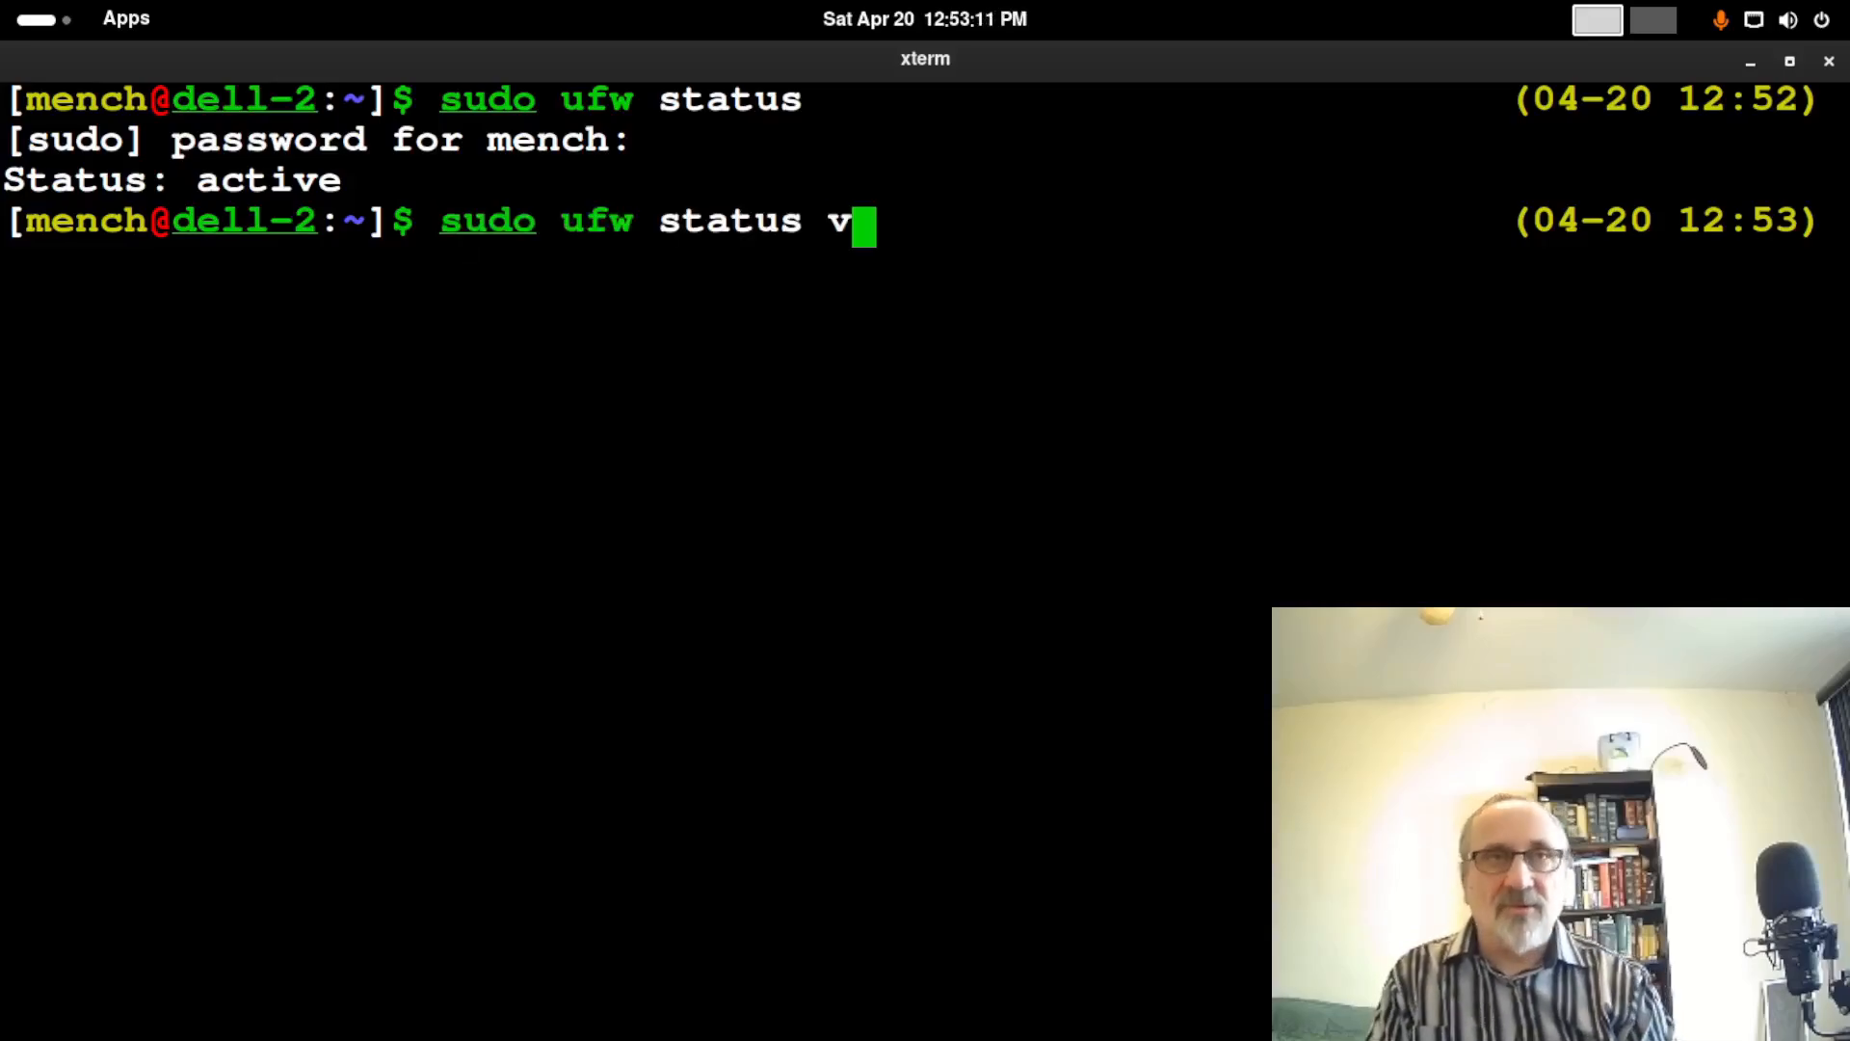
pyautogui.write('bose')
pyautogui.press('Return')
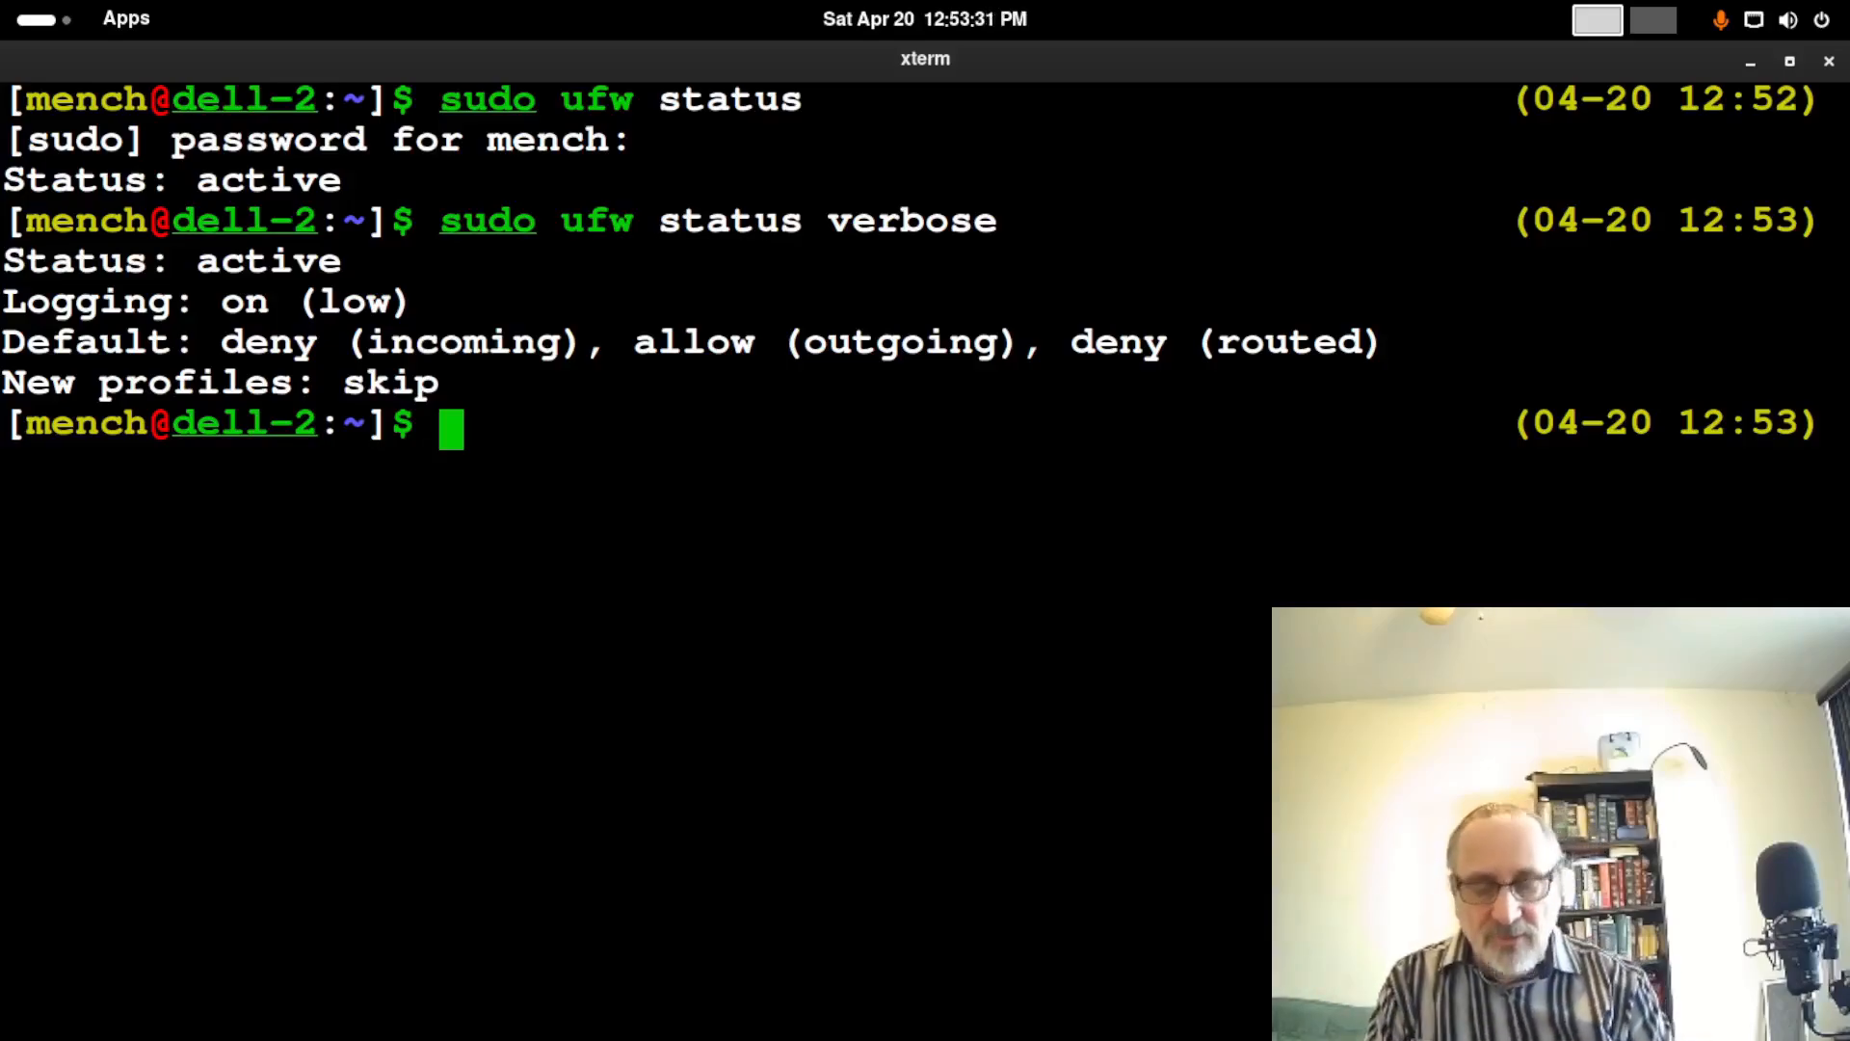
# Add a rate-limiting firewall rule for the remote desktop port with "sudo ufw limit 3389"
pyautogui.write('sudo ')
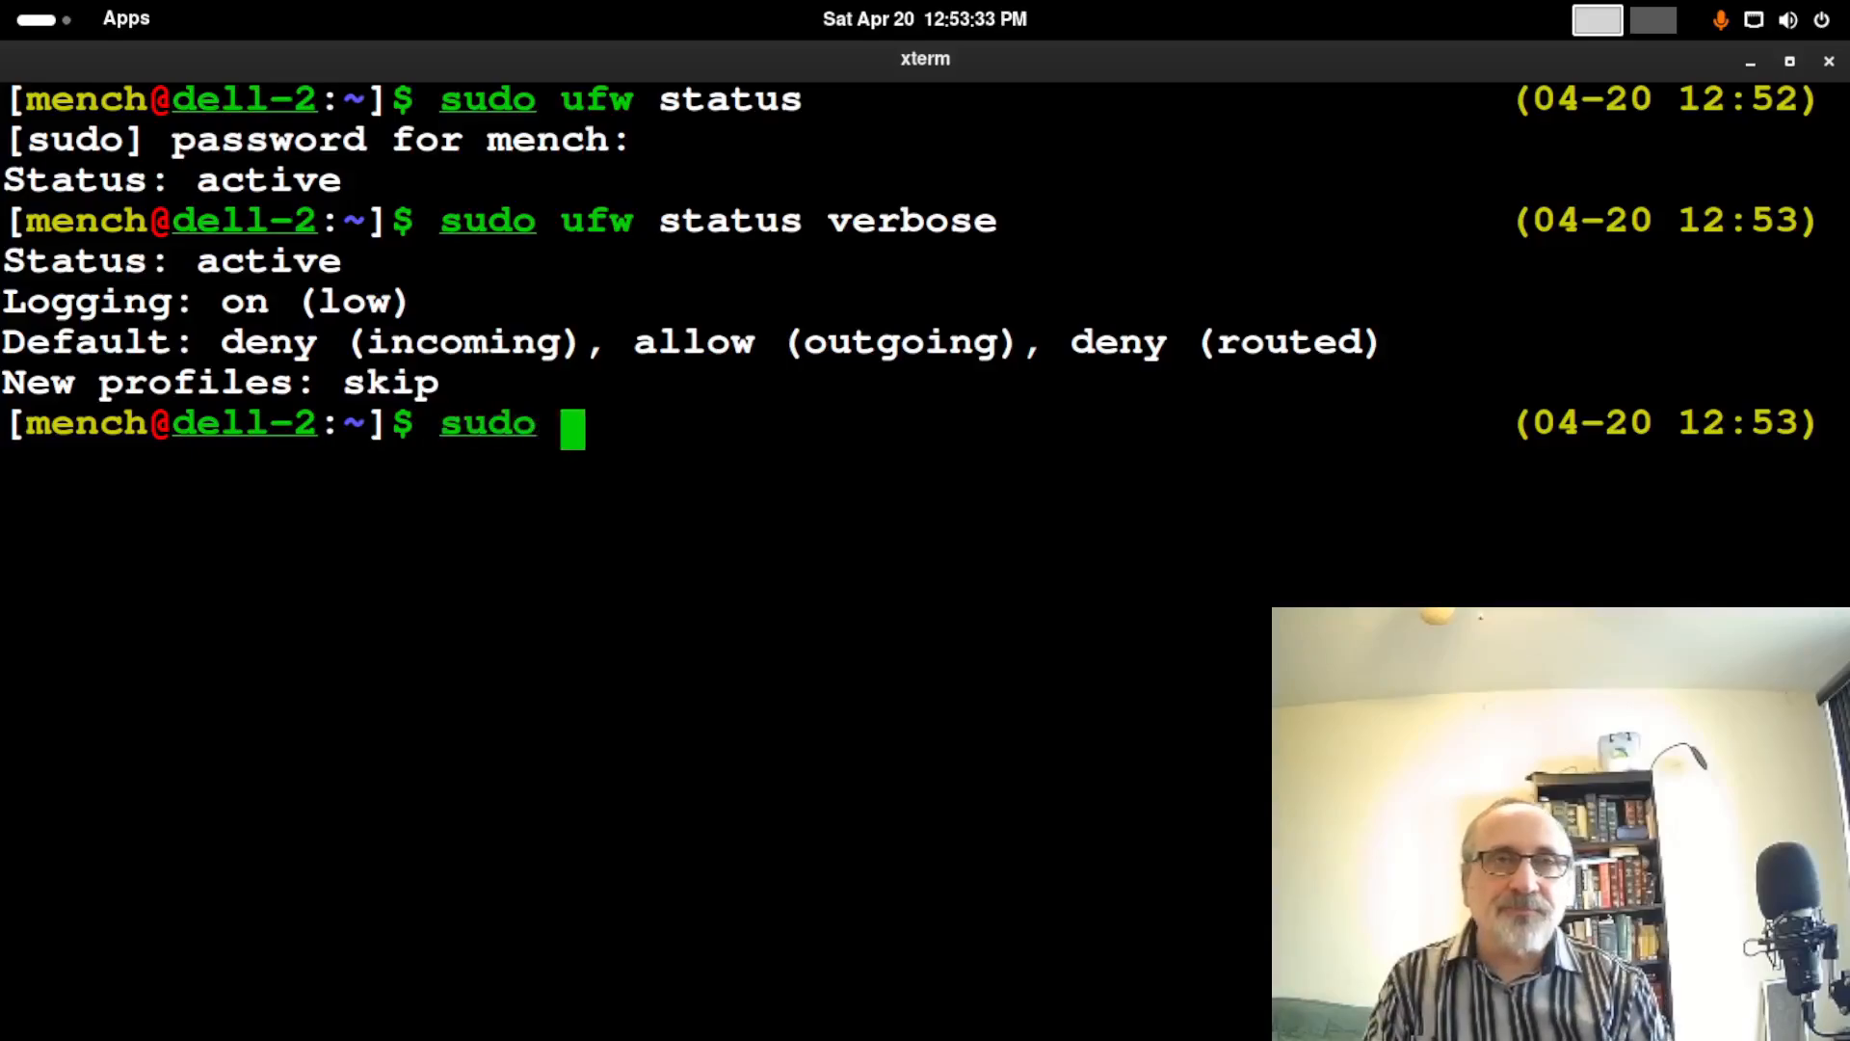
pyautogui.write('ufw')
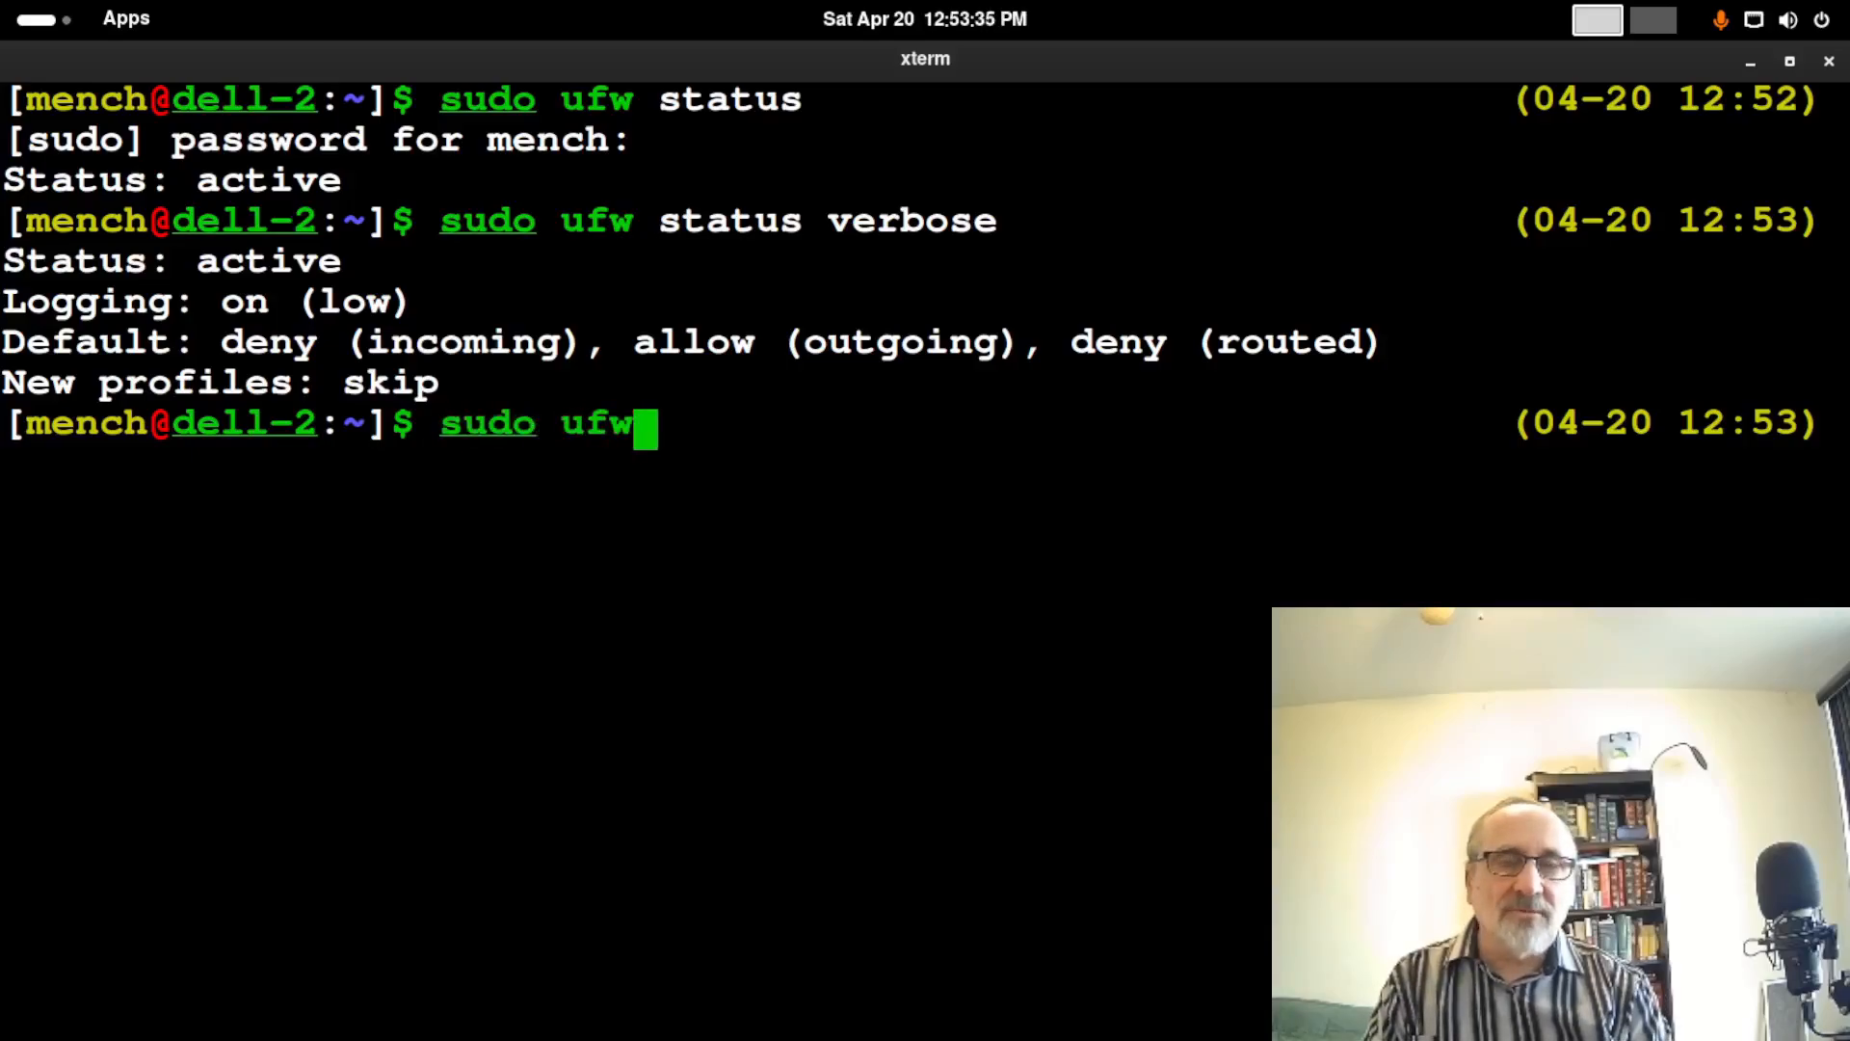
pyautogui.write(' l')
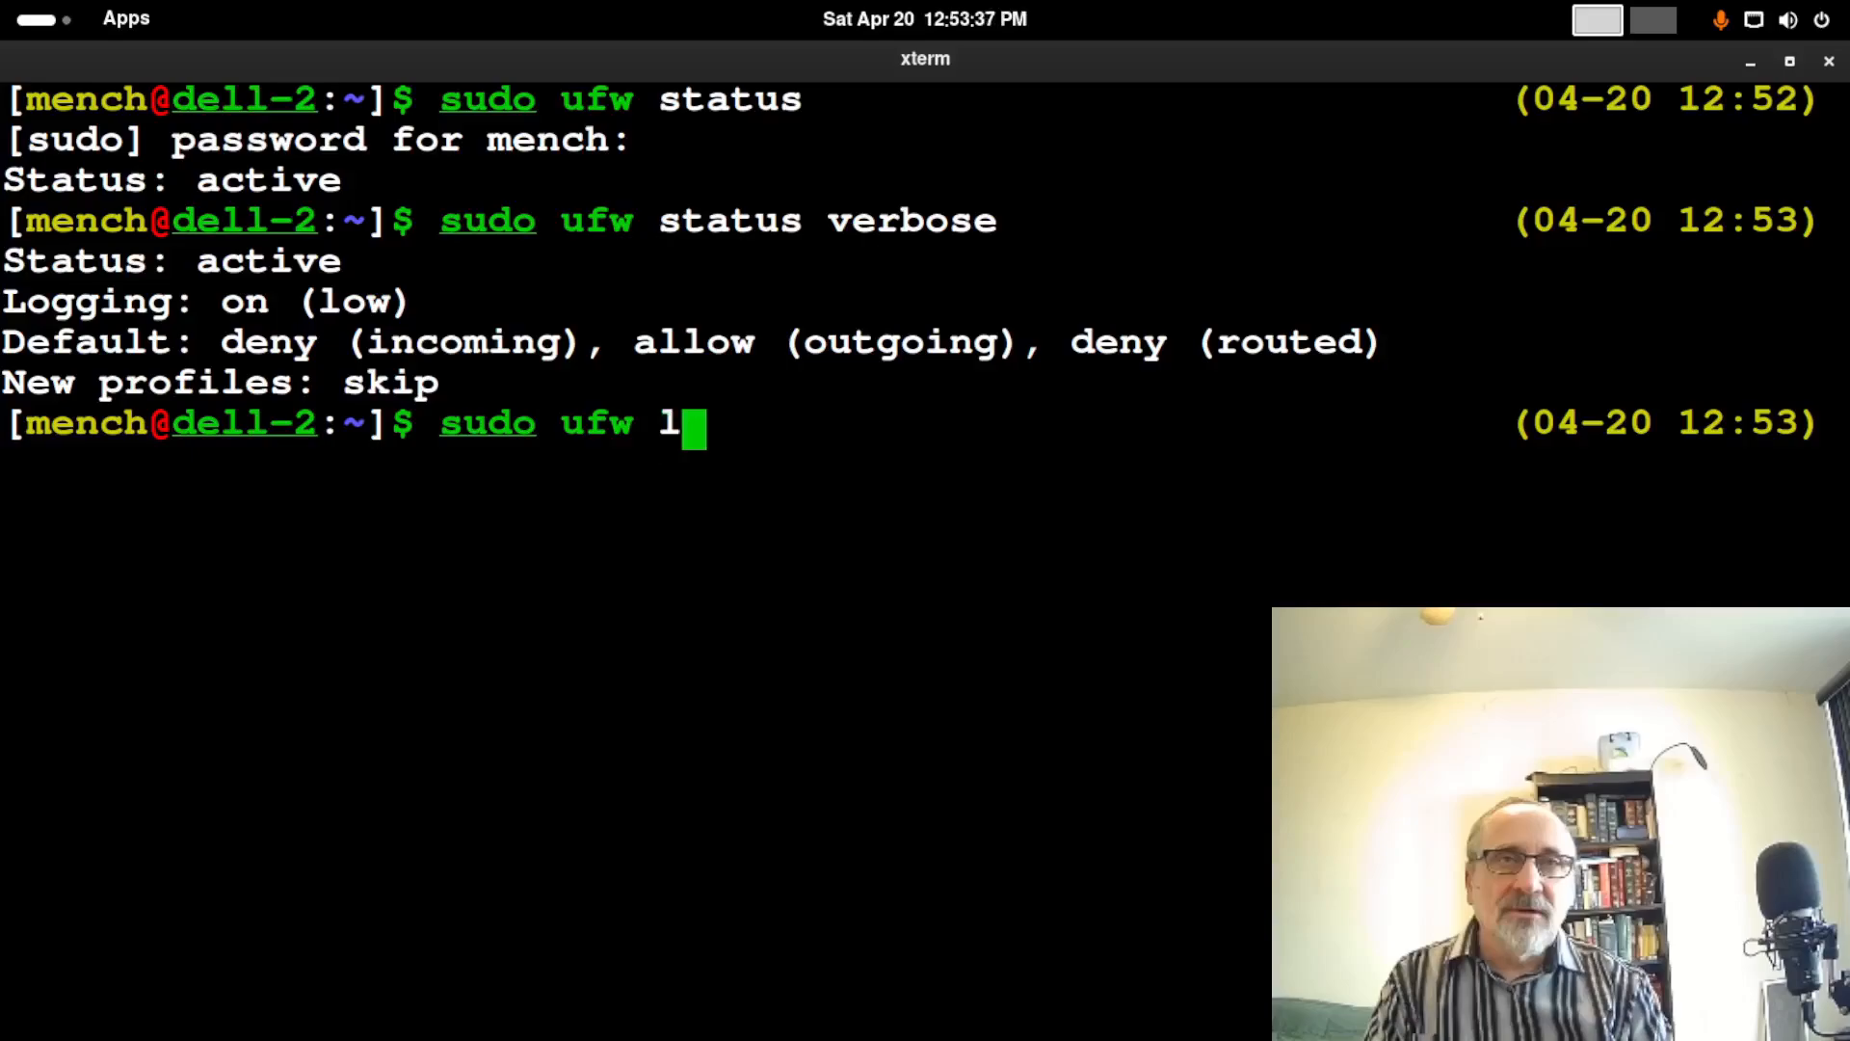
pyautogui.write('imit 3389')
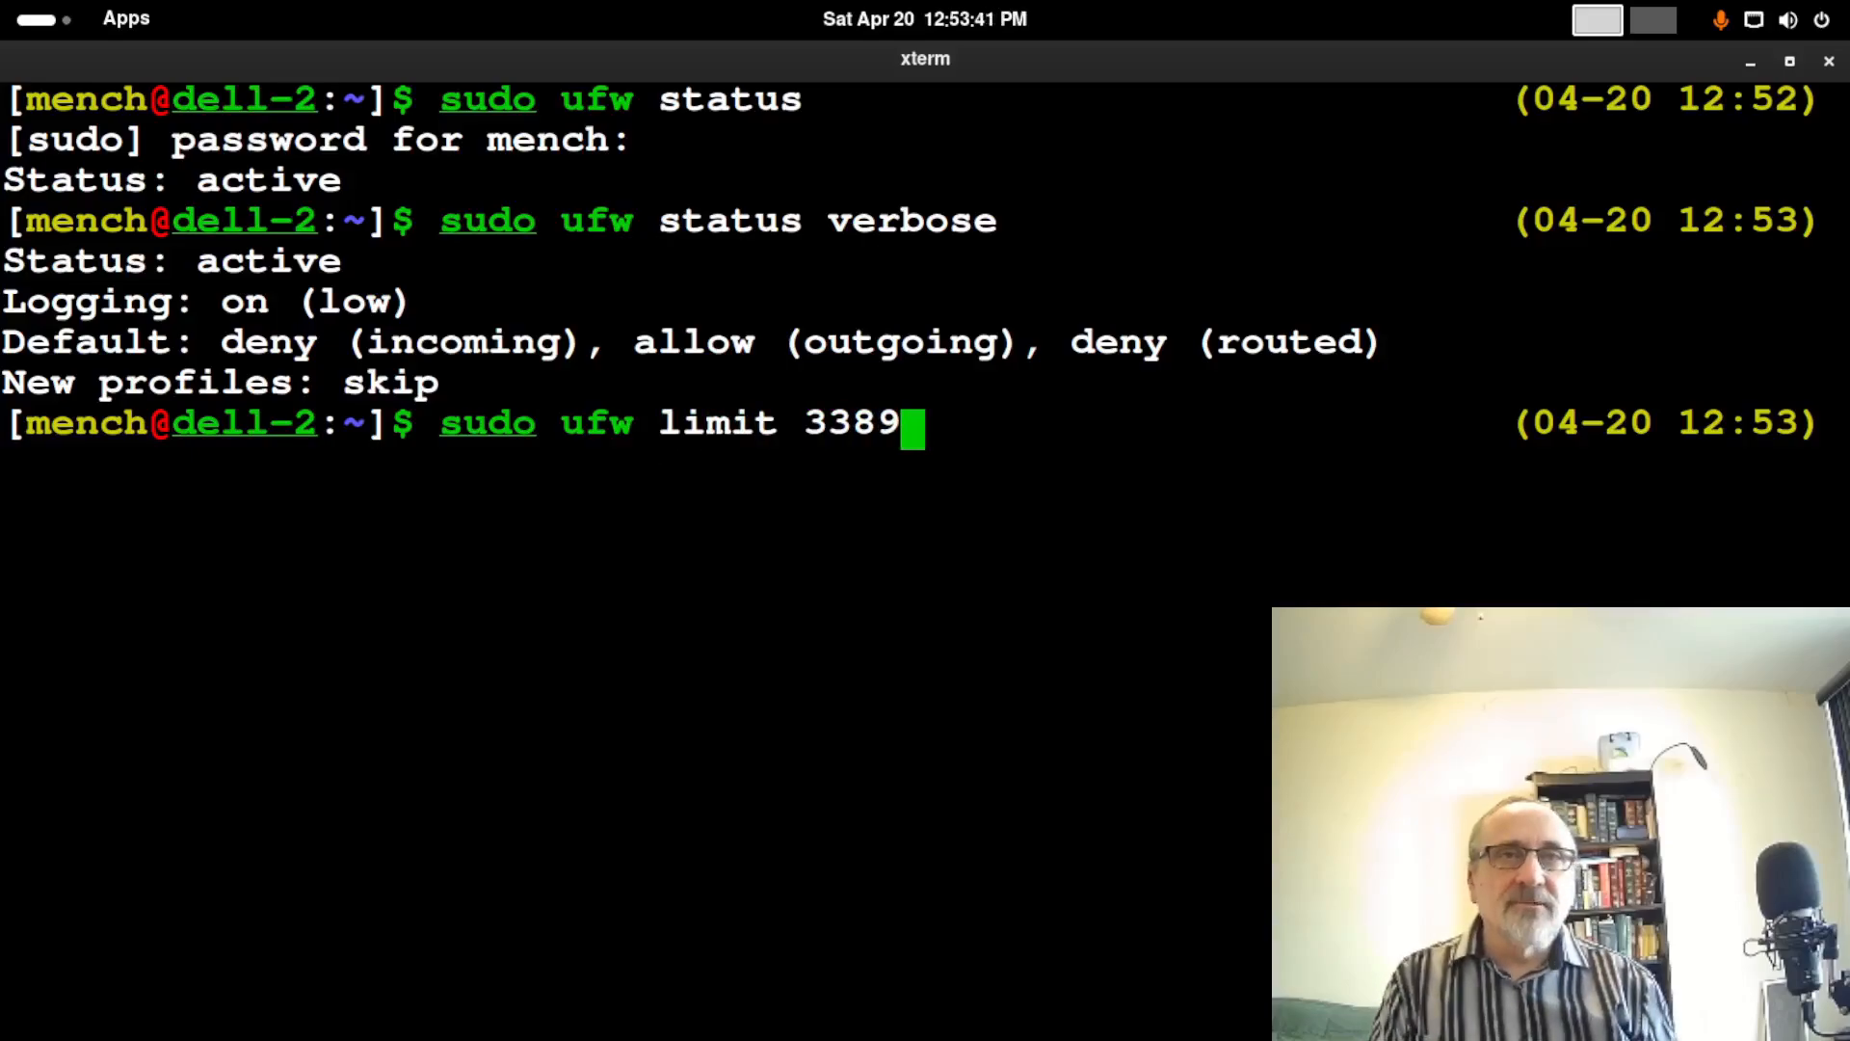
pyautogui.press('Return')
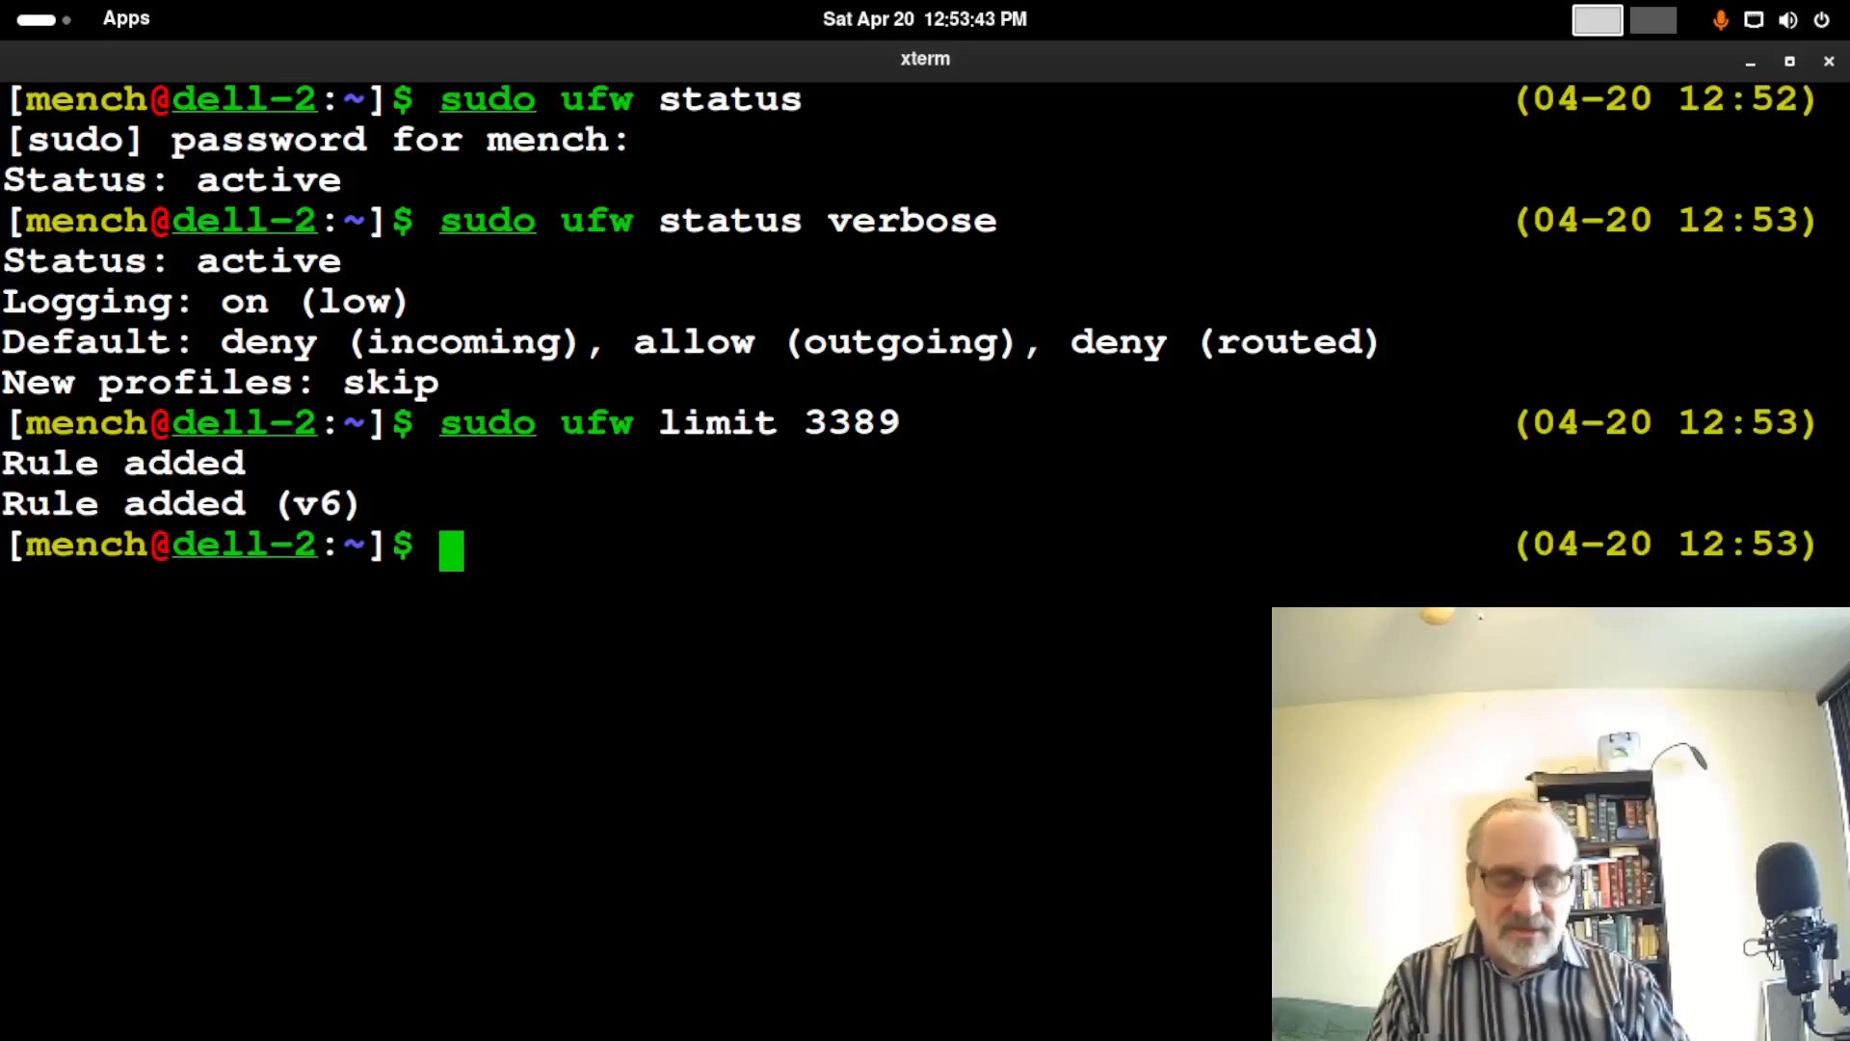
# Run "sudo ufw status verbose" again to review the firewall rules, and close the terminal
pyautogui.press('Up')
pyautogui.press('Up')
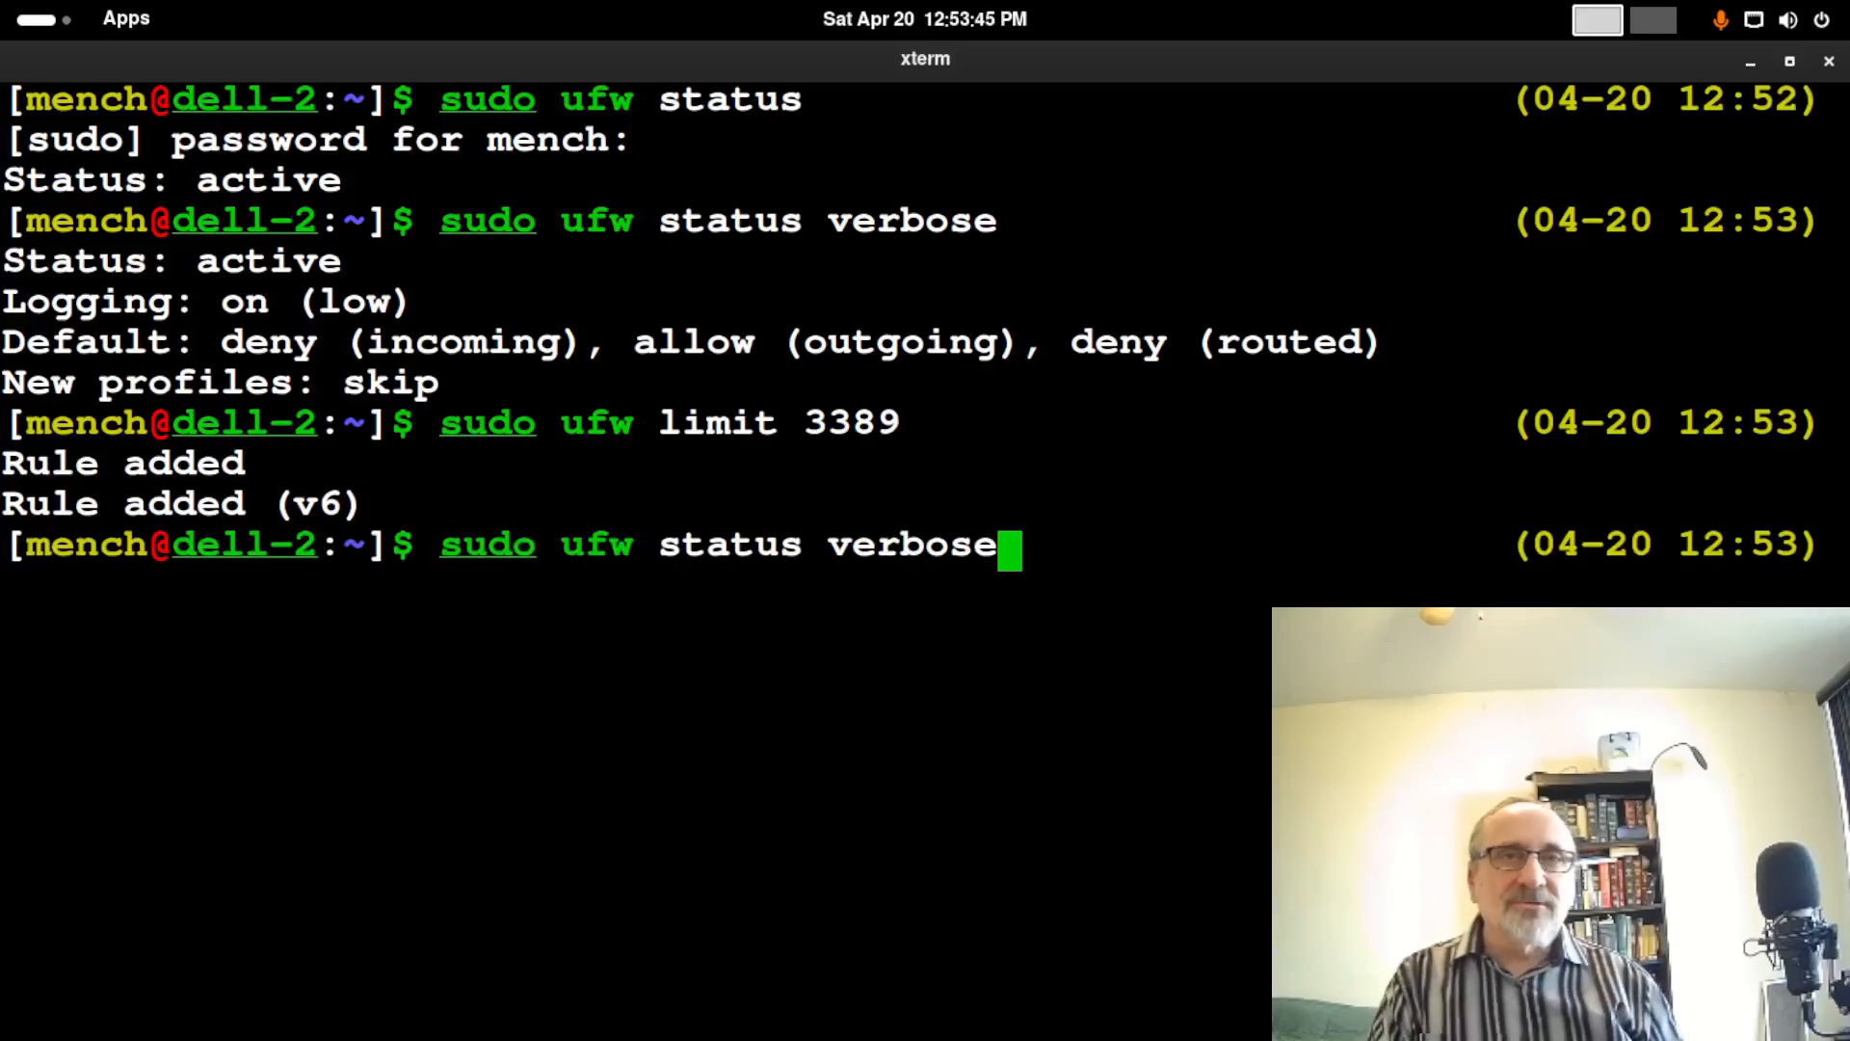
pyautogui.press('Return')
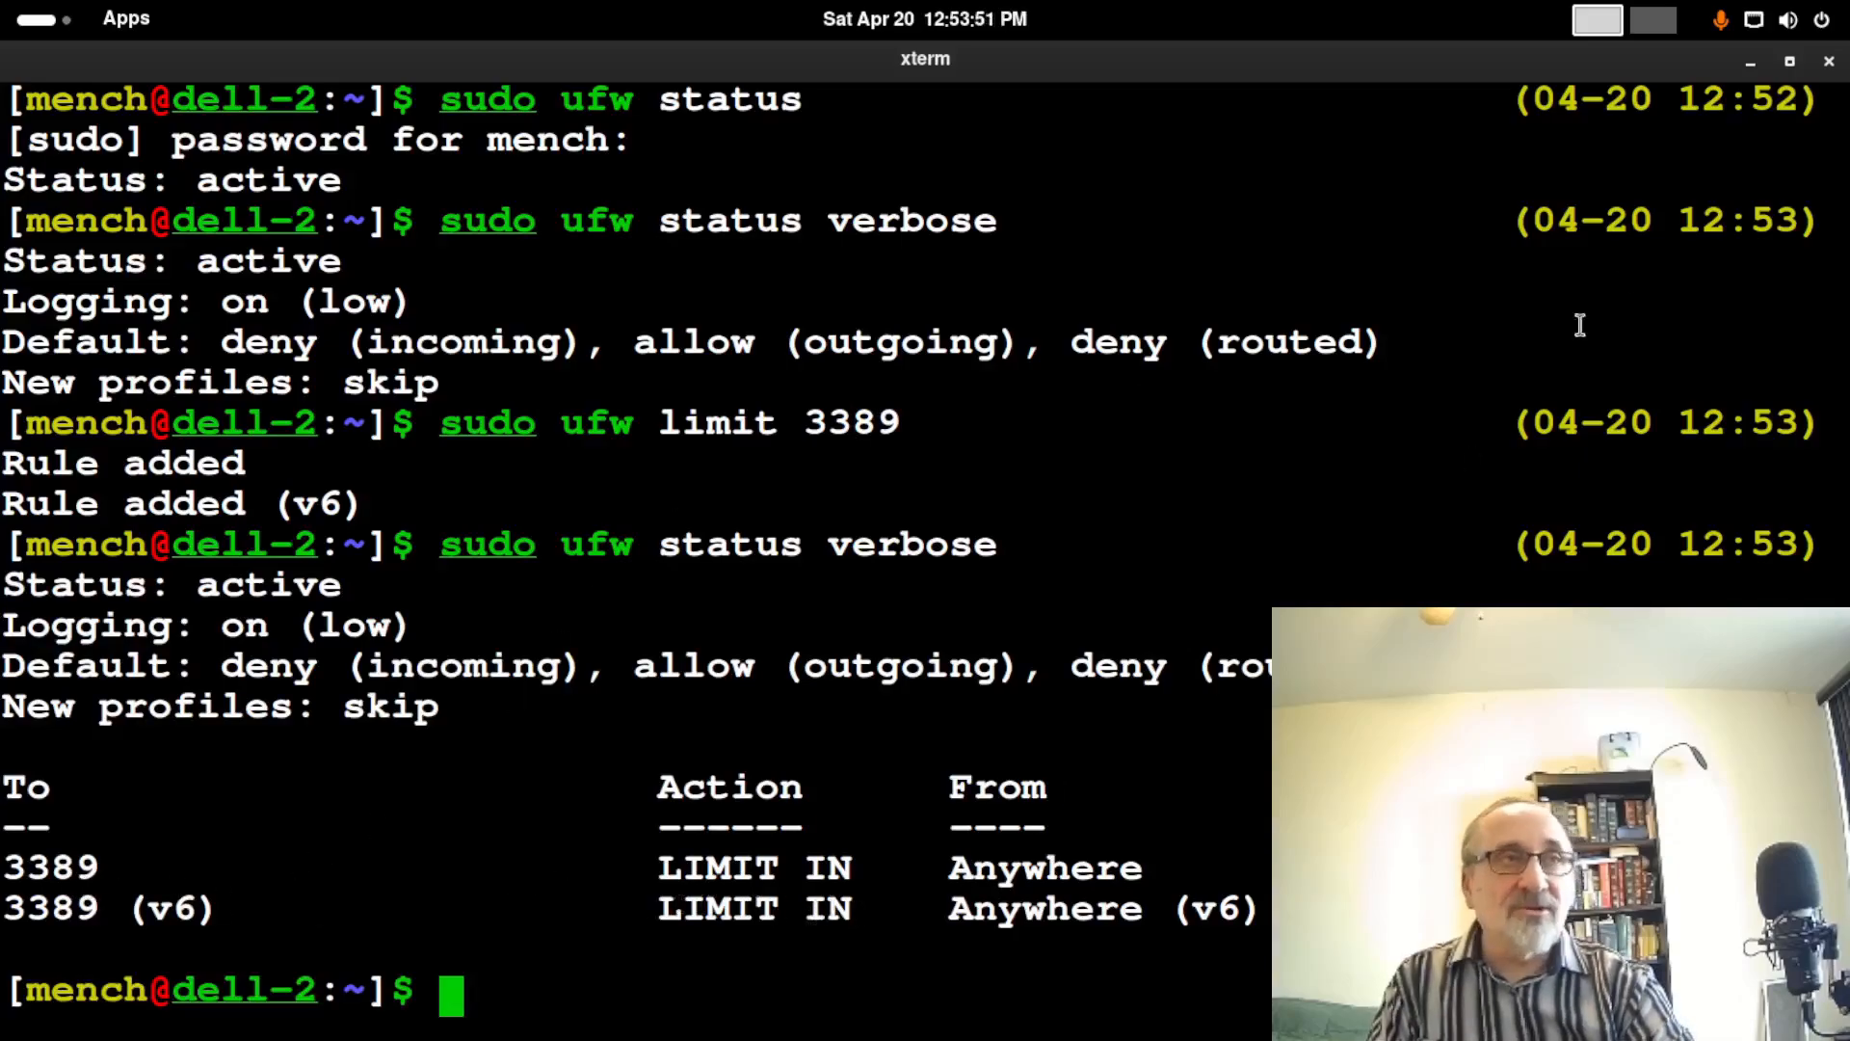
pyautogui.click(1830, 61)
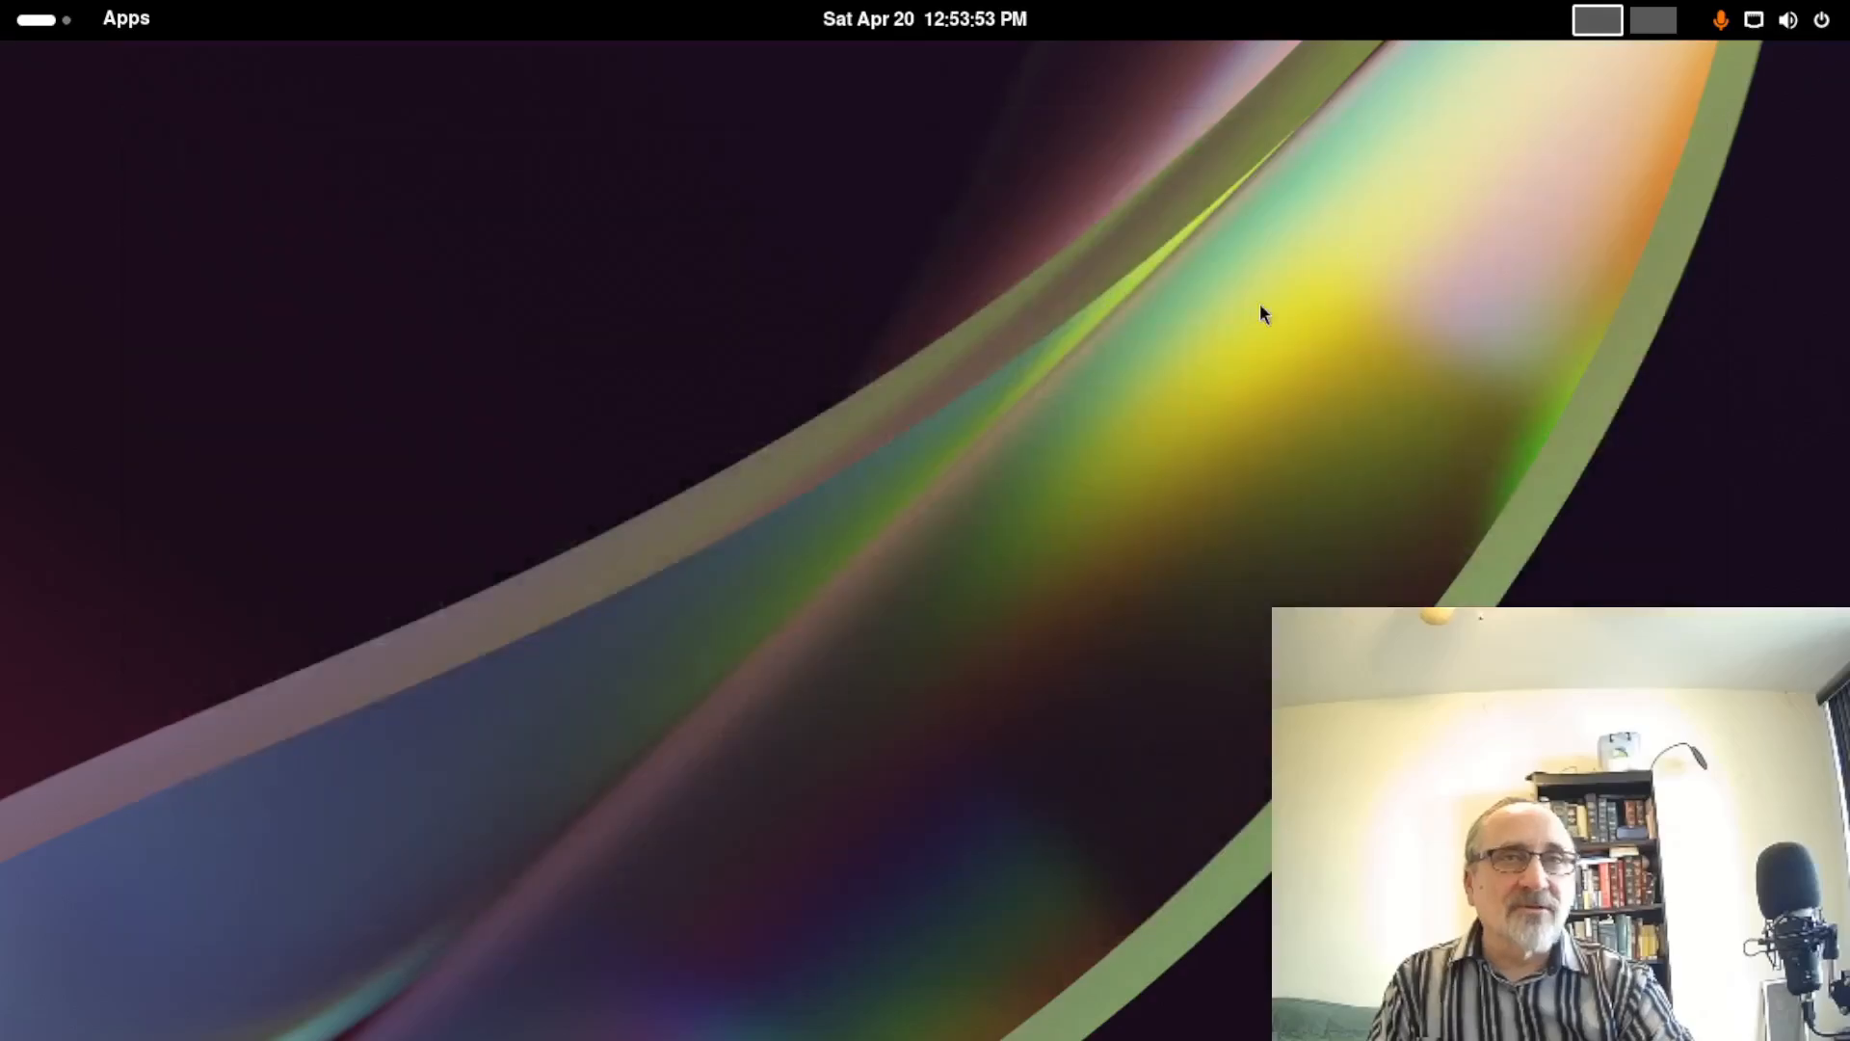